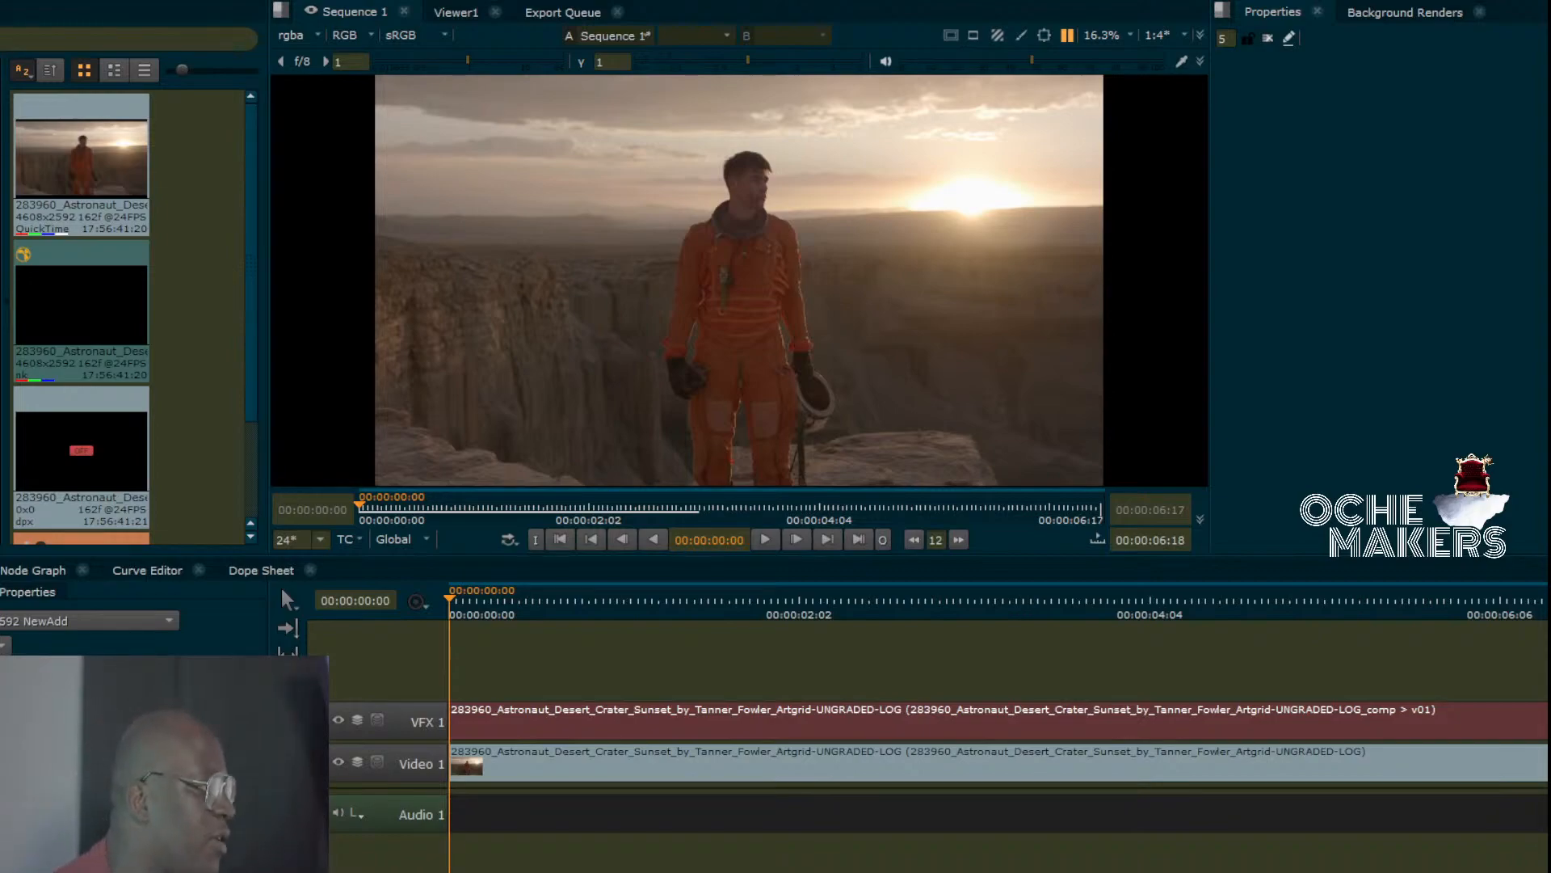
Play back the astronaut sequence in the timeline viewer to review the plate.
key(space)
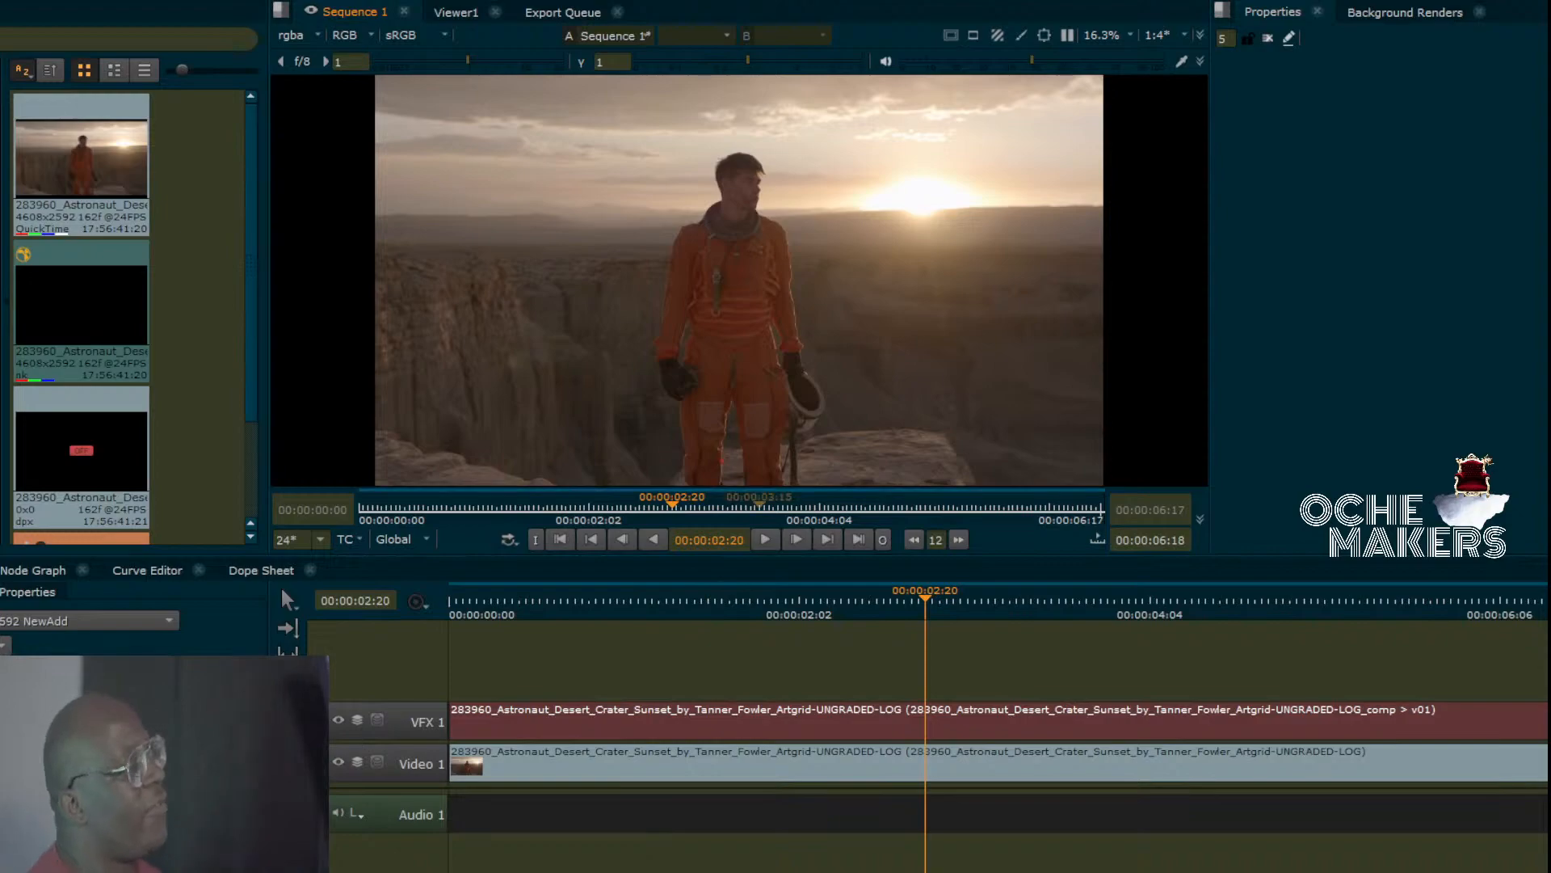
key(space)
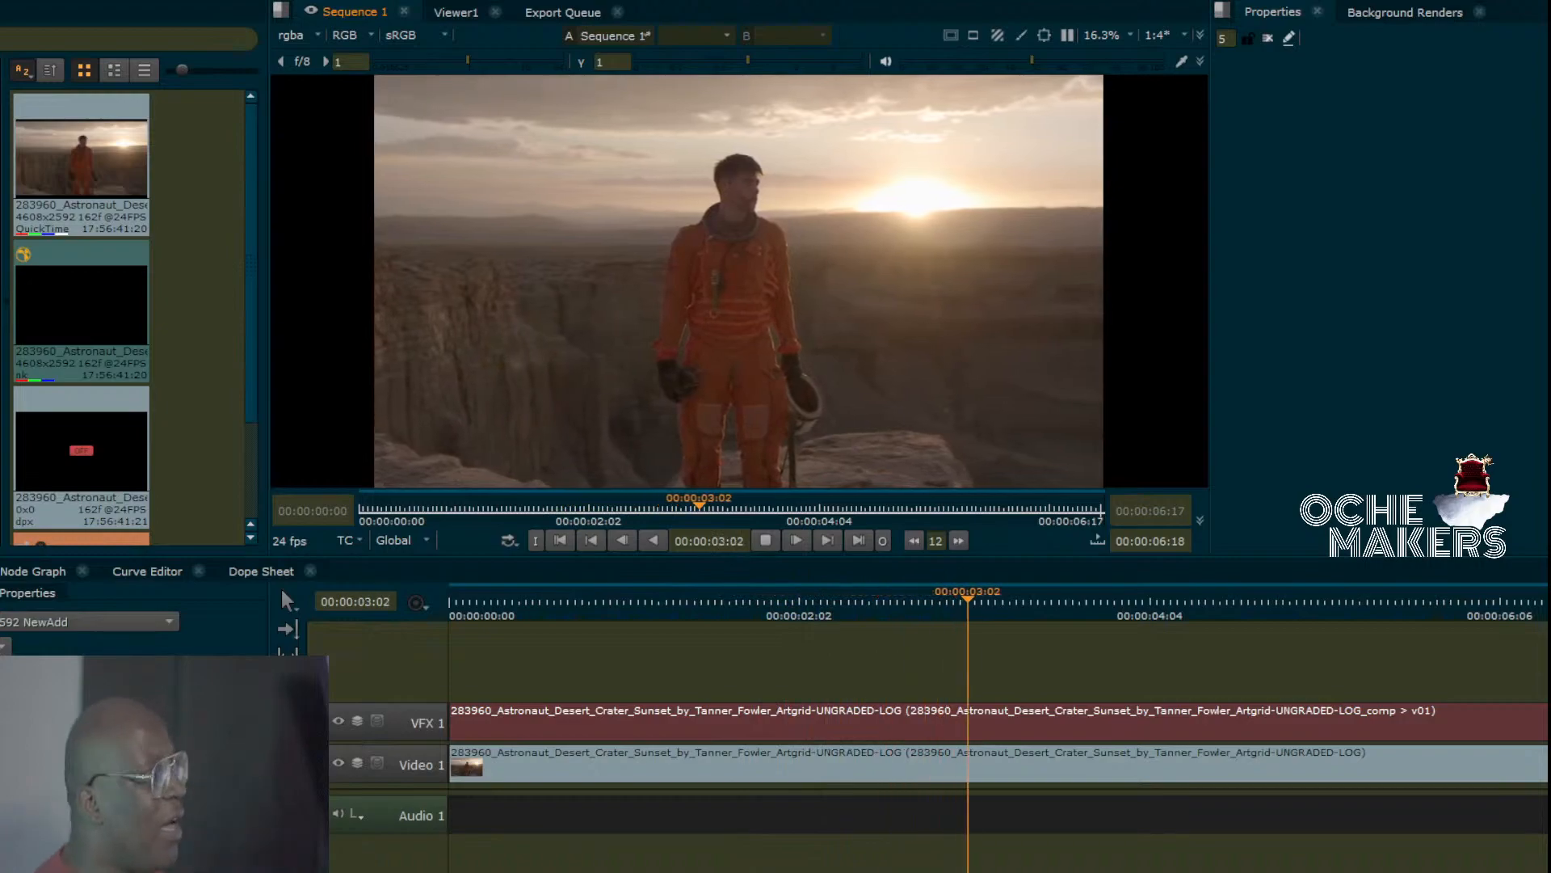
key(space)
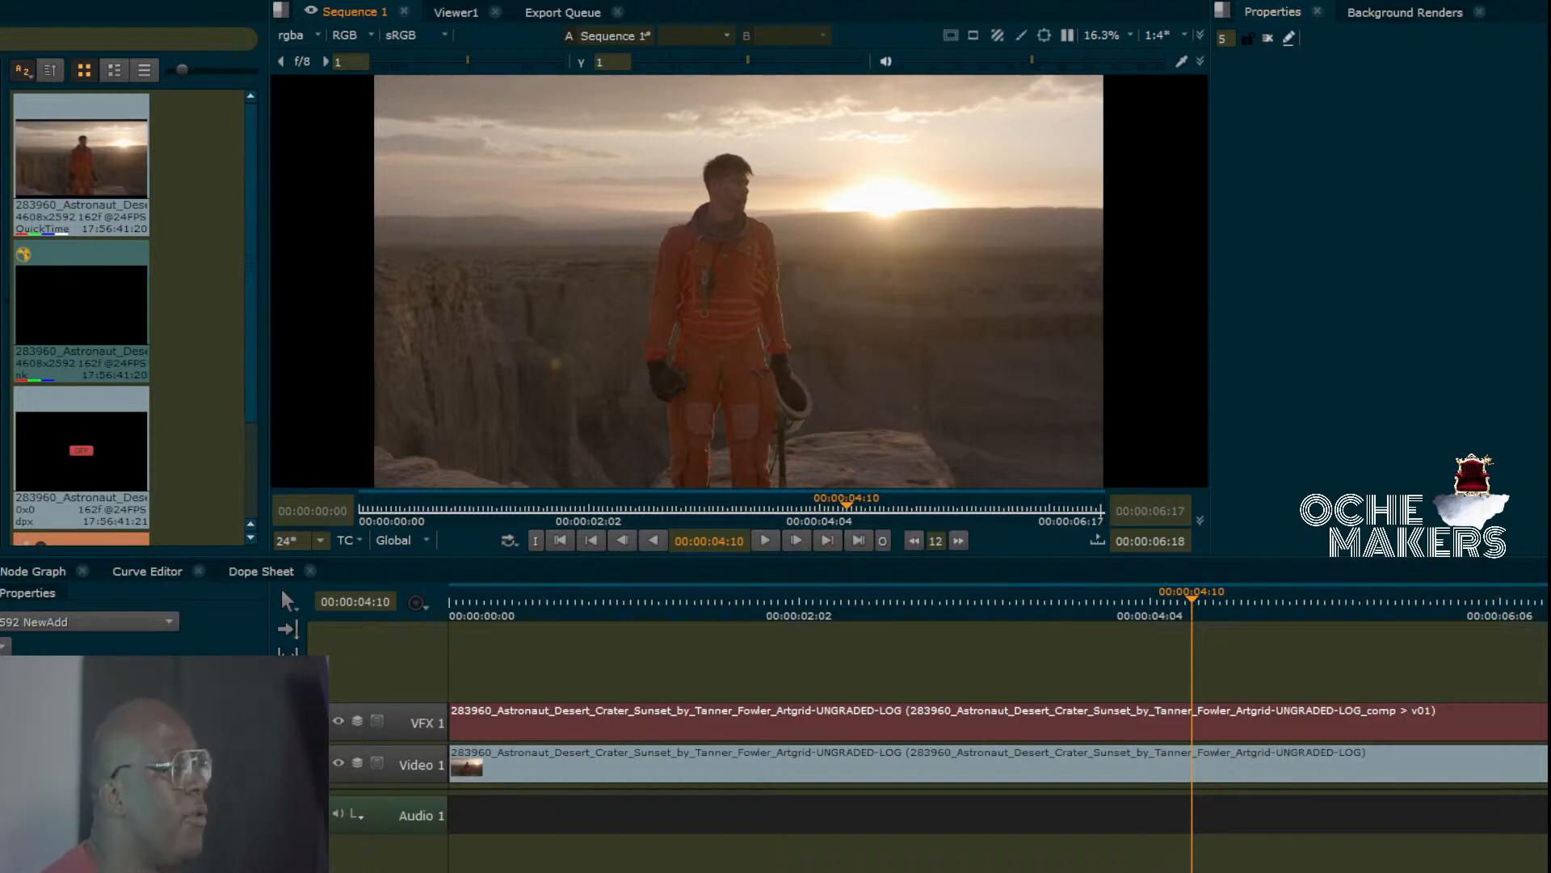
drag(551, 646, 636, 715)
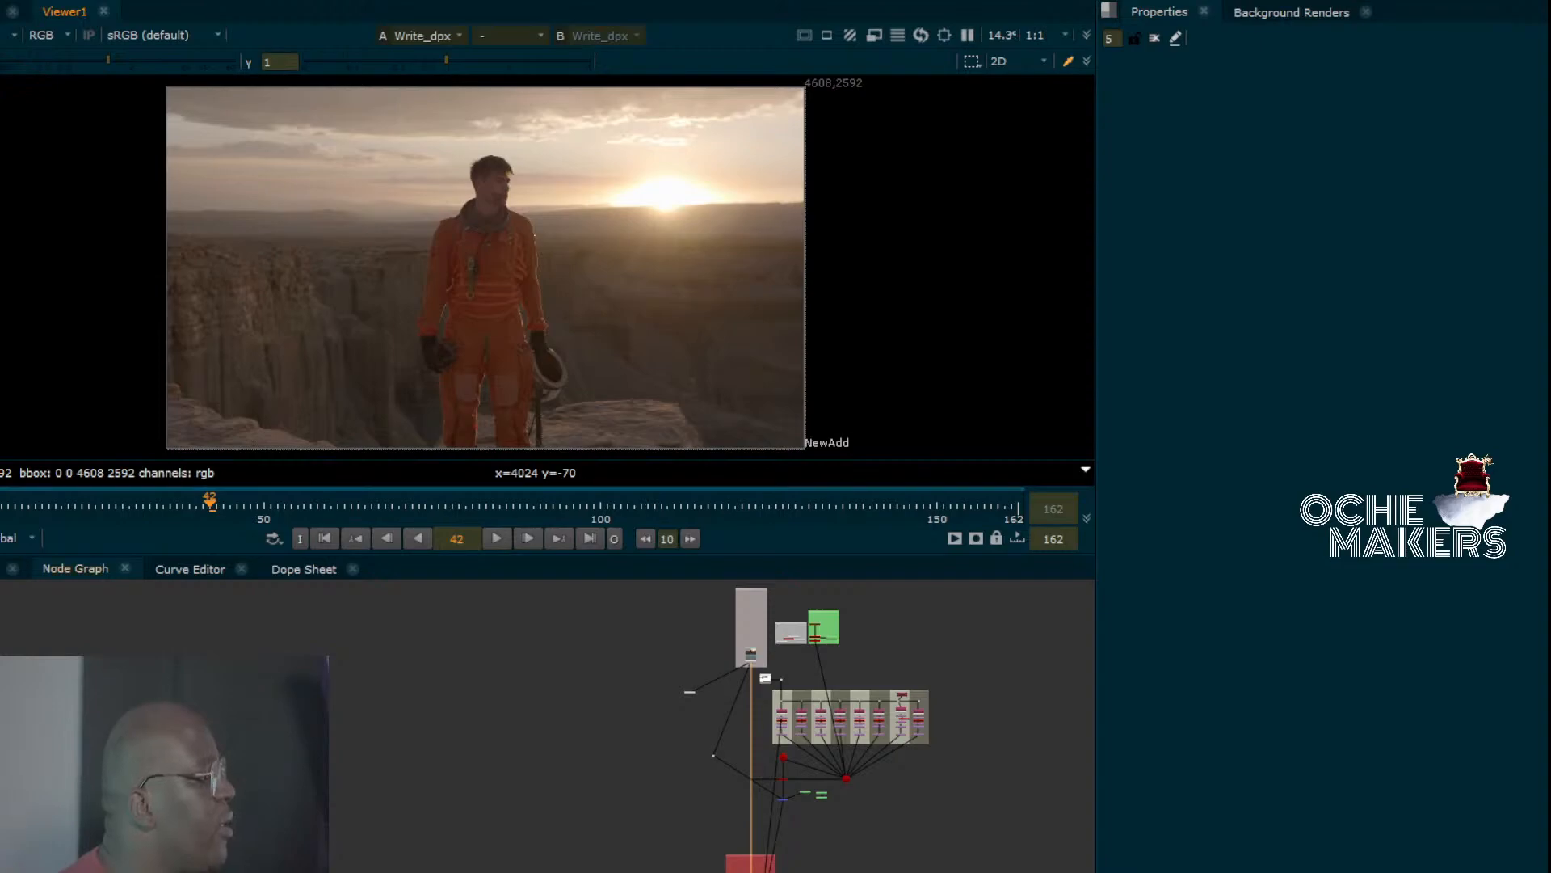
Bring the row of eight node columns into view in the node graph and widen the viewer and node graph area.
mouse_move(727, 695)
middle_down()
mouse_move(557, 677)
mouse_move(270, 776)
middle_up()
scroll(446, 736, up, 6)
scroll(560, 727, down, 3)
middle_drag(402, 683, 358, 707)
scroll(358, 707, up, 2)
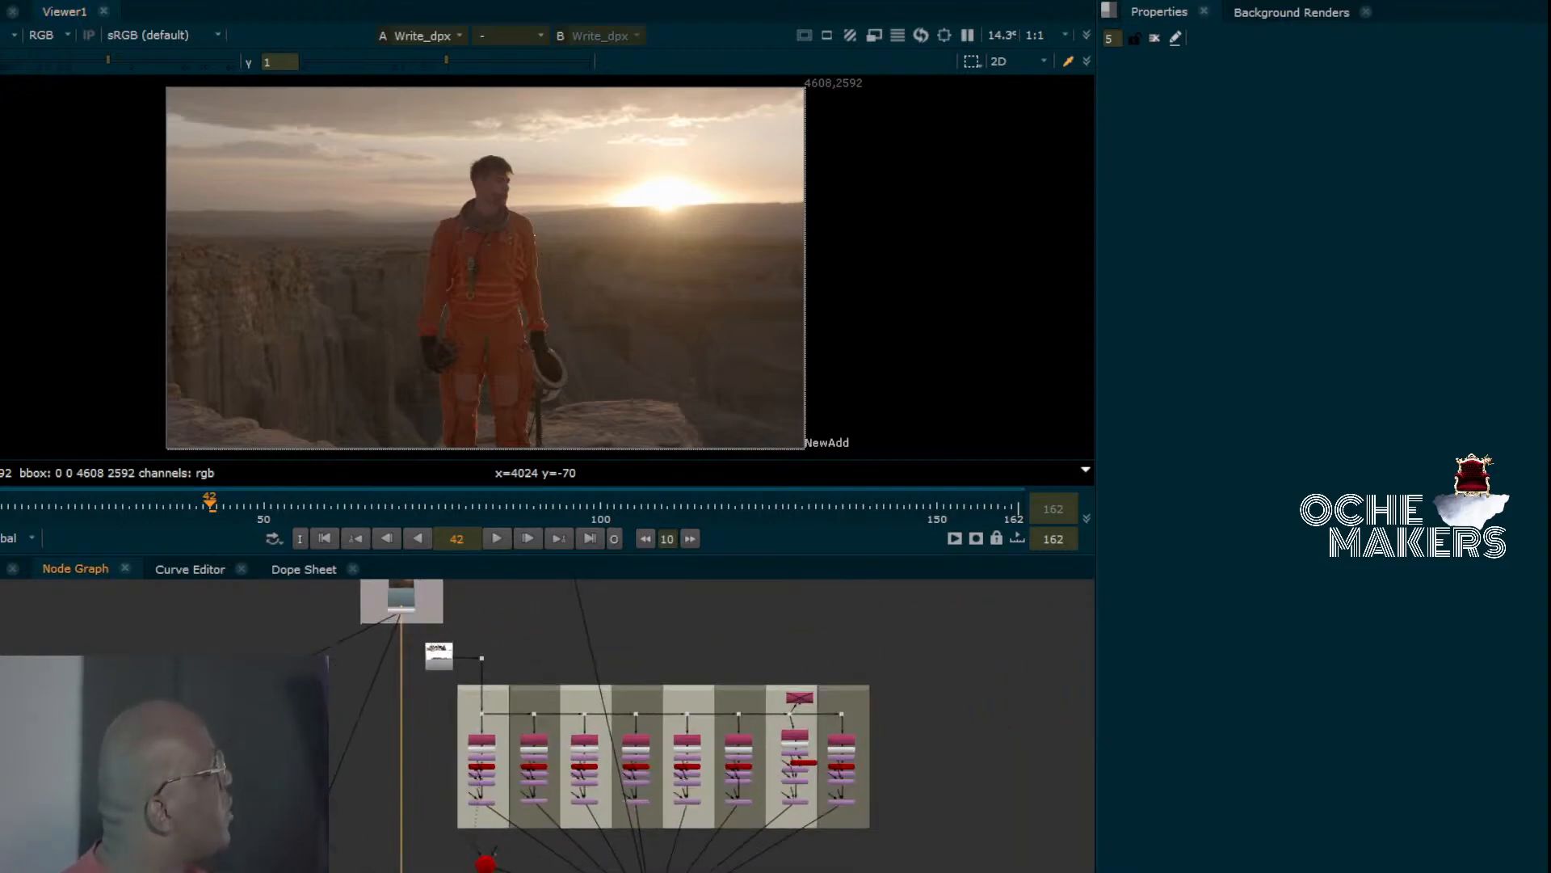
drag(1096, 687, 1186, 687)
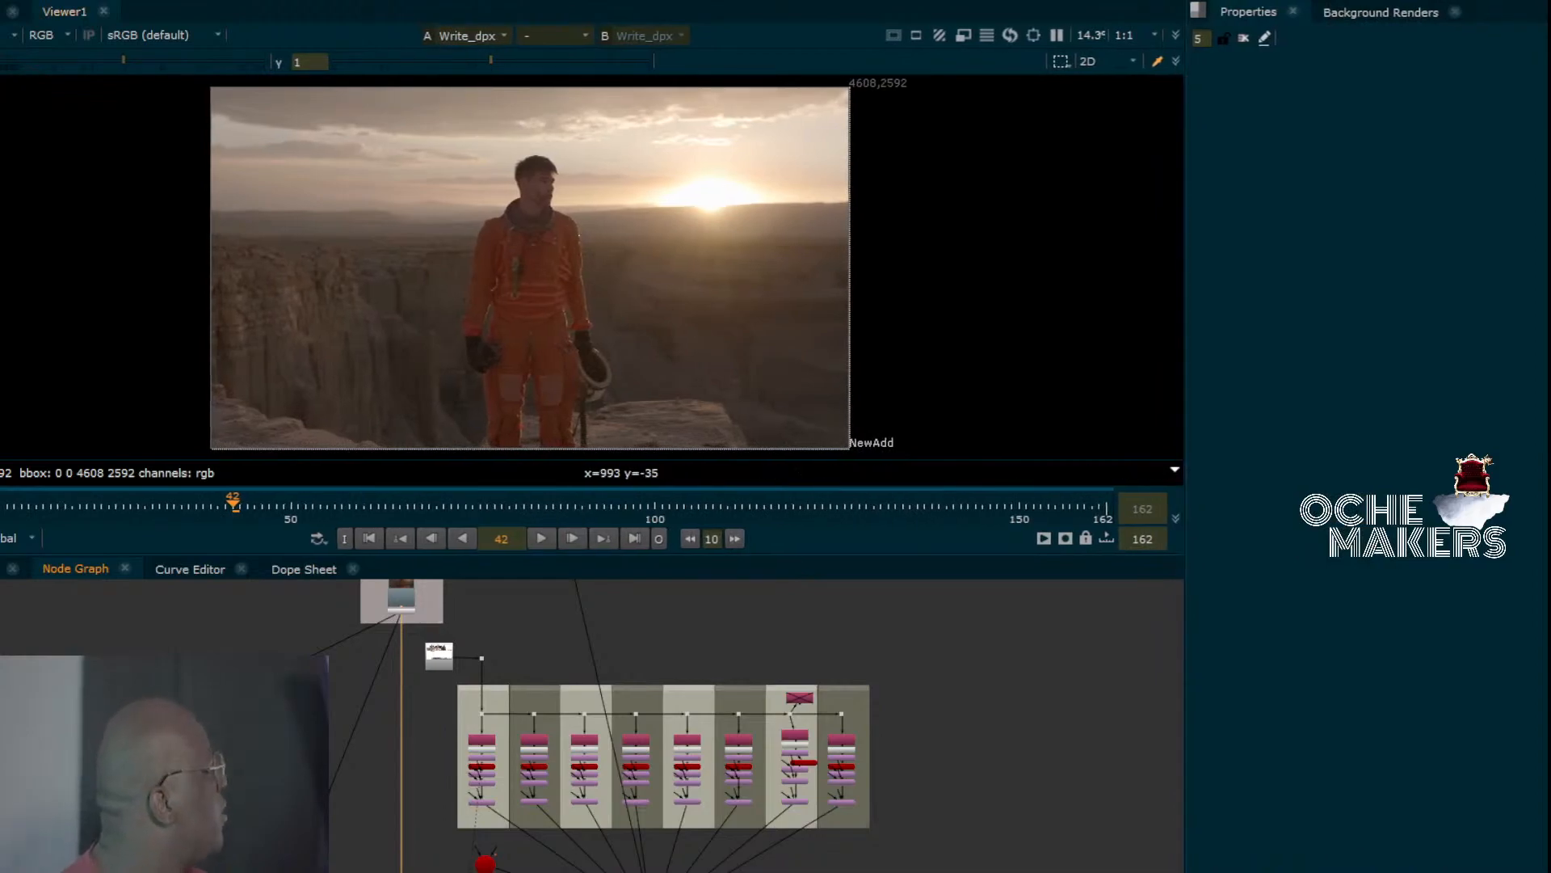
Examine the node tree from Merge1 and its Roto nodes down to the Write_dpx and Viewer1 nodes.
middle_drag(566, 848, 514, 541)
scroll(371, 757, up, 4)
scroll(379, 753, down, 1)
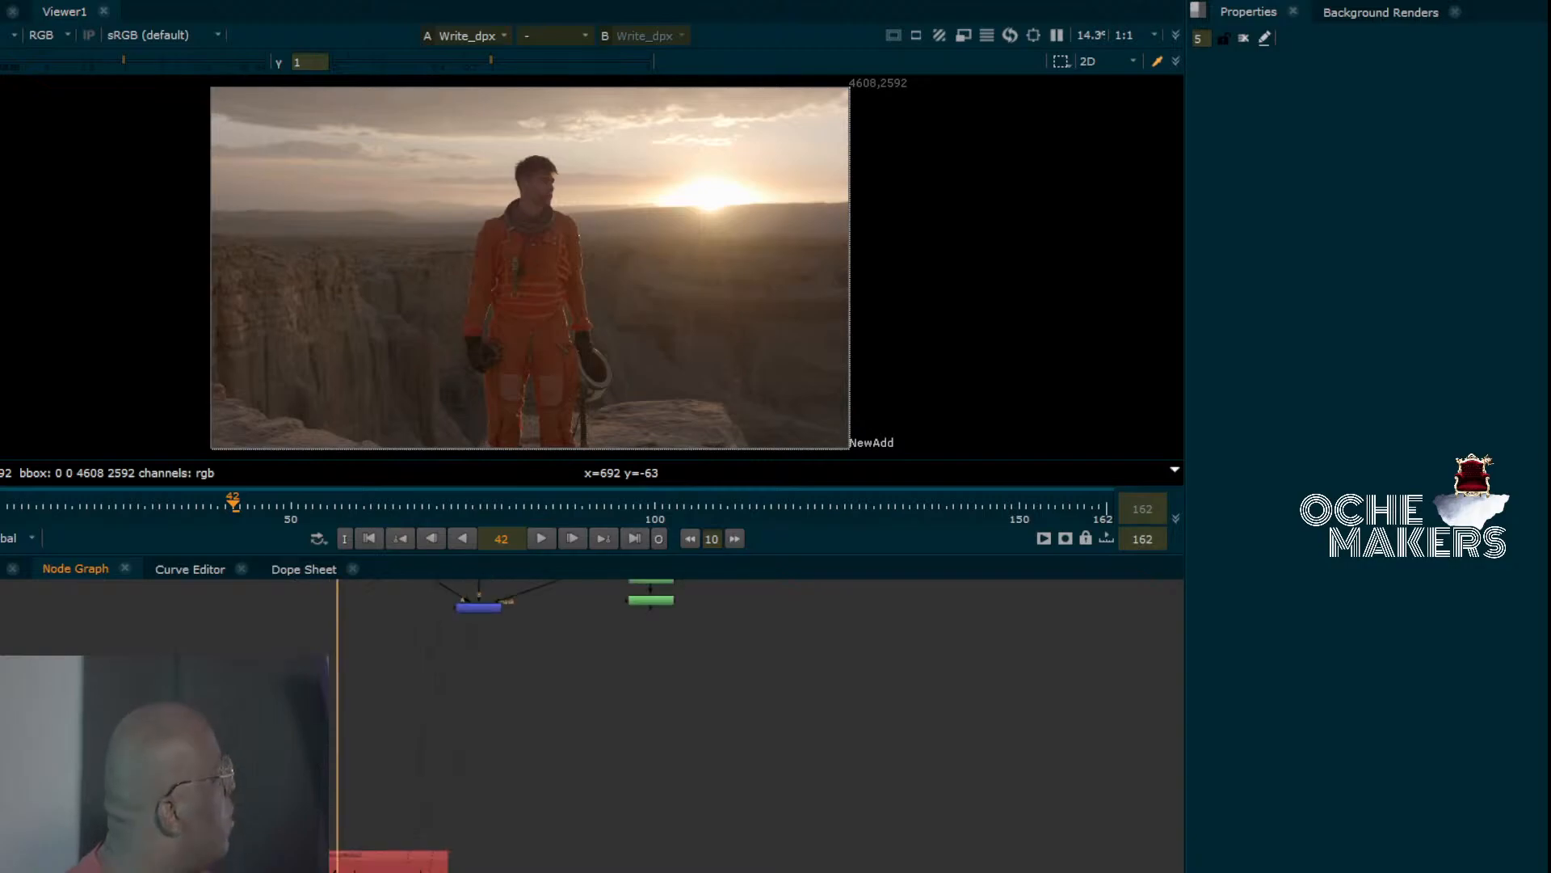
middle_drag(380, 753, 404, 812)
scroll(543, 767, up, 5)
middle_drag(417, 733, 452, 863)
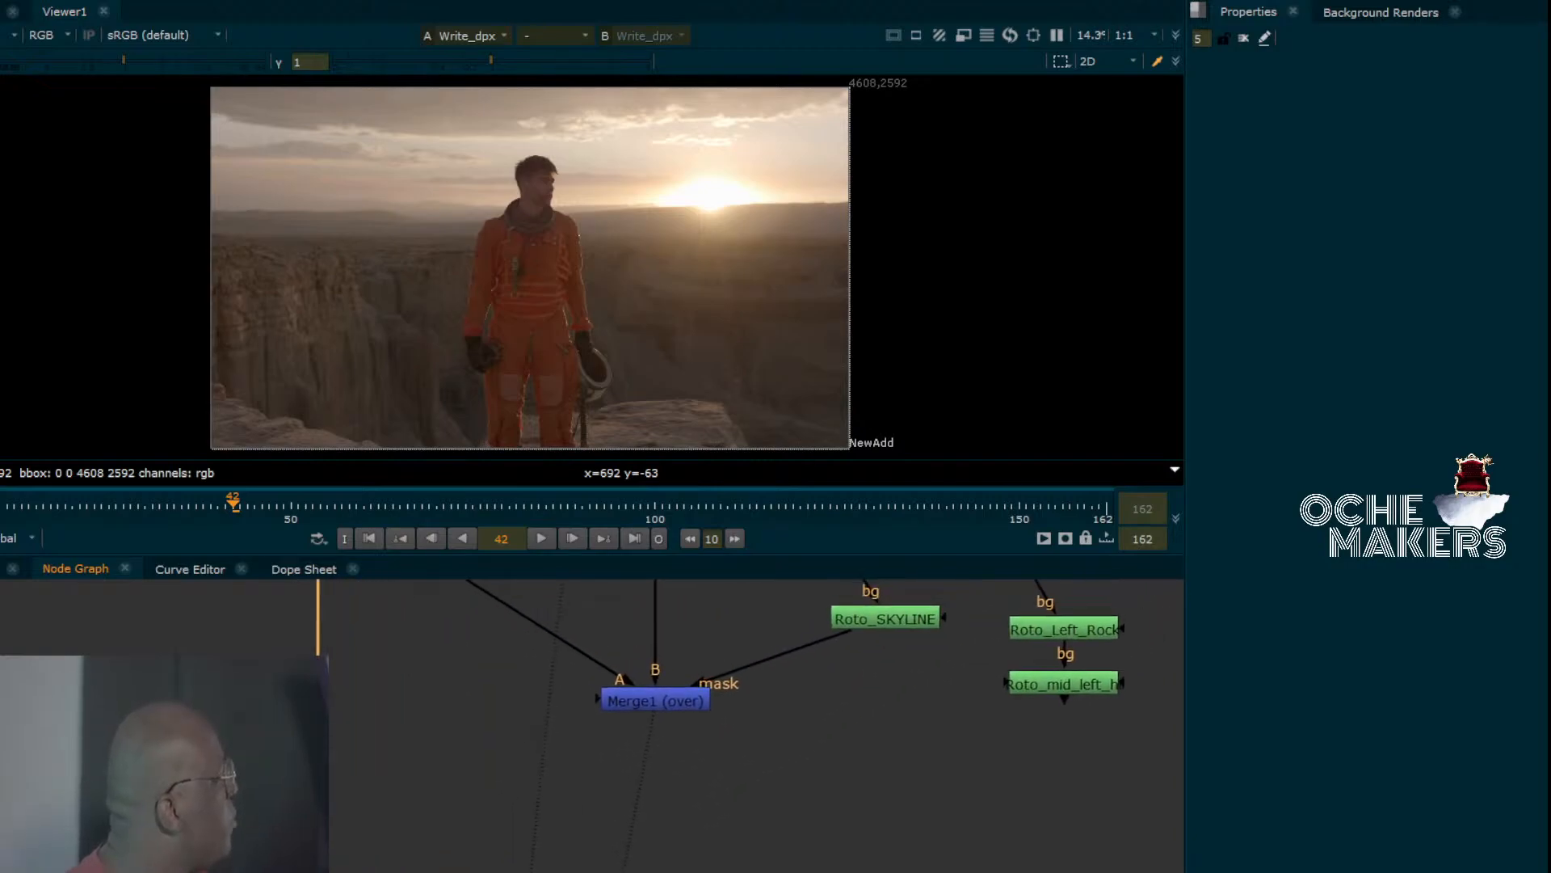
middle_drag(452, 863, 458, 567)
middle_drag(647, 841, 325, 518)
scroll(663, 787, up, 5)
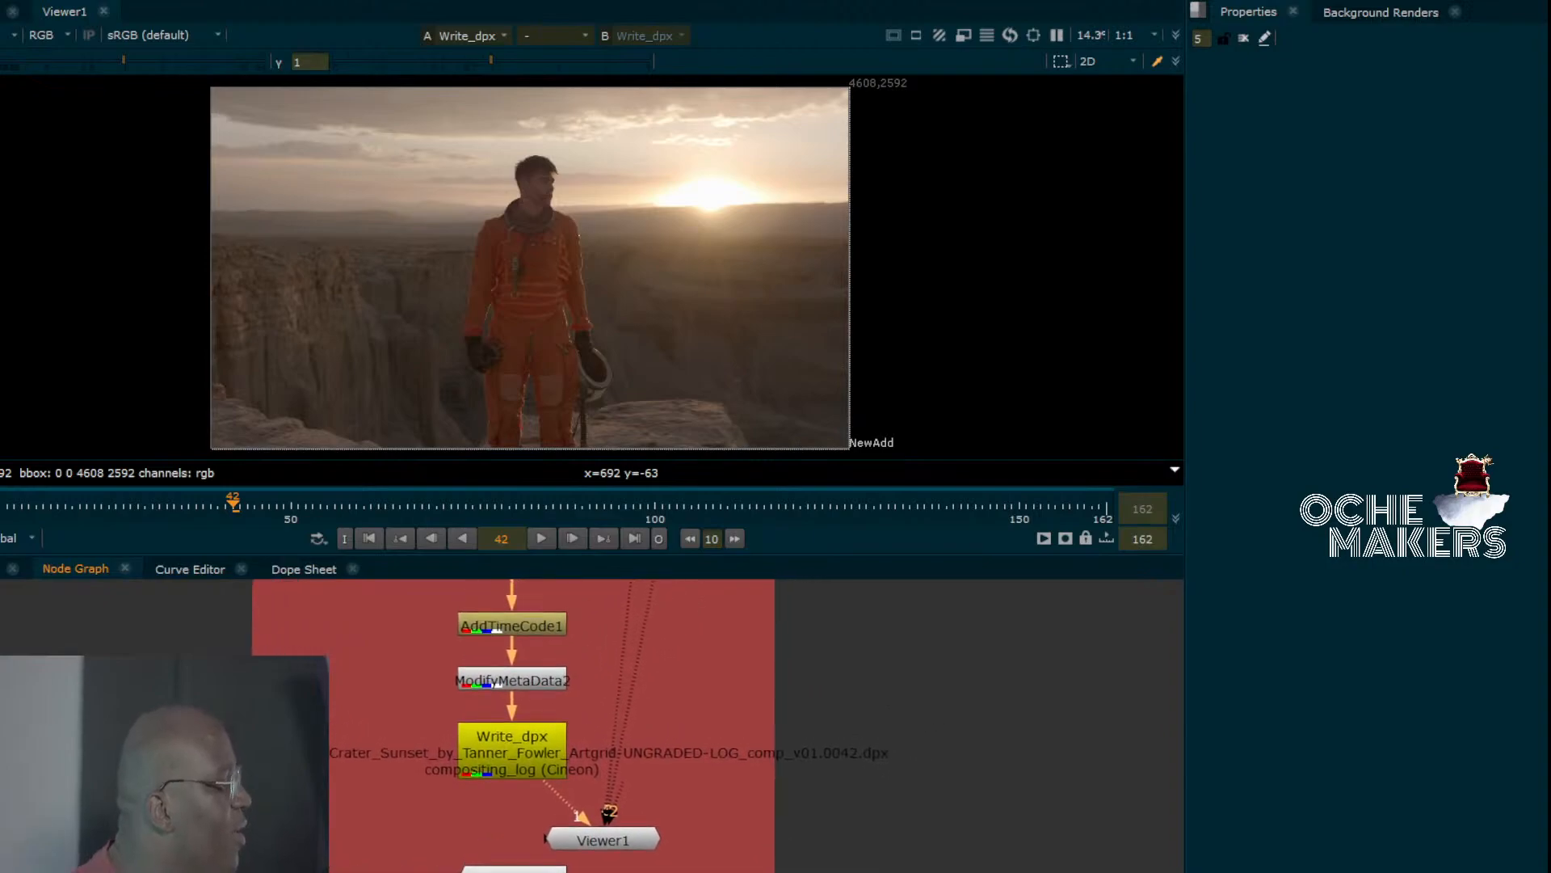
Show the Merge1 output in the viewer and open the properties of the Roto_SKYLINE node.
scroll(664, 786, down, 5)
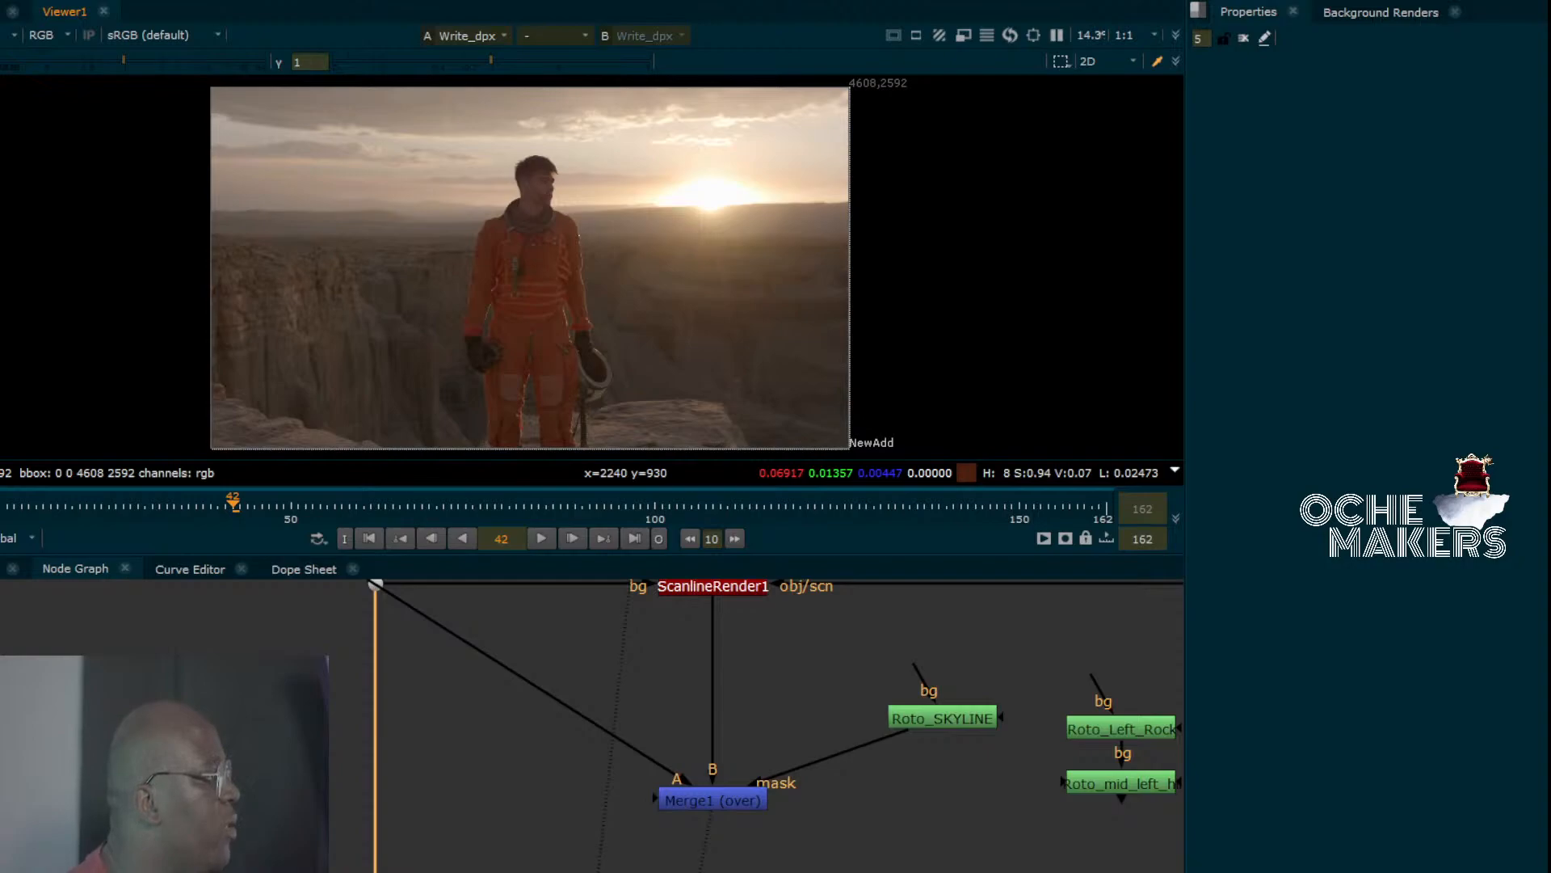
key(2)
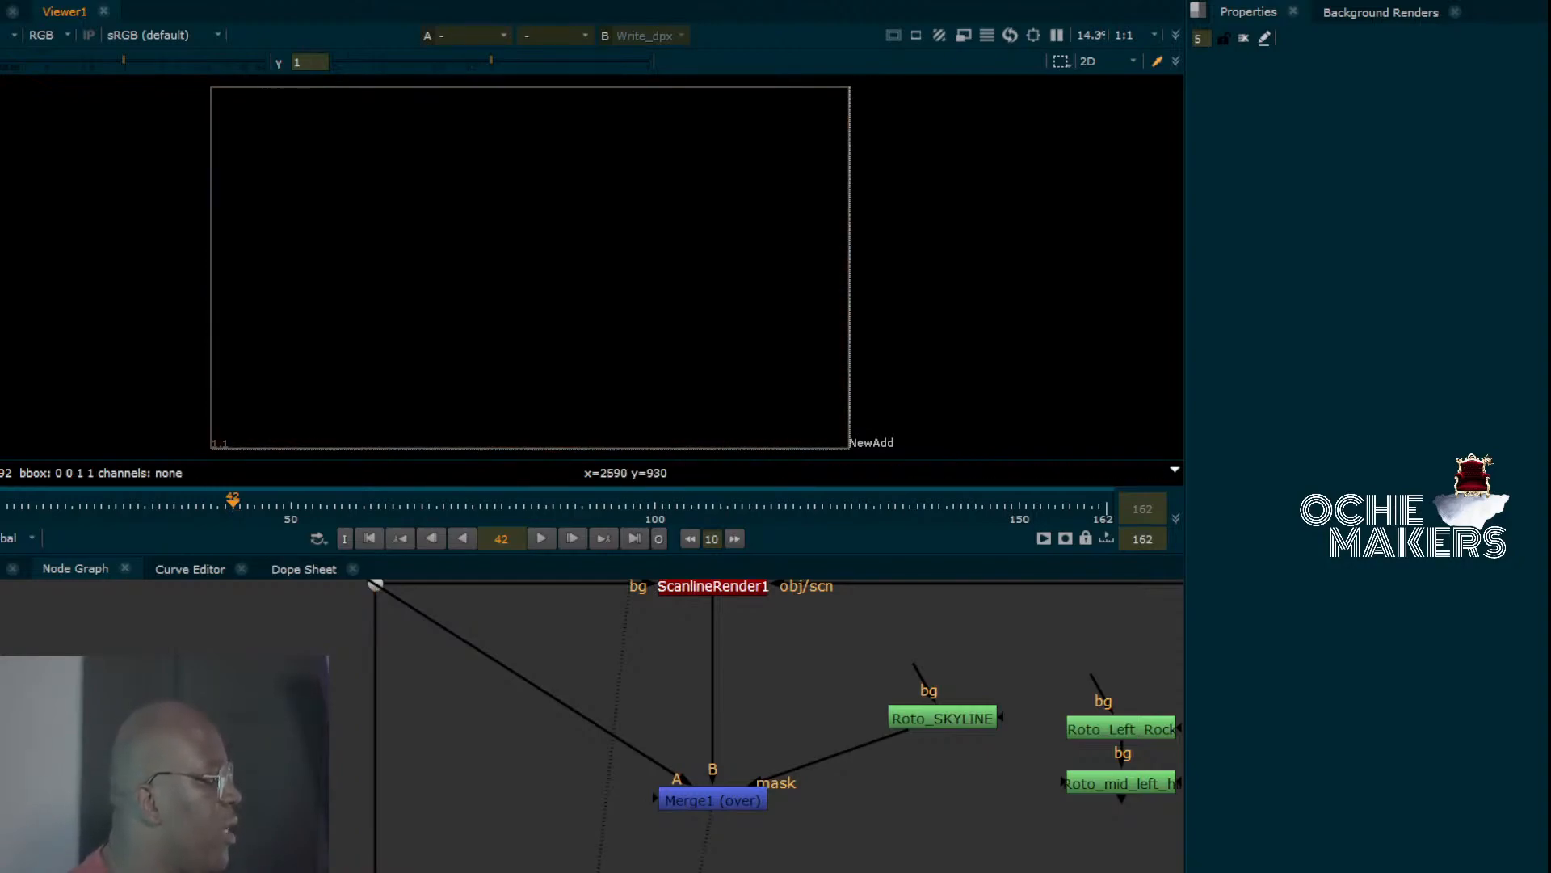
key(1)
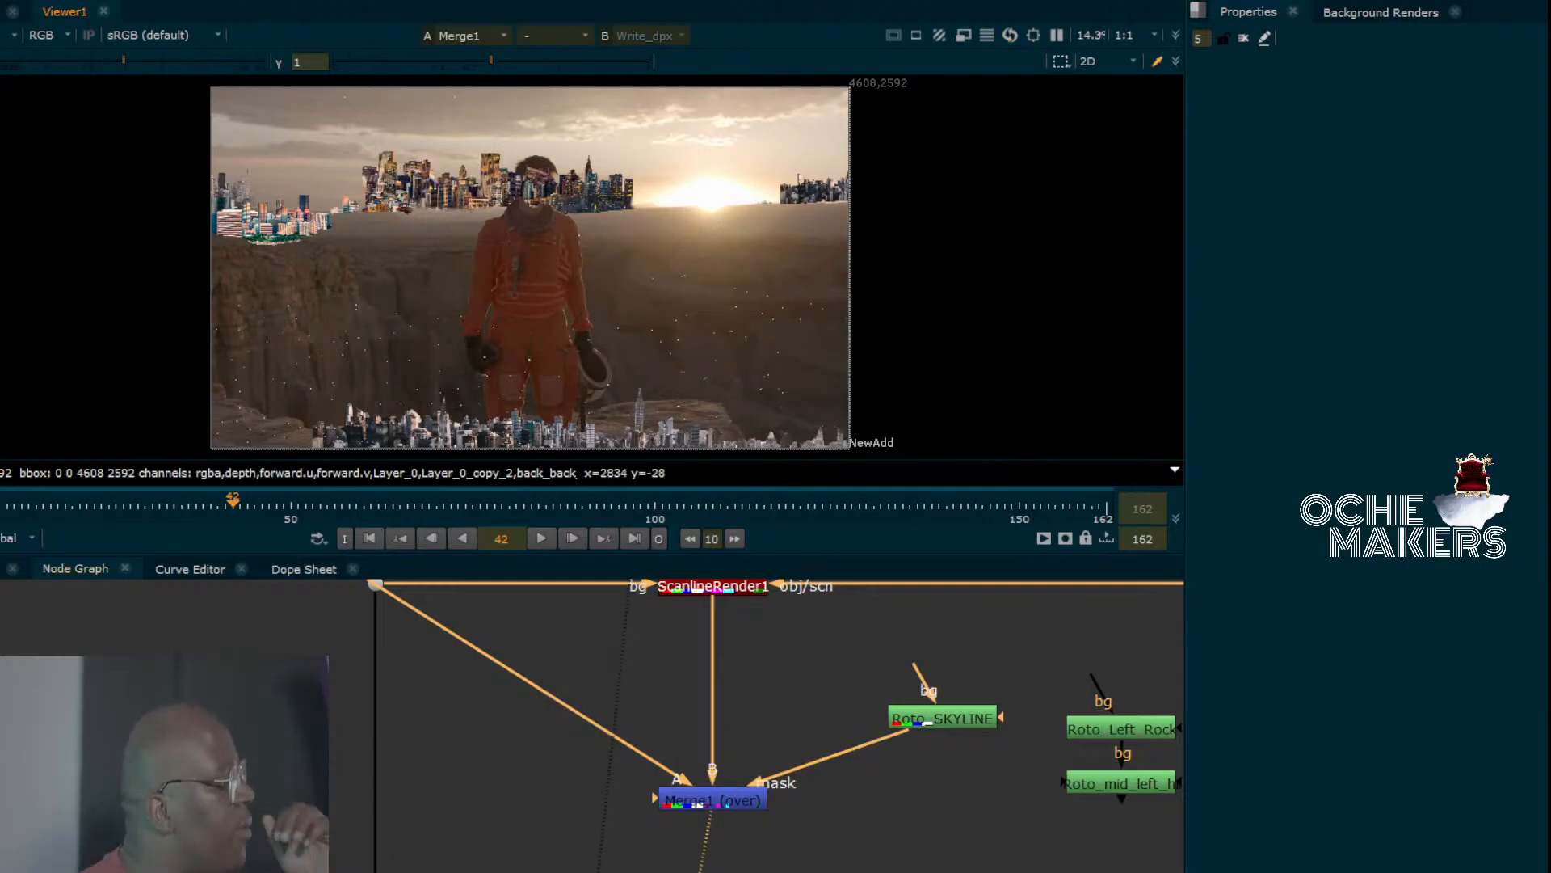
double_click(943, 717)
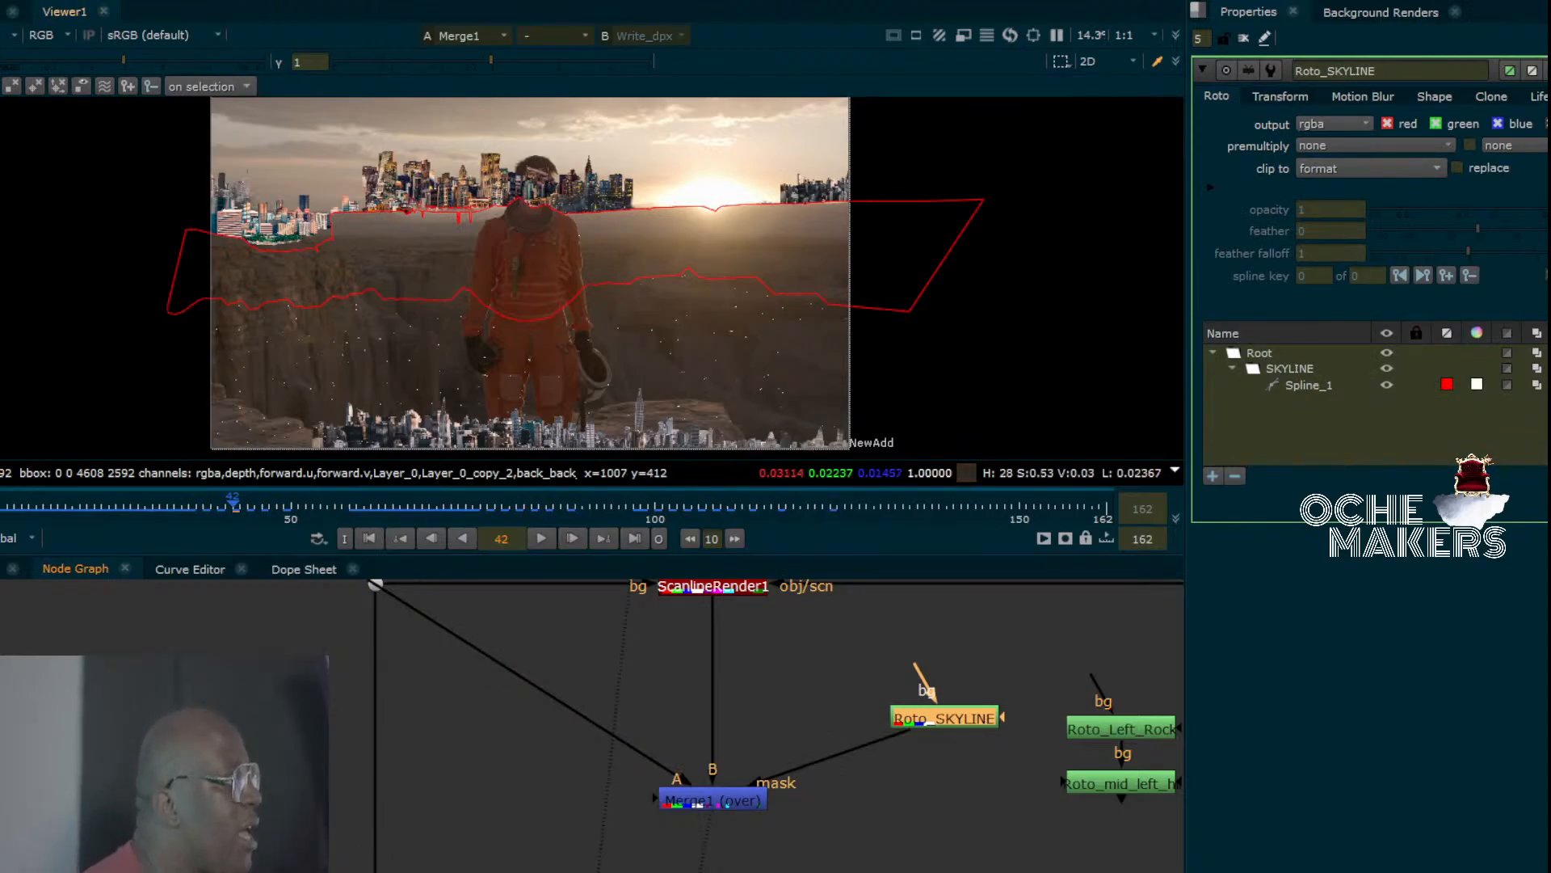
Examine the city layer columns, the test objects and the camera tracking group of nodes in the node graph.
middle_drag(607, 670, 566, 803)
middle_drag(598, 602, 558, 852)
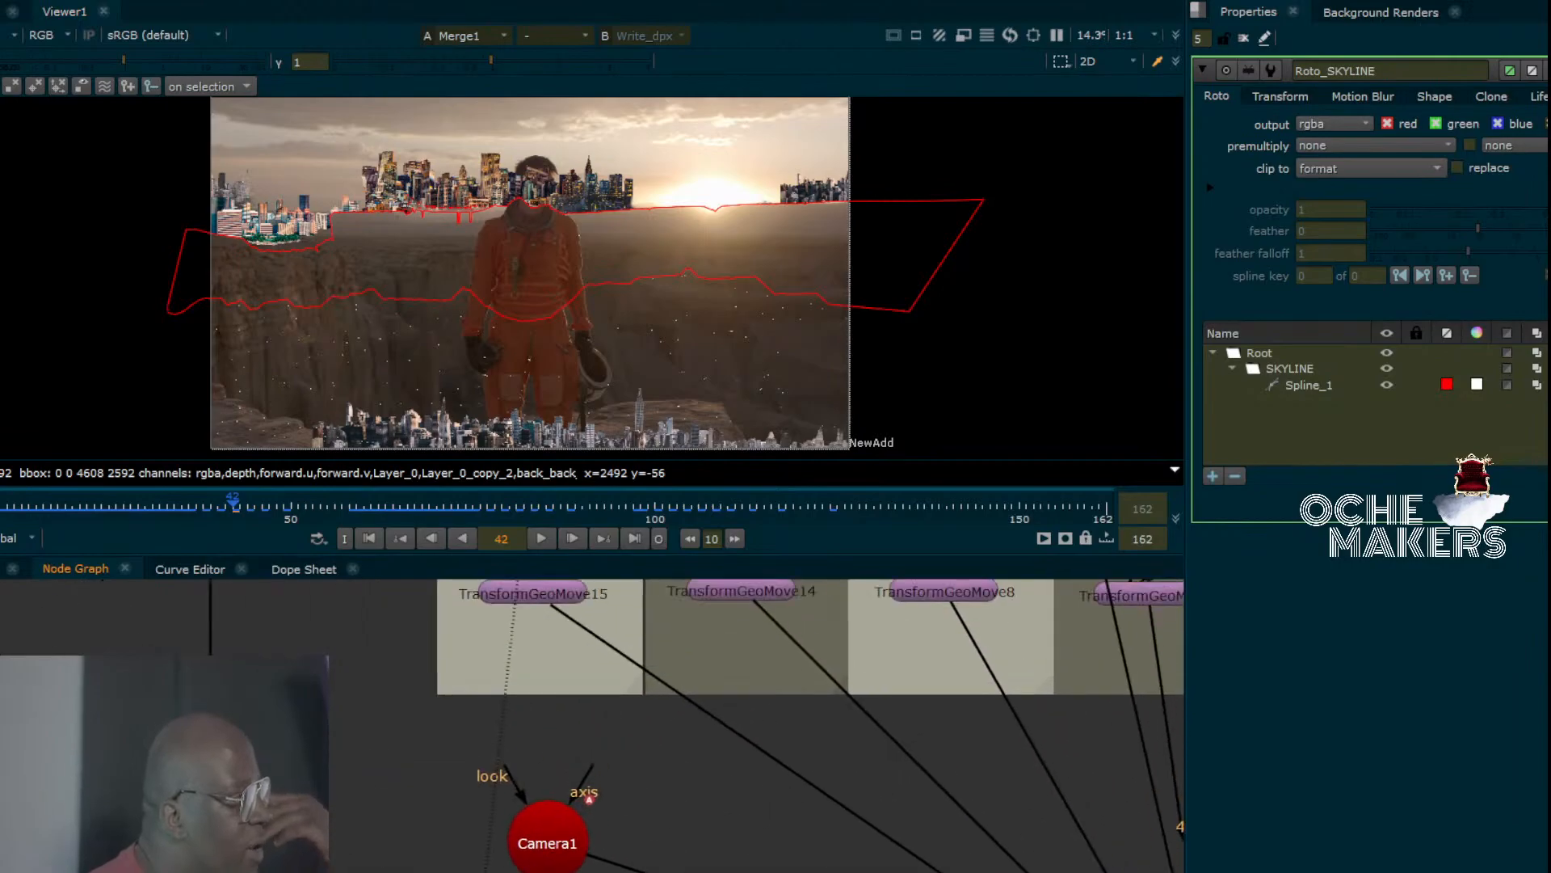
middle_drag(598, 630, 502, 837)
scroll(470, 768, down, 6)
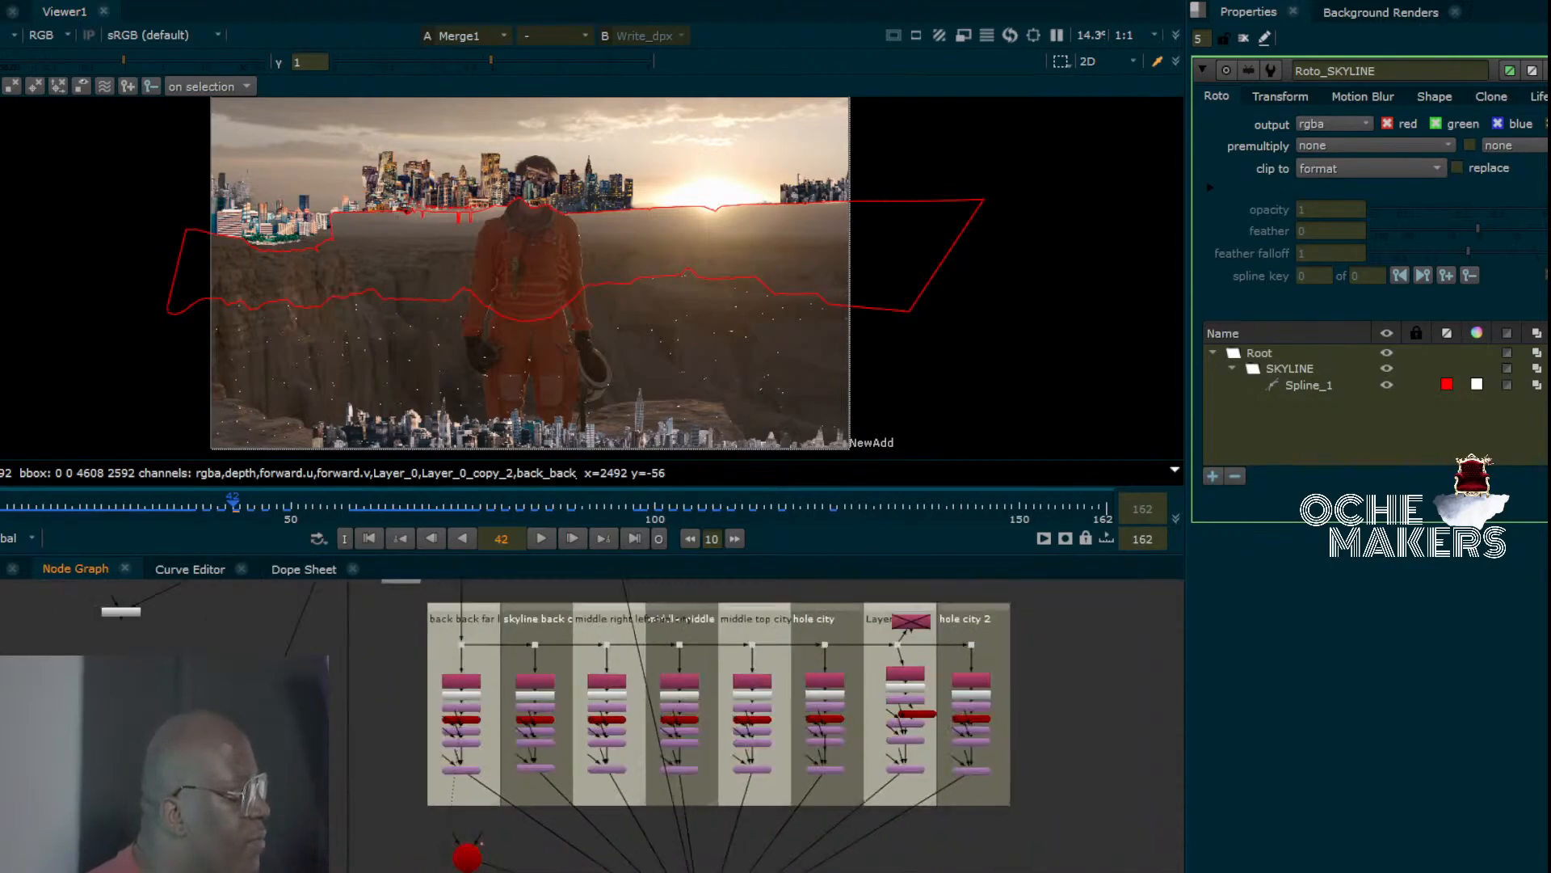
scroll(616, 635, up, 1)
middle_drag(616, 634, 897, 833)
middle_drag(727, 678, 621, 820)
scroll(663, 783, up, 3)
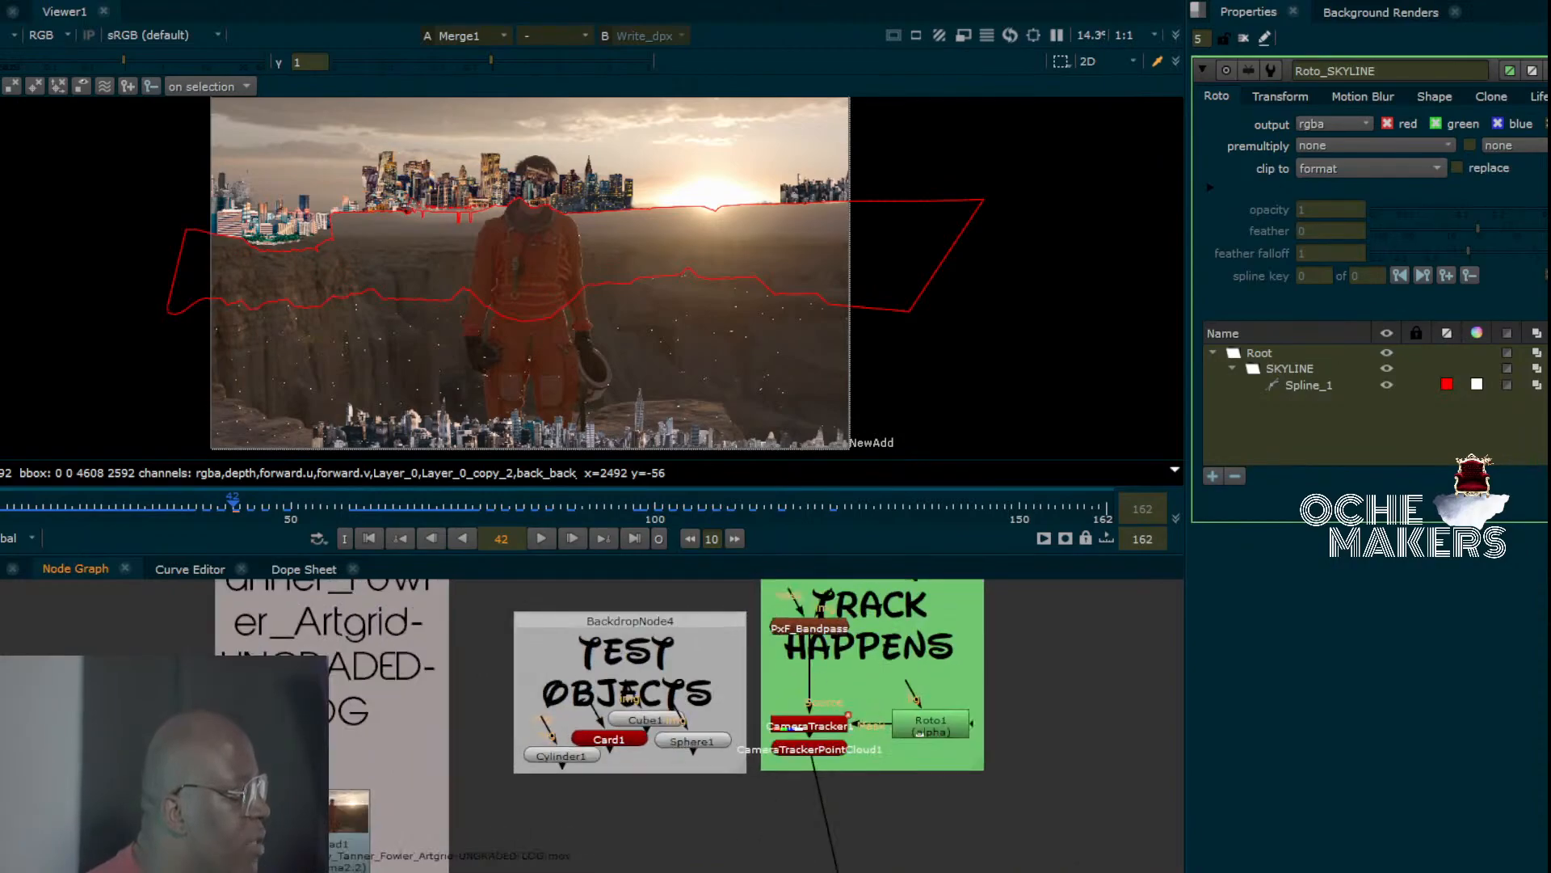
middle_drag(719, 686, 604, 652)
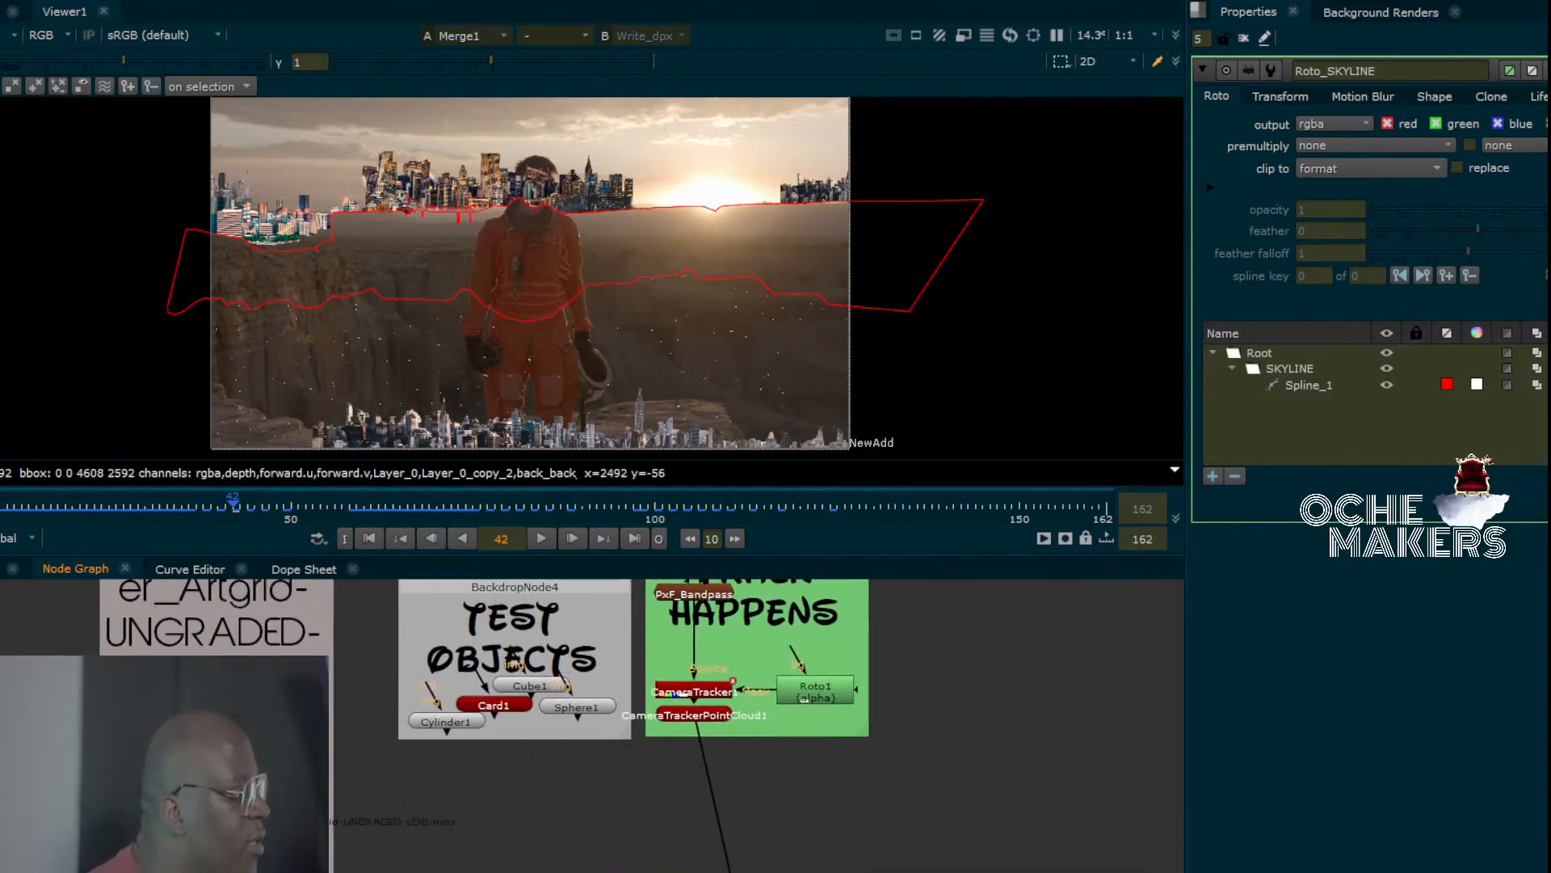
drag(1095, 804, 643, 644)
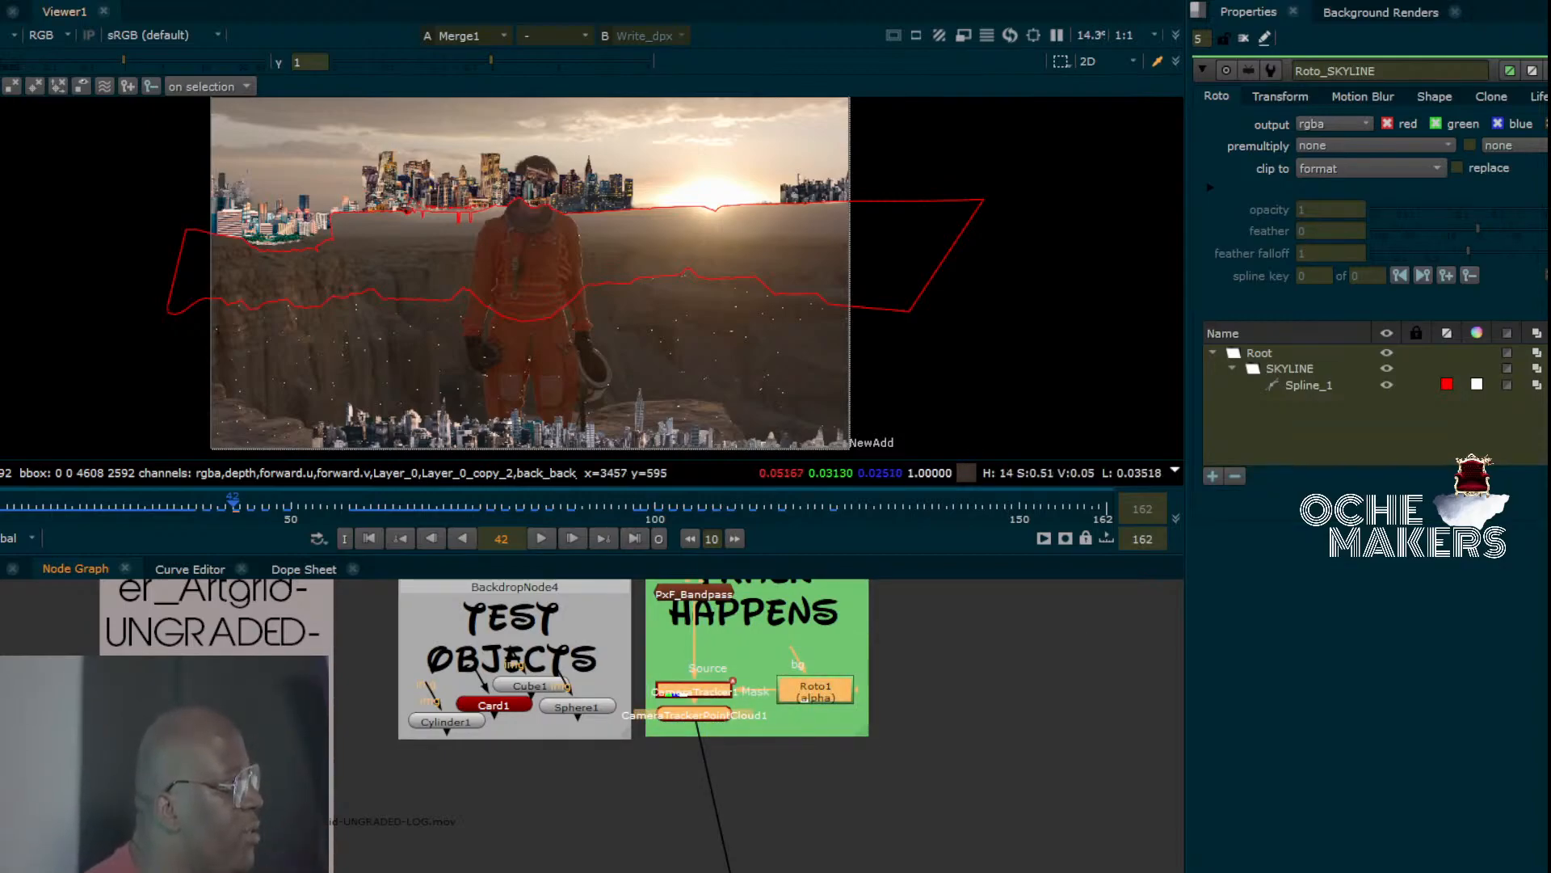
Move Roto_SKYLINE slightly away from Merge1 and reconnect Merge1's mask input to Roto_mid_left_hil.
scroll(872, 712, down, 2)
scroll(664, 844, down, 1)
middle_drag(662, 841, 640, 511)
scroll(639, 509, up, 1)
middle_drag(639, 775, 637, 662)
middle_drag(712, 782, 694, 598)
scroll(710, 754, up, 4)
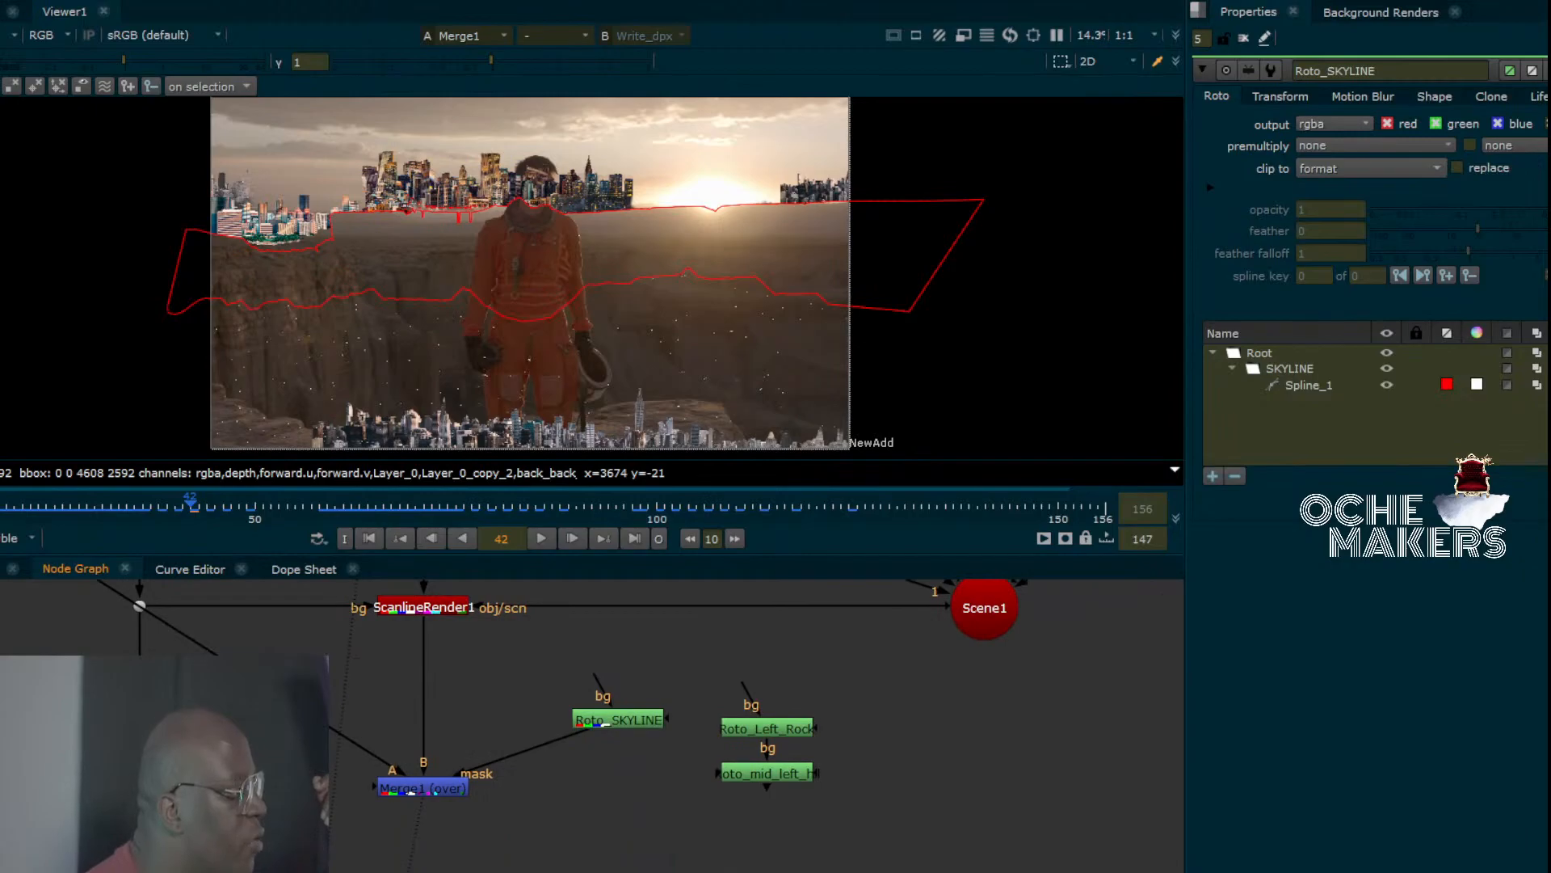
drag(618, 719, 635, 690)
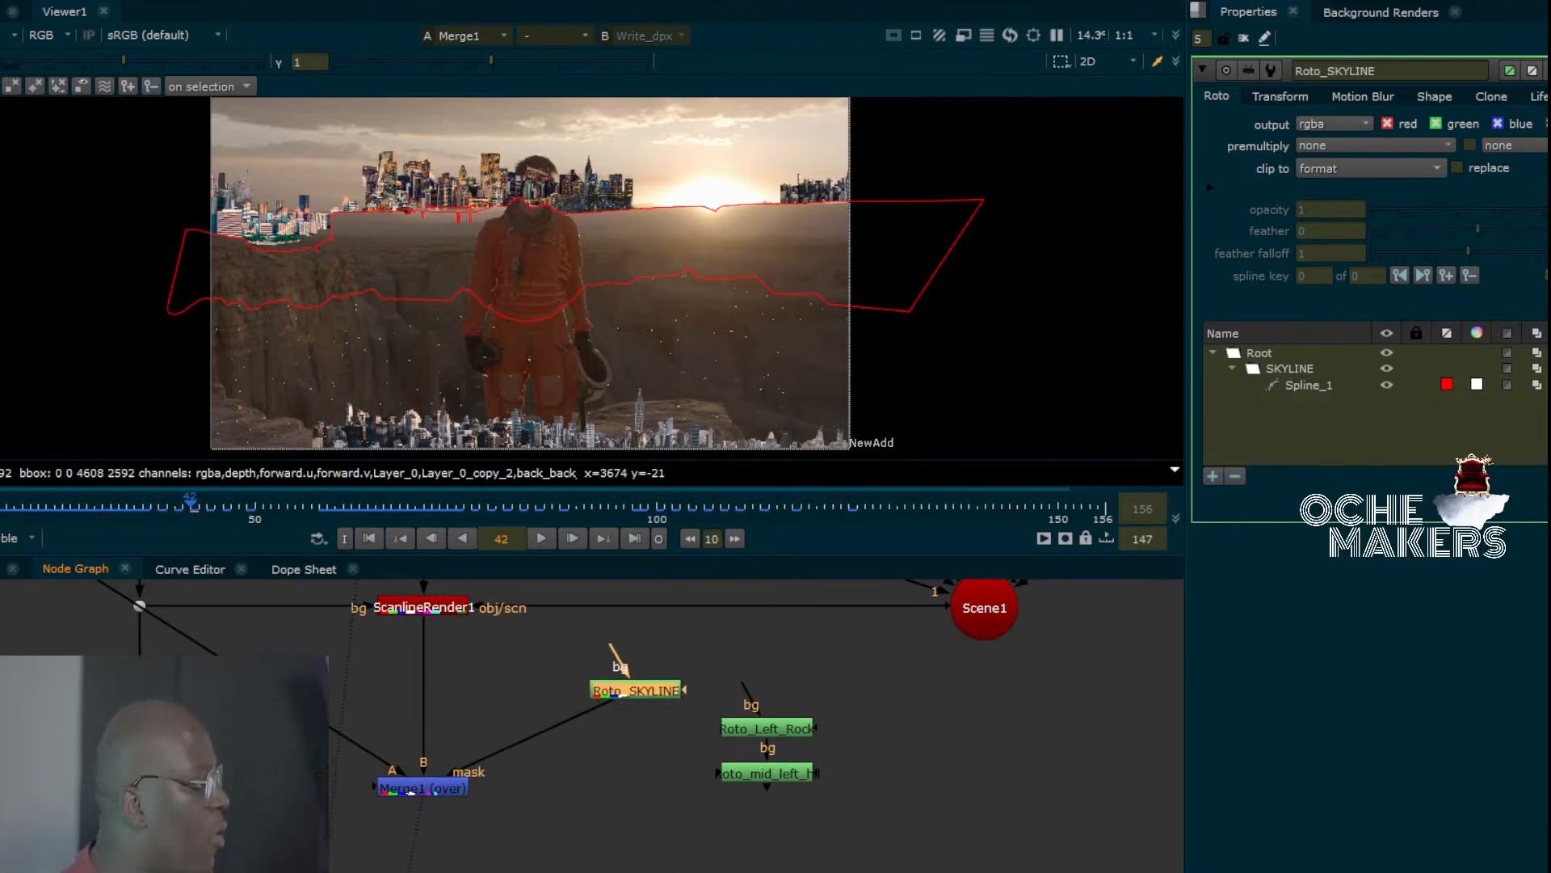
drag(594, 707, 763, 774)
click(727, 816)
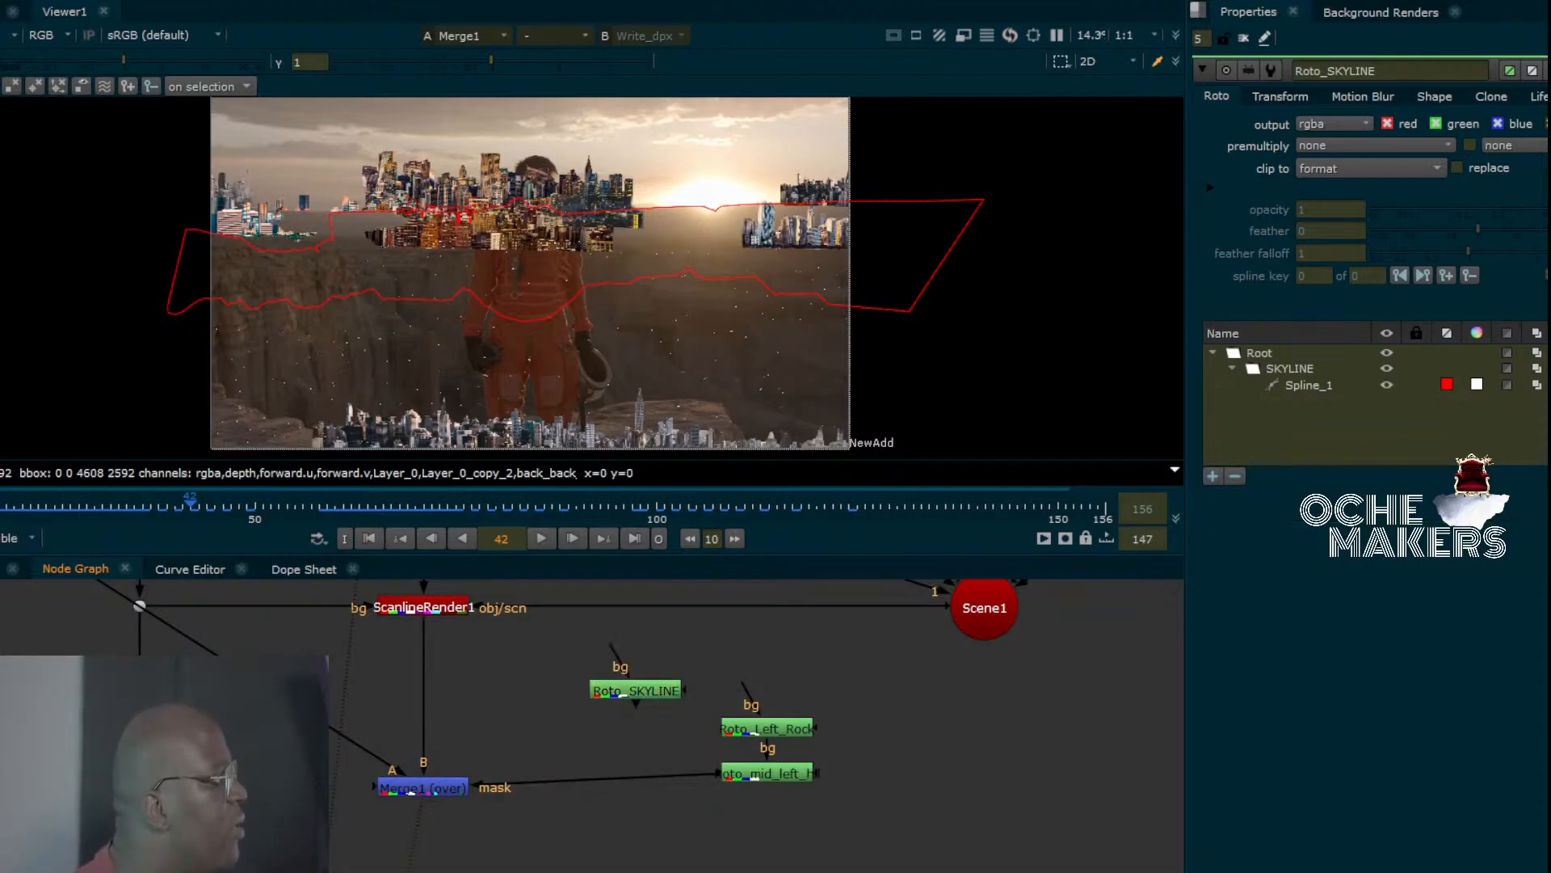
Open the Roto_mid_left_hil properties and play the composite to check how its shape follows the shot.
double_click(768, 774)
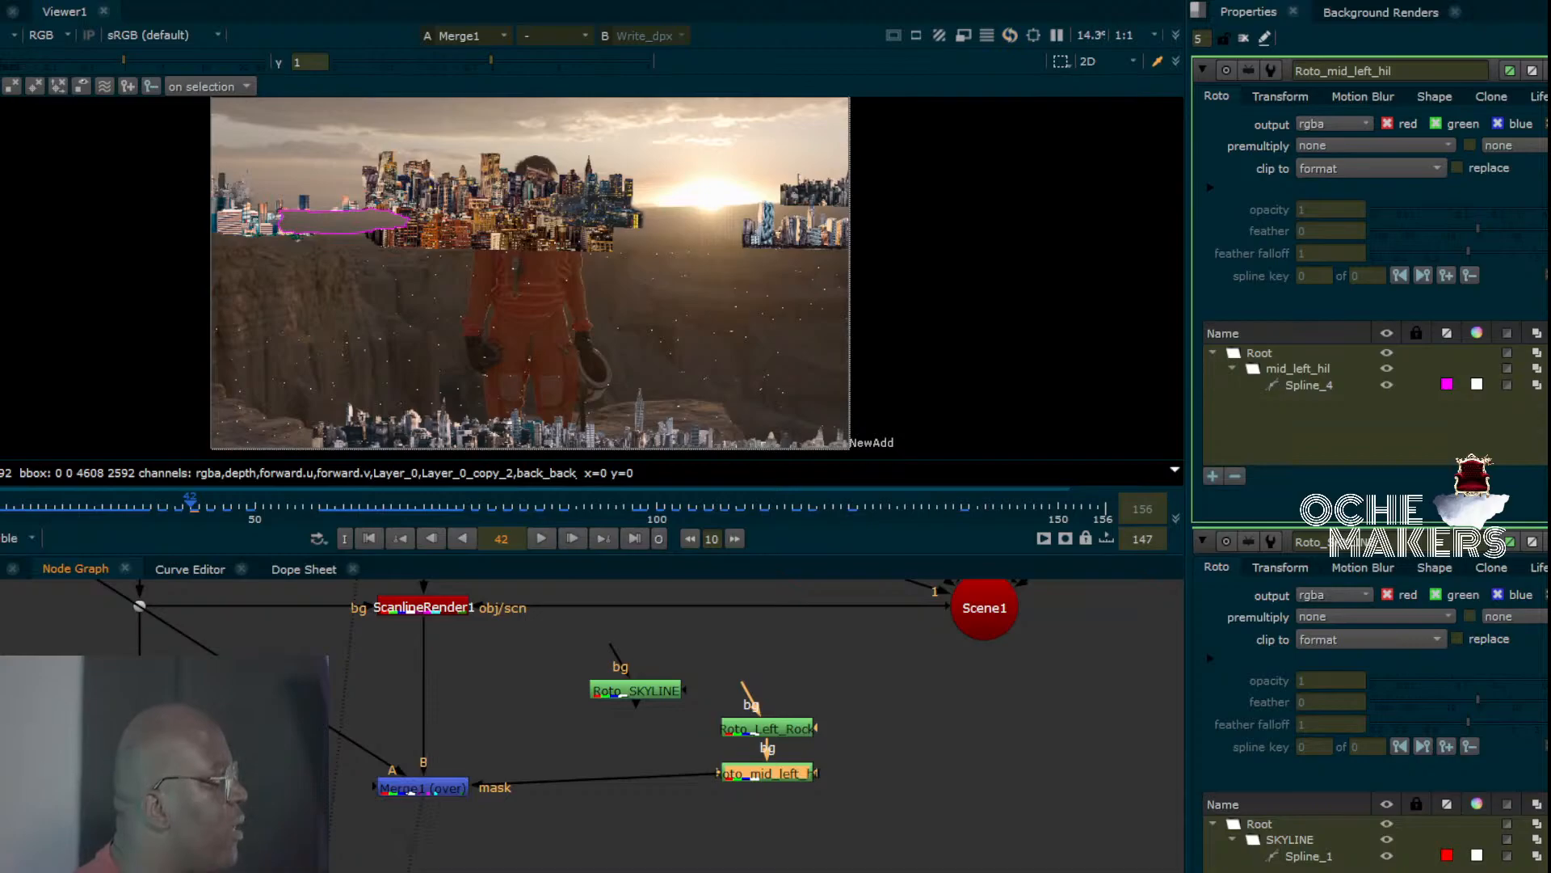
key(l)
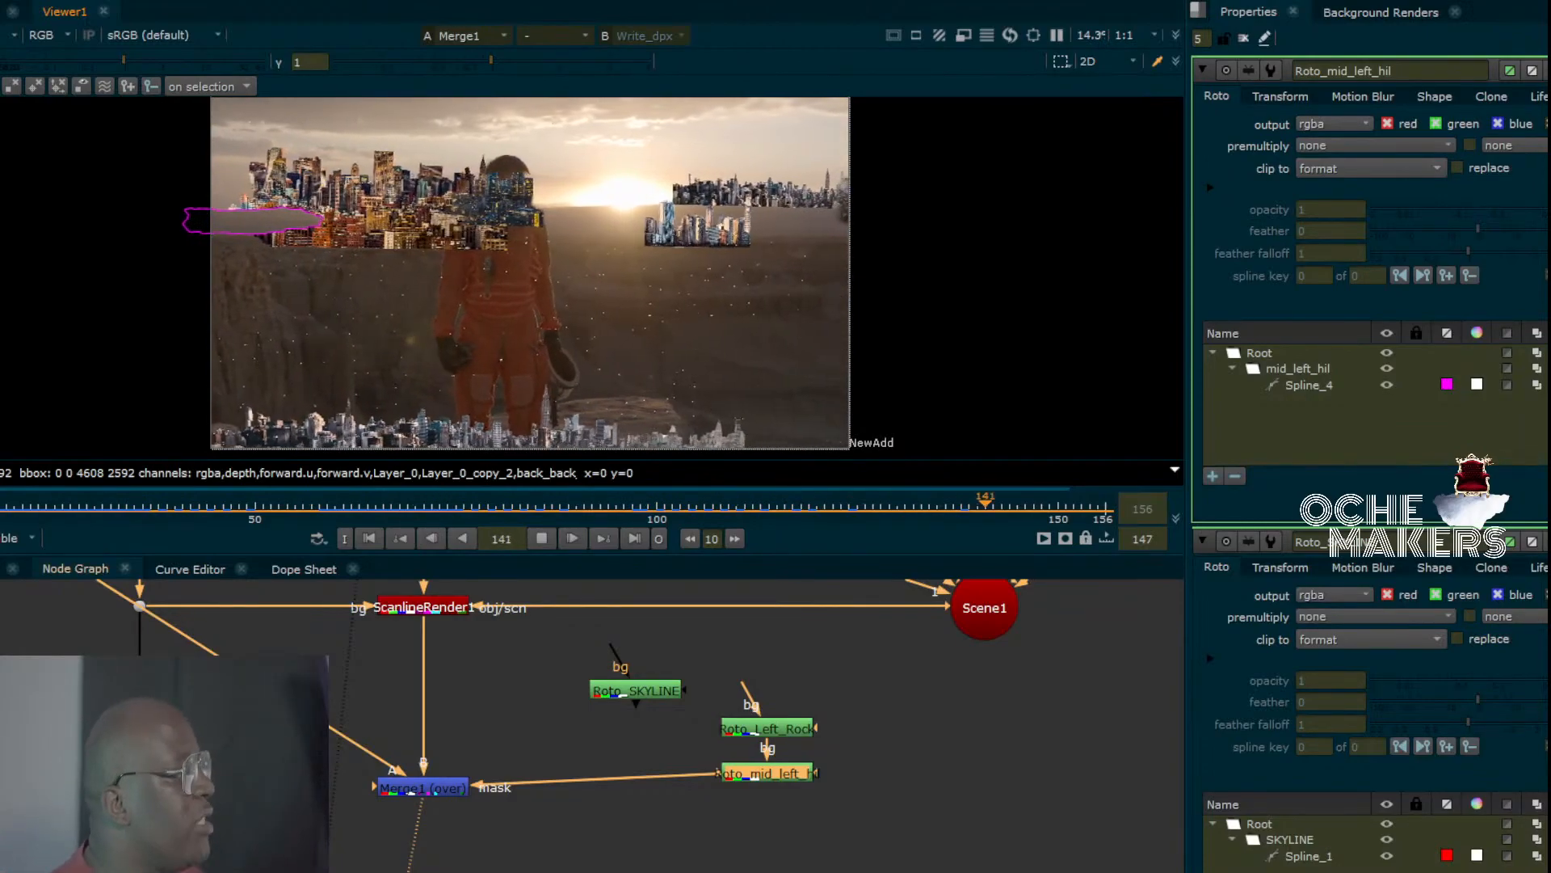
middle_drag(356, 602, 212, 859)
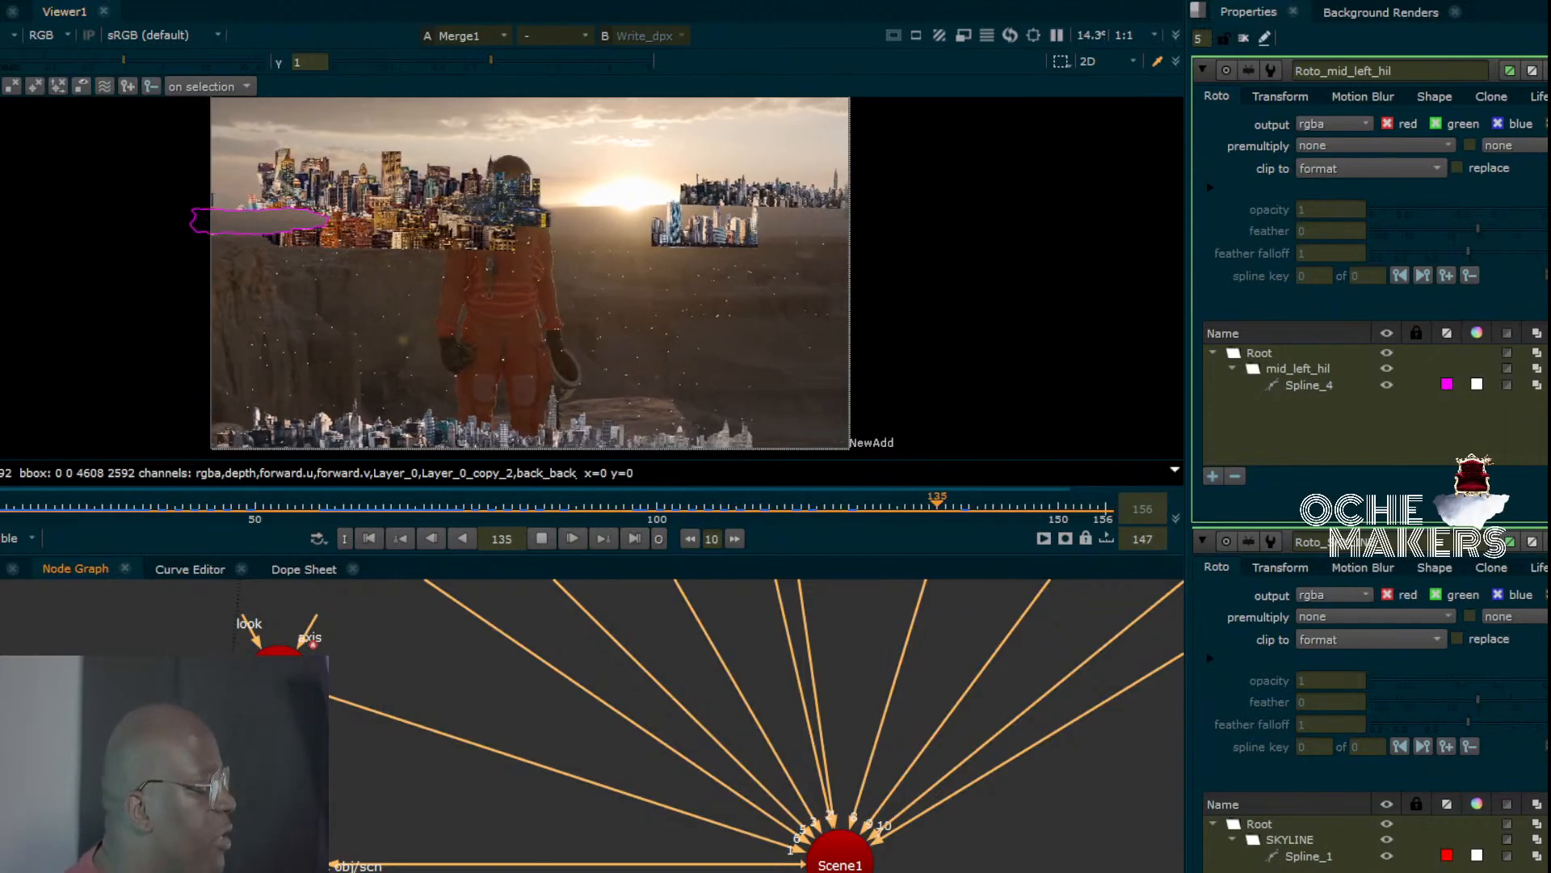
click(541, 538)
Inspect the city cards, point cloud and camera in the 3D view, and return to the 2D view.
key(Tab)
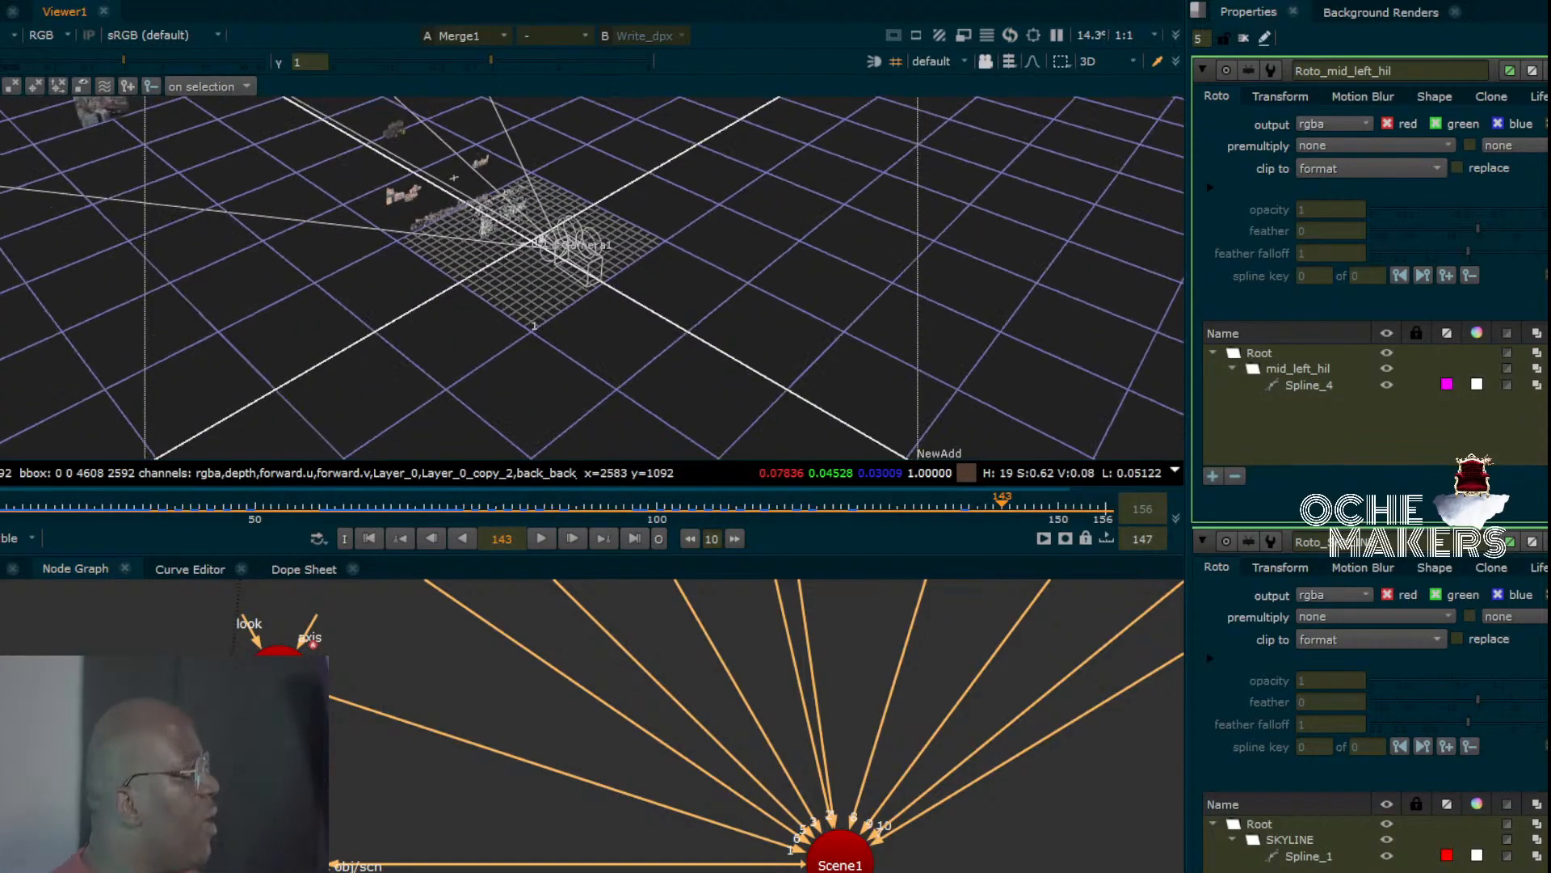
ctrl+drag(578, 276, 469, 215)
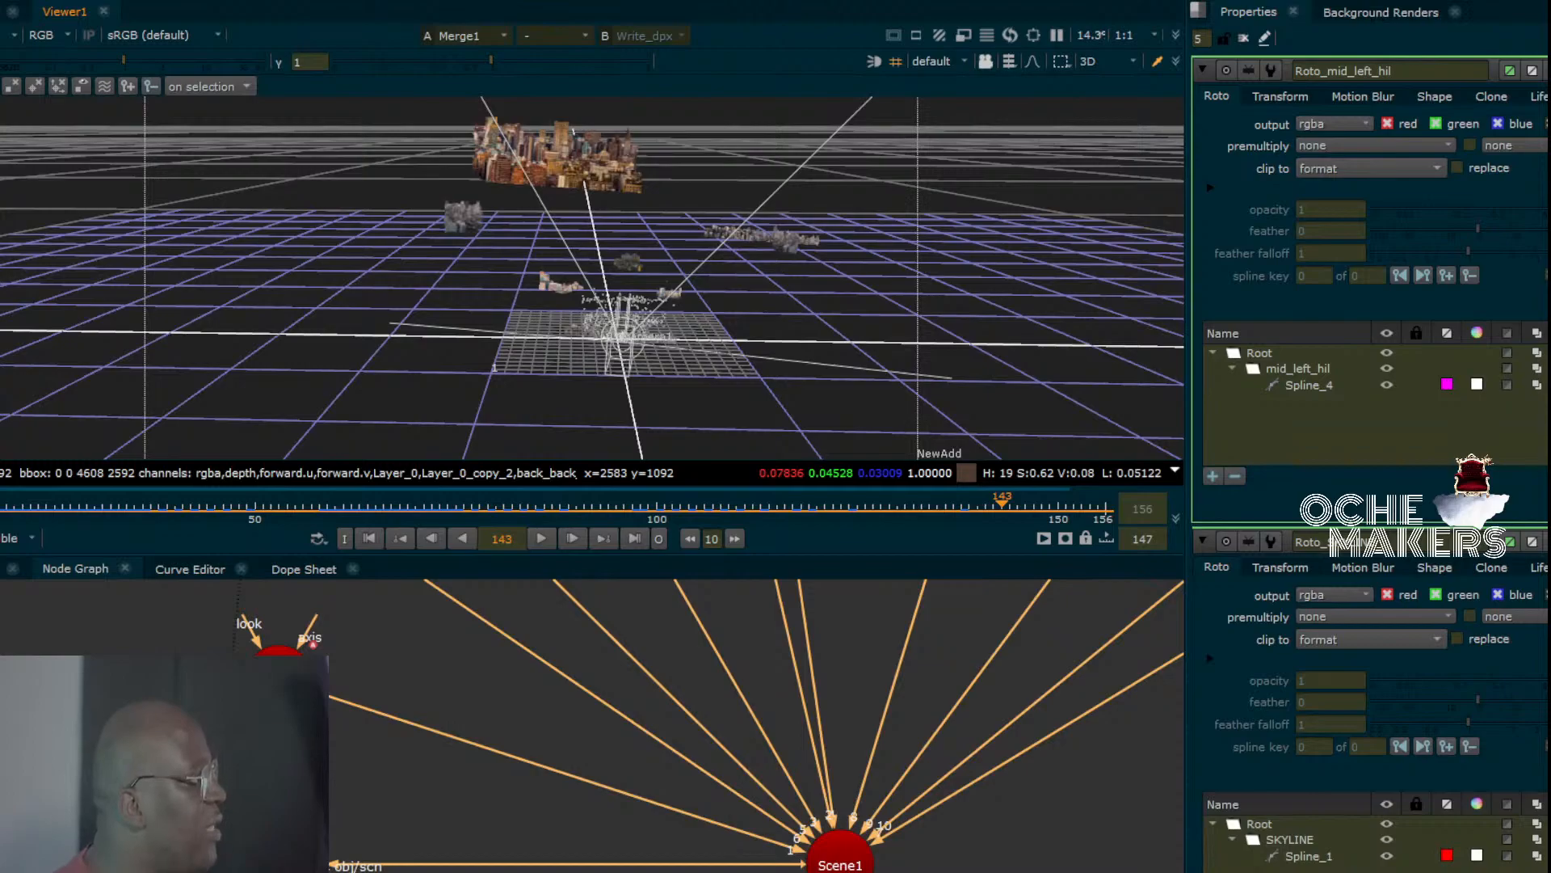
ctrl+drag(647, 327, 588, 323)
scroll(707, 337, up, 3)
scroll(719, 345, up, 2)
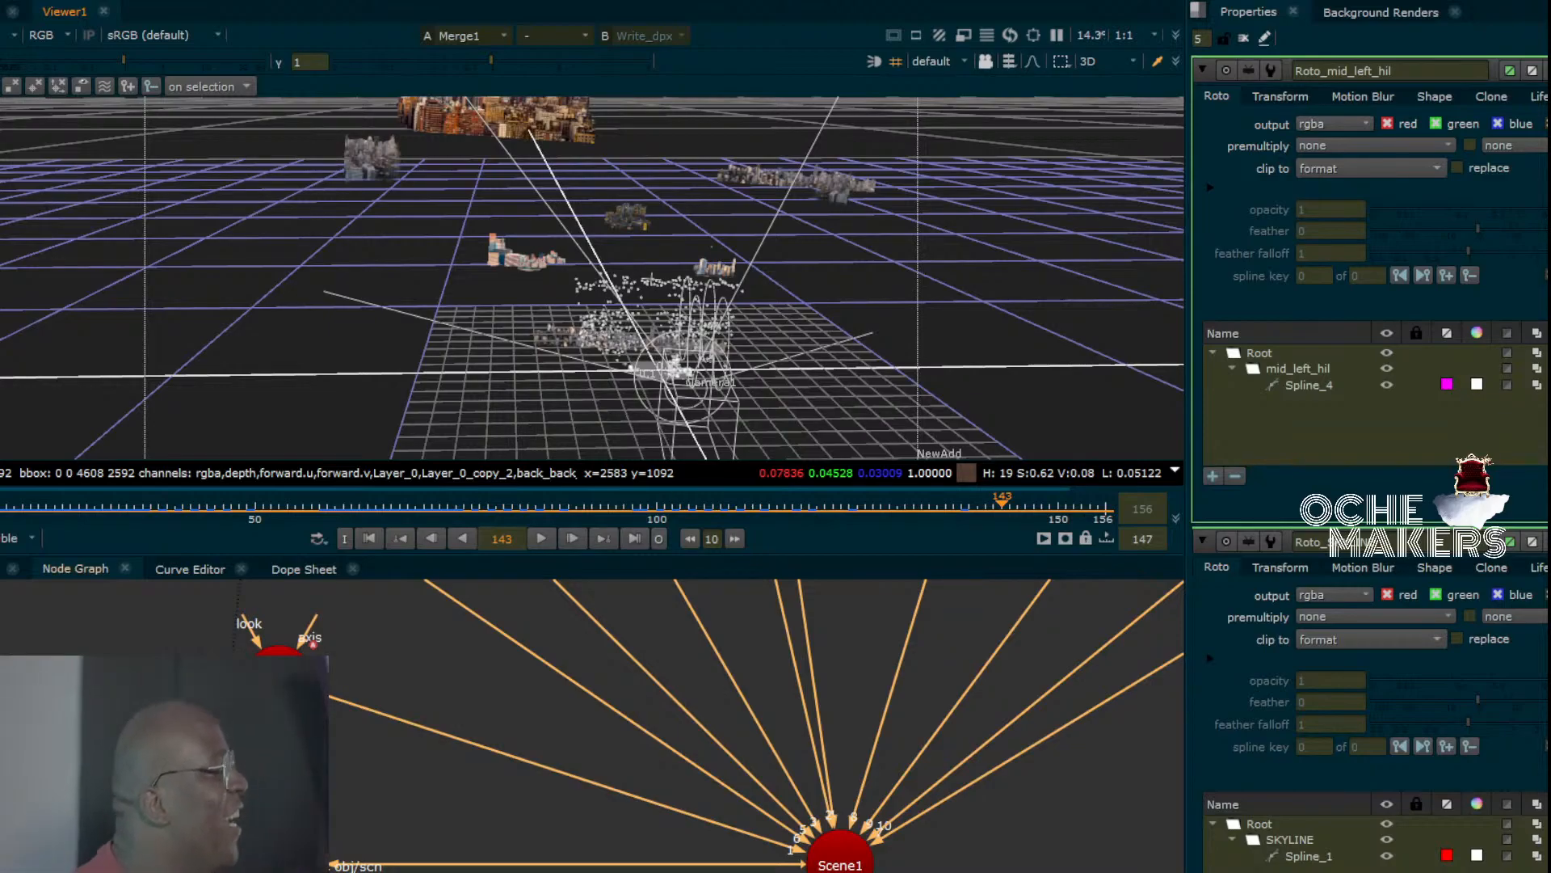
key(Tab)
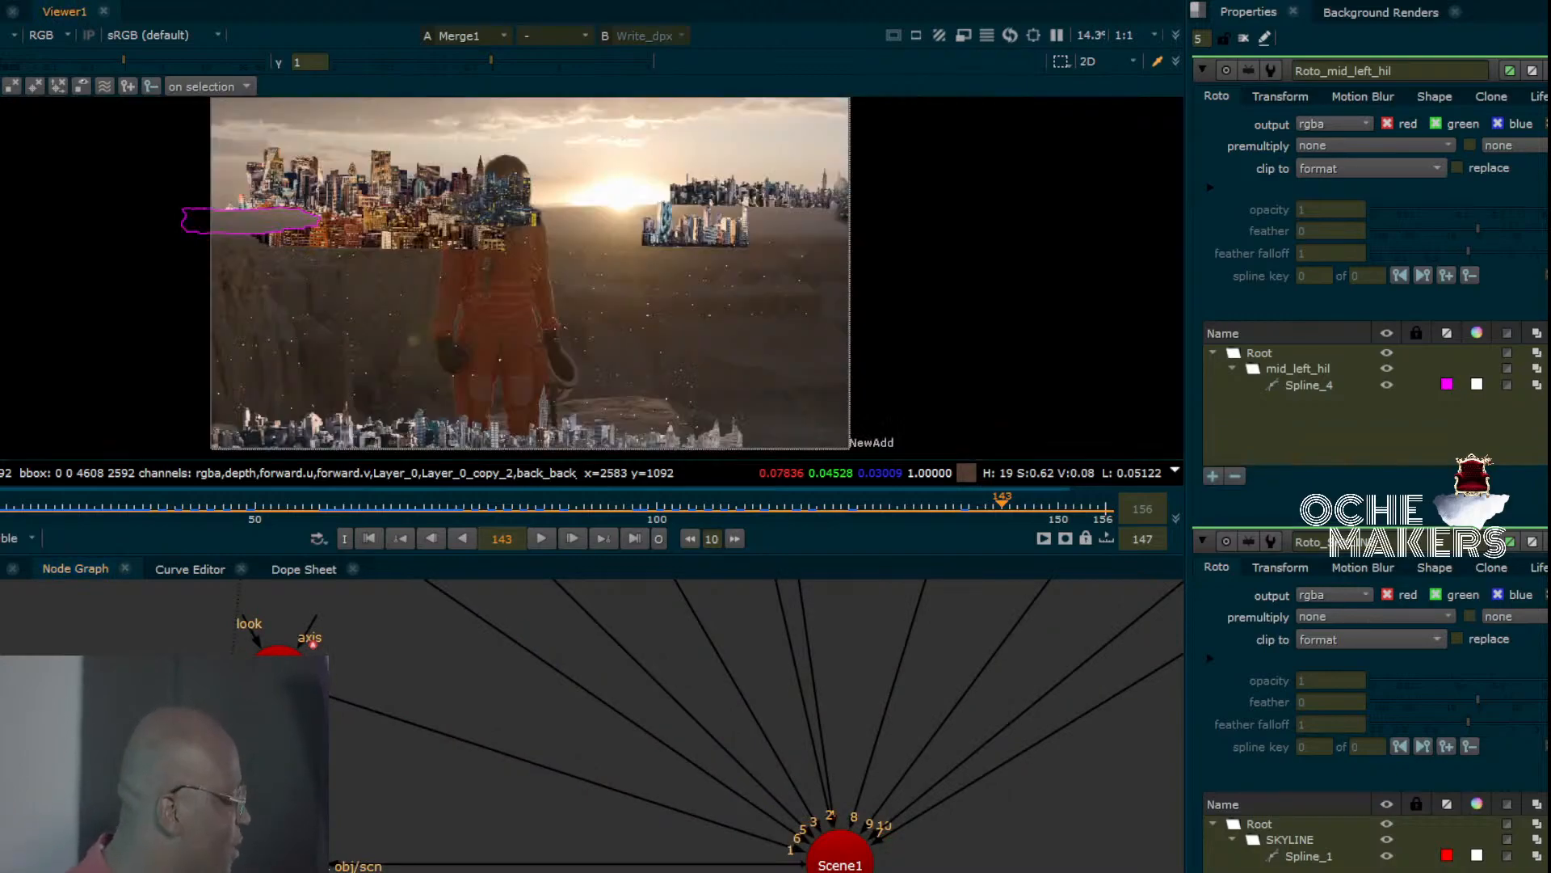
Close all open node properties, open those of Roto_Left_Rock, and check its shape near the start of the shot.
middle_drag(638, 768, 678, 813)
middle_drag(695, 647, 384, 491)
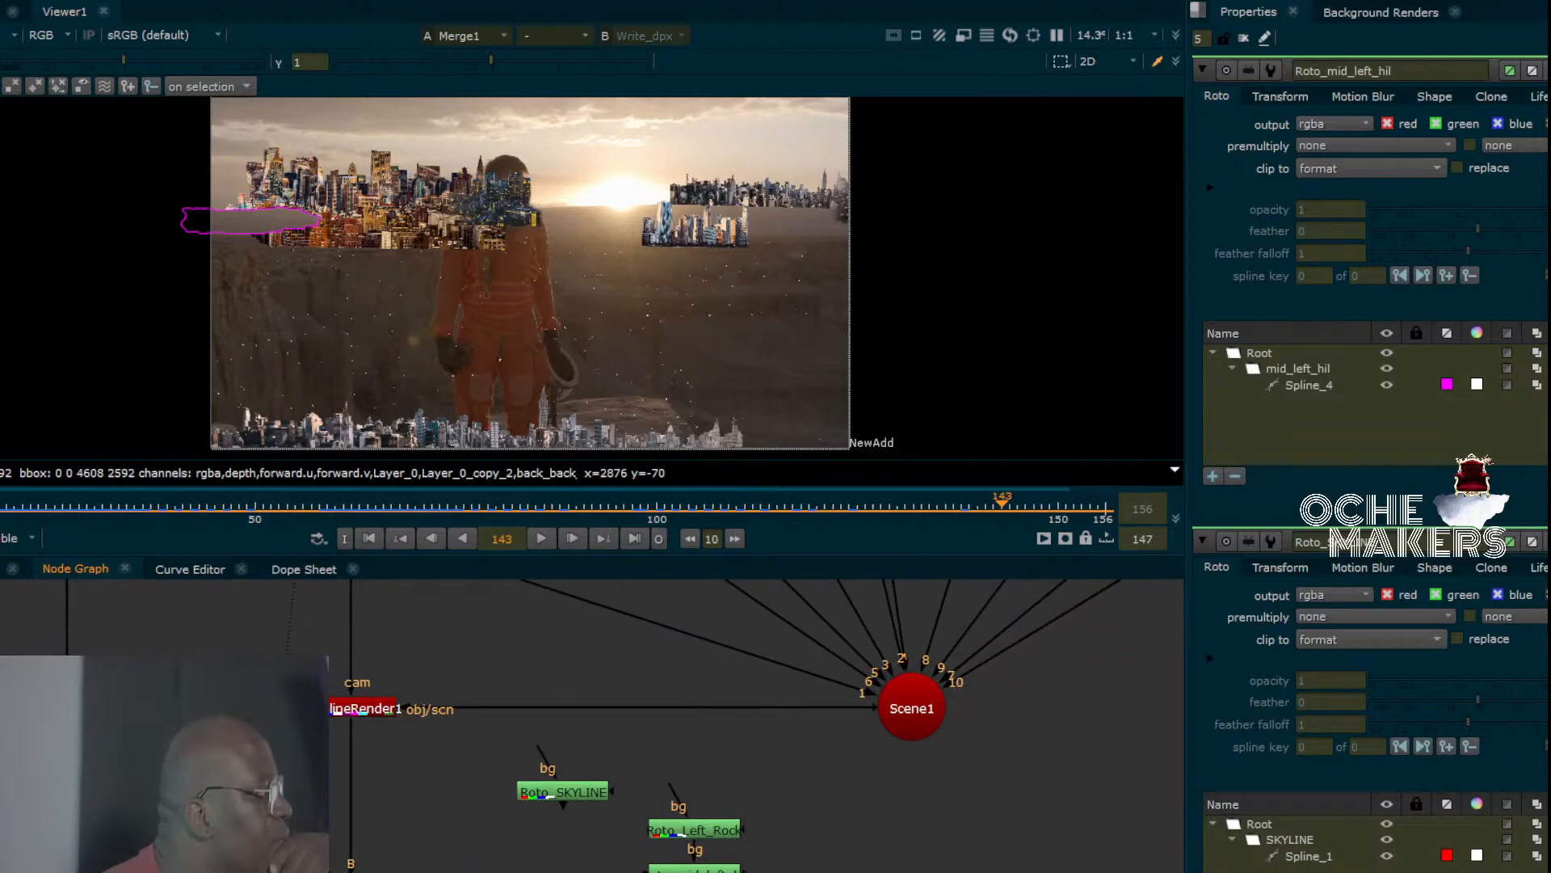
middle_drag(501, 735, 642, 684)
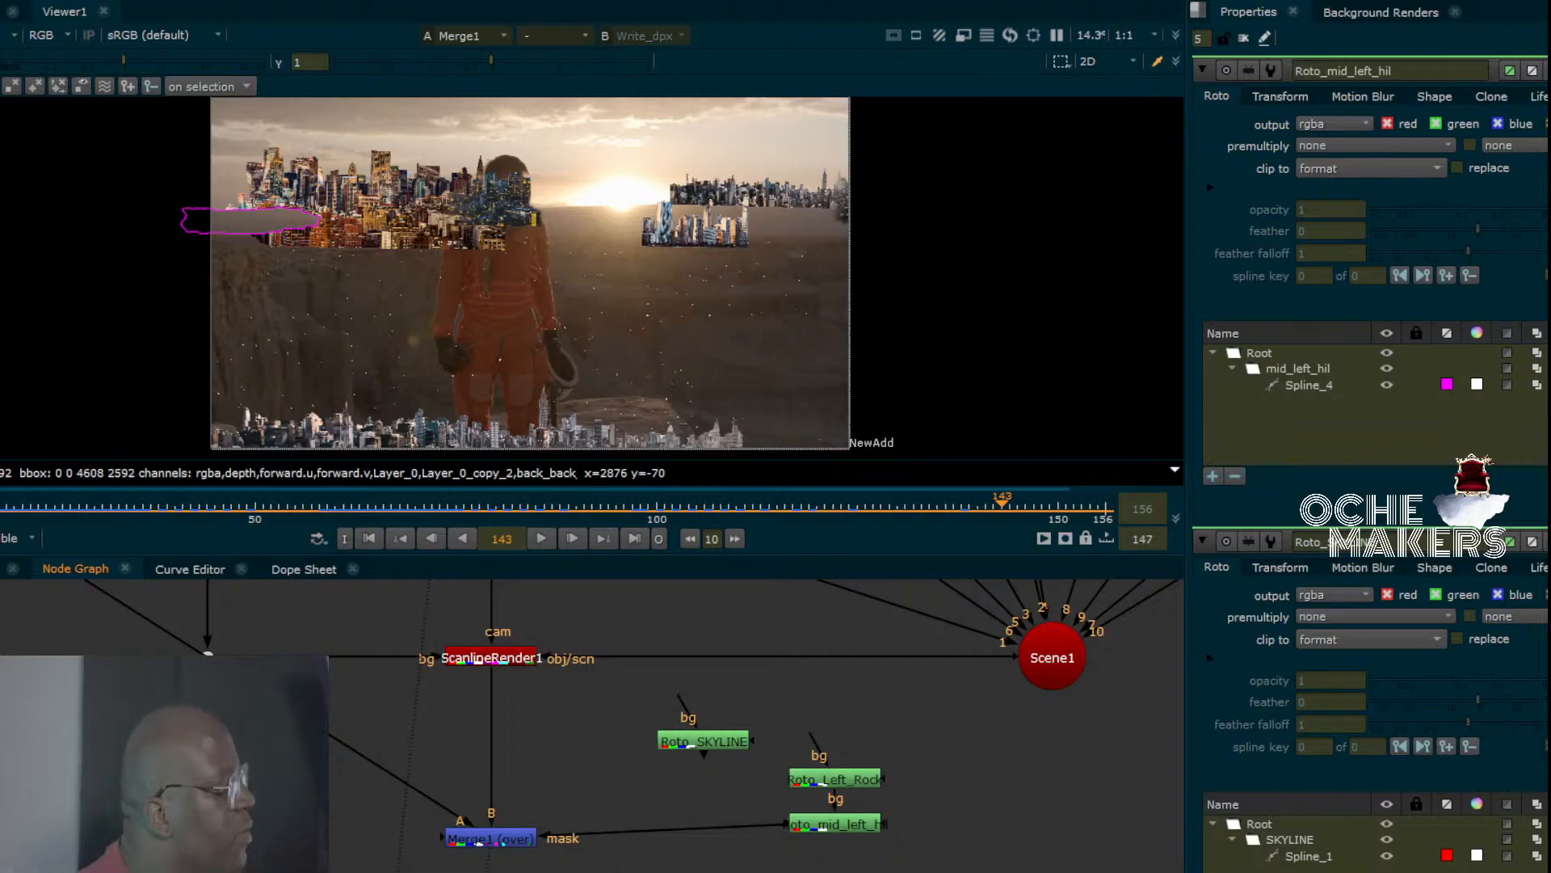
click(835, 824)
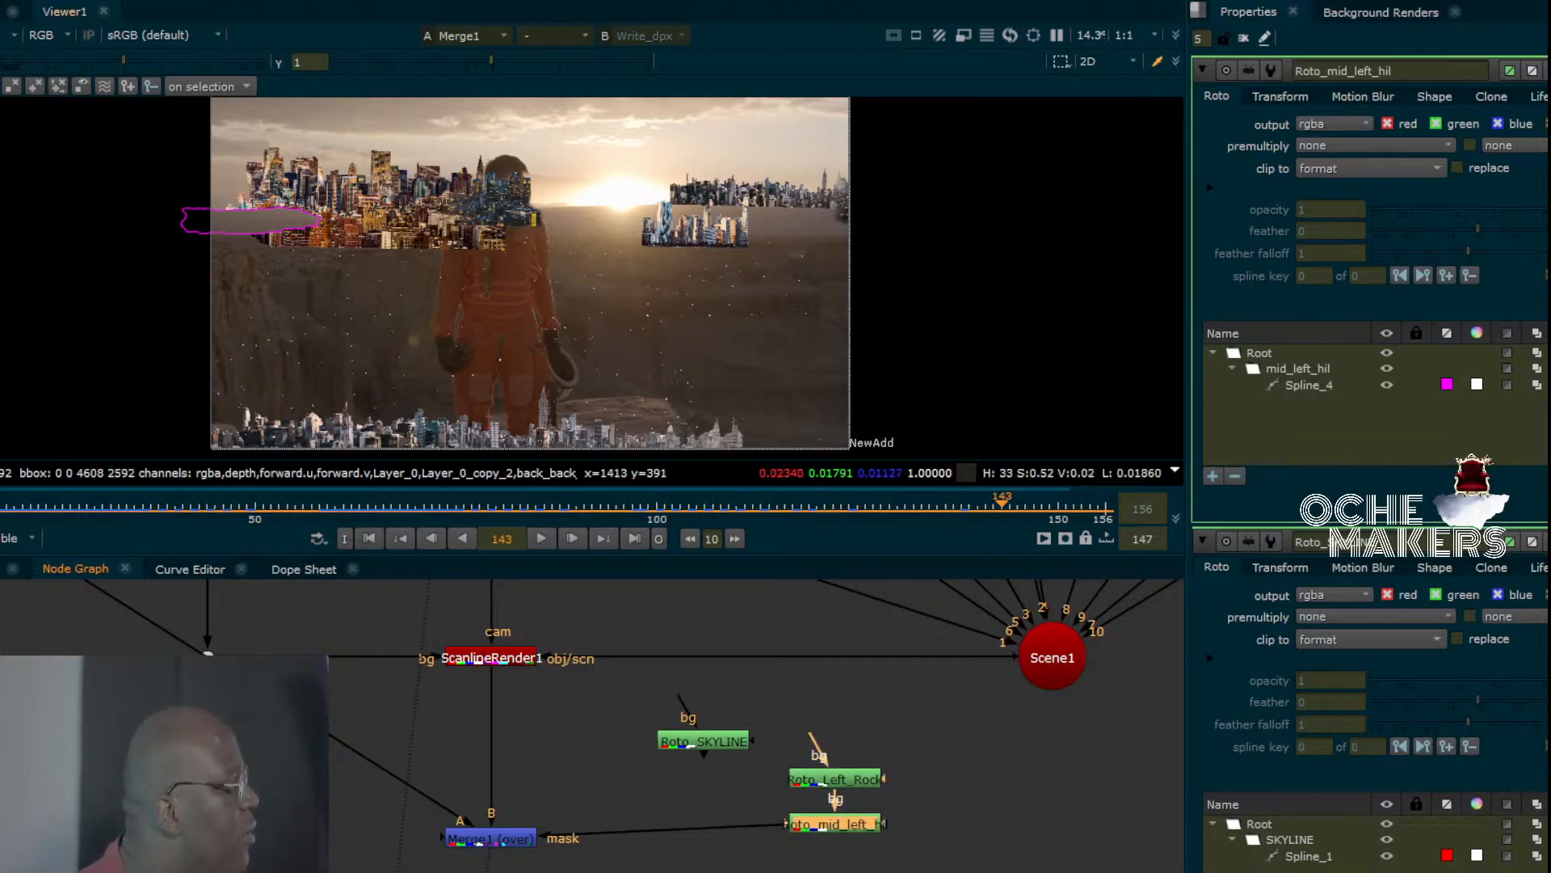
scroll(426, 345, down, 1)
middle_drag(426, 345, 544, 352)
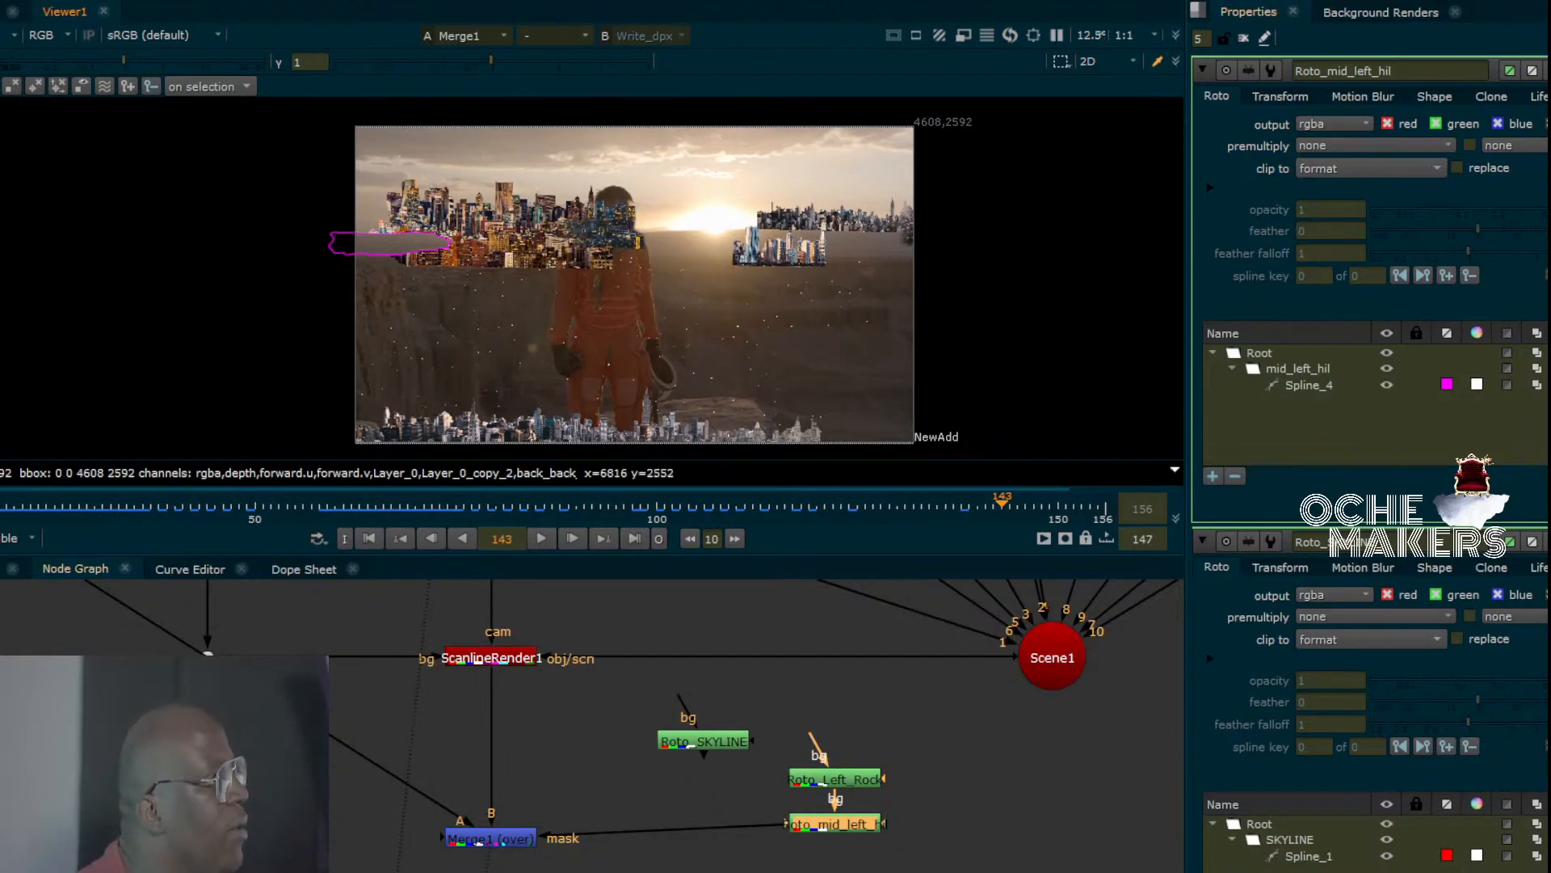
click(1243, 38)
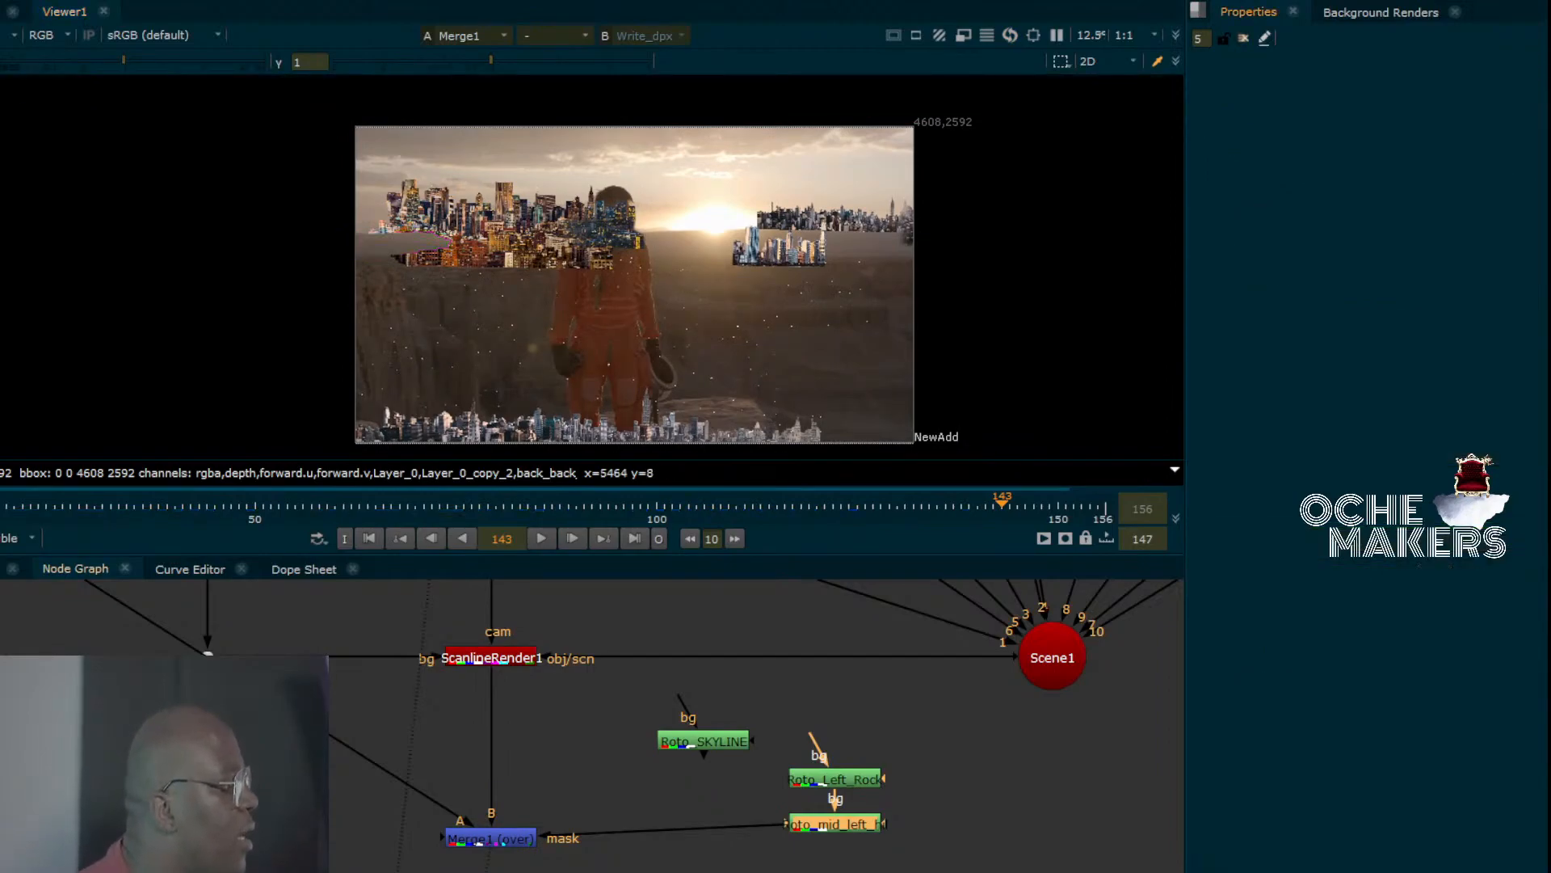
double_click(835, 779)
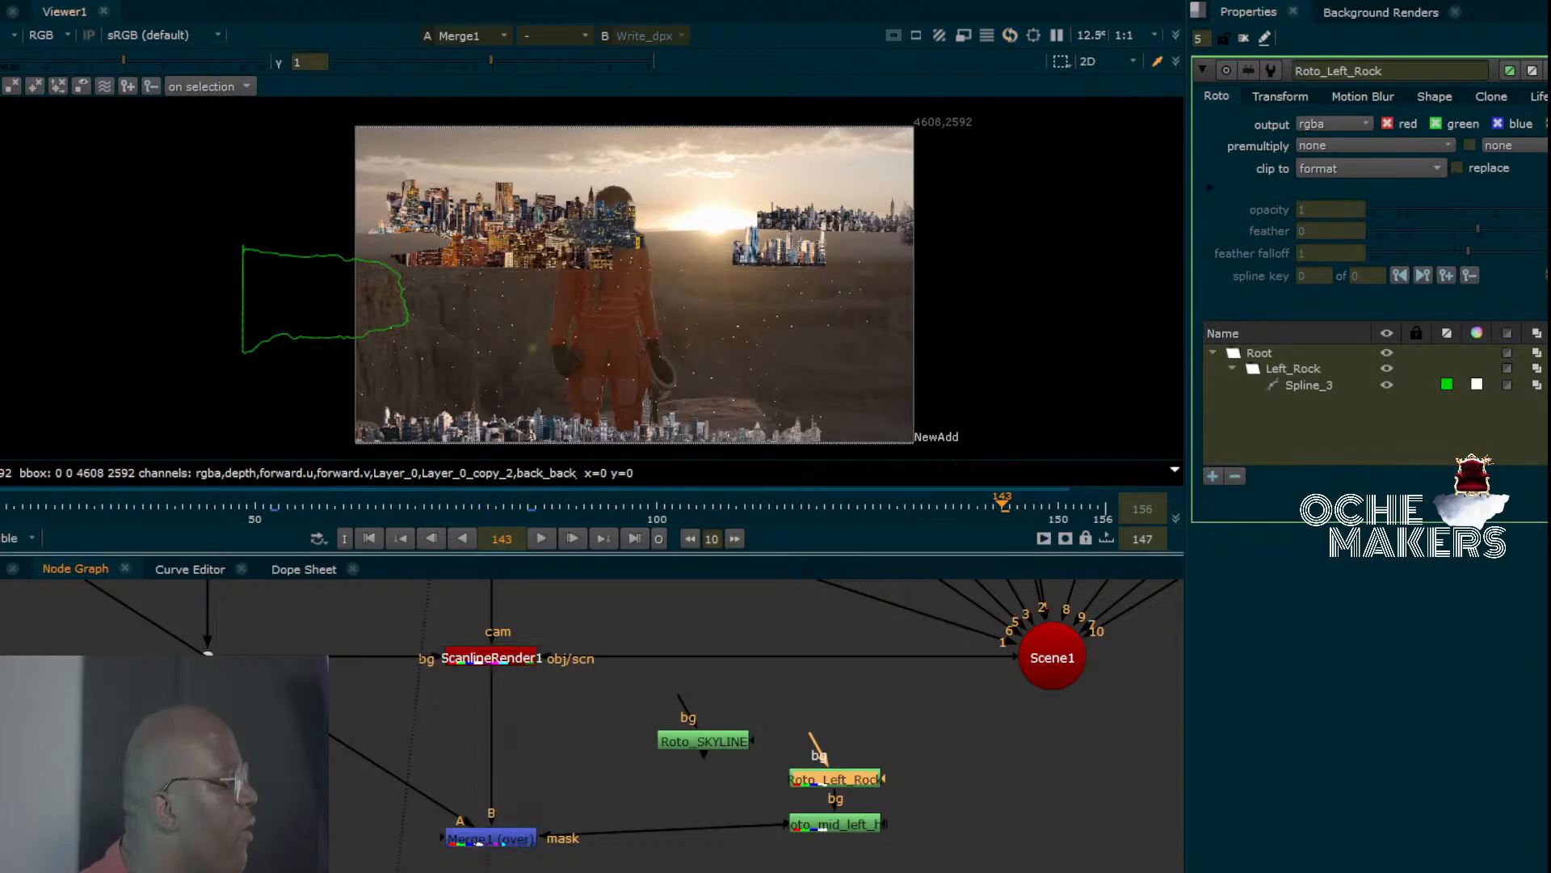
key(Home)
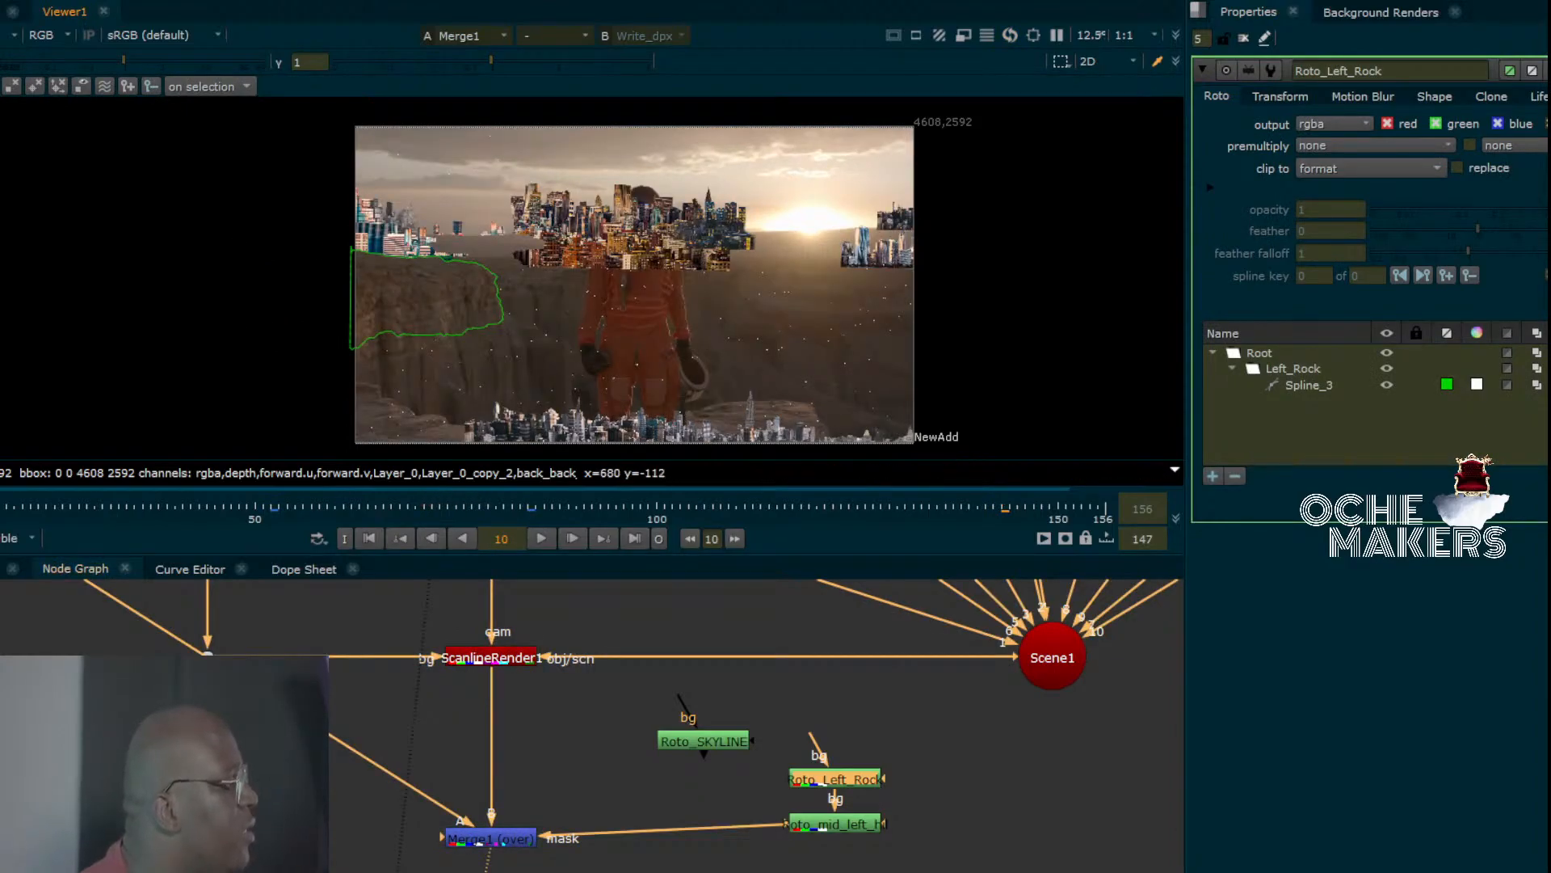
Toggle Roto_Left_Rock off and on to compare its effect on the masked city layers, close its properties, and leave the node disabled.
key(d)
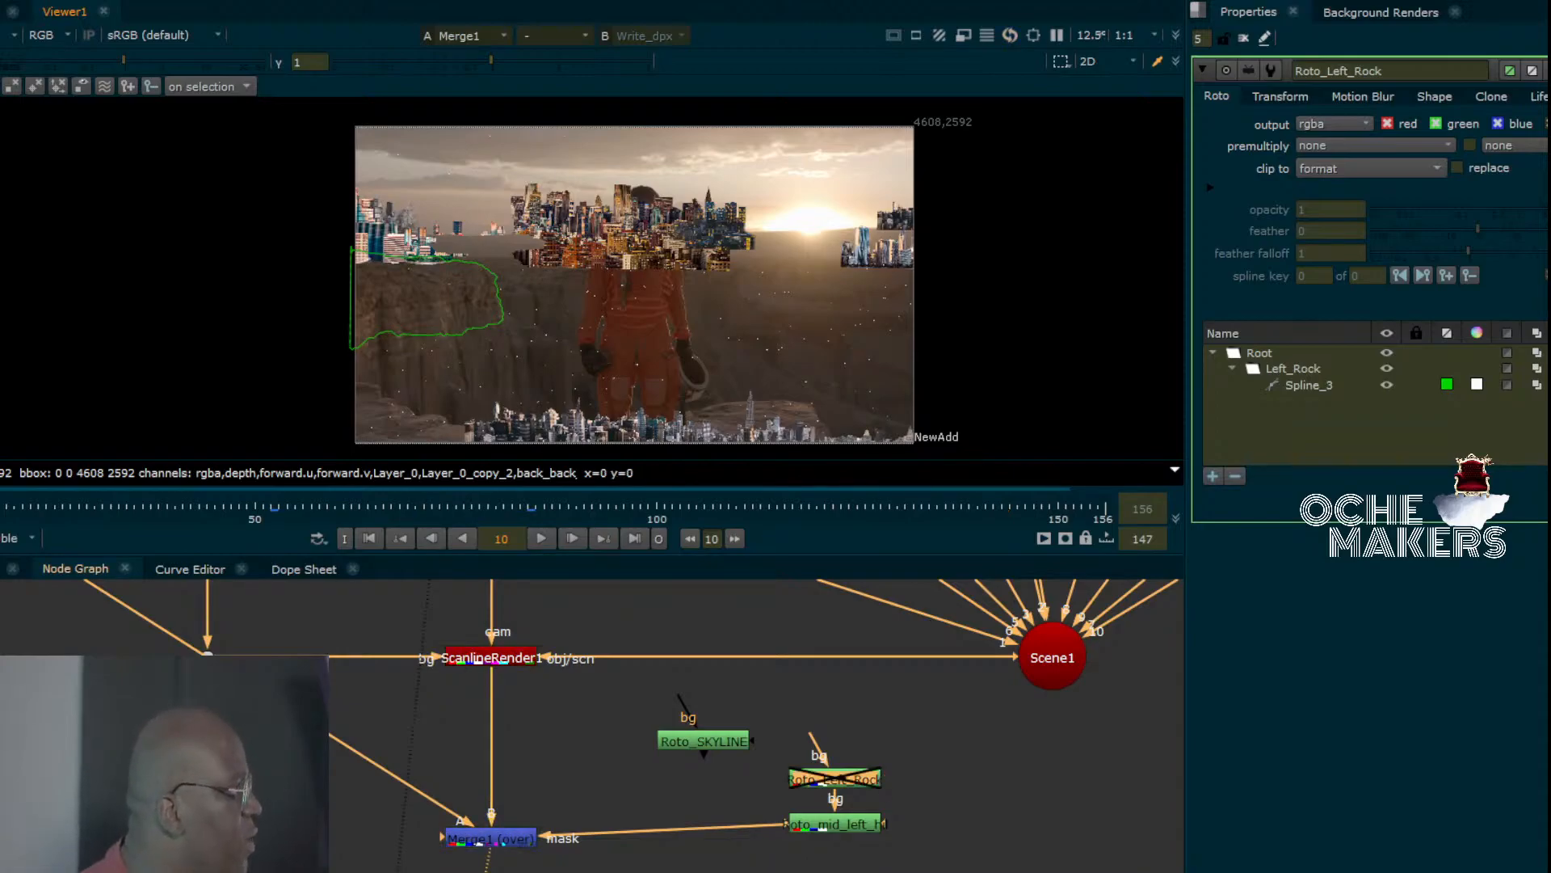
key(d)
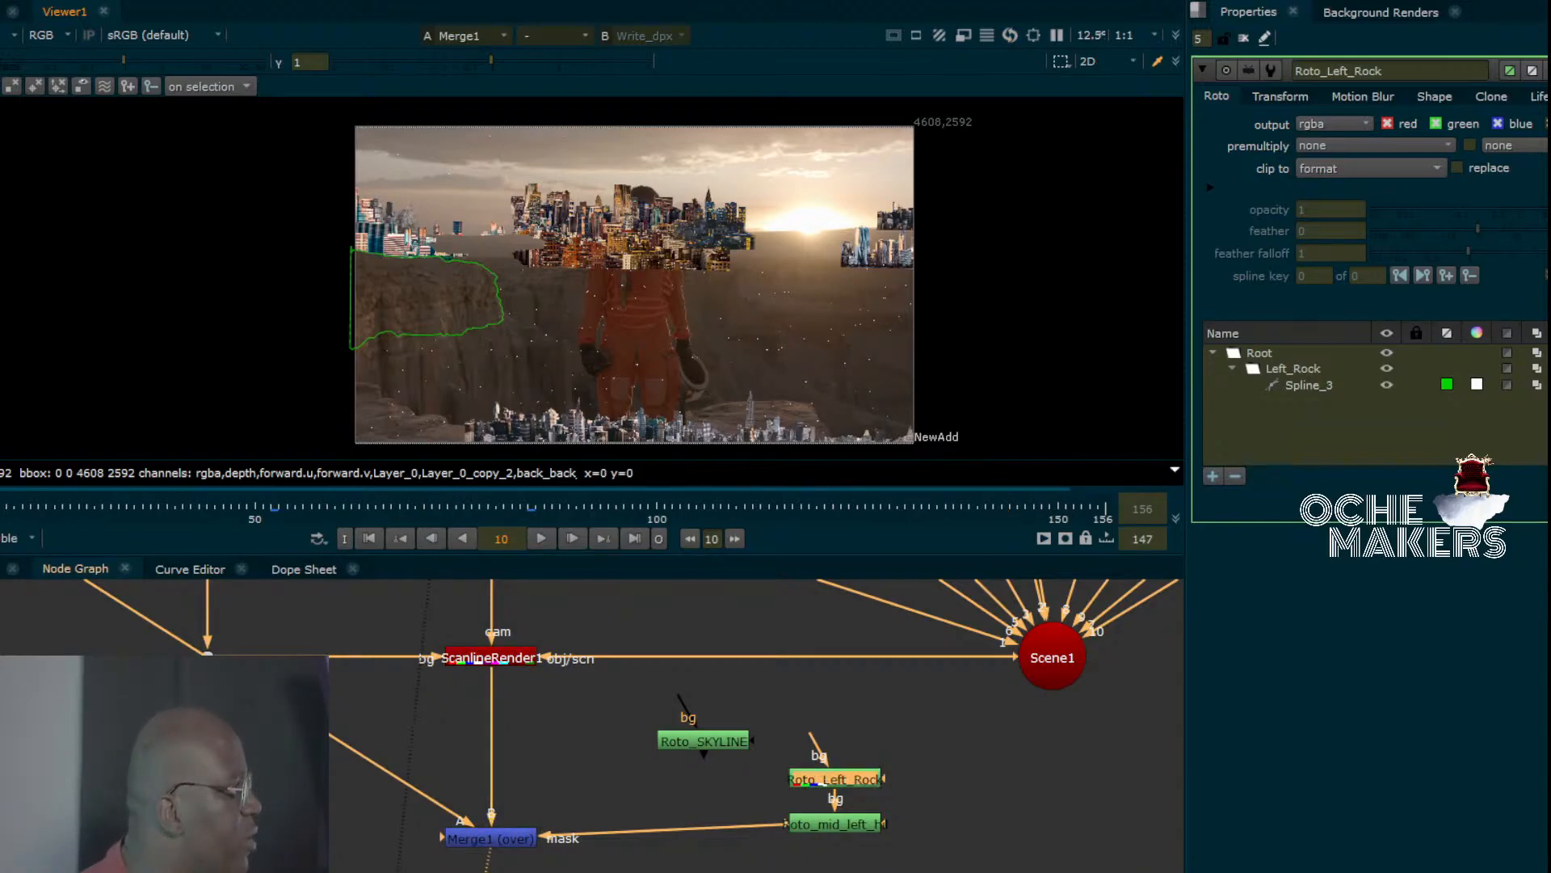
key(d)
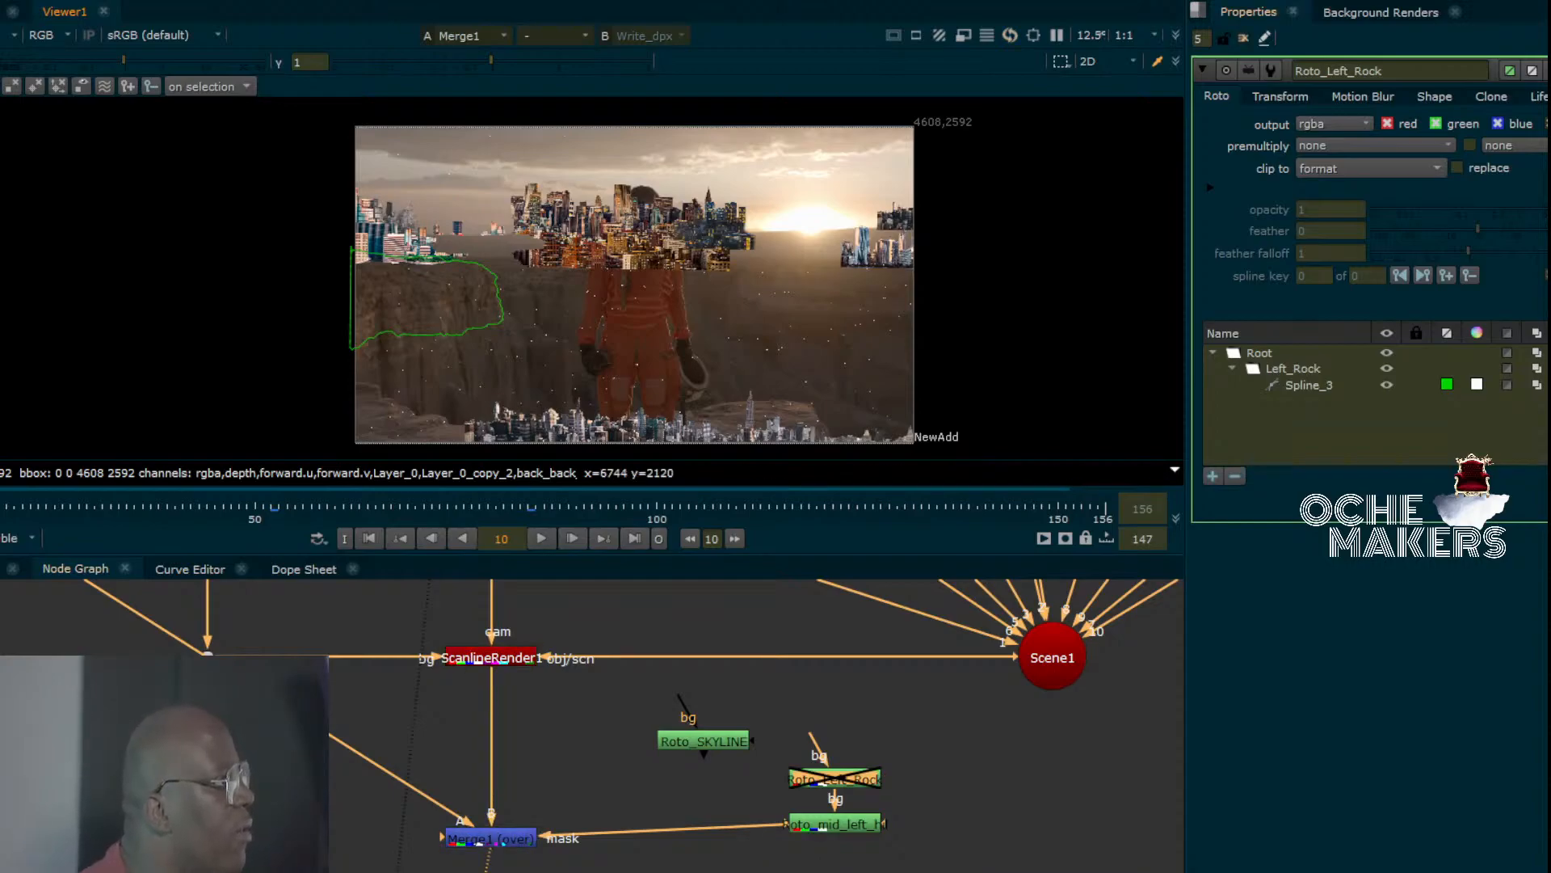
click(1244, 38)
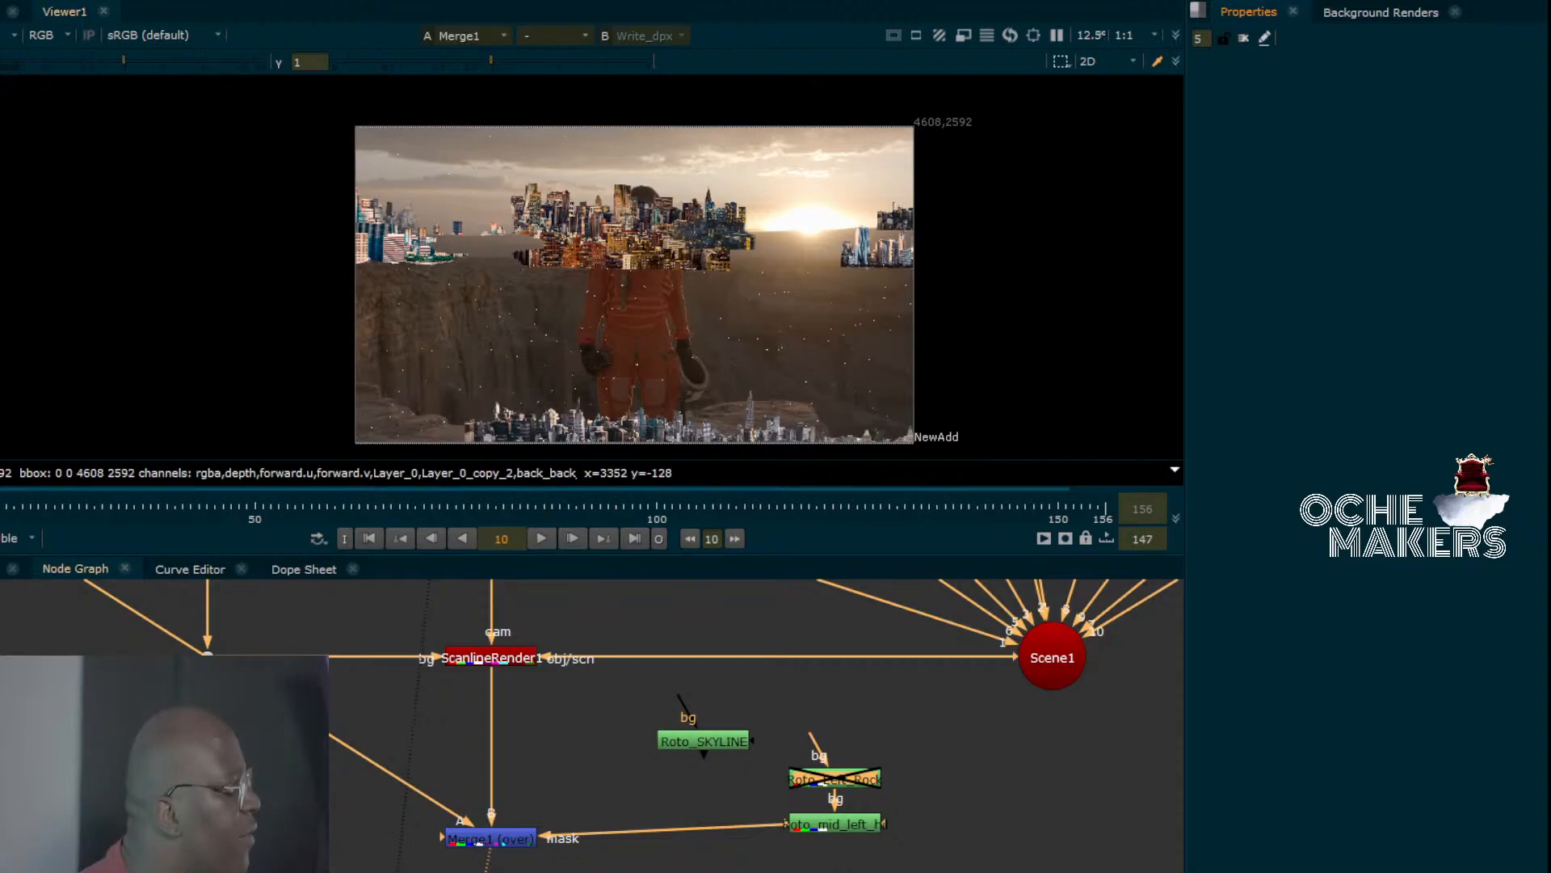
key(d)
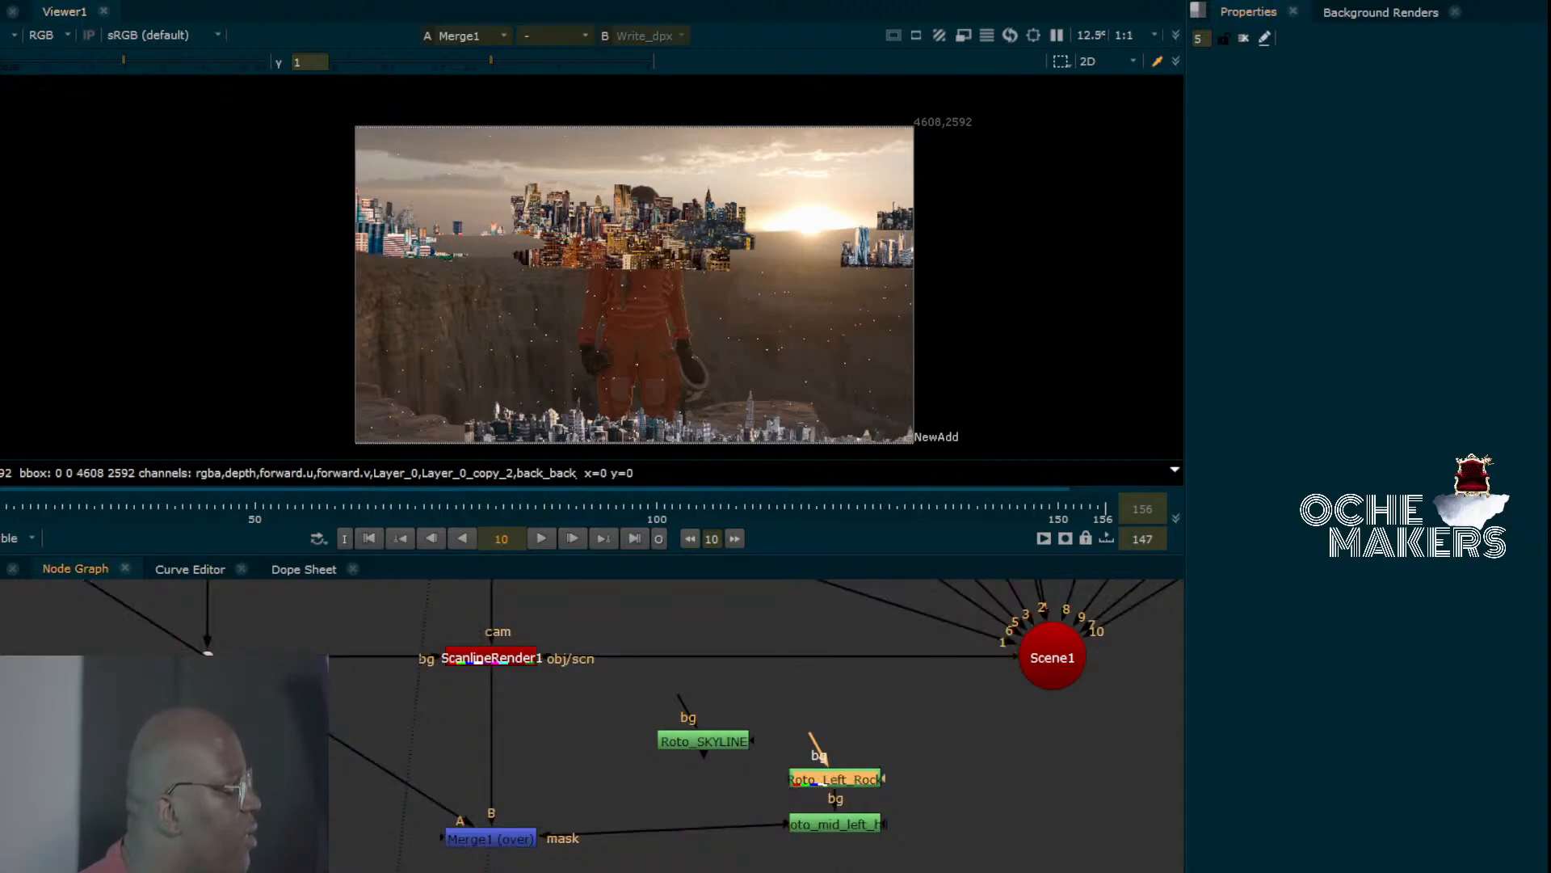
key(d)
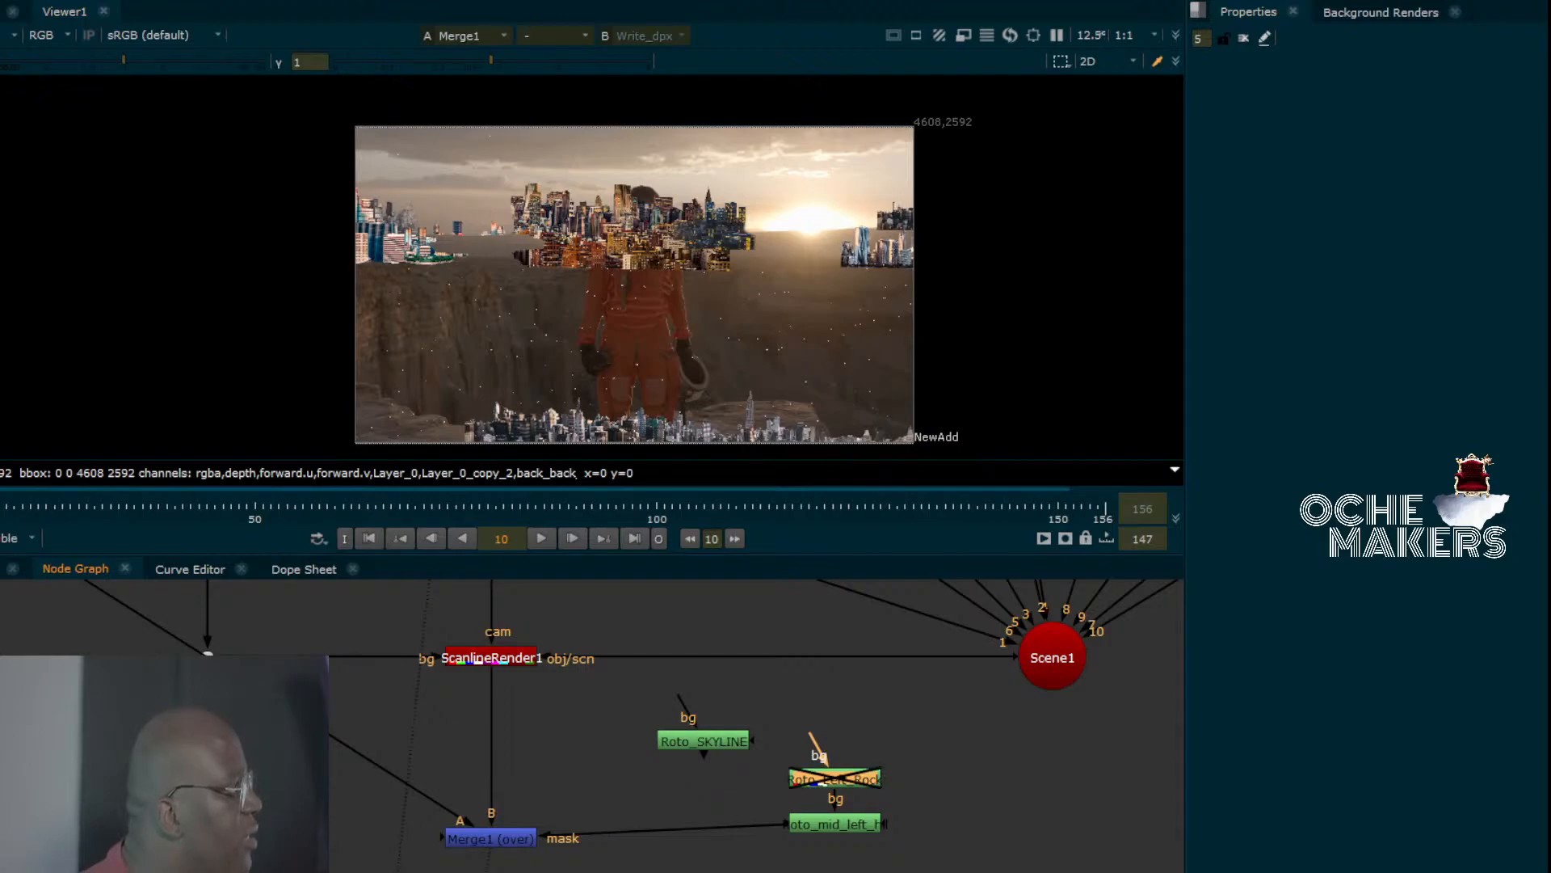
key(d)
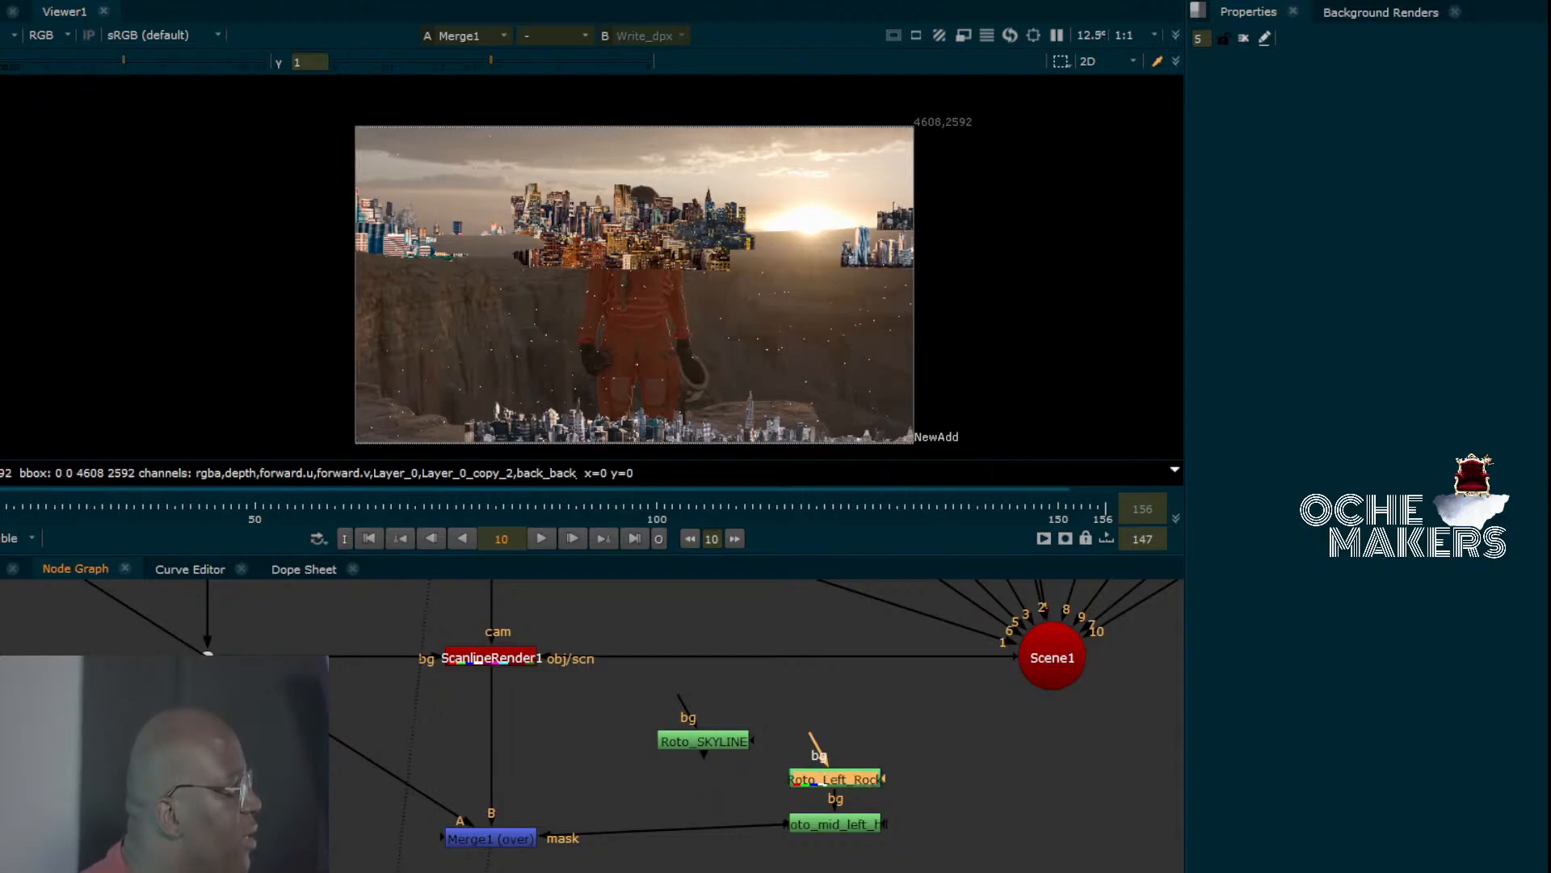
key(d)
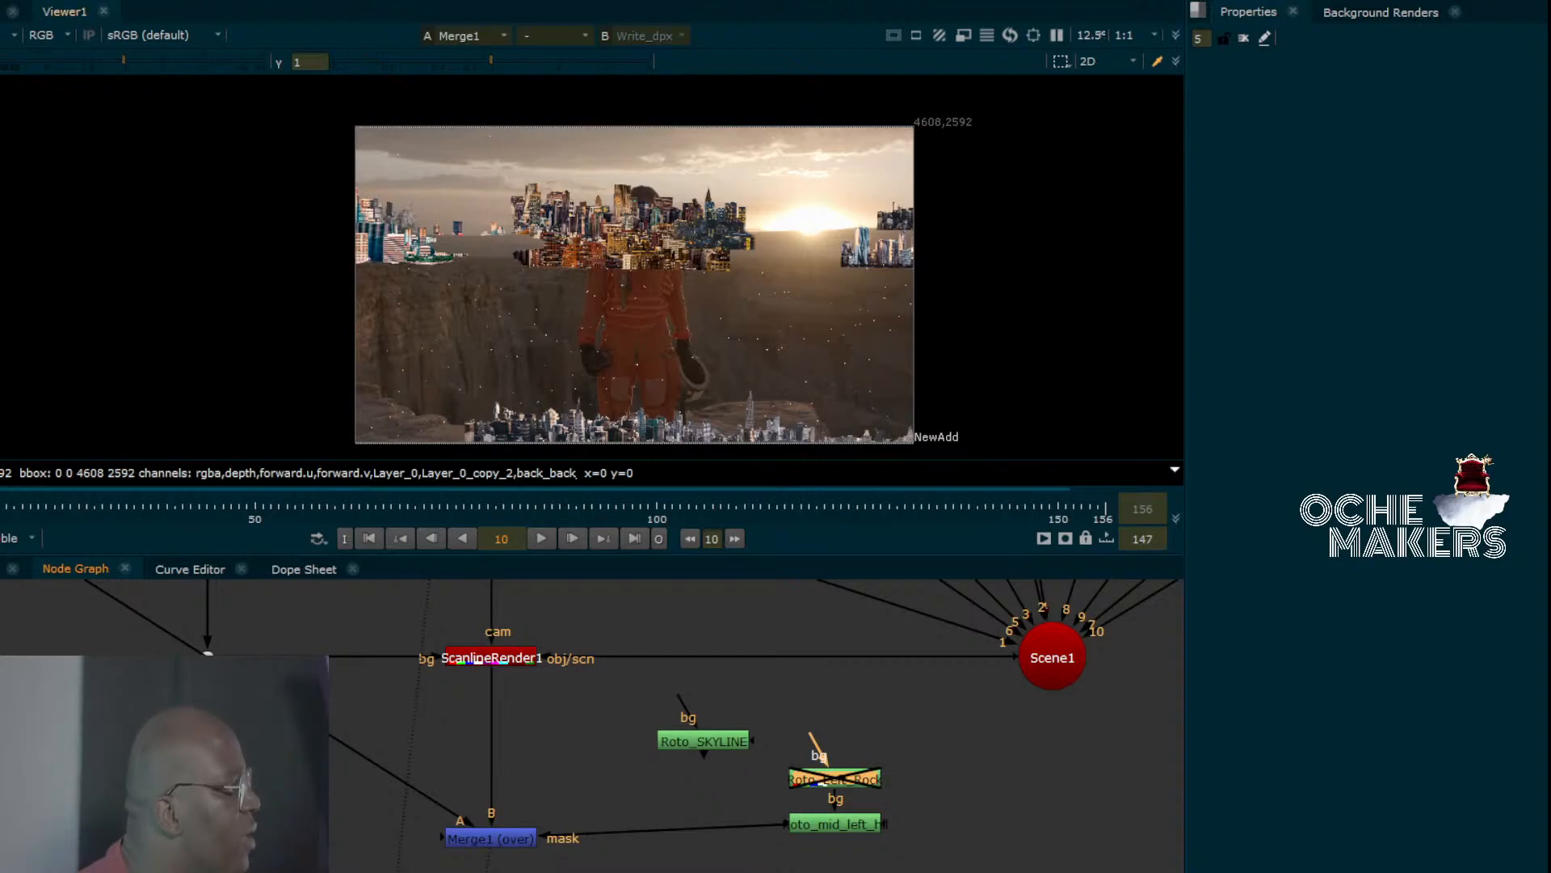
key(d)
key(d)
key(d)
key(d)
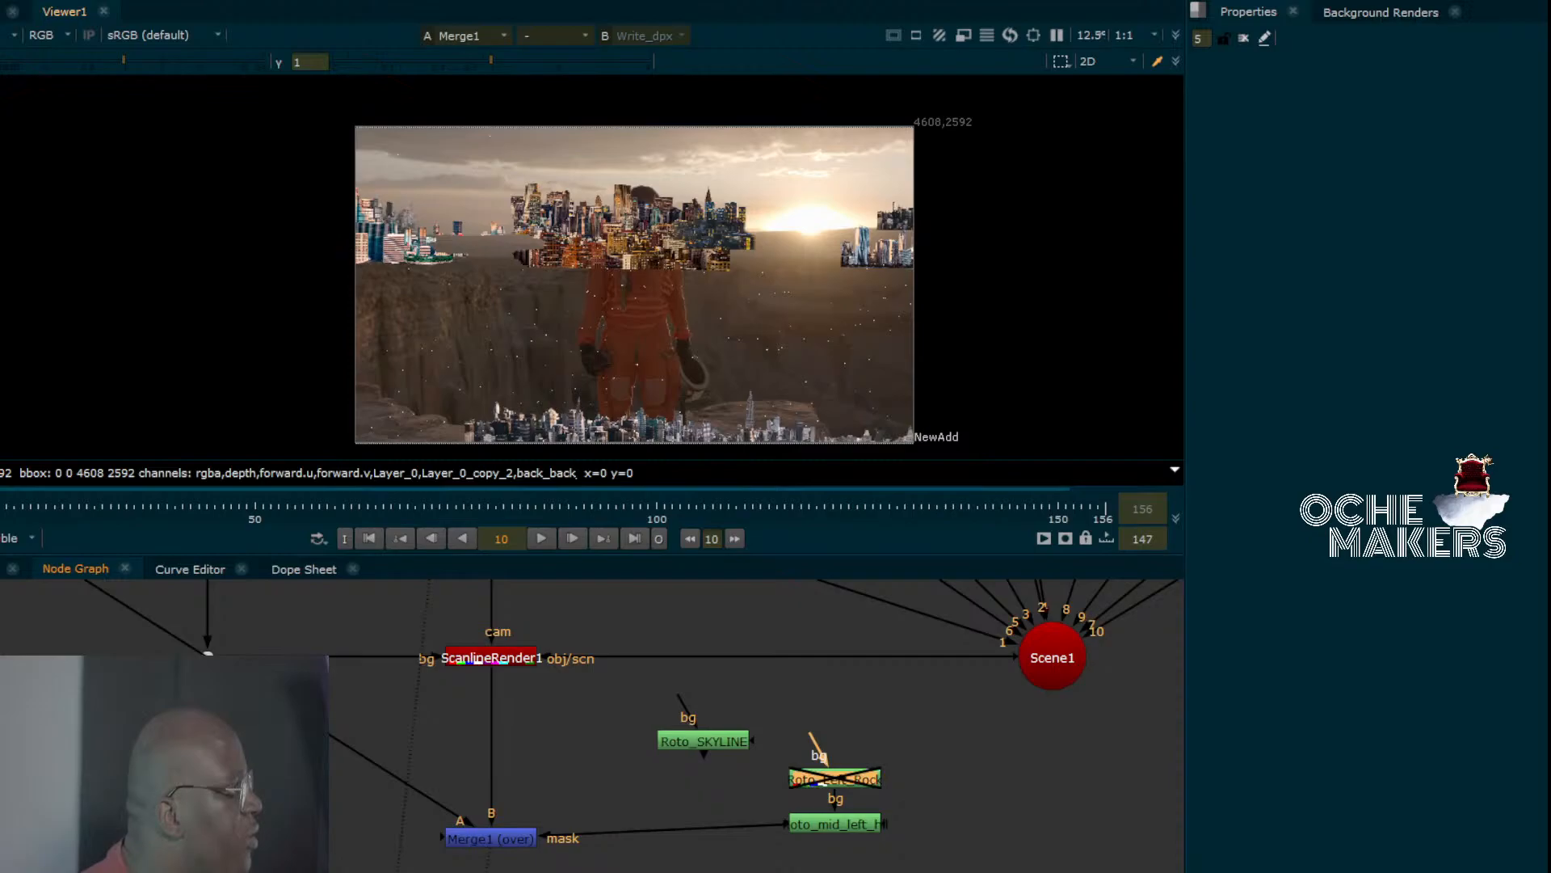
Play the composite up close on the left and middle city layers to check how they move with Roto_Left_Rock disabled.
scroll(506, 260, up, 5)
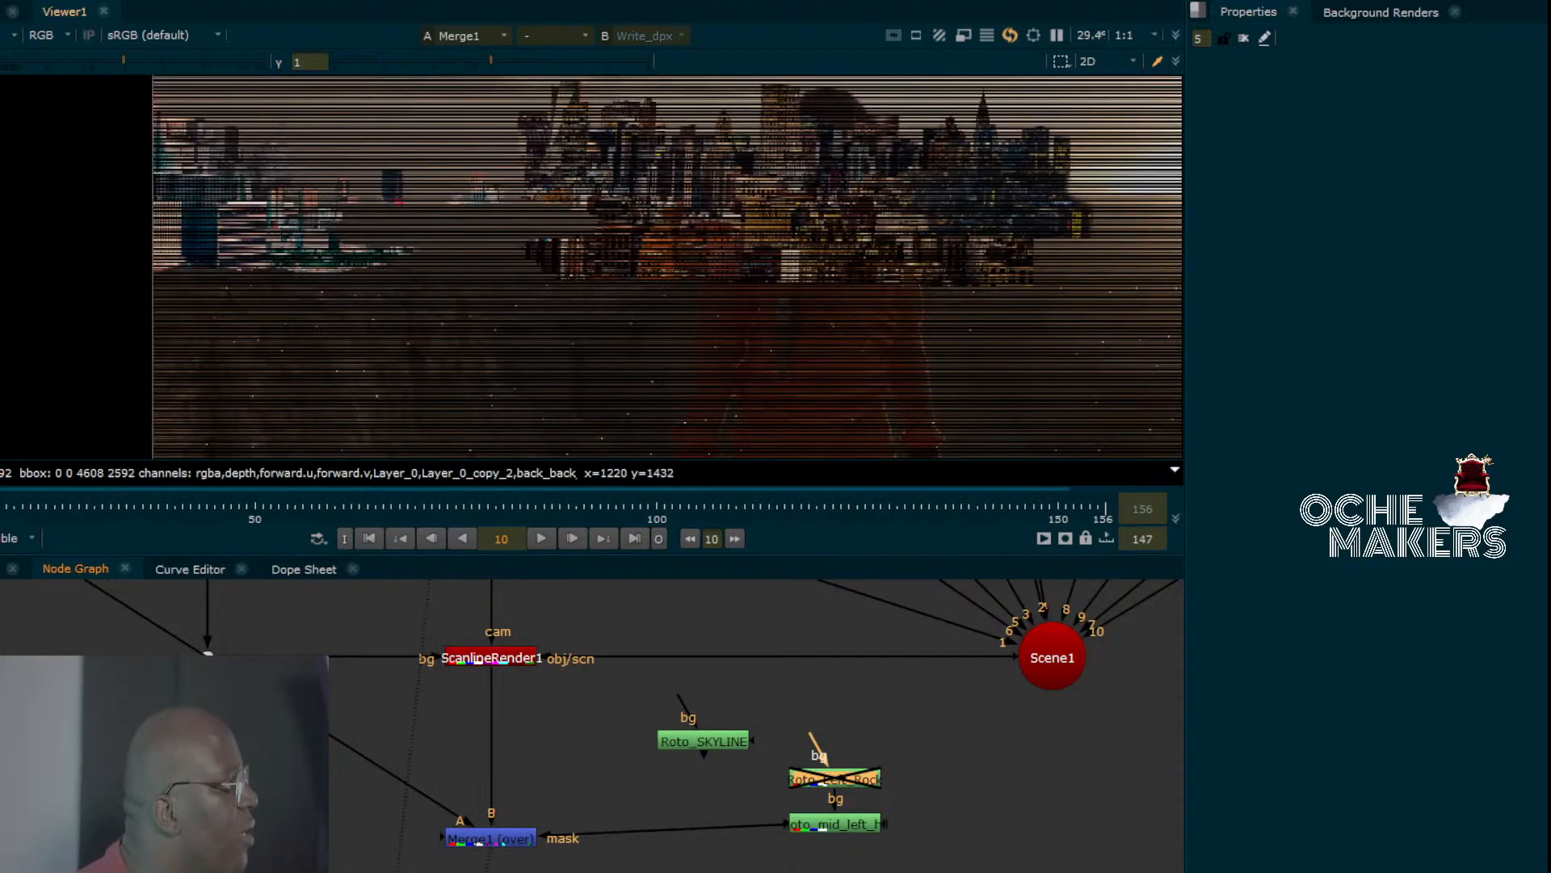
scroll(401, 242, up, 1)
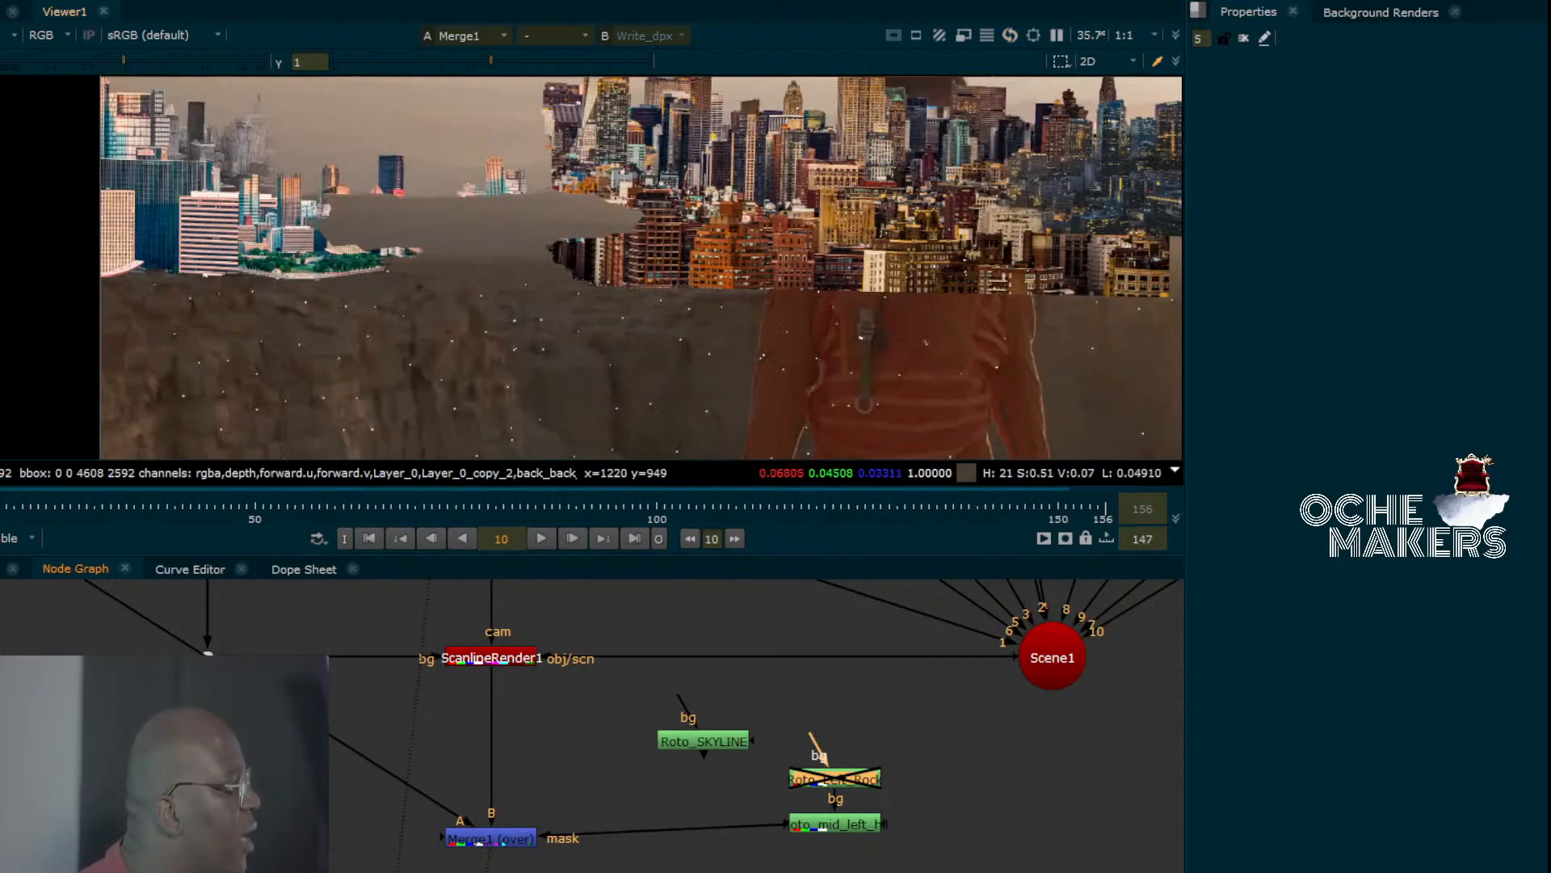
key(l)
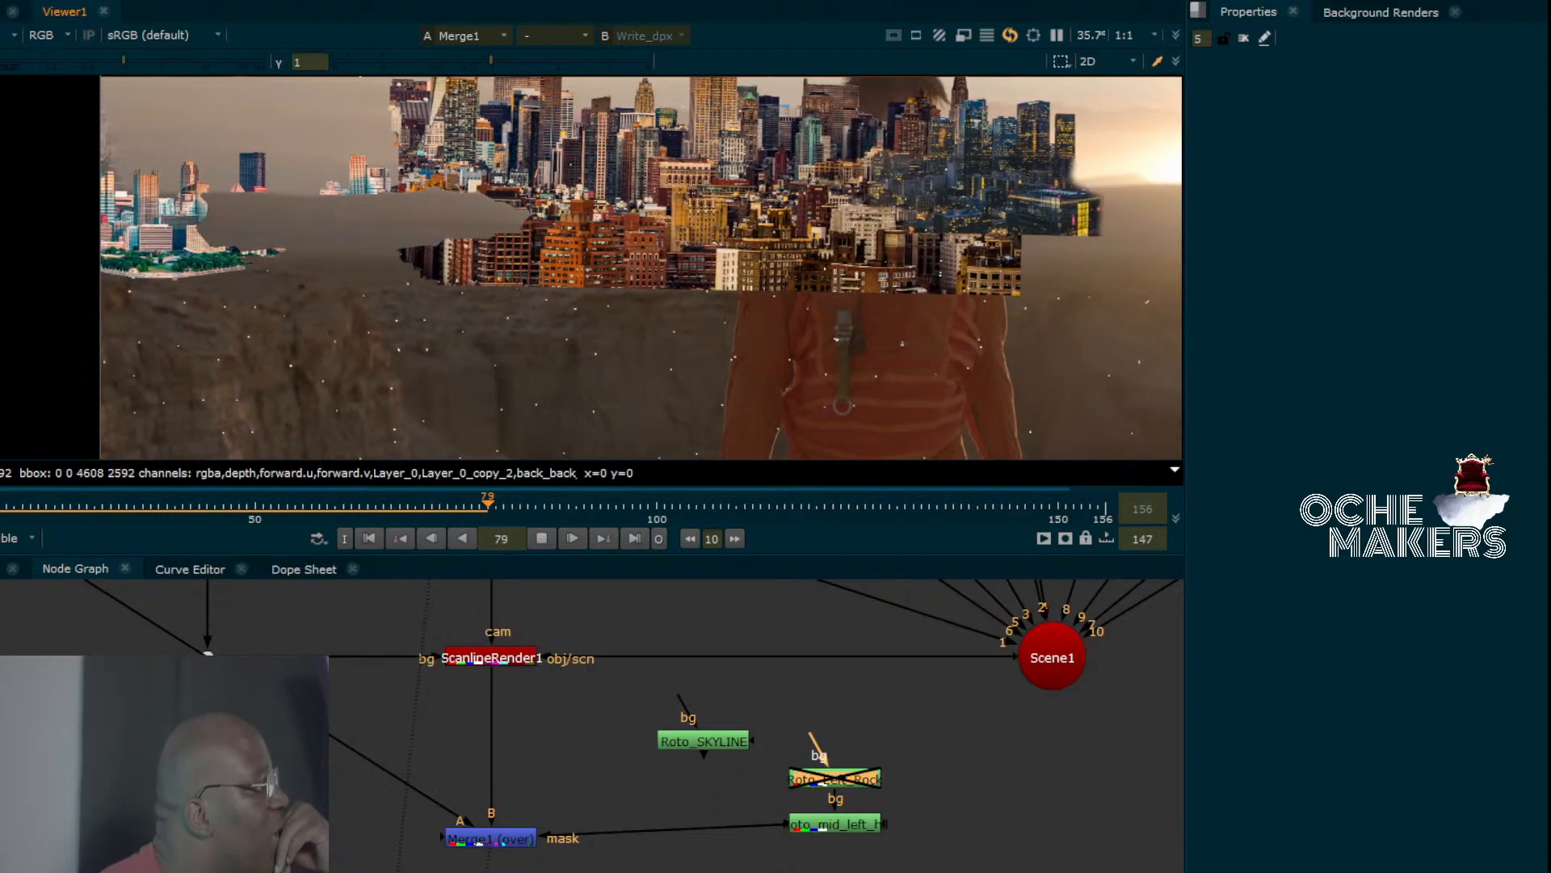
key(k)
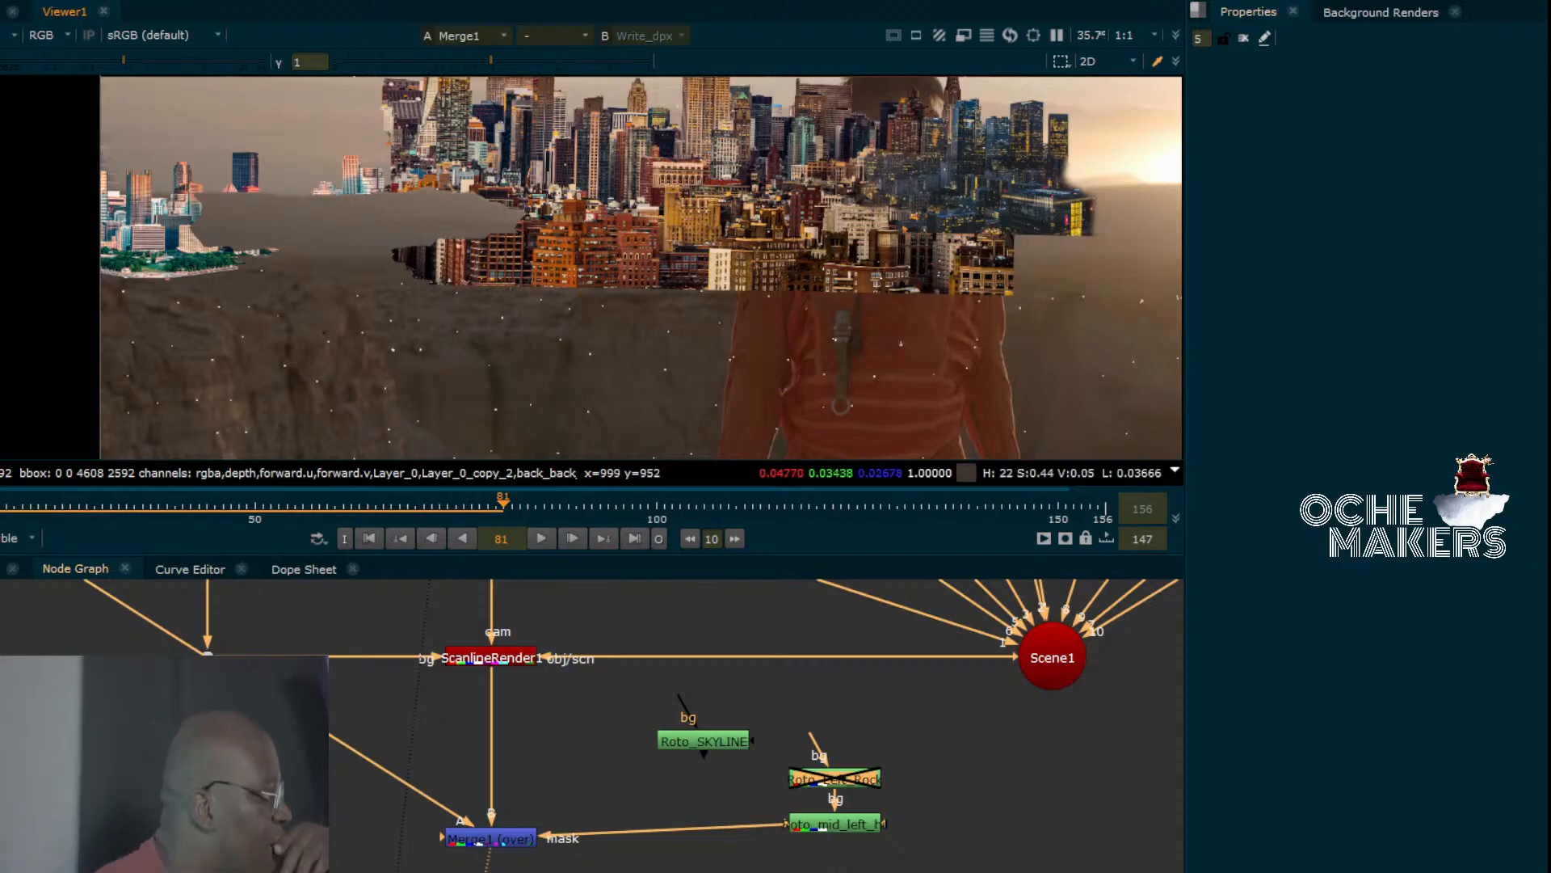
Show the Mocha Pro1 node's output in the viewer and switch to the Mocha Pro plugin.
scroll(672, 693, down, 4)
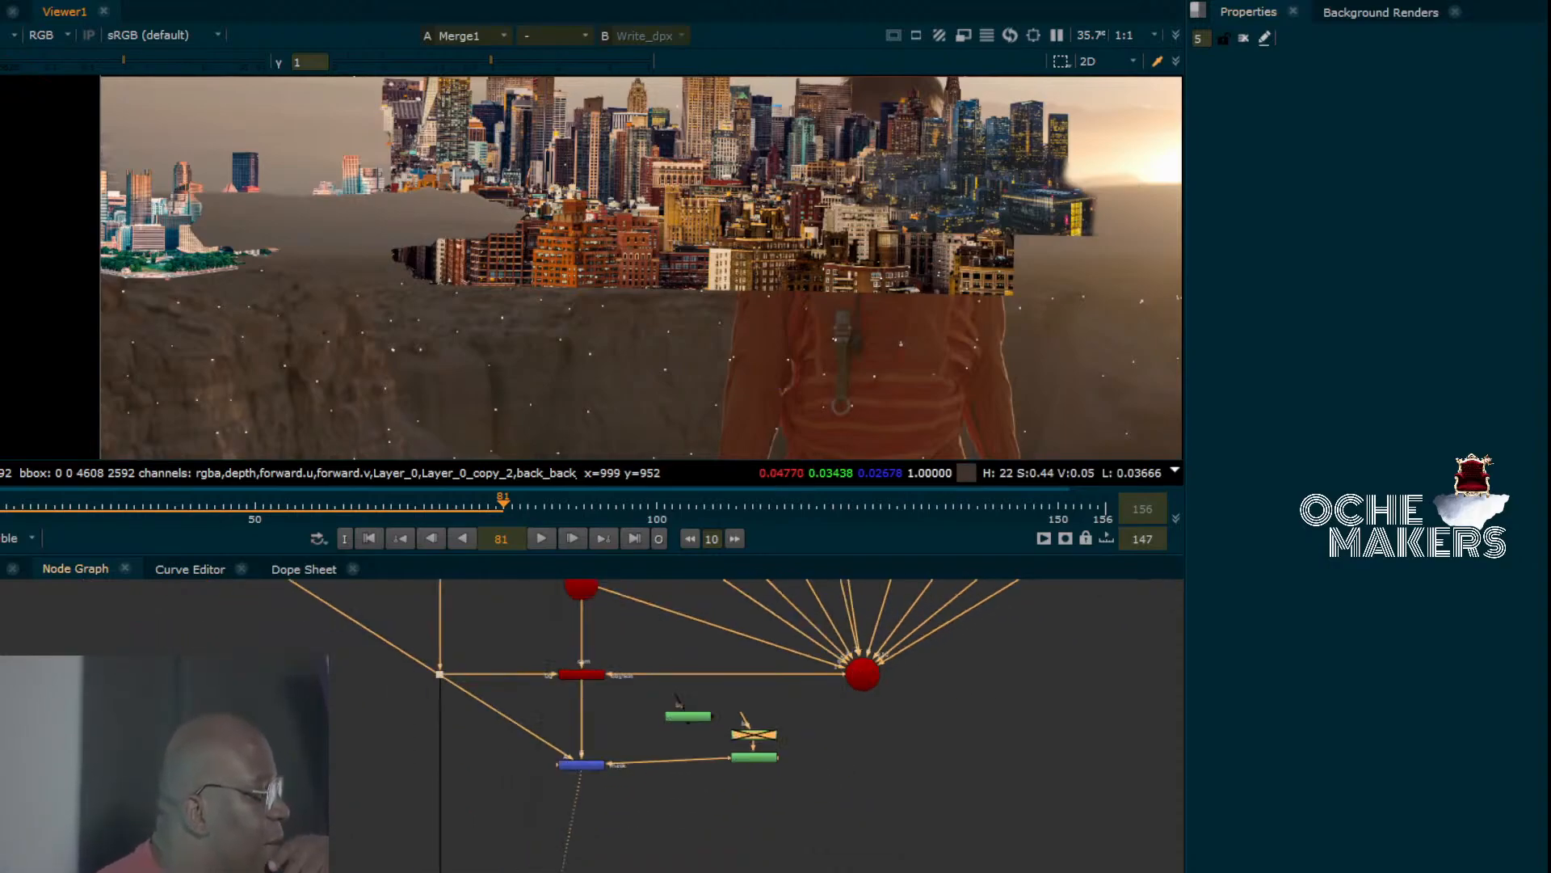
middle_drag(672, 622, 592, 858)
middle_drag(638, 647, 619, 838)
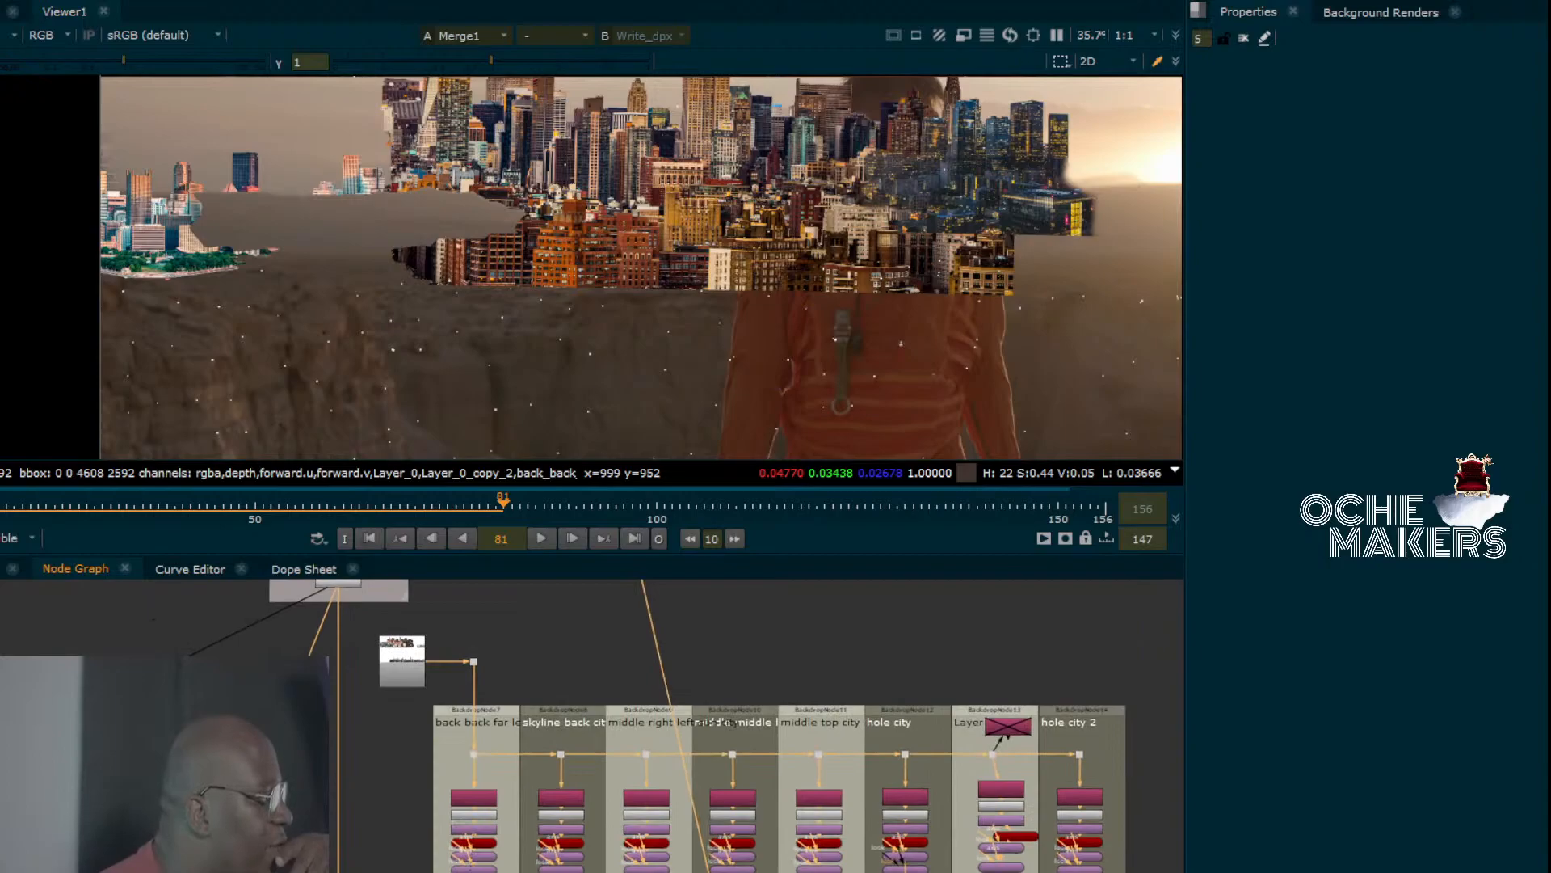
middle_drag(627, 687, 629, 799)
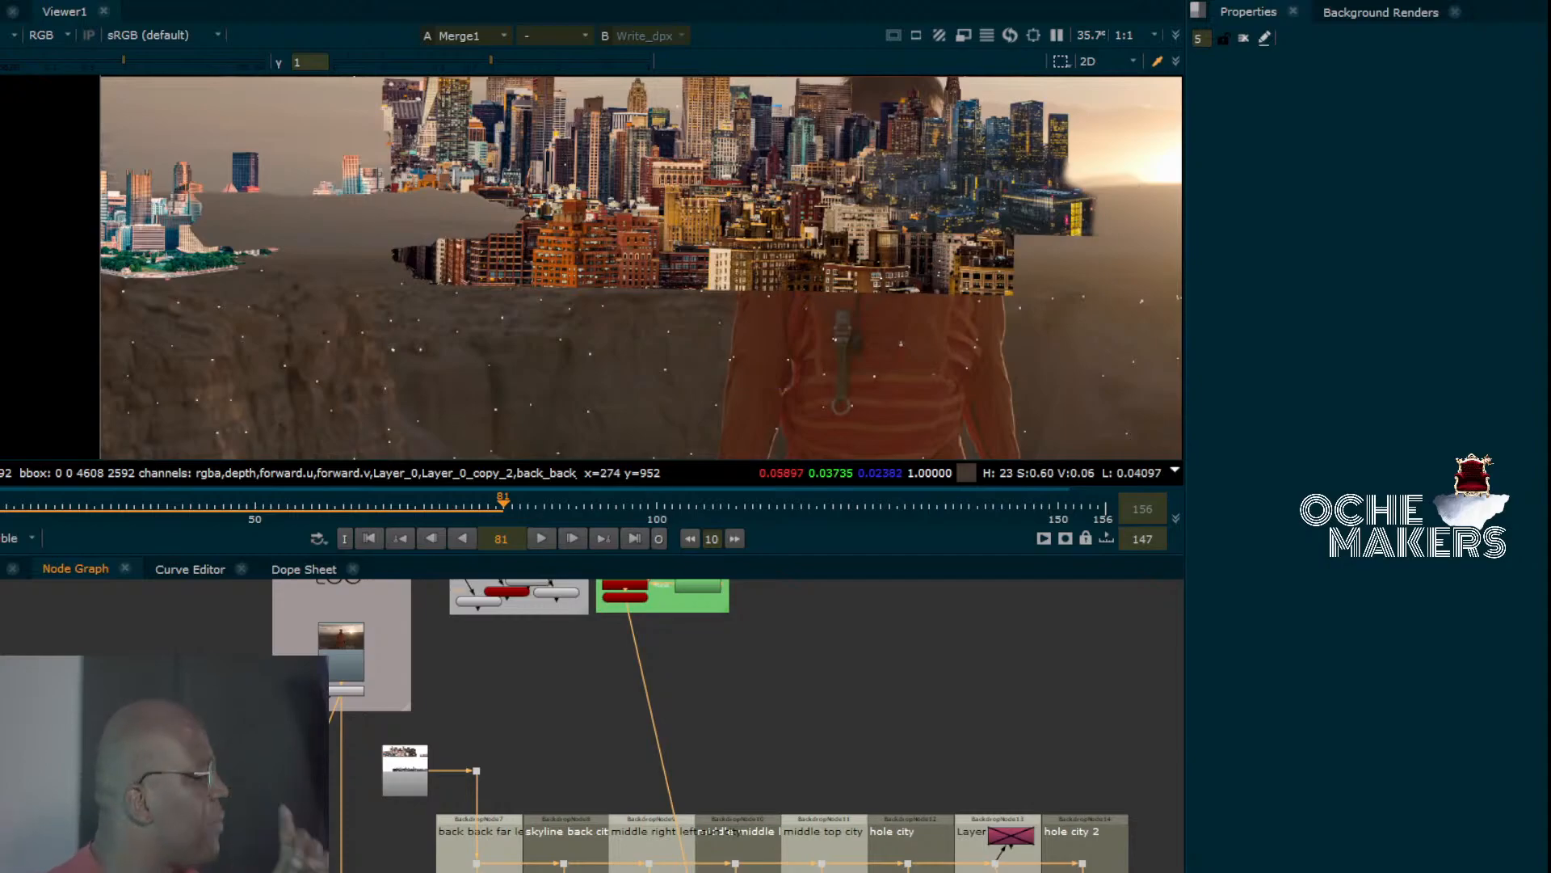
middle_drag(517, 639, 485, 827)
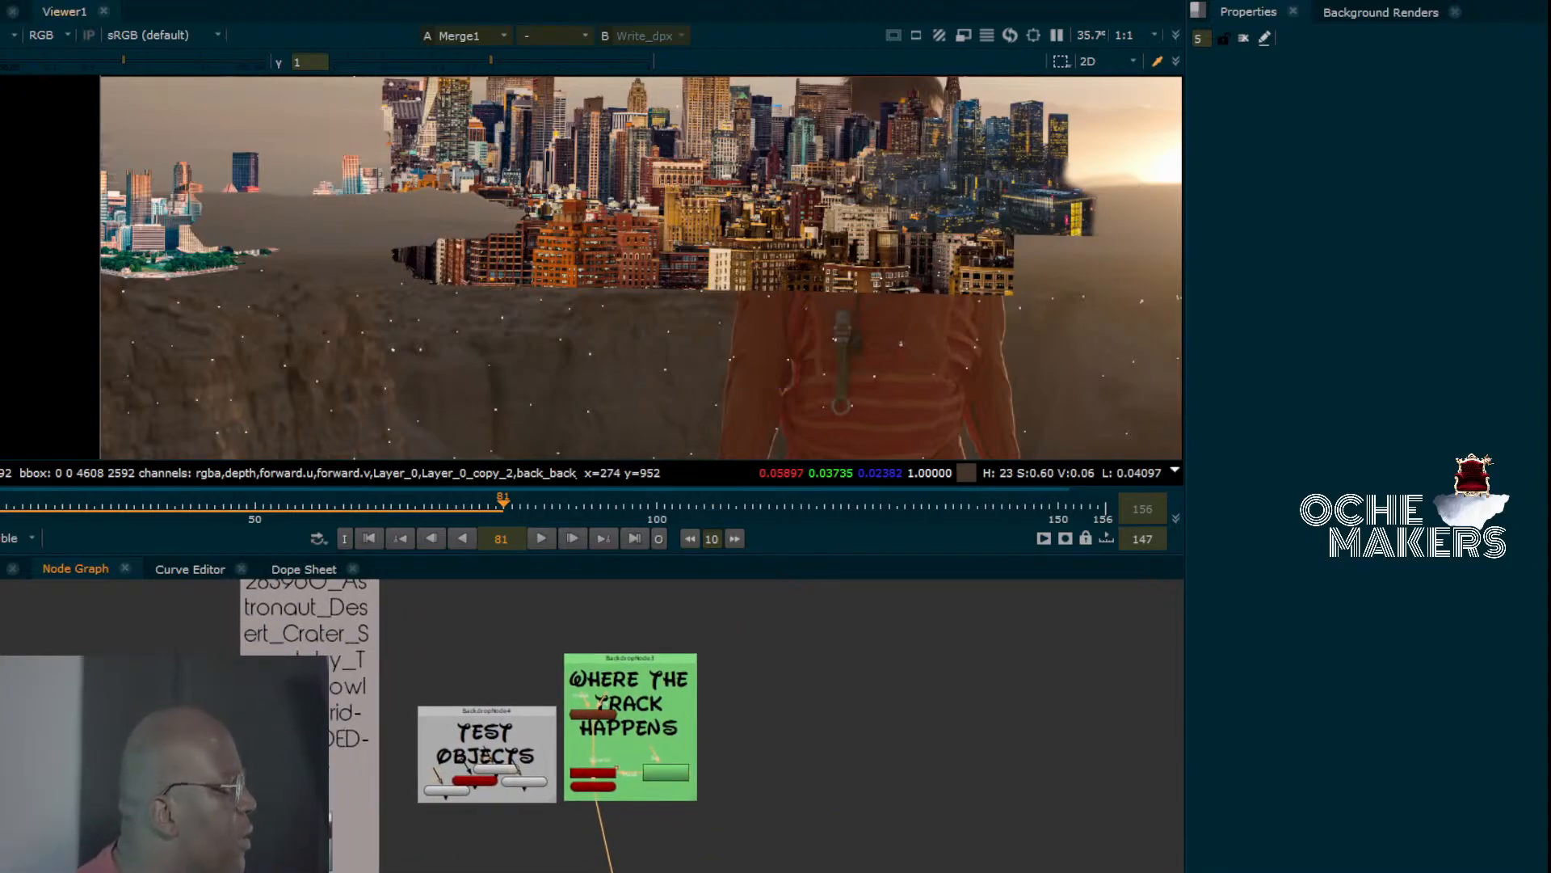
scroll(695, 427, down, 4)
middle_drag(703, 391, 459, 338)
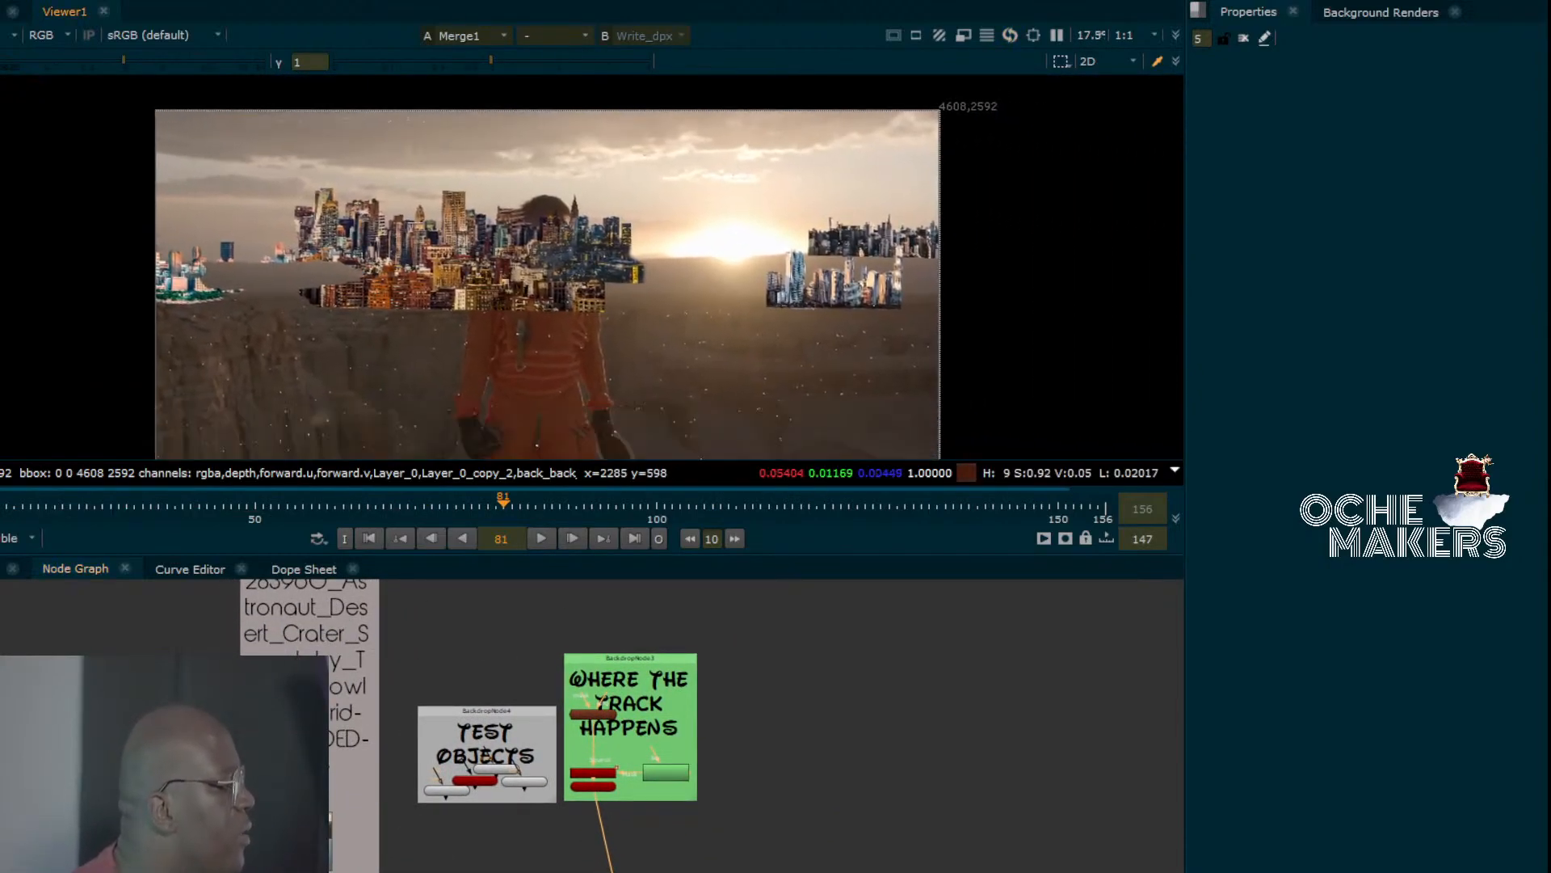
scroll(626, 866, up, 2)
middle_drag(626, 866, 836, 513)
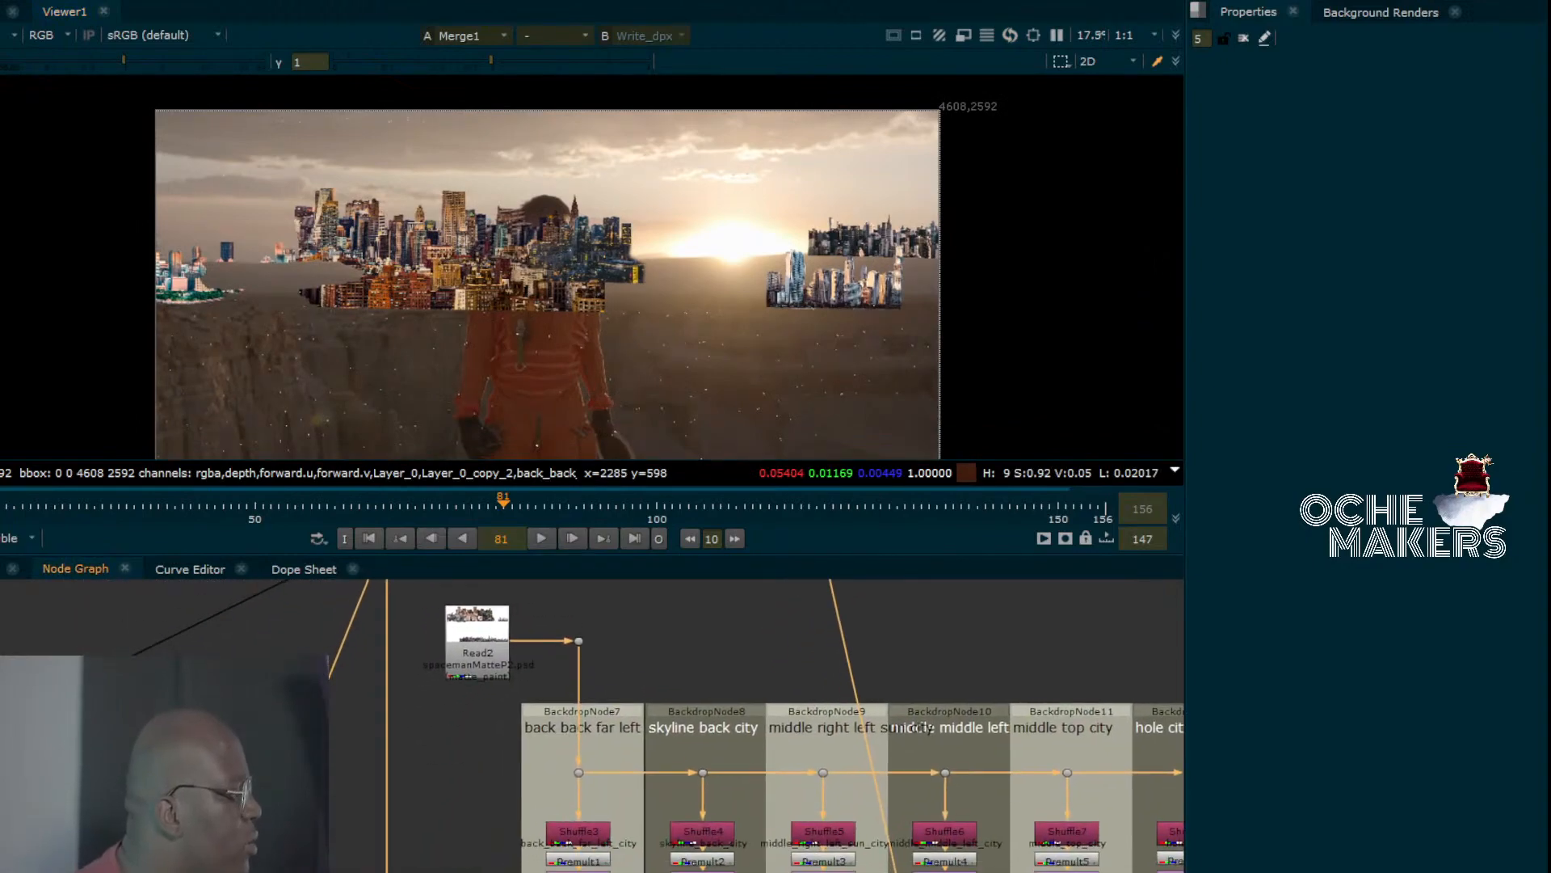
key(1)
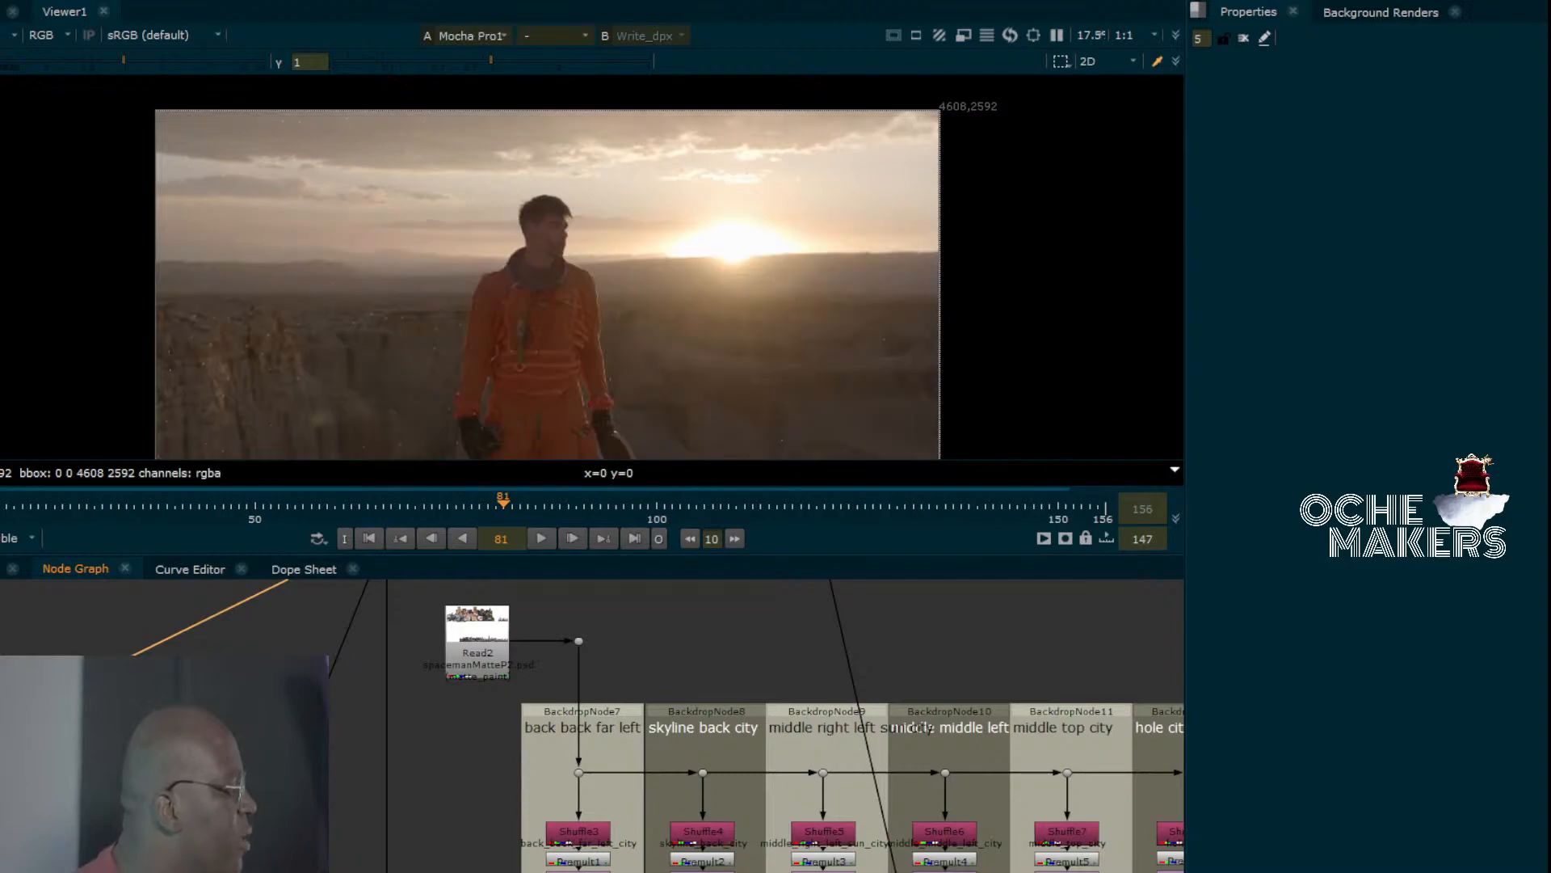
middle_drag(695, 727, 871, 706)
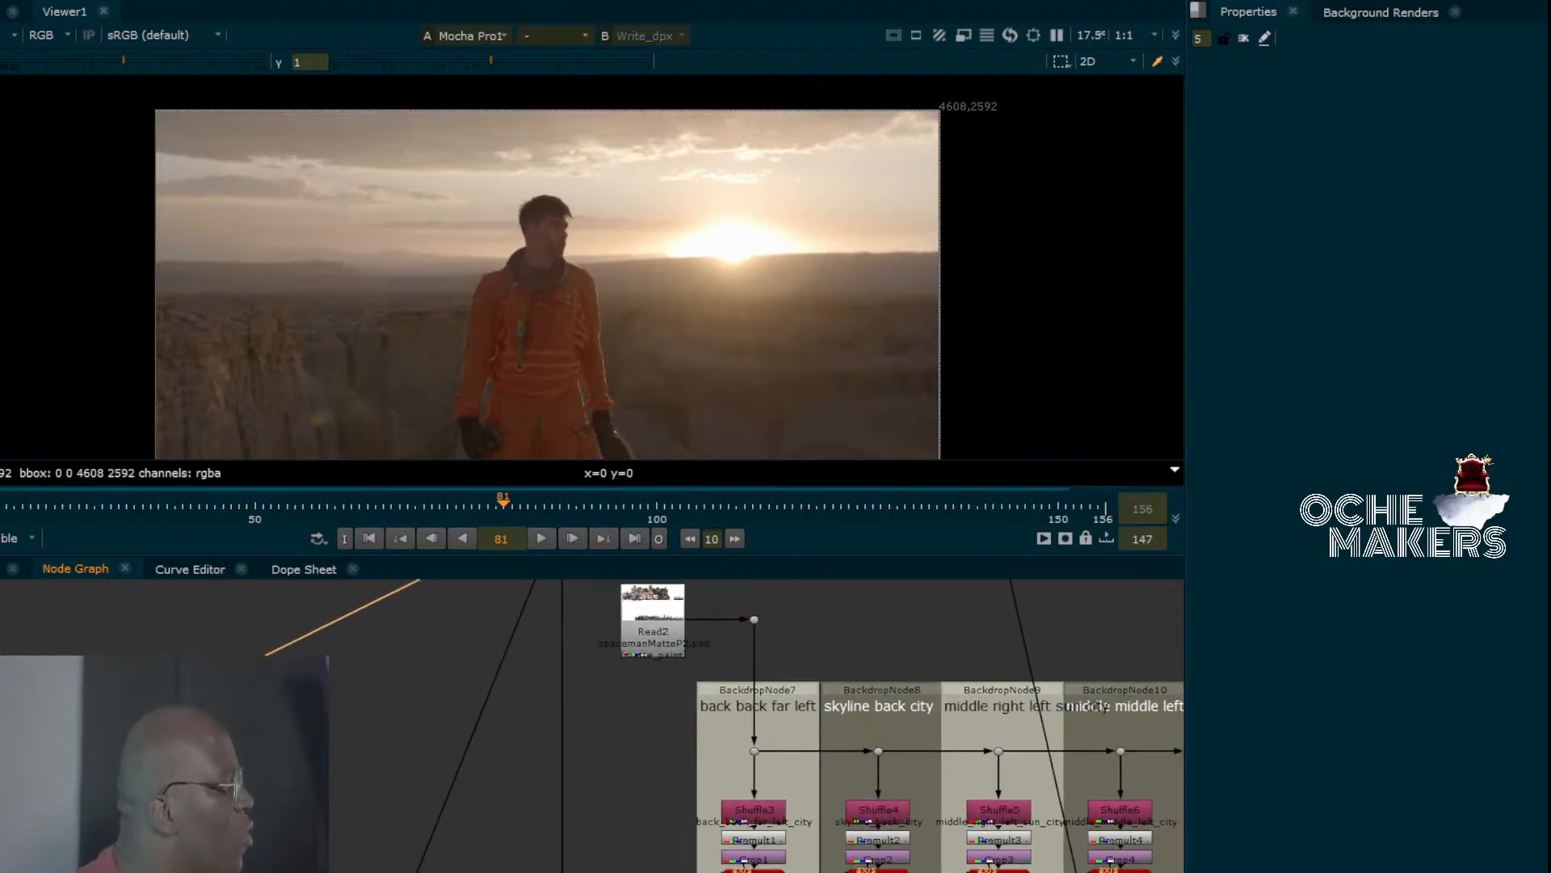
key(Return)
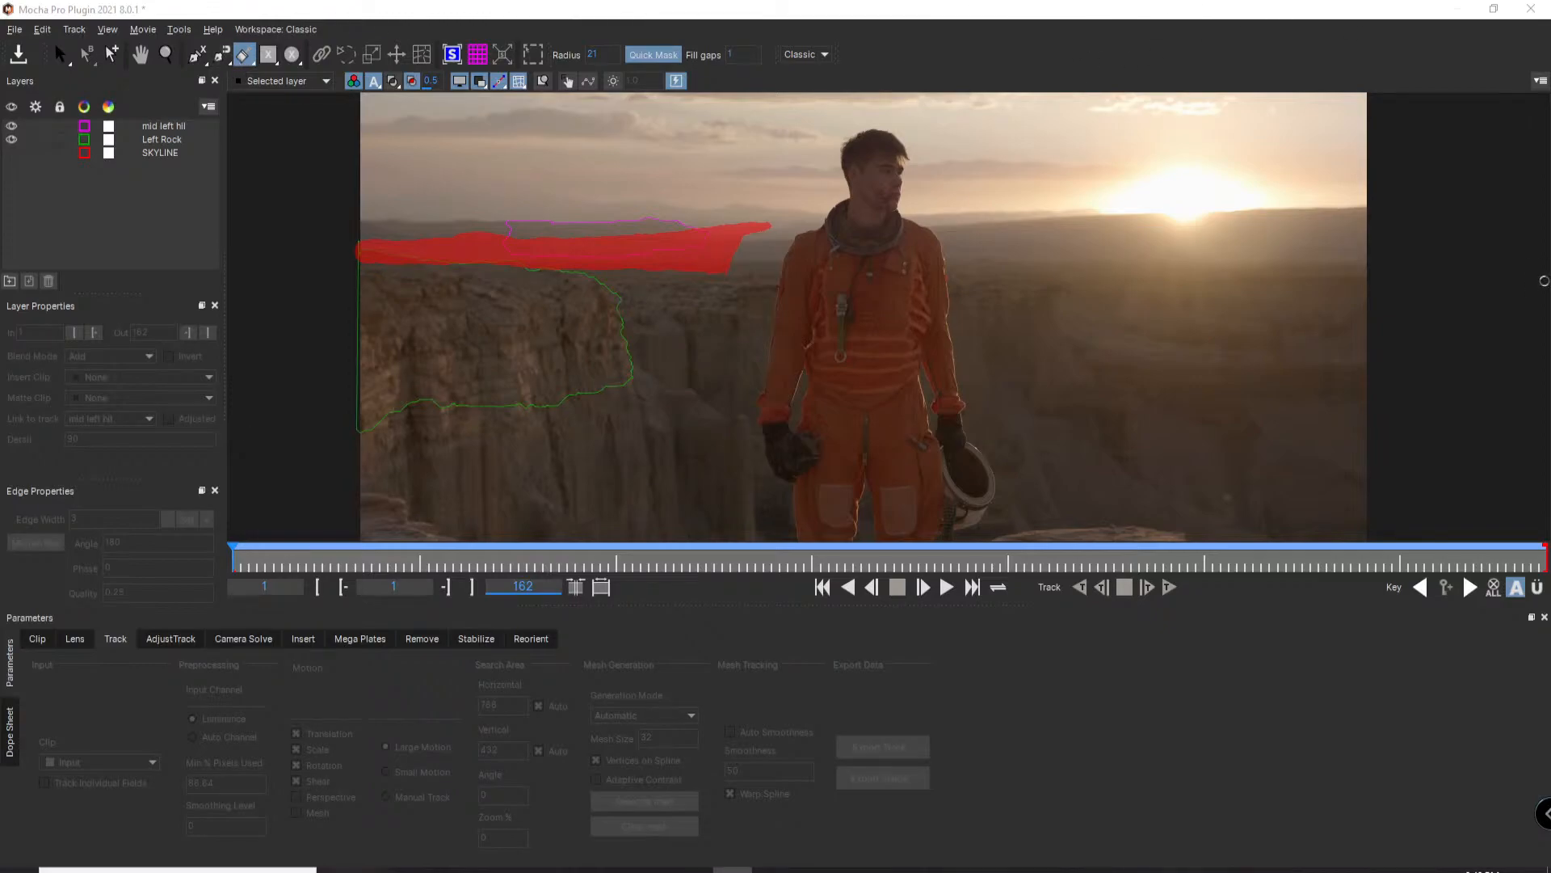
Go to frame 142 and convert the painted quick mask over the left middle hill into an X-spline layer.
drag(420, 563, 1377, 558)
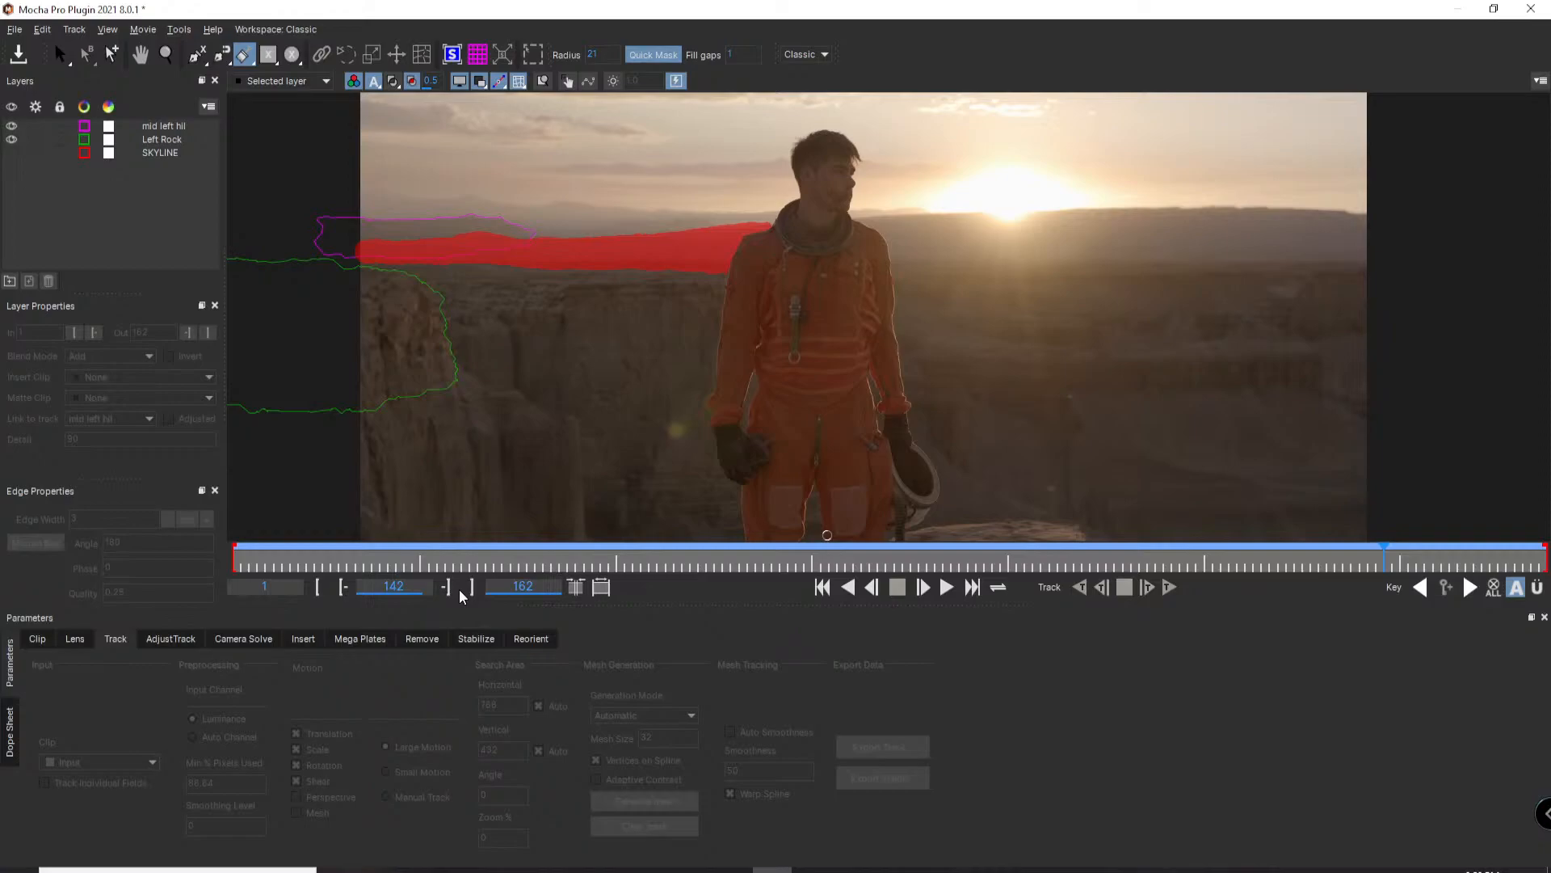
click(457, 643)
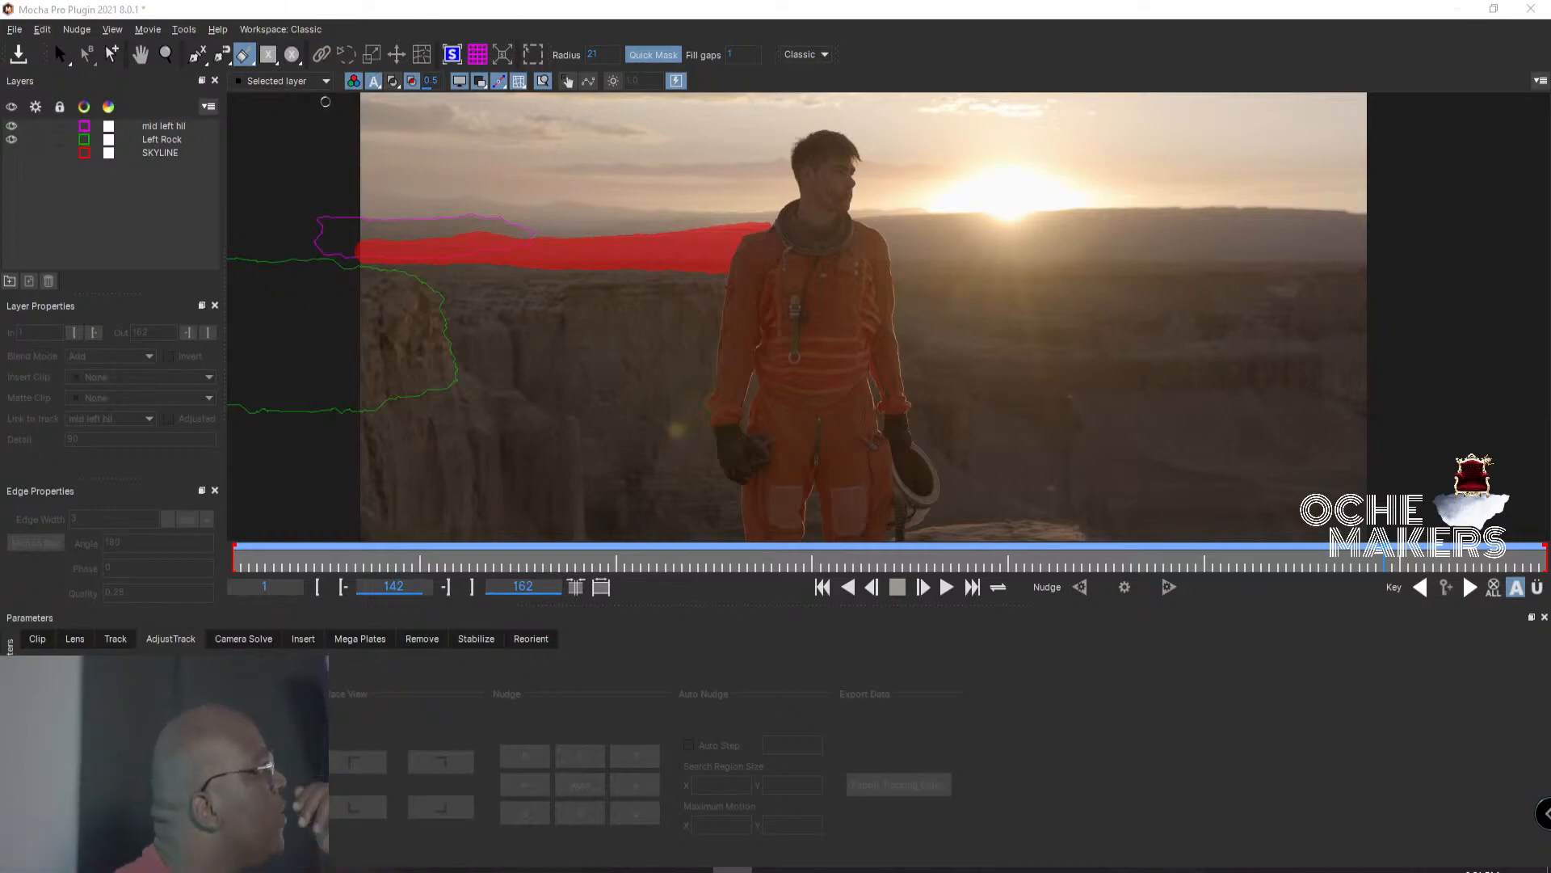
click(200, 54)
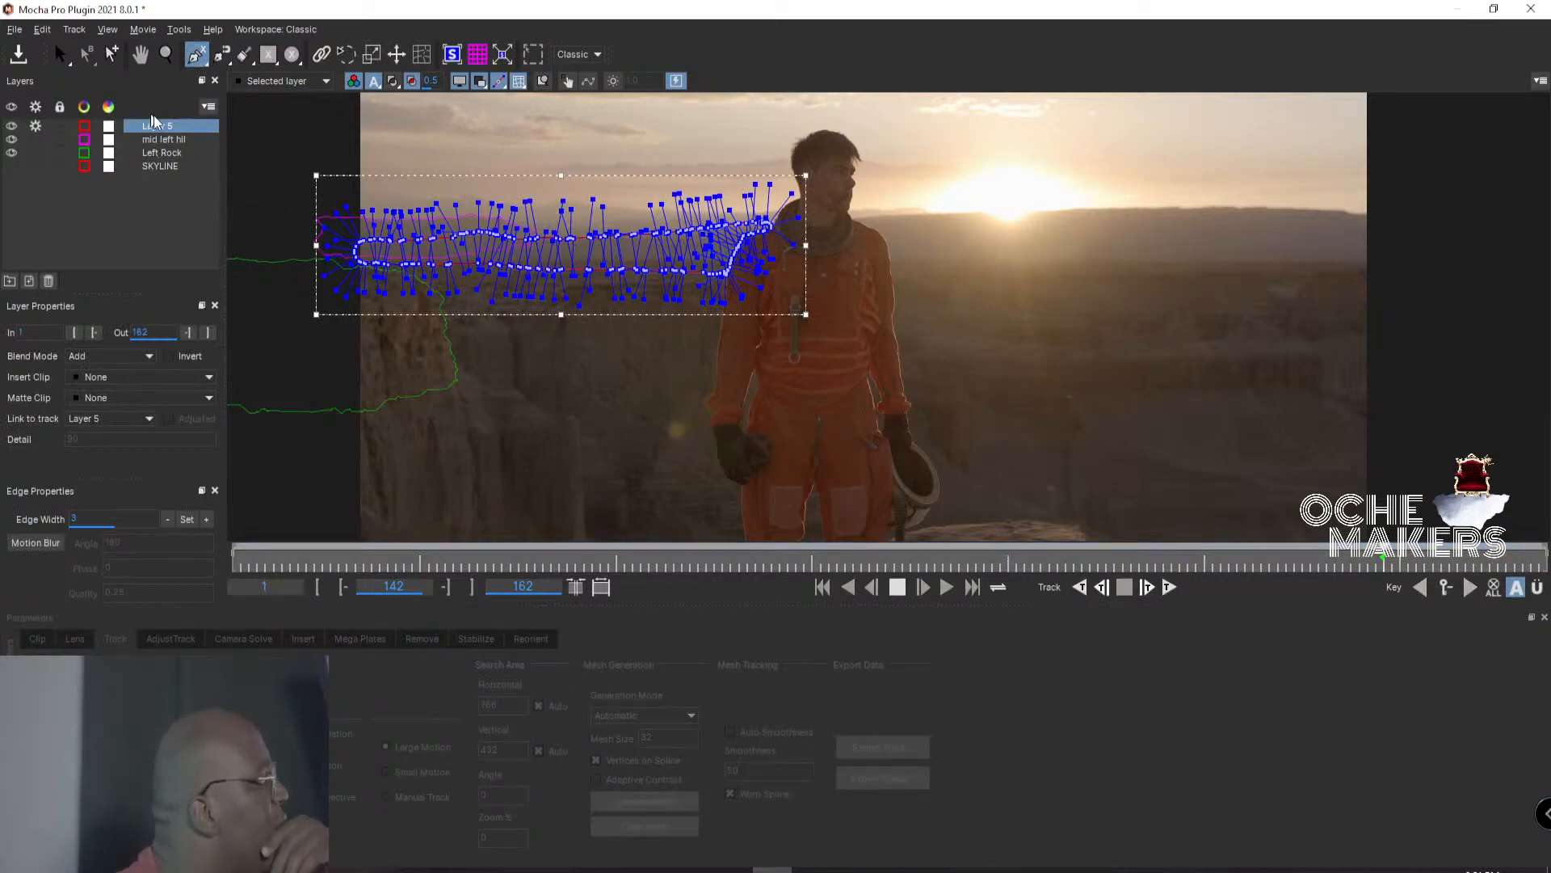
Rename the new hill spline layer as middle_hill_left_2.
double_click(177, 128)
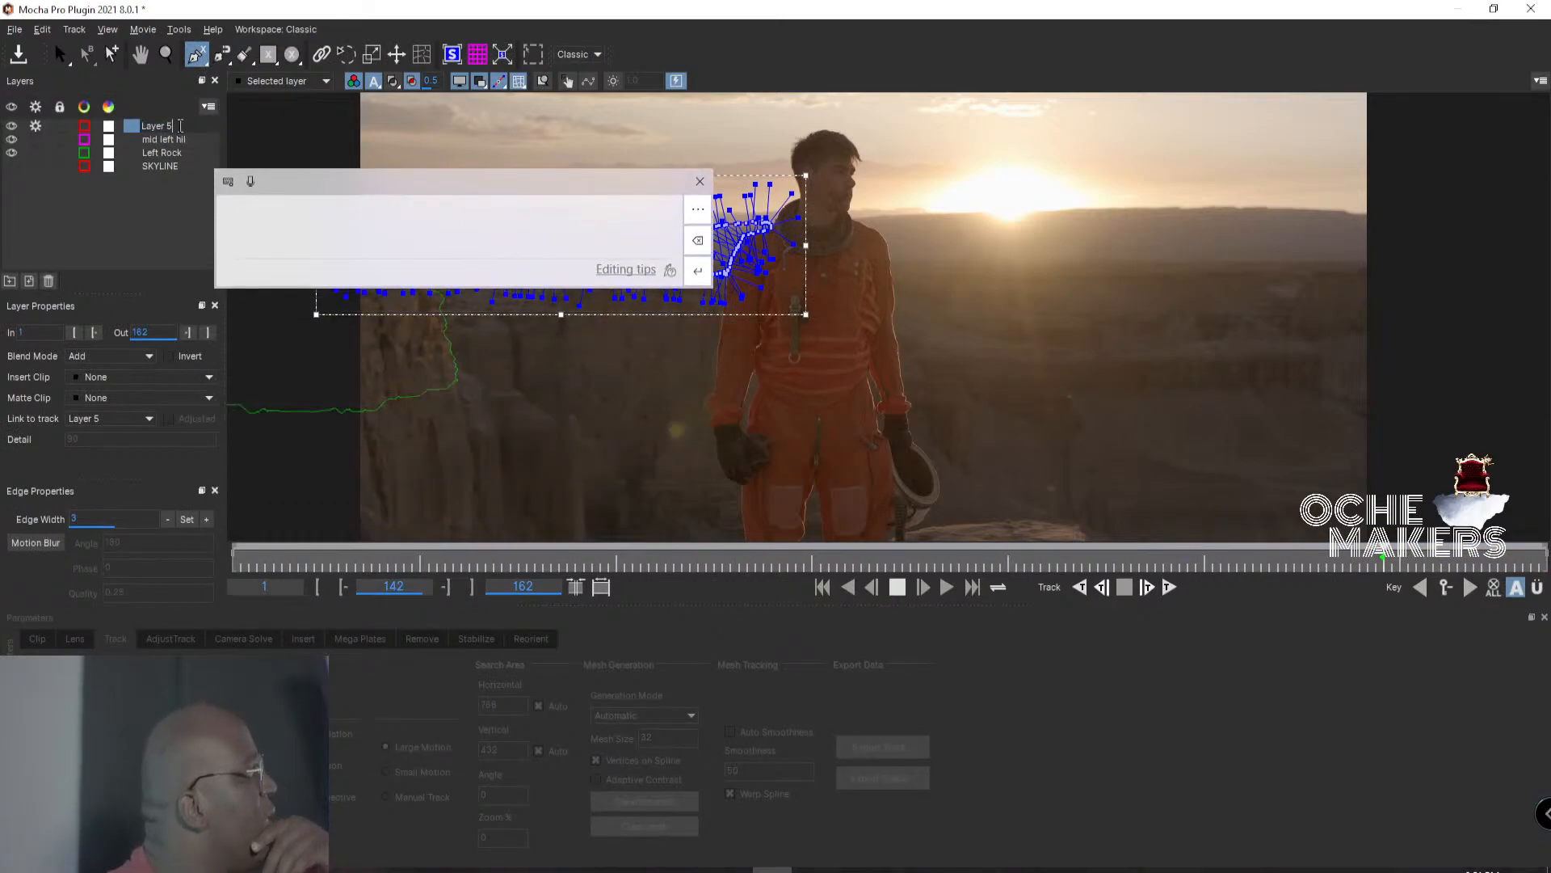
drag(189, 125, 139, 125)
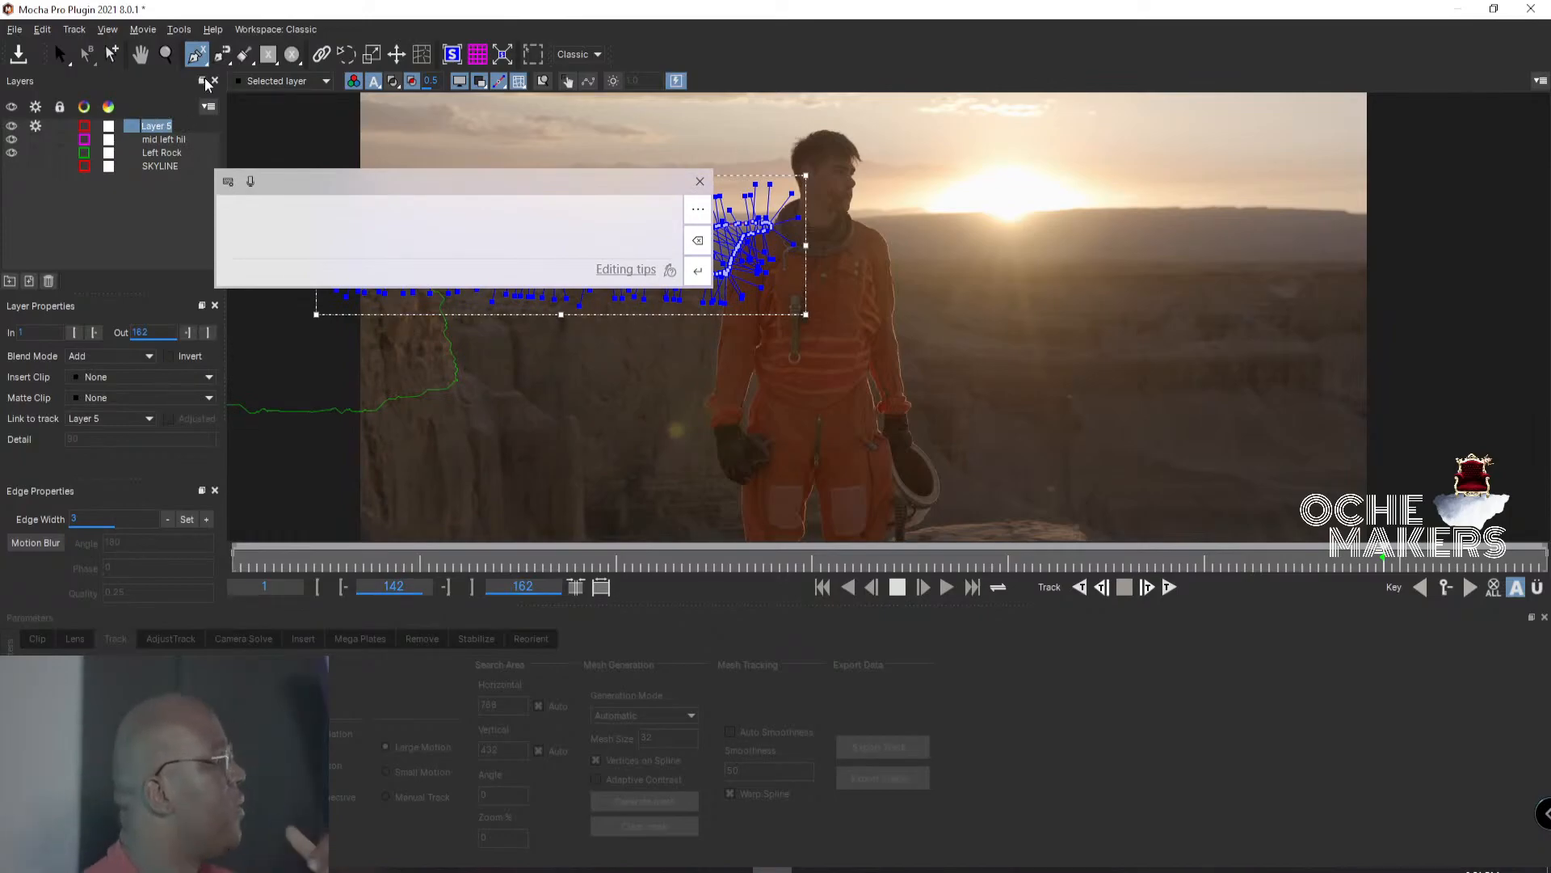
text(middle_hill_left)
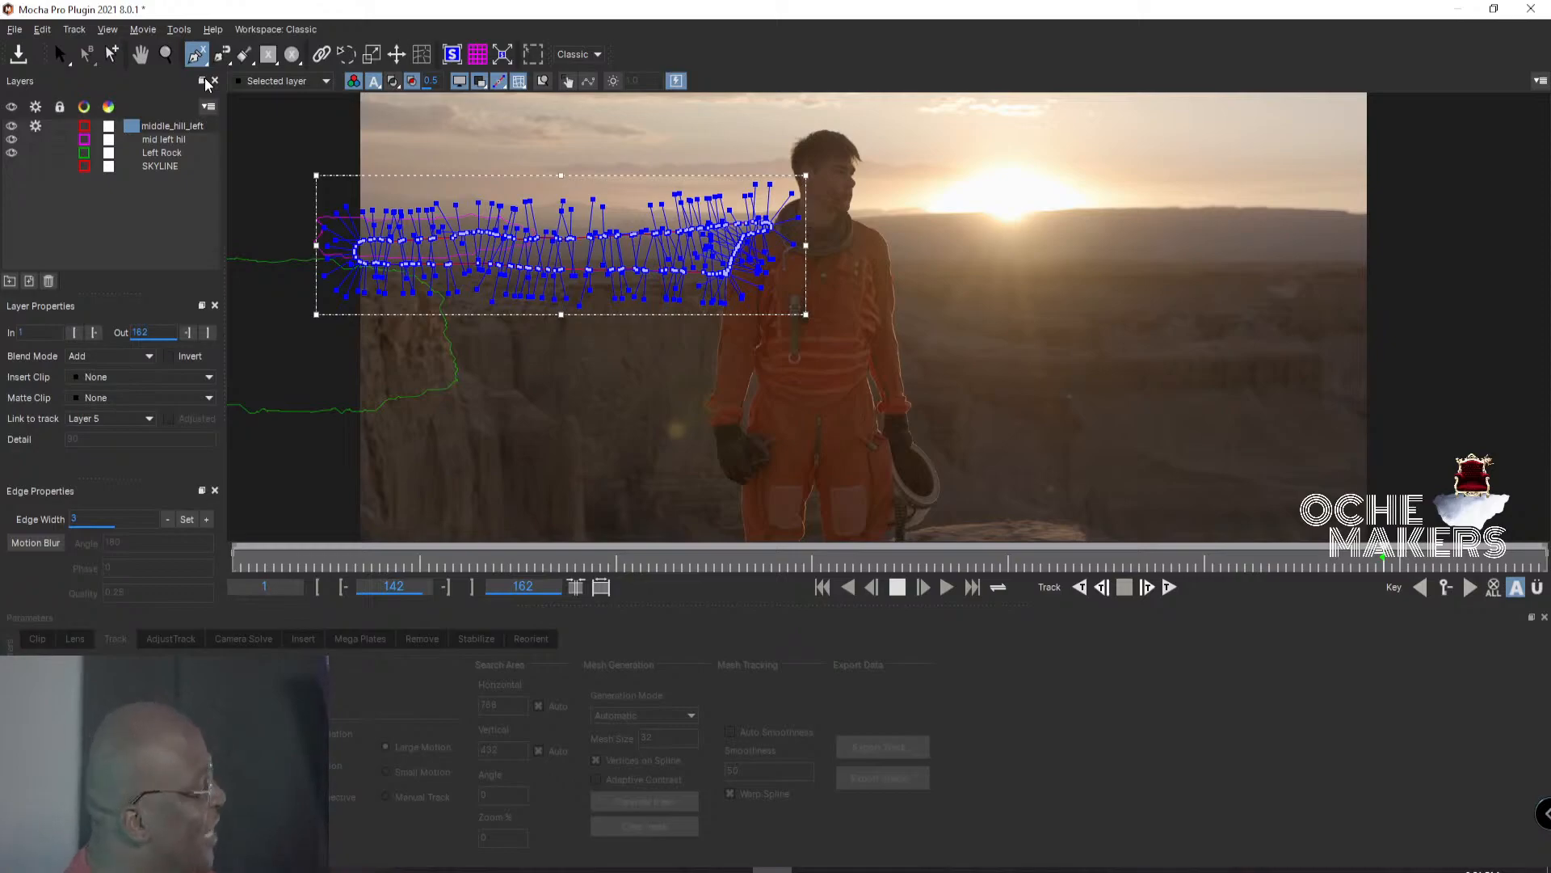
text(_2)
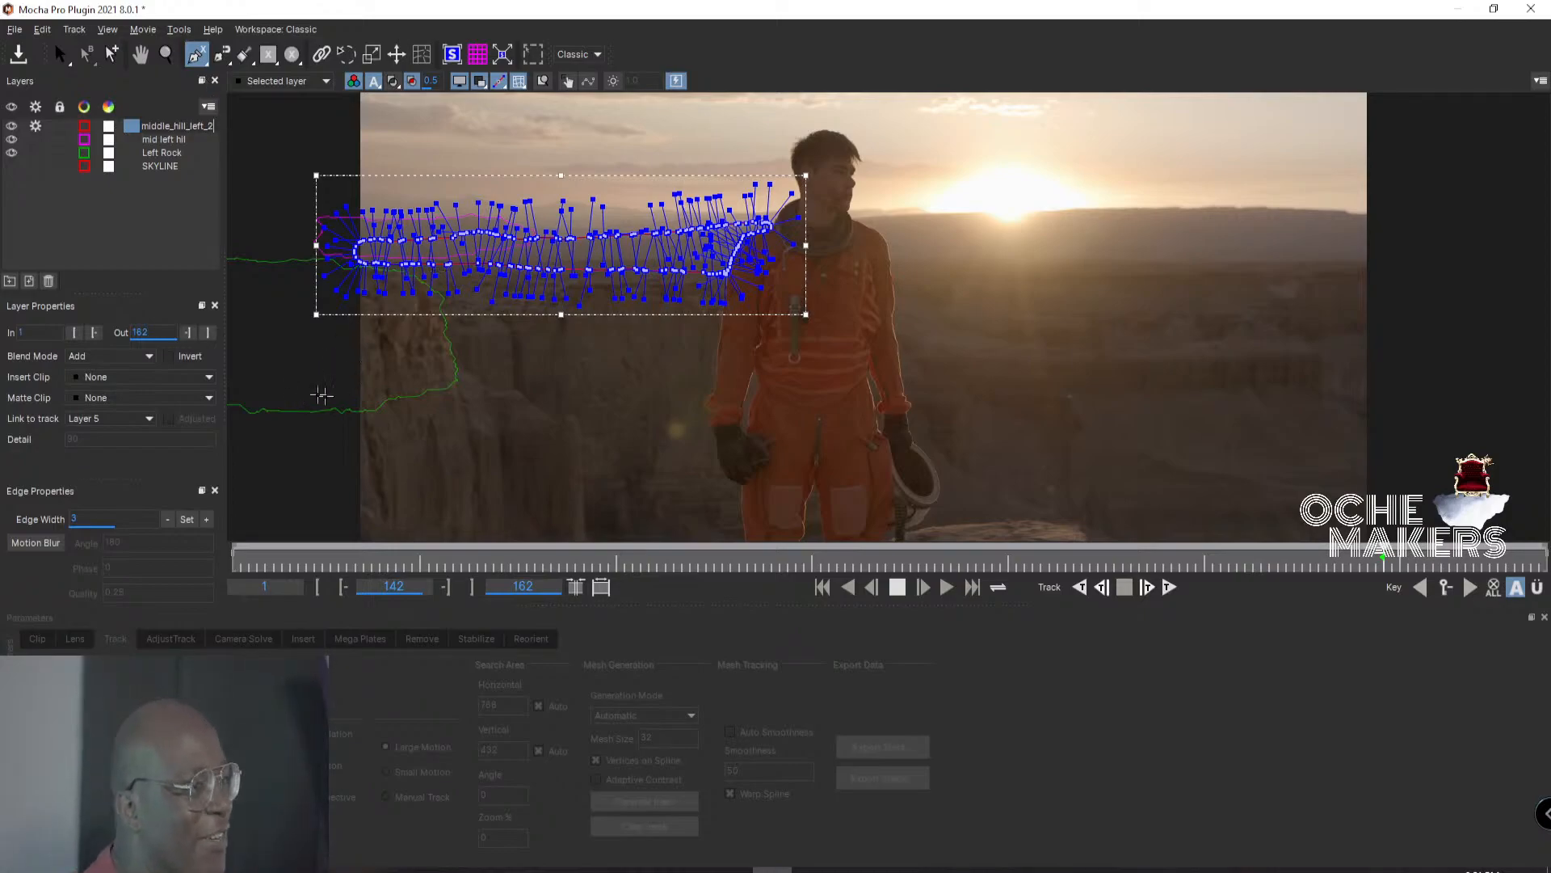
click(145, 218)
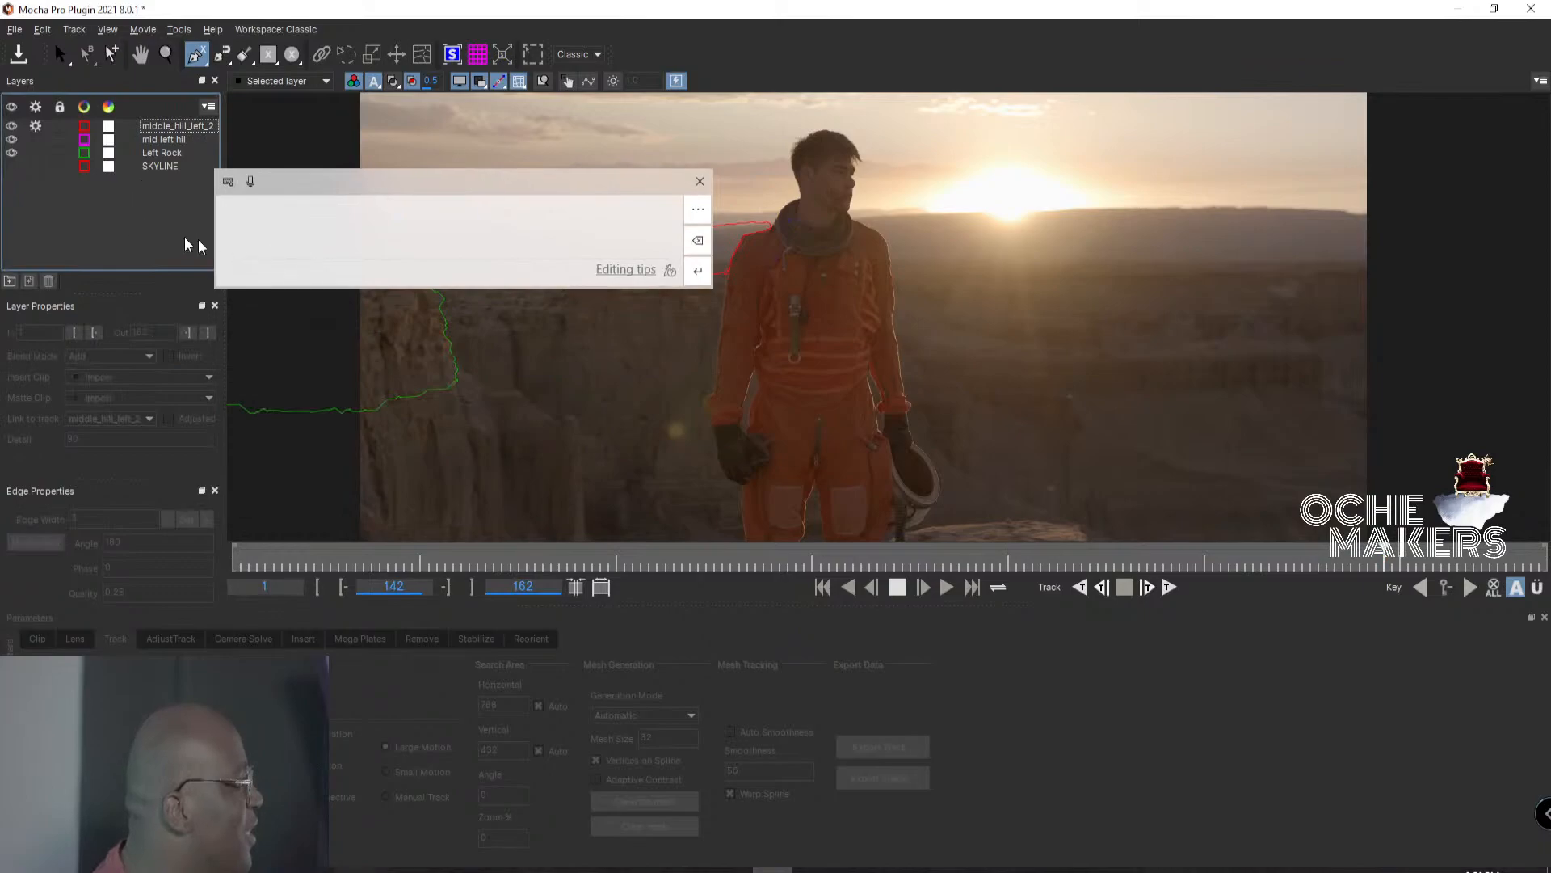
Switch tracking off and back on for the middle_hill_left_2 layer and hide the layer in the view, dismissing the handwriting panel.
click(35, 126)
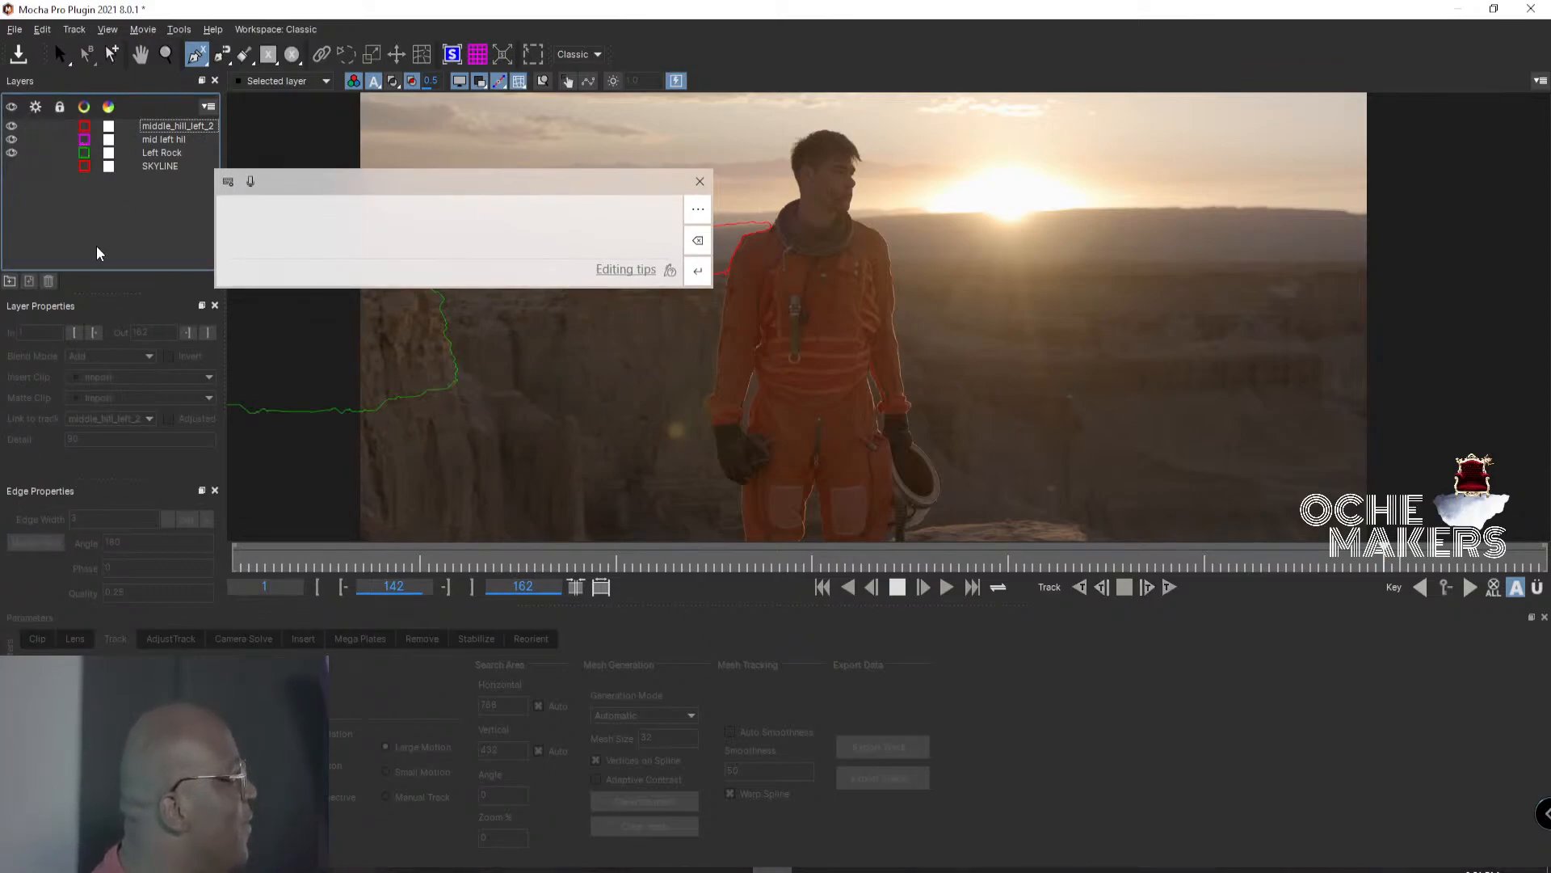
click(174, 127)
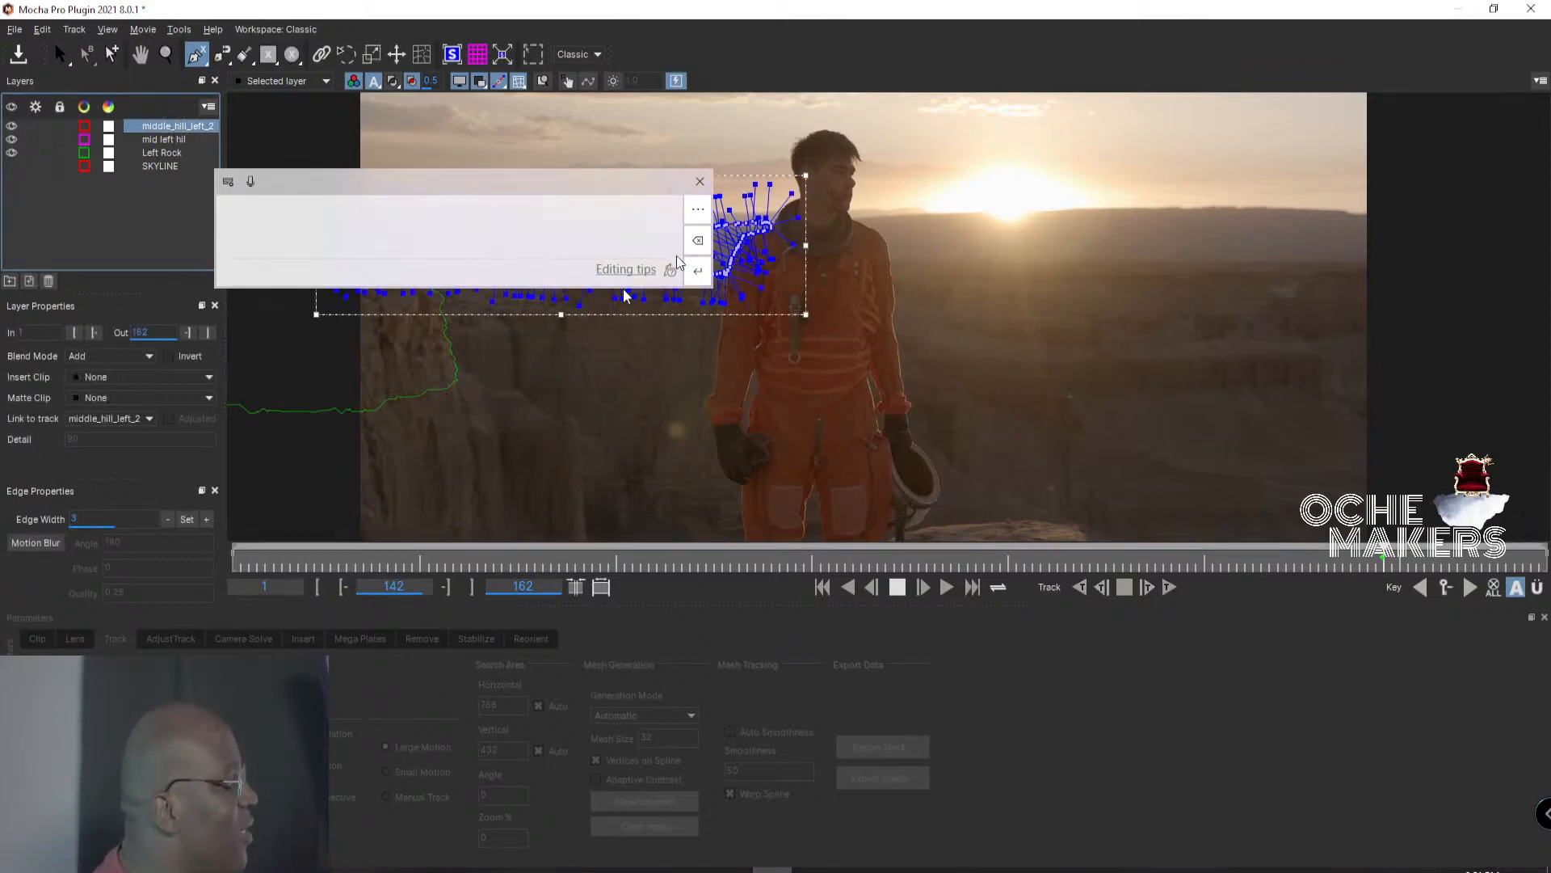
click(700, 180)
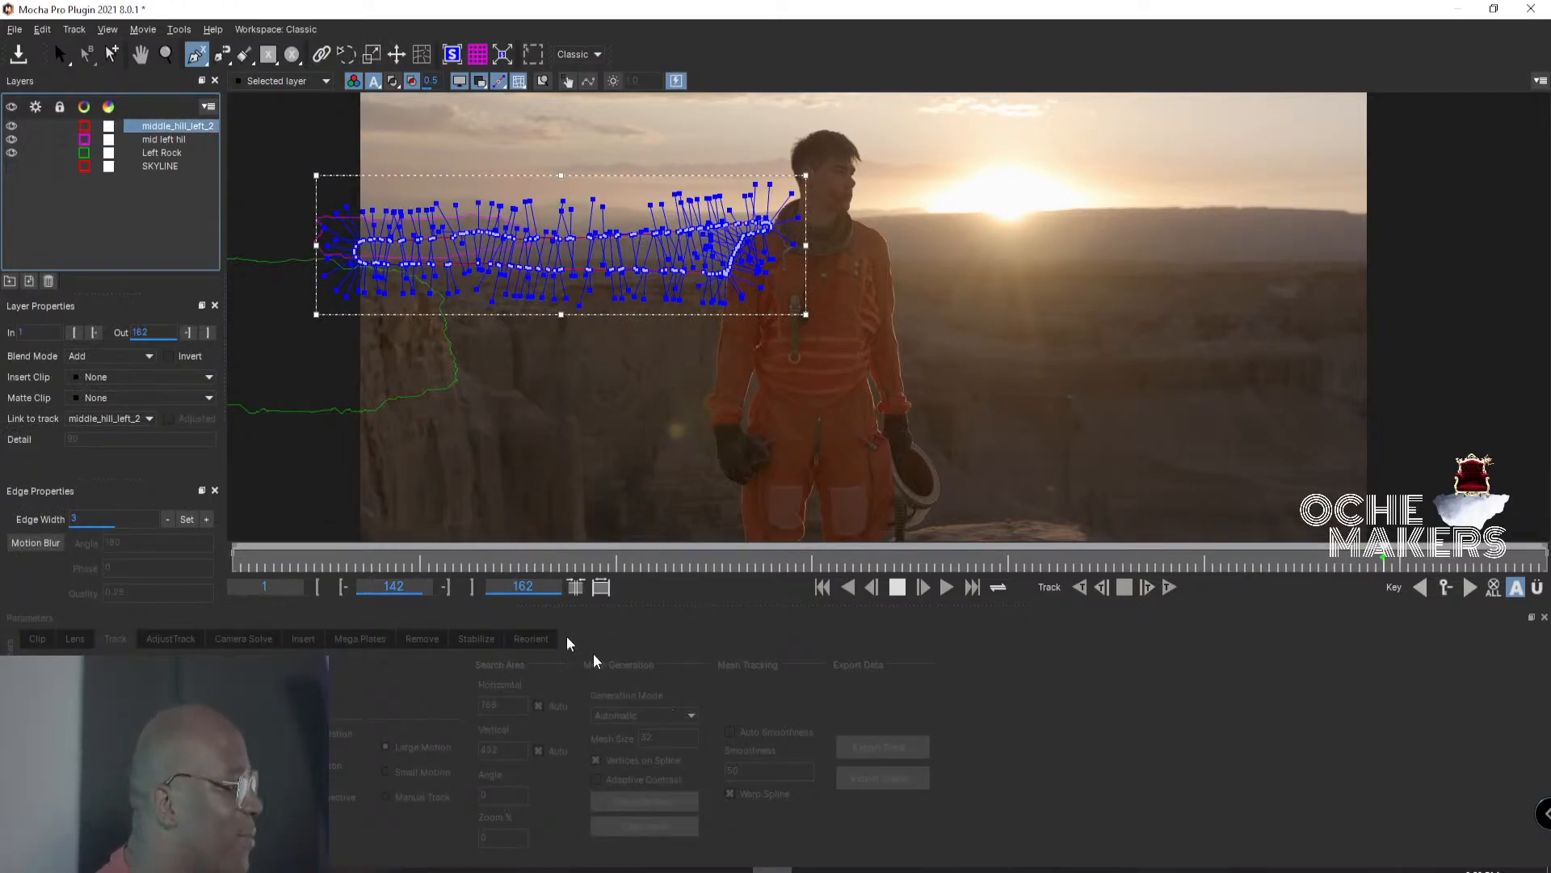
click(187, 127)
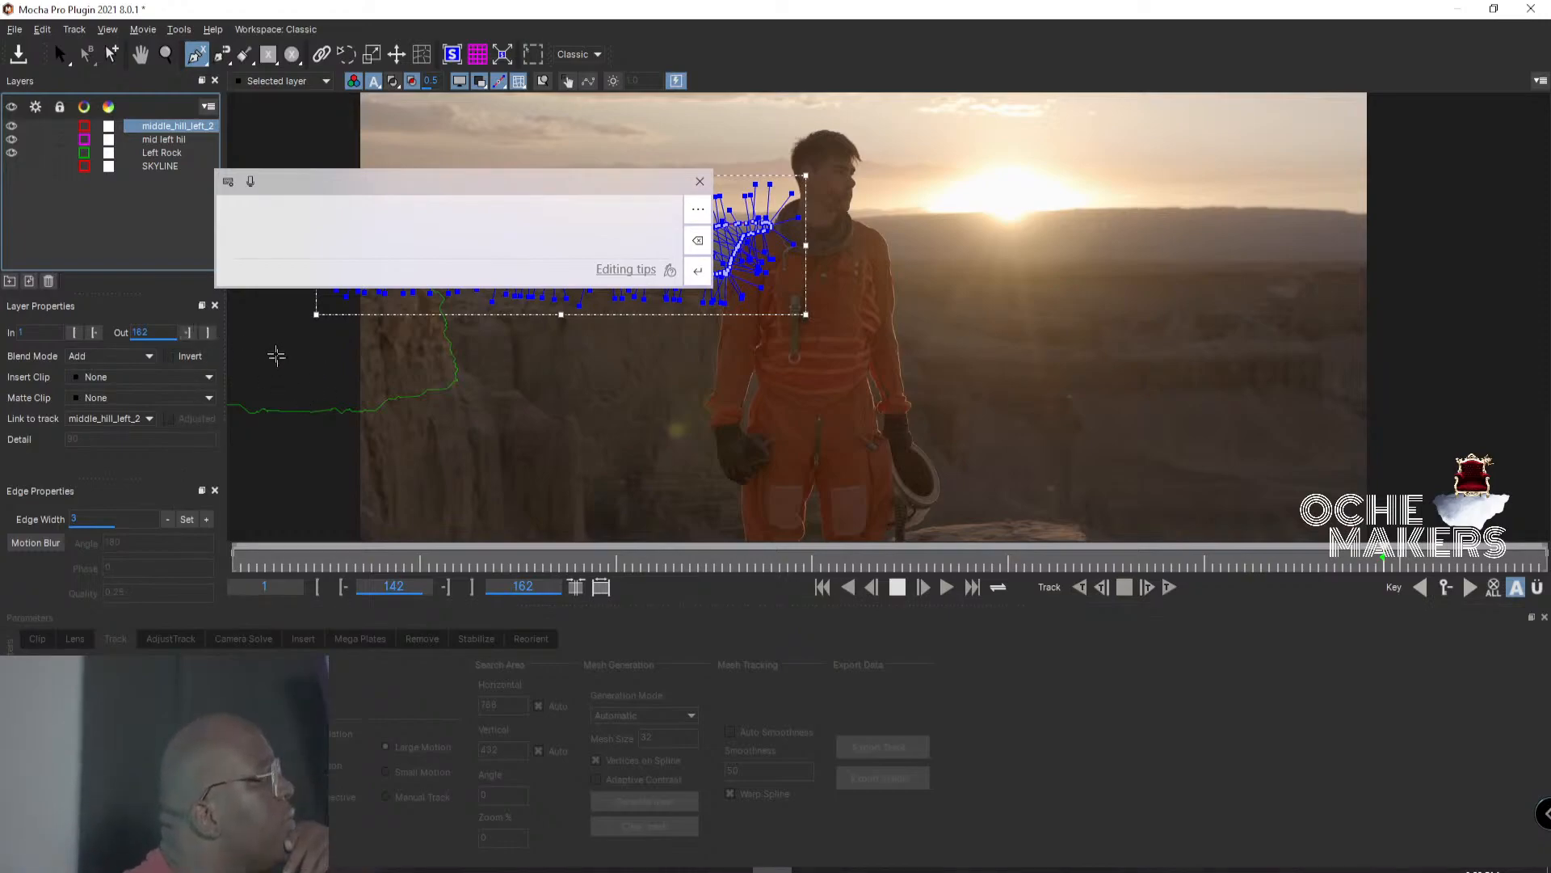
click(12, 126)
click(36, 126)
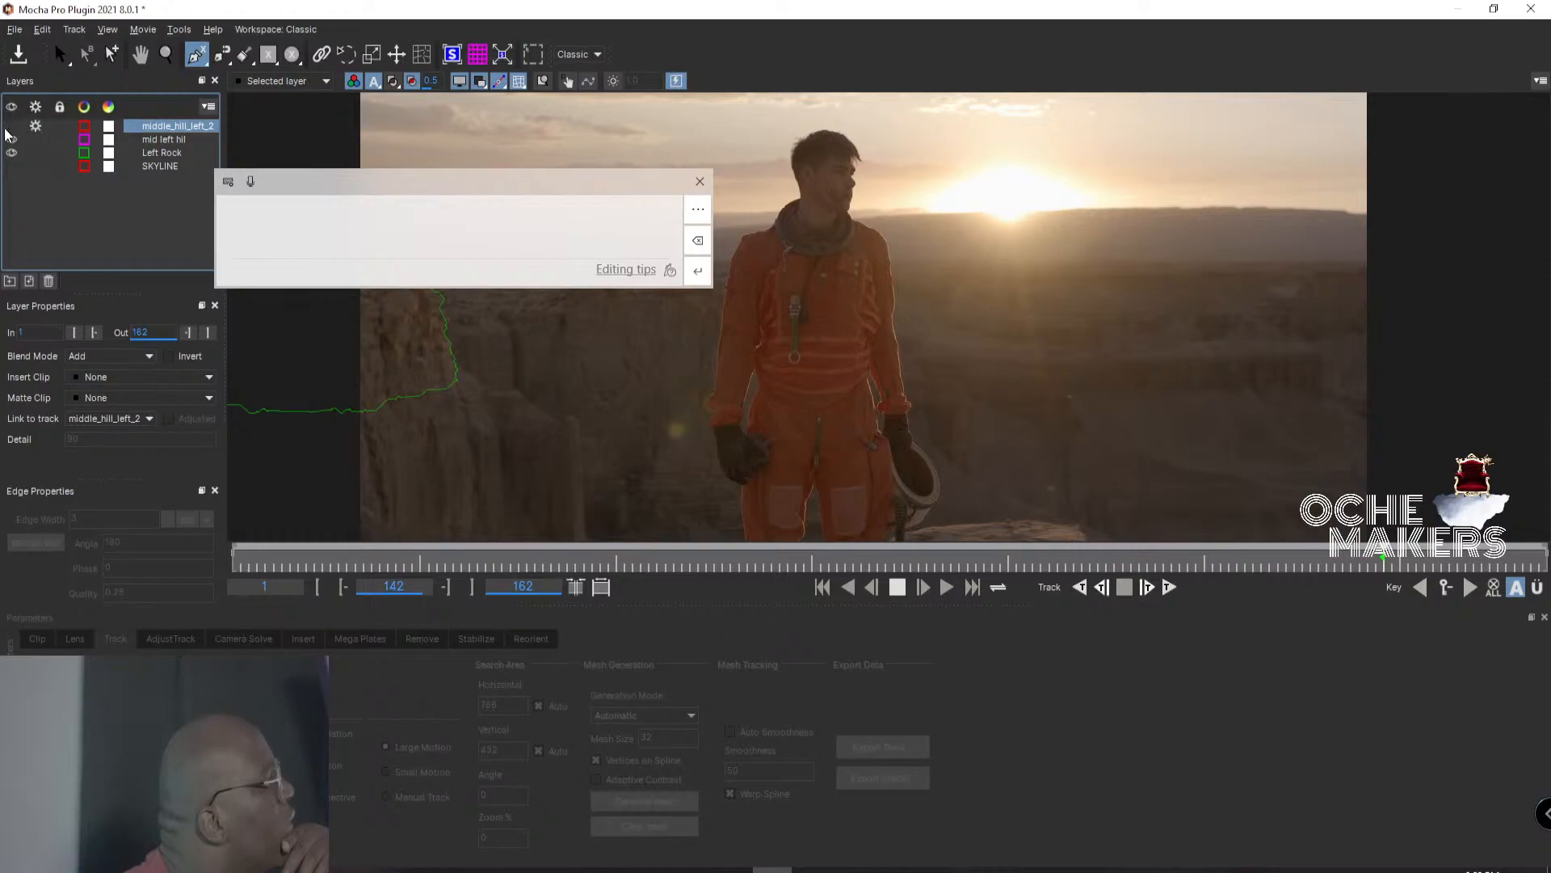
Make the middle_hill_left_2 layer visible in the view again and switch its tracking off.
click(13, 127)
click(12, 127)
click(13, 127)
click(35, 126)
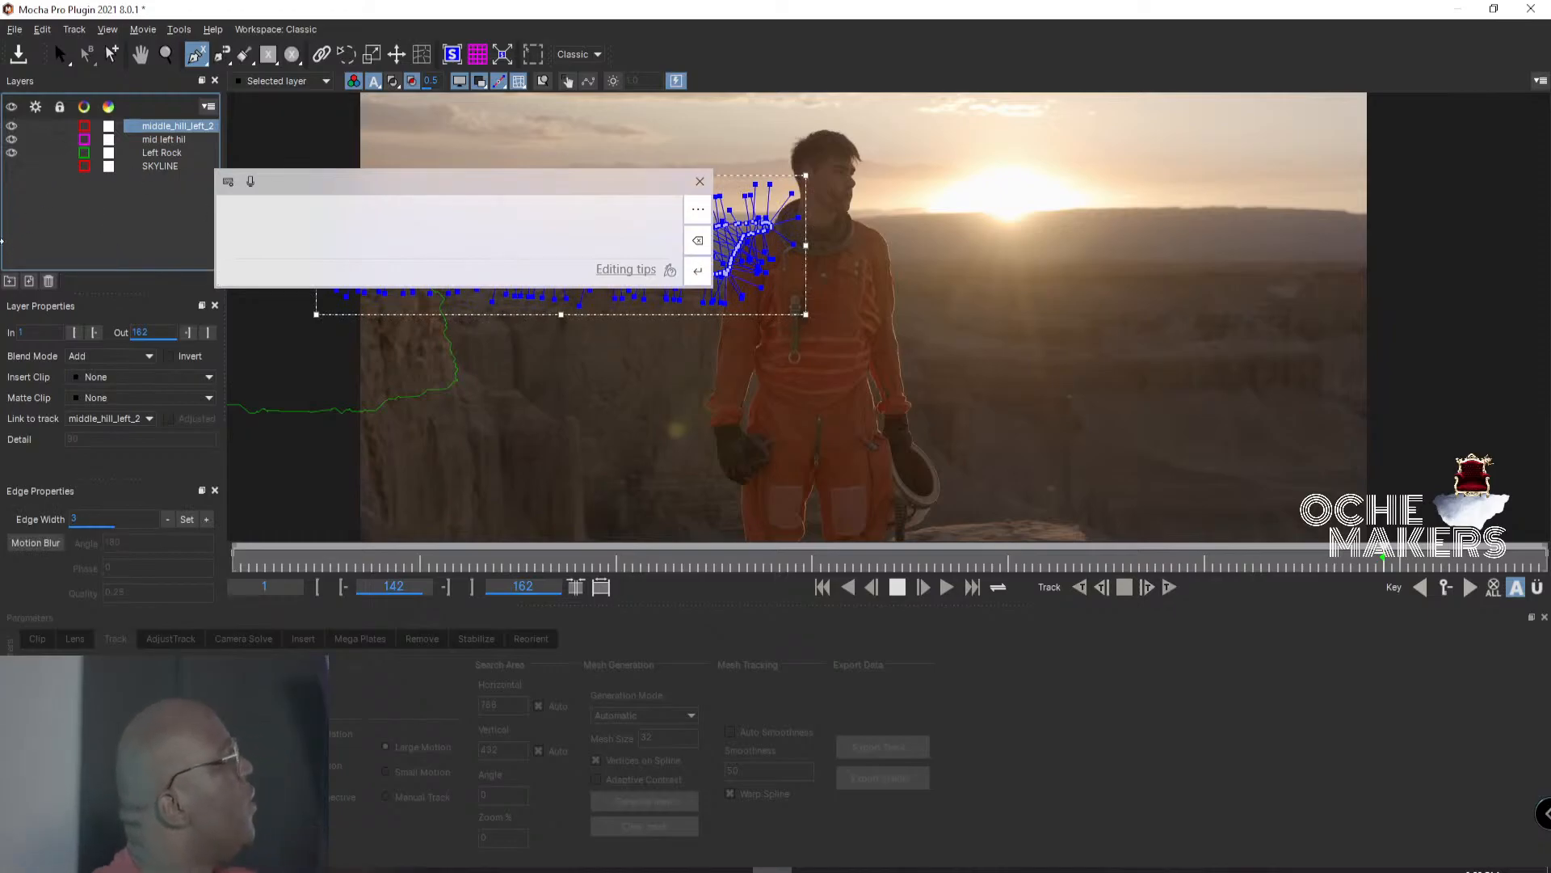
Set the spline colour of the middle_hill_left_2 layer to cyan (#55ffff).
click(86, 127)
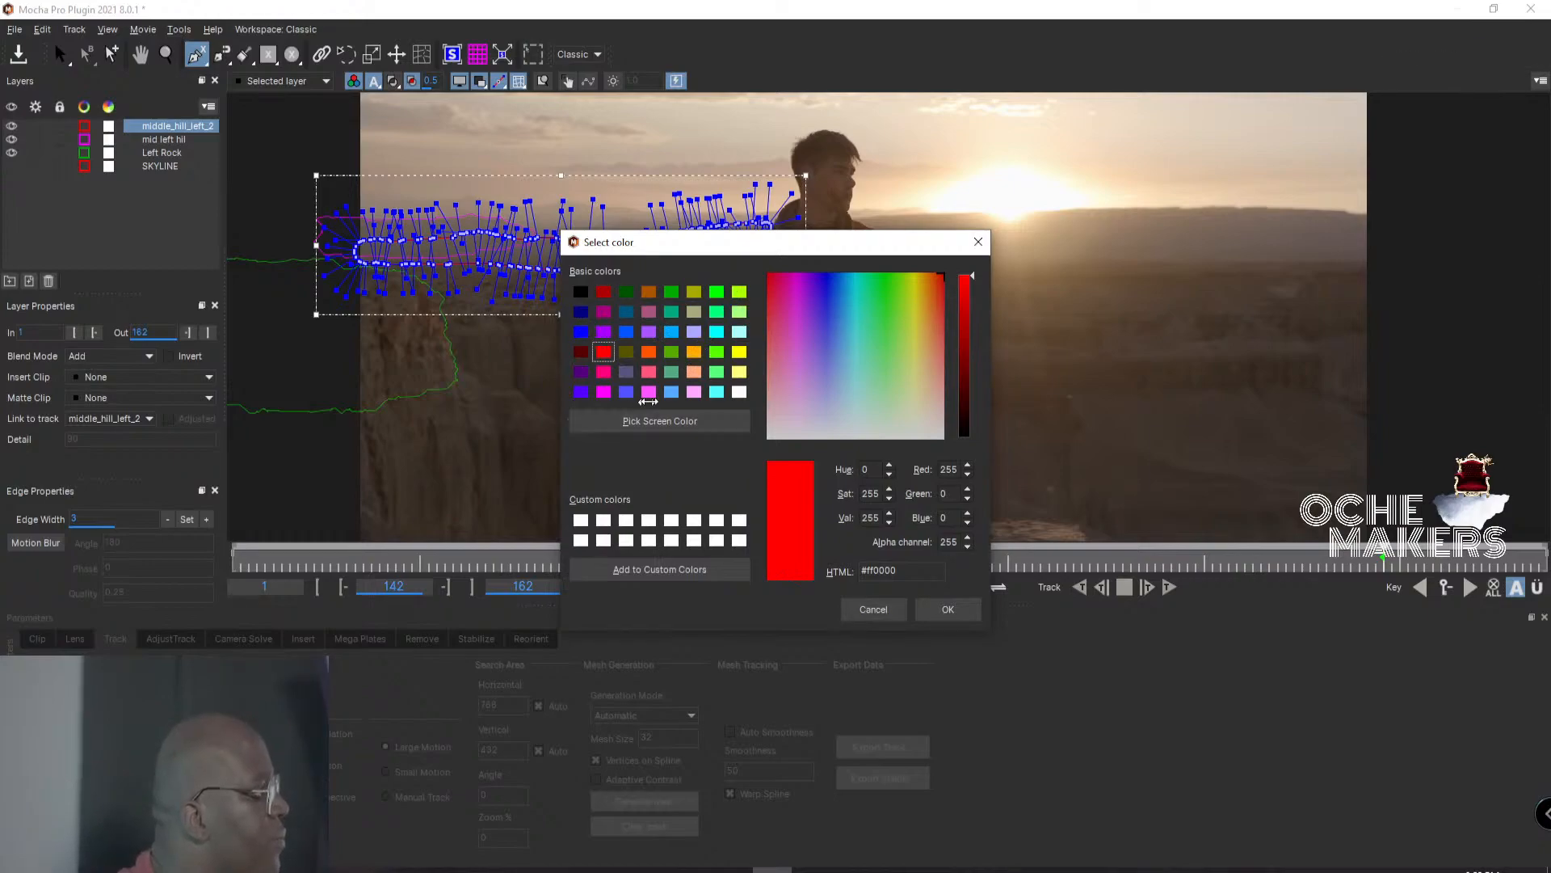
click(714, 393)
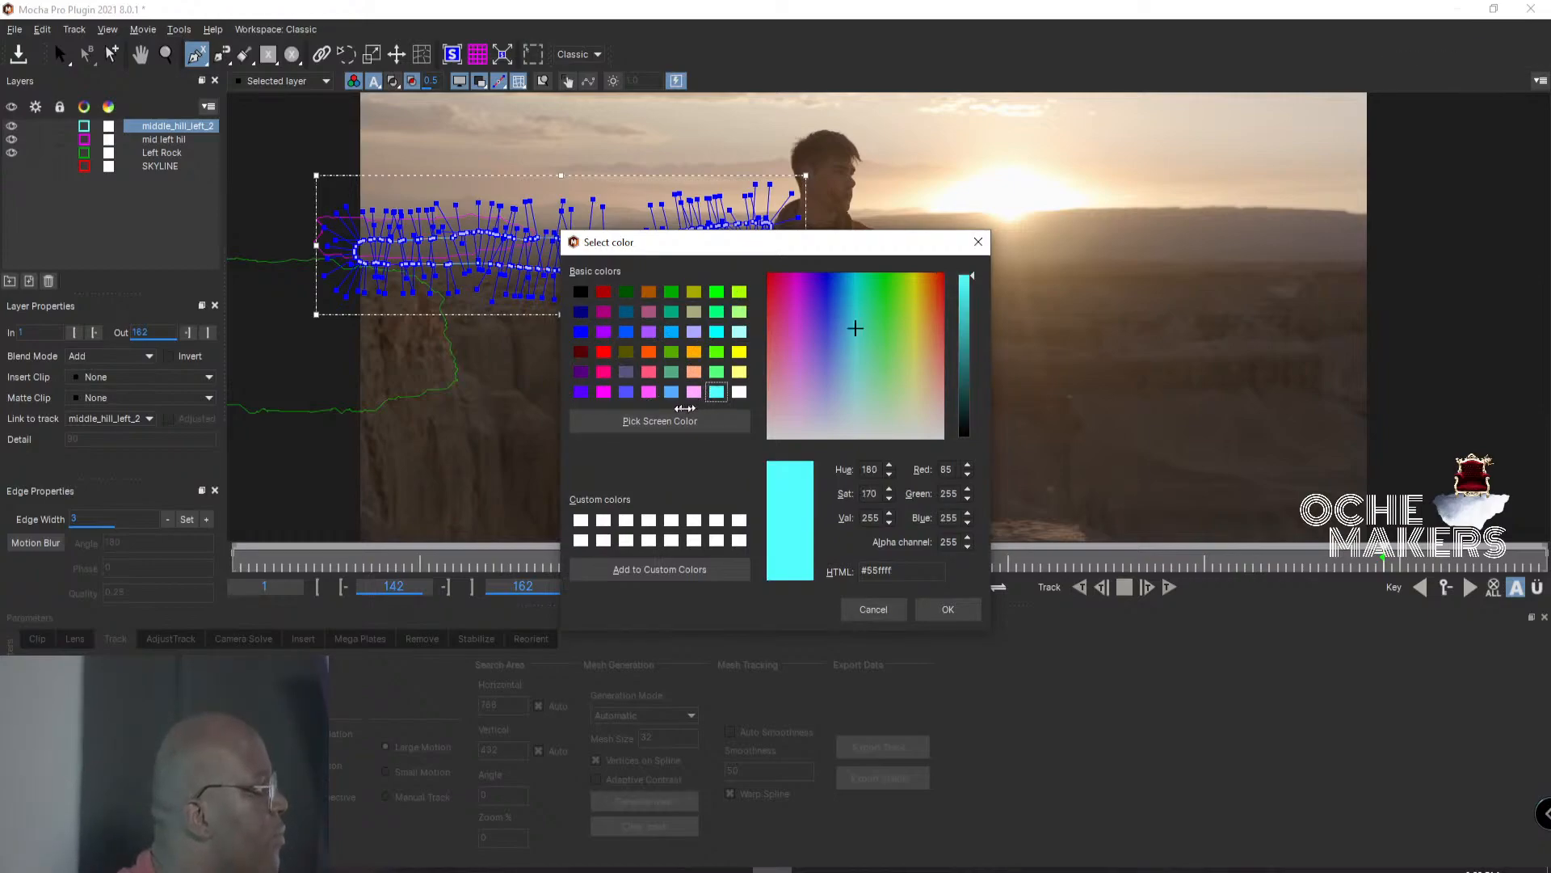
click(949, 608)
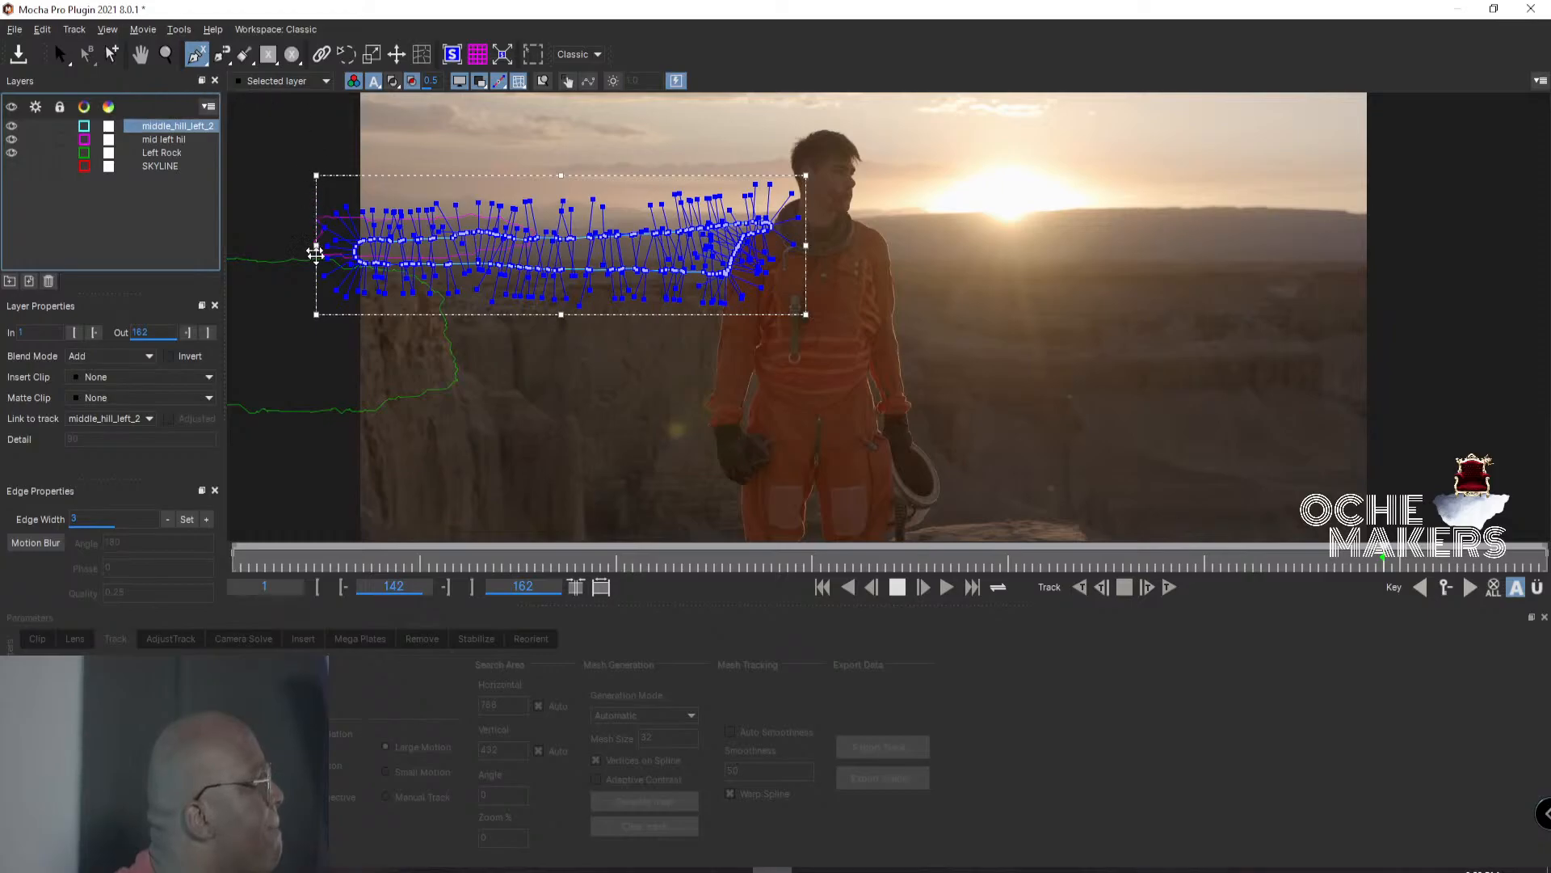
click(925, 409)
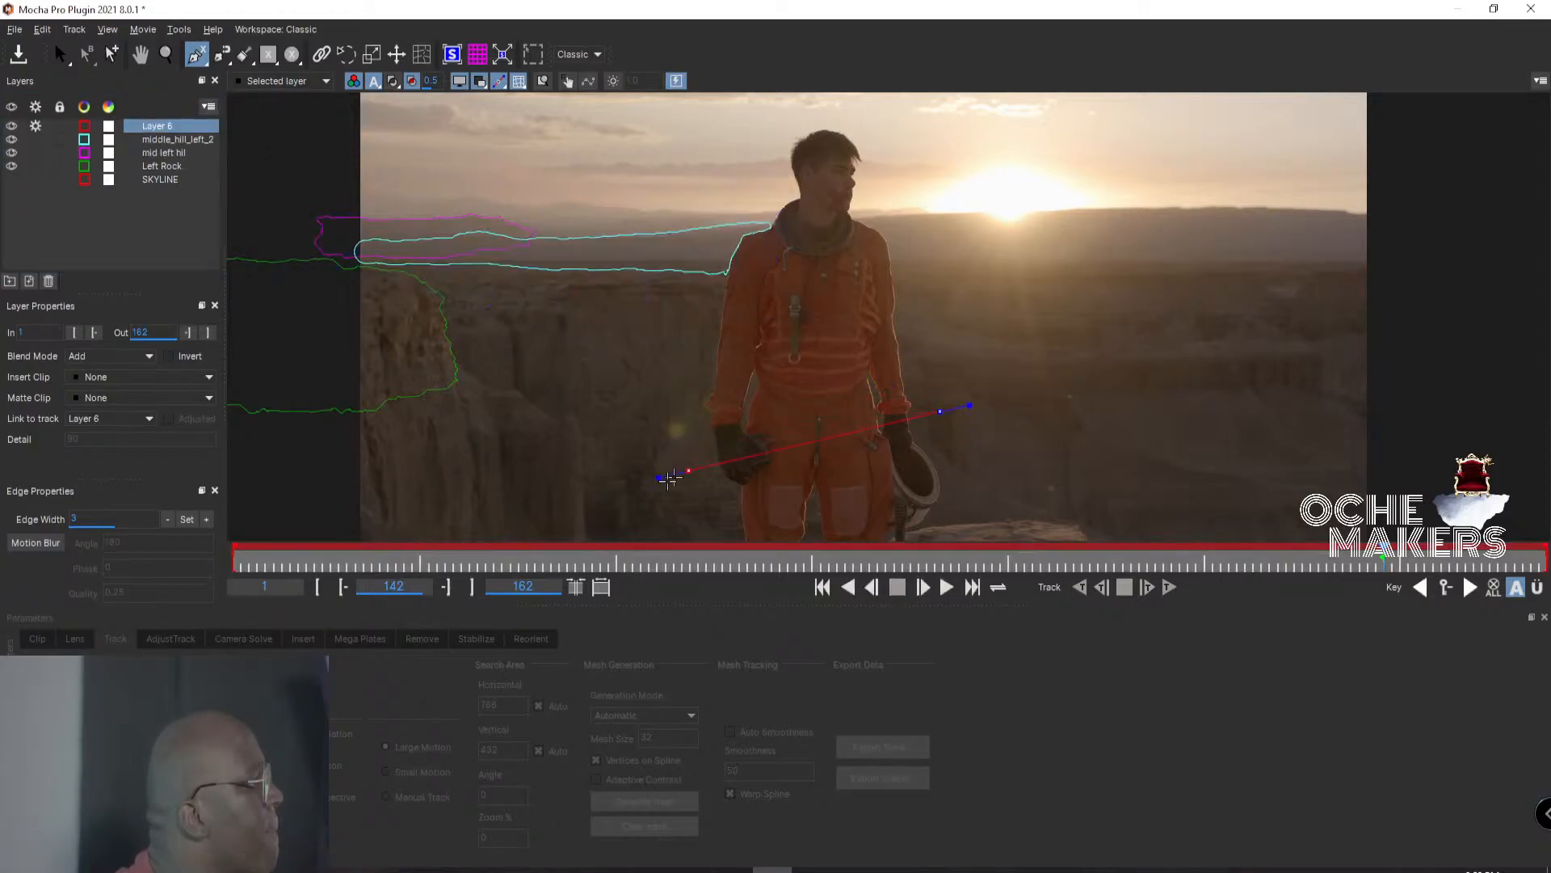
click(663, 388)
click(830, 315)
mouse_move(831, 312)
mouse_down()
mouse_move(830, 289)
mouse_move(773, 333)
mouse_move(820, 323)
mouse_up()
click(846, 326)
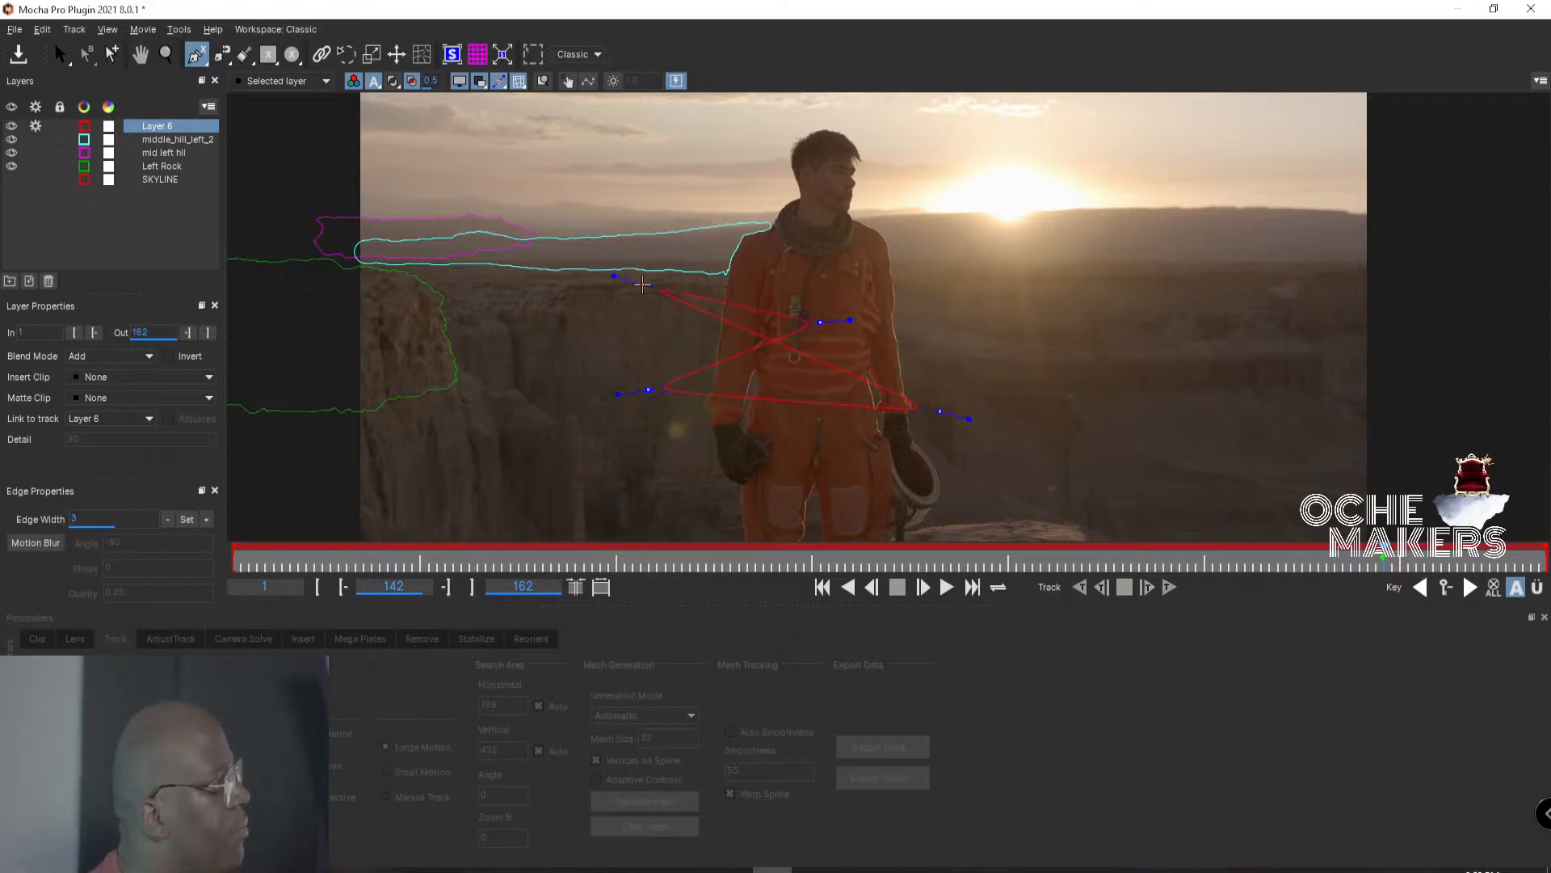
right_click(927, 338)
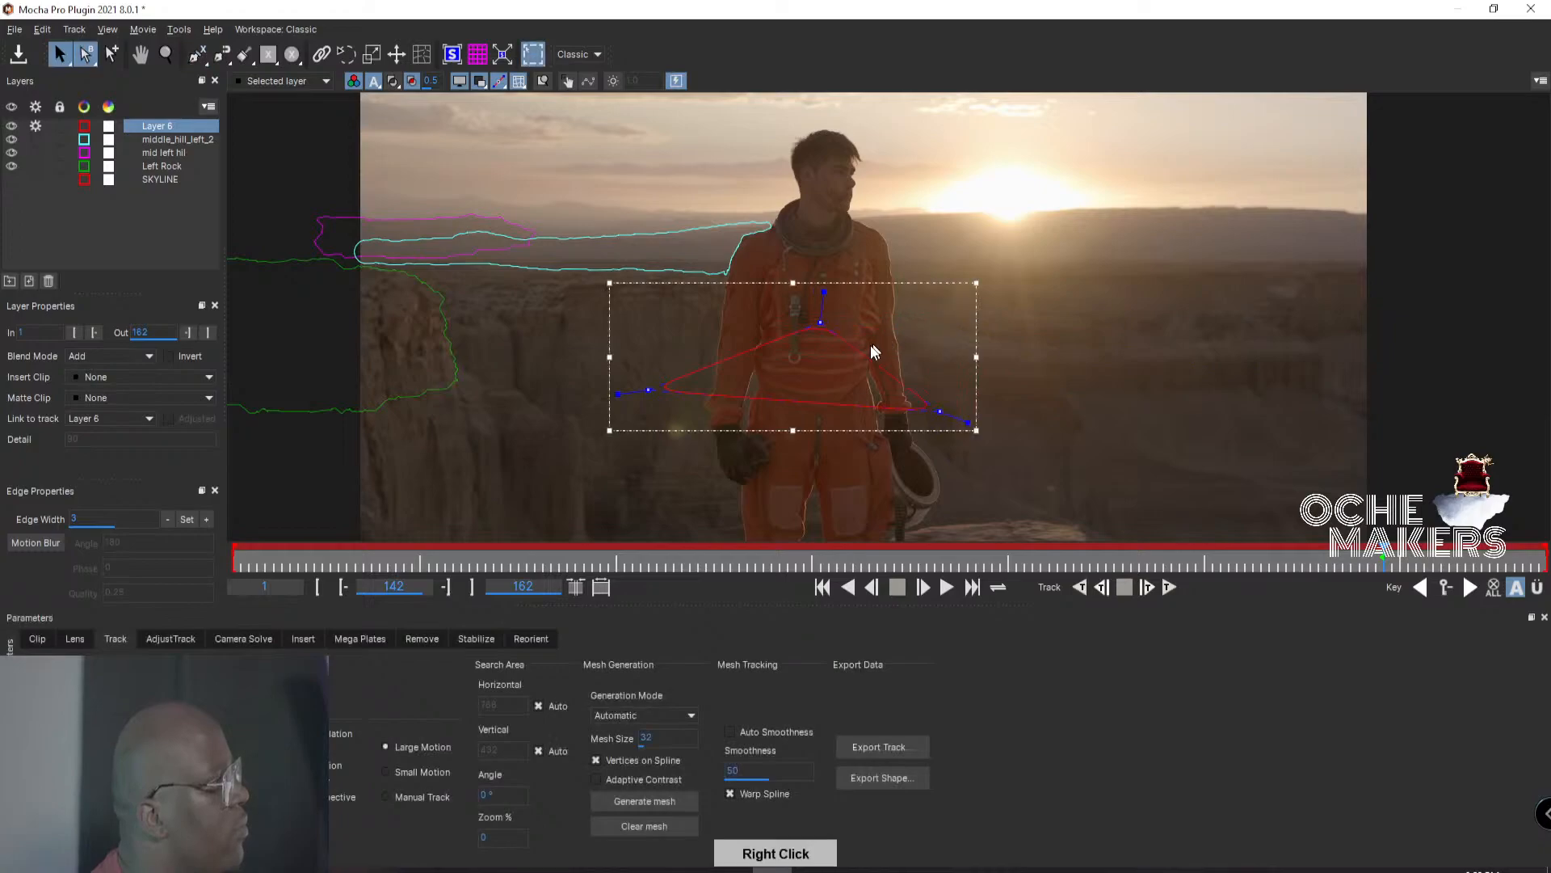
key(ctrl+z)
key(ctrl+z)
key(ctrl+z)
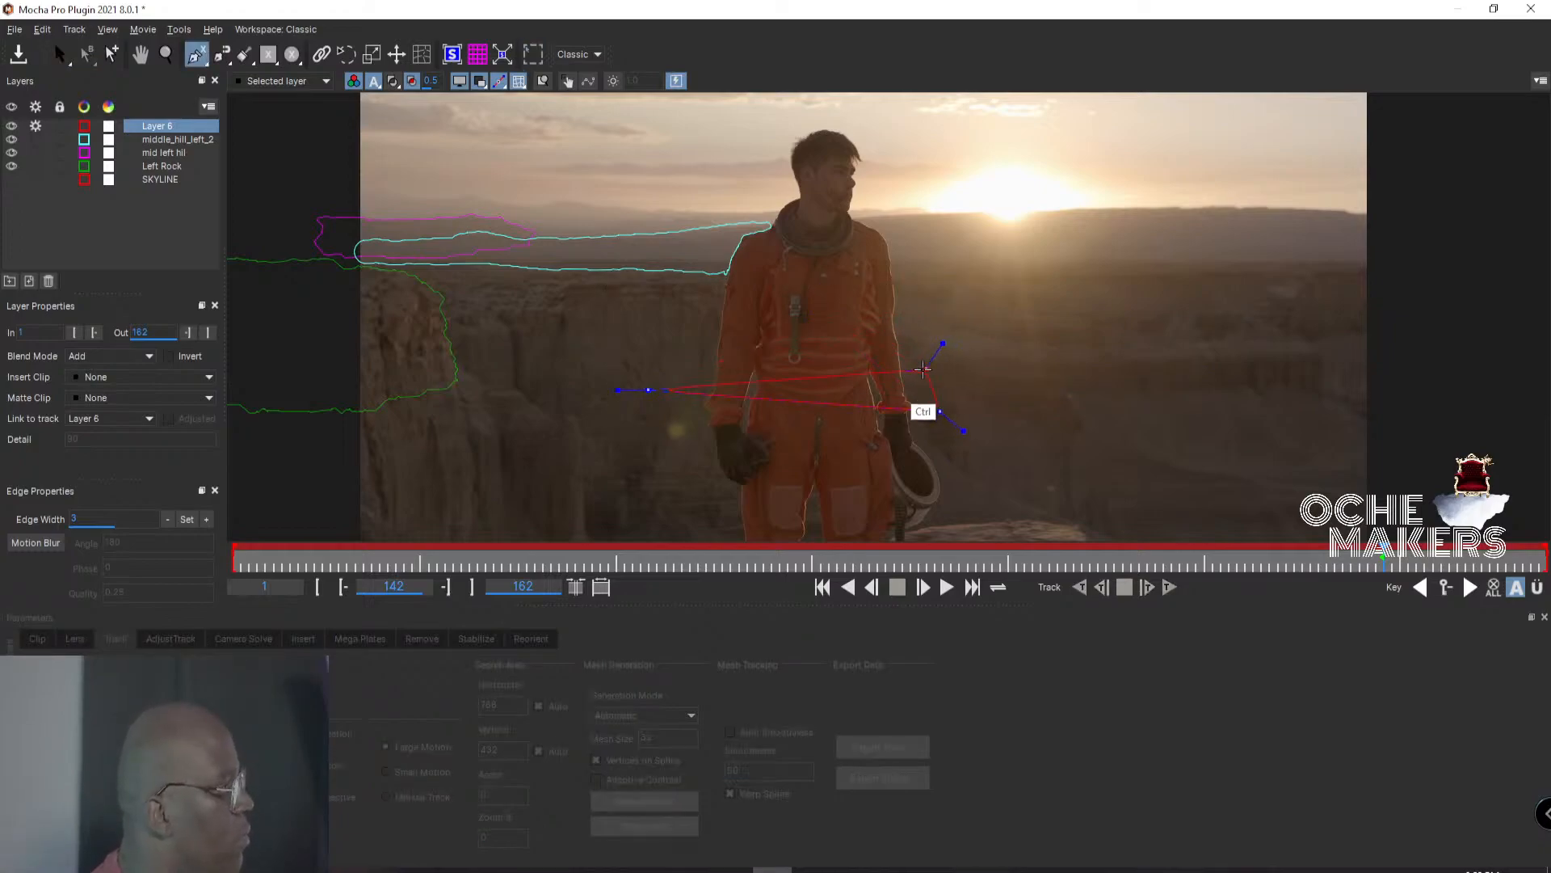
key(ctrl+z)
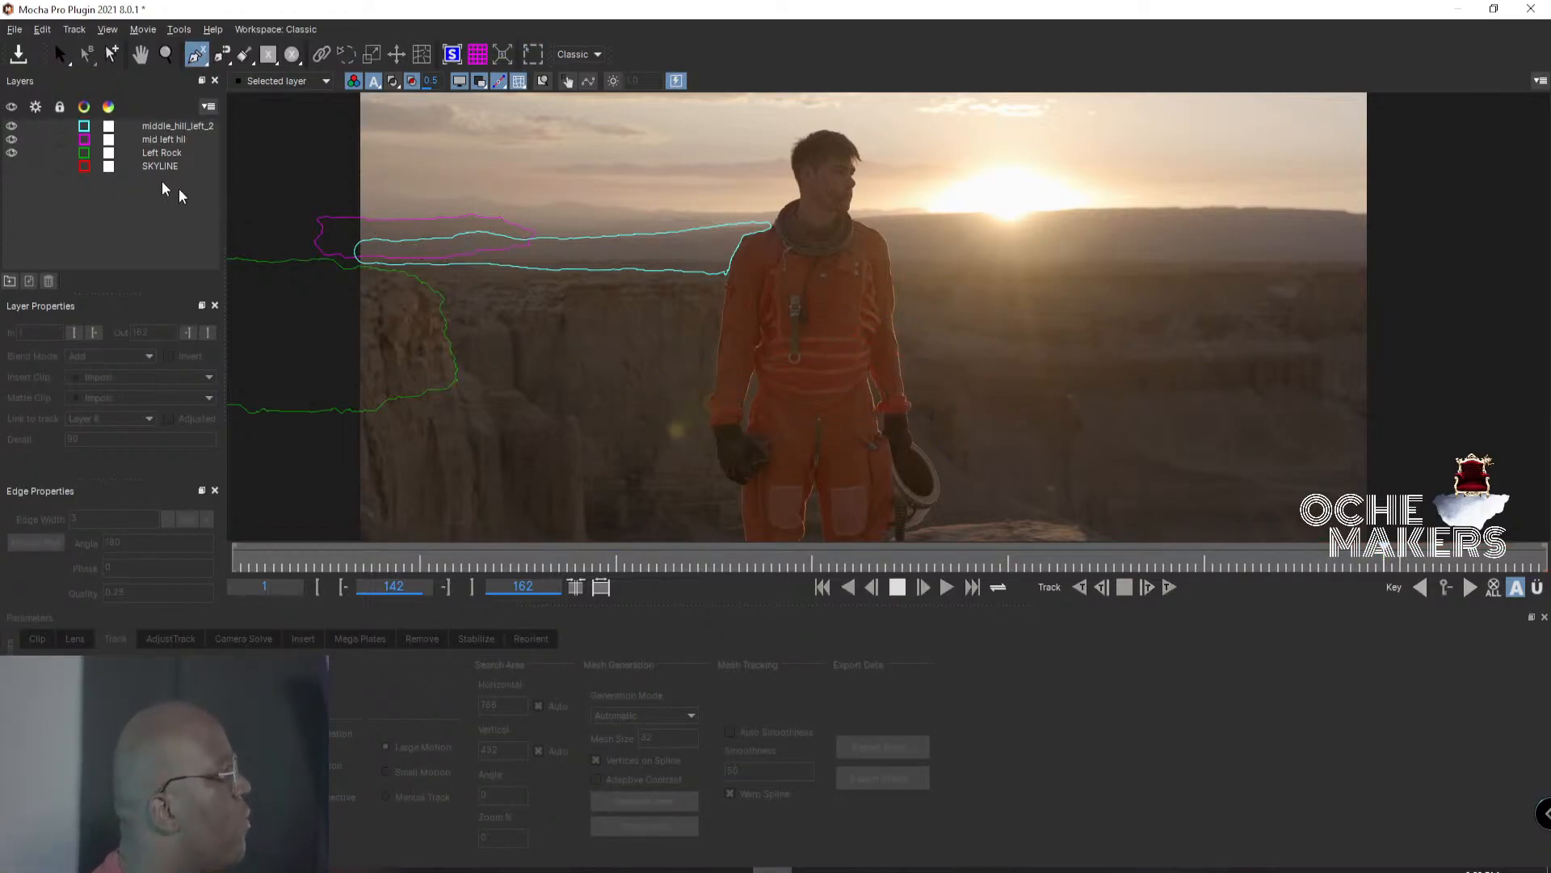
click(159, 126)
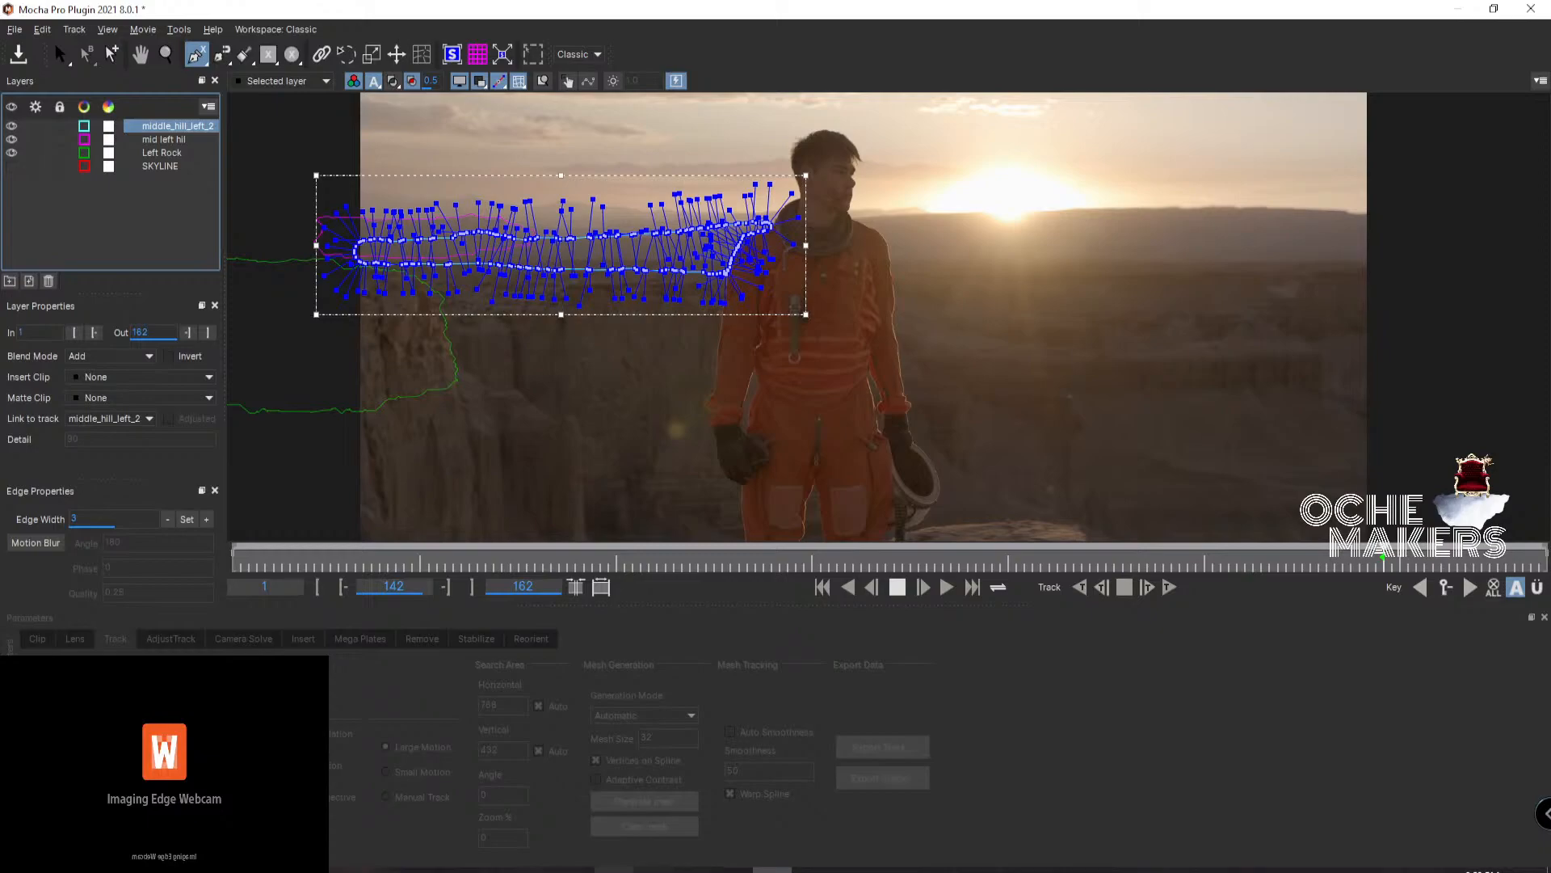
mouse_move(558, 869)
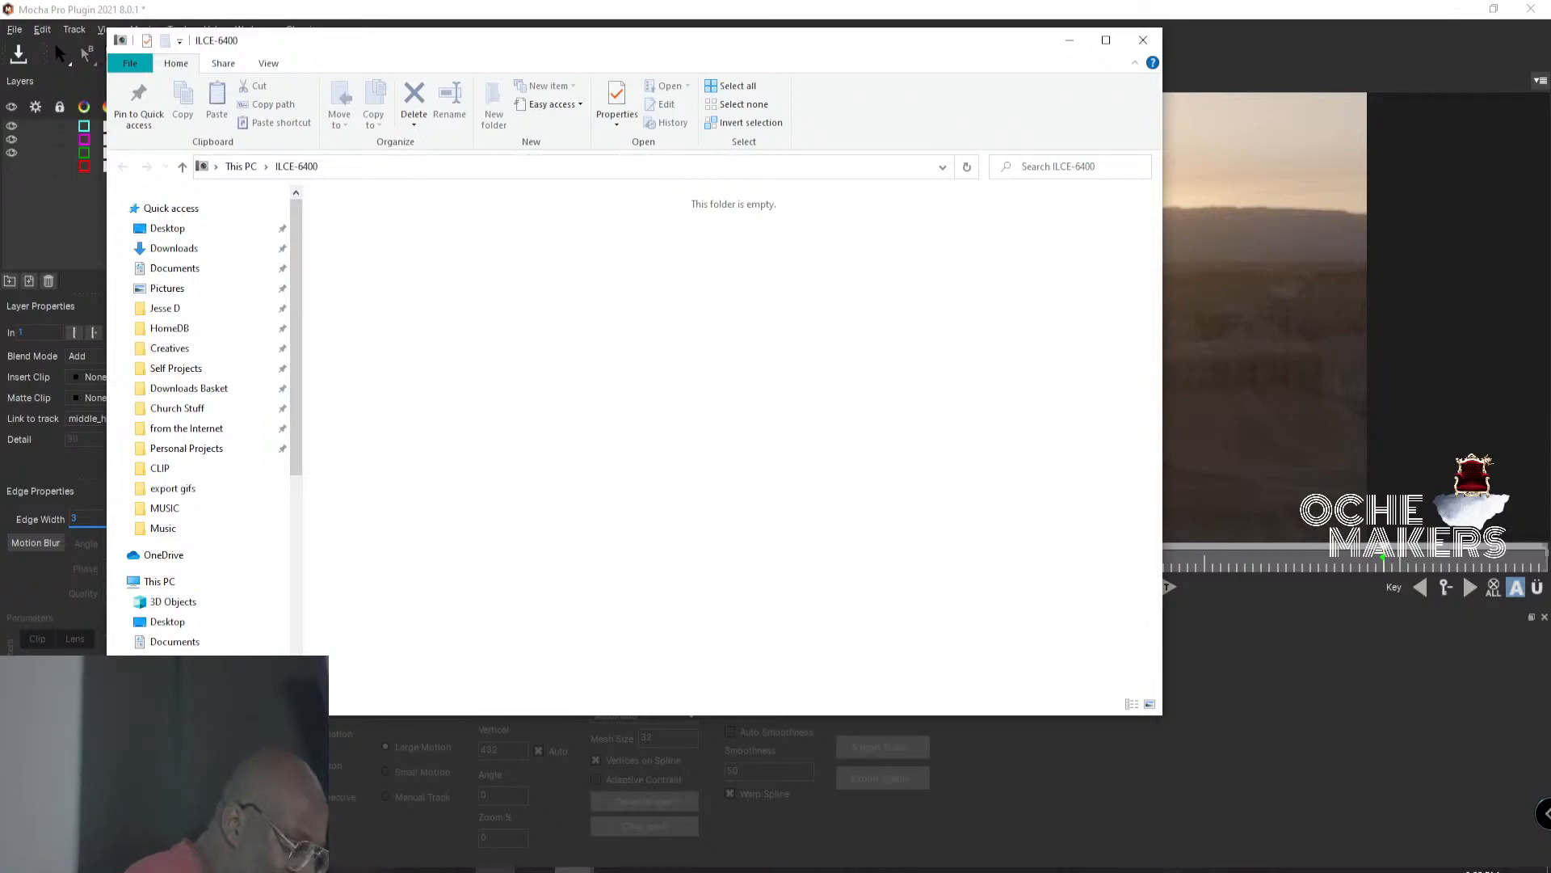
scroll(198, 420, down, 3)
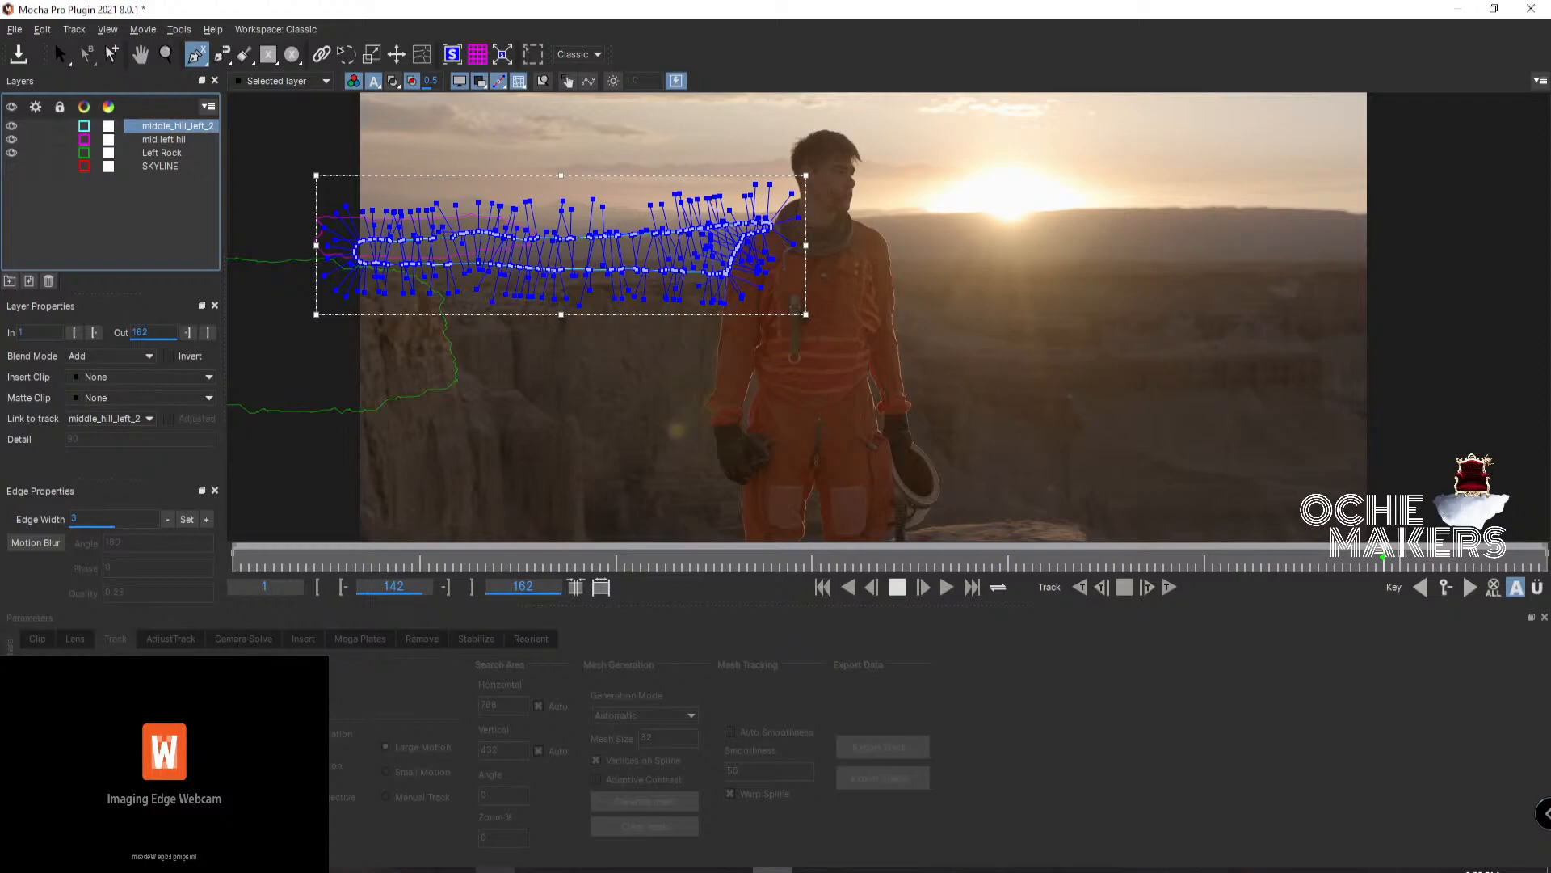
click(699, 321)
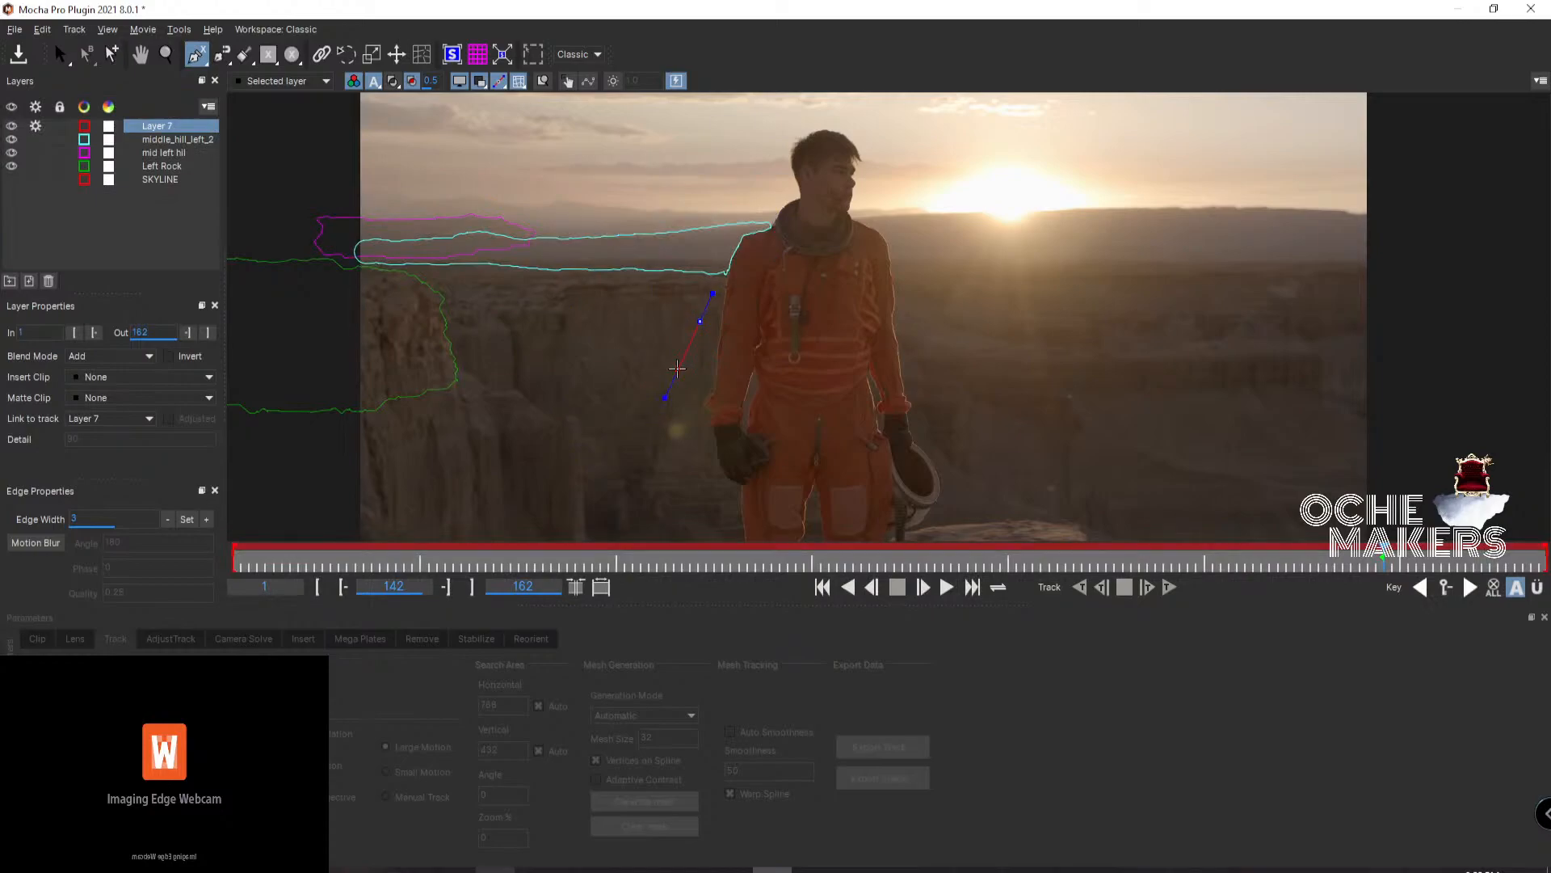
click(601, 326)
middle_drag(601, 326, 597, 329)
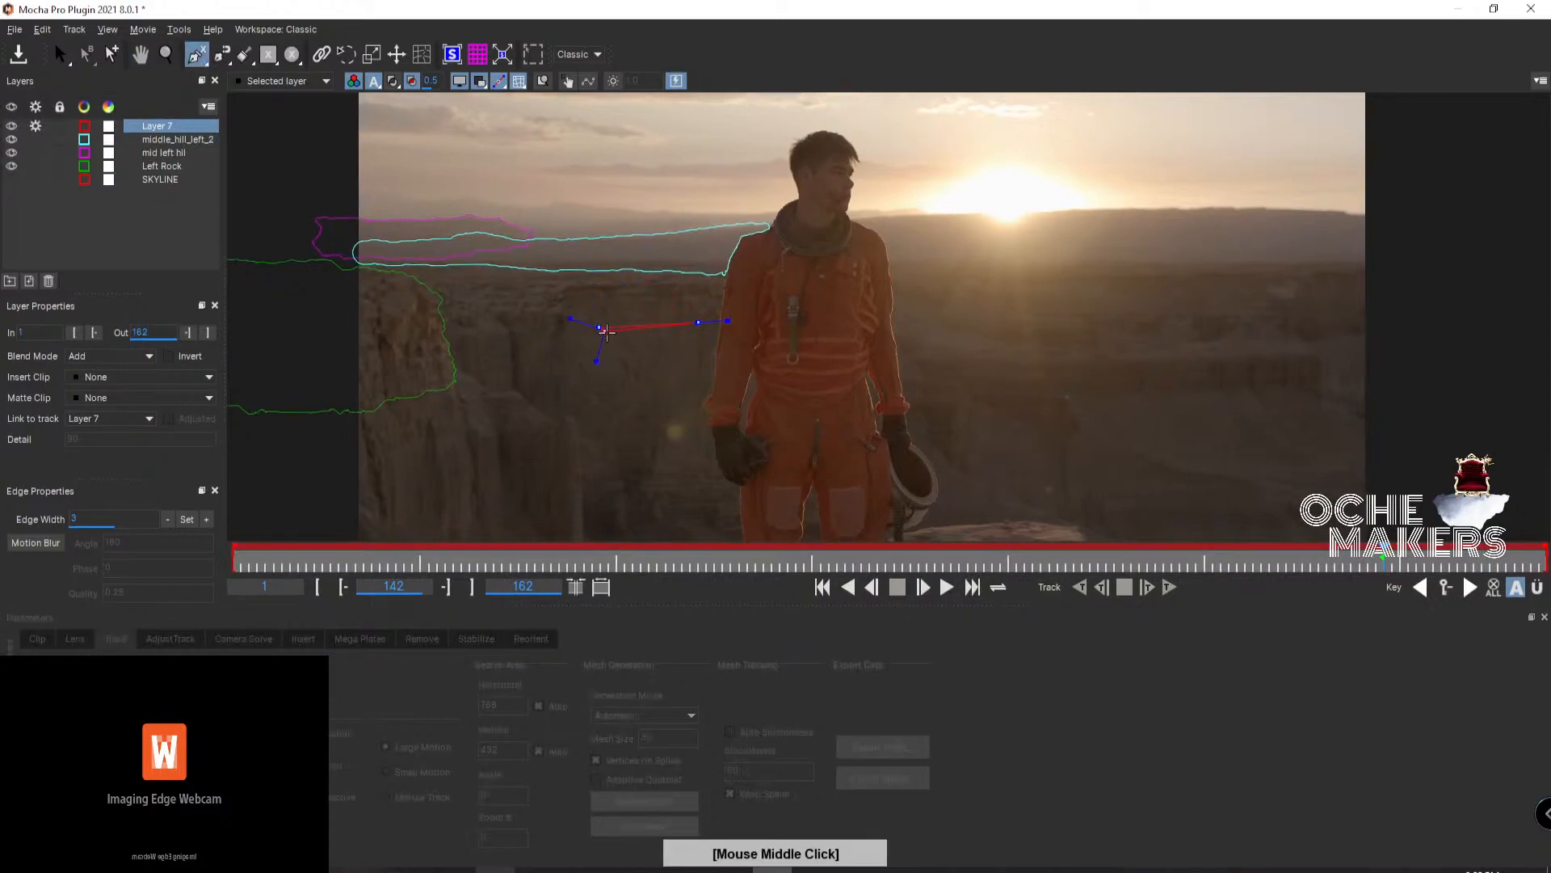
middle_click(669, 382)
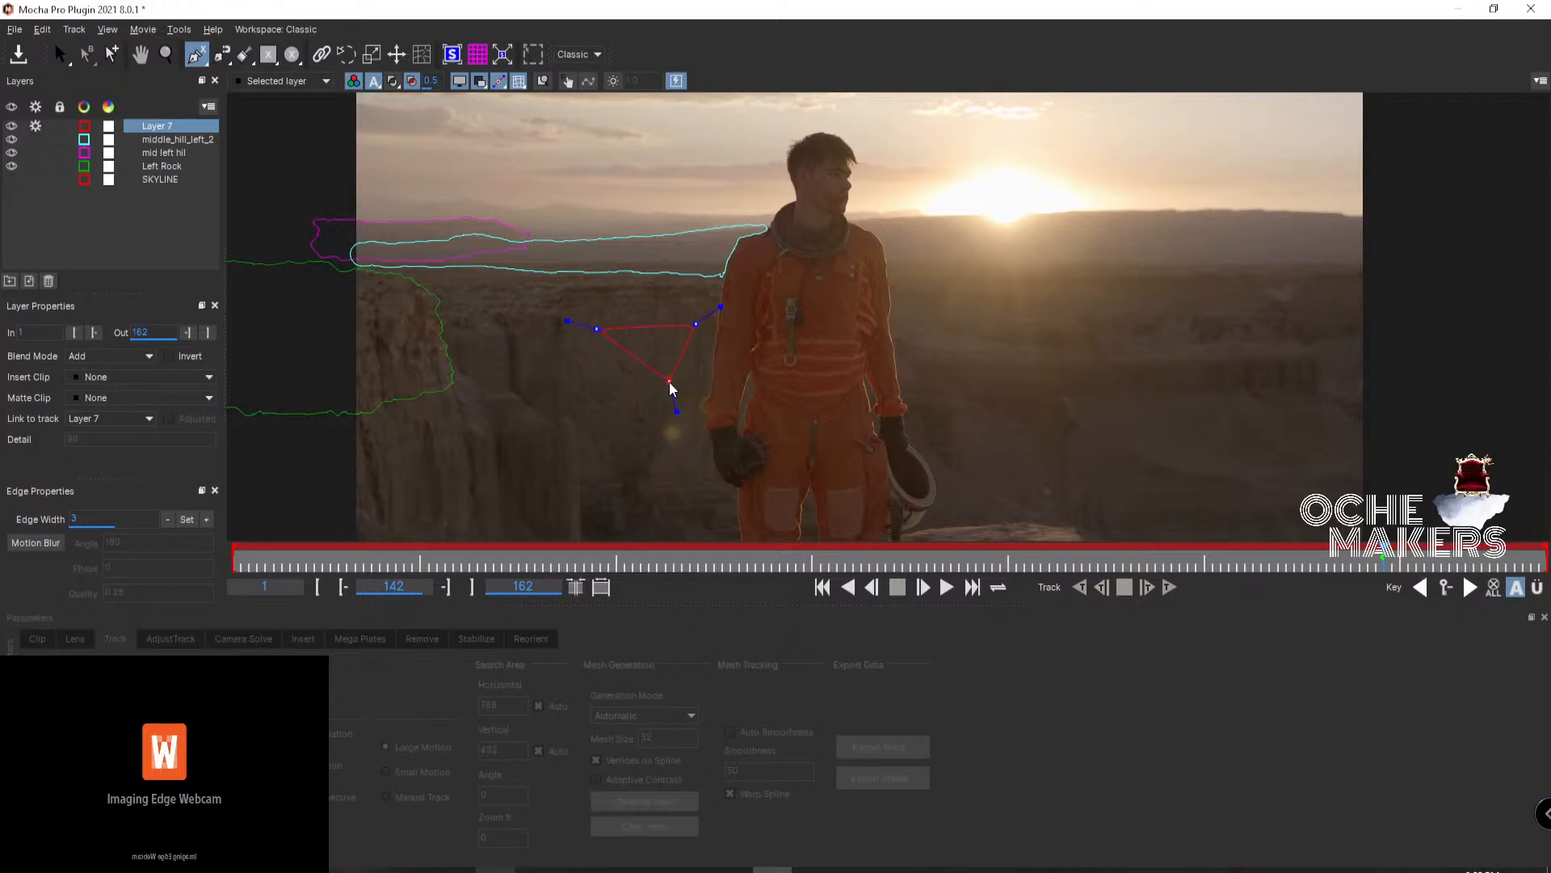
click(646, 398)
right_click(653, 394)
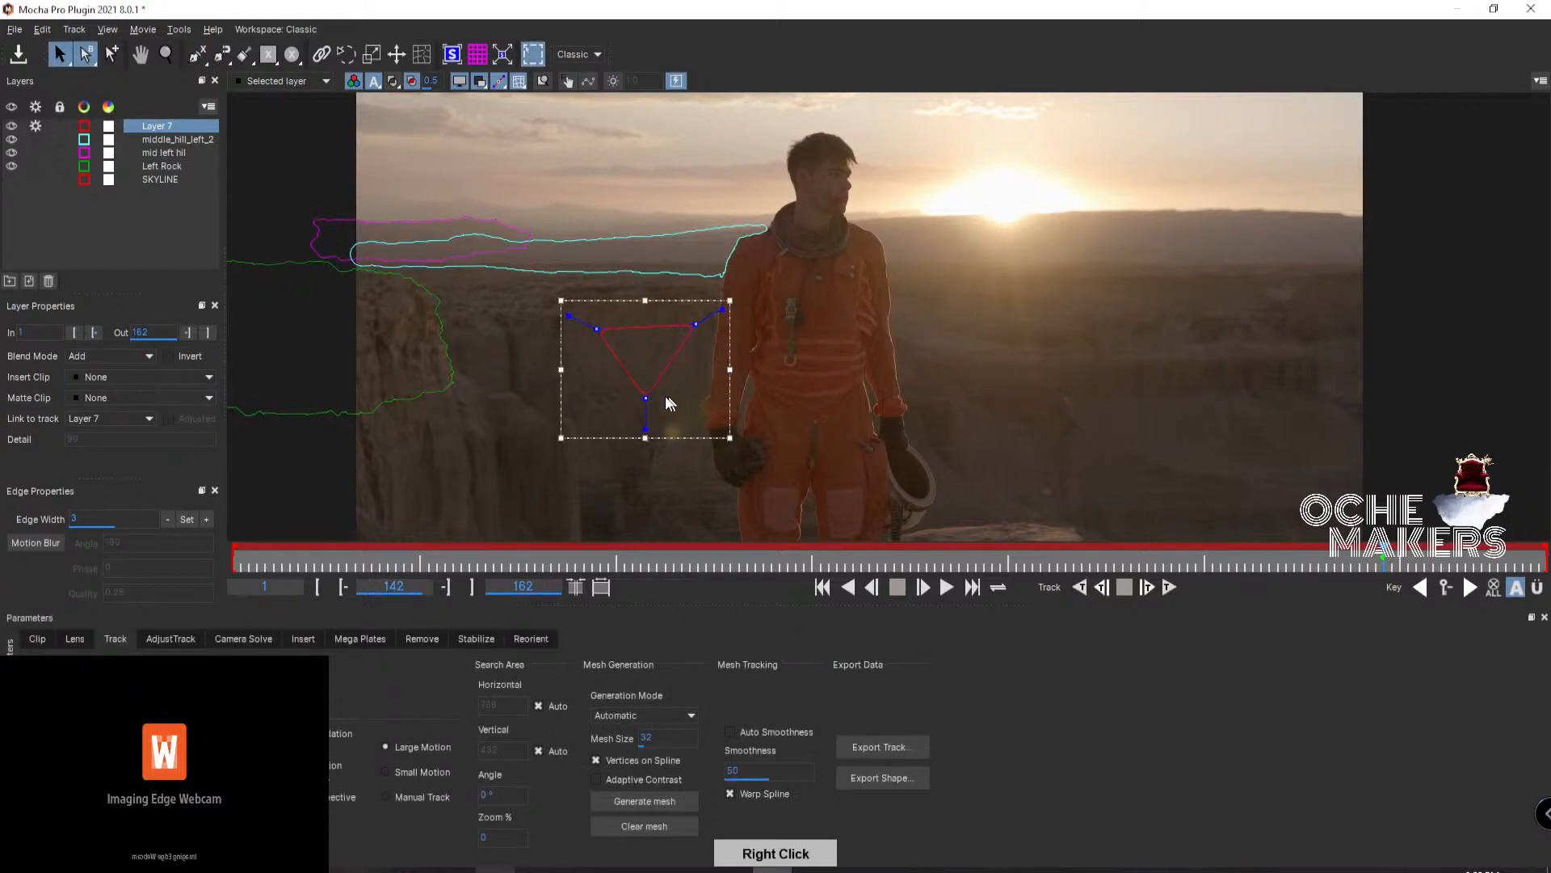
key(ctrl+z)
key(ctrl+z)
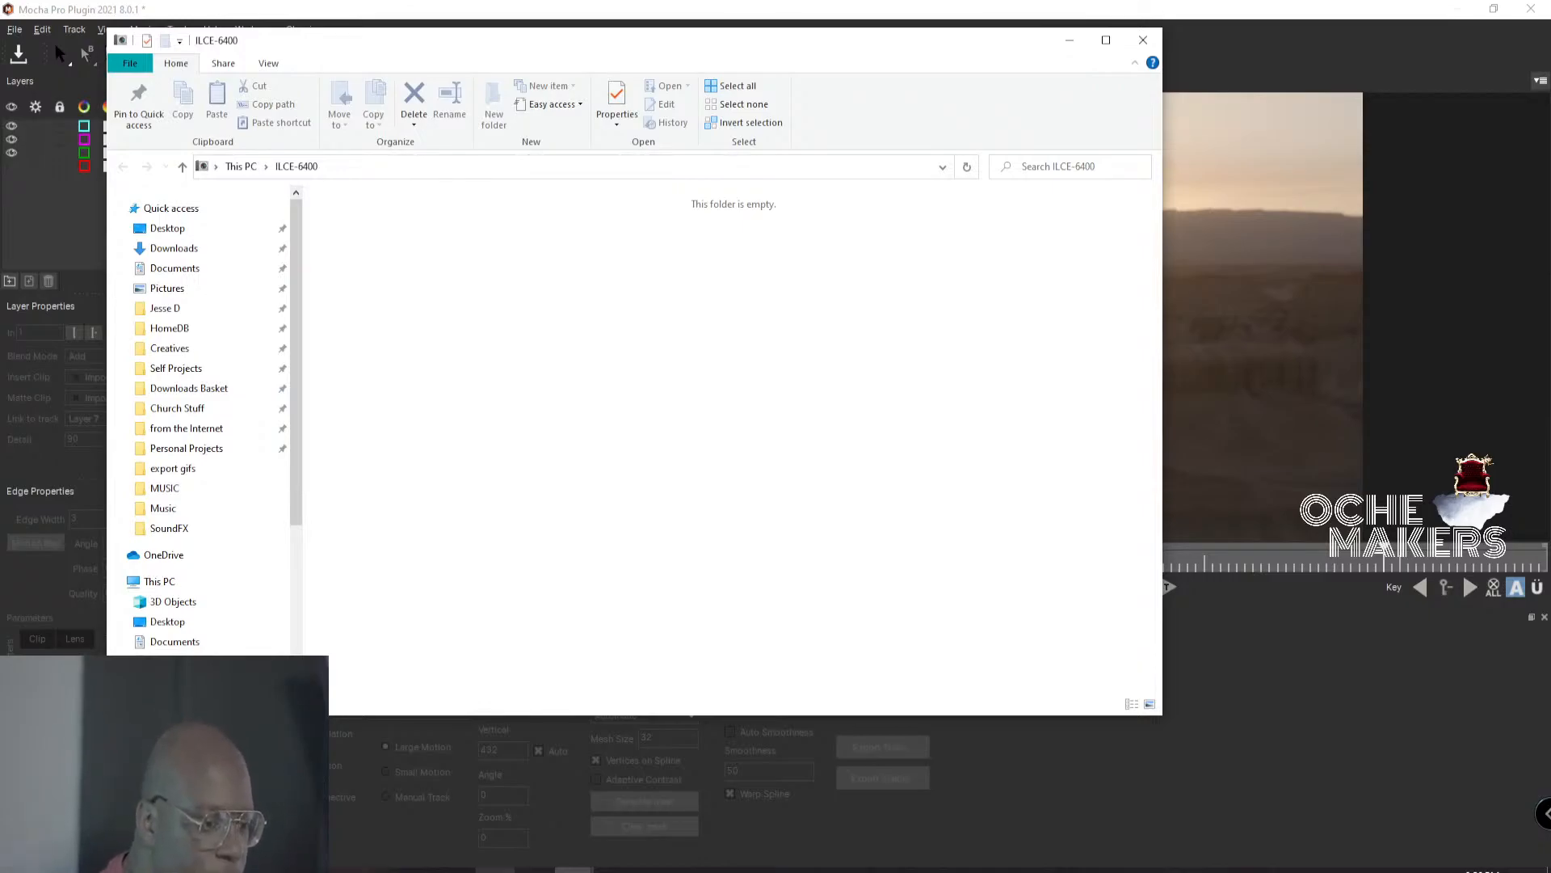
Close the empty ILCE-6400 folder window and copy the middle_hill_left_2 layer's shape data to the clipboard as Nuke v6.2+ Roto [Transform & Shape].
click(1144, 39)
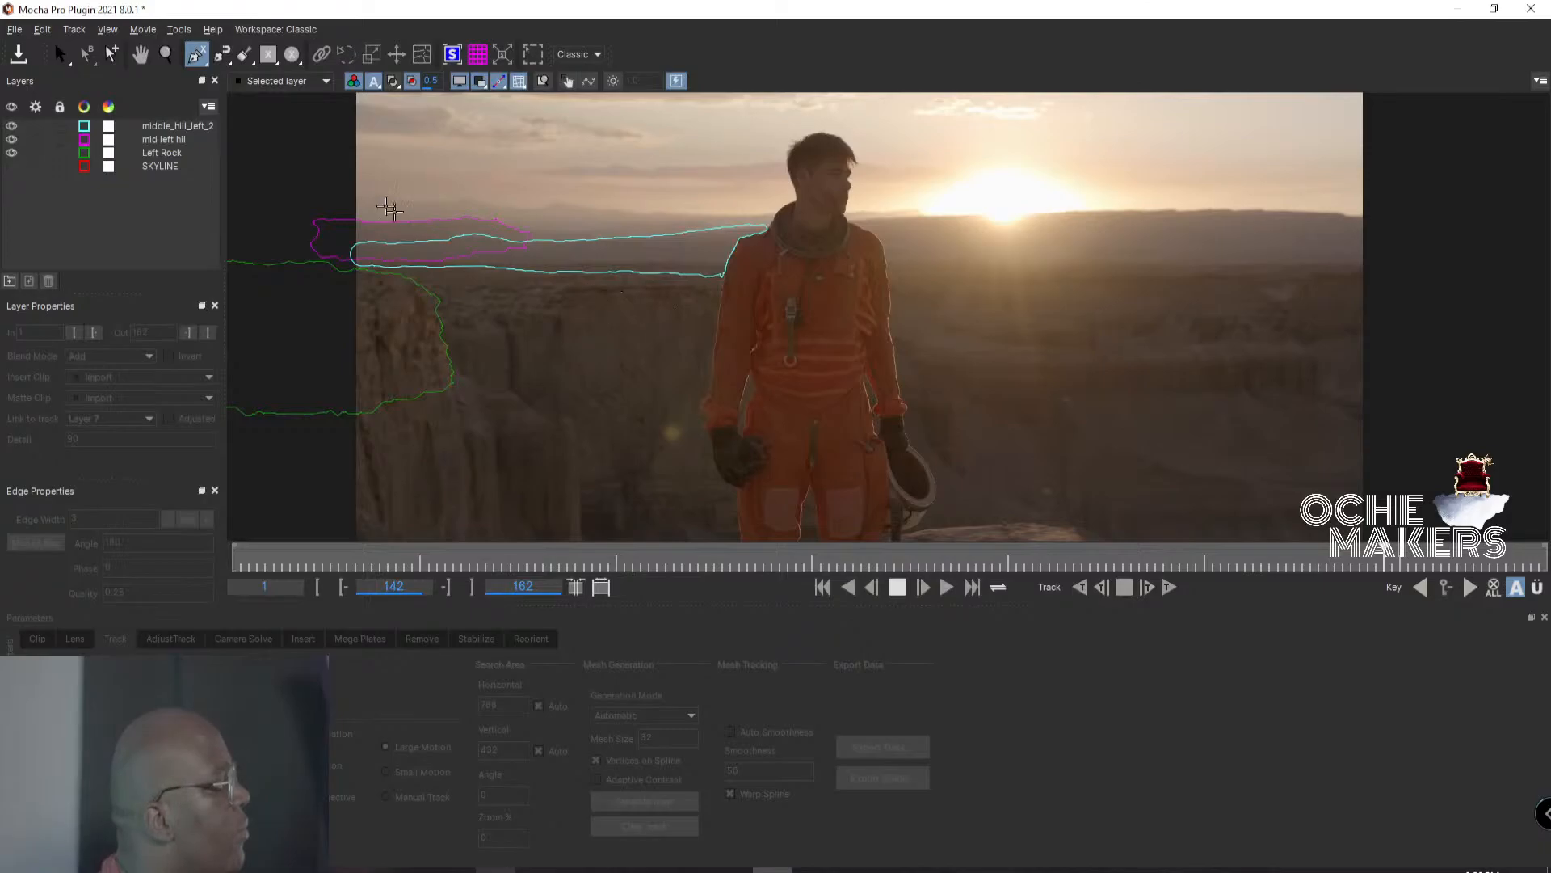
click(189, 125)
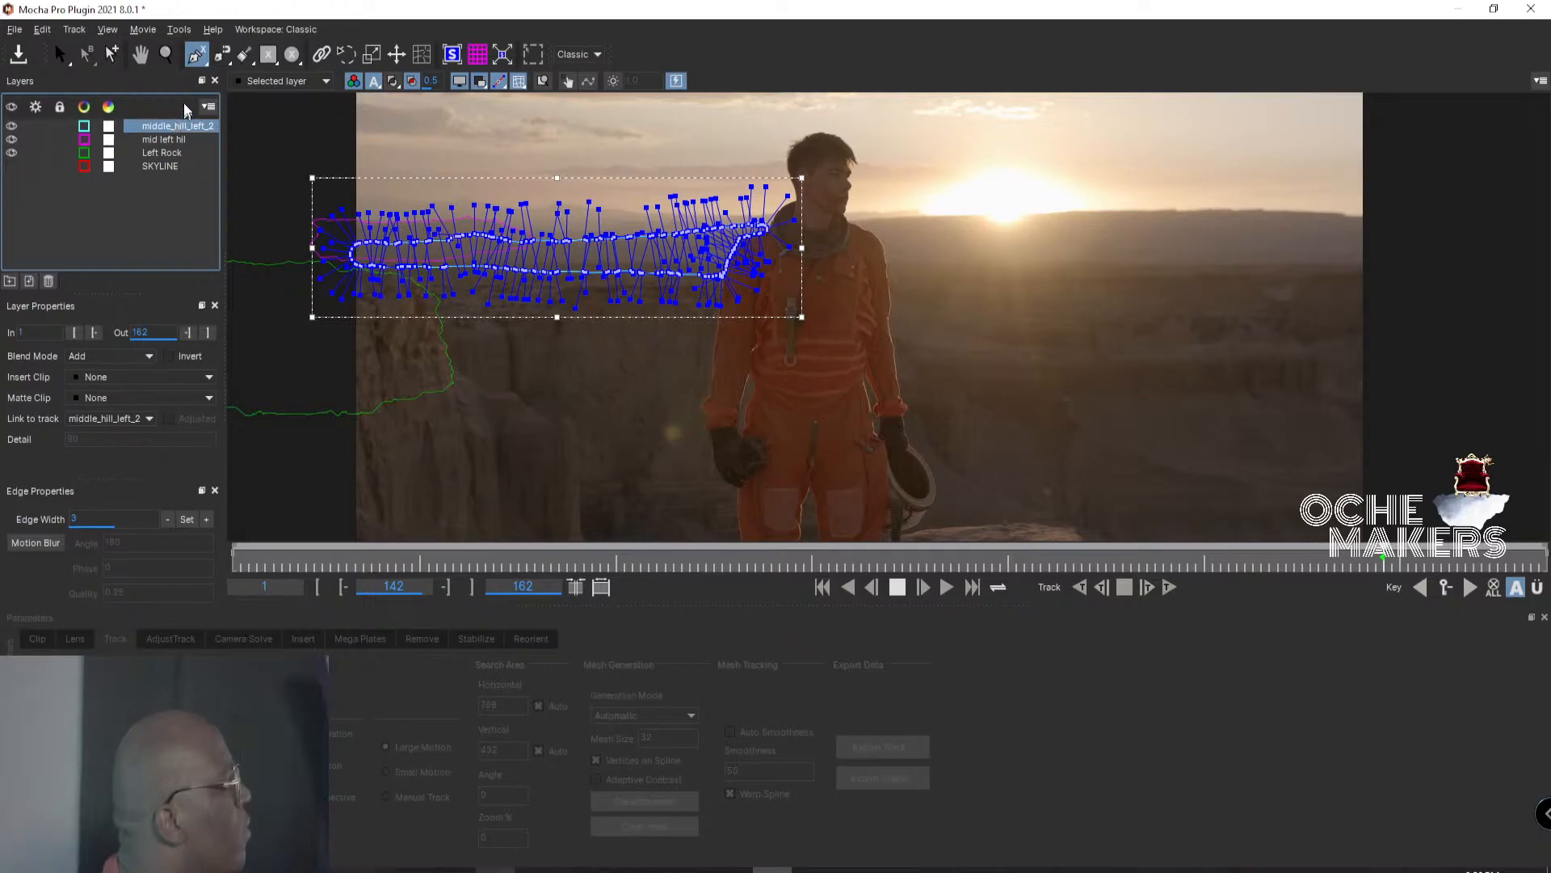
click(58, 55)
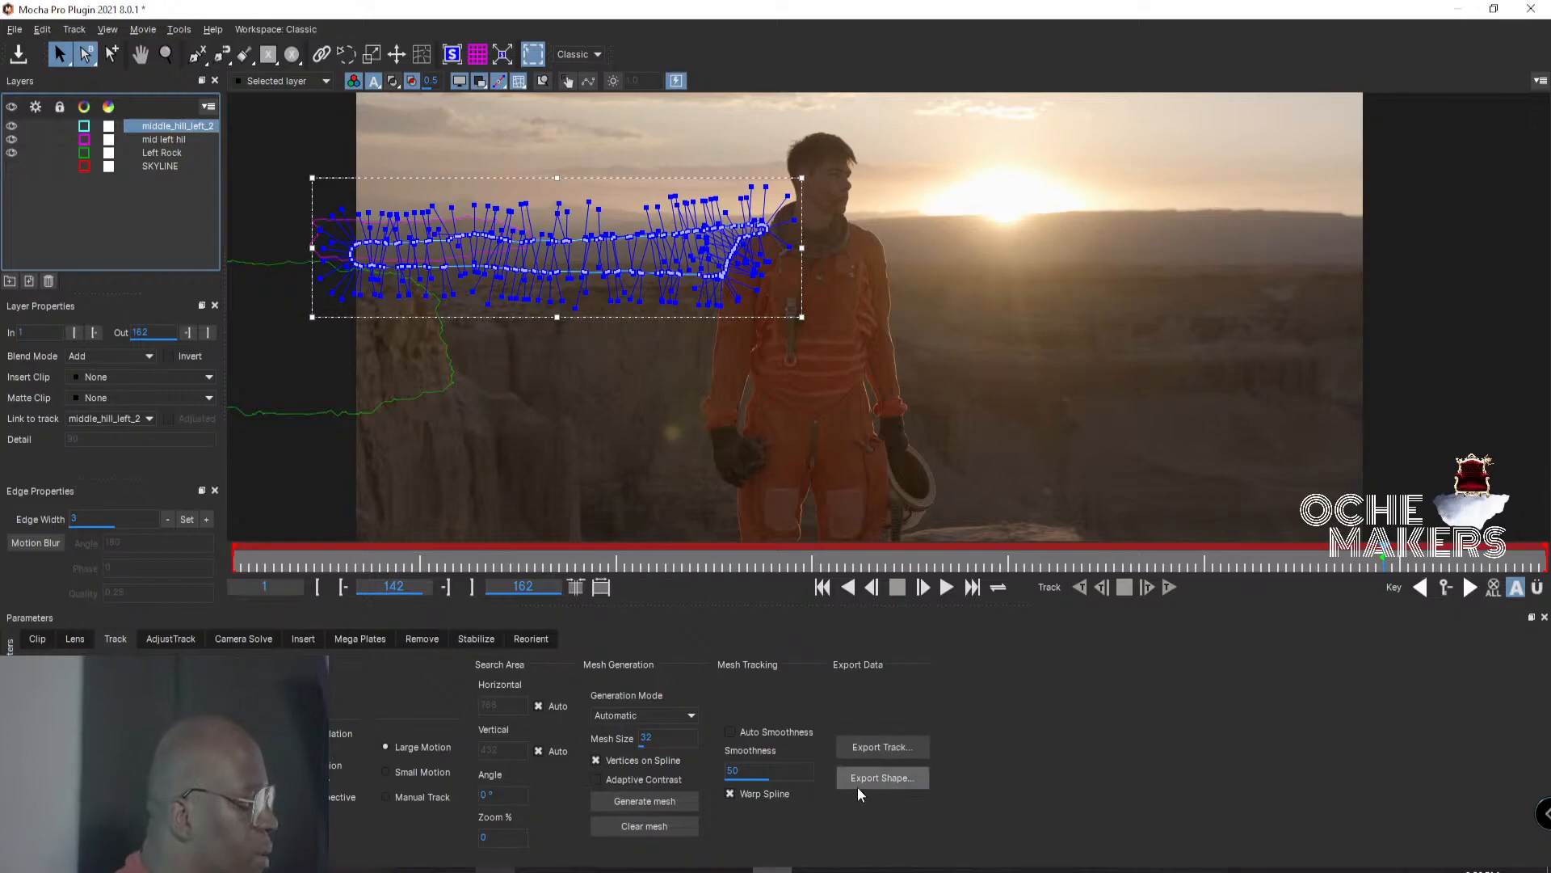
click(884, 779)
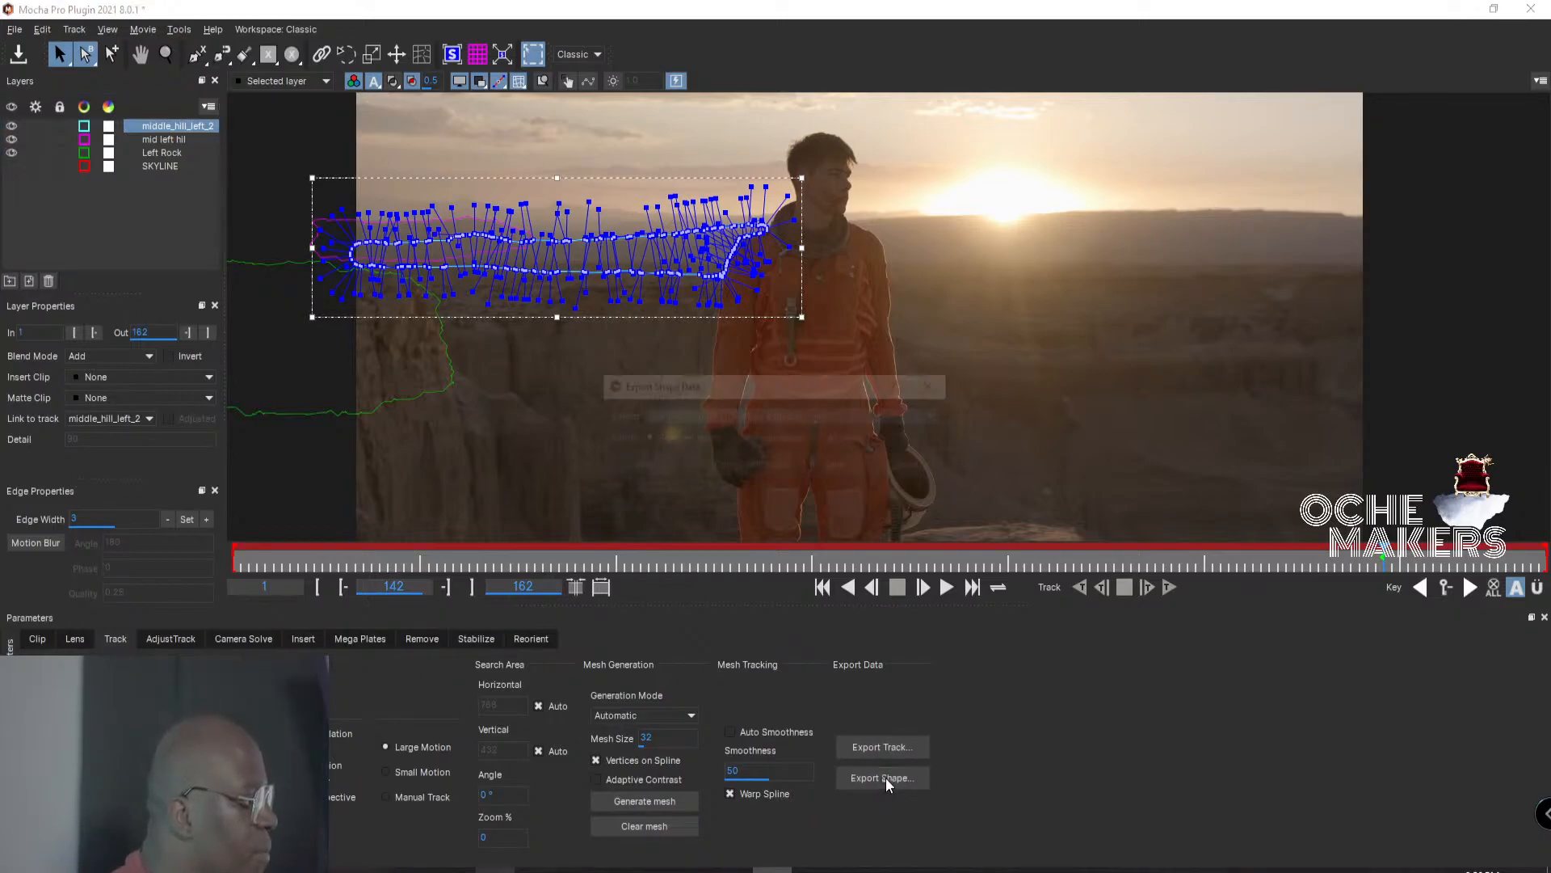
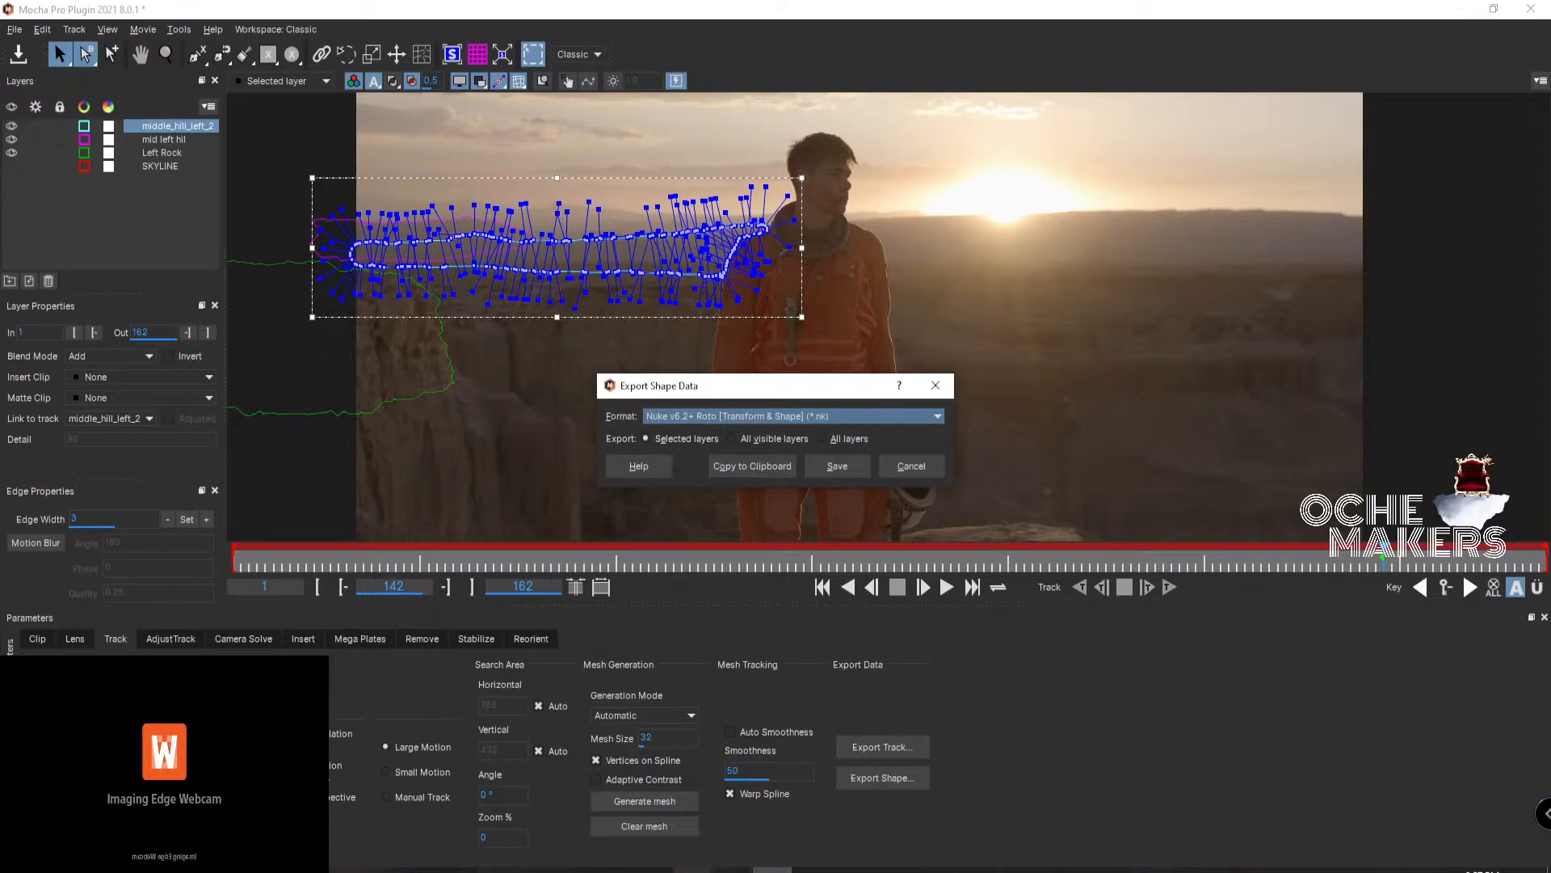
mouse_move(694, 869)
click(743, 464)
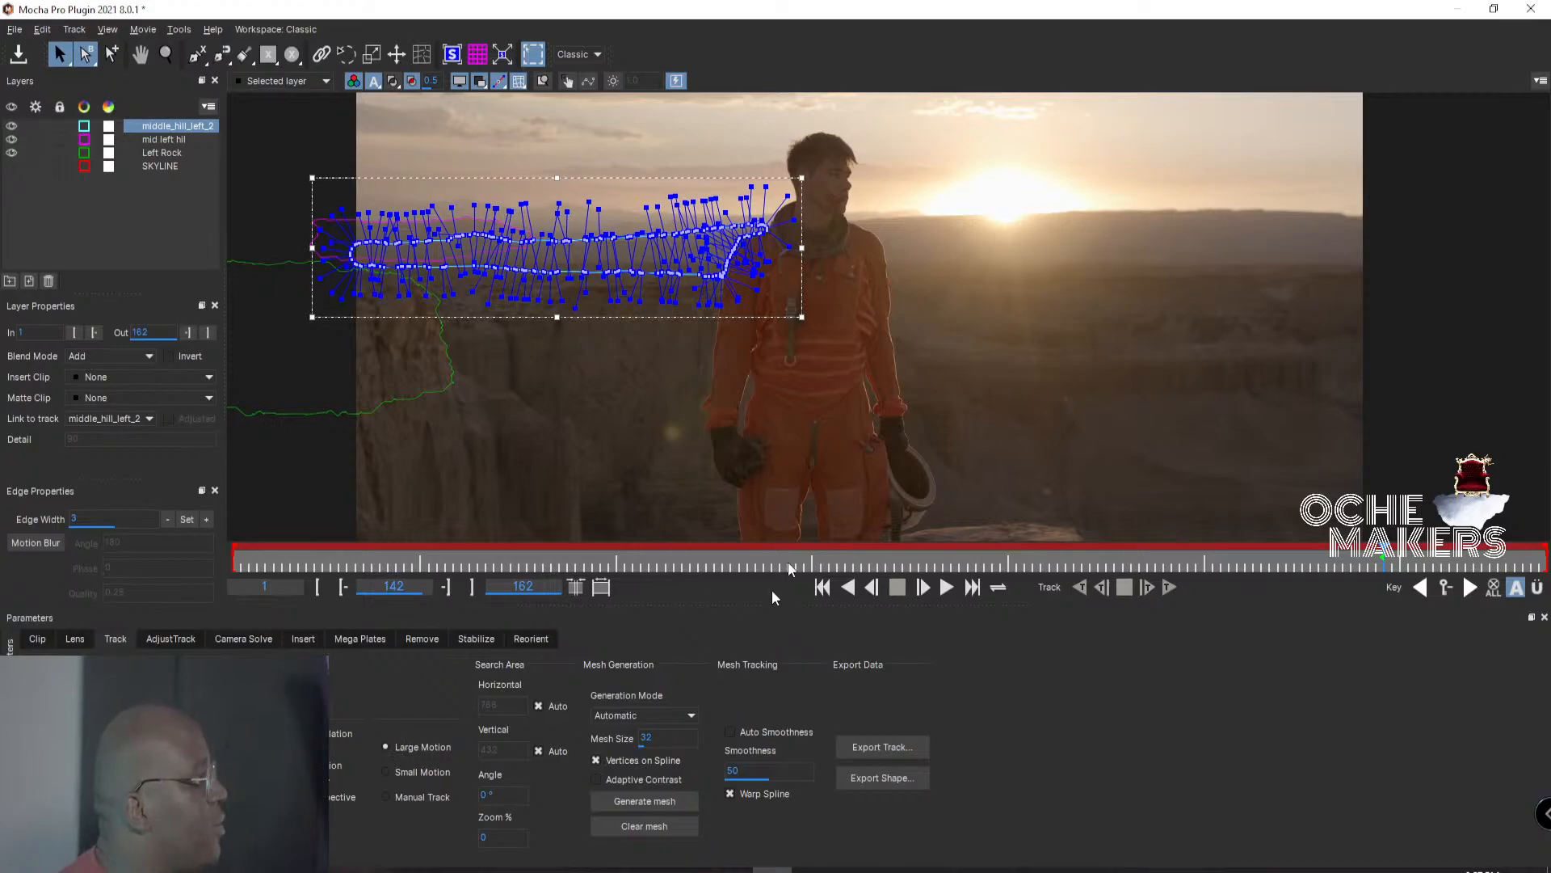
Close the Mocha Pro plugin with its project changes saved, then dismiss the ILCE-6400 folder window over NukeStudio.
click(1535, 11)
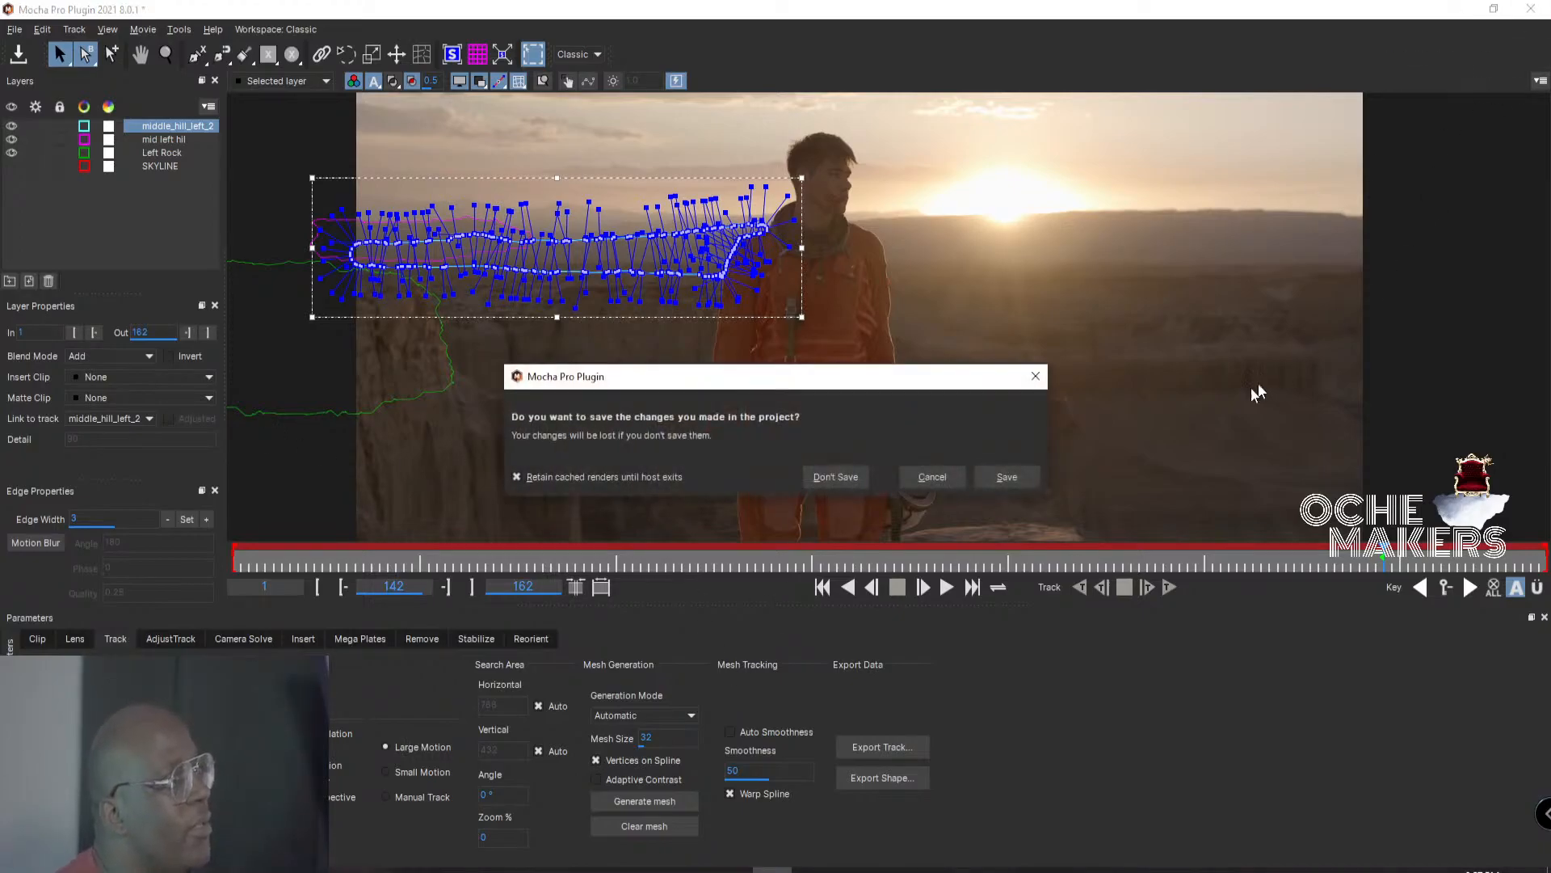
click(991, 479)
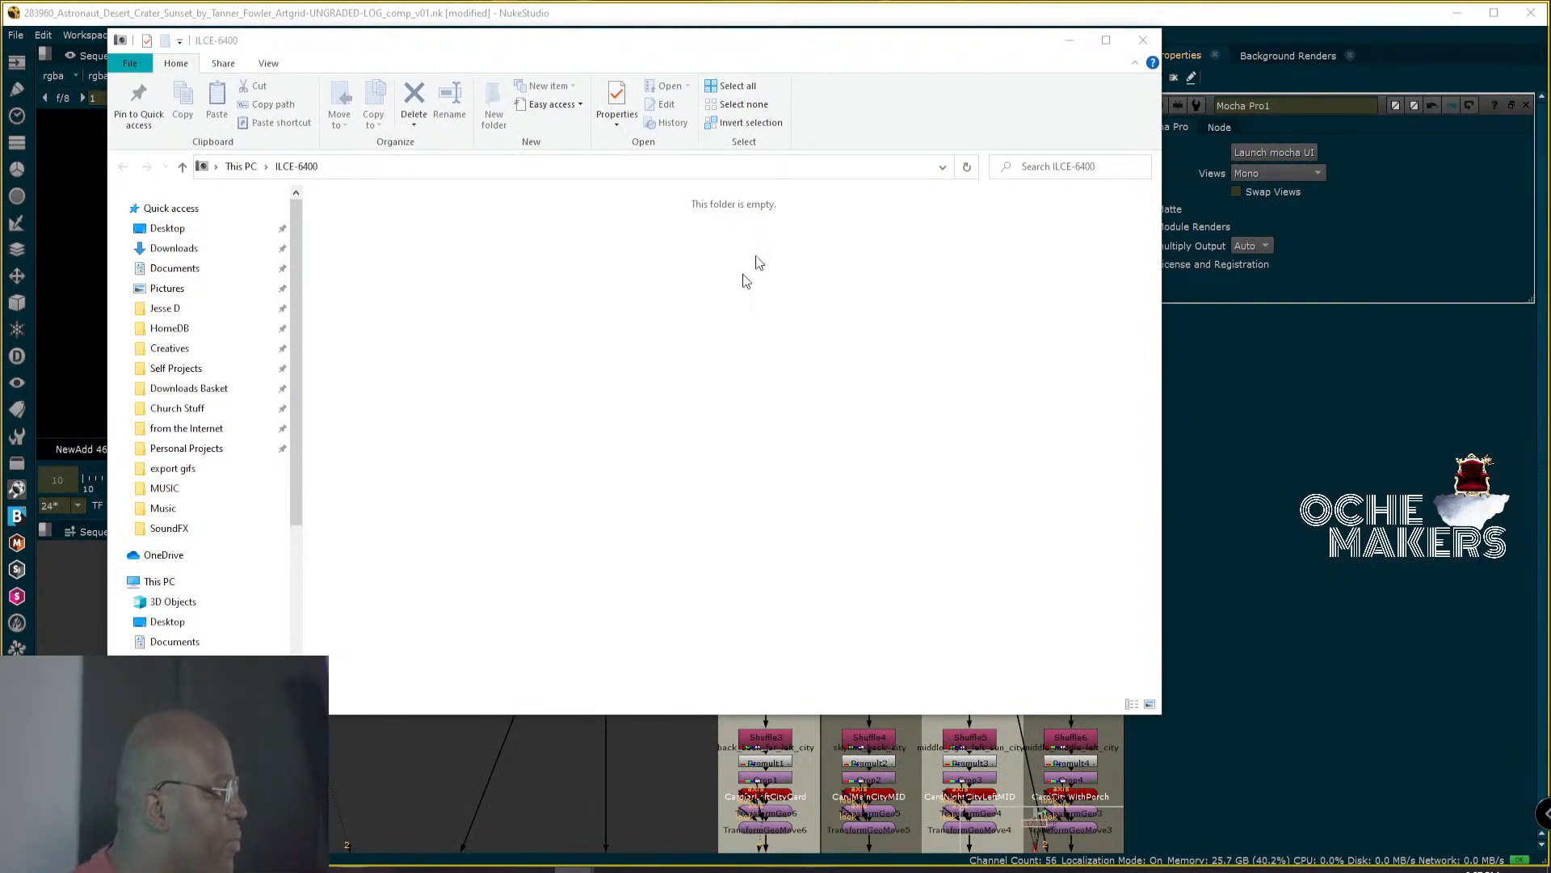
click(1144, 40)
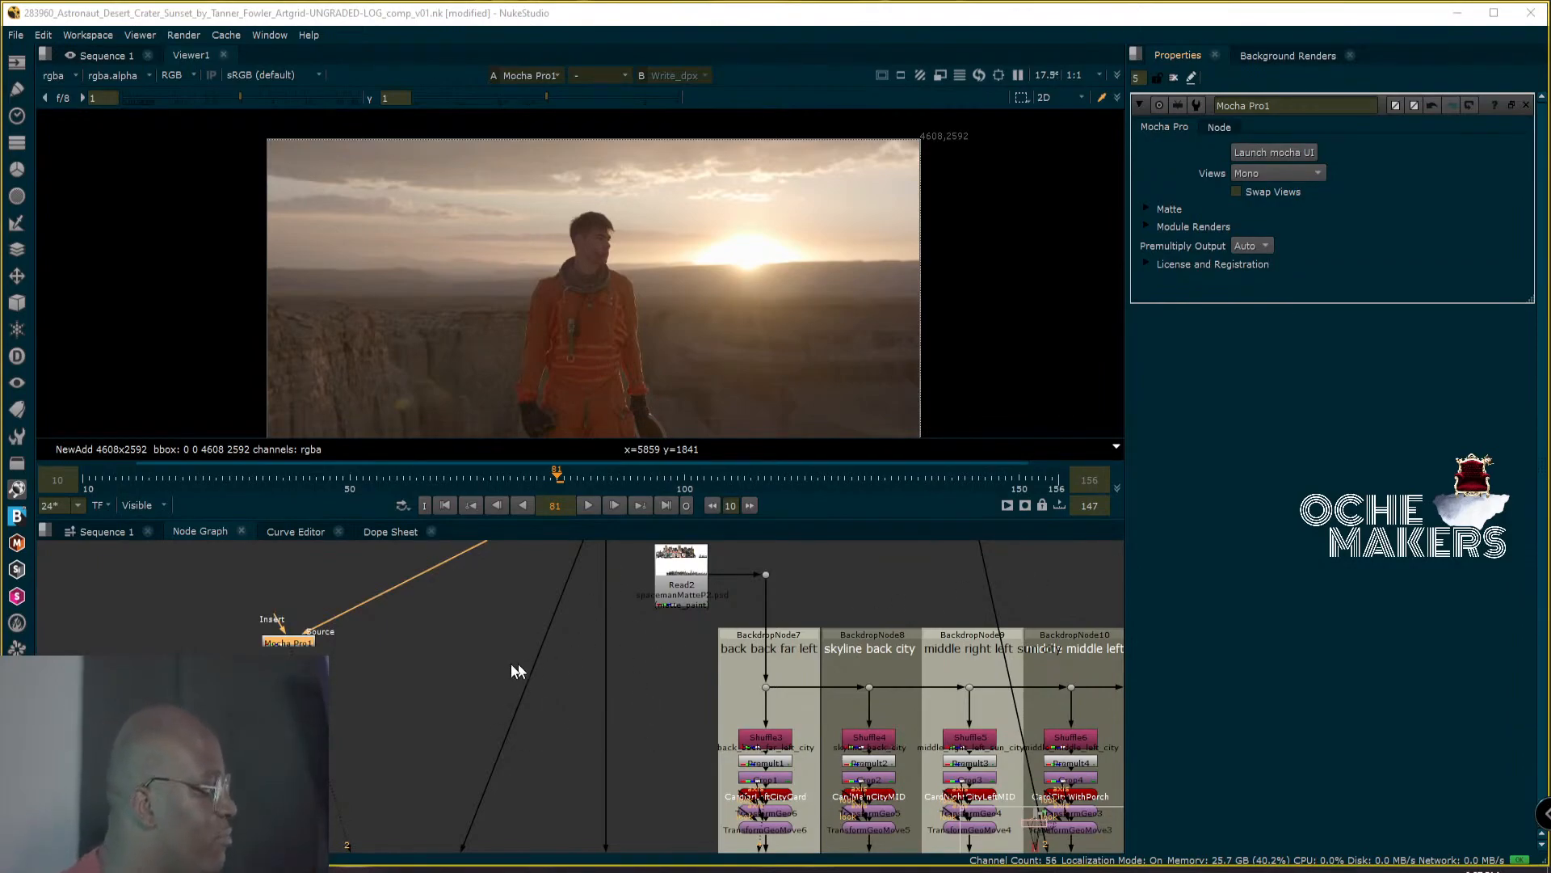
Examine the roto nodes feeding the merge's mask beside Scene1 and the whole Mocha Pro1 plate in the viewer.
middle_drag(517, 669, 333, 664)
scroll(333, 664, down, 1)
middle_drag(551, 693, 476, 543)
scroll(475, 545, down, 1)
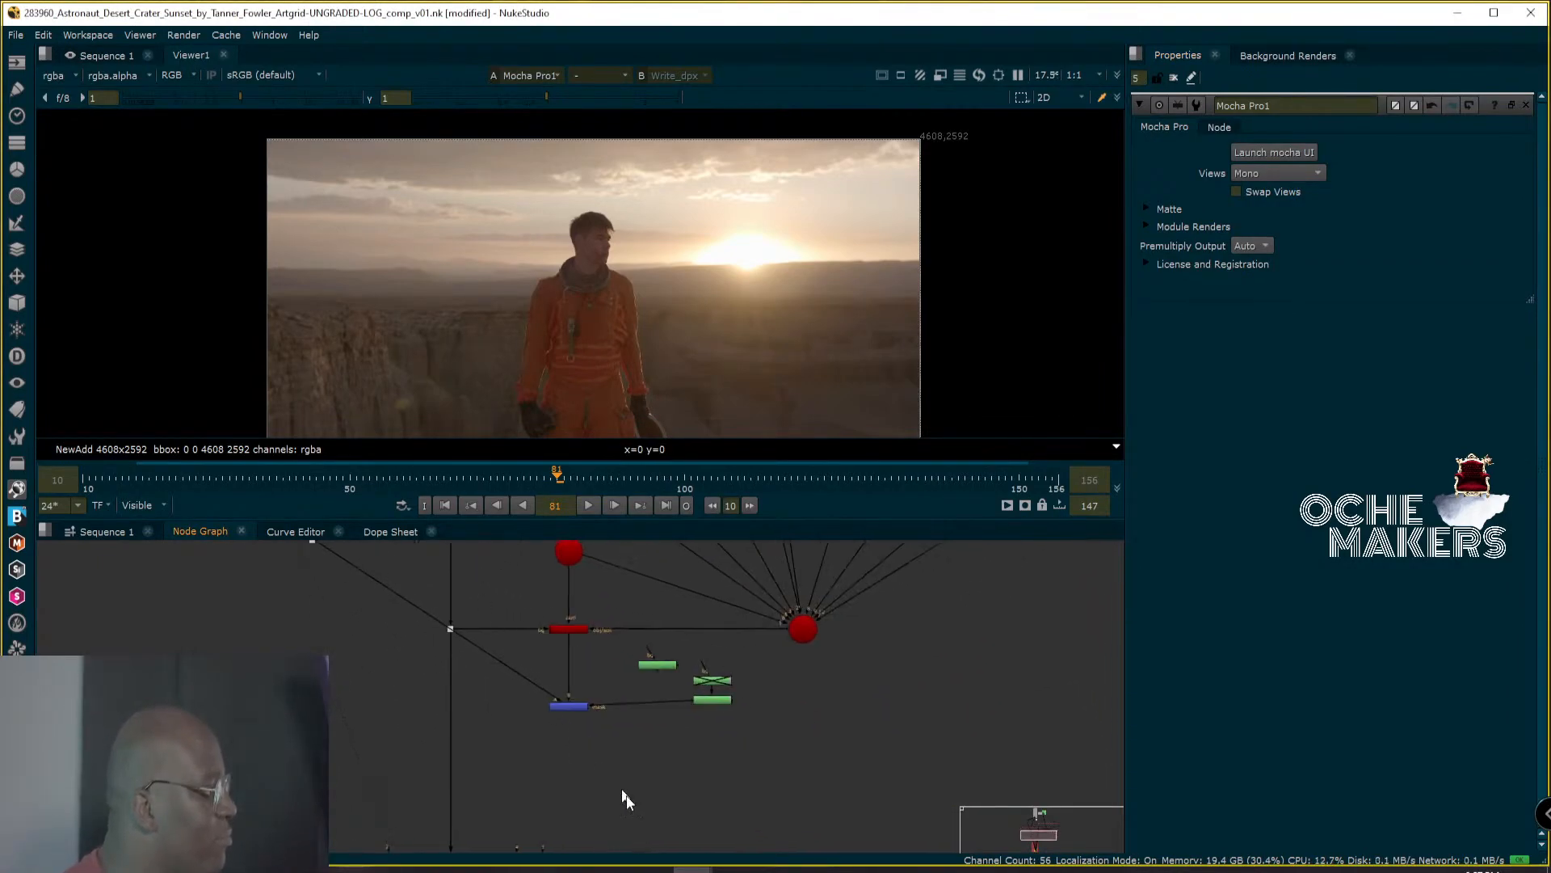
middle_drag(717, 773, 623, 776)
scroll(658, 751, up, 3)
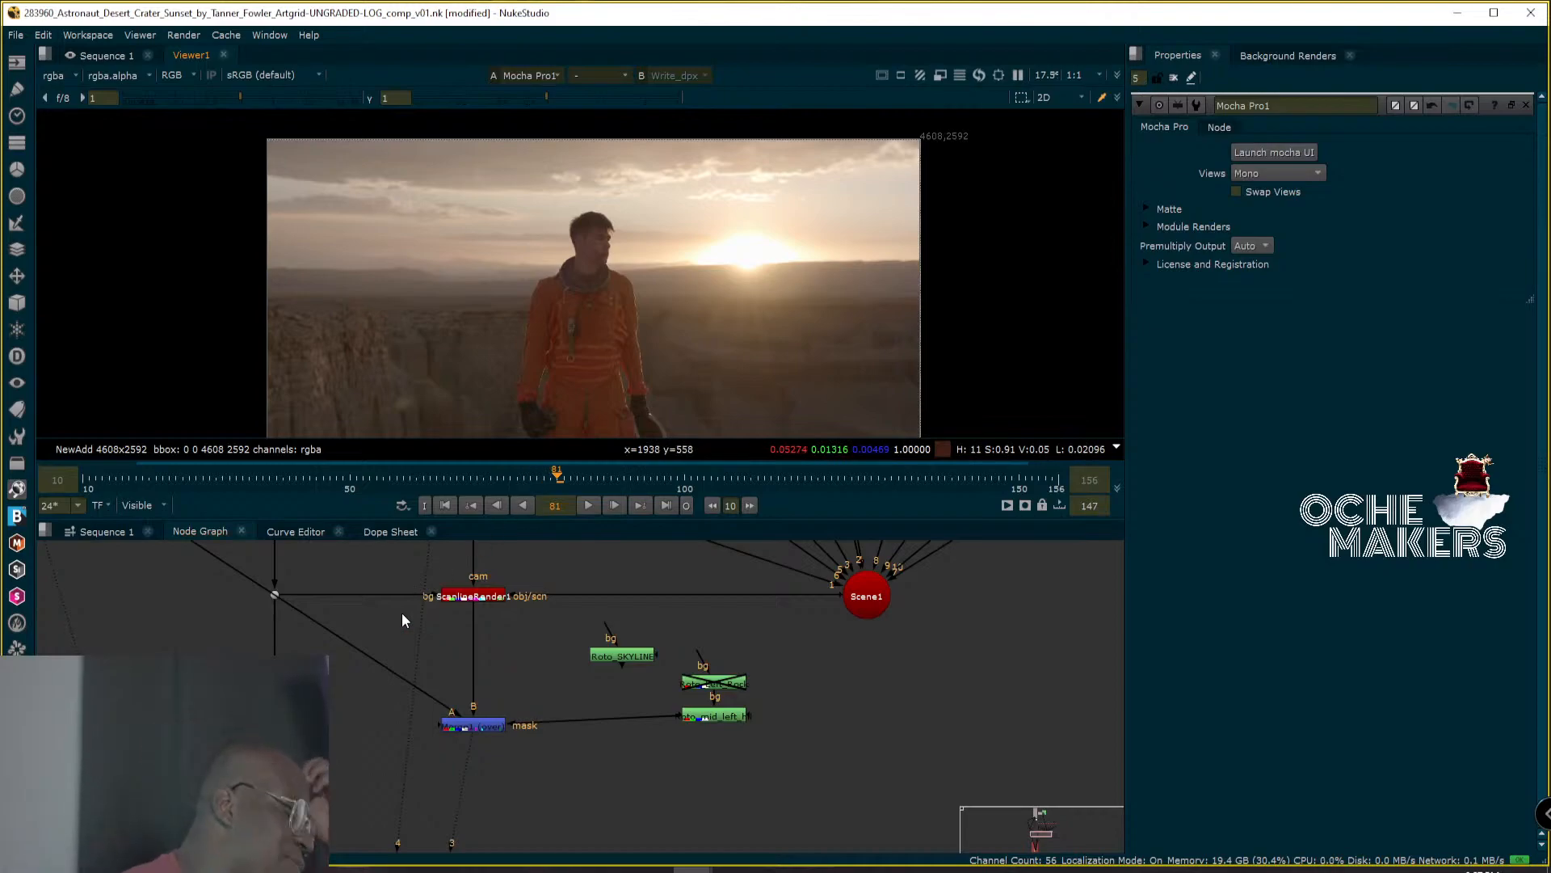
scroll(535, 310, down, 3)
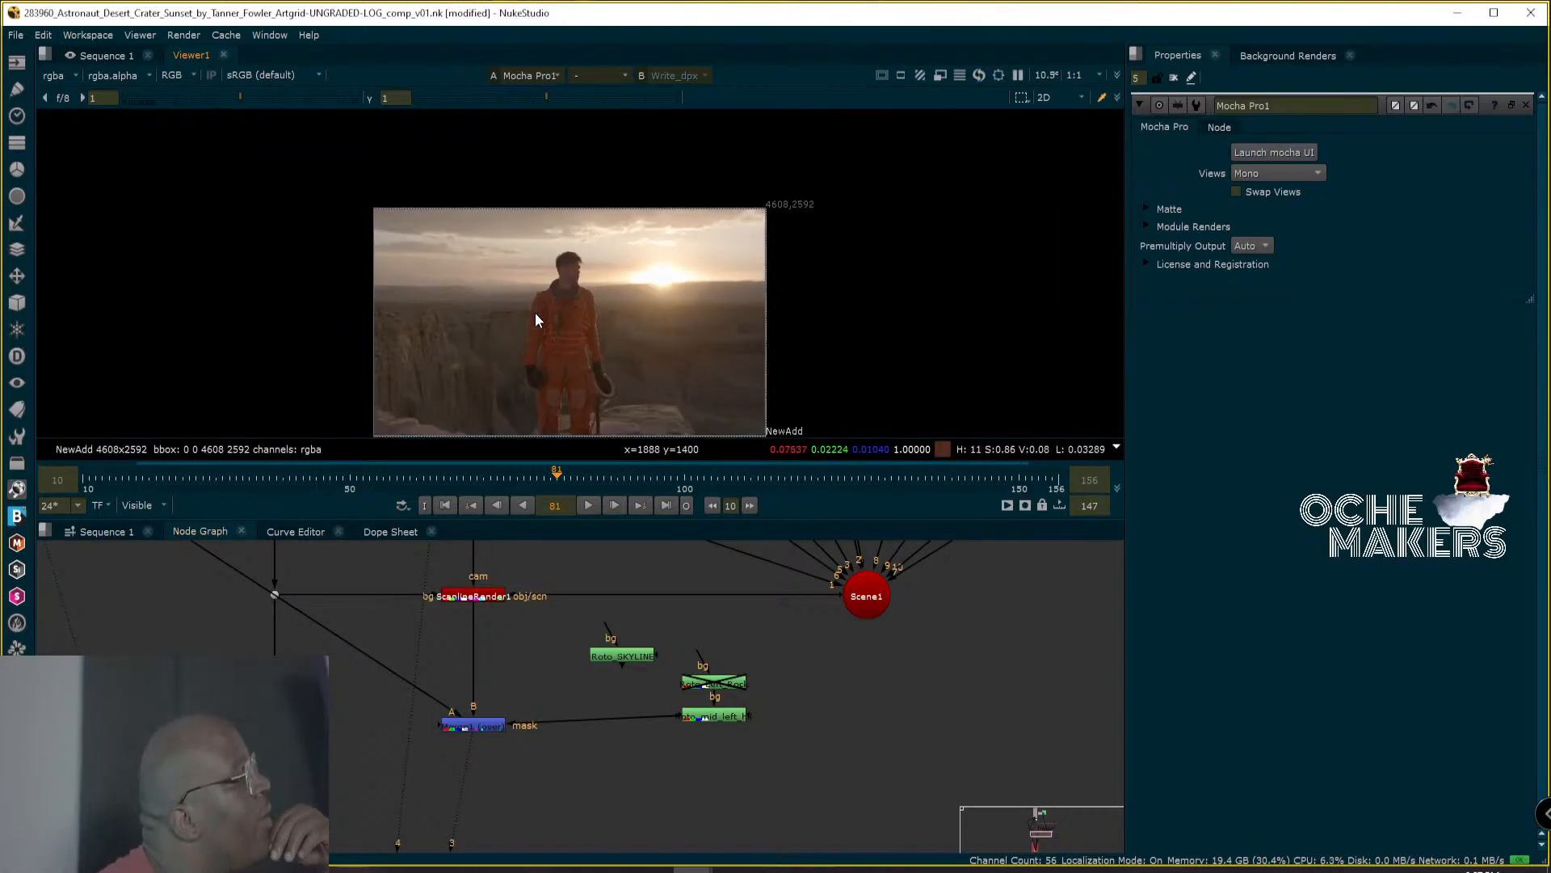
middle_drag(535, 312, 528, 253)
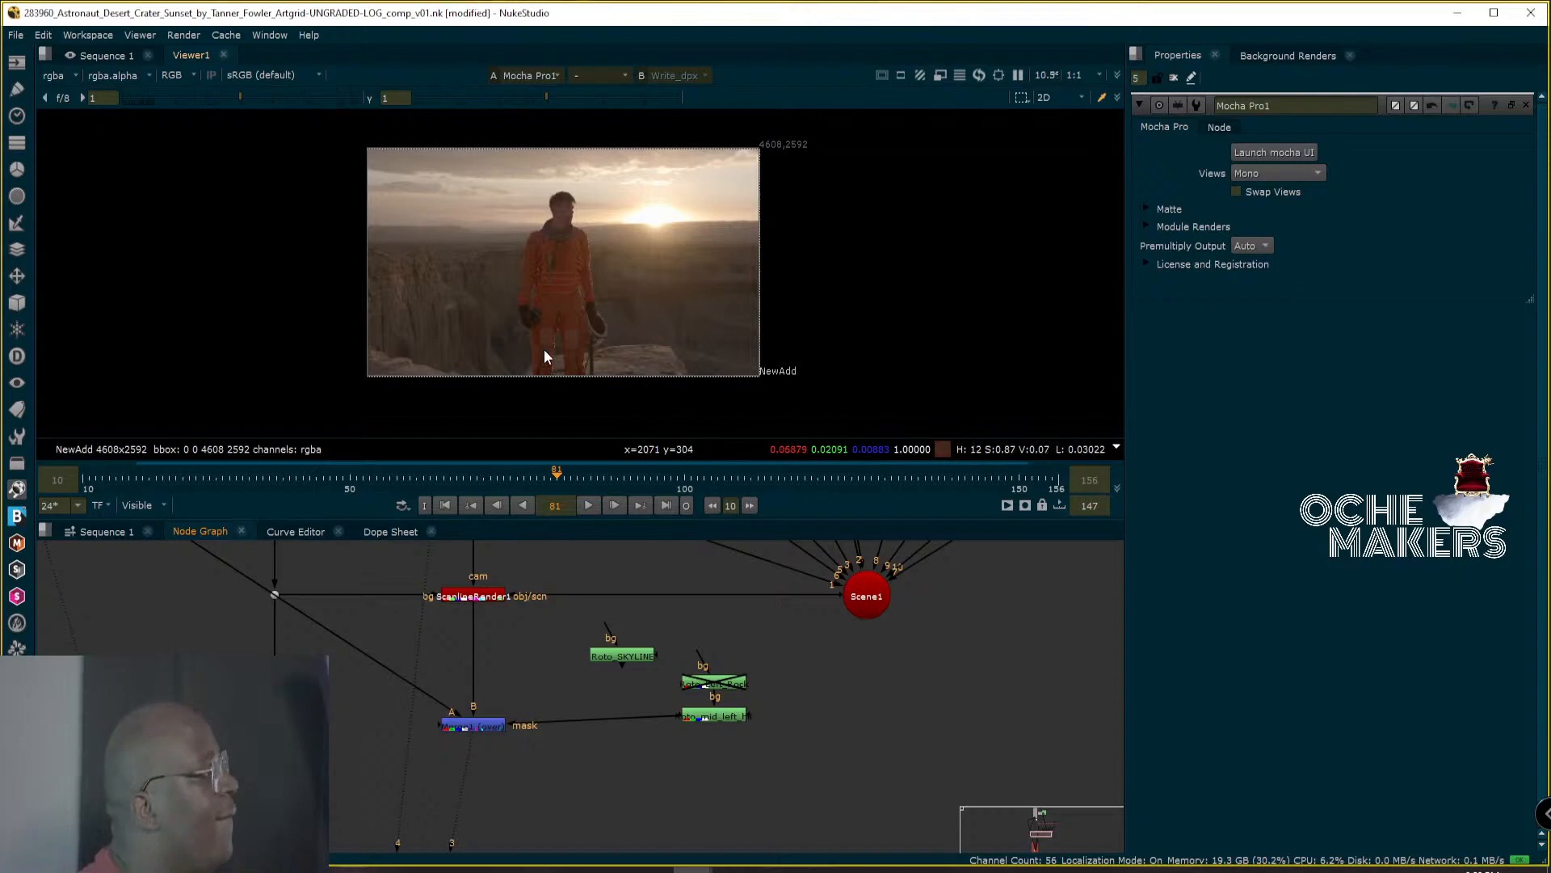
mouse_move(525, 312)
middle_down()
mouse_move(677, 348)
mouse_move(538, 299)
middle_up()
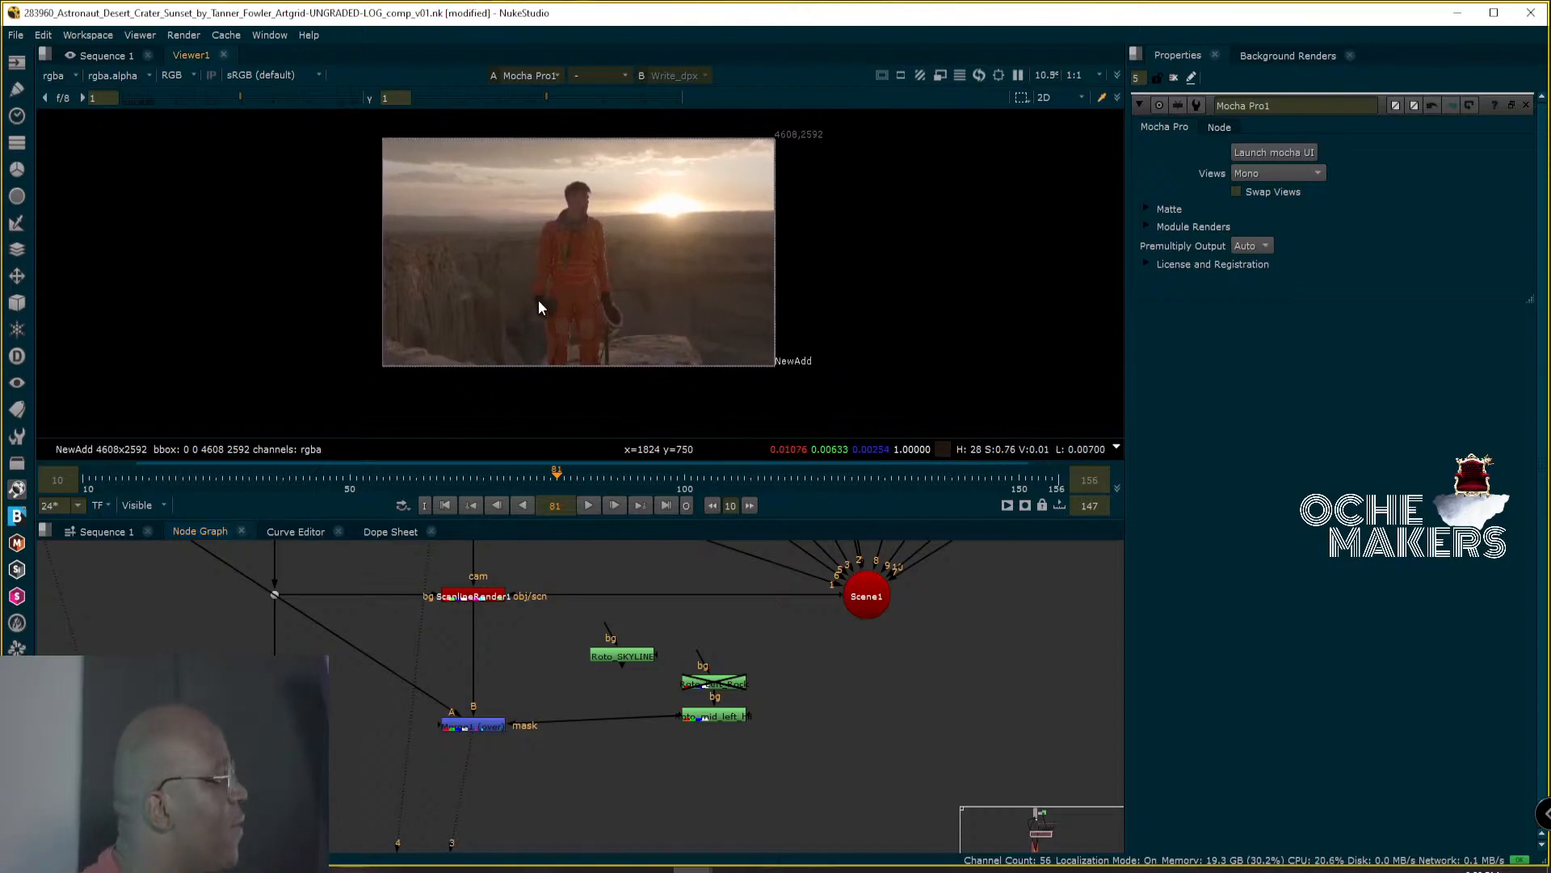
Nudge the merge node below ScanlineRender1 slightly aside and play the Mocha Pro1 output forward to frame 90 to review the hills.
mouse_move(497, 727)
mouse_down()
mouse_move(499, 715)
mouse_move(517, 724)
mouse_up()
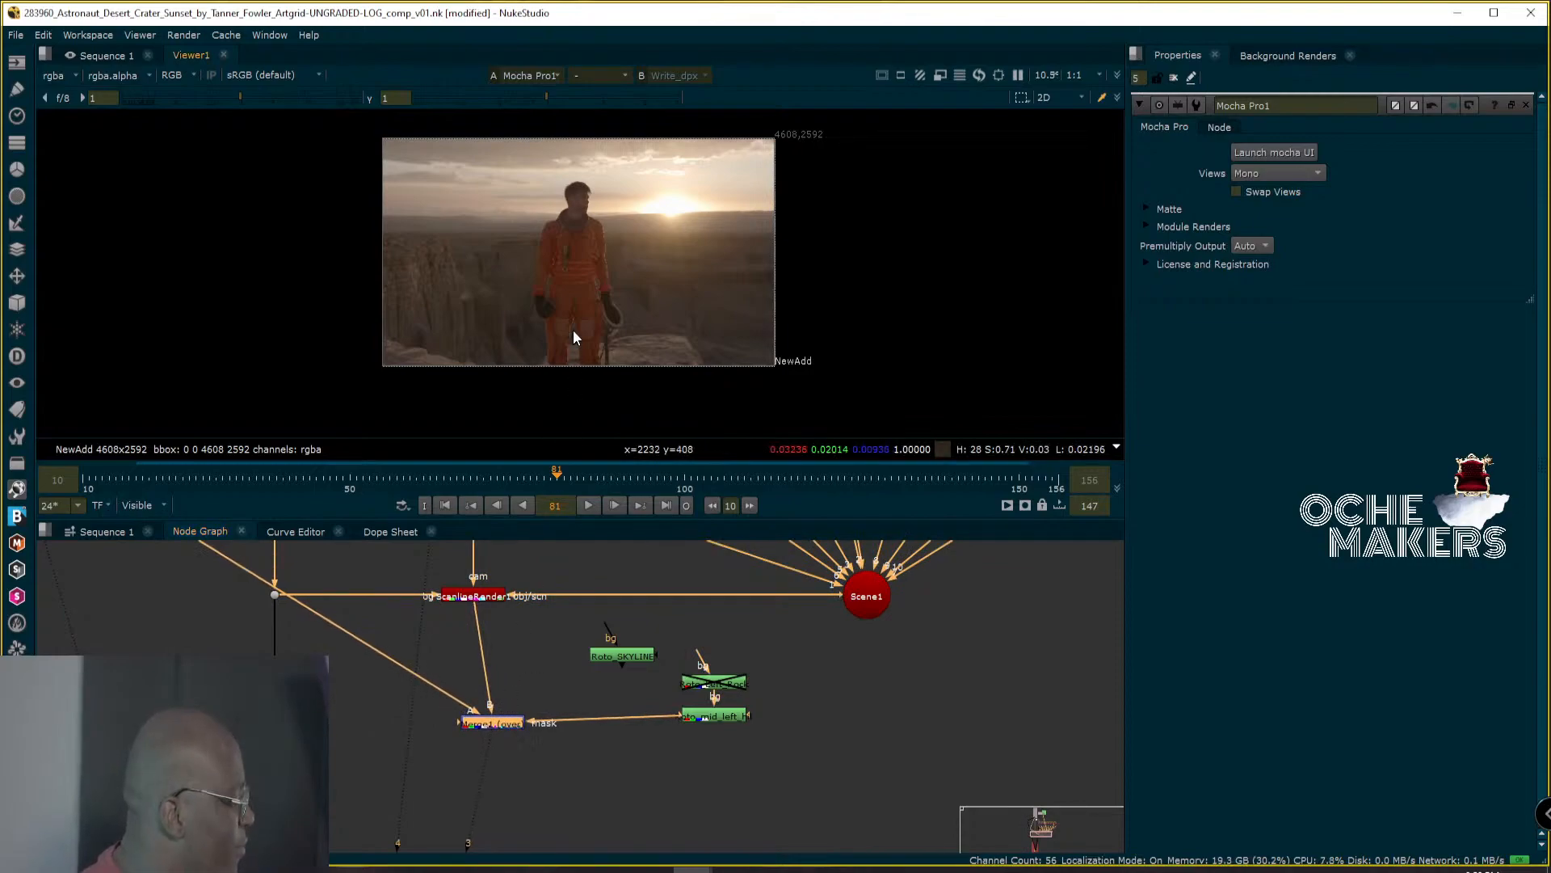
click(558, 728)
click(585, 502)
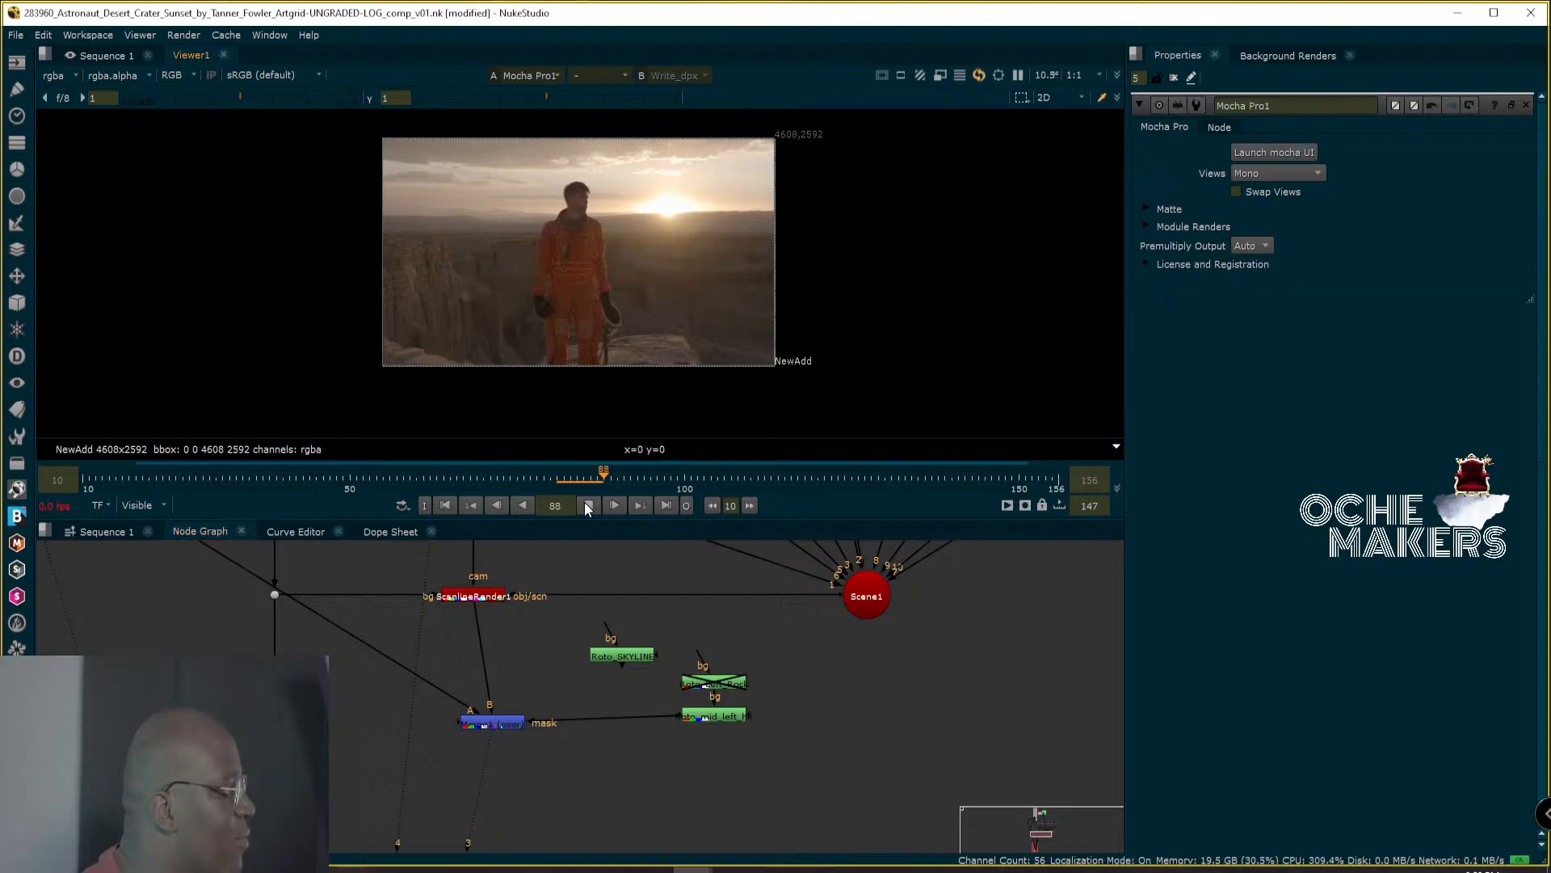
mouse_move(541, 251)
middle_down()
mouse_move(515, 337)
mouse_move(536, 259)
middle_up()
scroll(531, 270, up, 2)
scroll(530, 270, up, 1)
scroll(495, 172, down, 2)
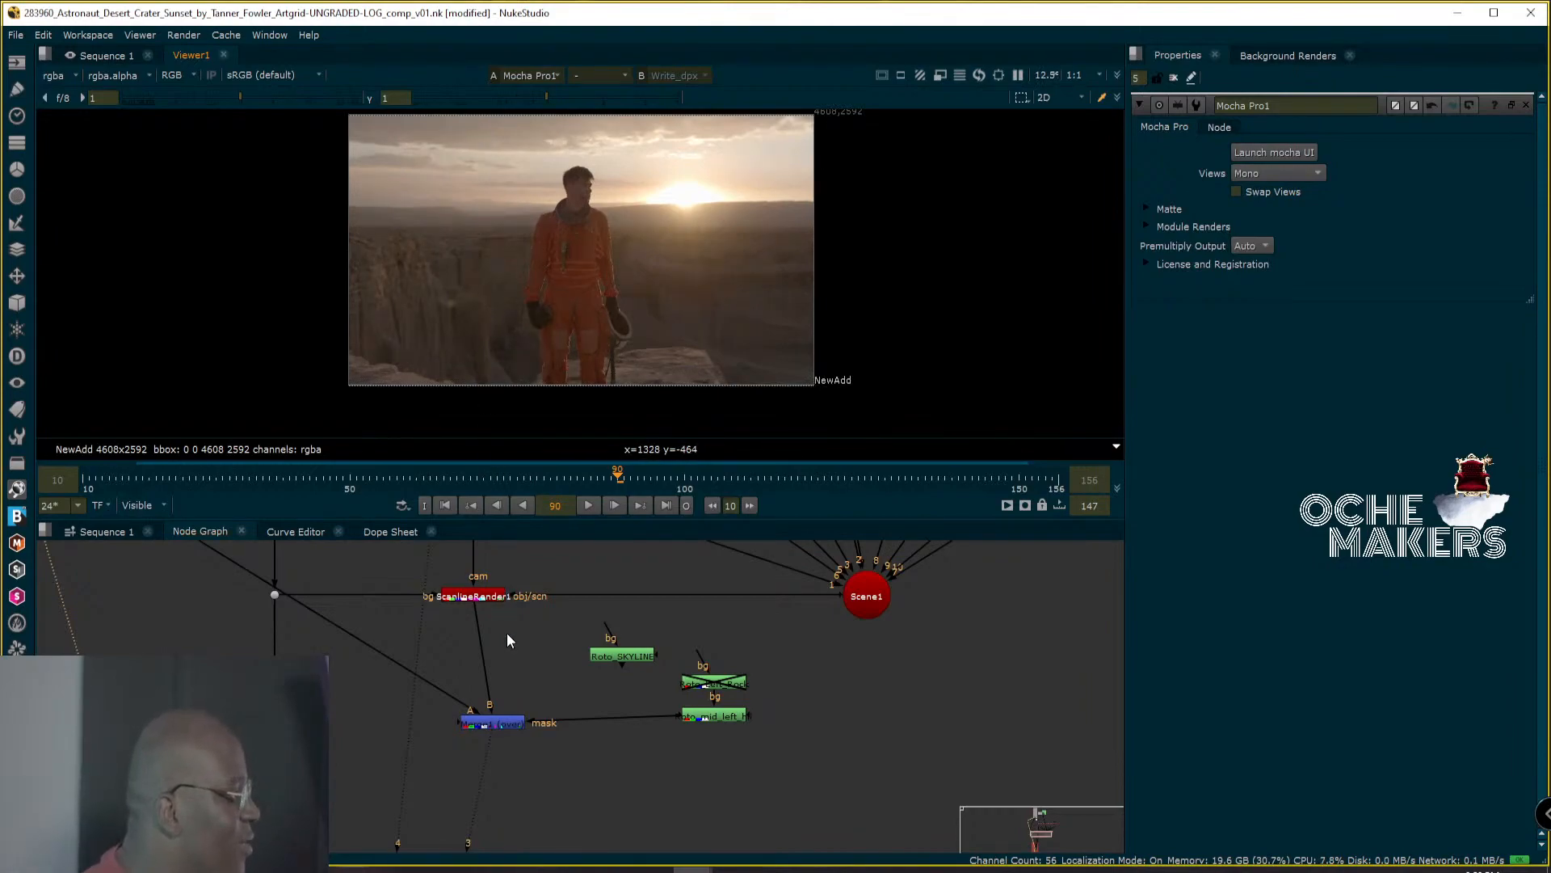
middle_drag(632, 703, 764, 577)
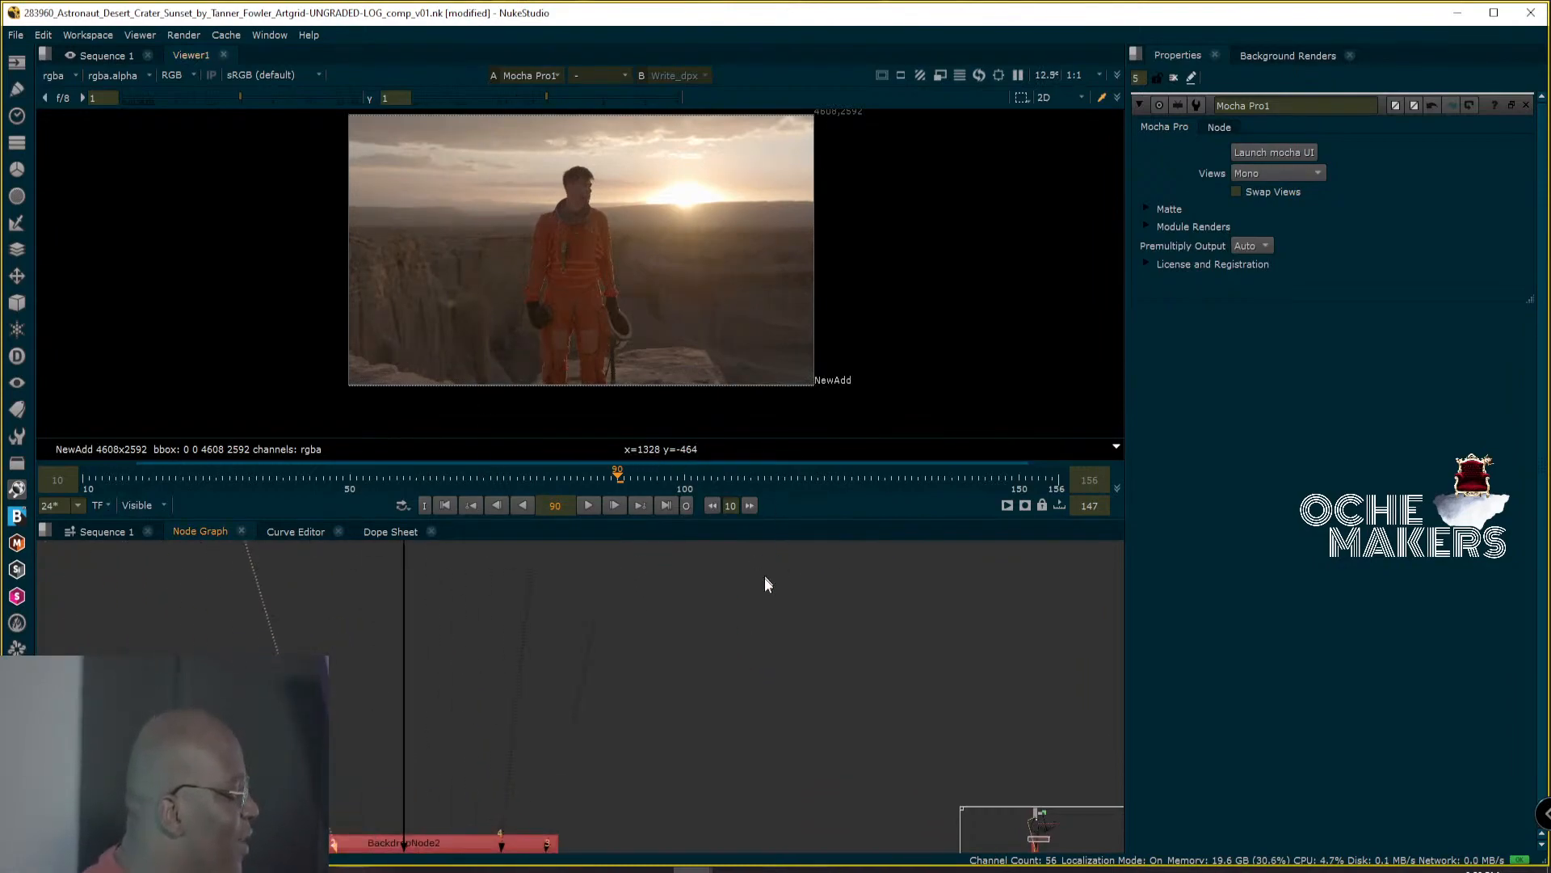
Close all open node properties and delete the Mocha Pro1 node from the node graph.
click(1173, 79)
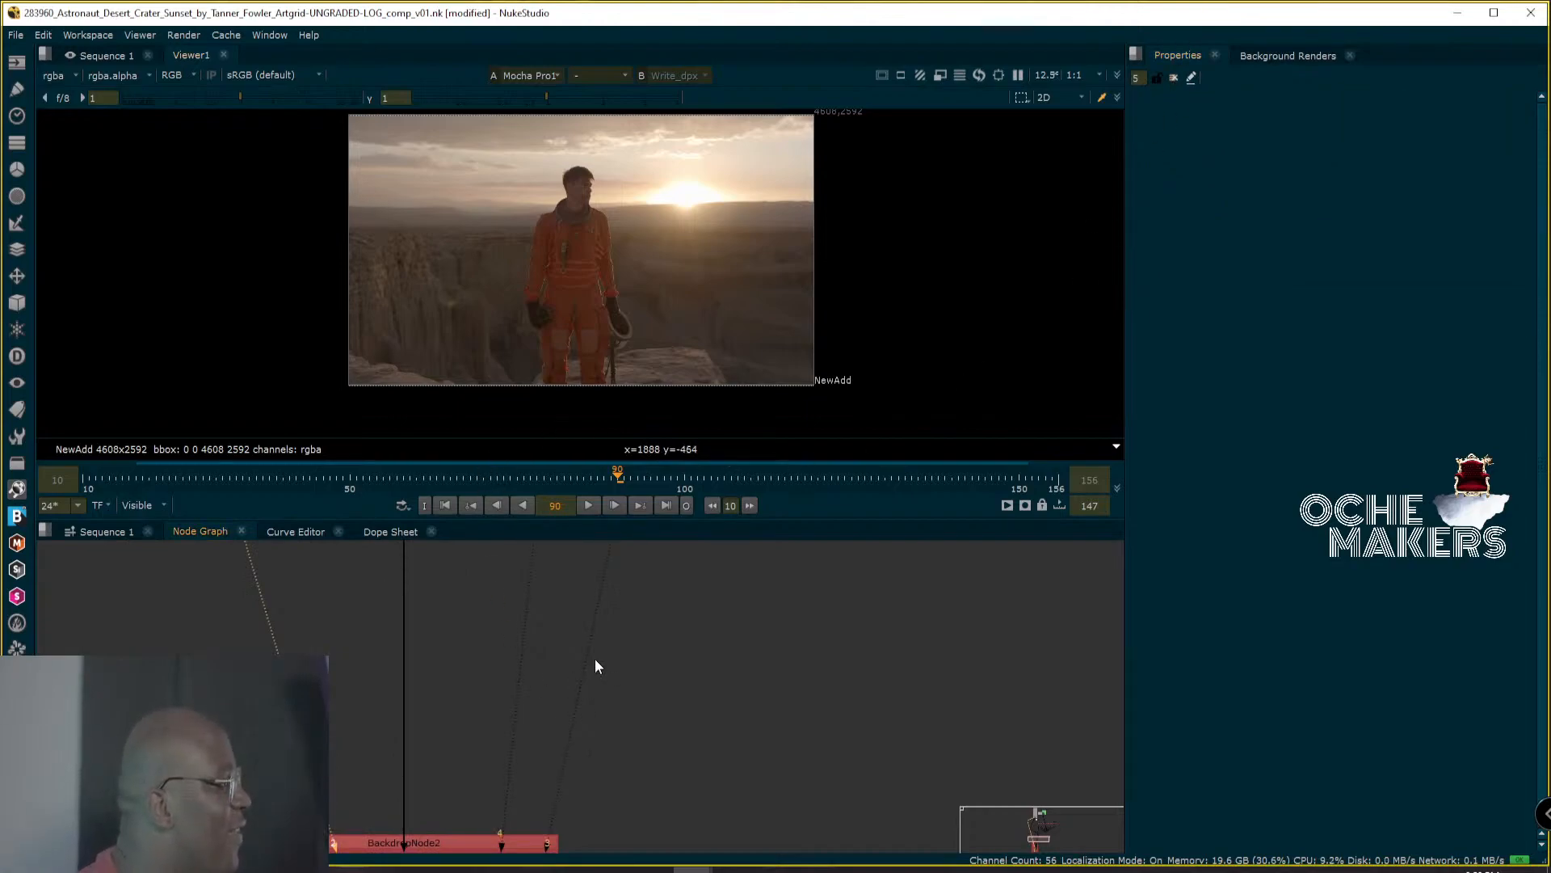
middle_drag(598, 666, 505, 826)
click(531, 725)
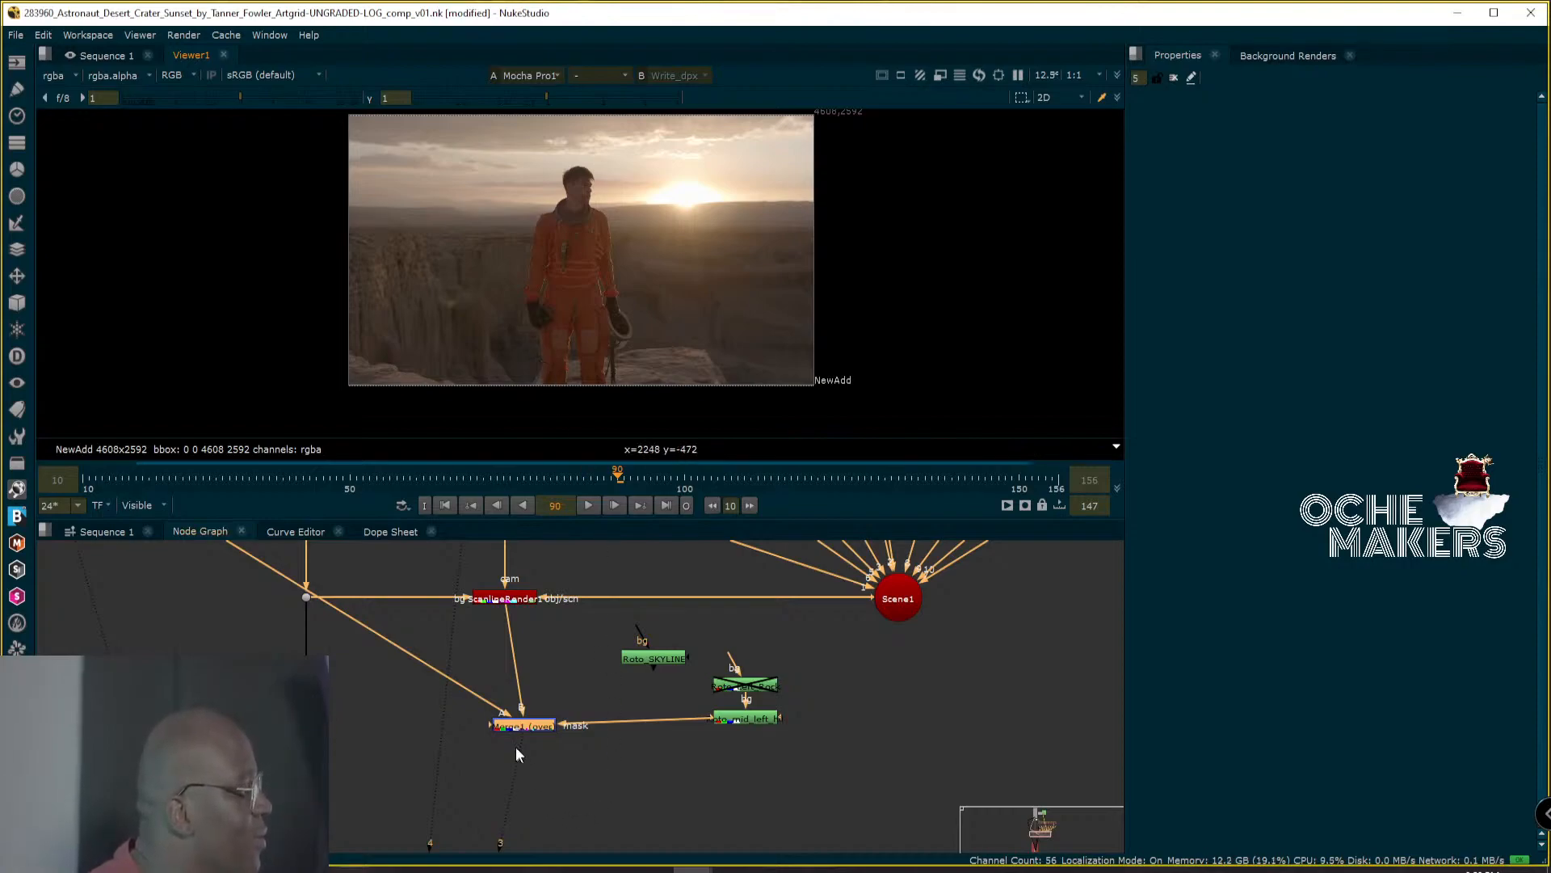
middle_drag(570, 635, 707, 850)
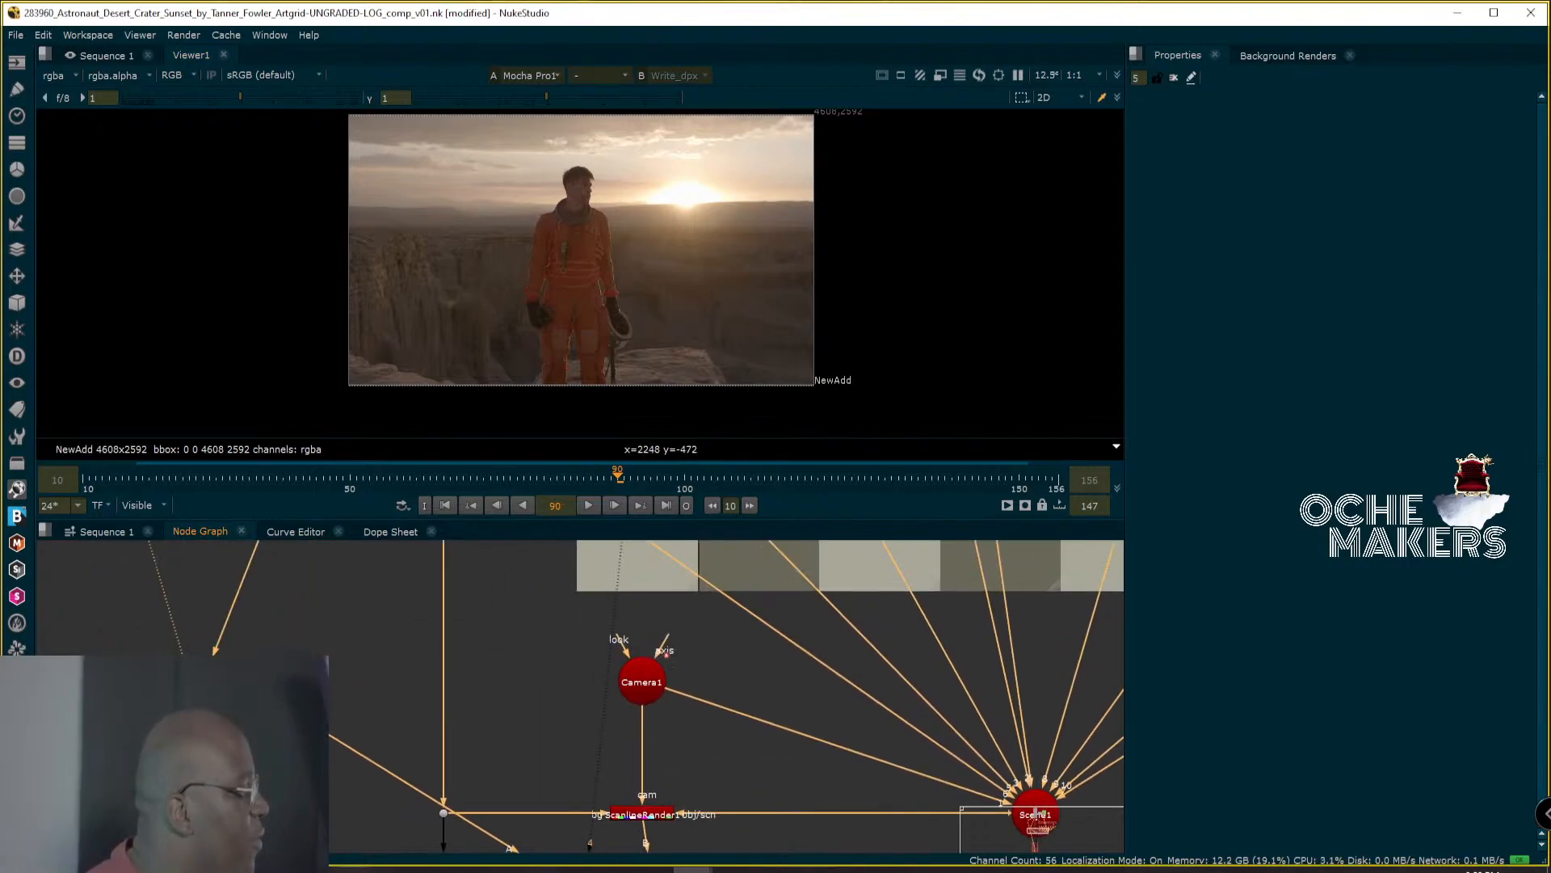
mouse_move(185, 625)
middle_down()
mouse_move(266, 823)
mouse_move(235, 818)
middle_up()
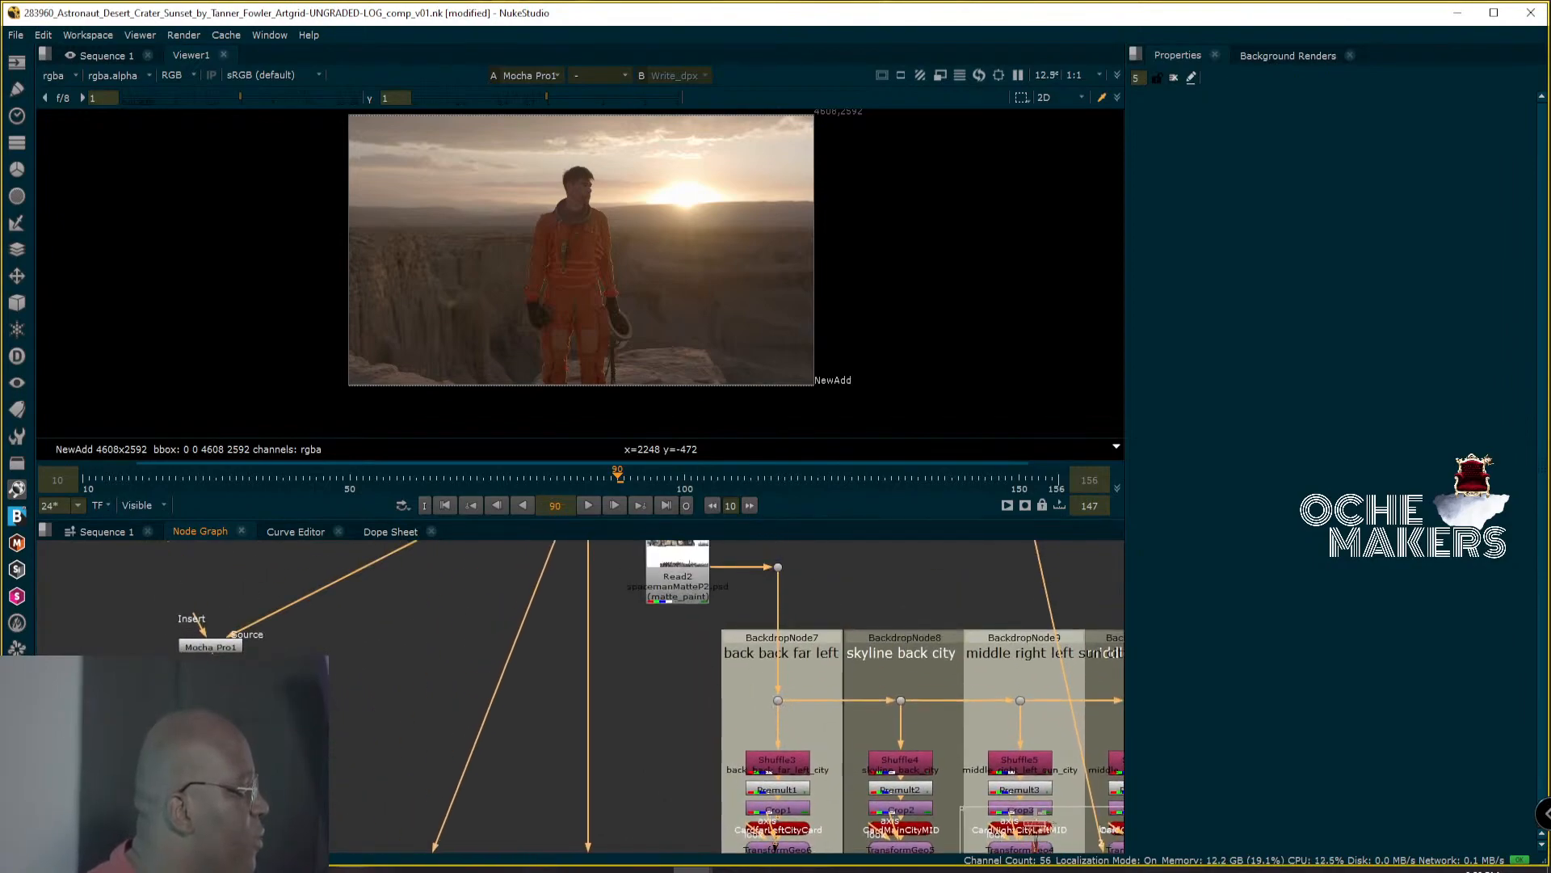
key(d)
Return to the merge node below ScanlineRender1 and line it up level with the roto node feeding its mask.
middle_drag(290, 758, 253, 598)
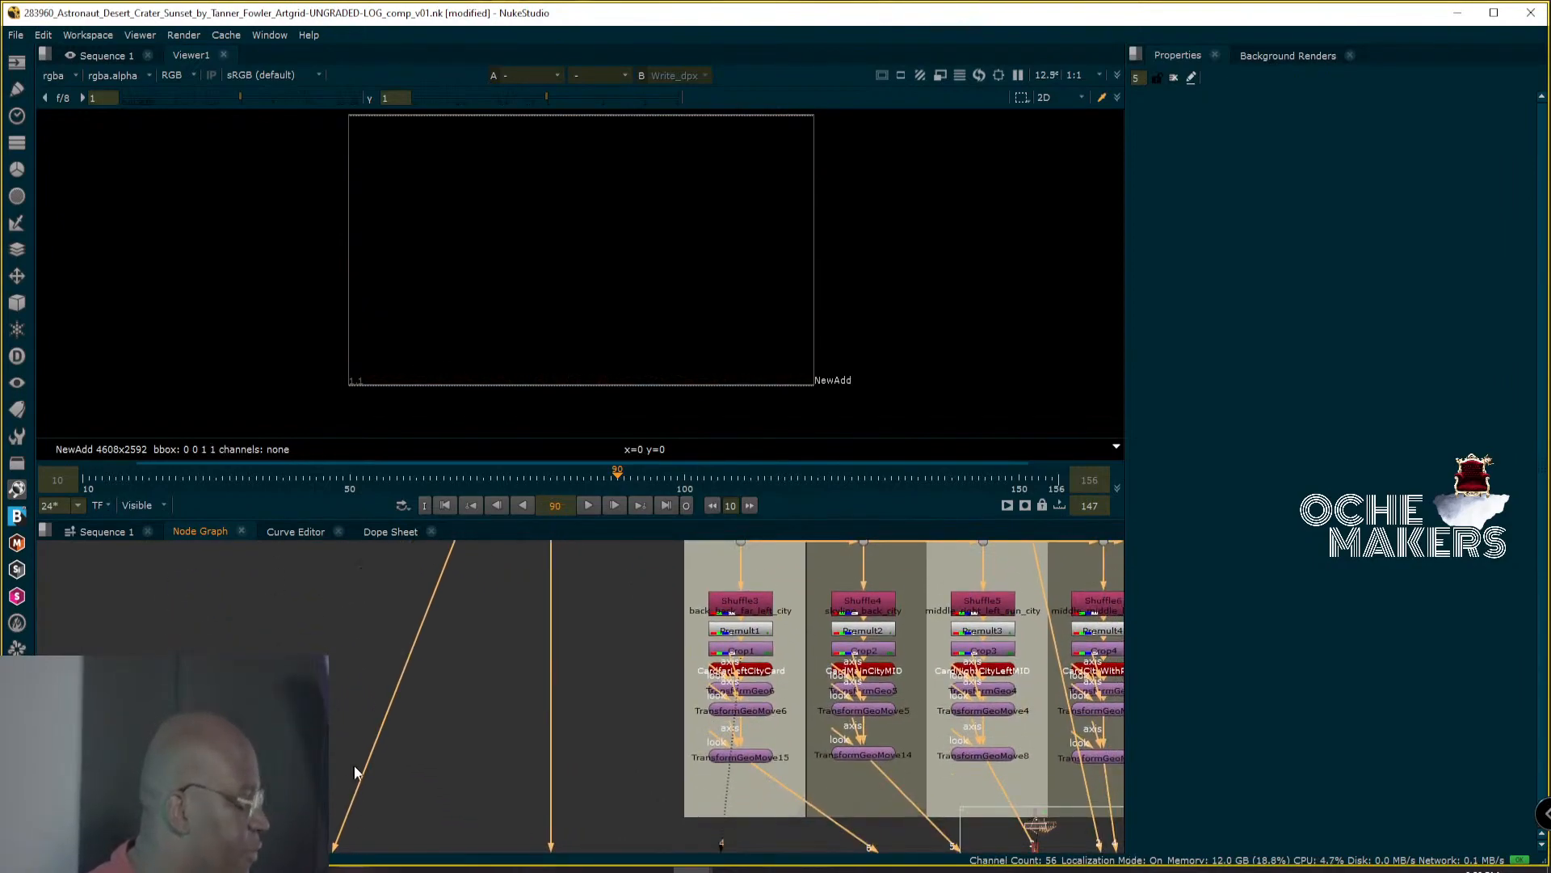
middle_drag(354, 771, 260, 601)
middle_drag(569, 313, 565, 347)
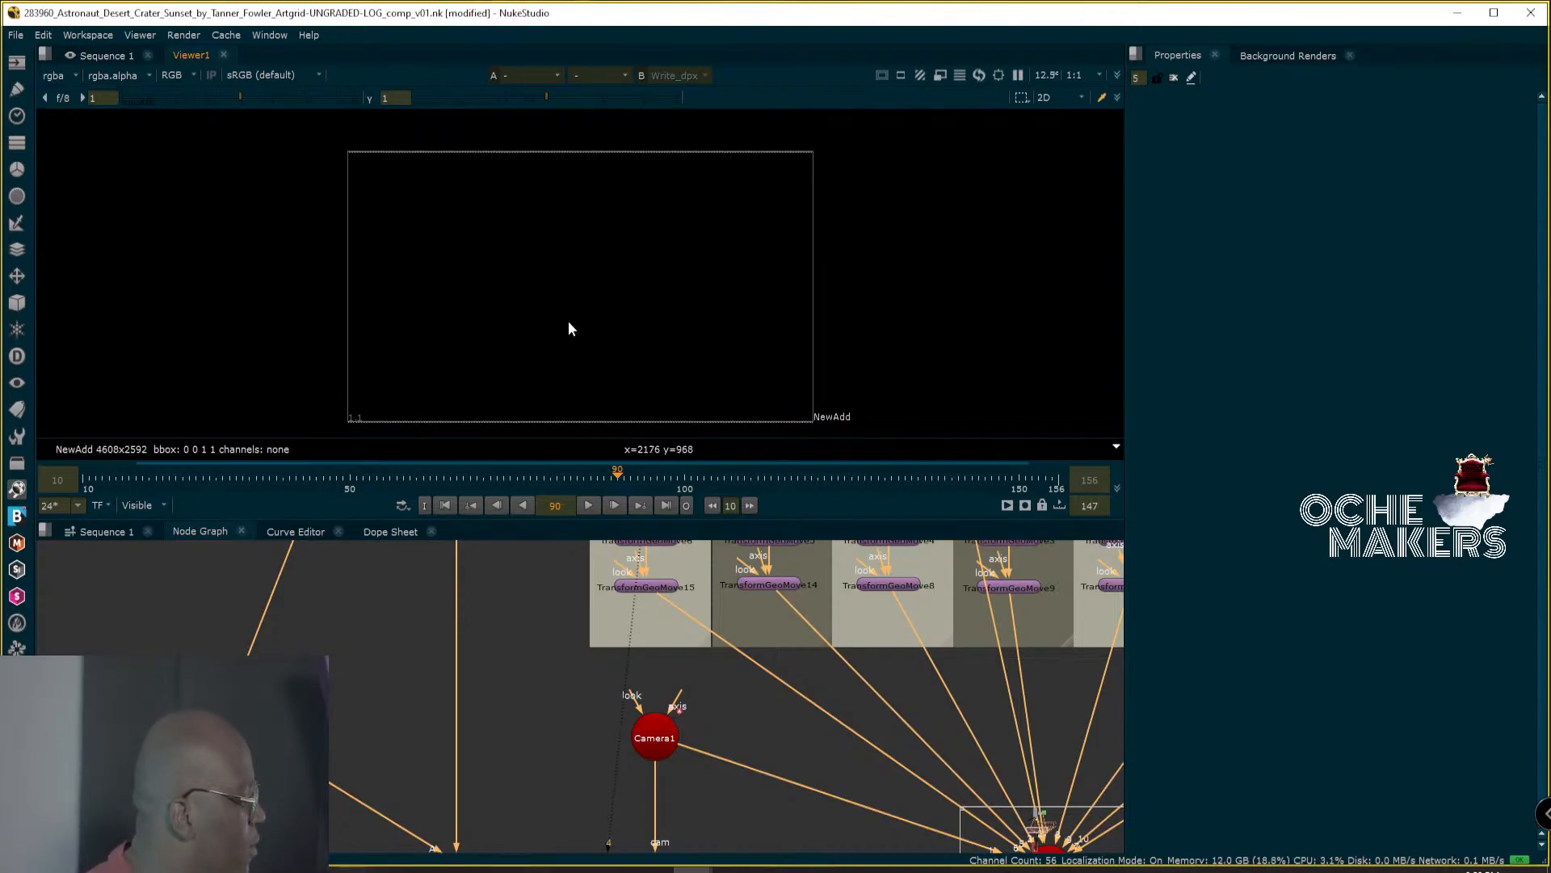
scroll(610, 763, down, 1)
middle_drag(611, 772, 525, 579)
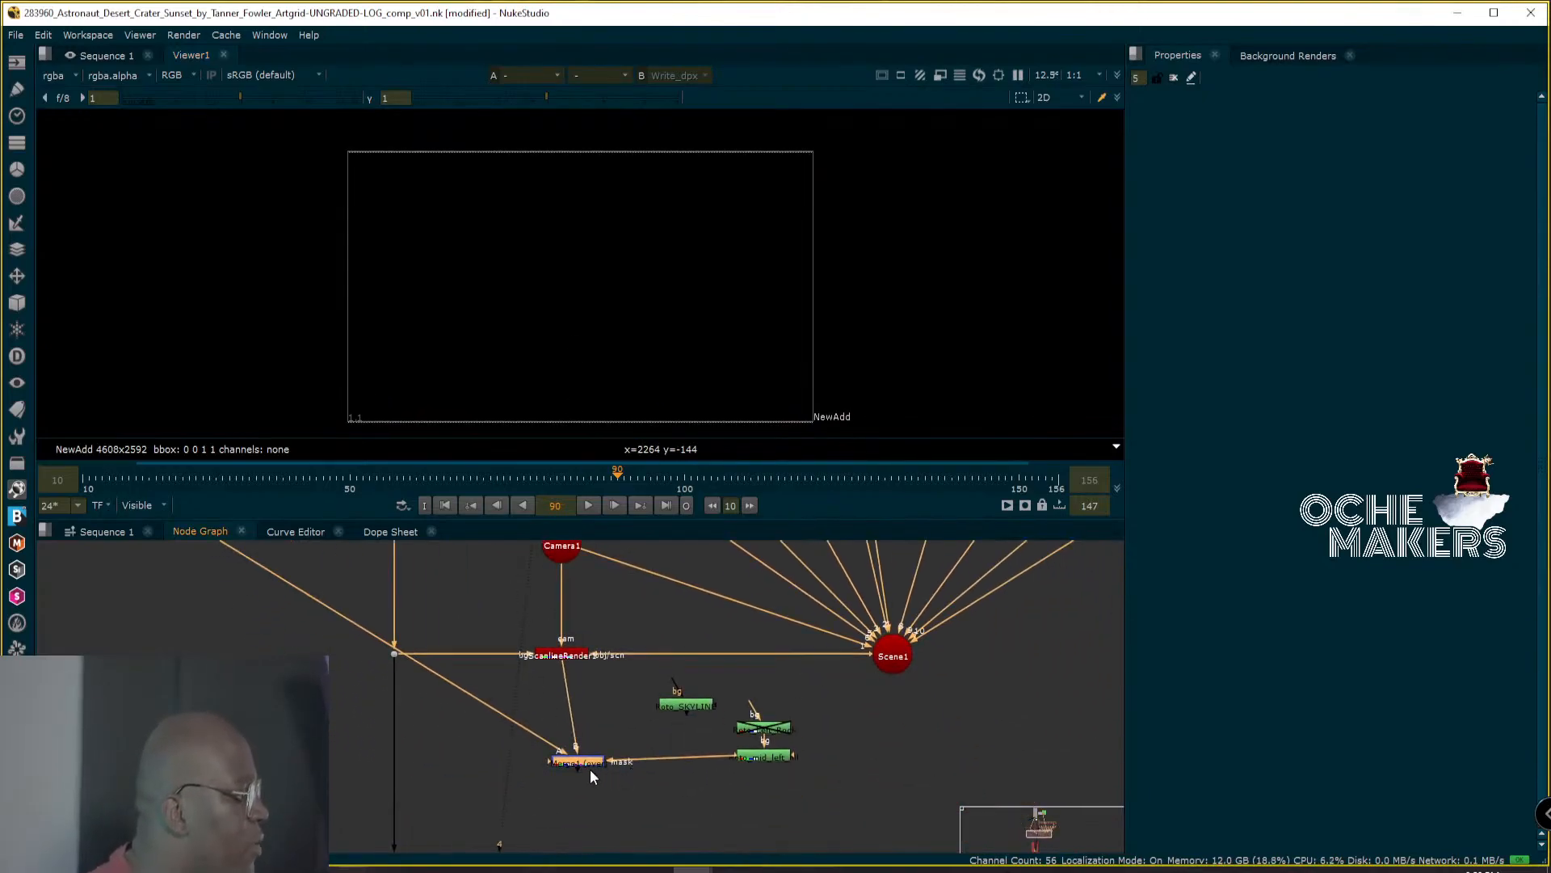
drag(590, 768, 575, 760)
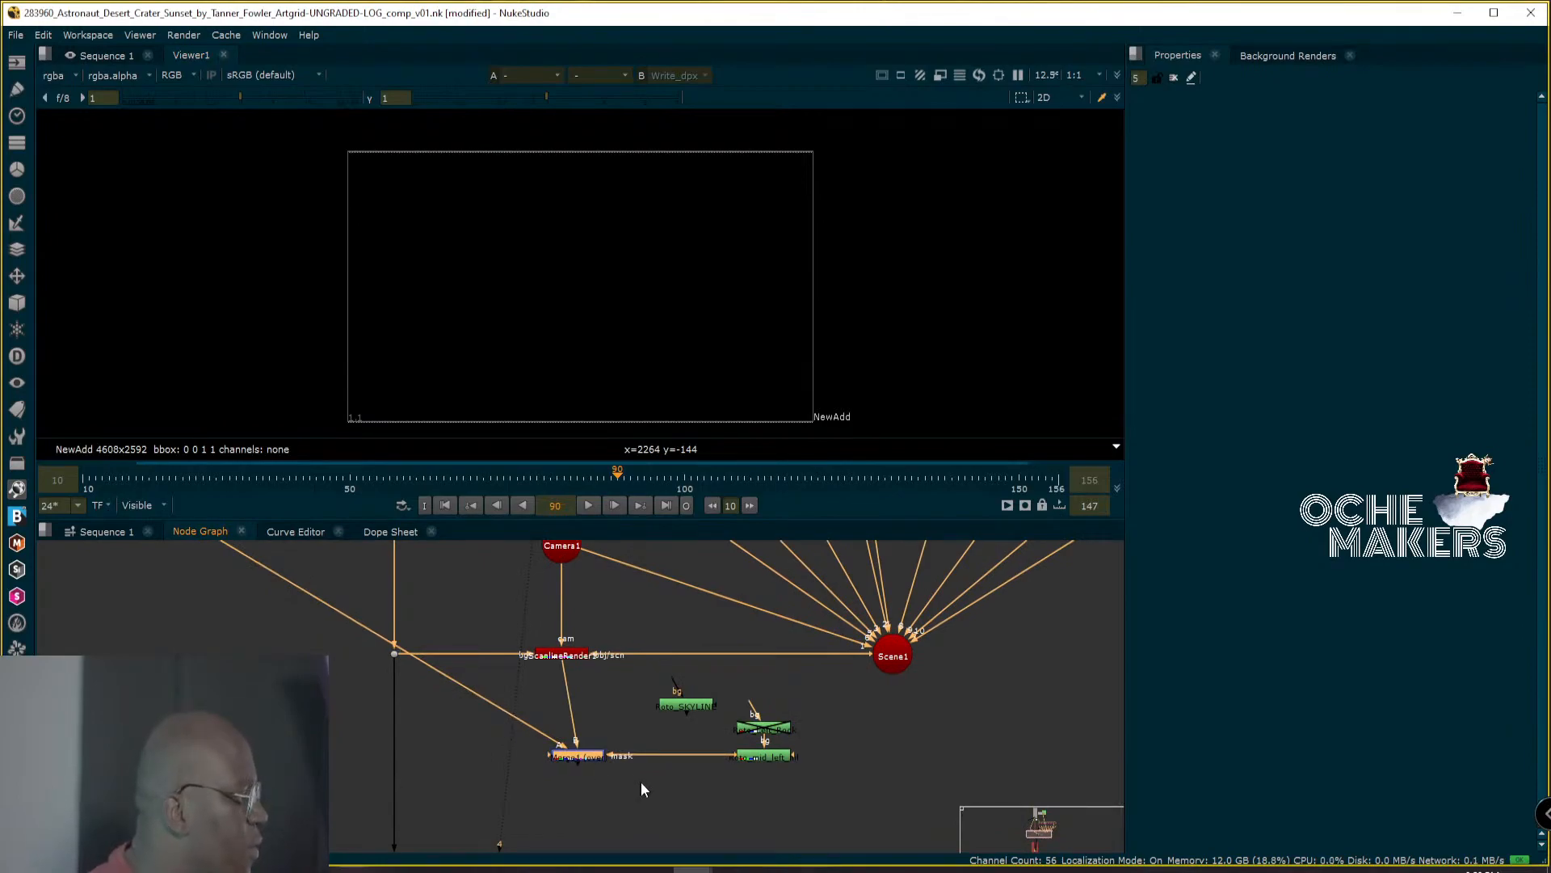
Move the merge node below ScanlineRender1 slightly lower and show its output in the viewer.
middle_drag(642, 790, 640, 670)
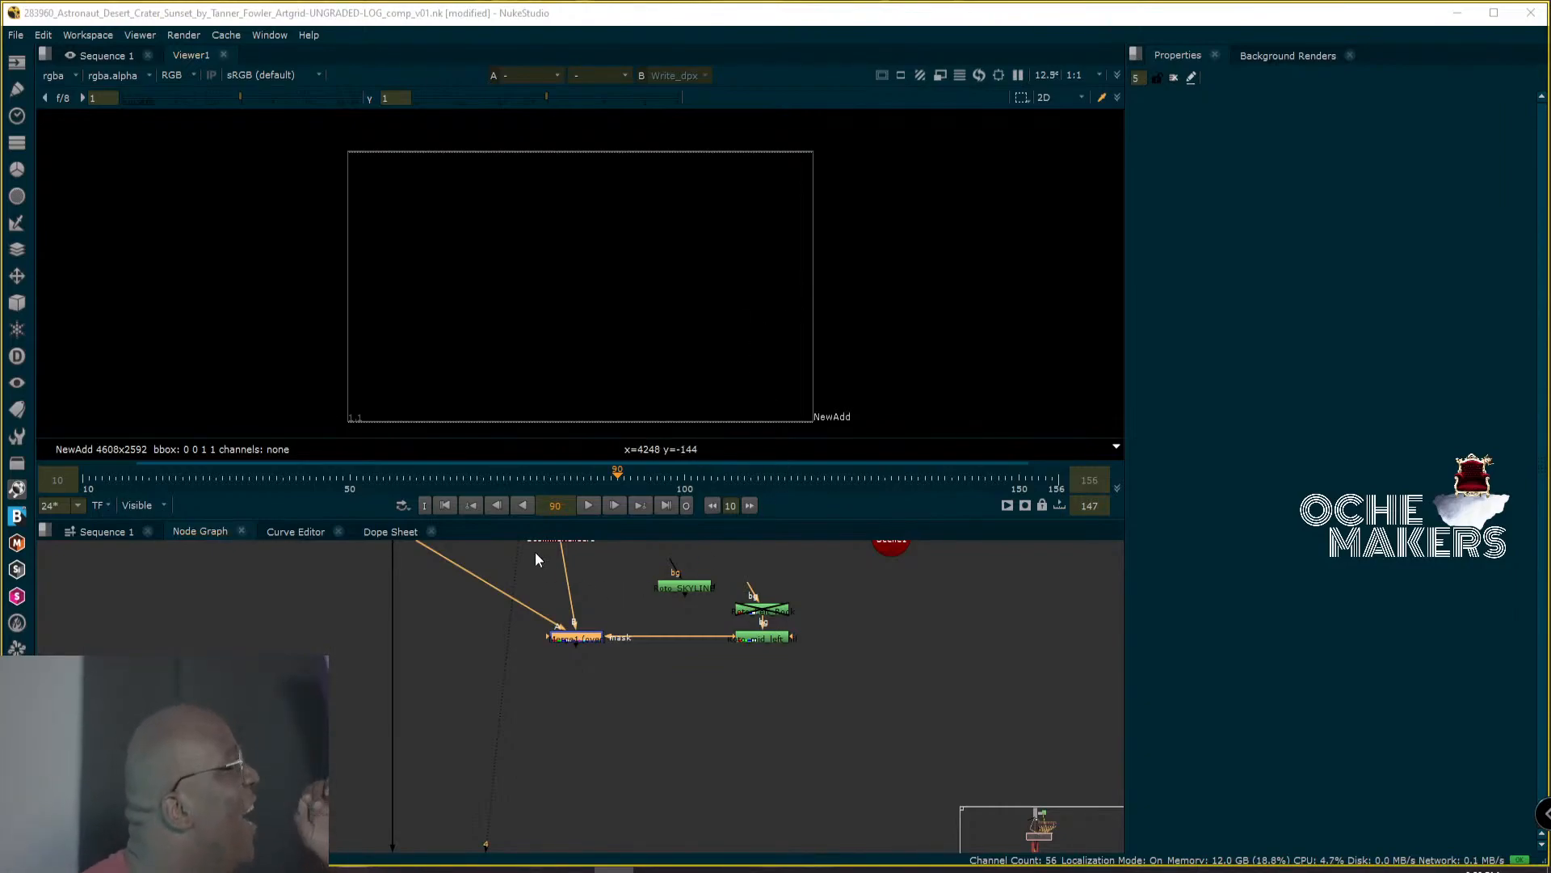
drag(558, 634, 585, 646)
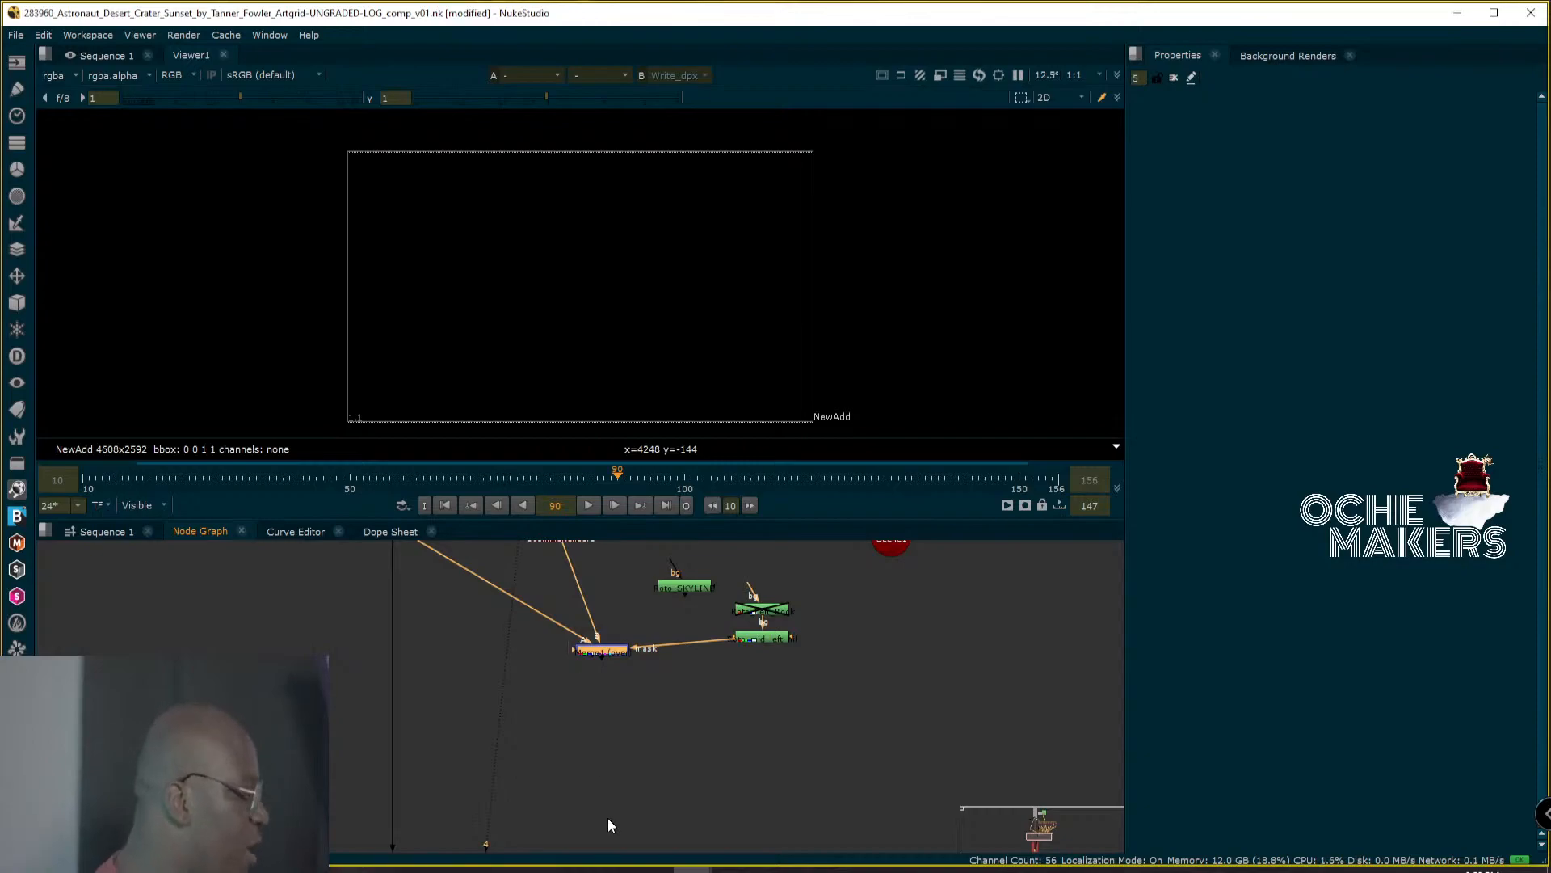
drag(595, 661, 581, 674)
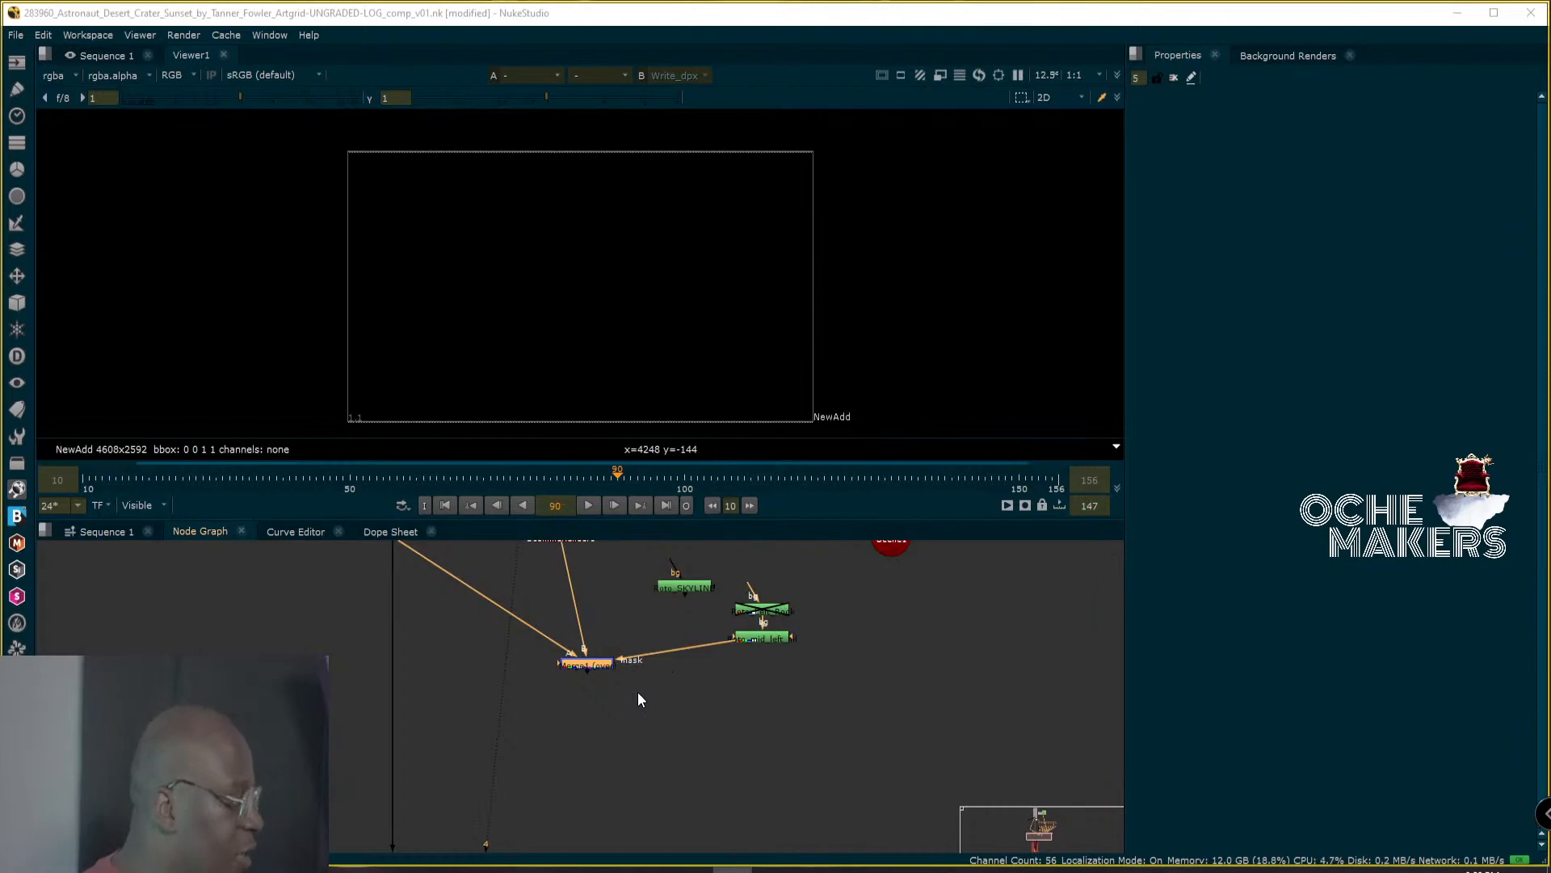
mouse_move(590, 668)
mouse_down()
mouse_move(591, 715)
mouse_move(593, 685)
mouse_up()
key(2)
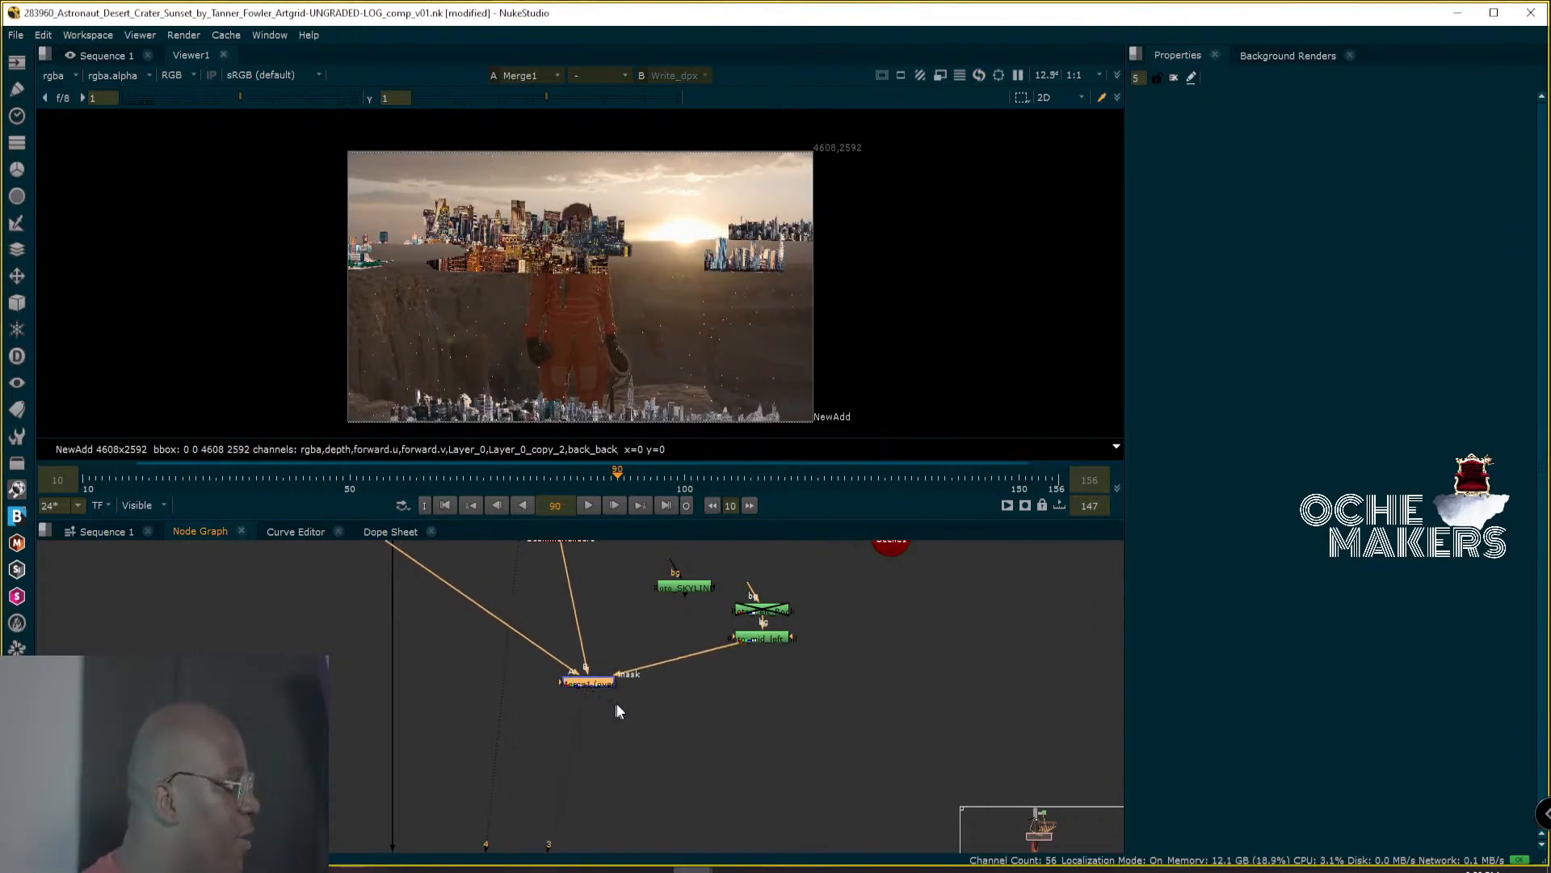
Paste the copied Mocha shape data as a roto node beside Merge1 and reconnect the merge's mask input to it.
click(692, 715)
key(ctrl+v)
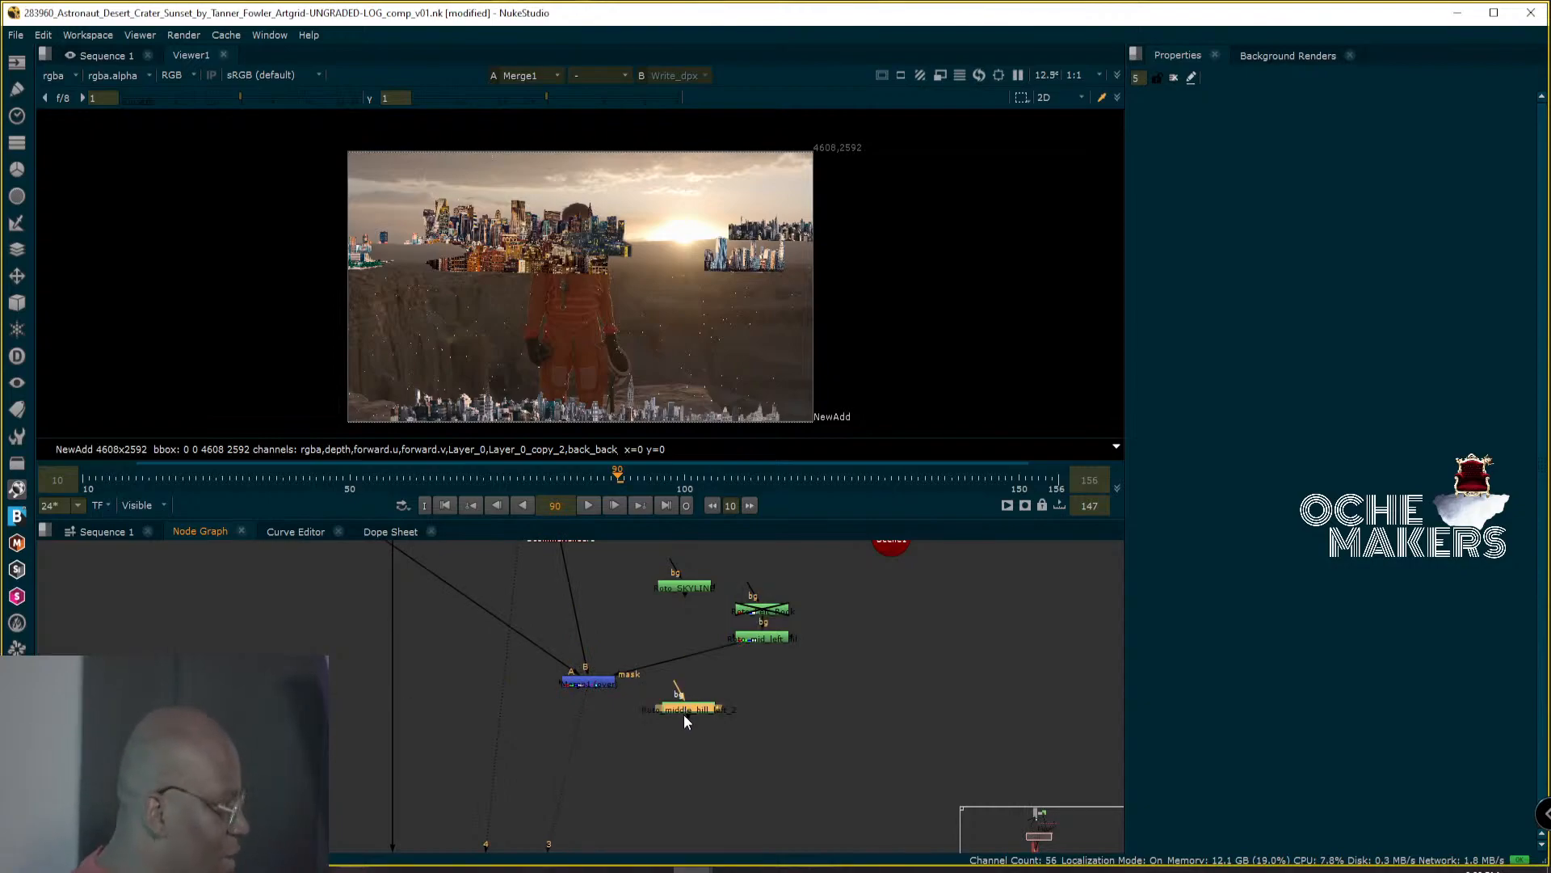
drag(700, 711, 721, 710)
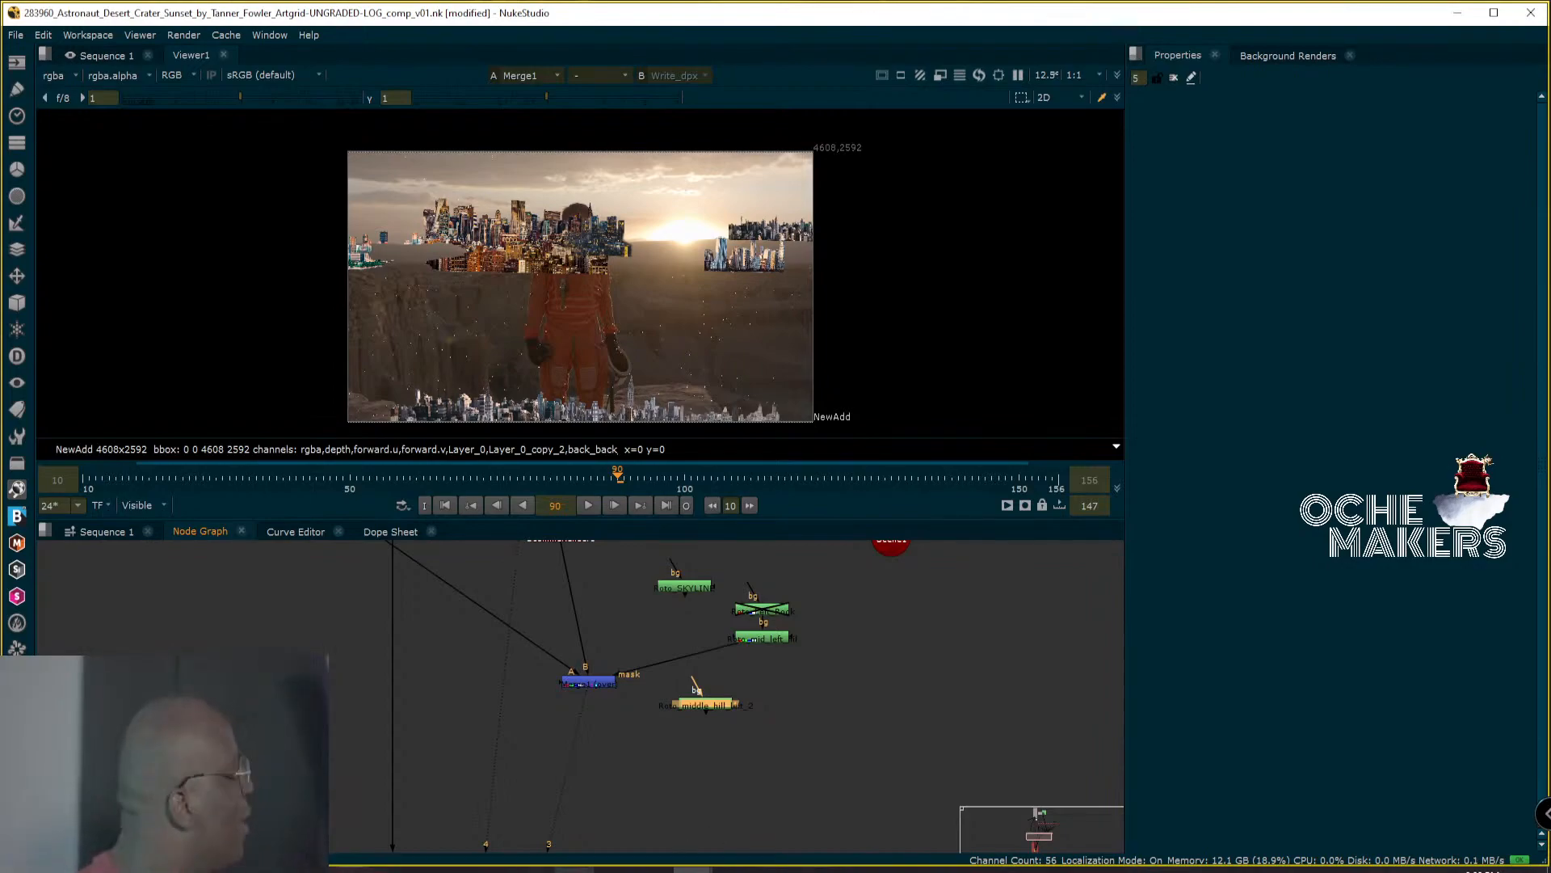
mouse_move(574, 870)
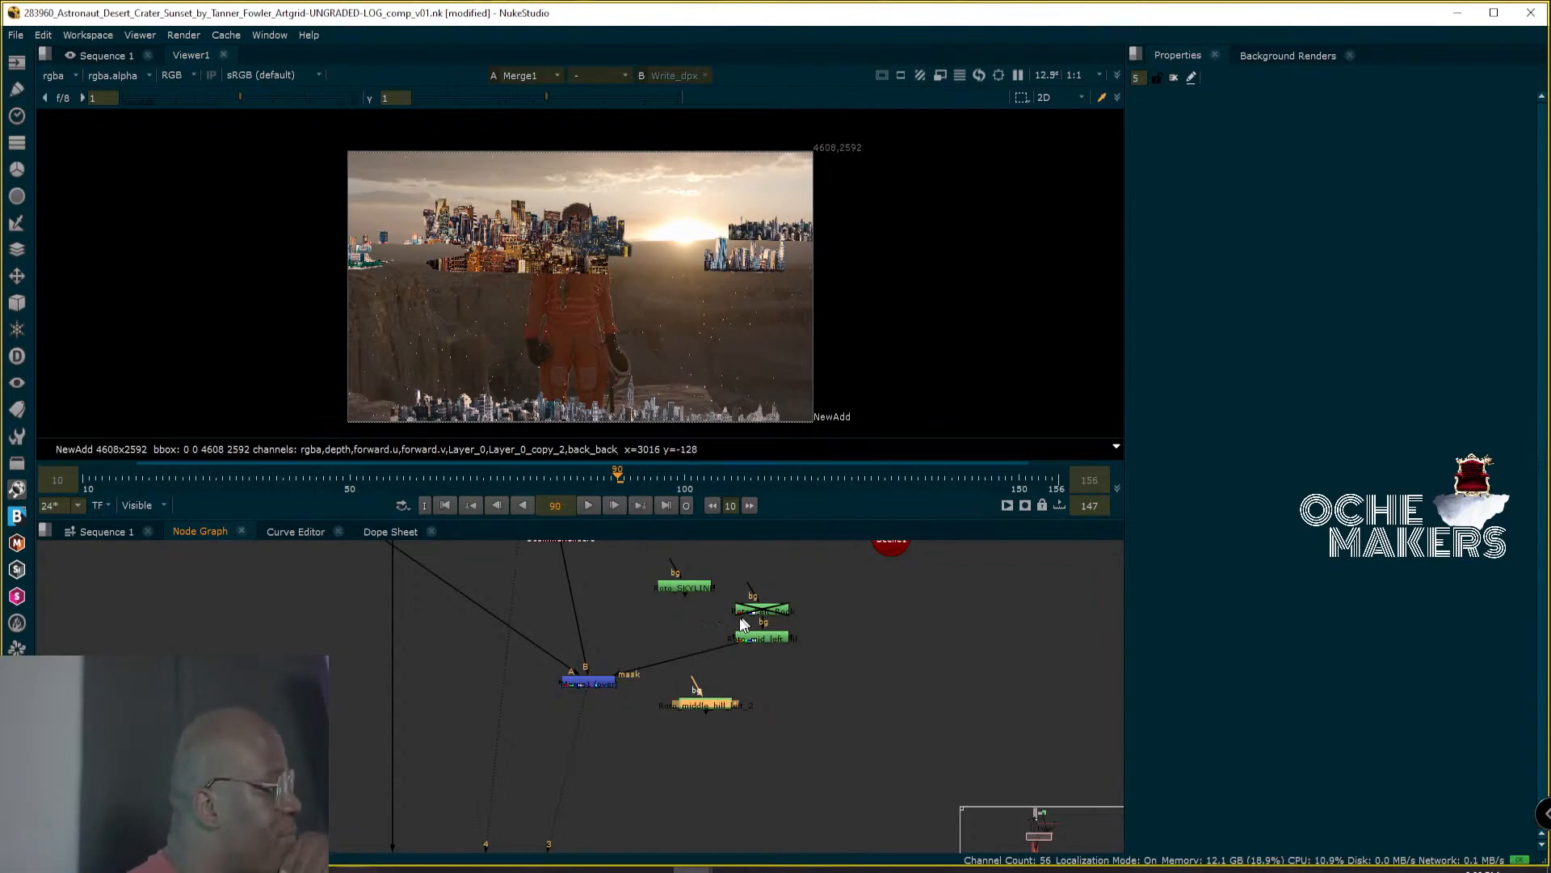
mouse_move(737, 643)
mouse_down()
mouse_move(684, 651)
mouse_move(772, 632)
mouse_move(752, 648)
mouse_up()
drag(745, 656, 701, 701)
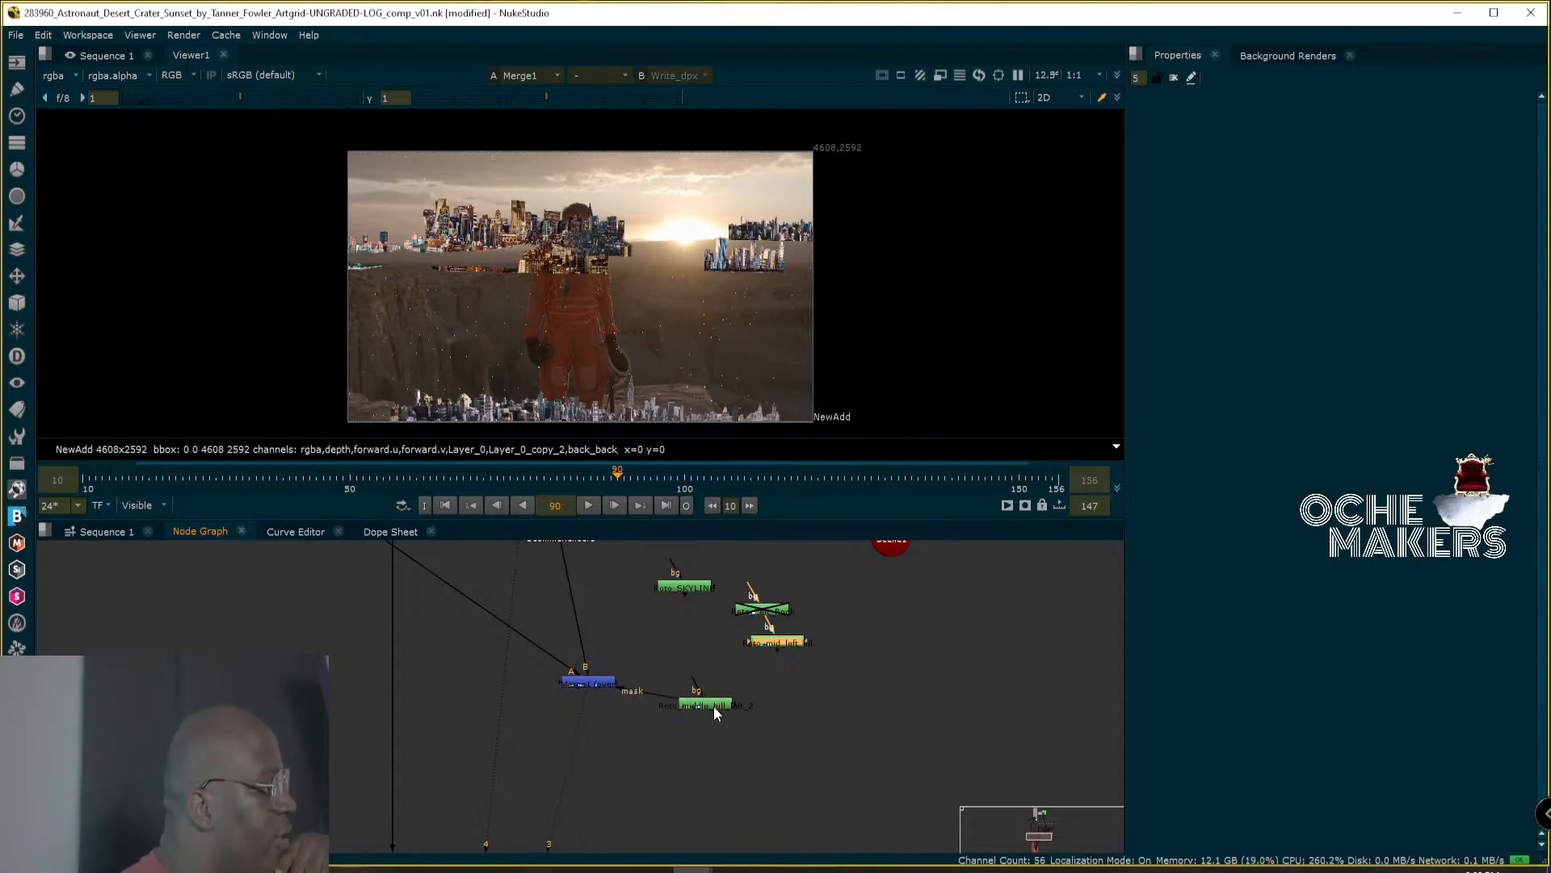
Open the properties of Roto_middle_hill_left_2 and select its Spline_5 shape.
click(719, 703)
double_click(723, 701)
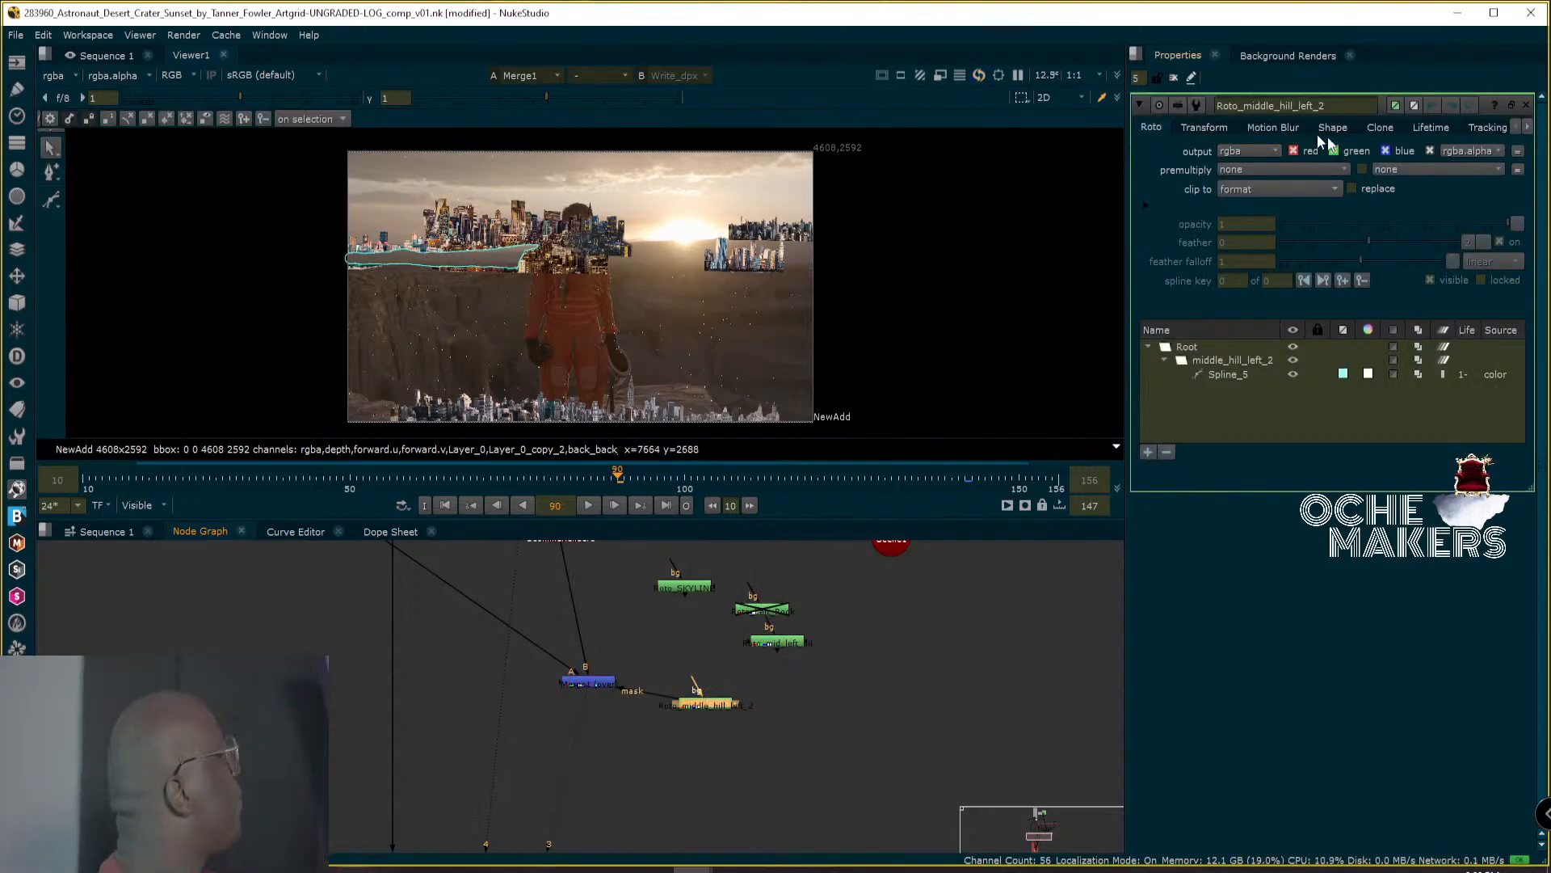
click(1220, 375)
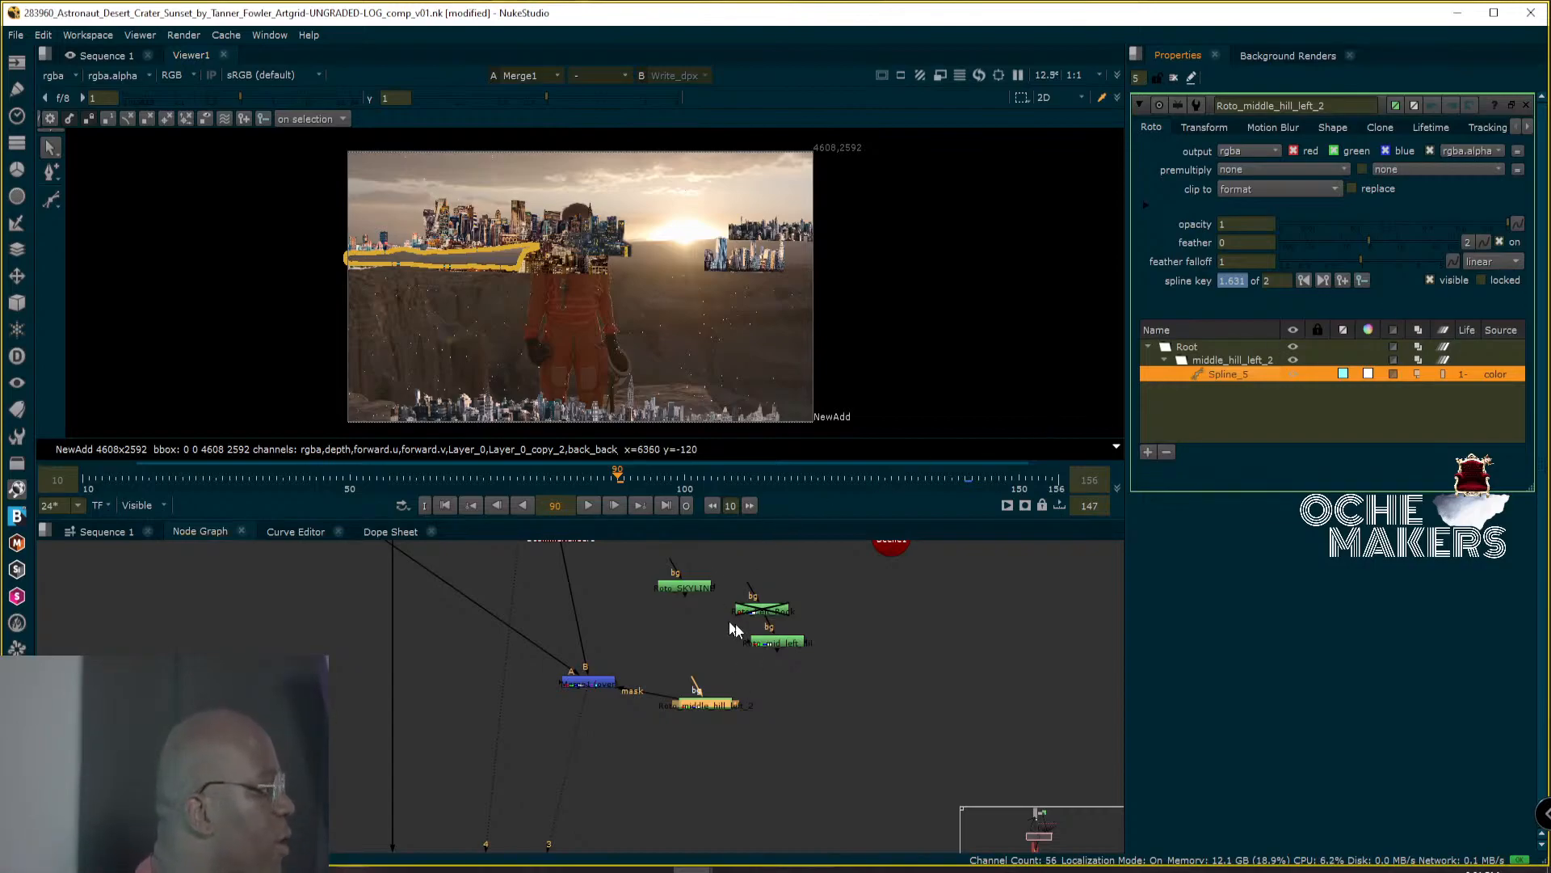
Space out the two left hill roto nodes beside the merge and open the properties of Roto_mid_left_hil.
drag(778, 642, 831, 630)
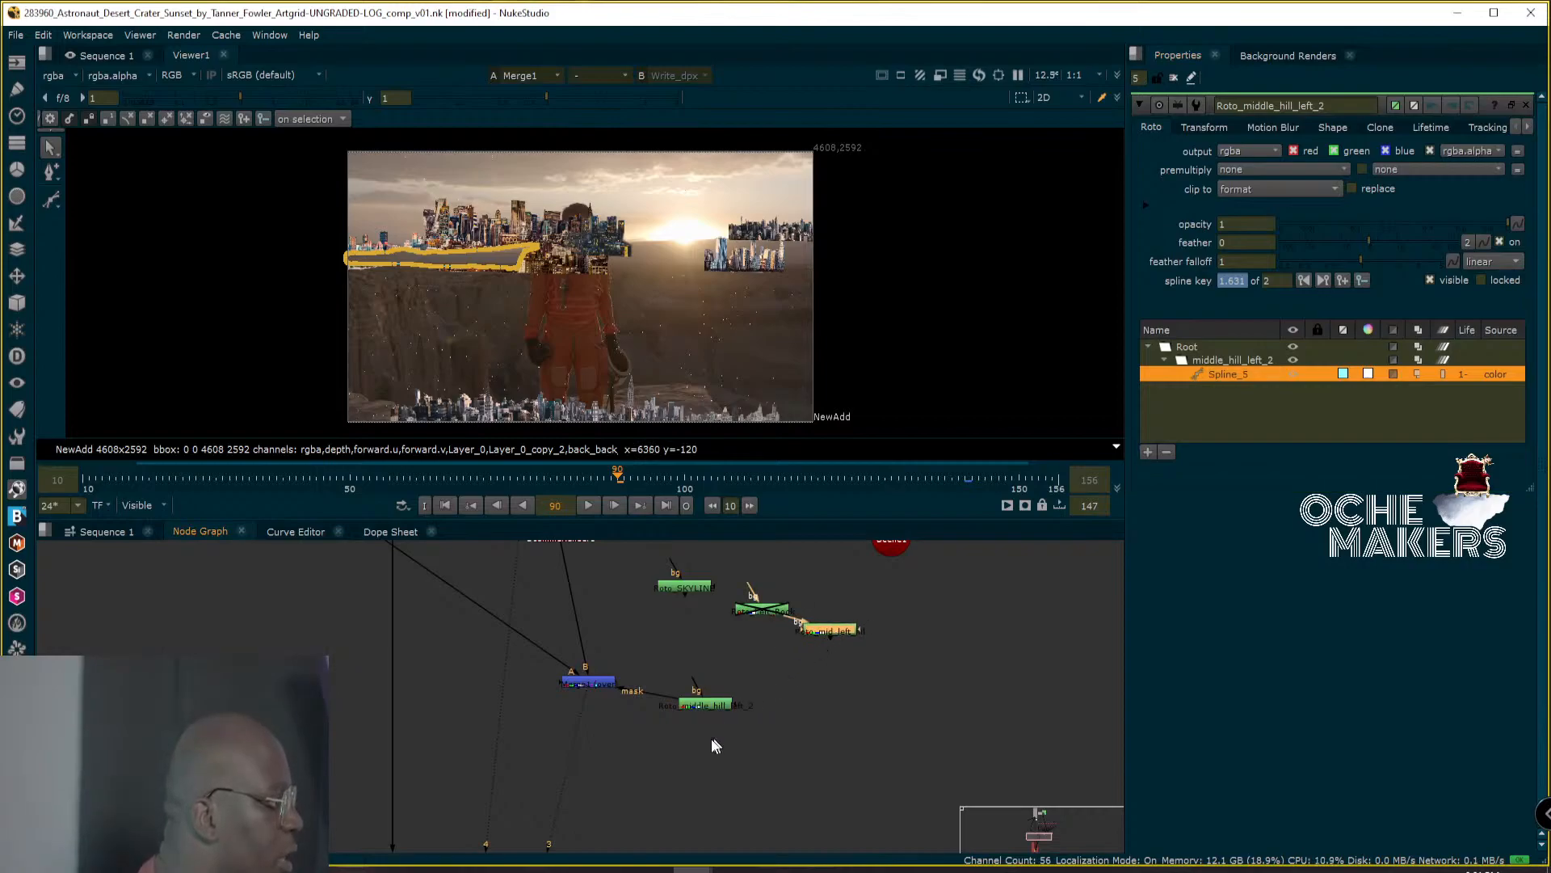
drag(719, 714, 710, 678)
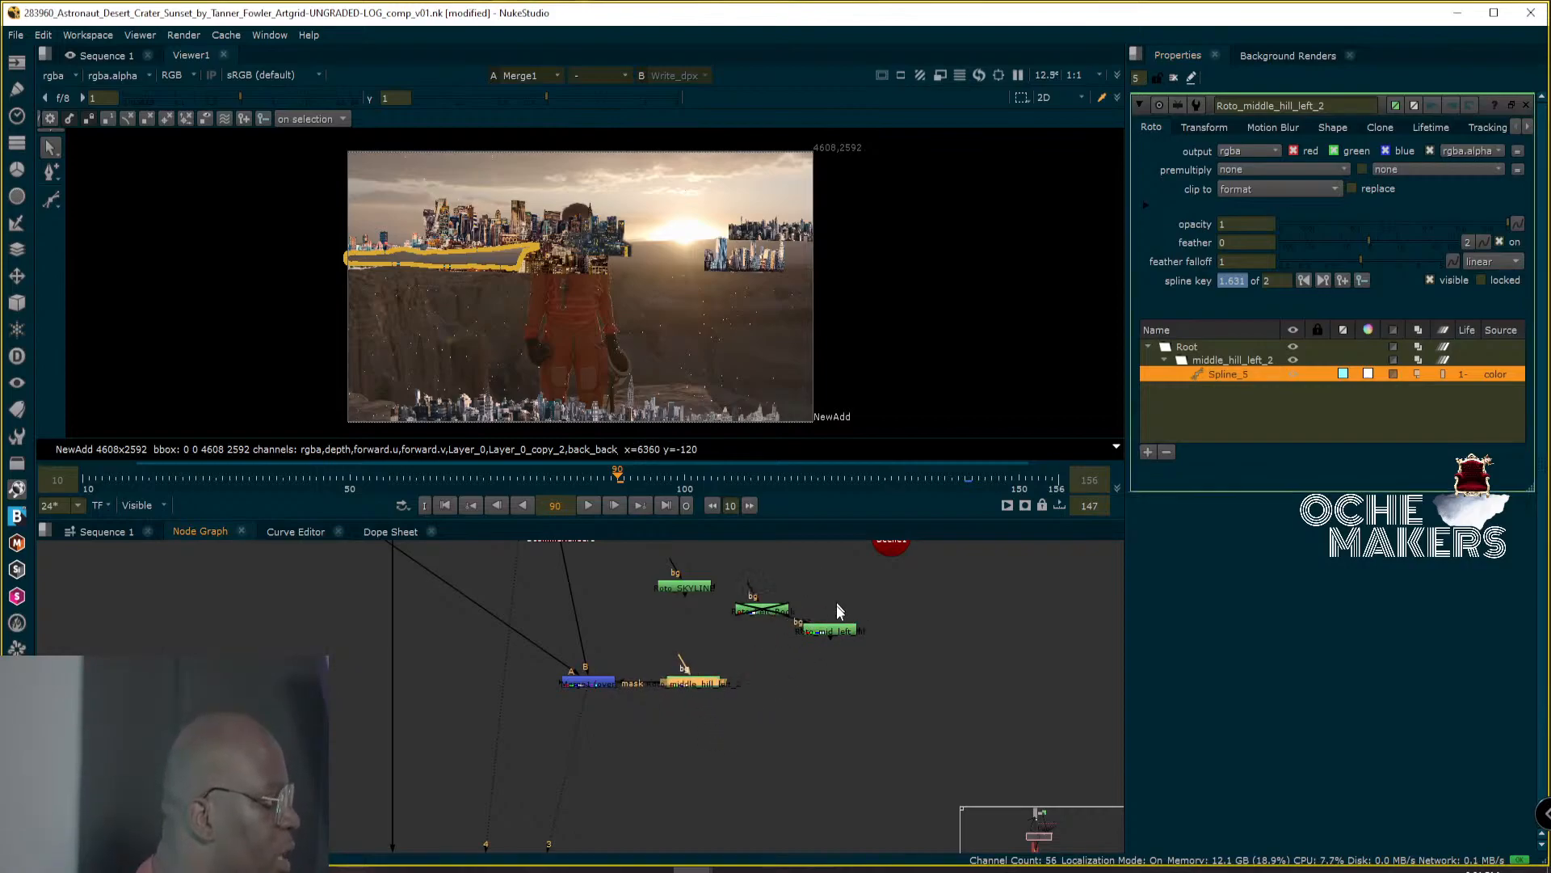
double_click(841, 630)
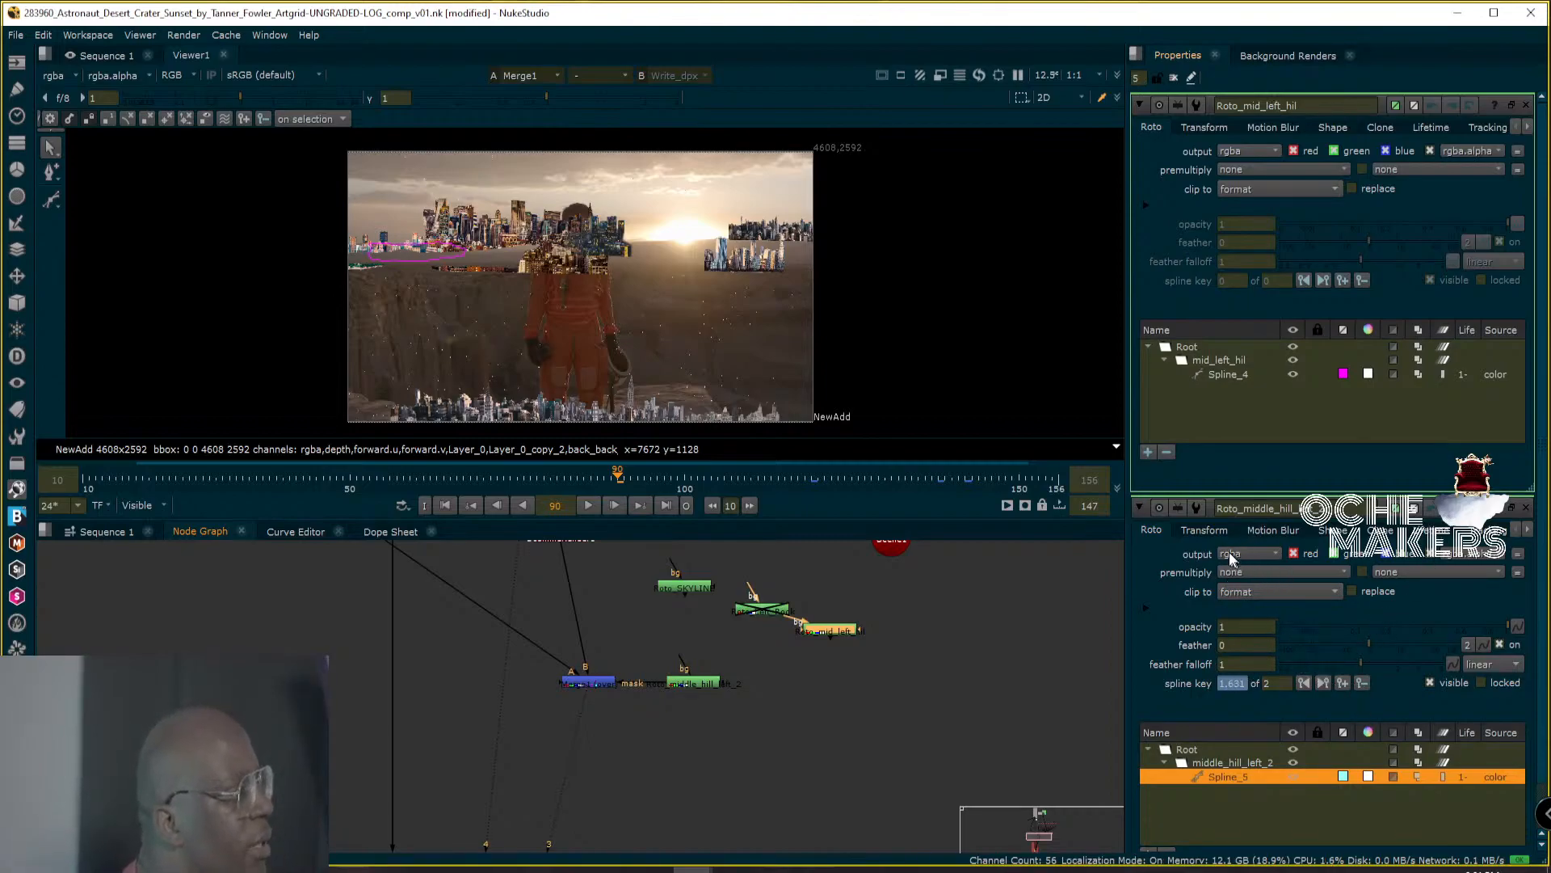
Examine the transform settings of Roto_middle_hill_left_2 and the copy and link options of its translate values.
click(1208, 530)
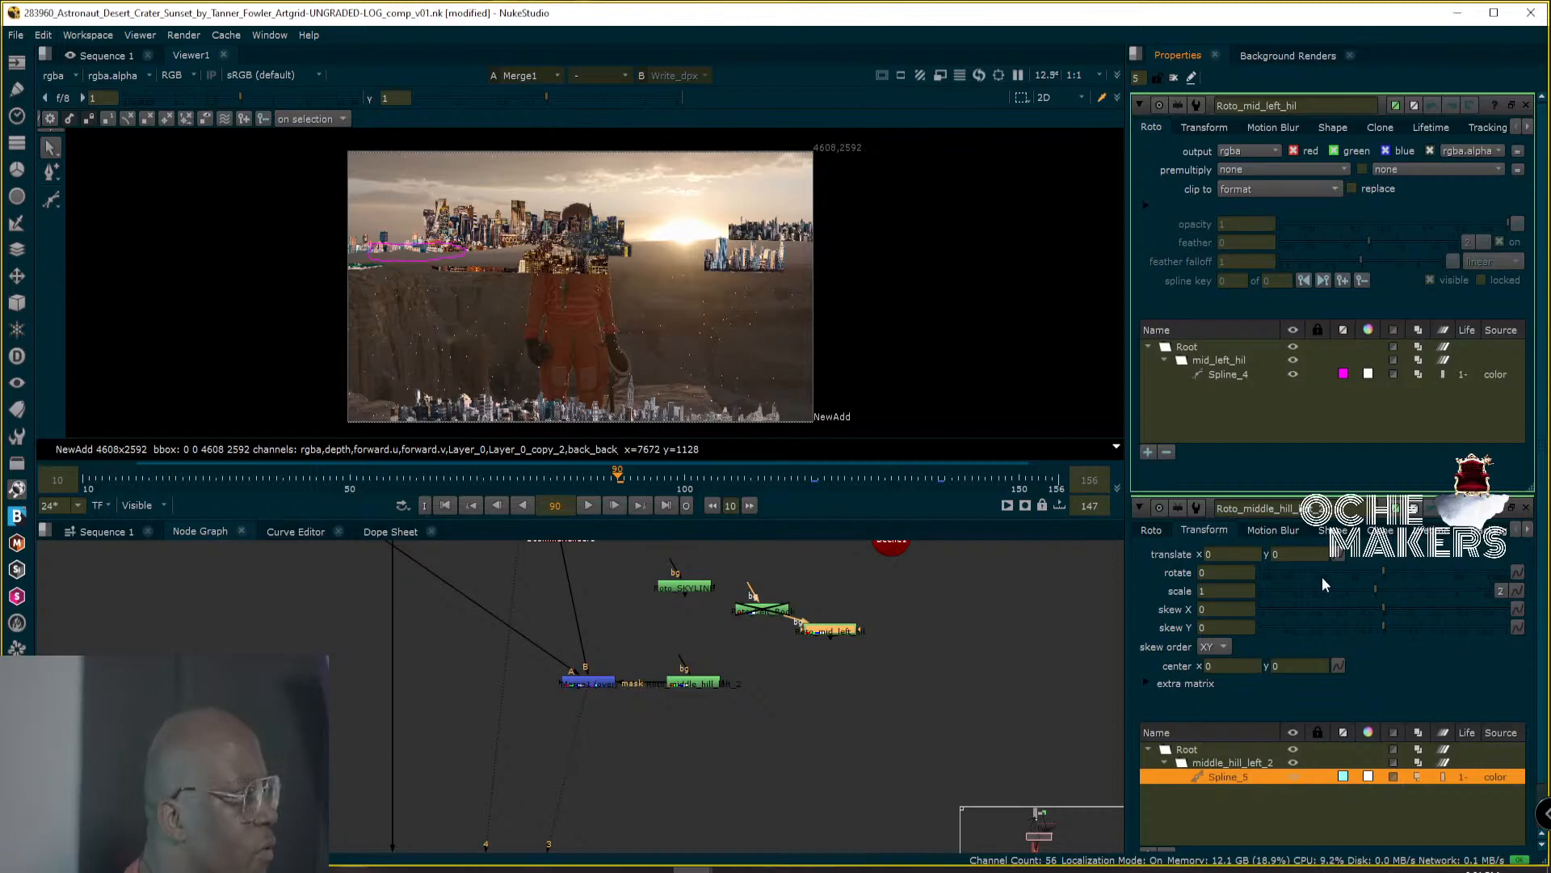
right_click(1338, 557)
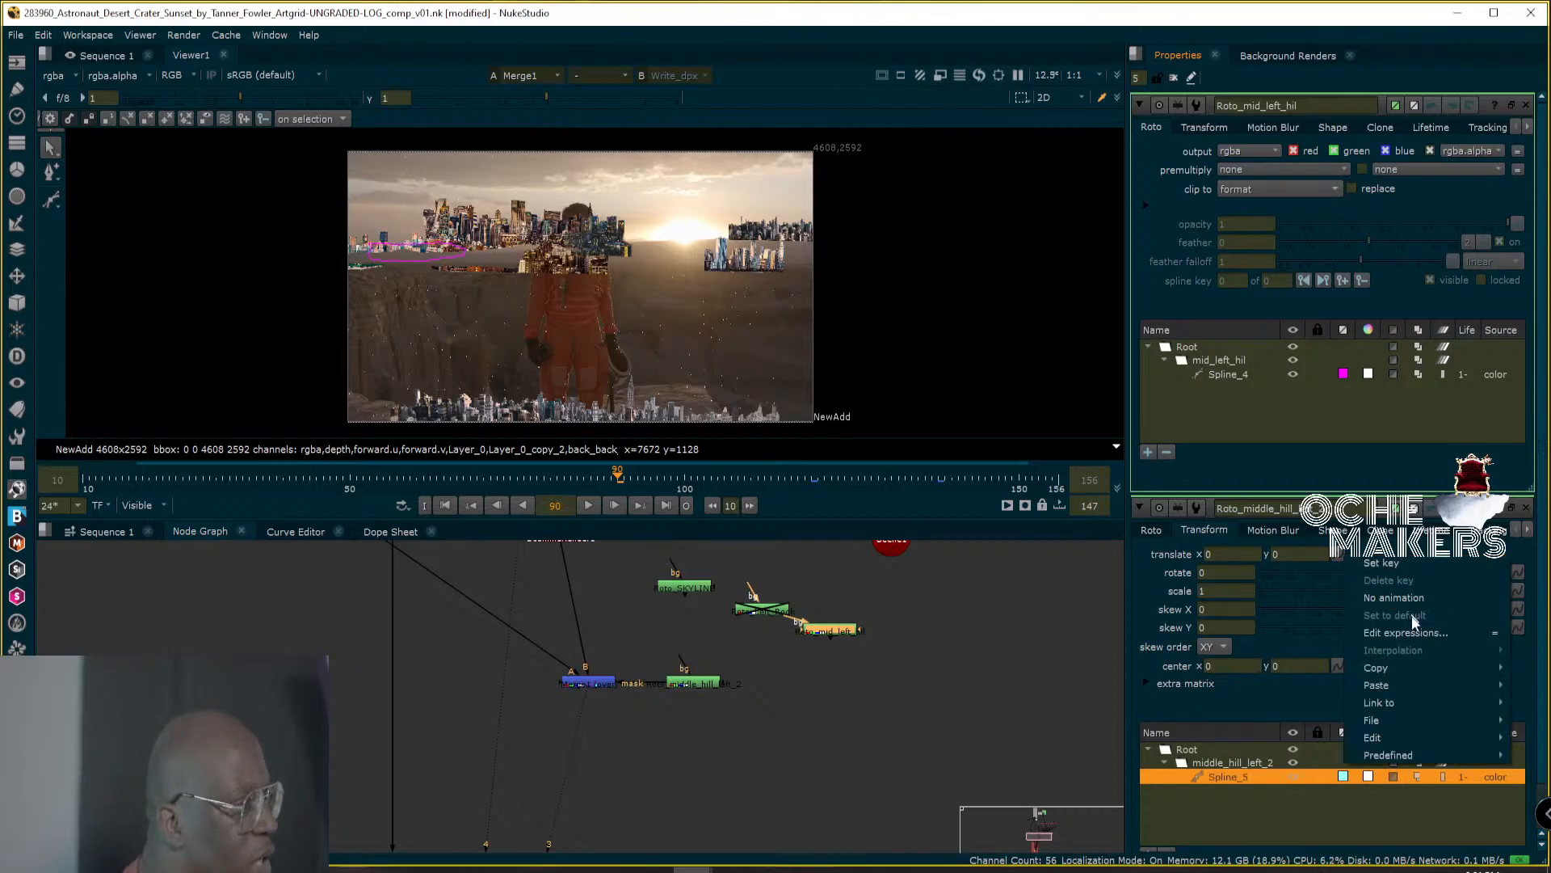
mouse_move(1391, 703)
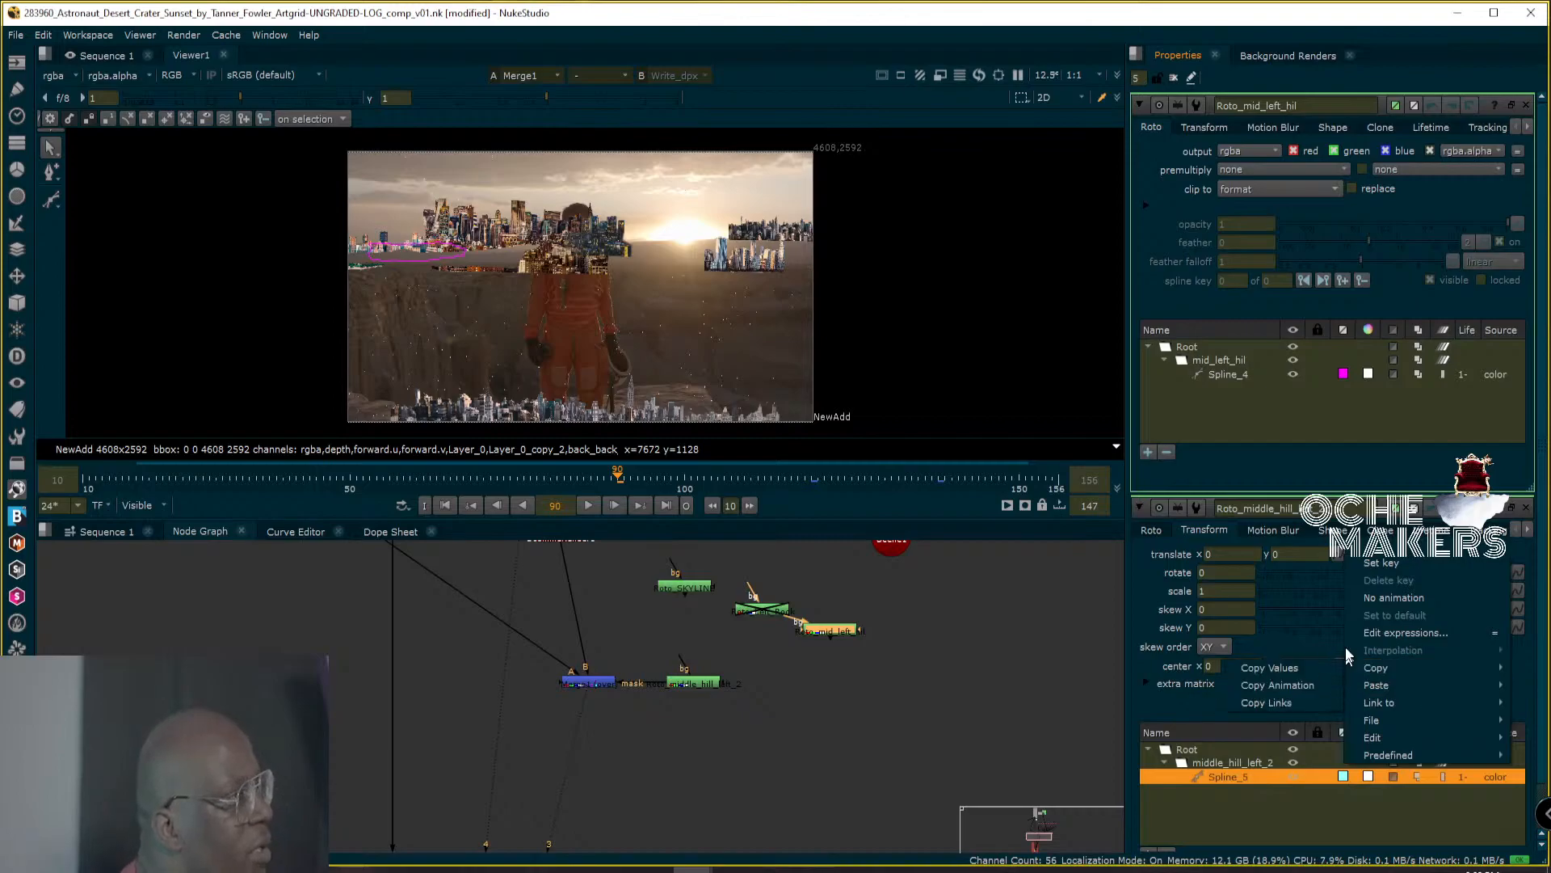
click(1241, 408)
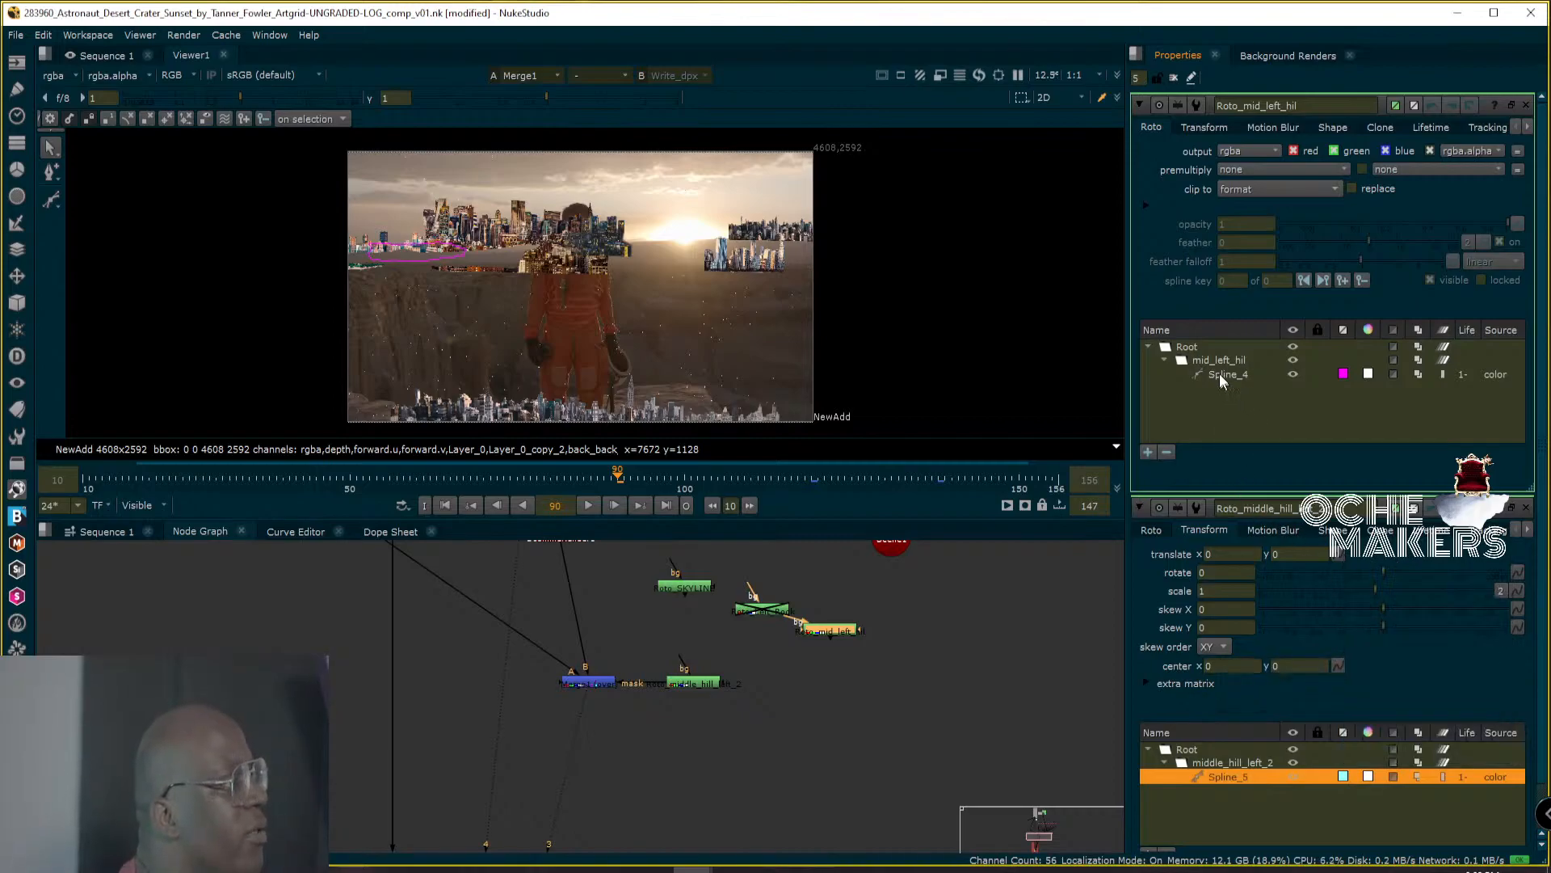
Examine the Root, mid_left_hil and Spline_4 entries of Roto_mid_left_hil and the options offered for the spline and its keys.
click(1221, 374)
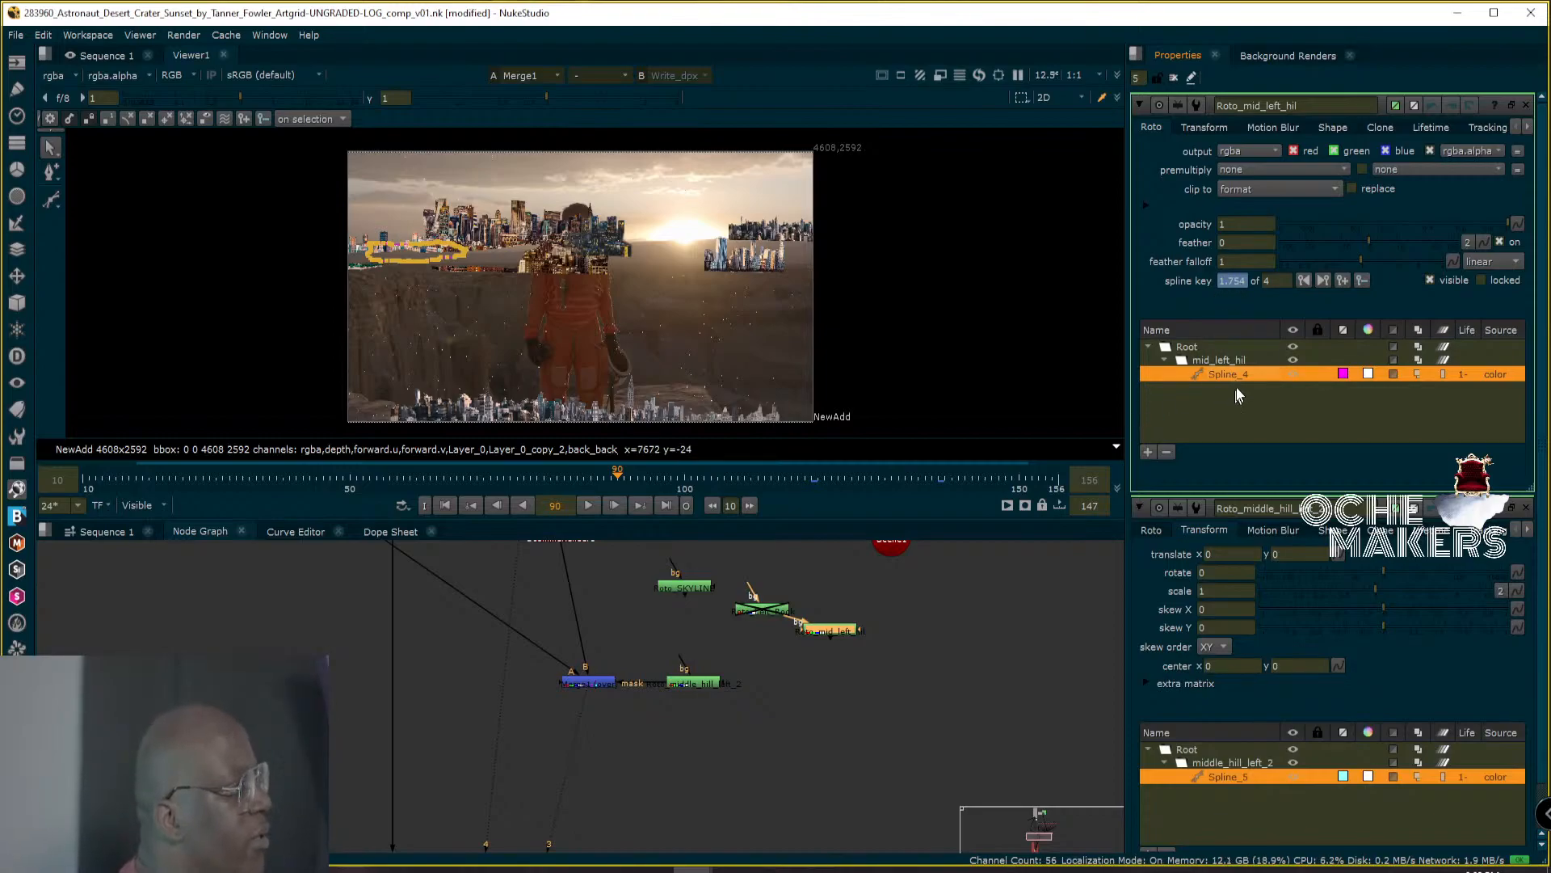
click(1224, 358)
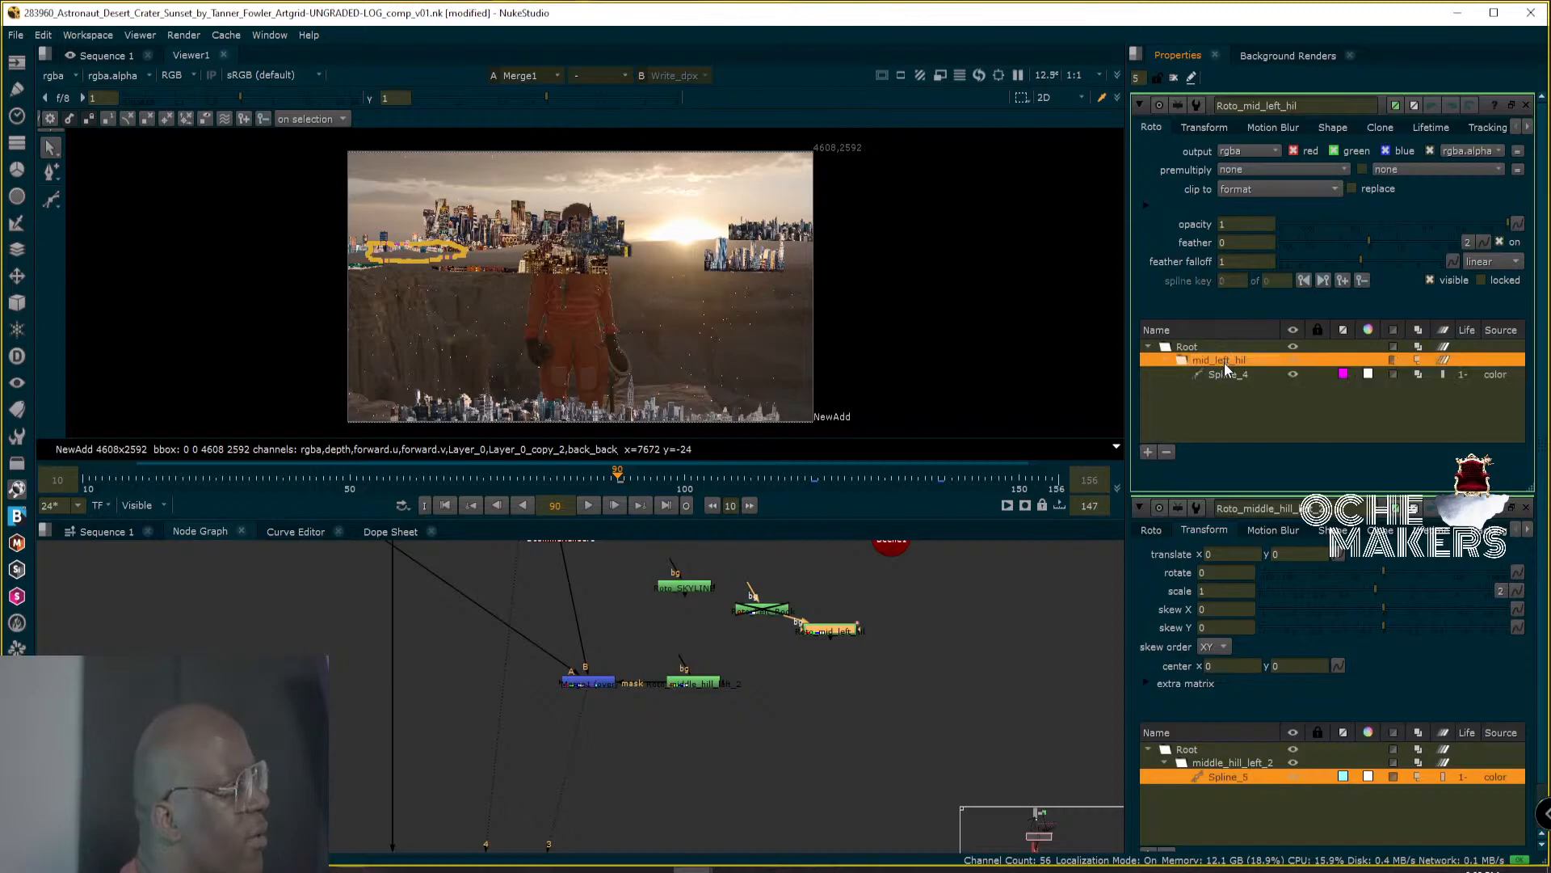
click(1198, 346)
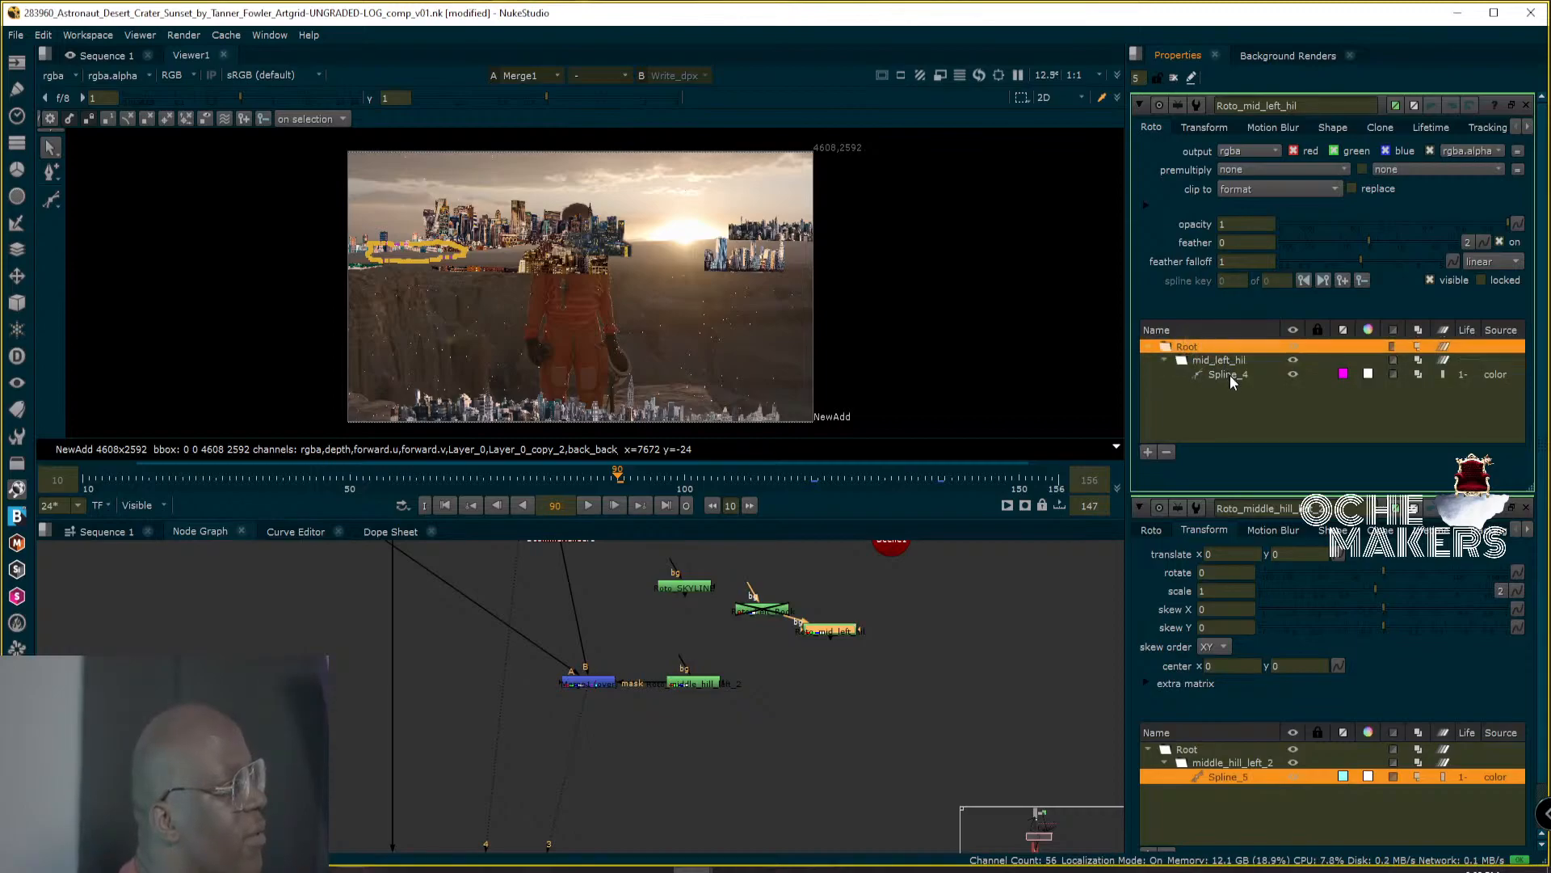
click(1229, 375)
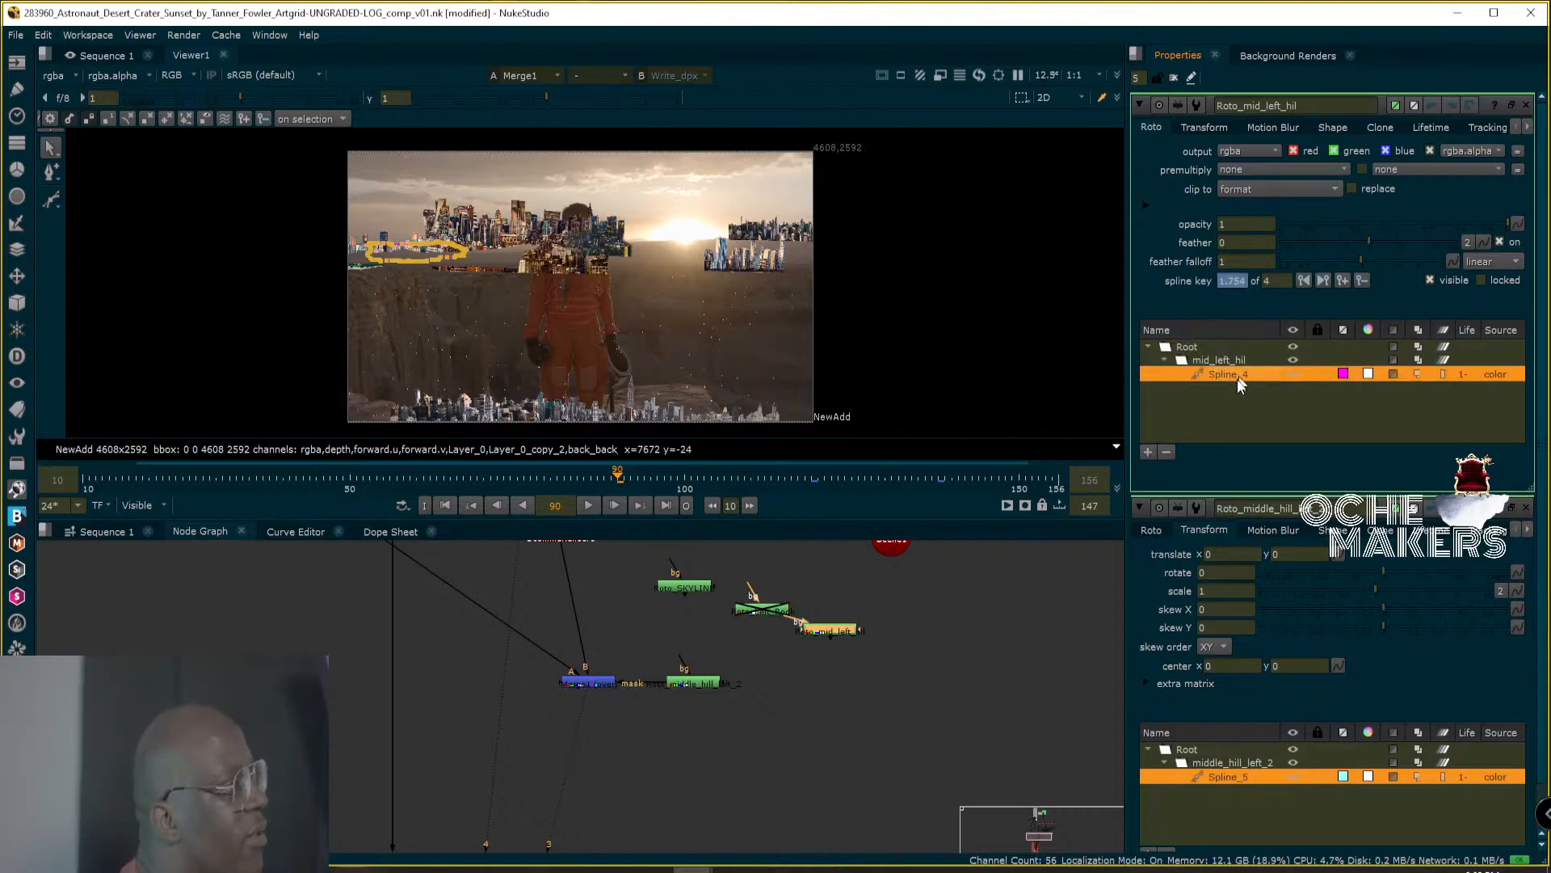
right_click(1238, 378)
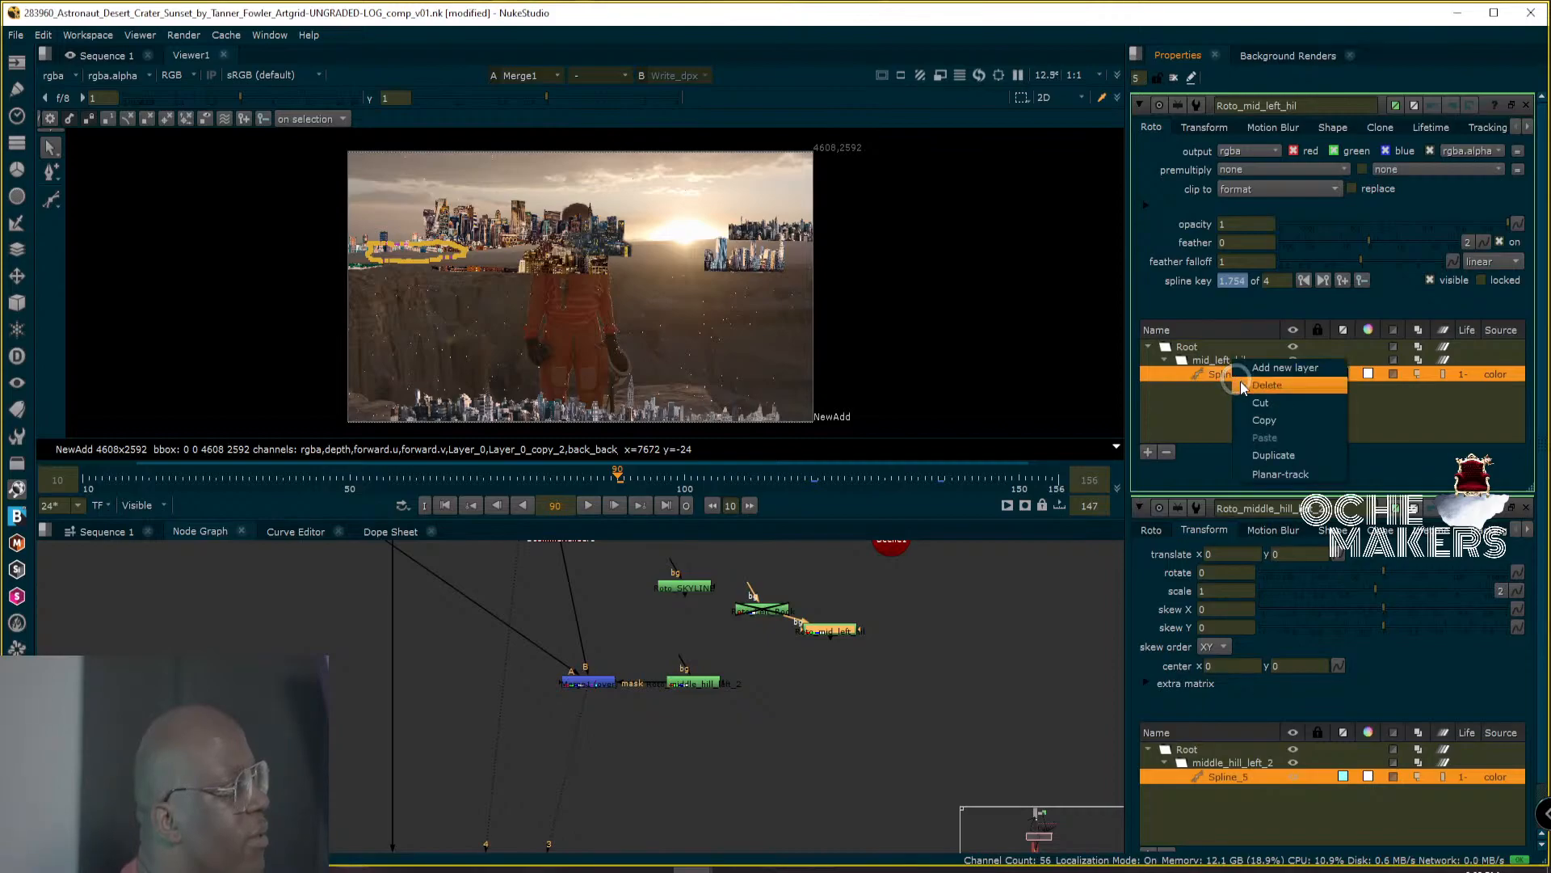
click(1196, 404)
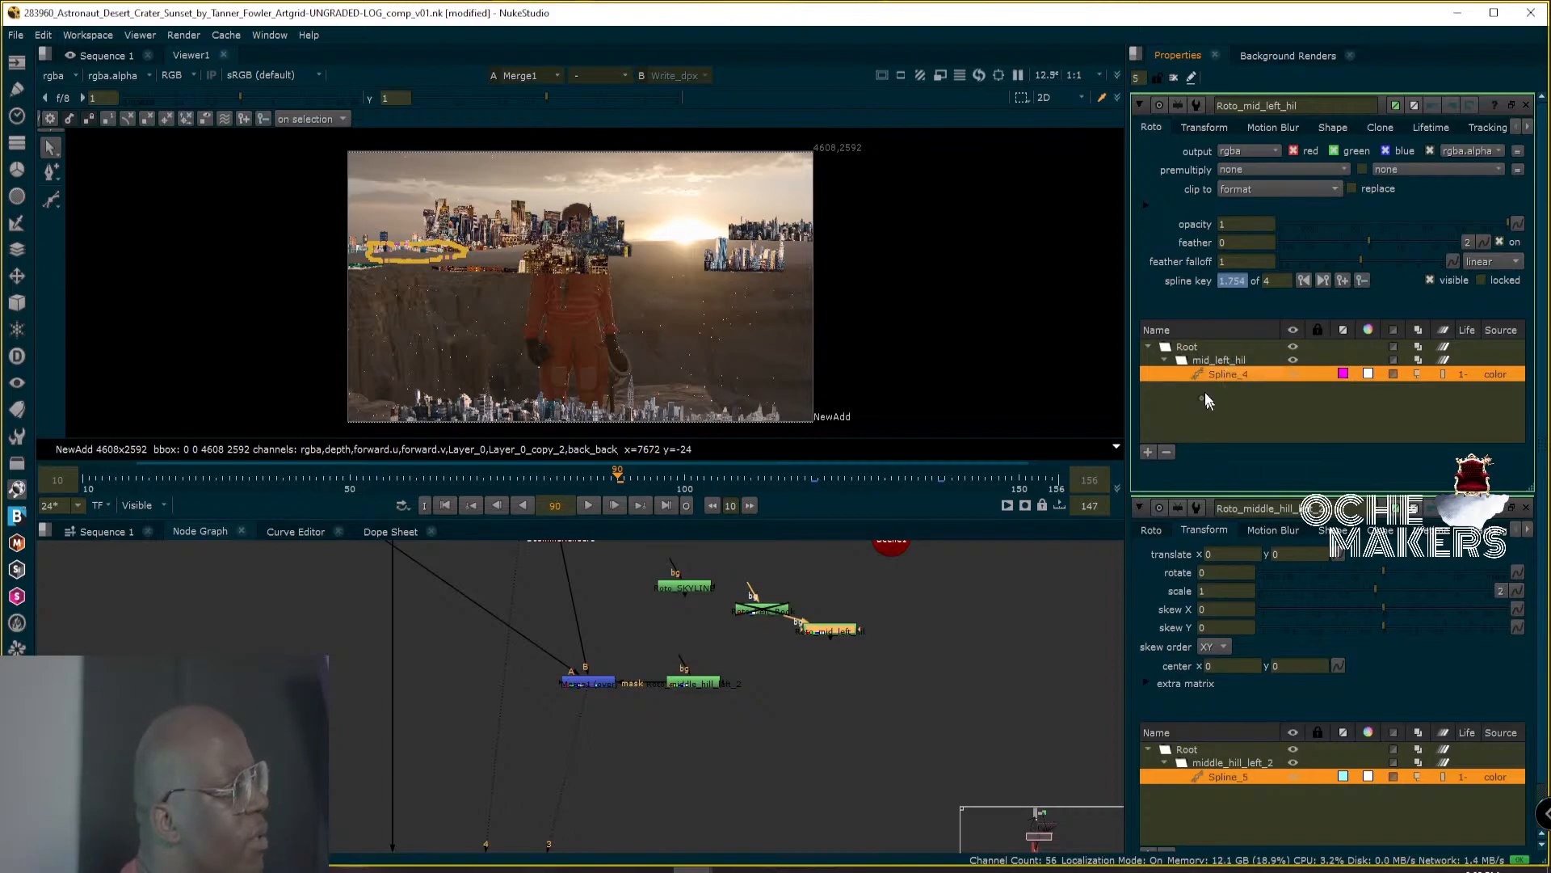
right_click(1194, 283)
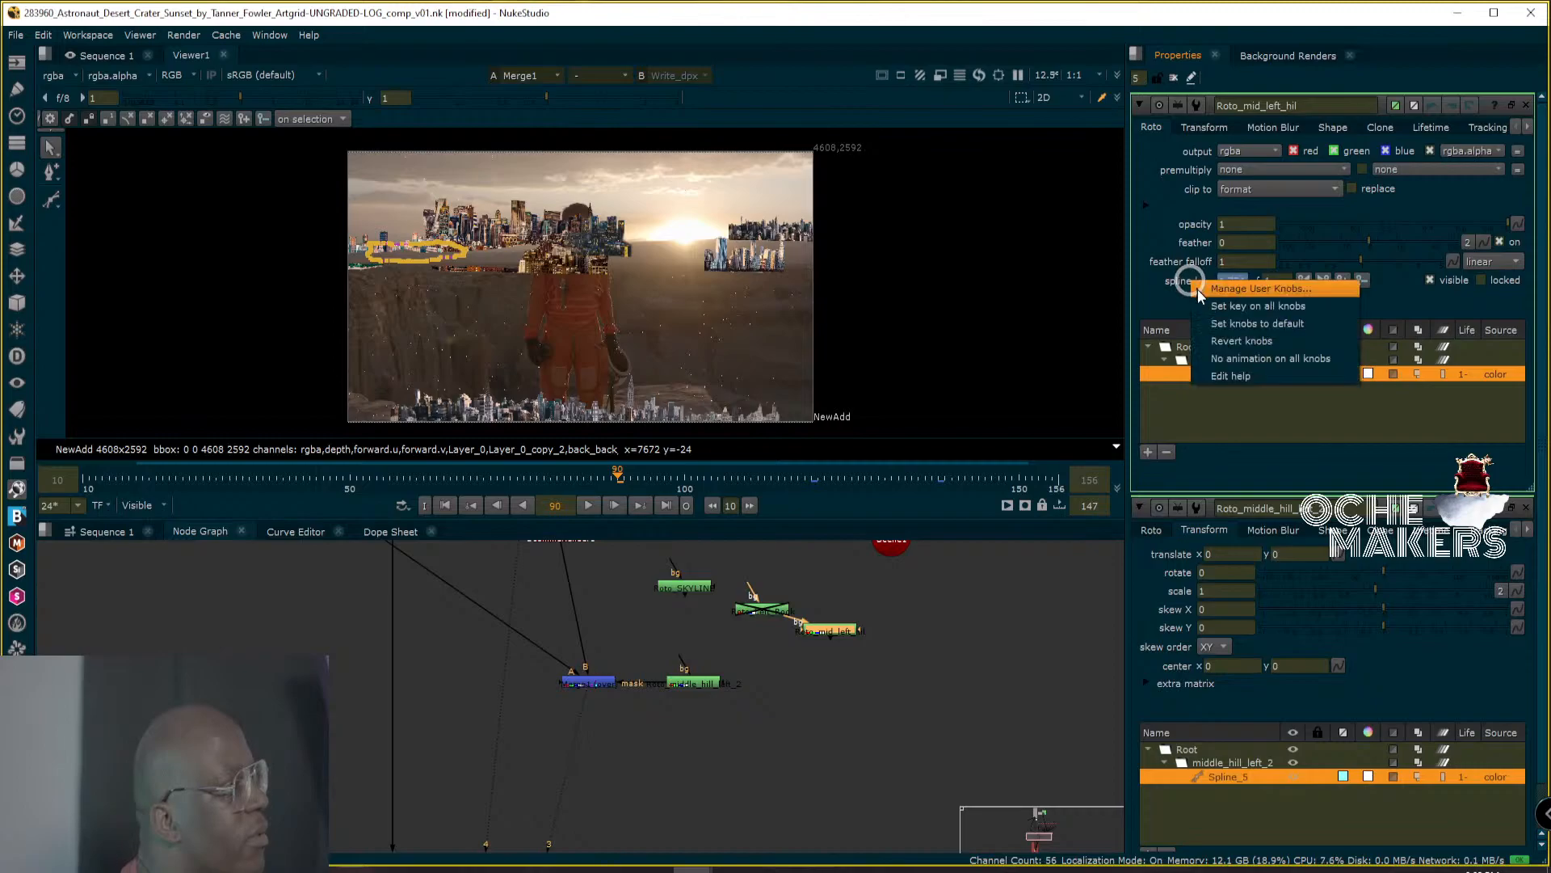
click(1166, 303)
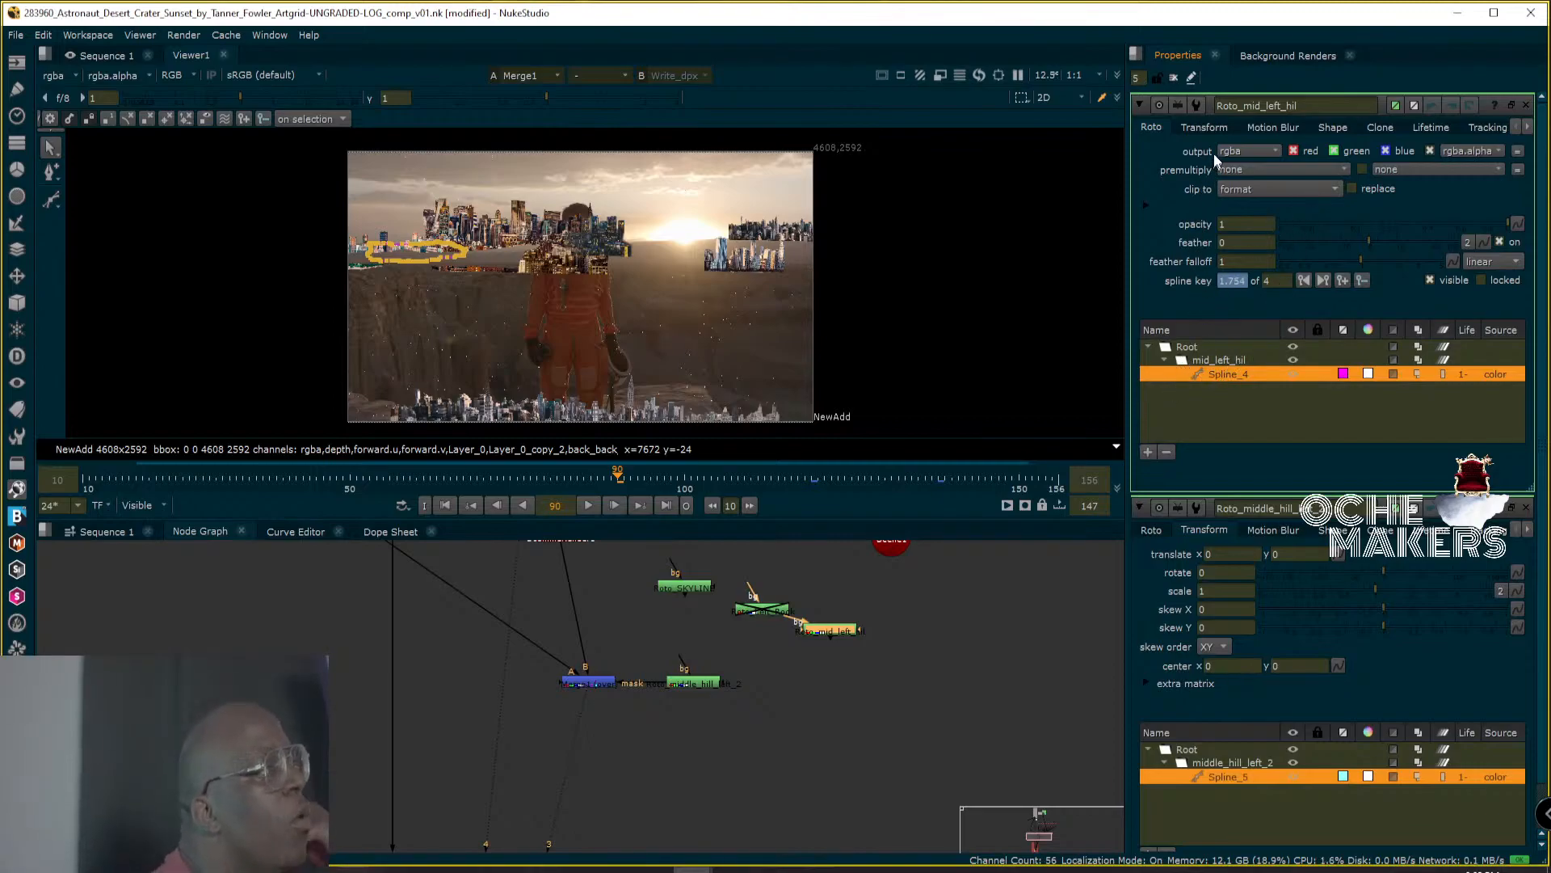
Add a spline key at frame 90 to Spline_5 of Roto_middle_hill_left_2.
click(1151, 528)
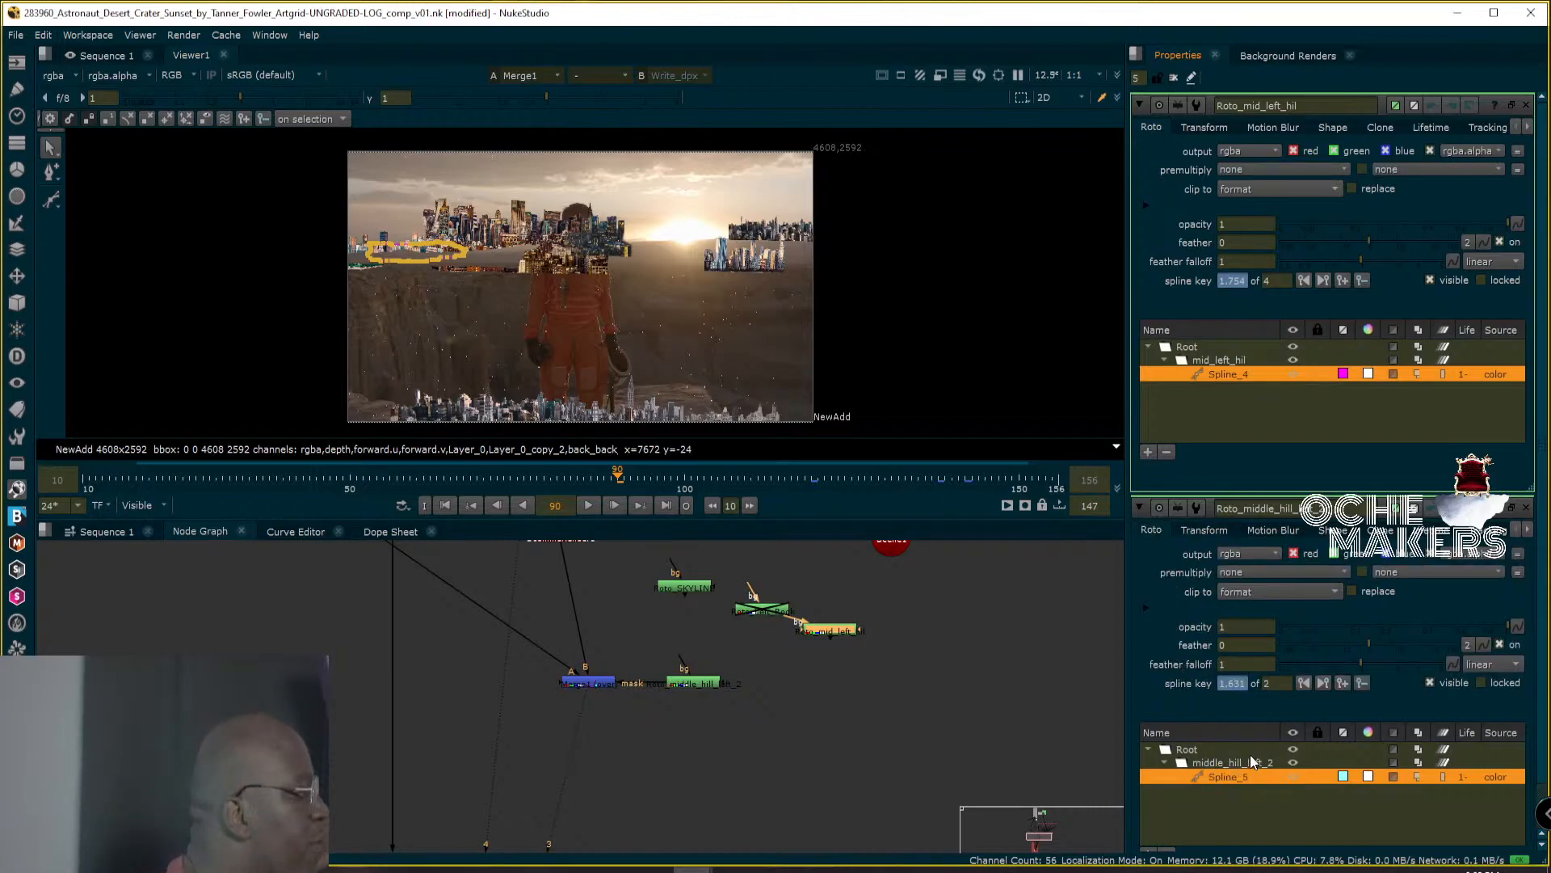
click(1340, 682)
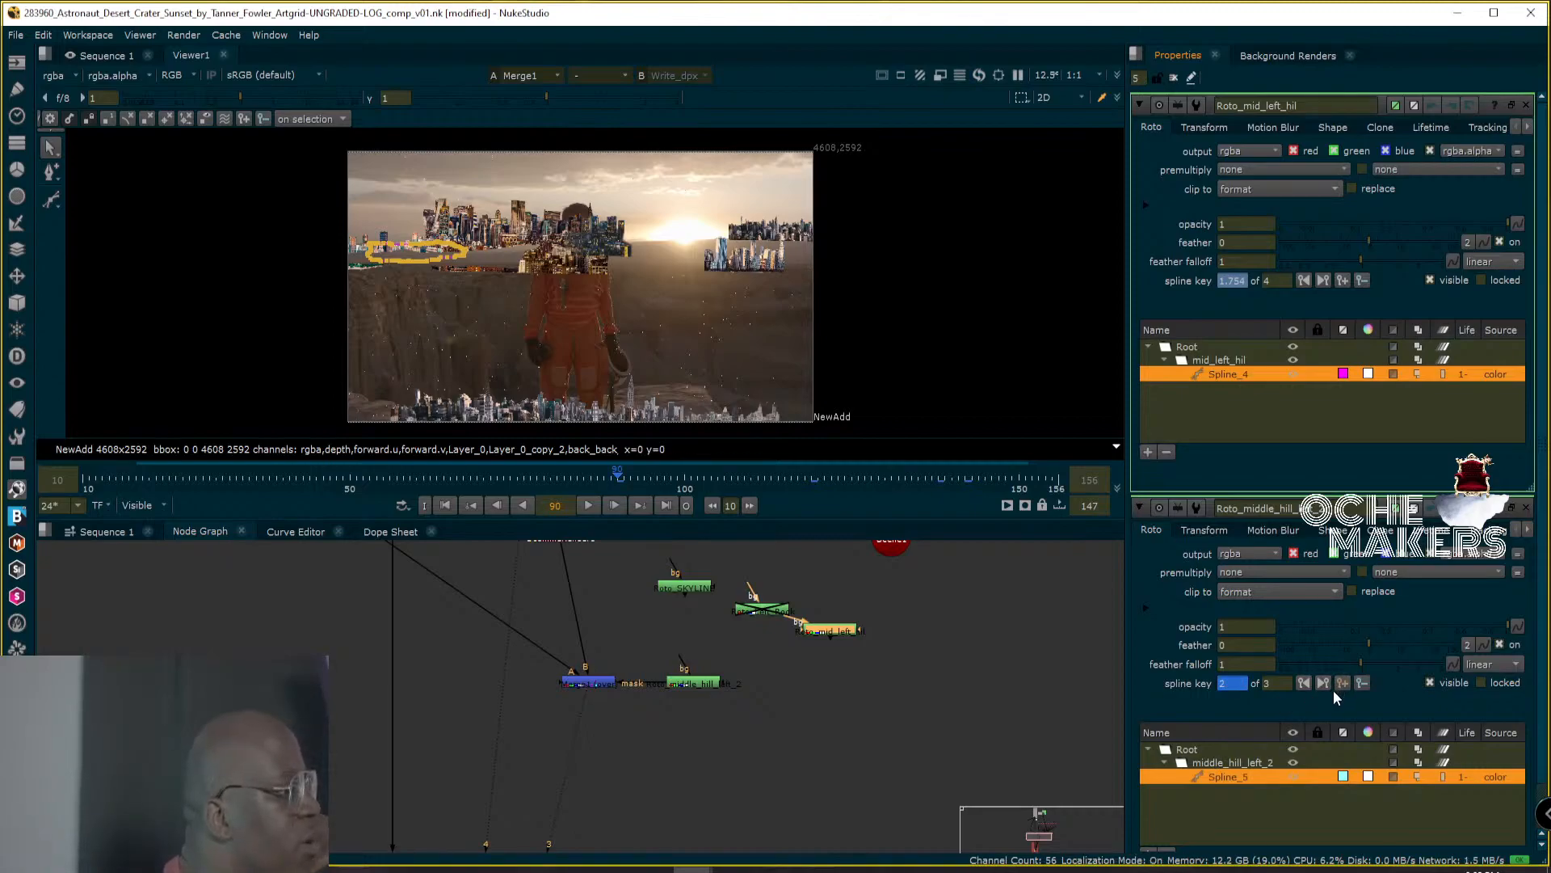
Delete the spline keys of Spline_5 in Roto_middle_hill_left_2 at frames 90 and 1, keeping the key at frame 142.
click(1362, 684)
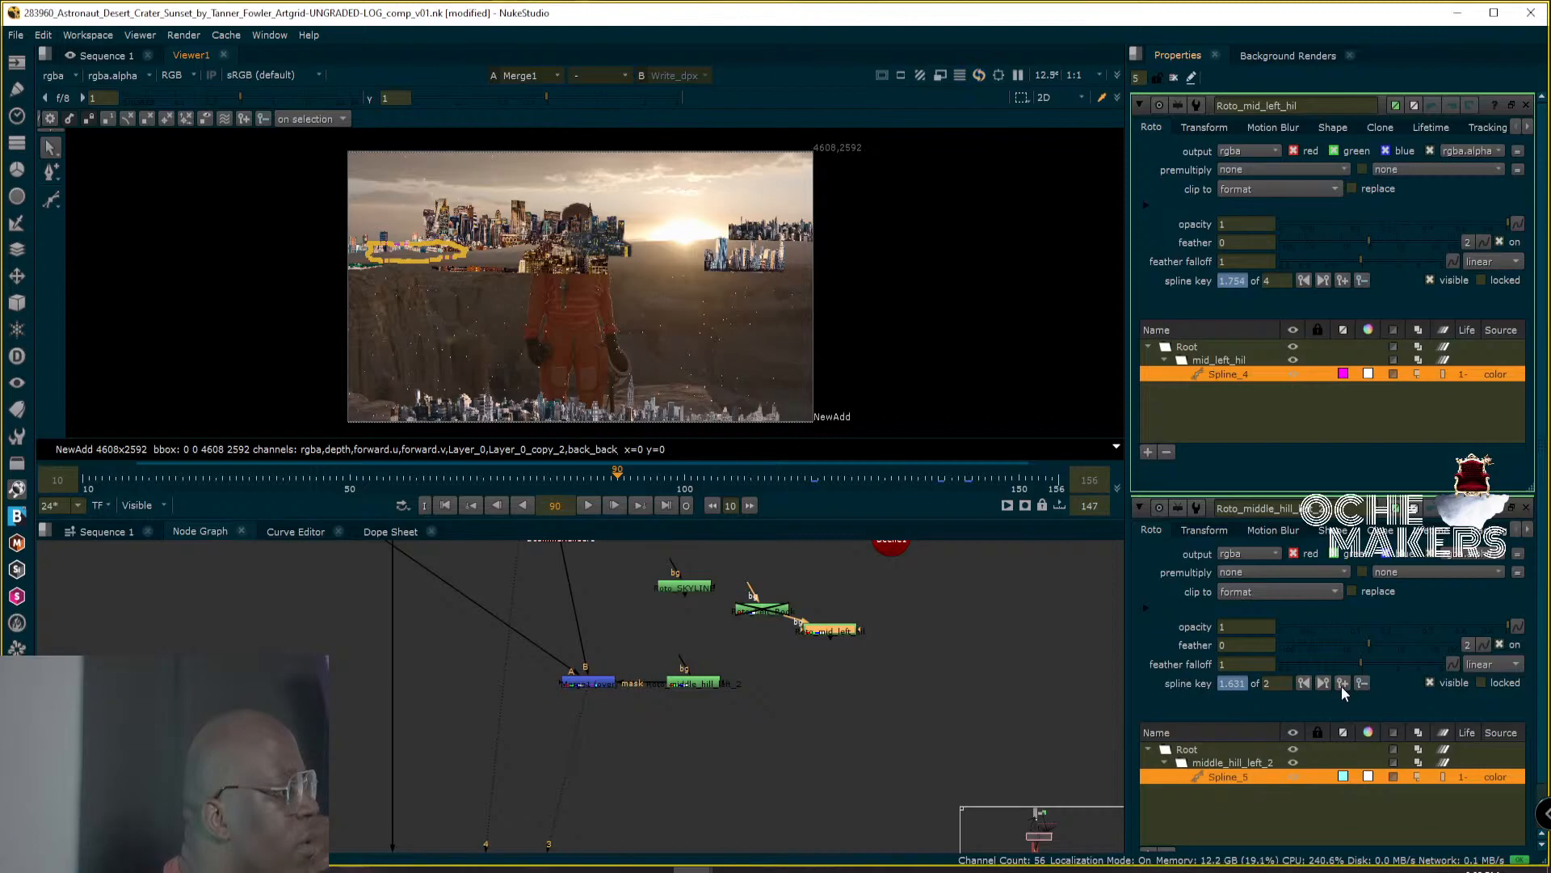
click(1322, 684)
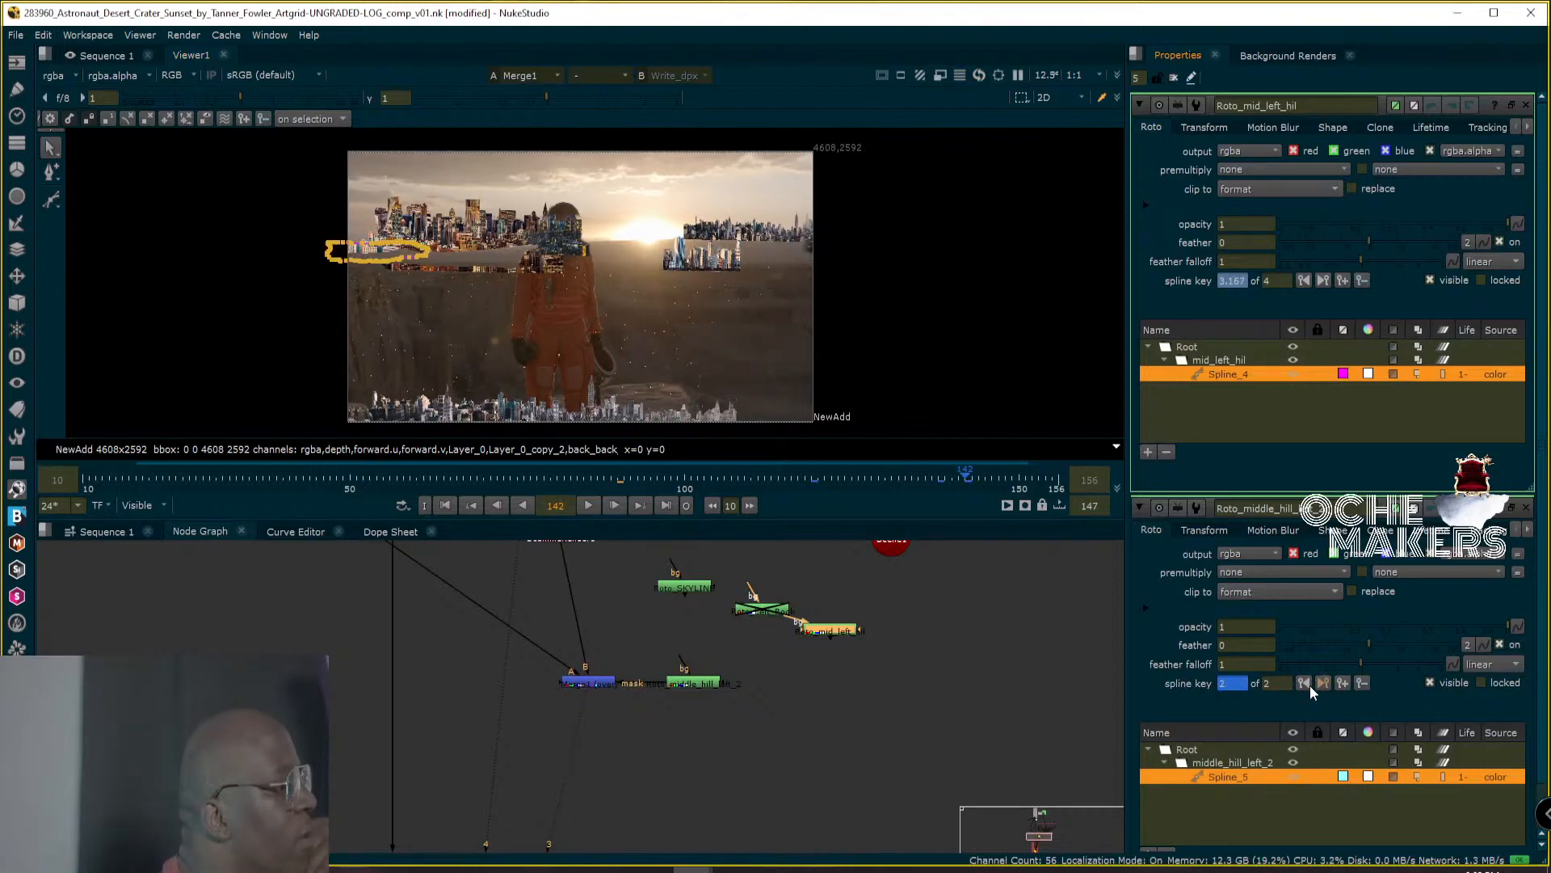
click(1306, 683)
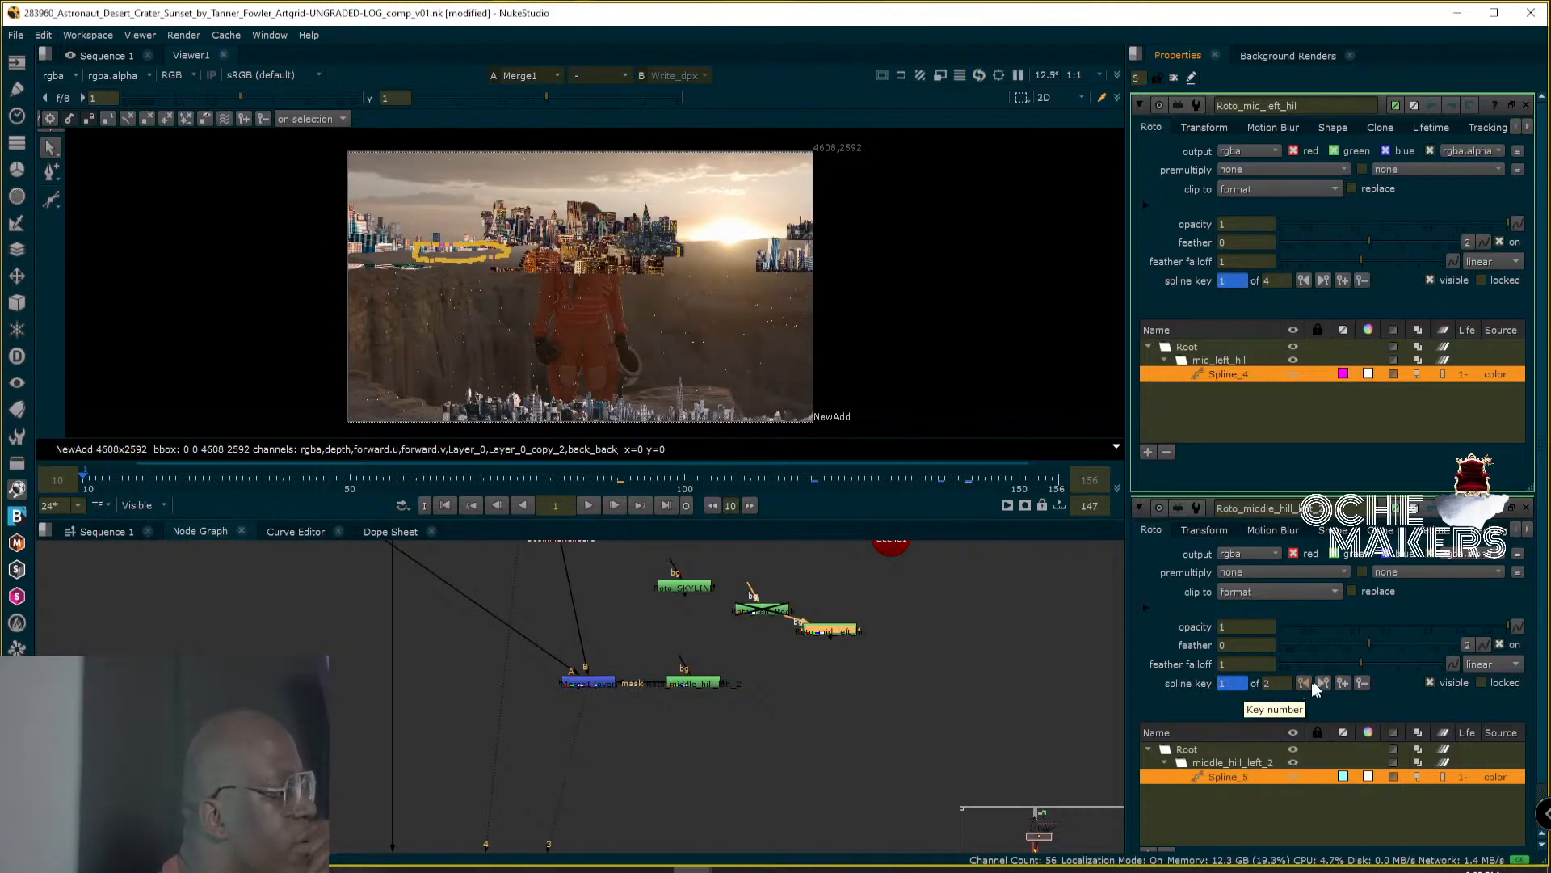
click(1362, 684)
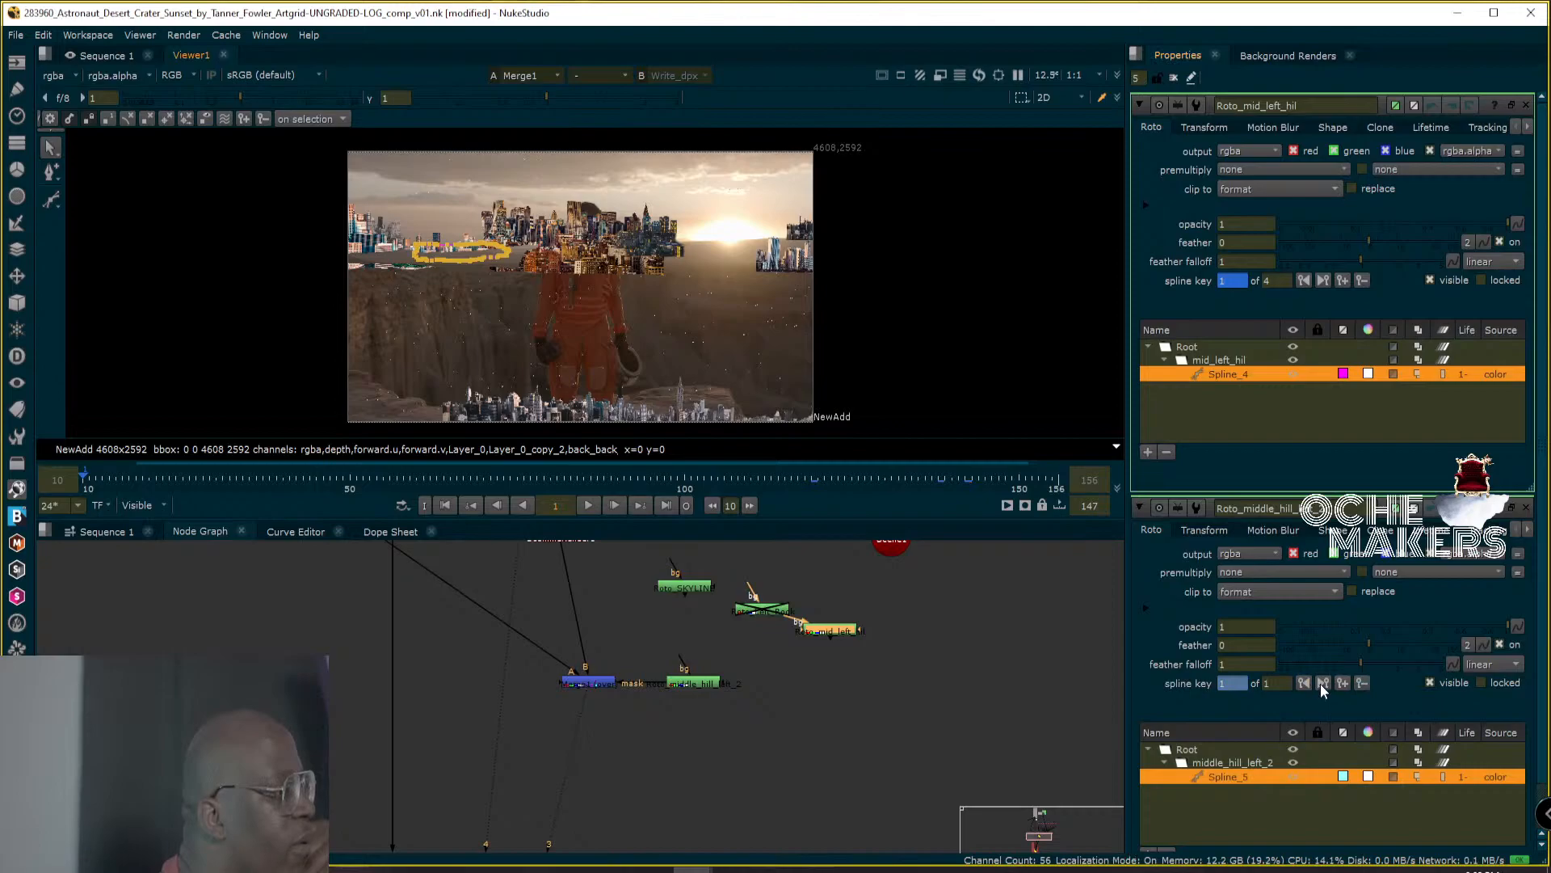
click(1323, 683)
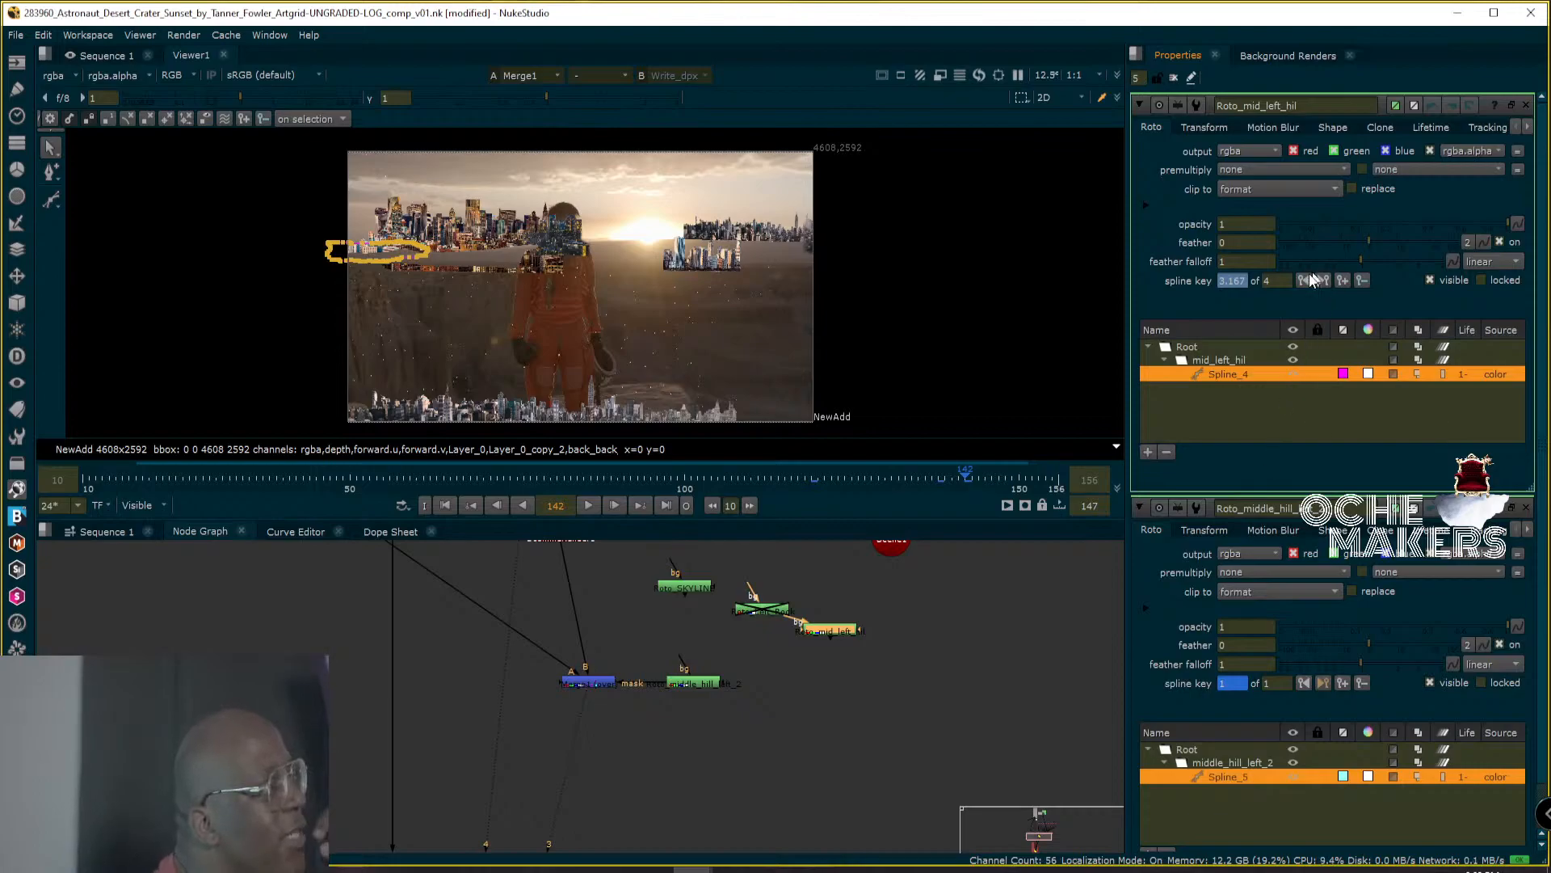
right_click(1236, 281)
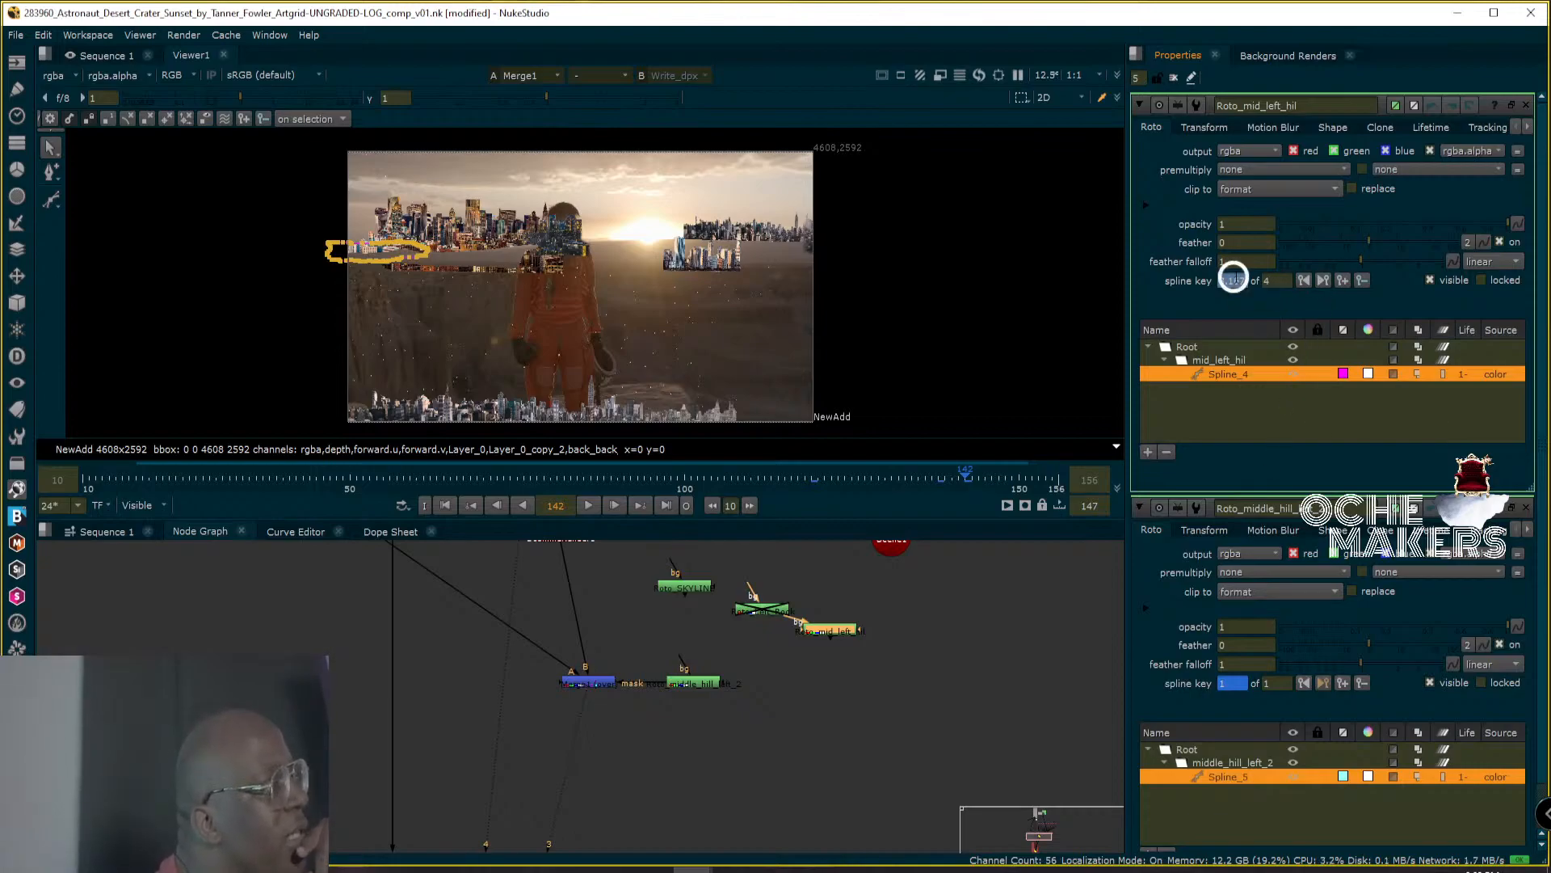
click(1204, 305)
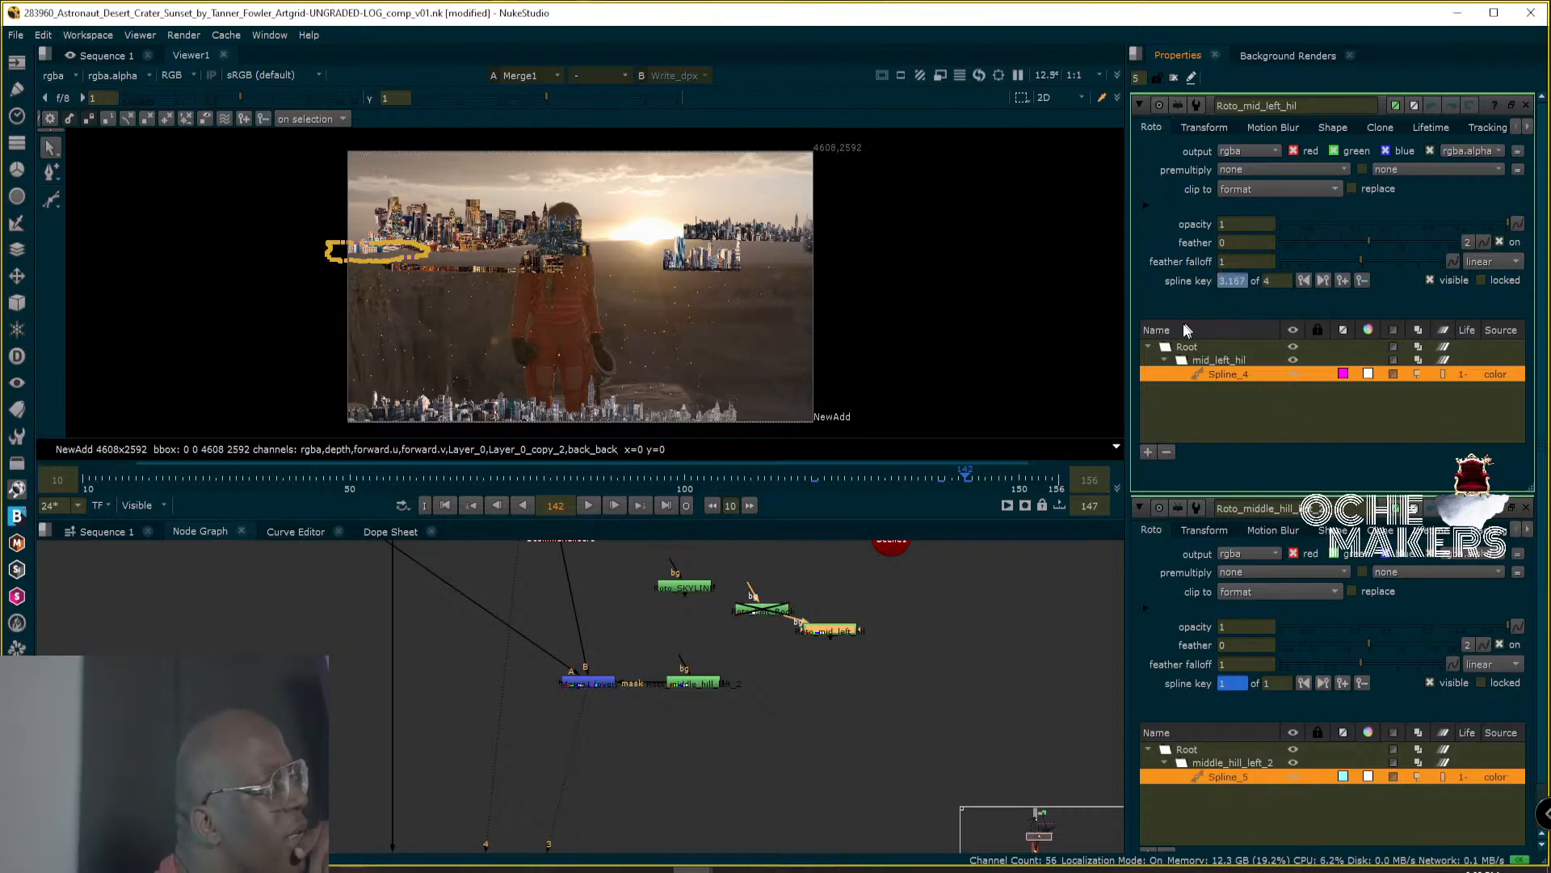
click(1205, 127)
click(1153, 130)
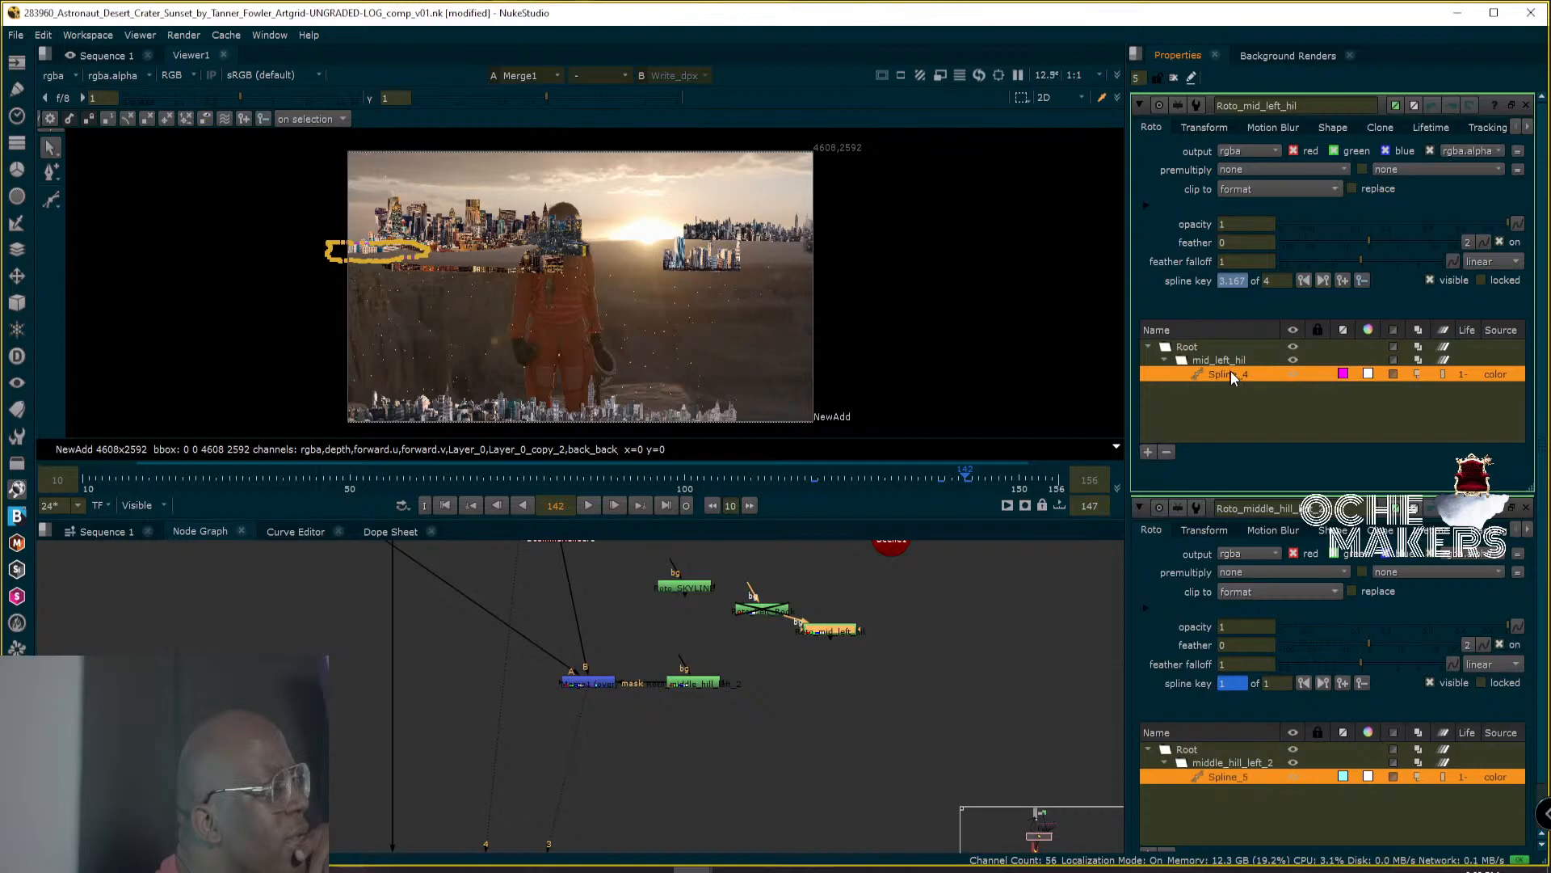
right_click(1230, 372)
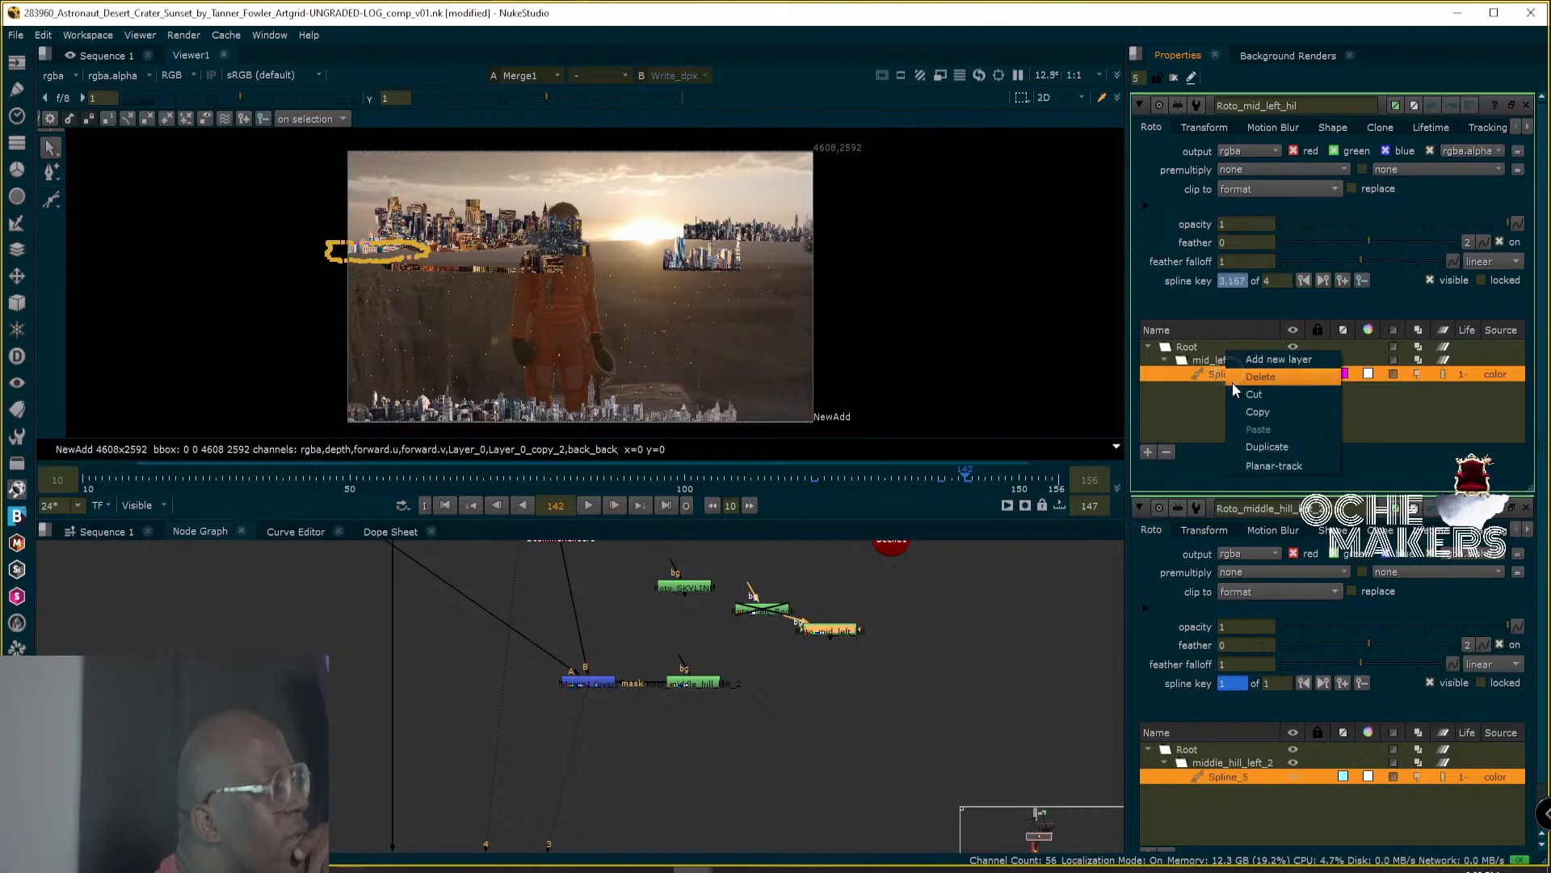
click(1191, 416)
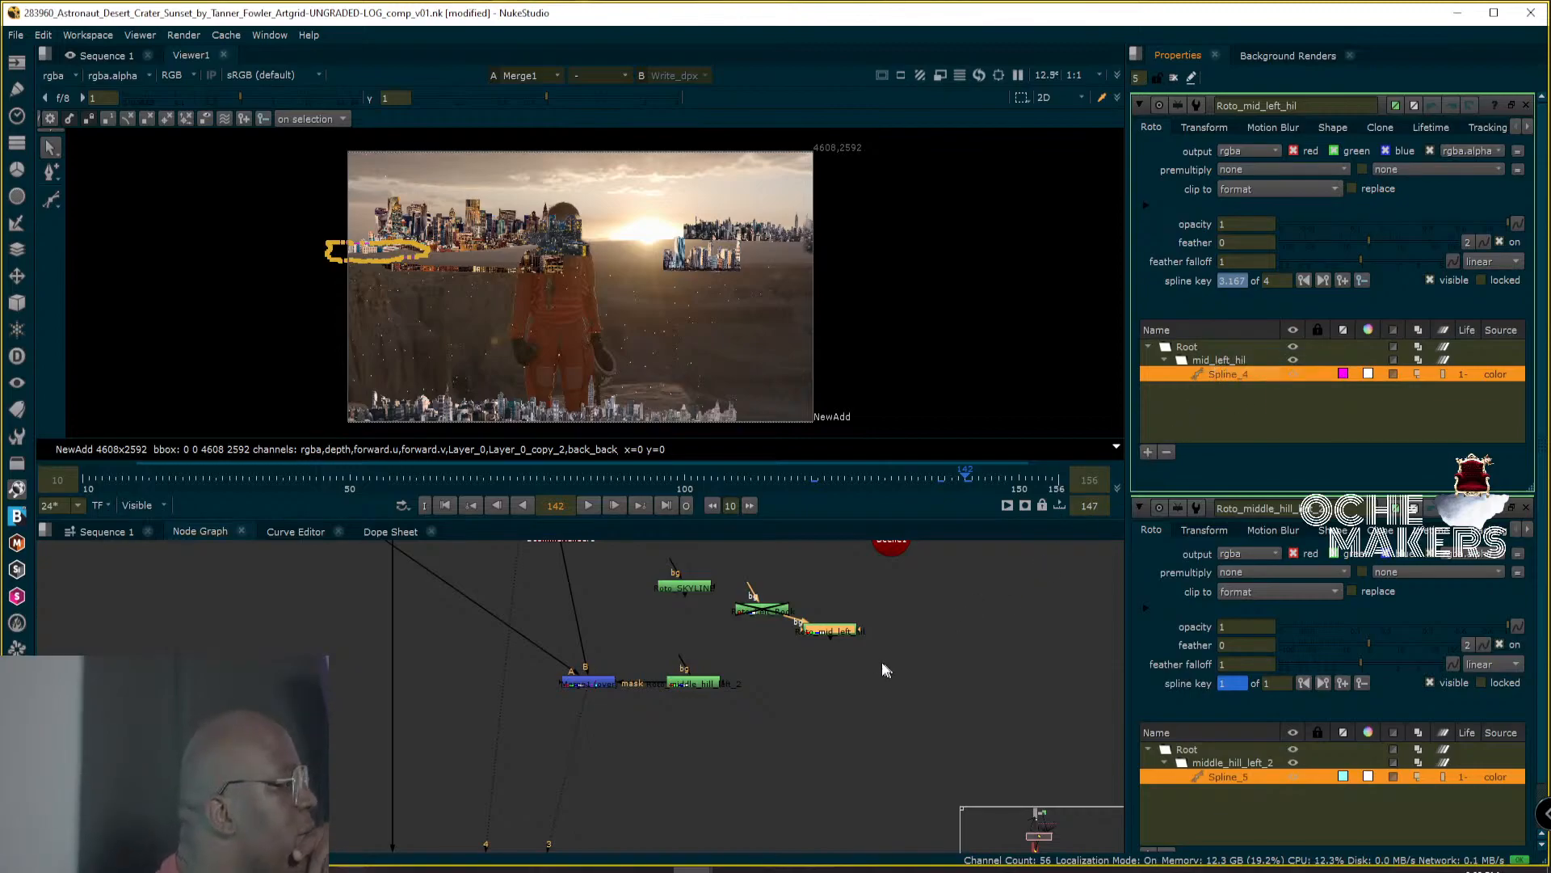
Tuck Roto_mid_left_hil in under the disabled roto node and launch the Mocha interface from the Mocha Pro1 node.
drag(853, 631, 808, 635)
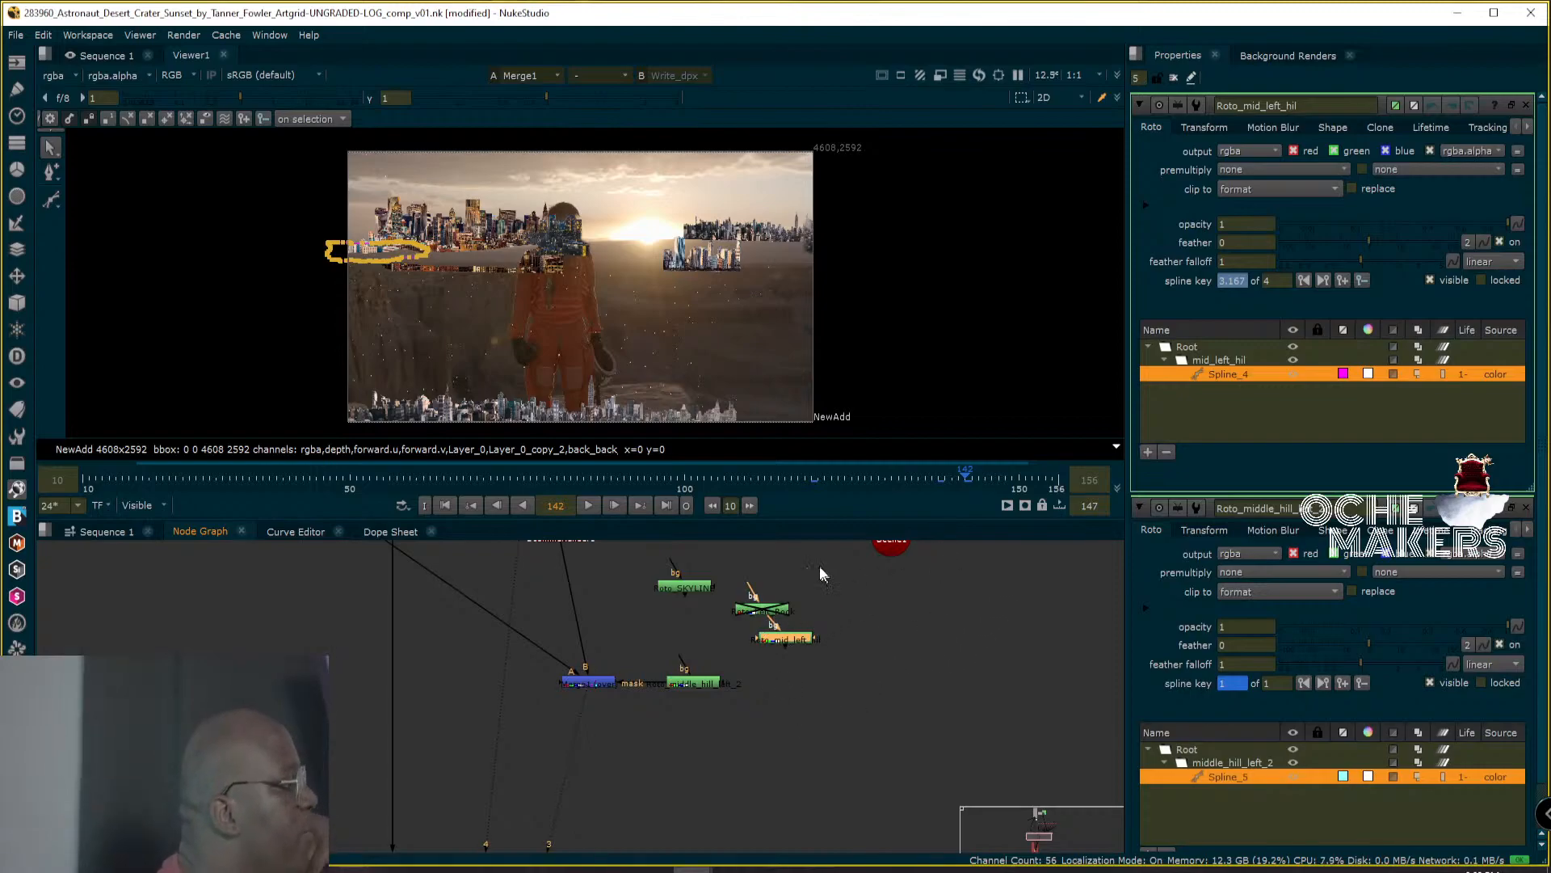
middle_click(464, 660)
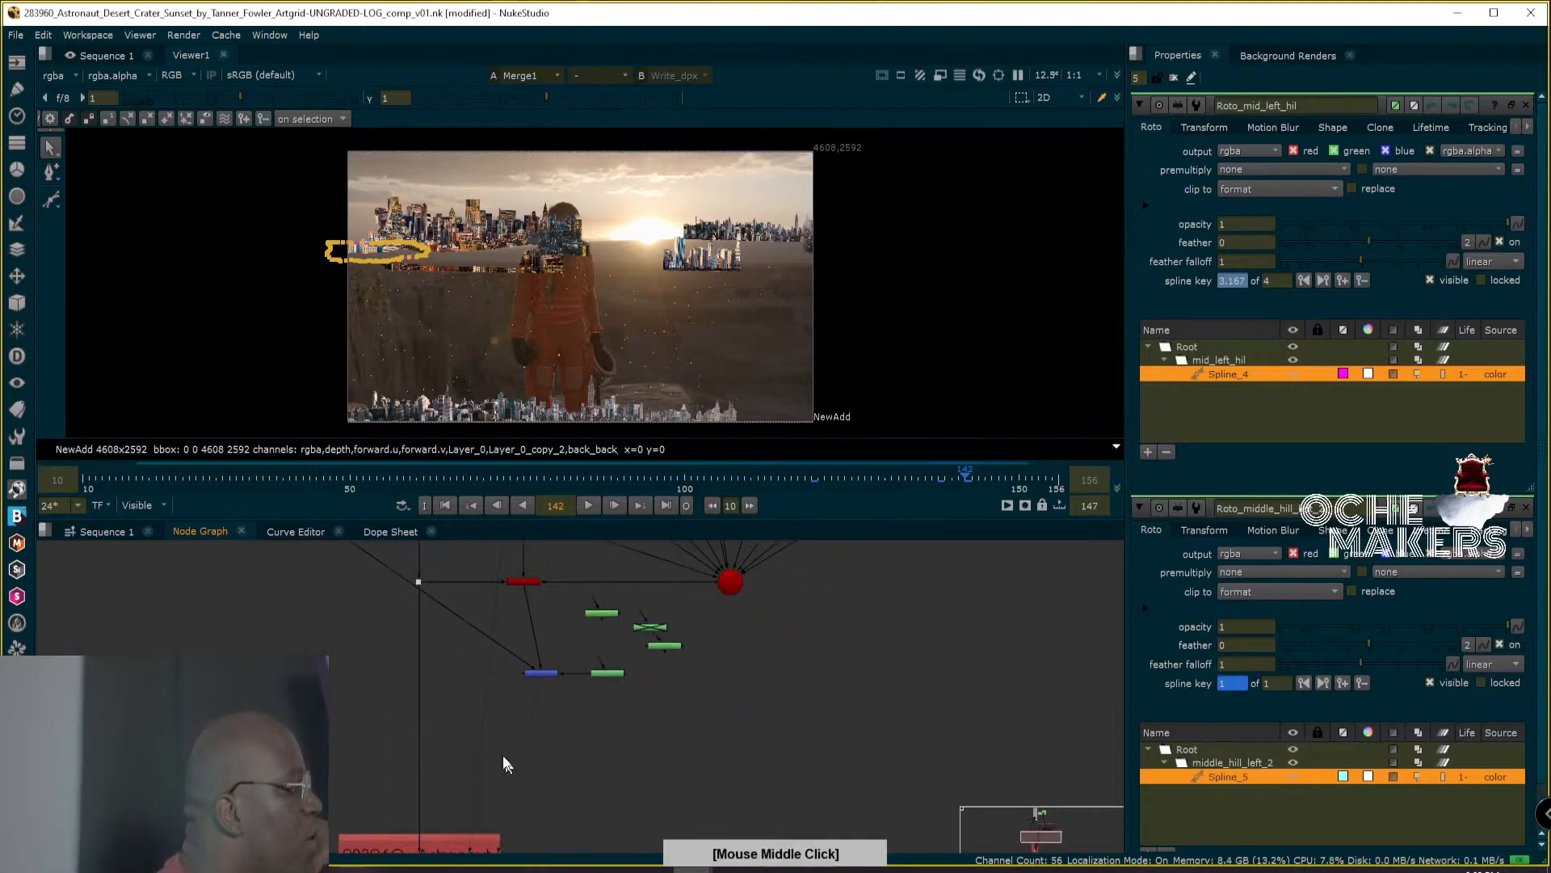
right_click(270, 593)
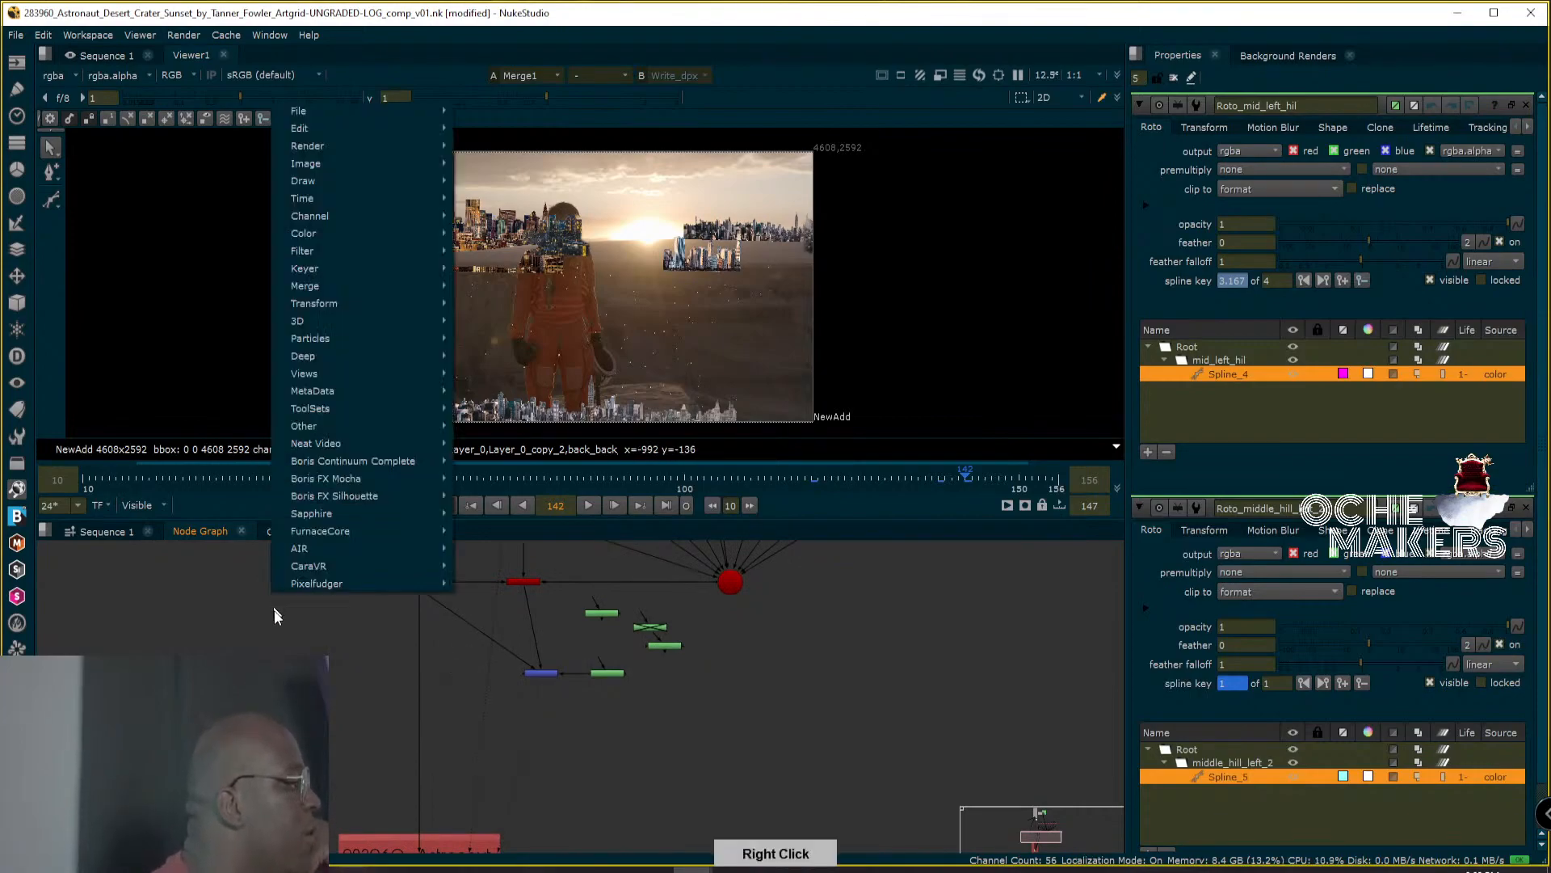
click(279, 634)
drag(325, 695, 254, 629)
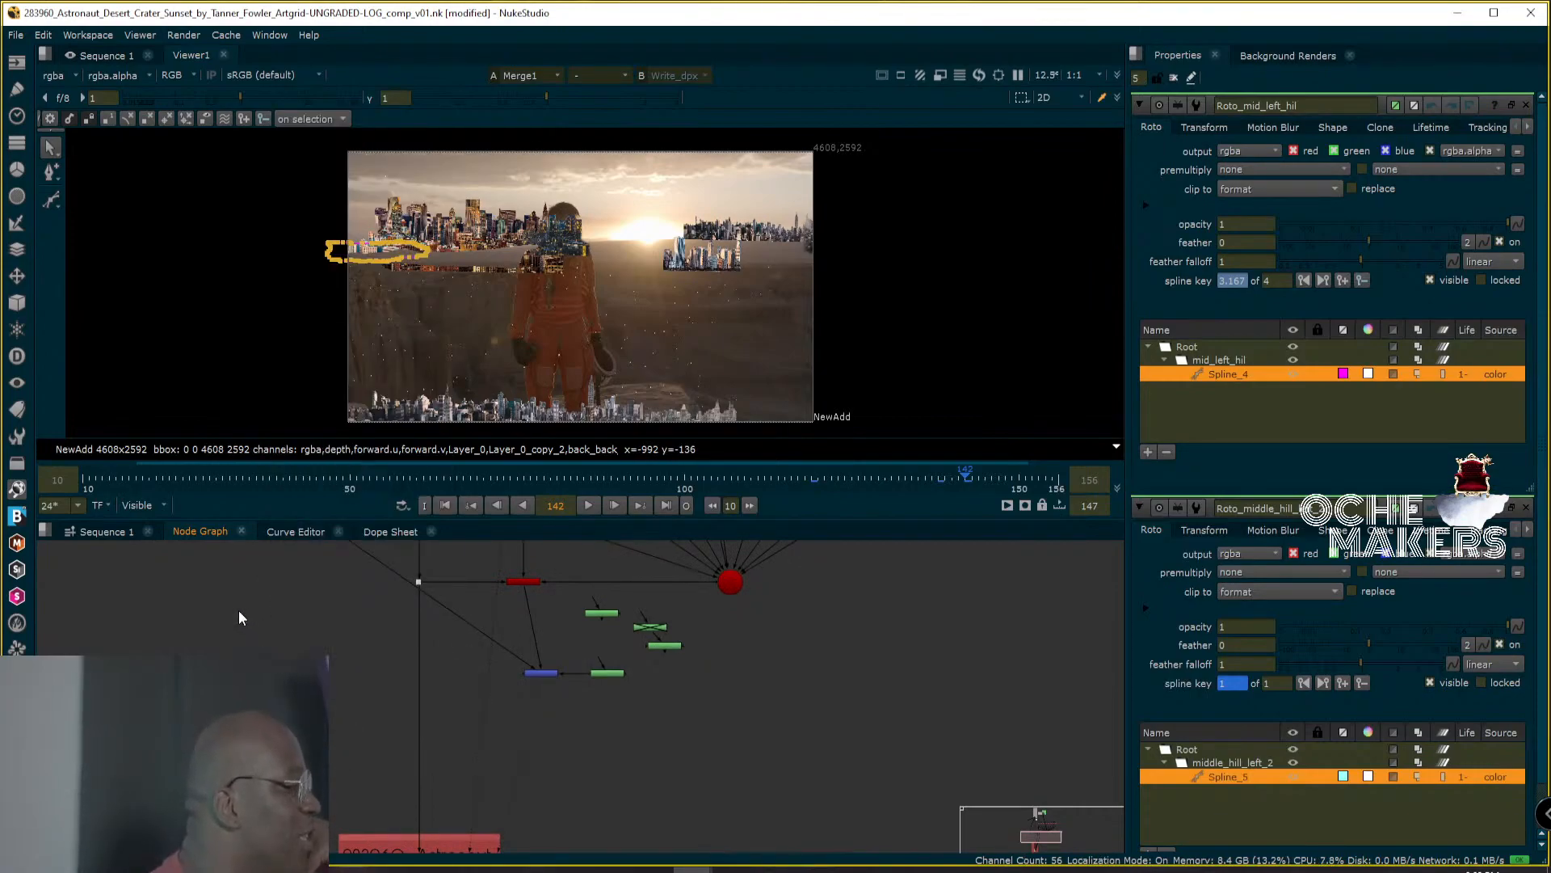
mouse_move(327, 591)
middle_down()
mouse_move(438, 798)
mouse_move(405, 733)
middle_up()
middle_drag(344, 571, 372, 630)
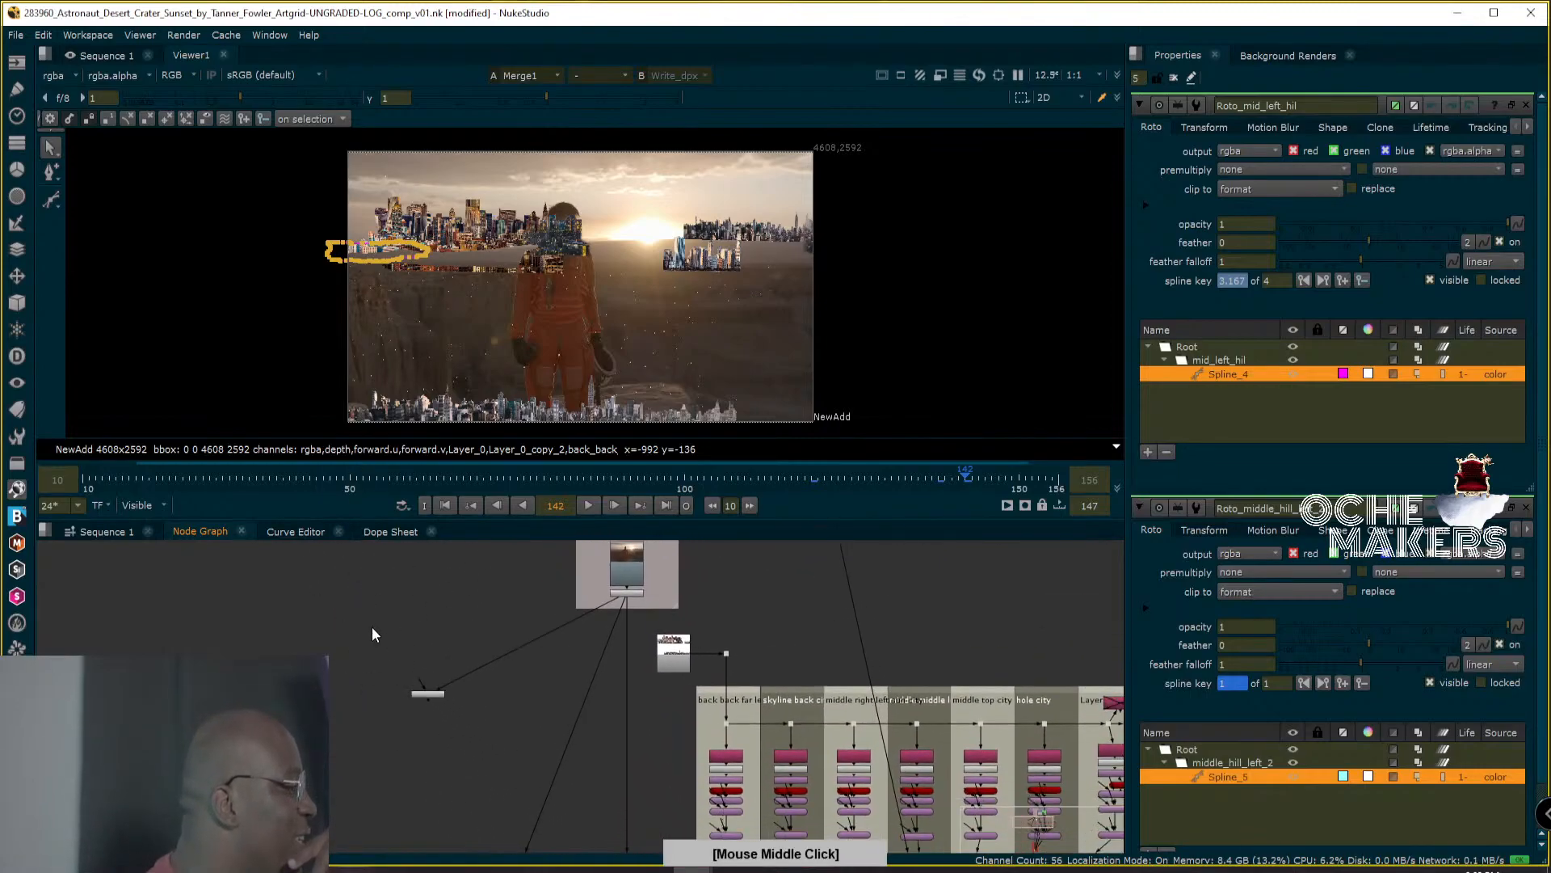
double_click(436, 694)
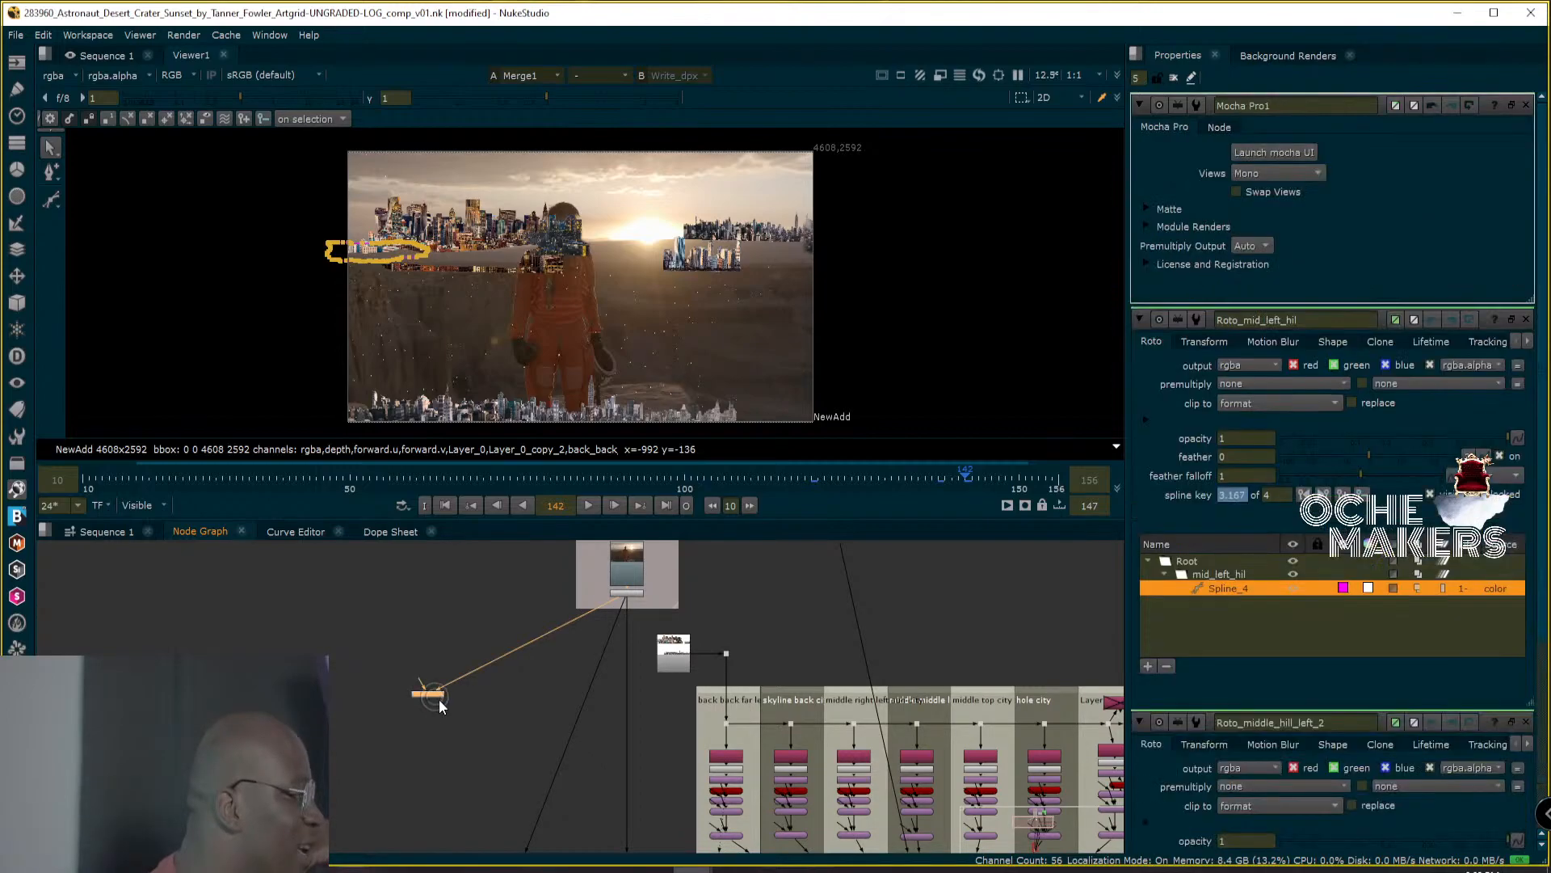
click(1283, 153)
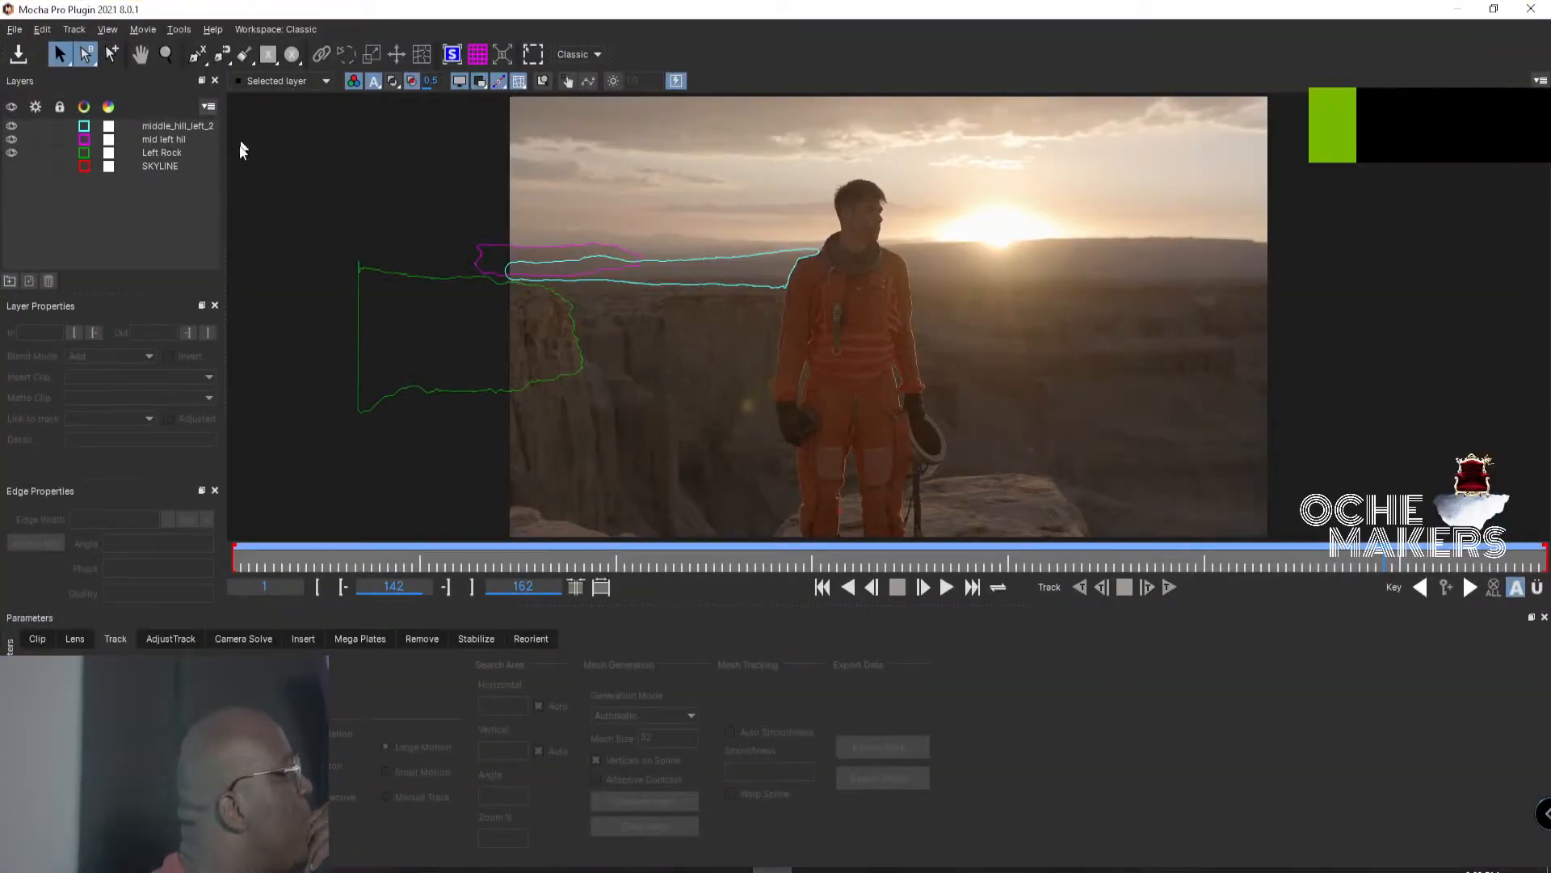
Export the tracking data of the mid left hil layer to the clipboard as a Nuke 7 Tracker and close Mocha Pro.
click(171, 140)
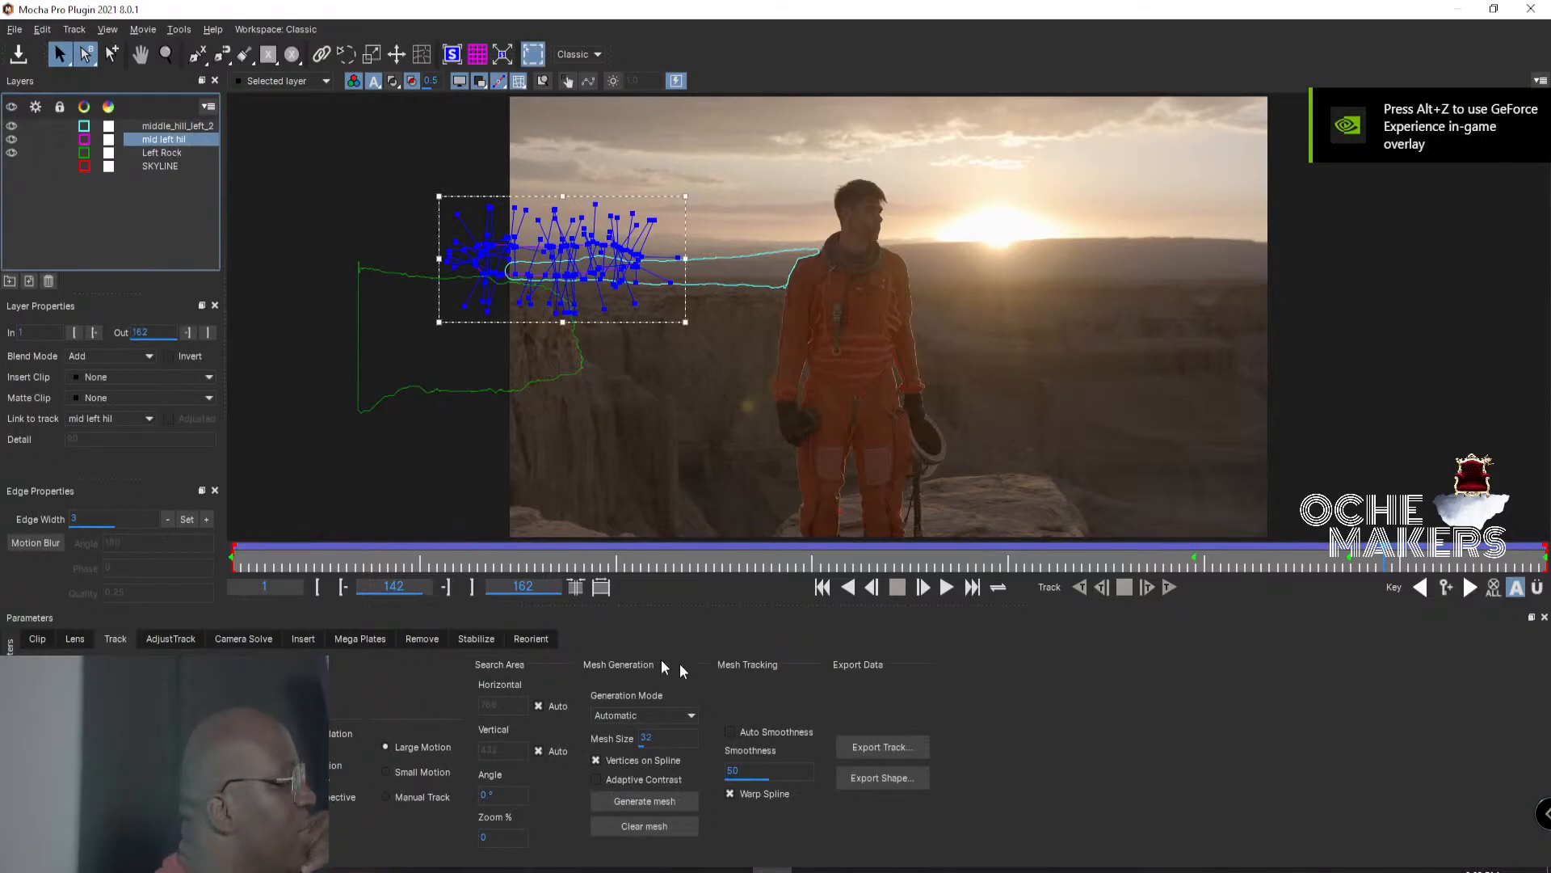
click(883, 748)
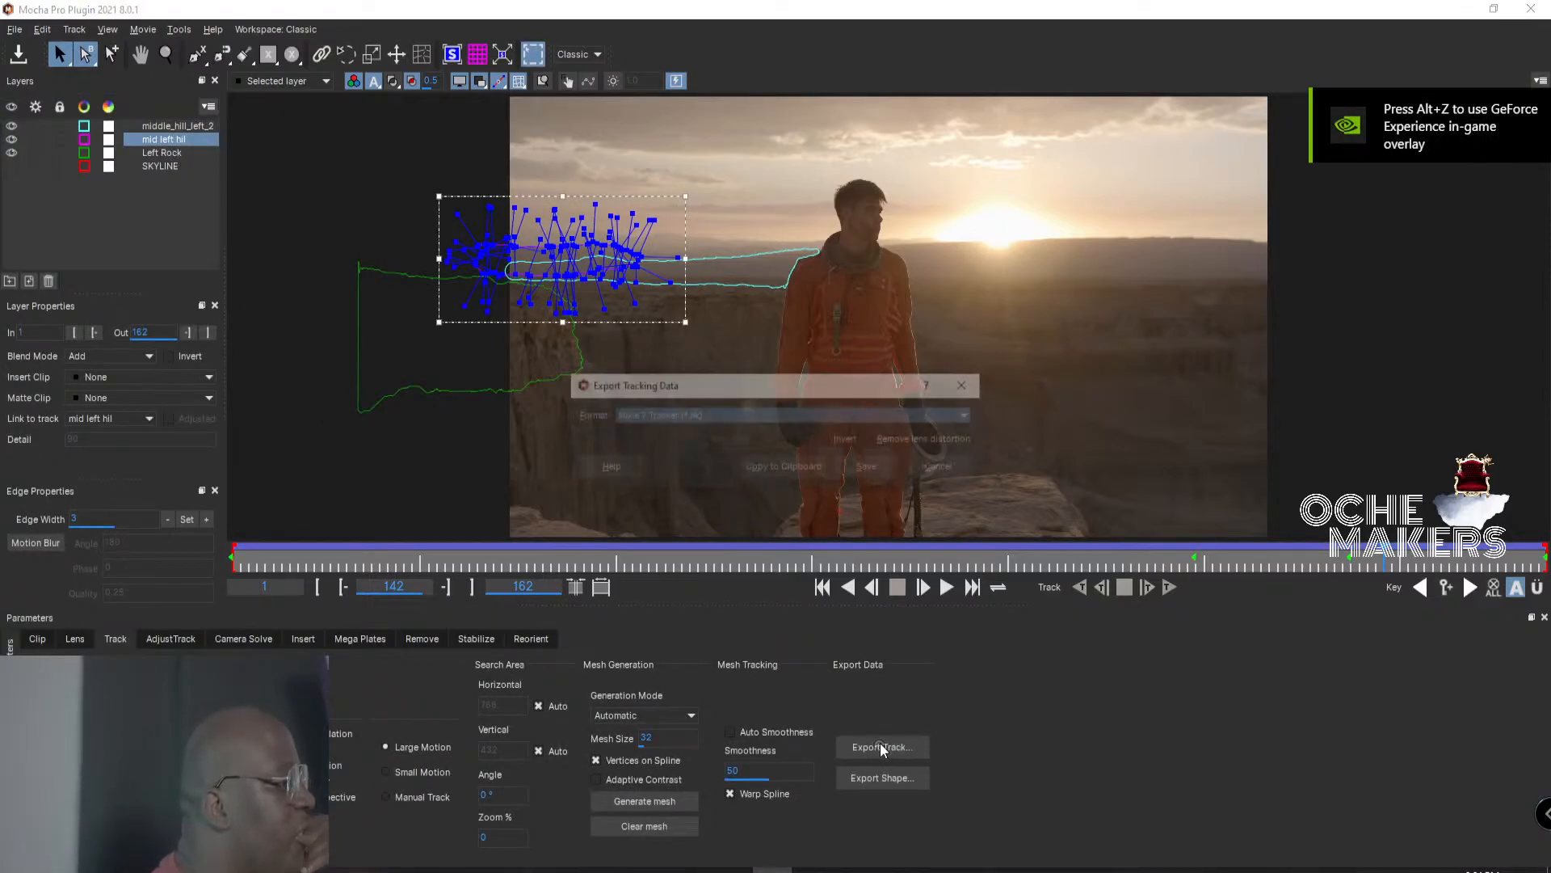
click(797, 468)
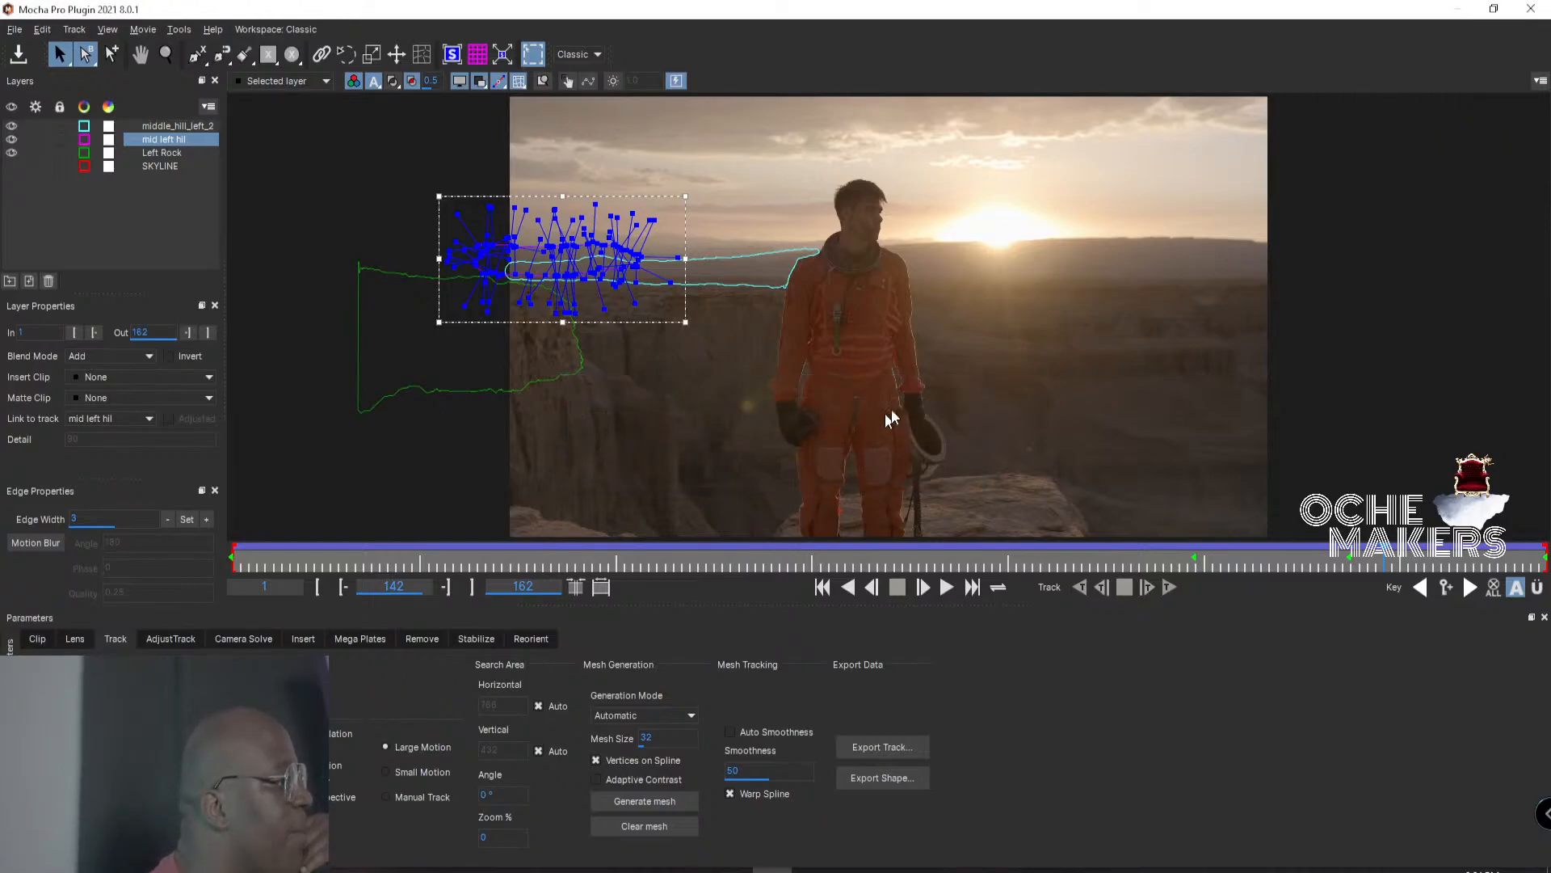
click(1533, 8)
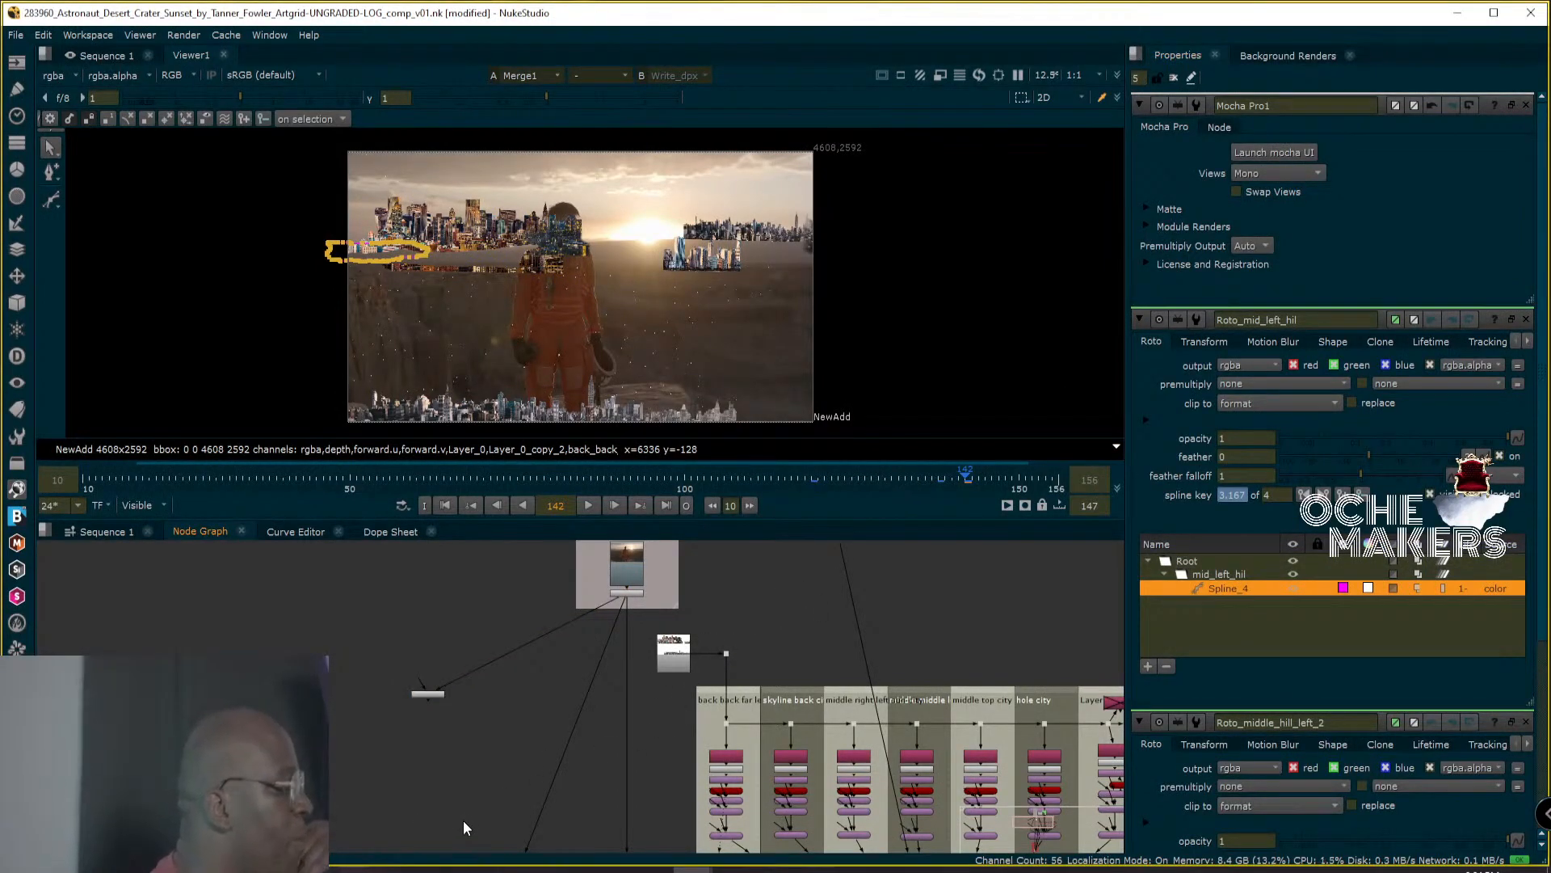
Paste the exported mid left hil tracker into the node graph near Roto_mid_left_hil.
middle_drag(902, 217, 894, 225)
middle_drag(636, 681, 584, 549)
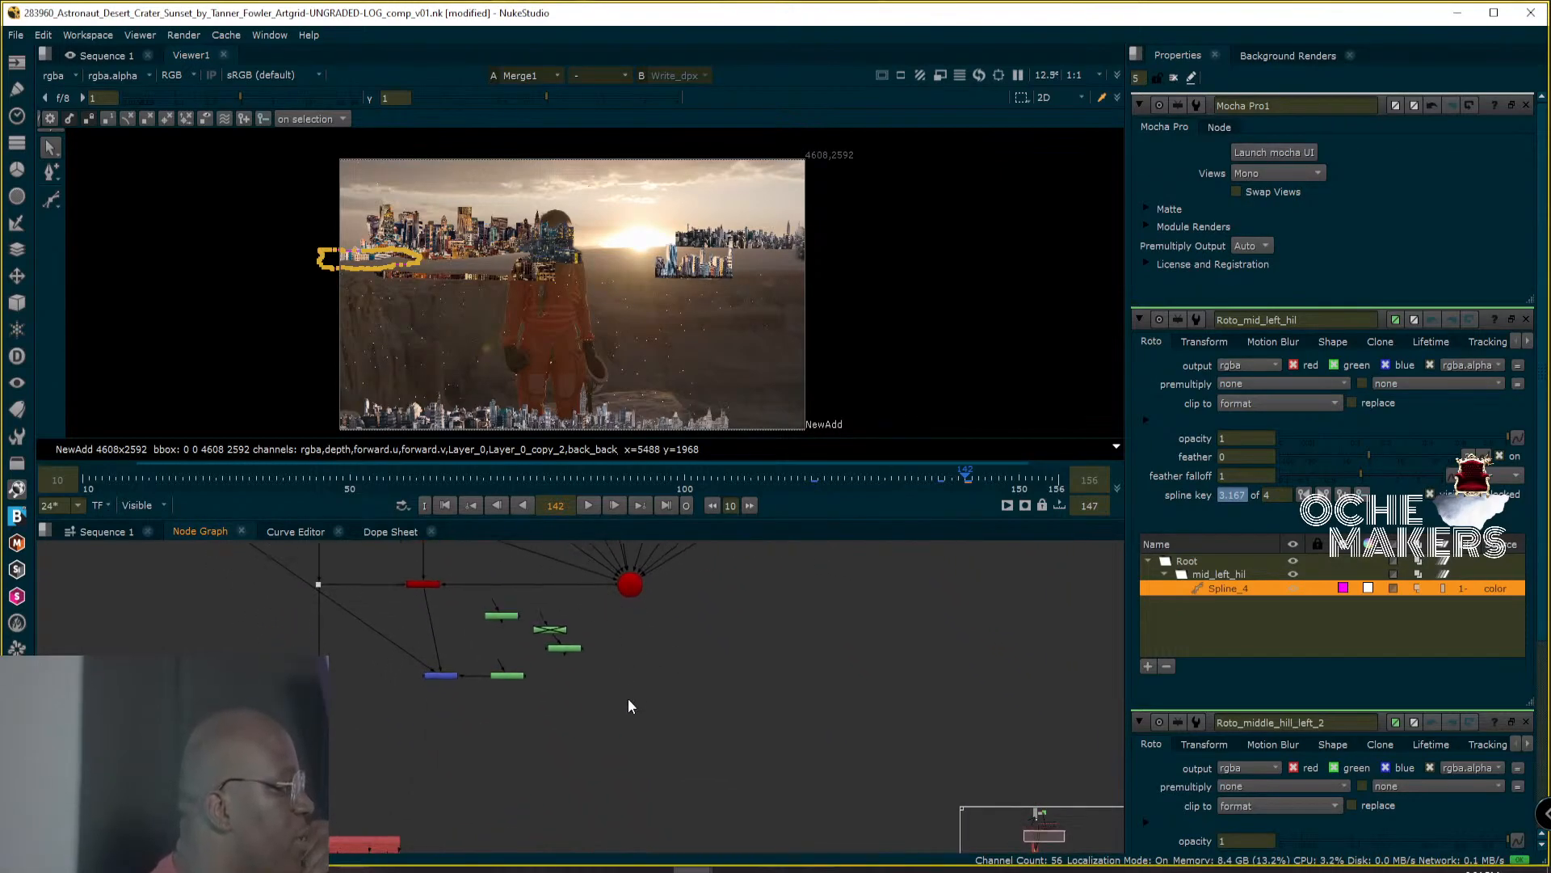
middle_drag(628, 699, 813, 706)
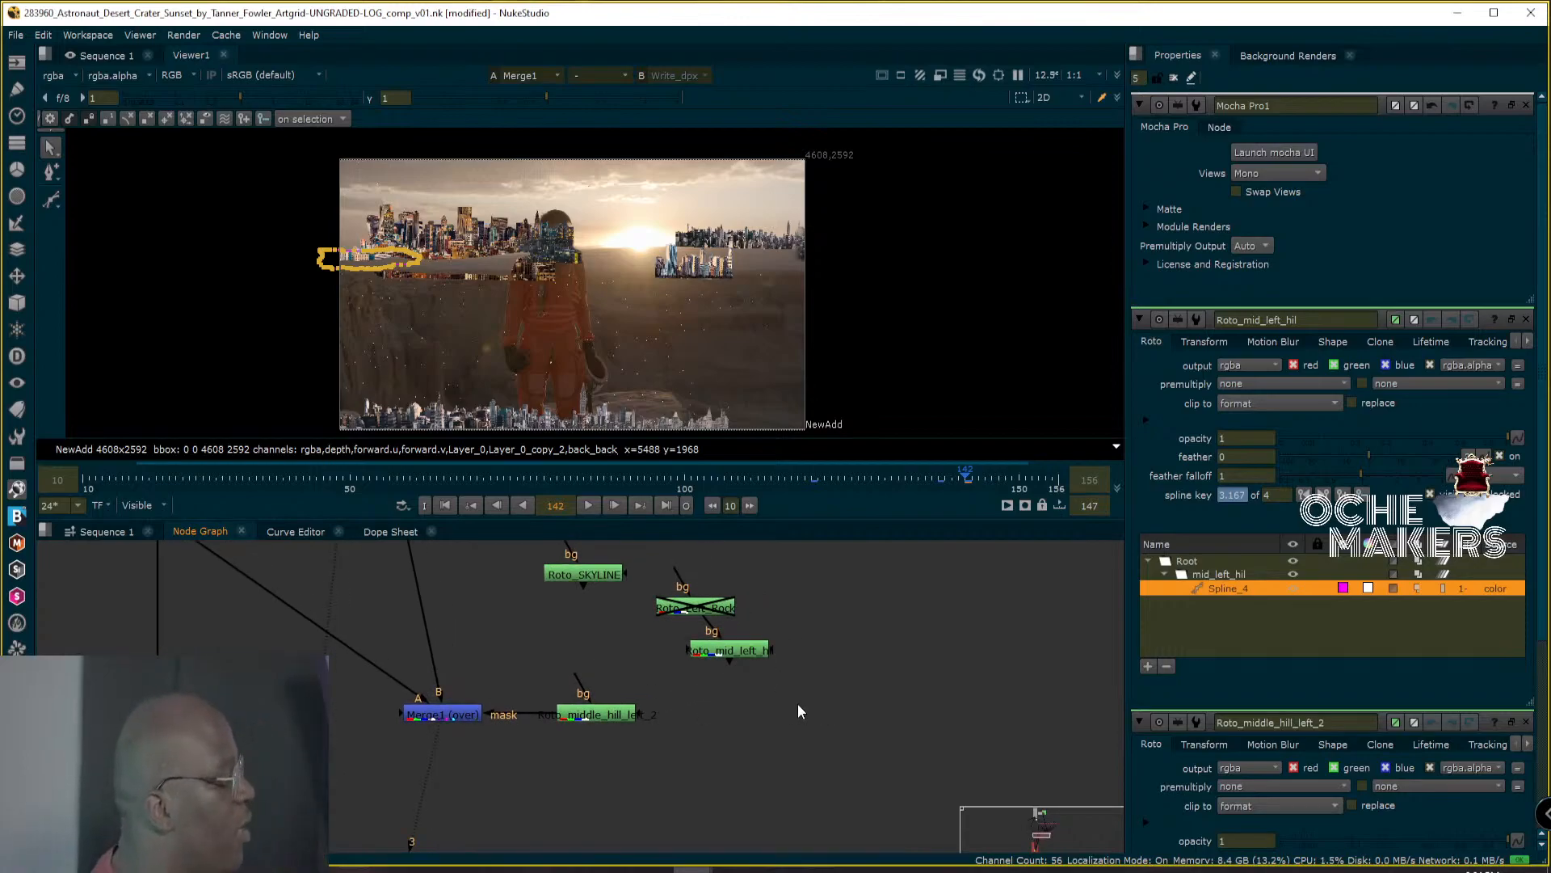
key(ctrl+v)
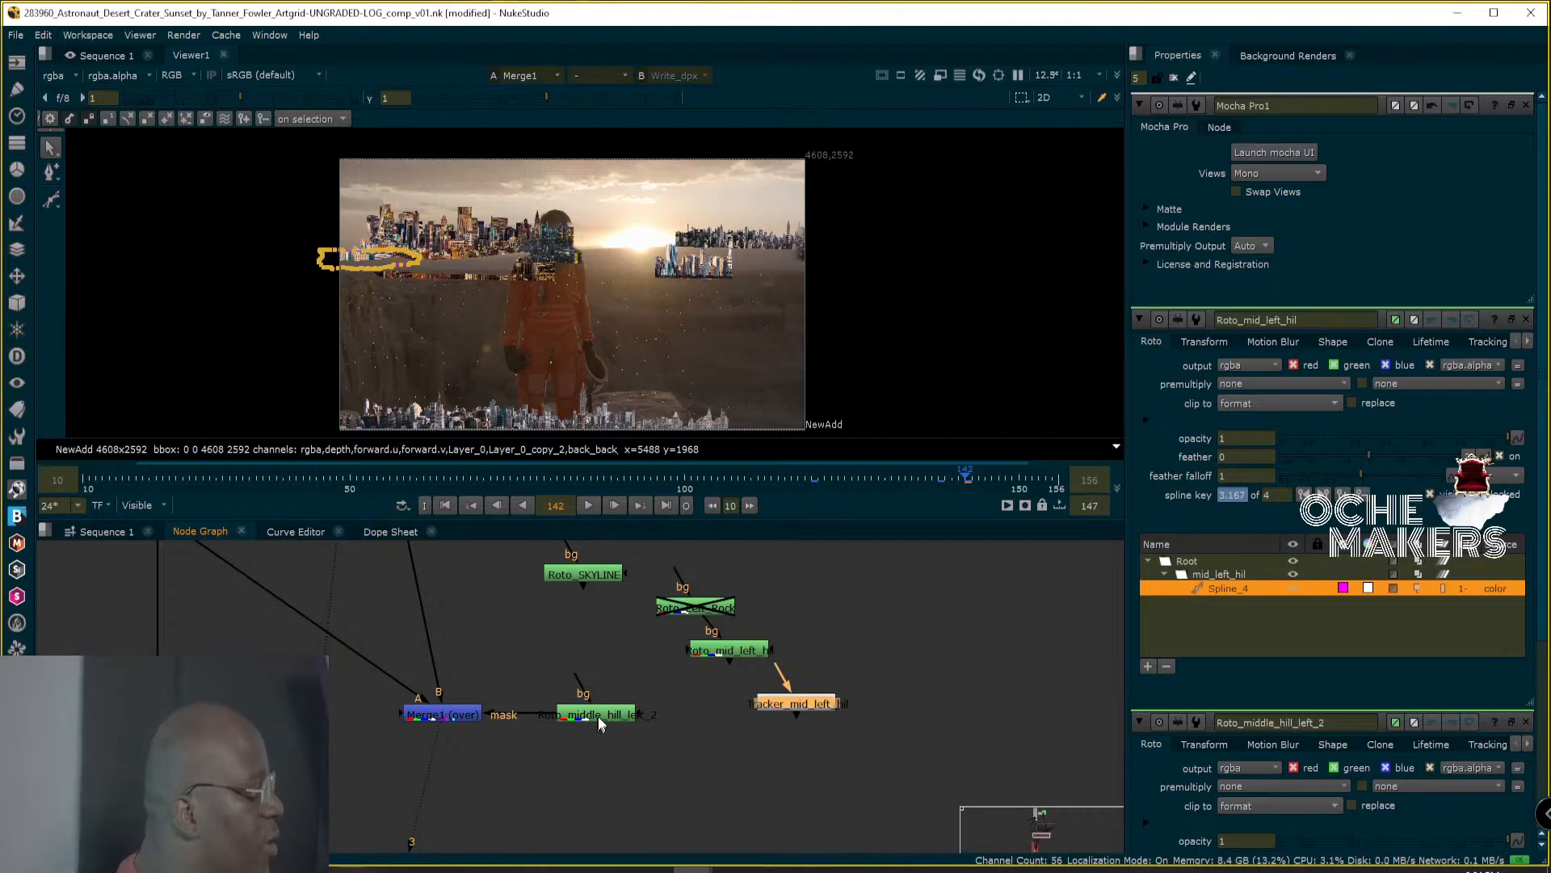
Clear all open node properties and open only those of Roto_middle_hill_left_2 and Tracker_mid_left_hil.
drag(612, 716, 618, 715)
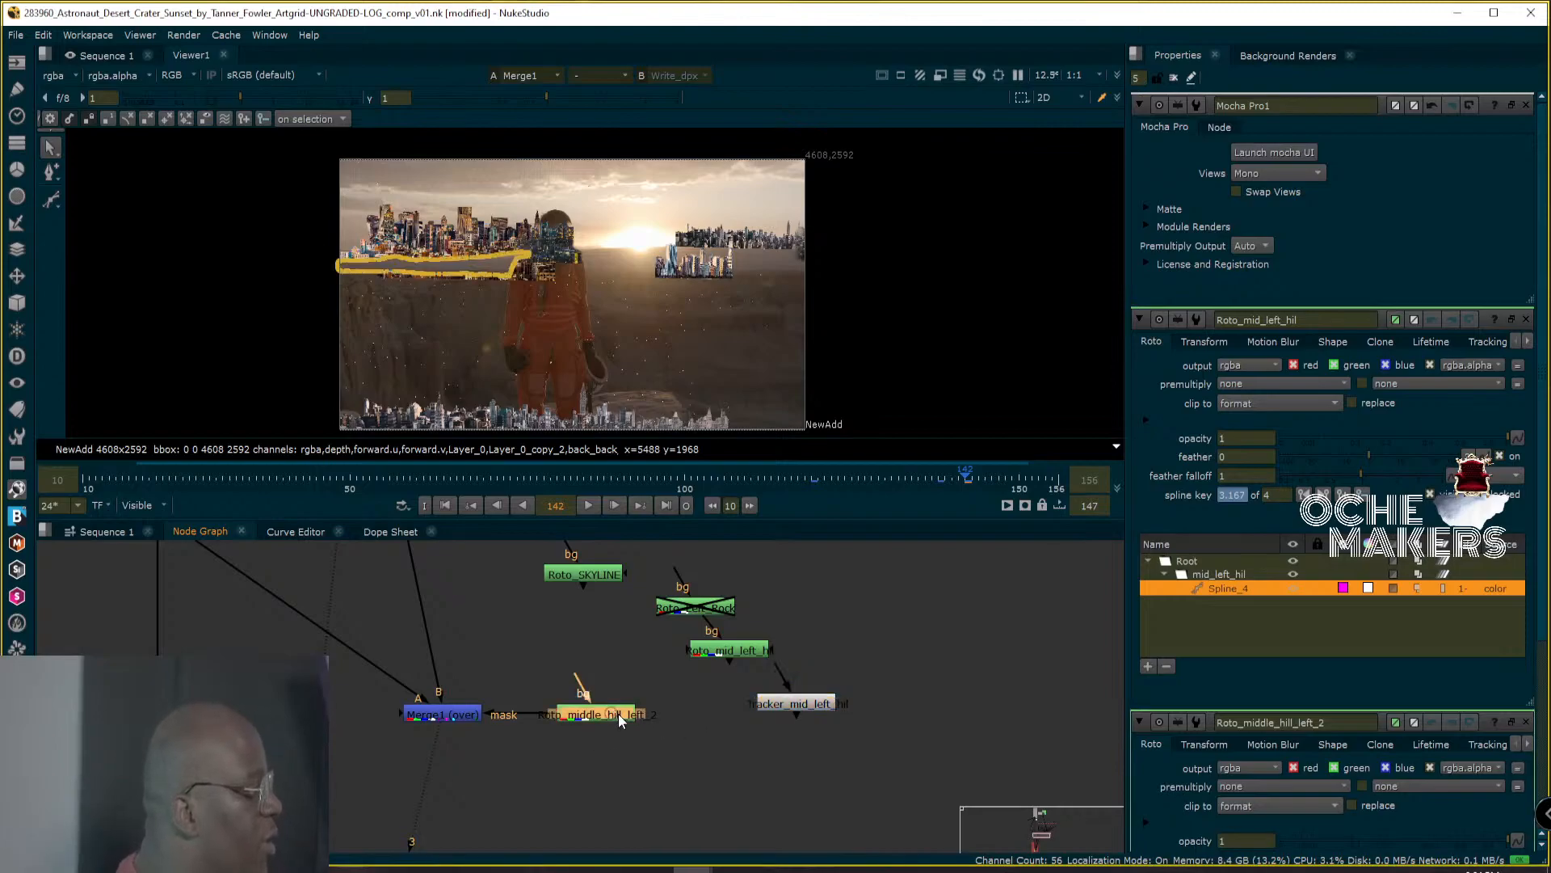
click(1175, 79)
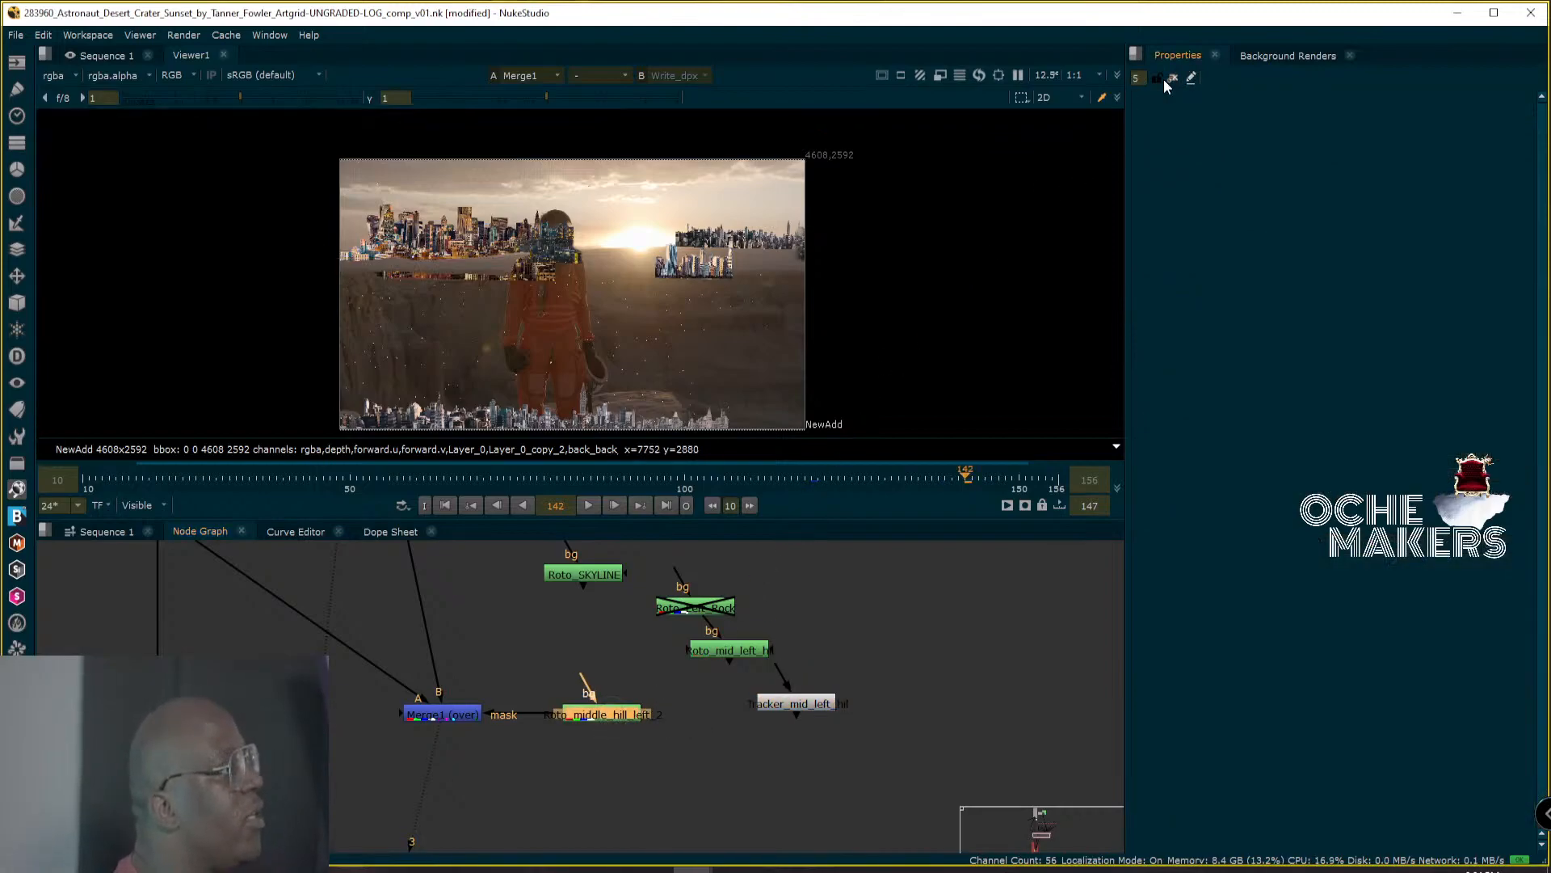
drag(622, 710, 629, 713)
double_click(634, 711)
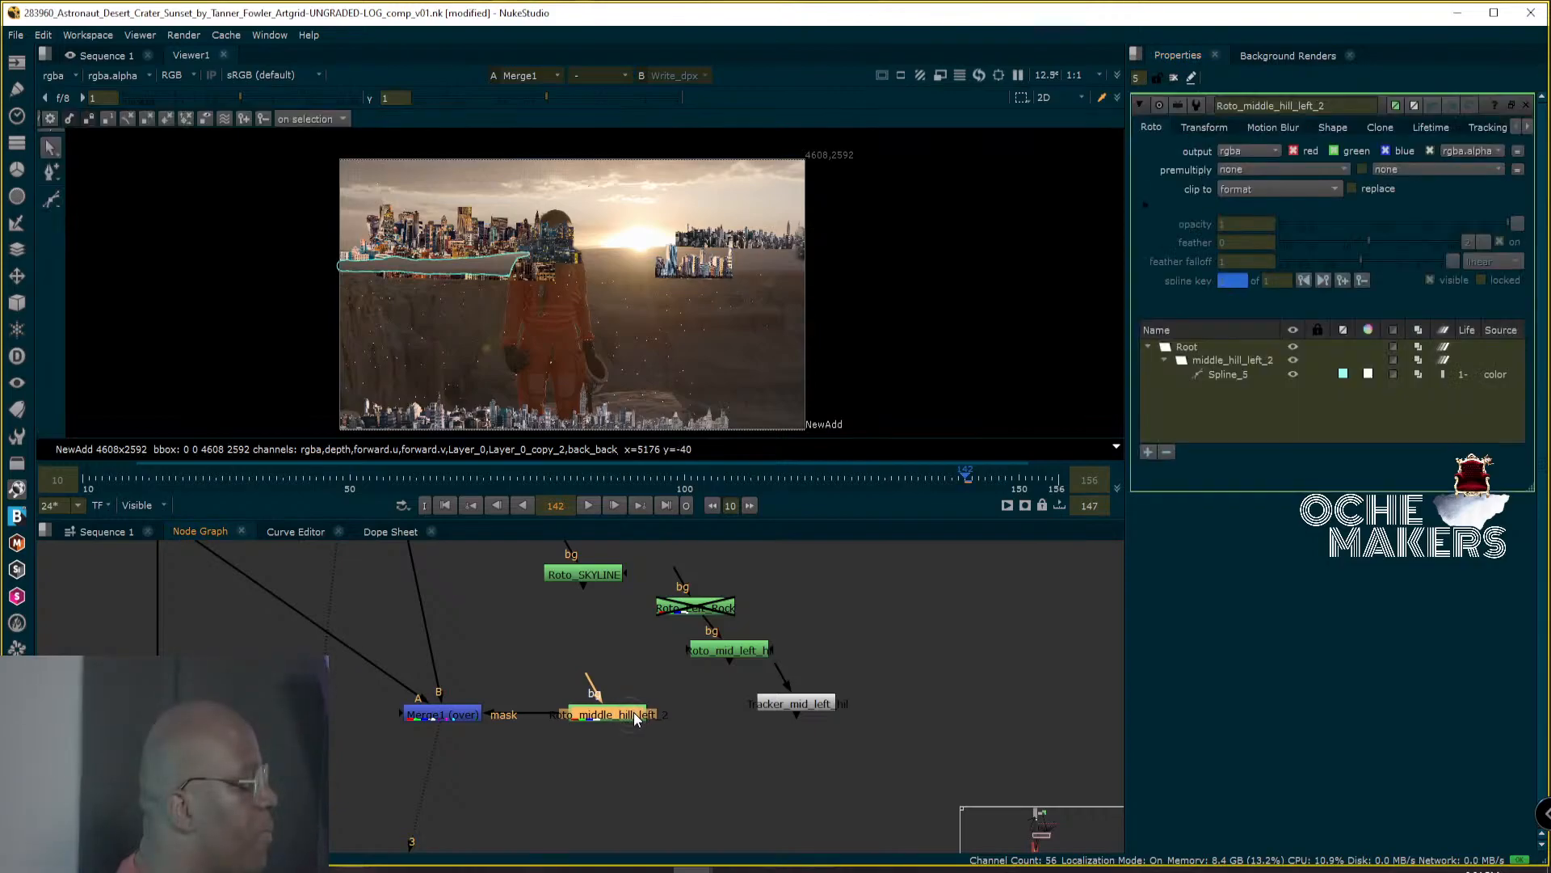
double_click(803, 709)
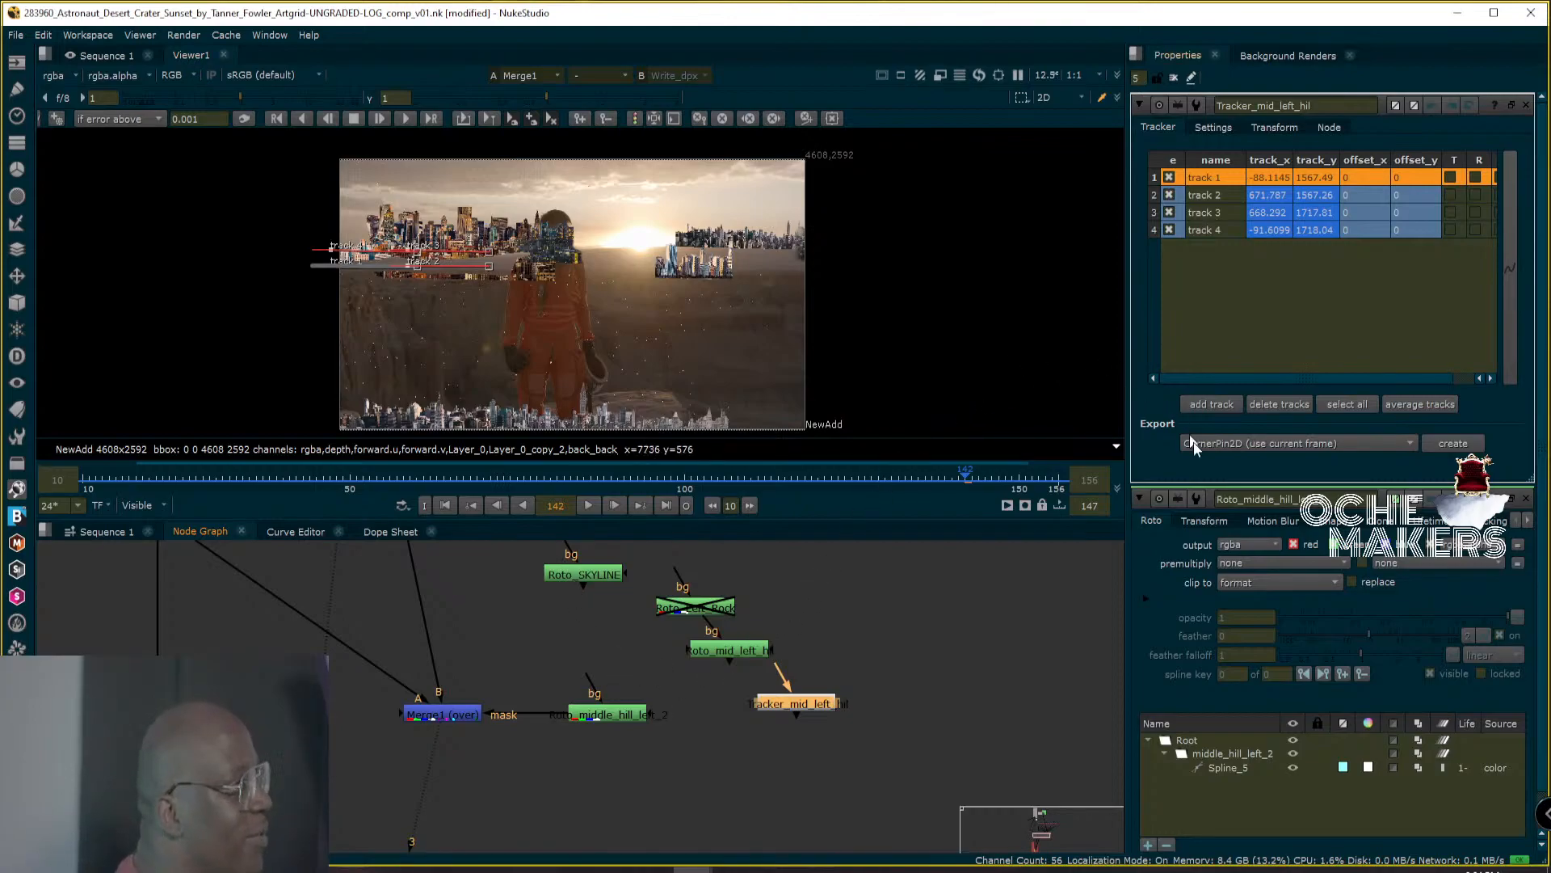
Link the translate of Spline_5 in Roto_middle_hill_left_2 to track 2 of Tracker_mid_left_hil.
click(1220, 768)
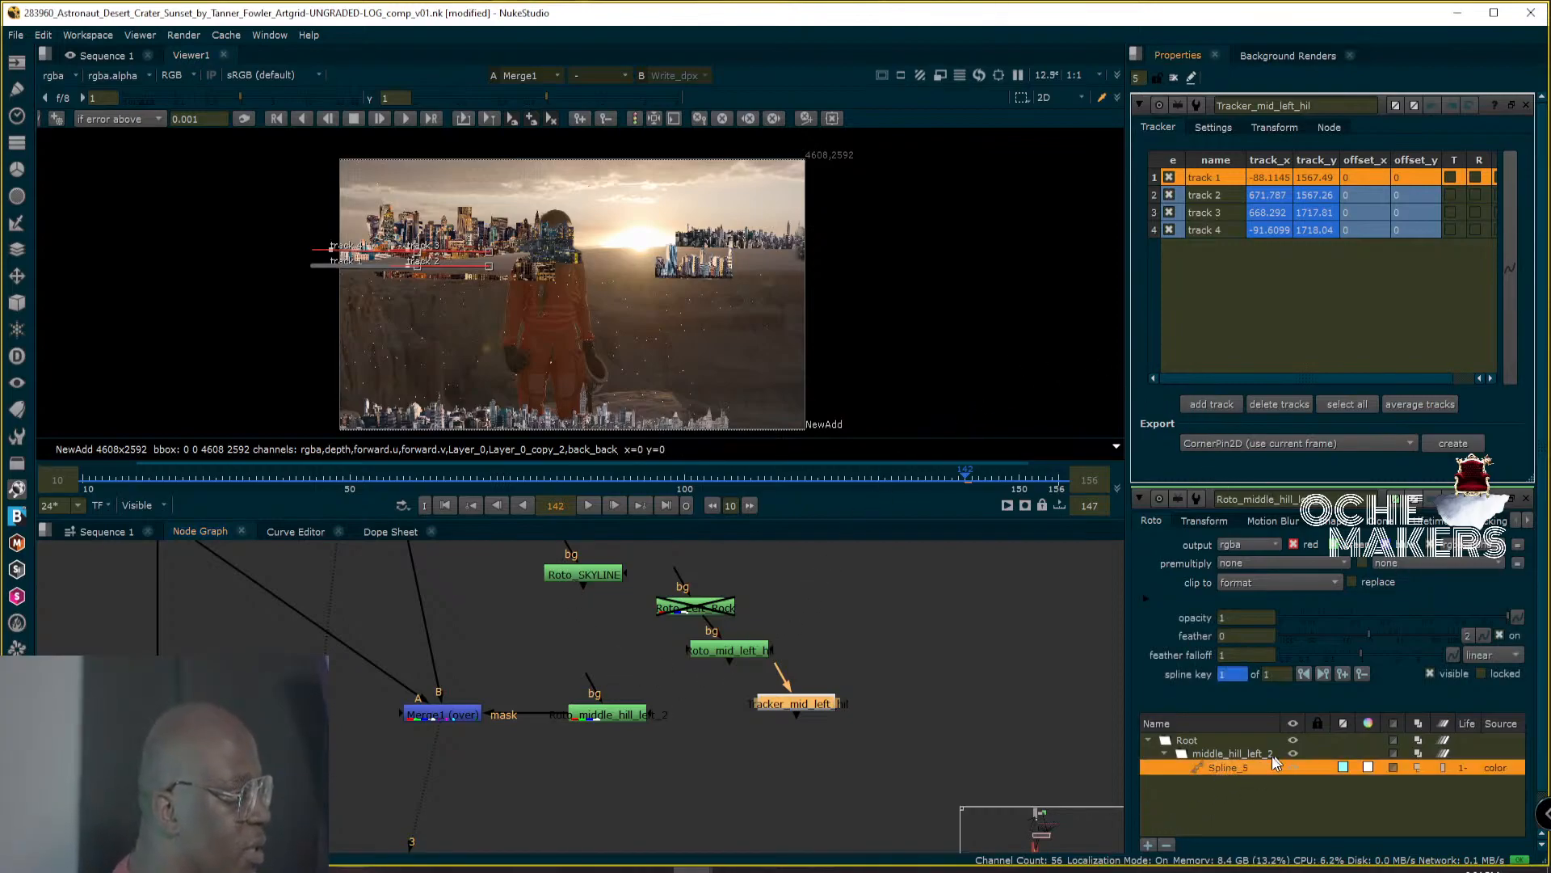
right_click(1217, 766)
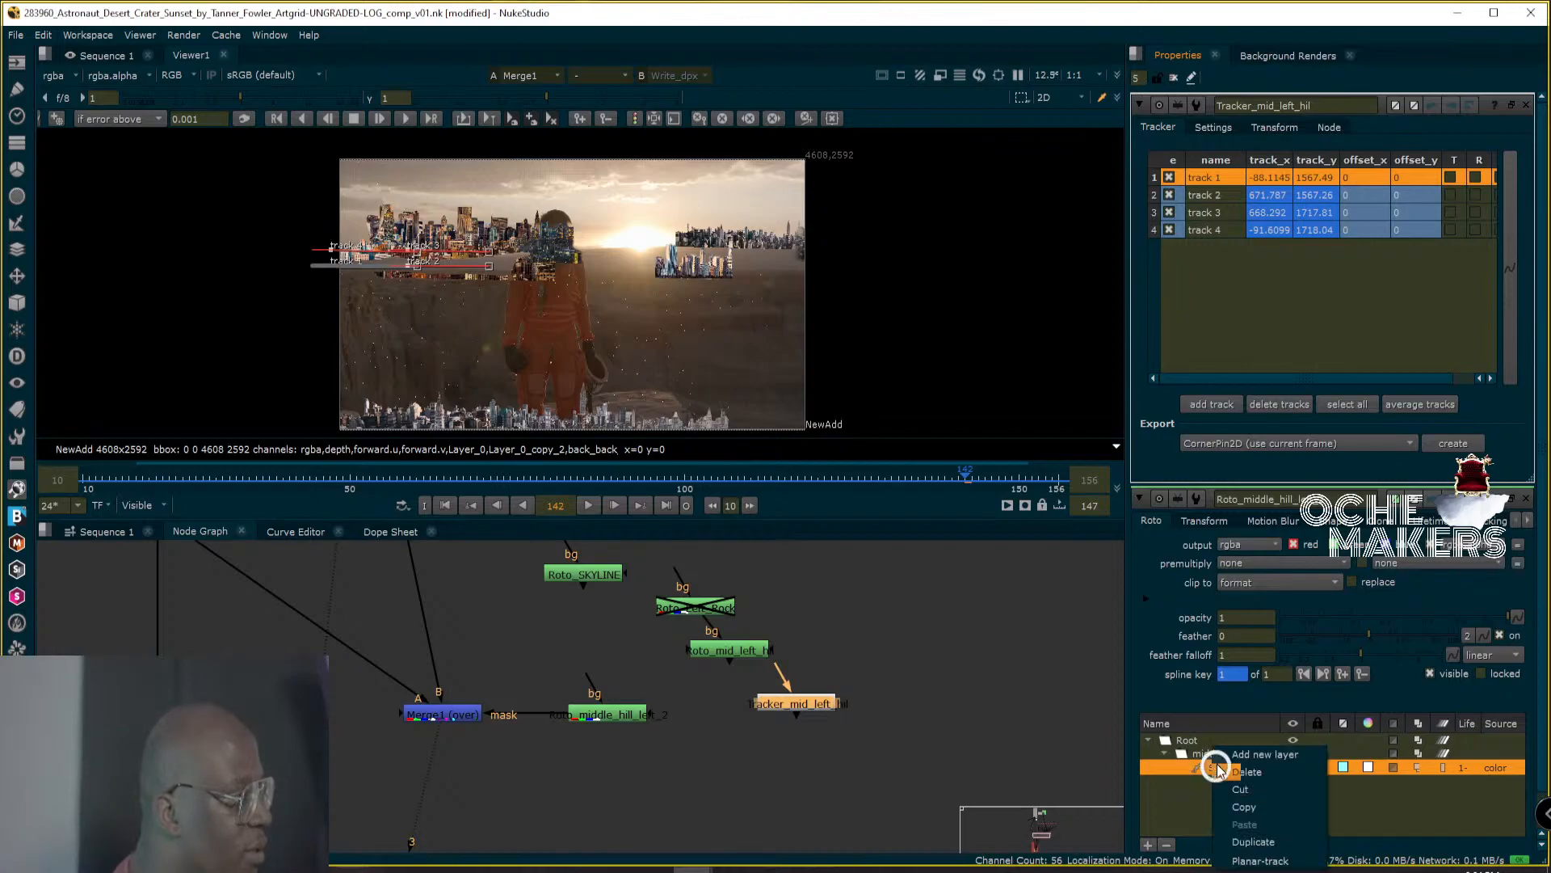
click(1201, 521)
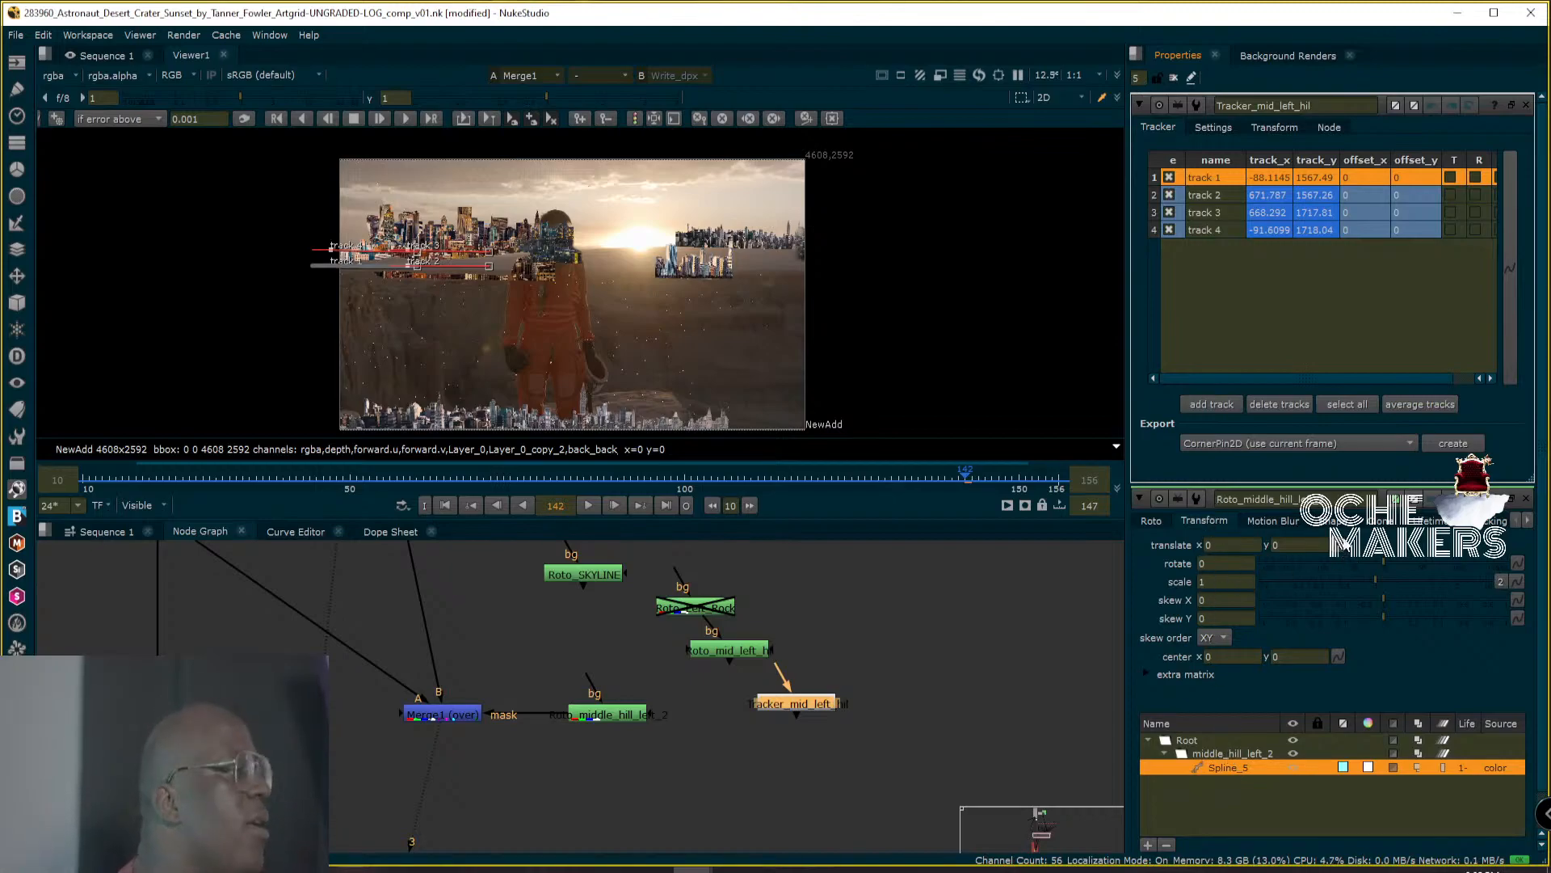
right_click(1338, 548)
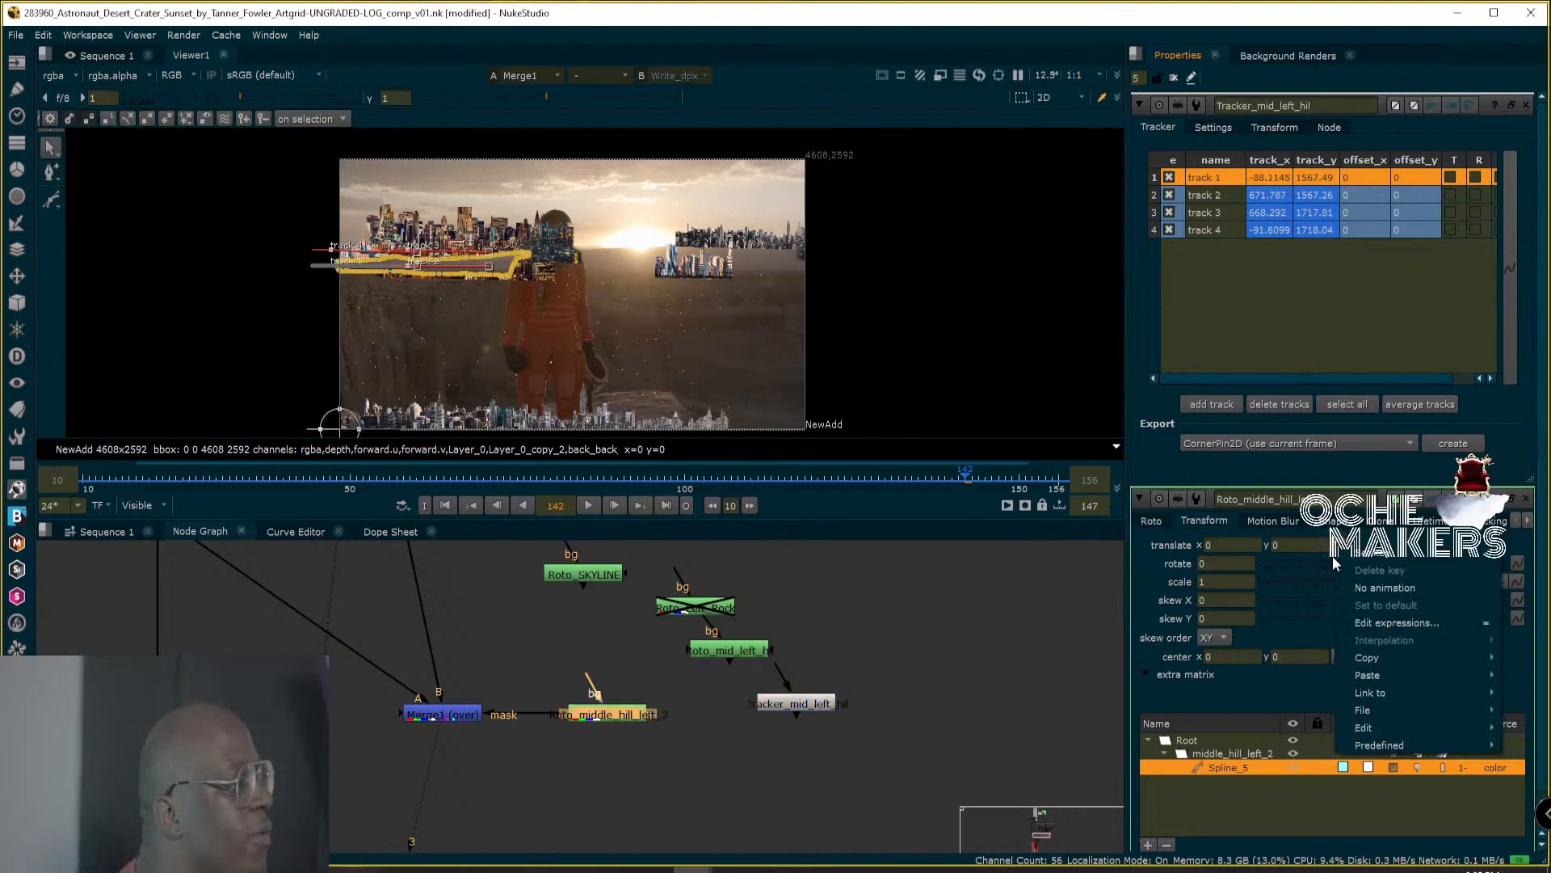
mouse_move(1368, 695)
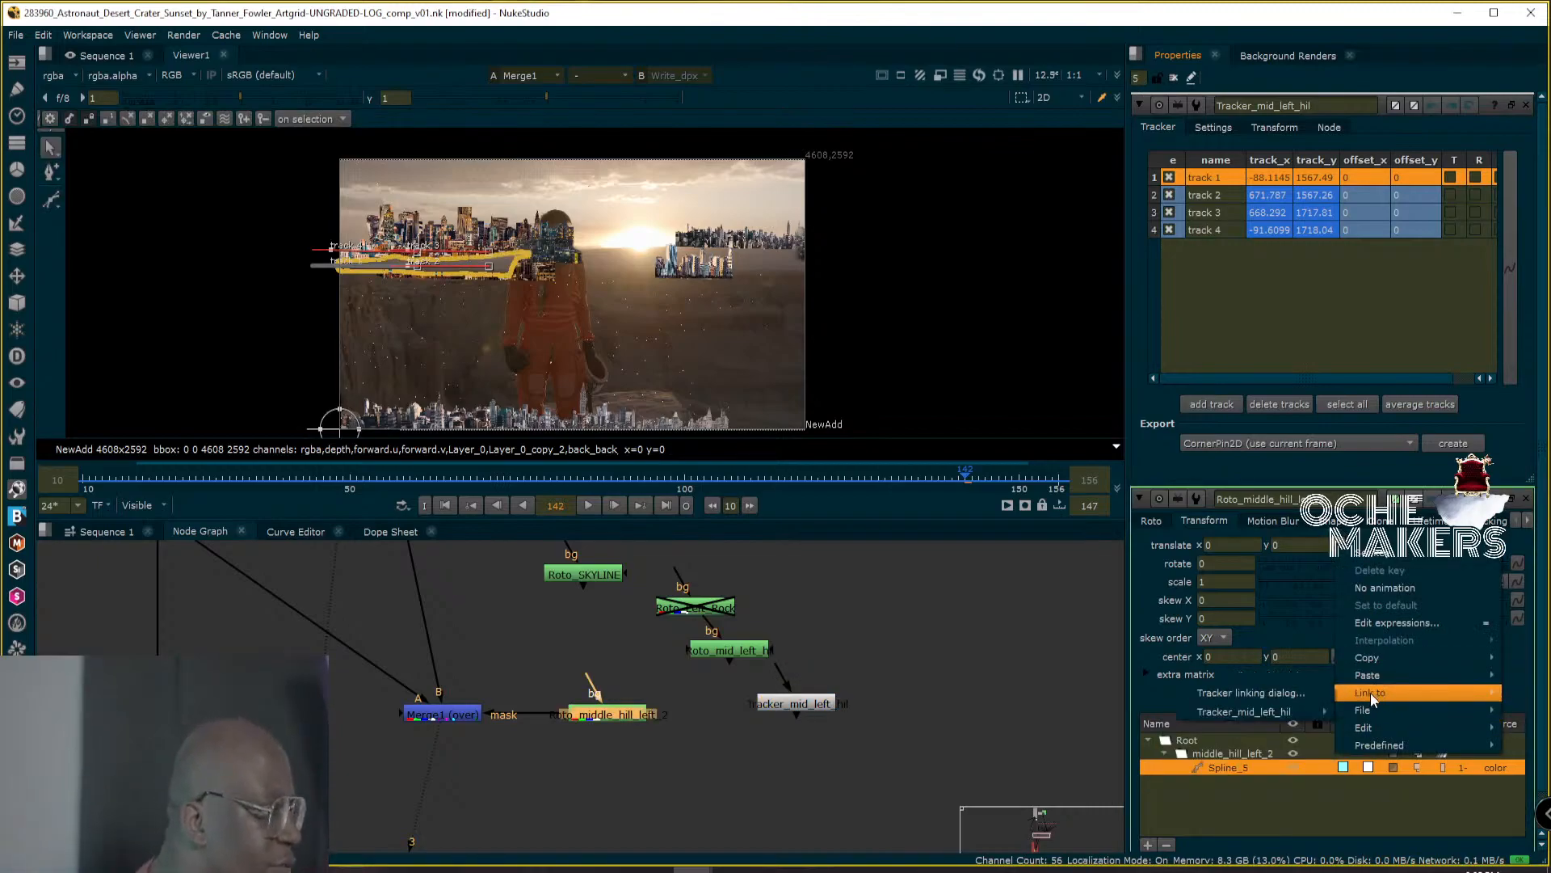
mouse_move(1303, 711)
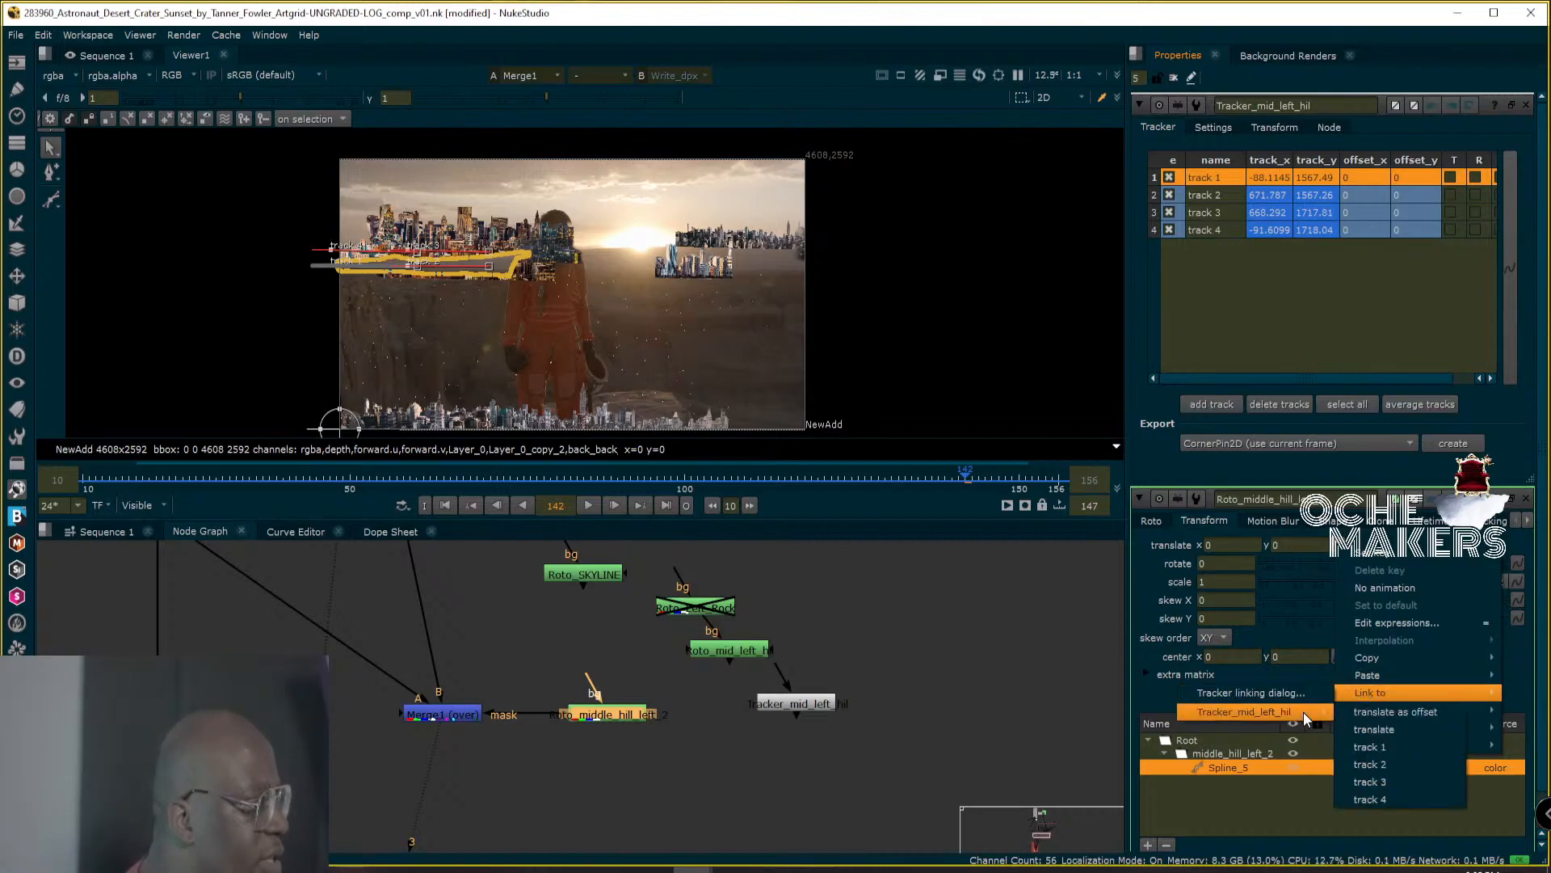
click(1381, 766)
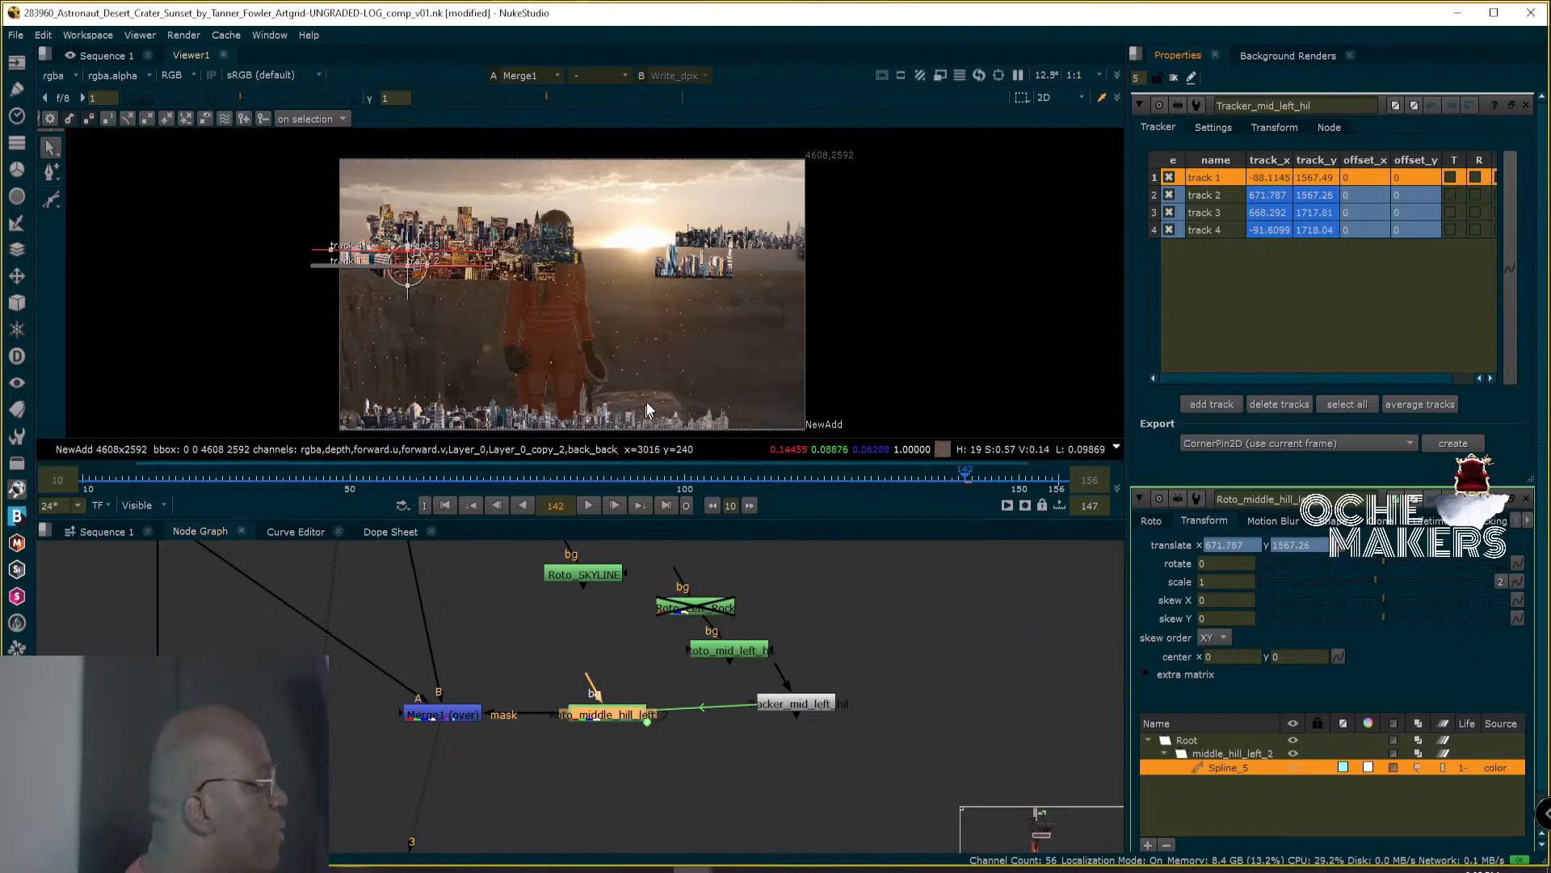
Clear all open node properties and move Roto_middle_hill_left_2 away from Merge1 to a spot below Tracker_mid_left_hil.
click(1176, 80)
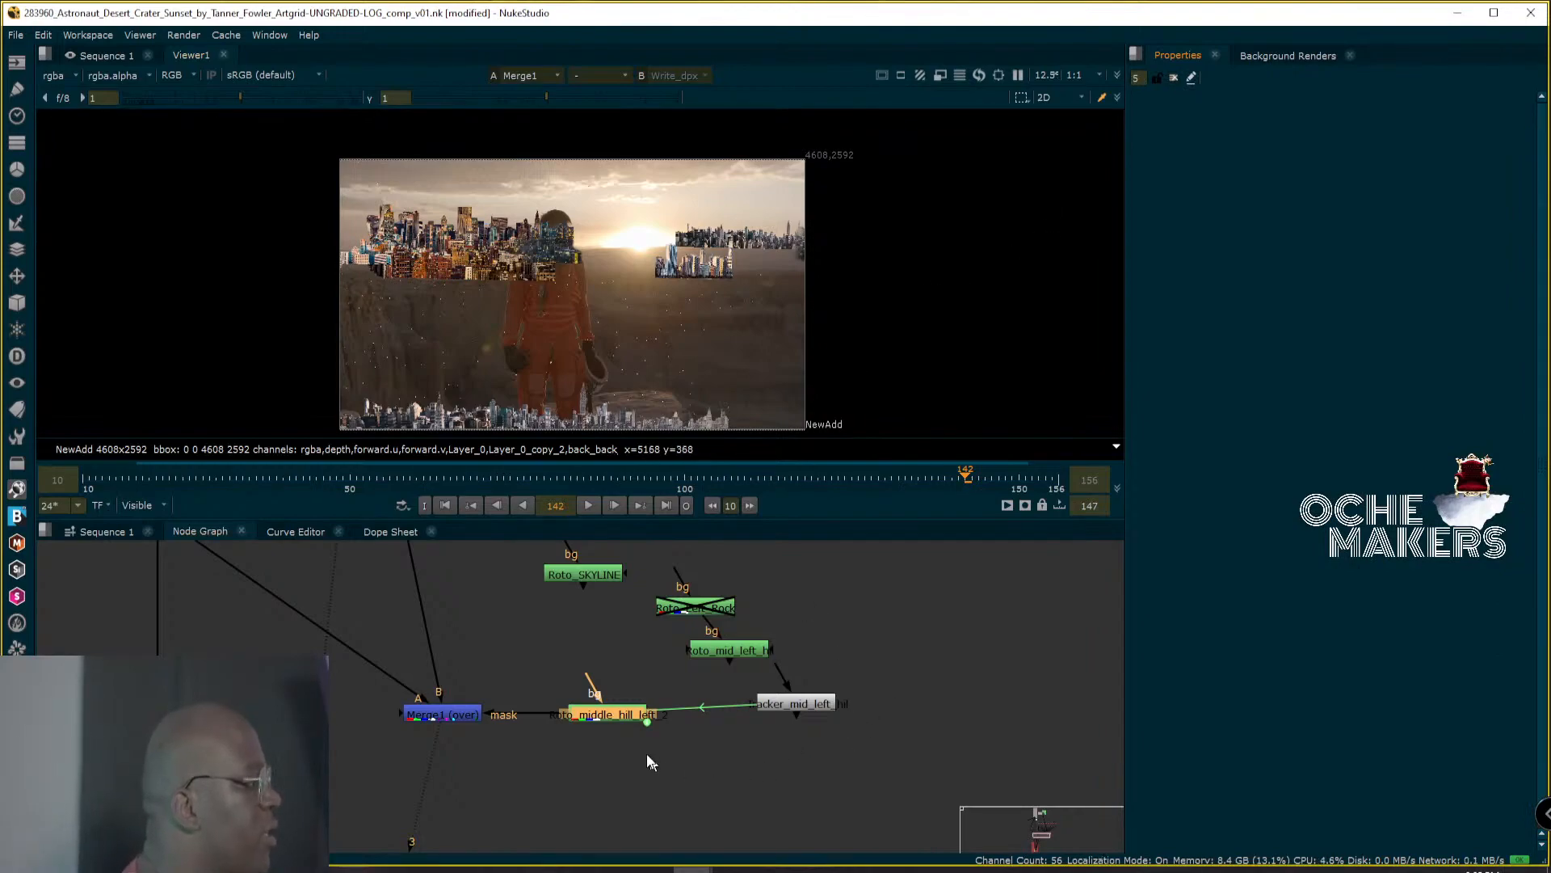
click(601, 711)
drag(623, 711, 725, 760)
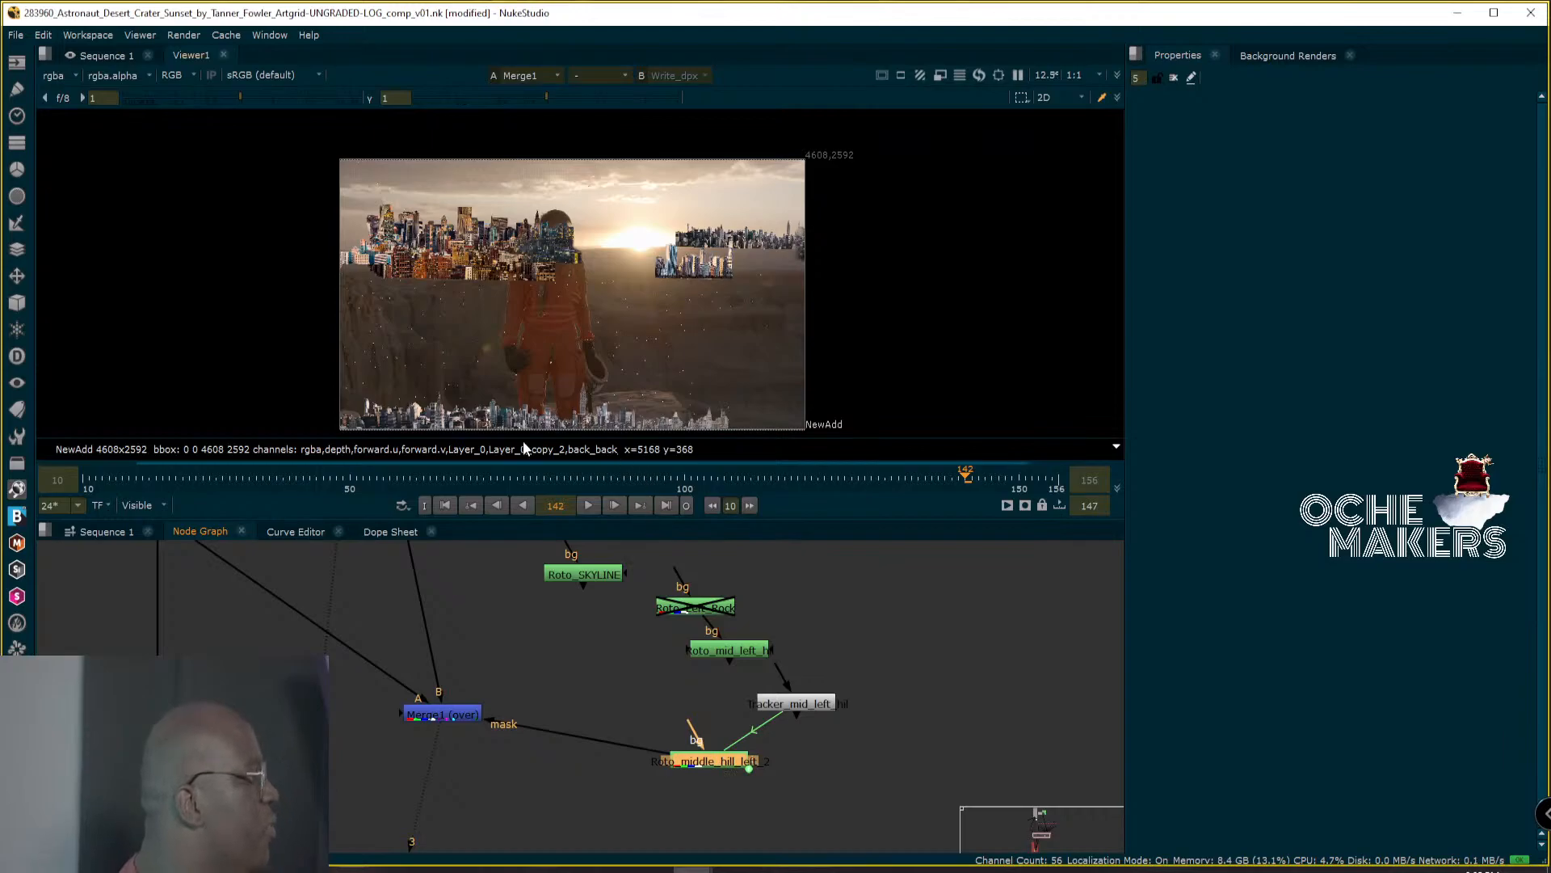
Open Roto_middle_hill_left_2 and move the transform pivot of Spline_5 onto the shape, at center x 960, y 1570.
double_click(718, 760)
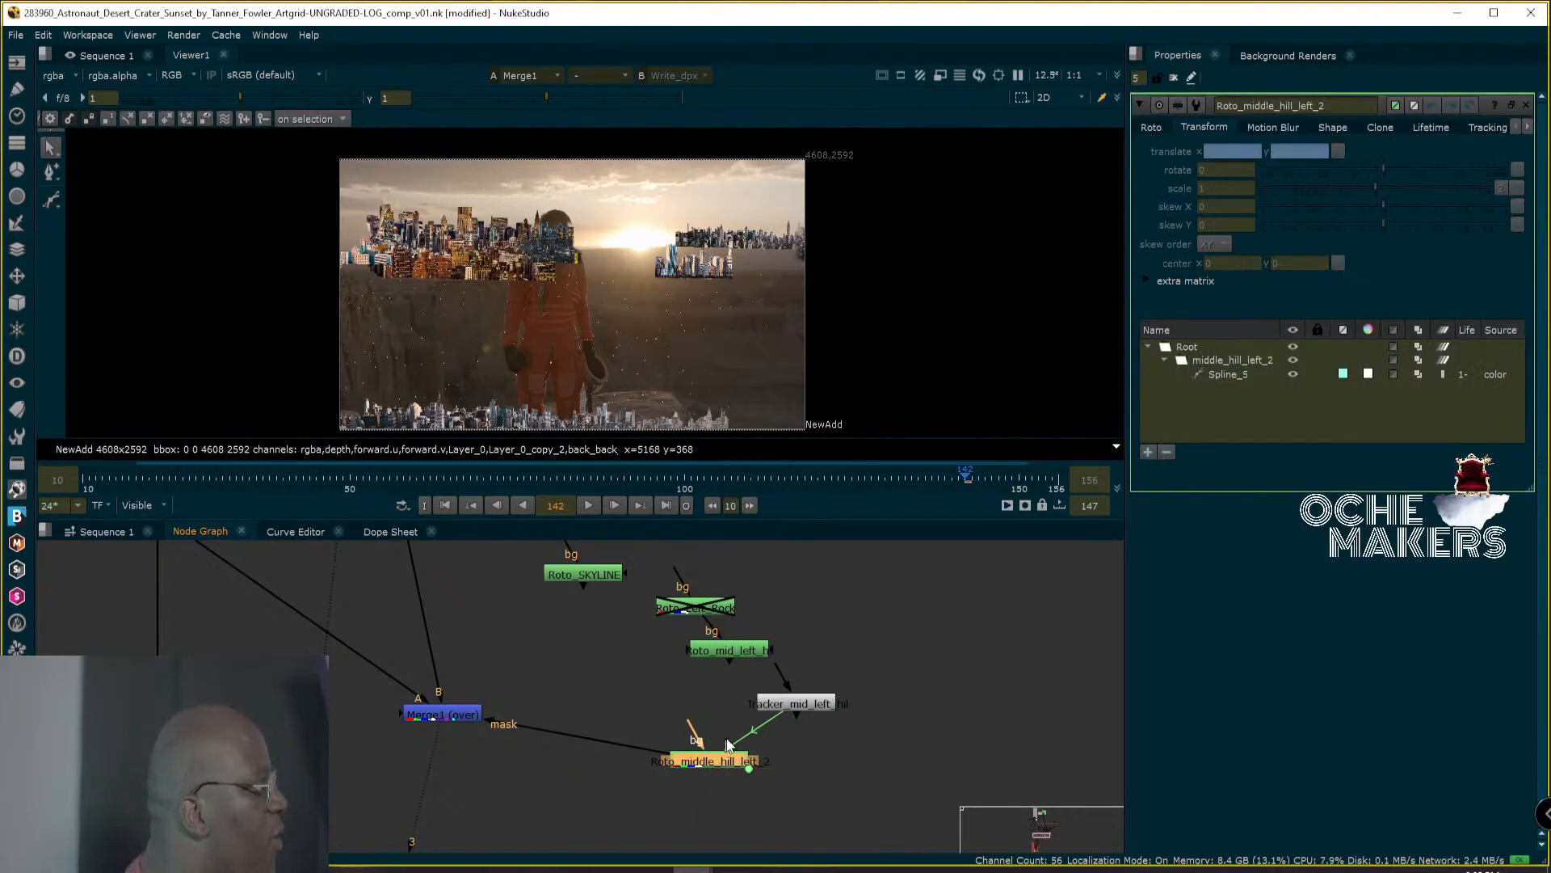
click(1228, 373)
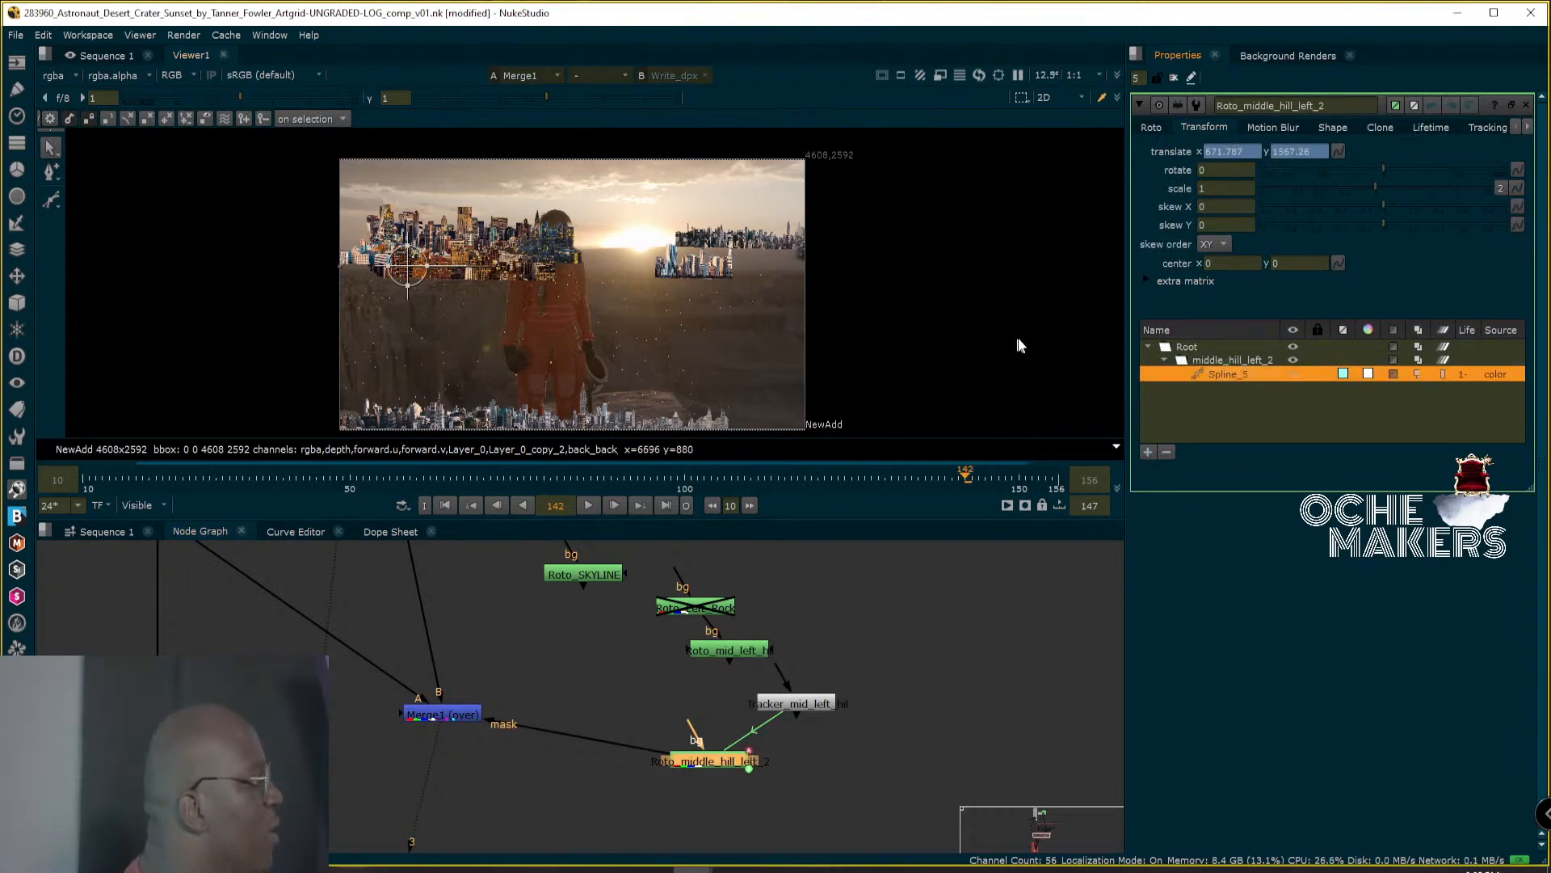
alt+middle_drag(1026, 346, 959, 357)
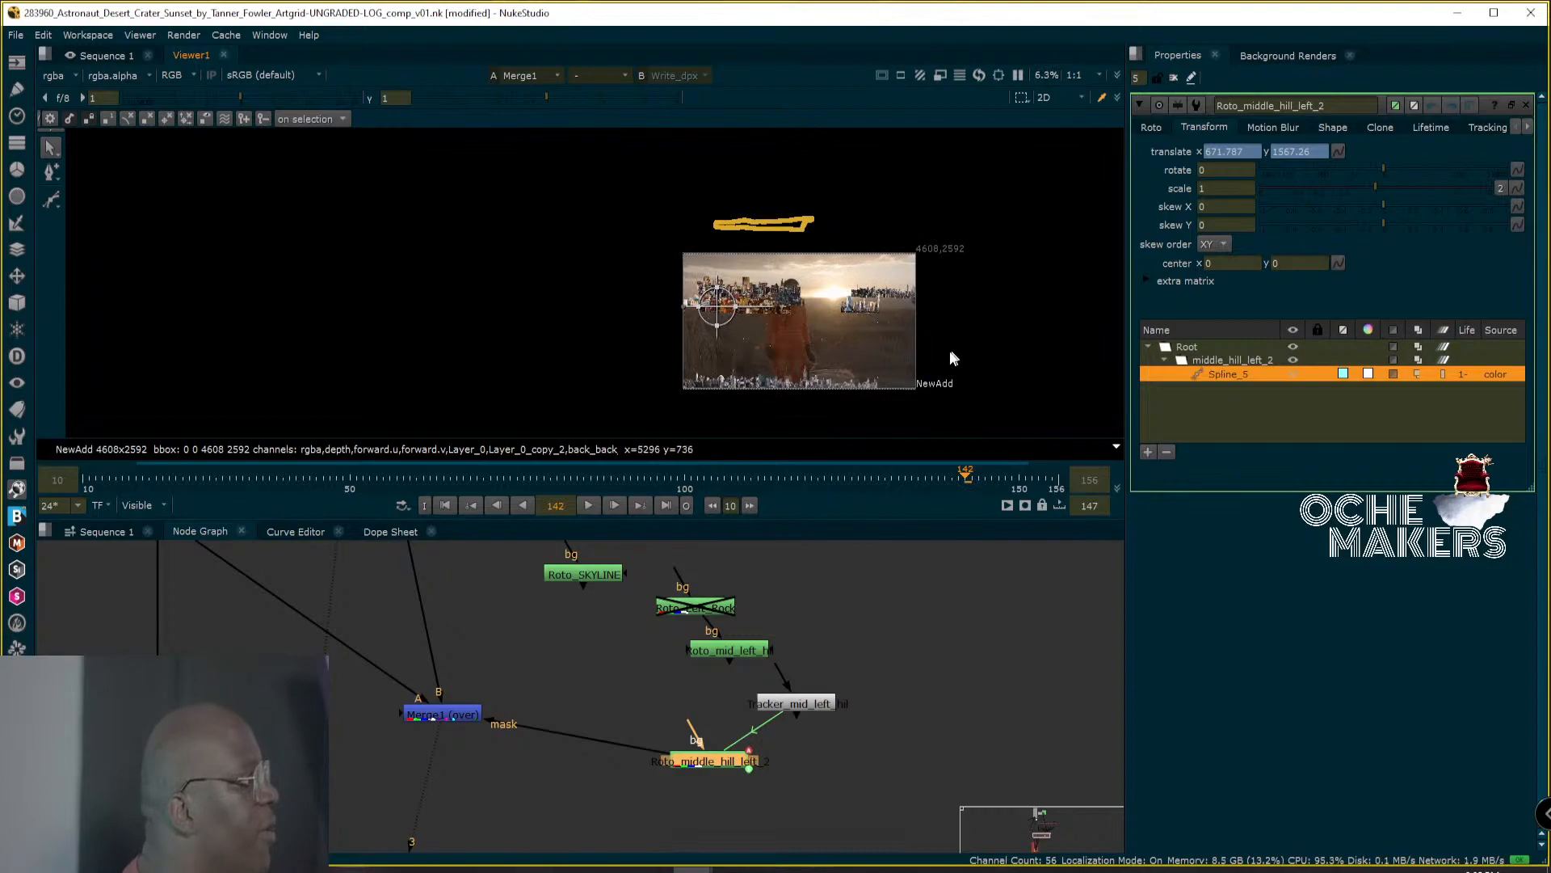
key(ctrl)
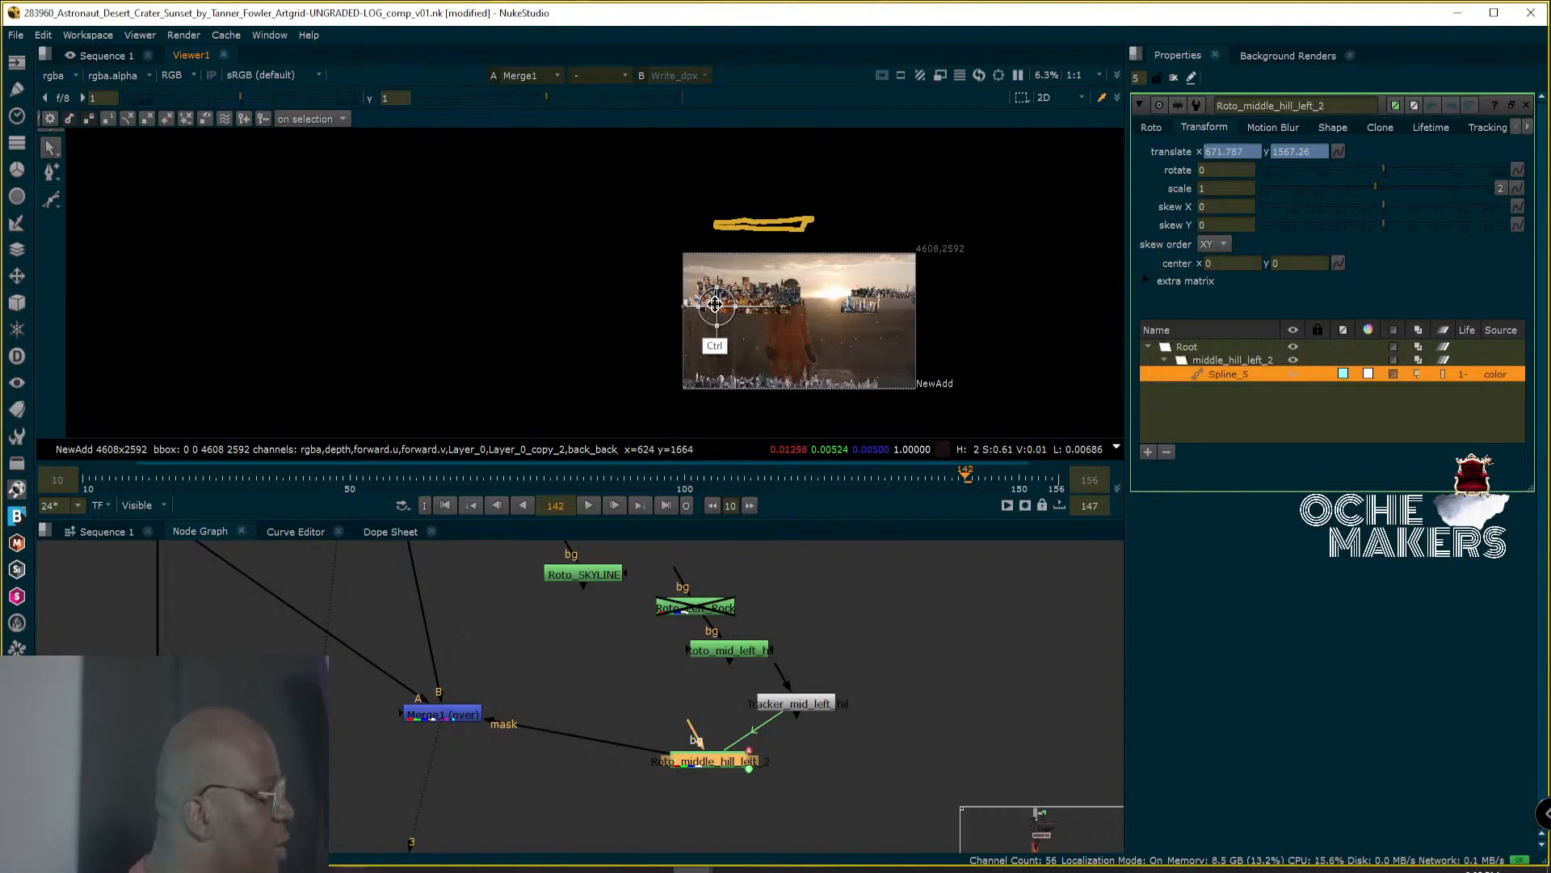
ctrl+drag(721, 306, 771, 226)
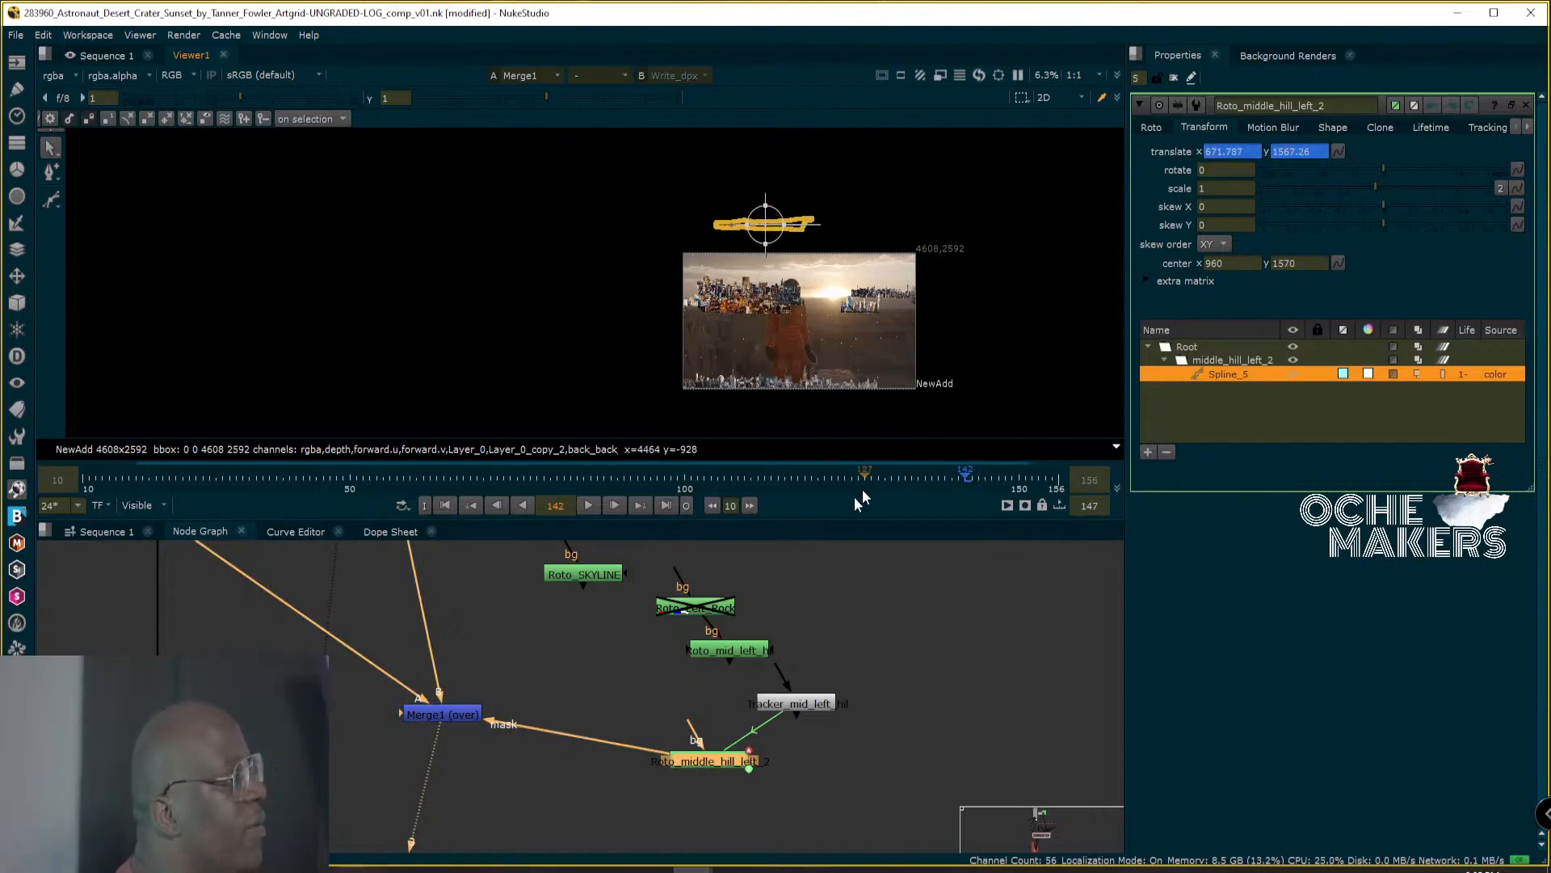
Place Roto_middle_hill_left_2 directly beneath Tracker_mid_left_hil and open the node search.
drag(724, 760, 806, 744)
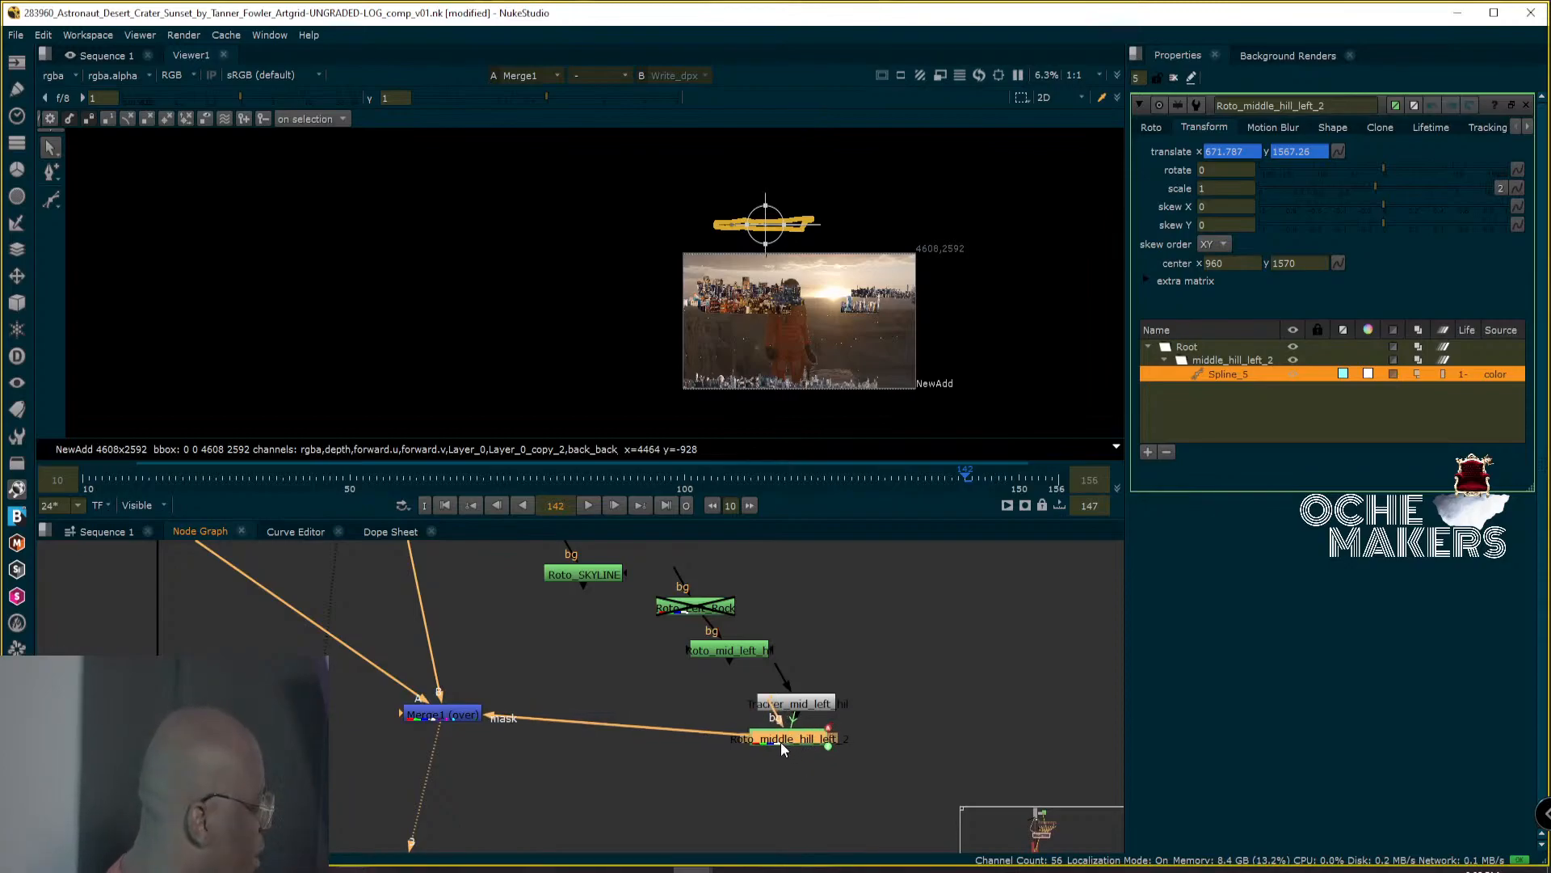
key(Tab)
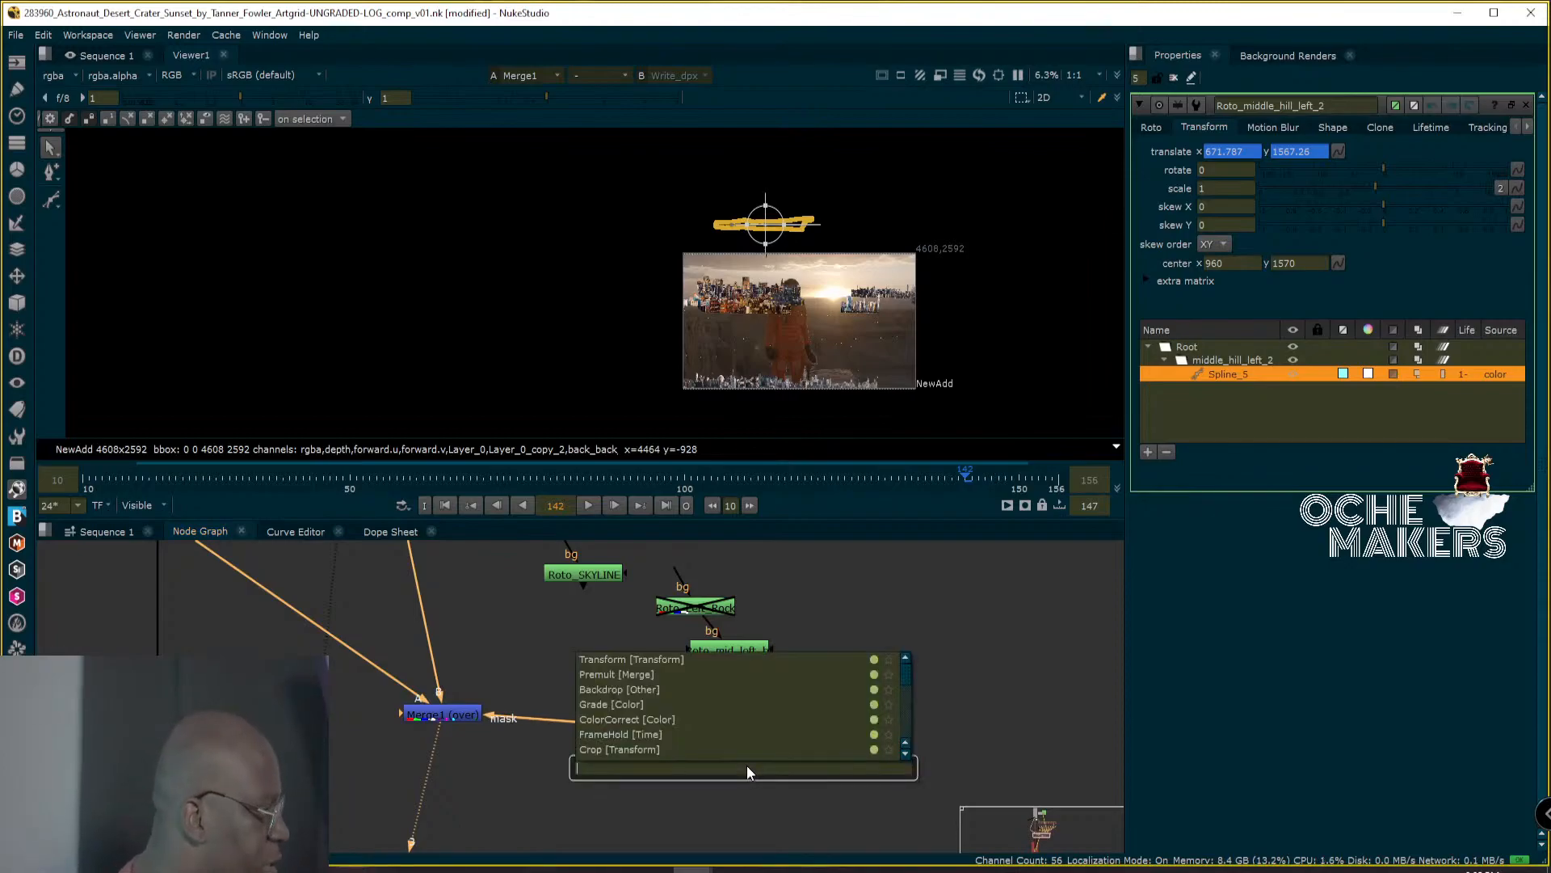
text(tr)
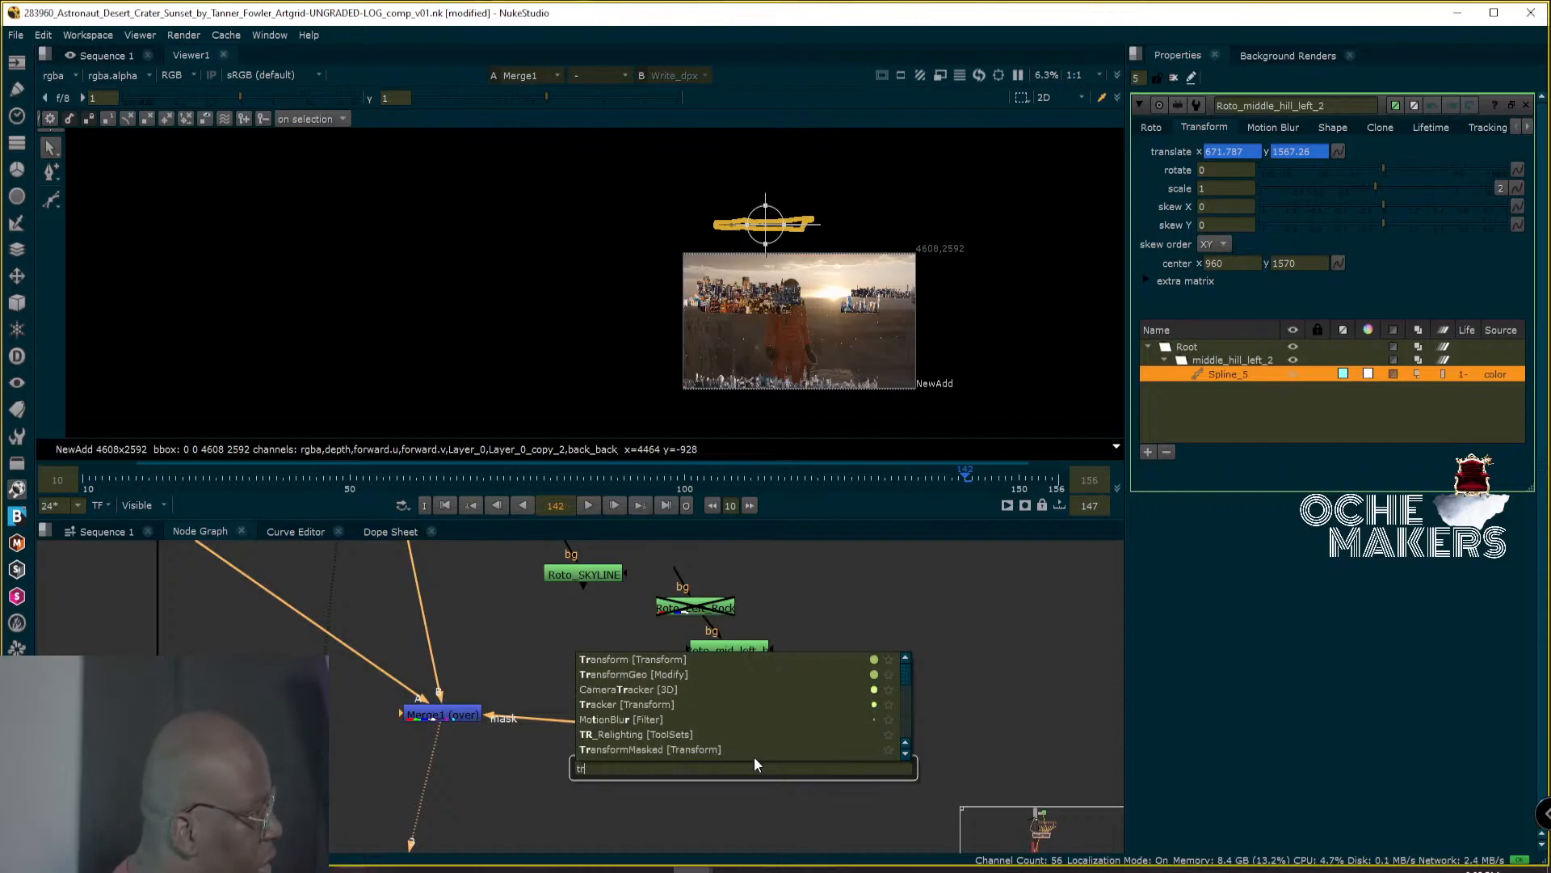
key(Down)
key(Down)
key(Down)
key(Down)
key(Down)
key(Down)
key(Down)
key(Down)
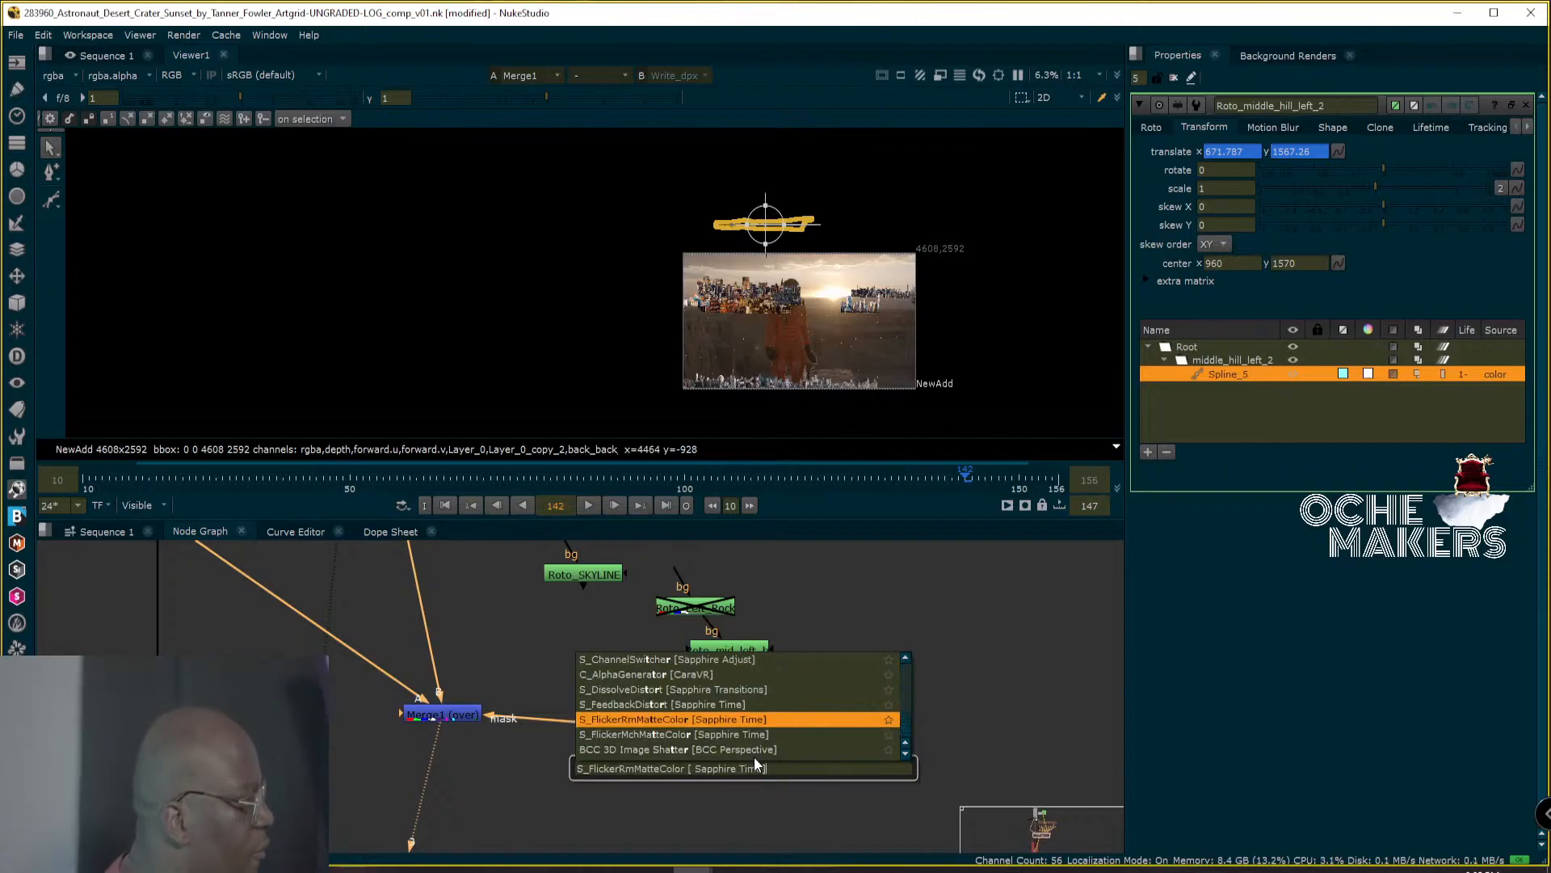
key(BackSpace)
key(BackSpace)
key(BackSpace)
key(BackSpace)
key(BackSpace)
key(BackSpace)
key(BackSpace)
key(BackSpace)
key(BackSpace)
key(BackSpace)
key(BackSpace)
key(BackSpace)
key(BackSpace)
key(BackSpace)
key(BackSpace)
key(BackSpace)
key(BackSpace)
key(BackSpace)
key(BackSpace)
key(BackSpace)
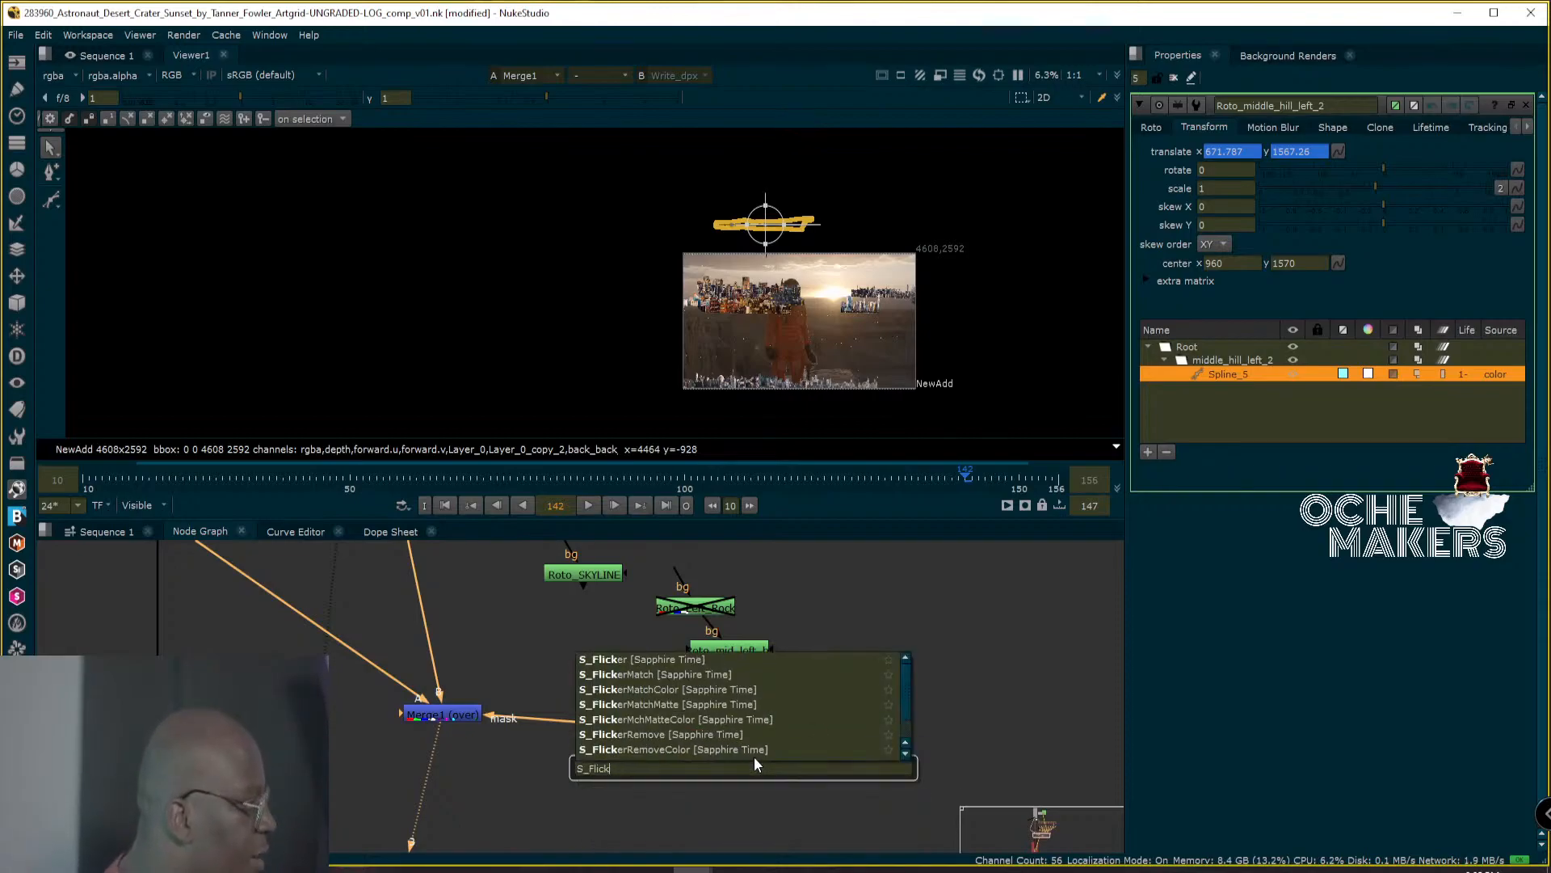
Add a Transform node between Roto_middle_hill_left_2 and the mask input of Merge1.
text(tra)
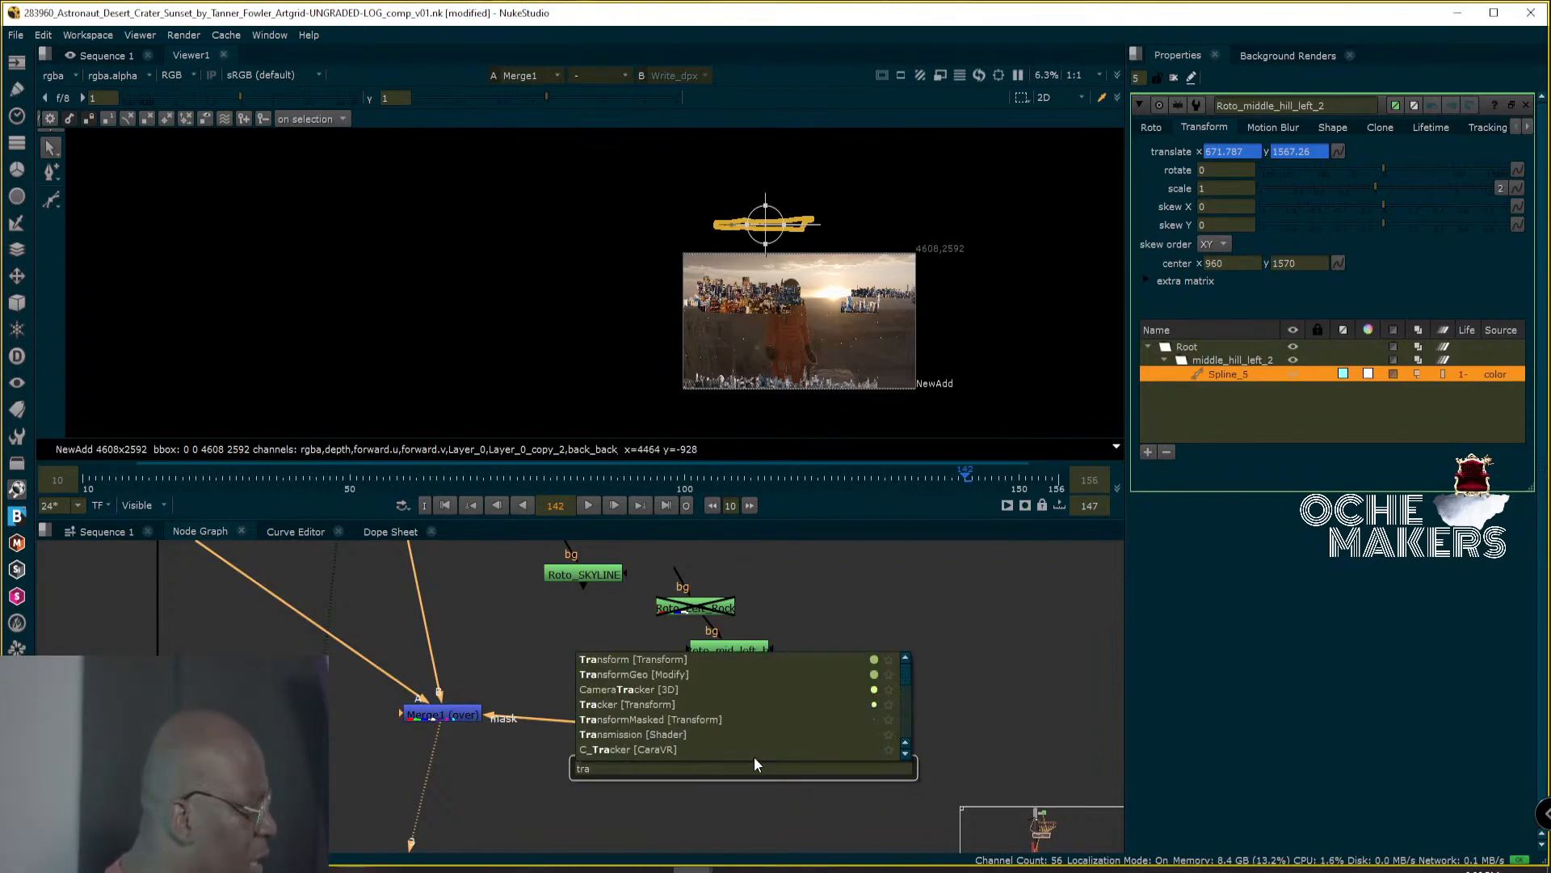
text(n)
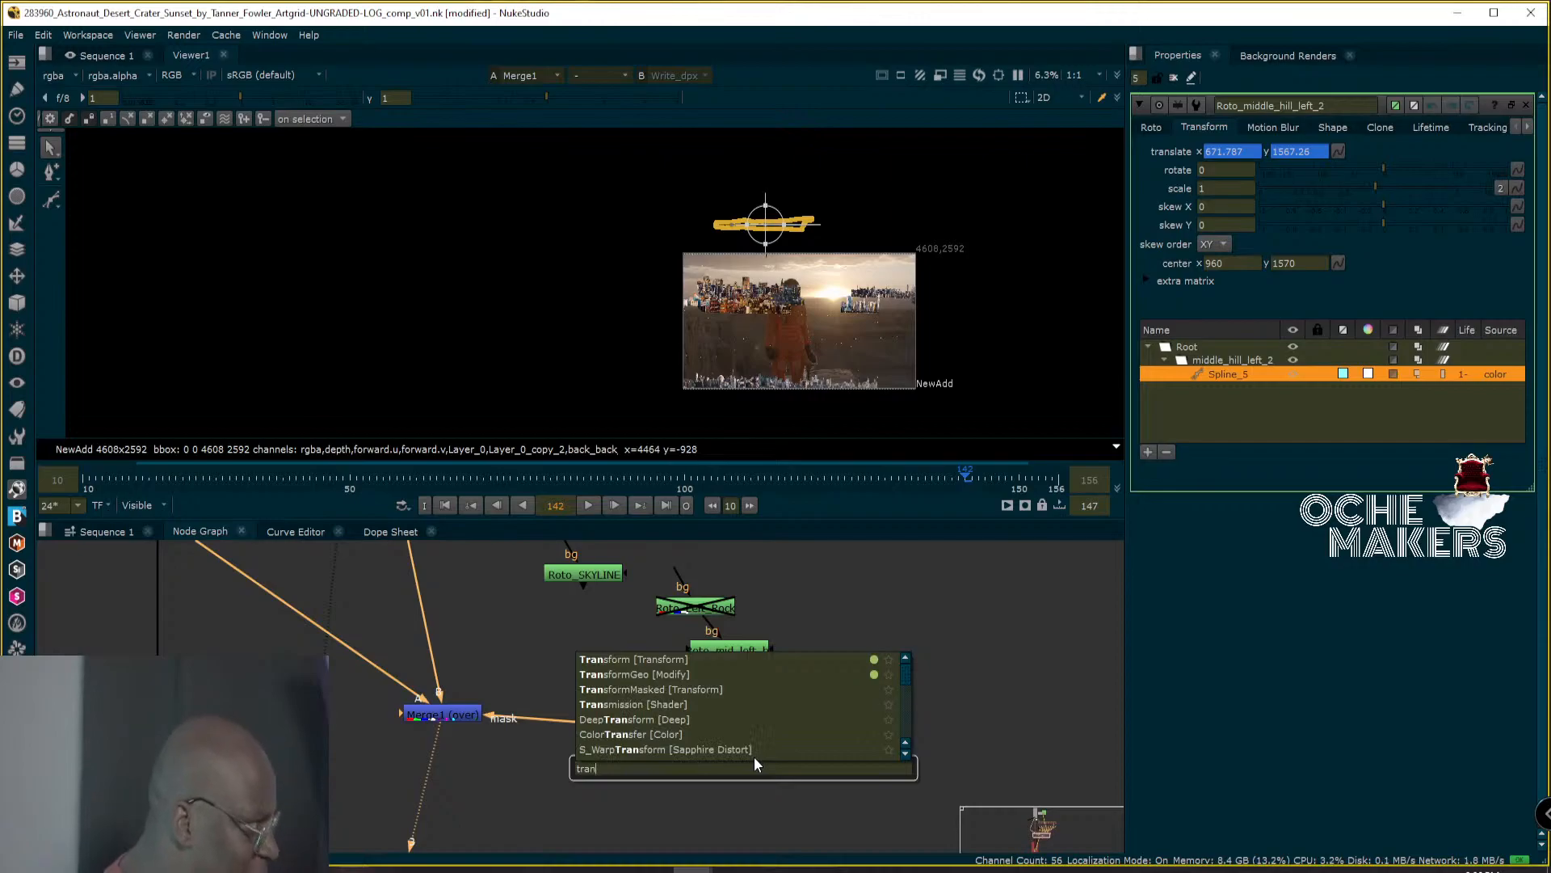
text(form [Transform)
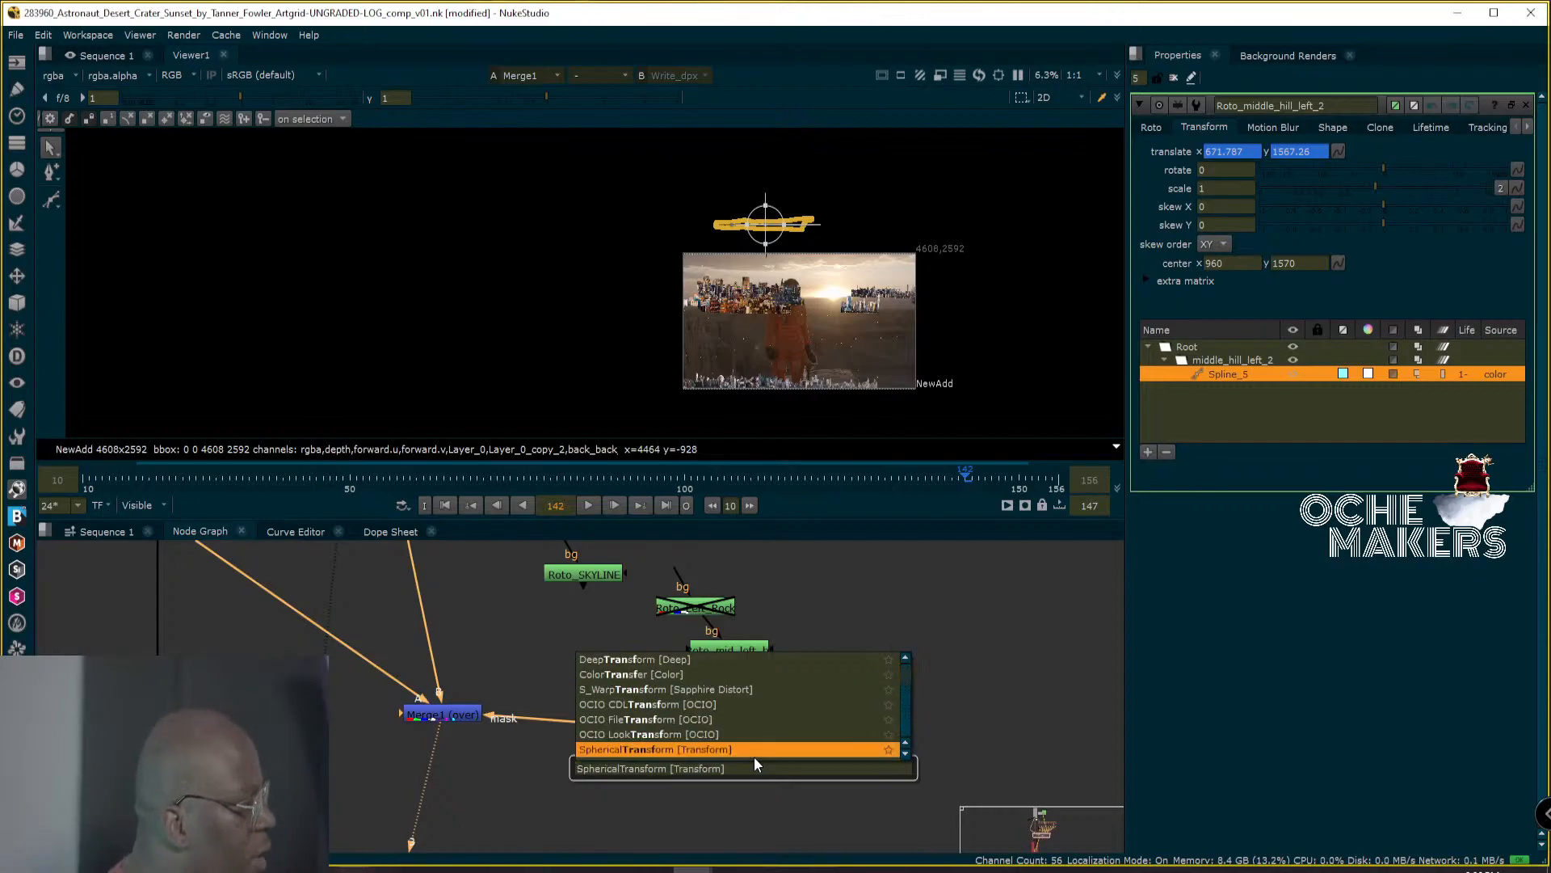
key(Down)
key(Down)
key(Up)
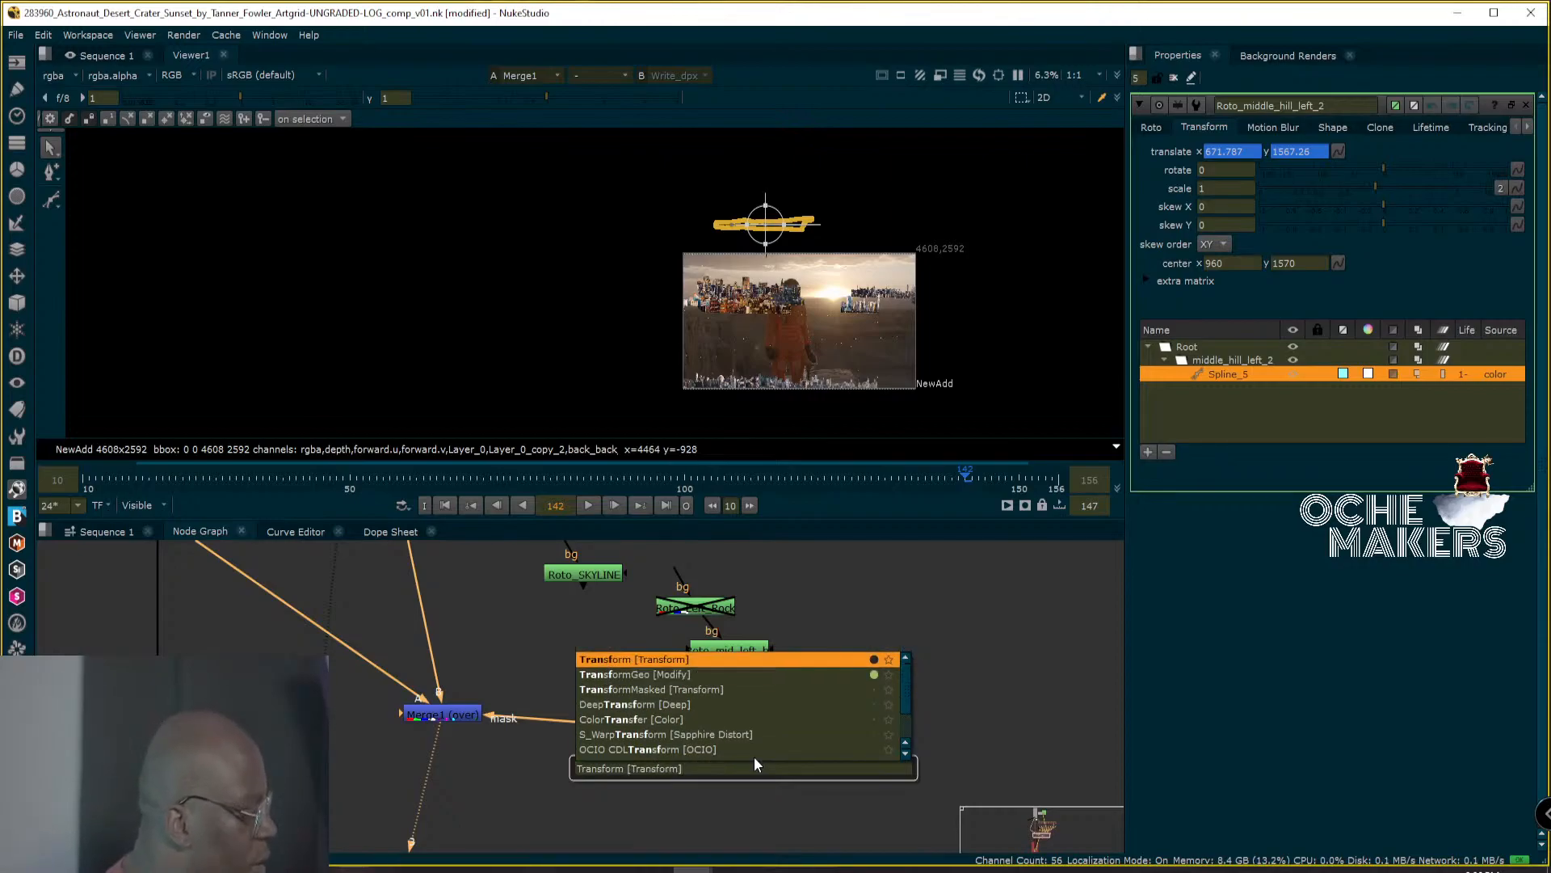
key(Return)
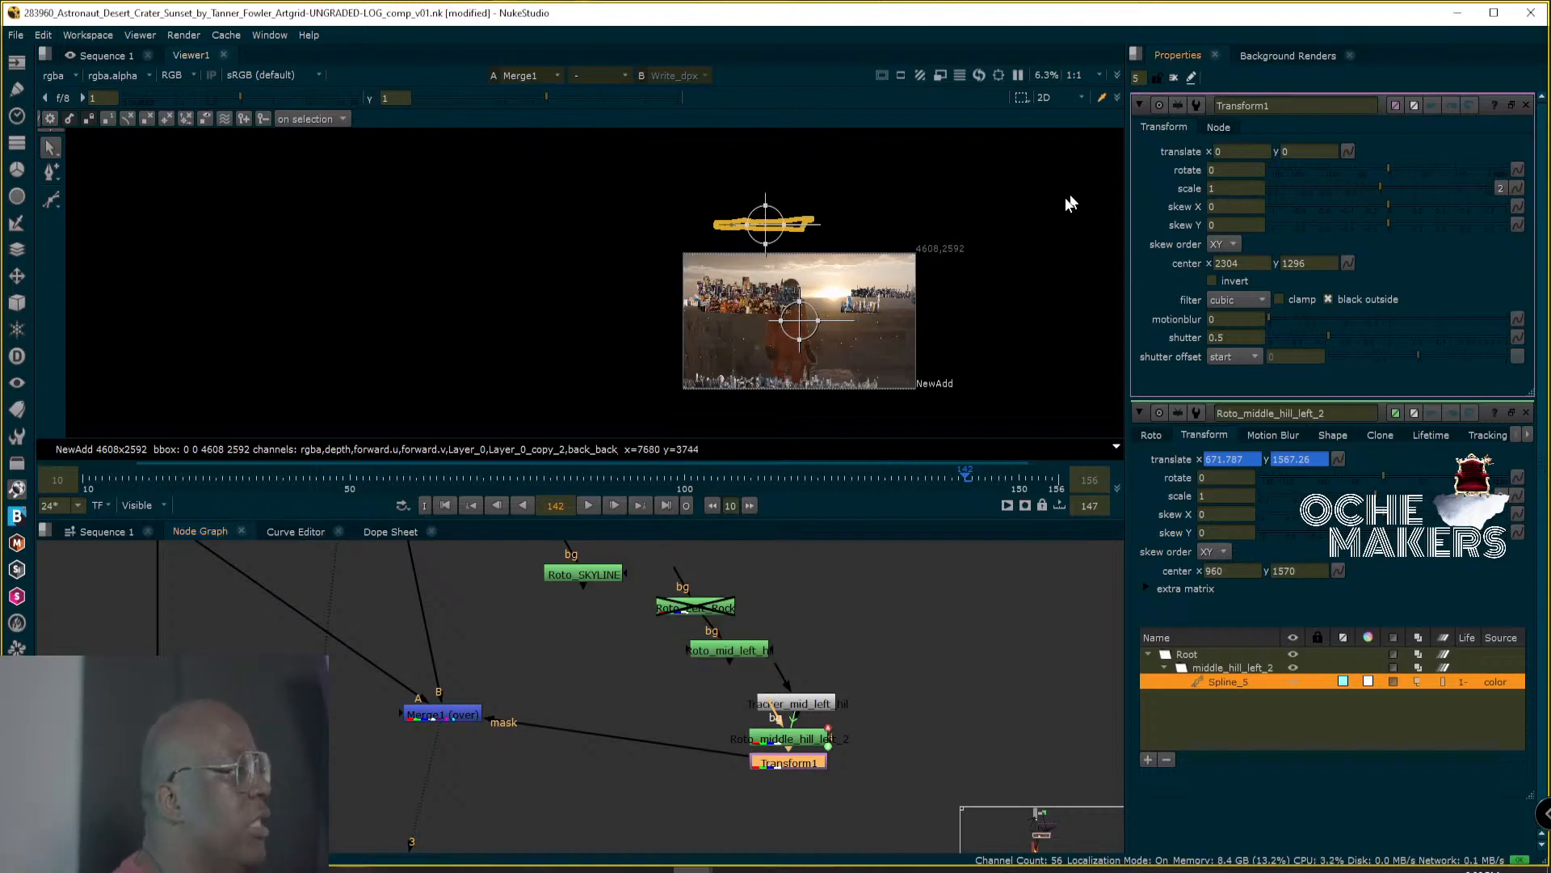
Rename the new Transform node as Transform_mid_Hil_2.
click(1326, 102)
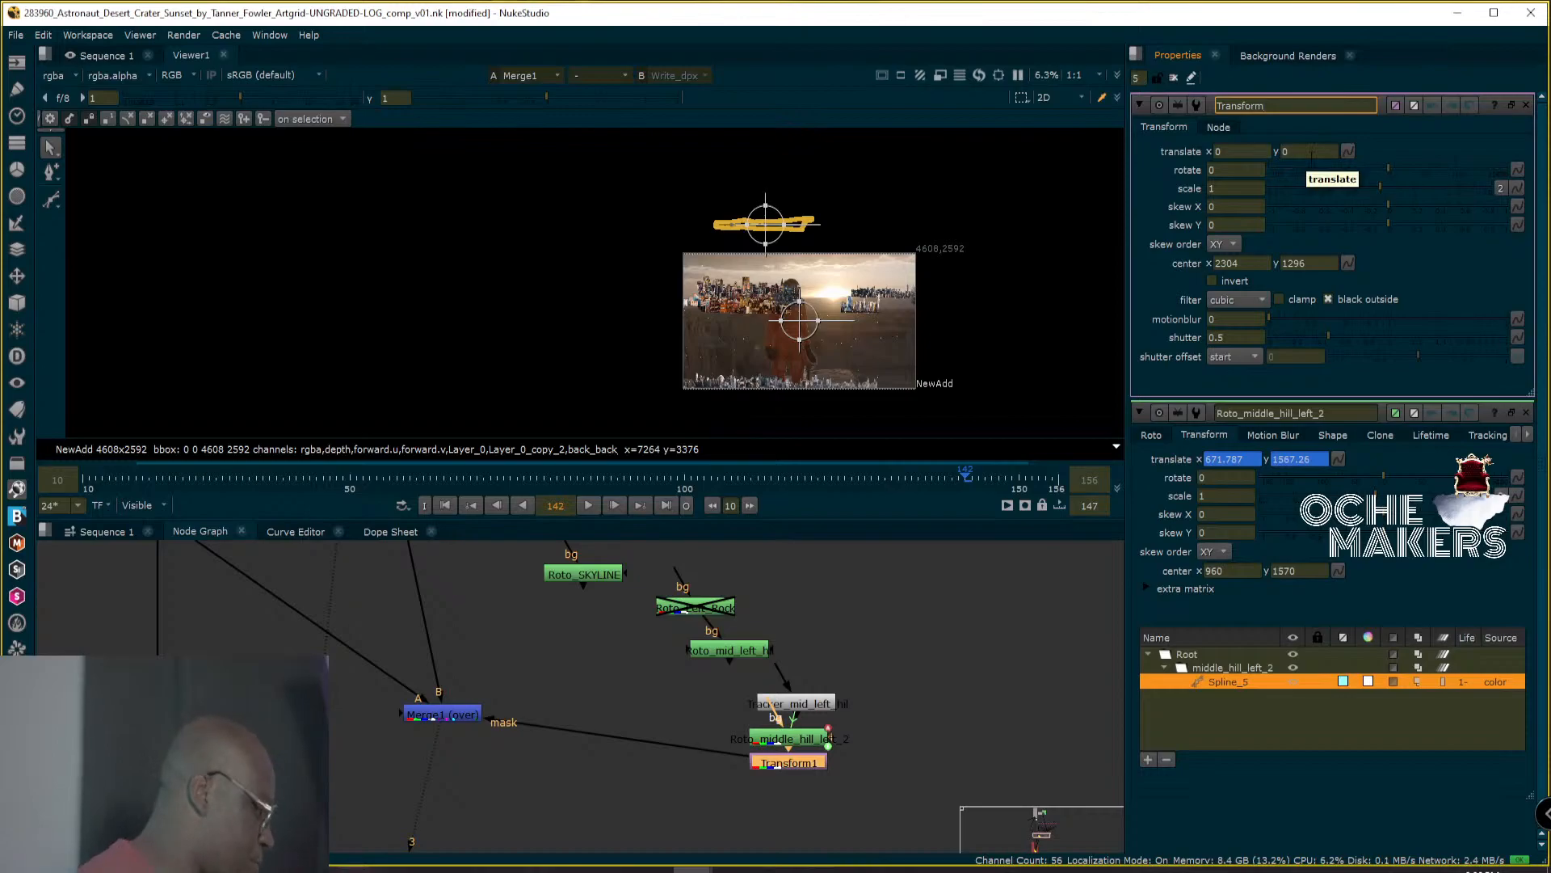
text(_mid_Hil)
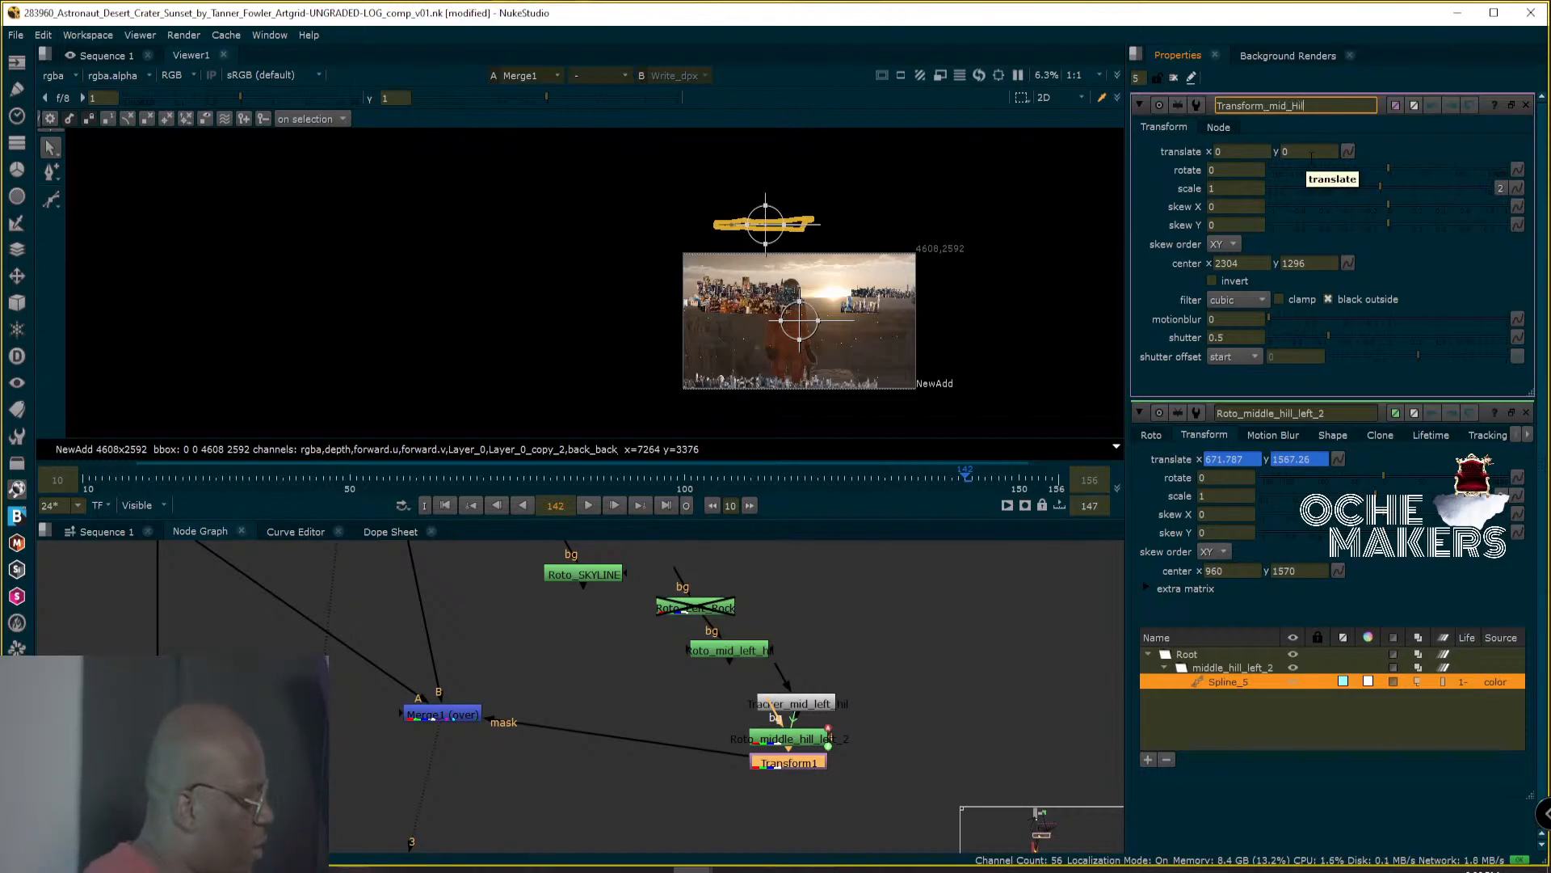
key(Return)
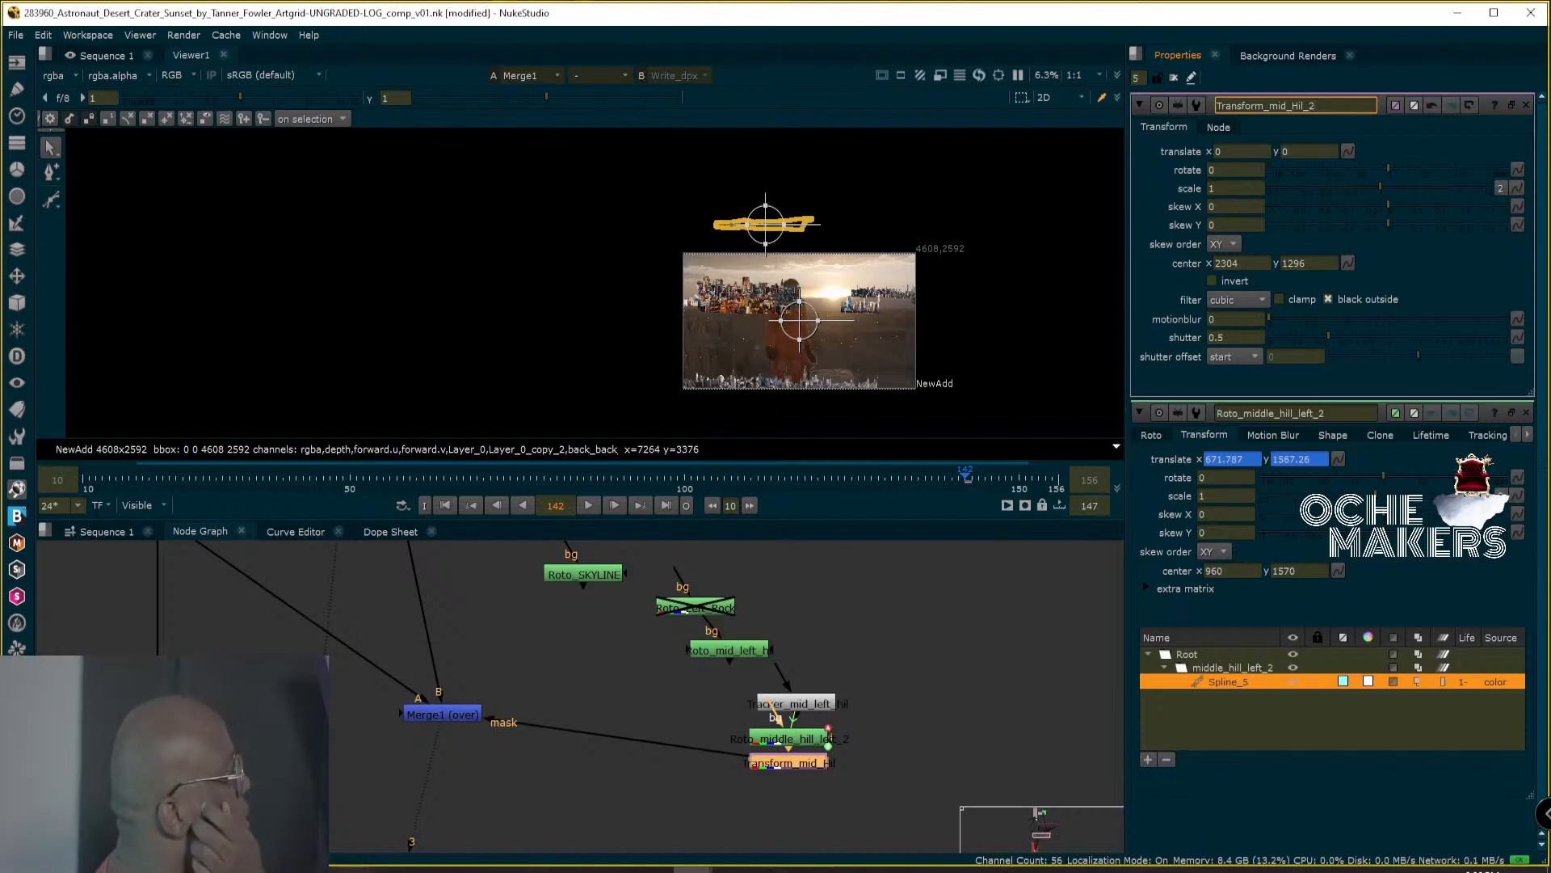
Reopen Roto_middle_hill_left_2 to show its shape and move the pivot of Transform_mid_Hil_2 onto it, at center x 1740, y 3140.
click(1527, 412)
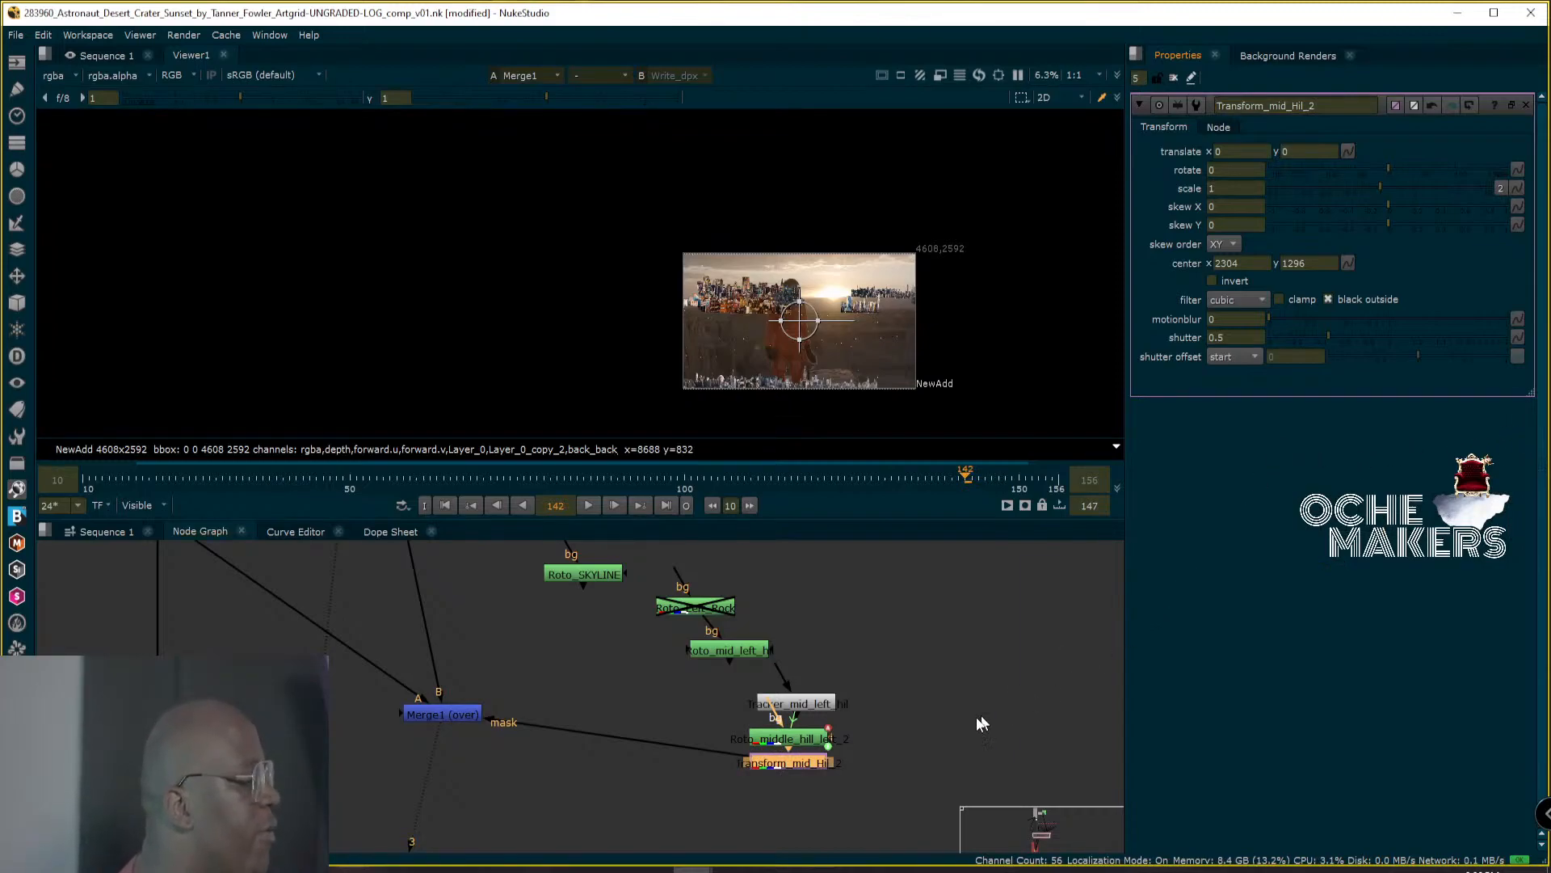
double_click(795, 738)
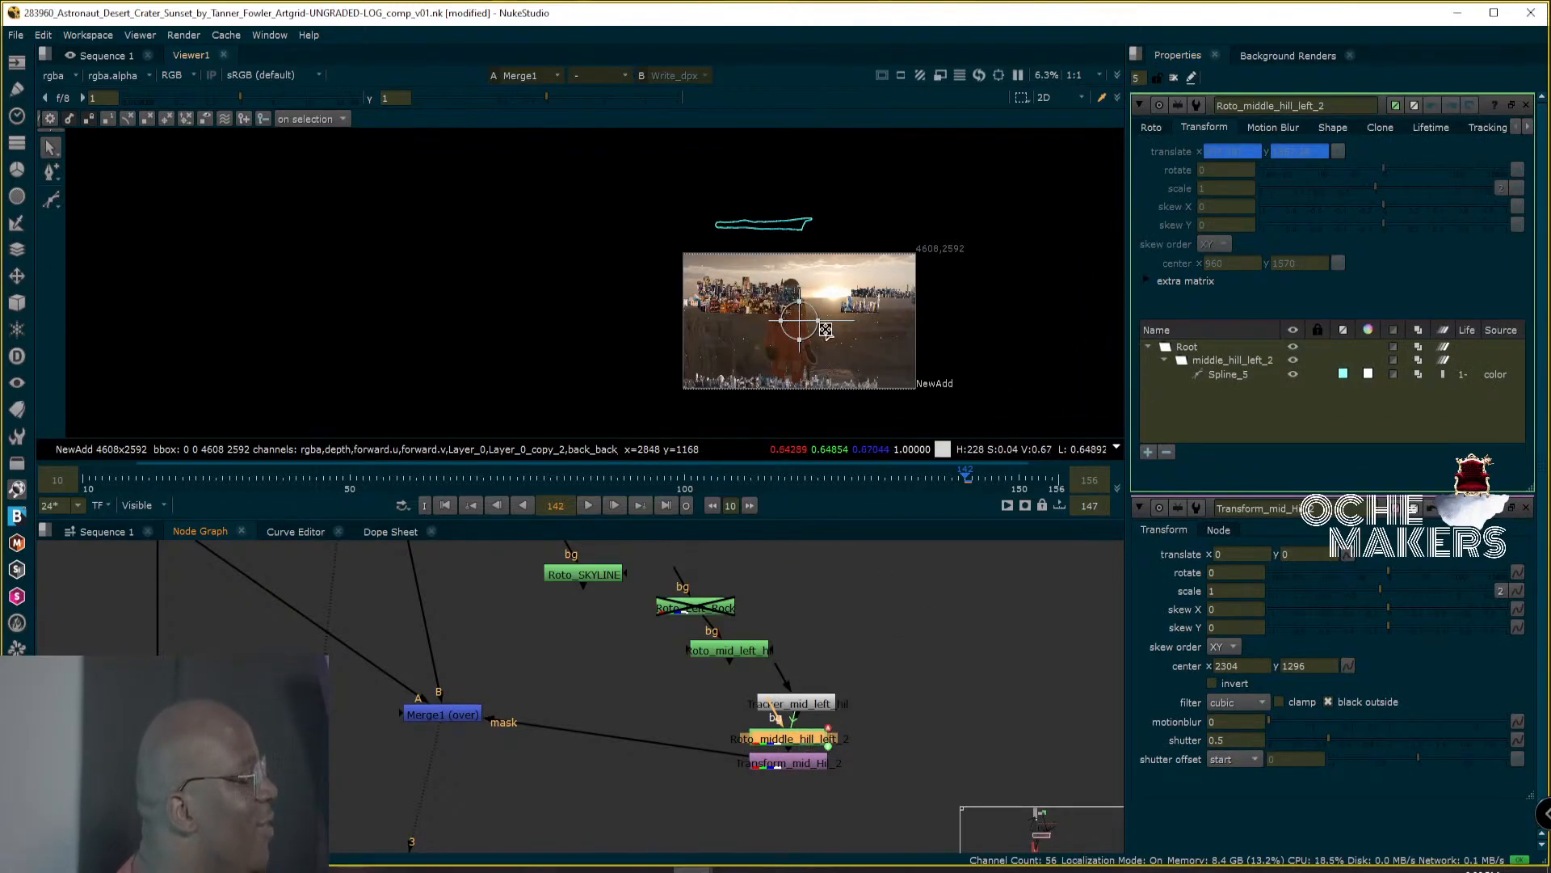
ctrl+drag(802, 328, 775, 231)
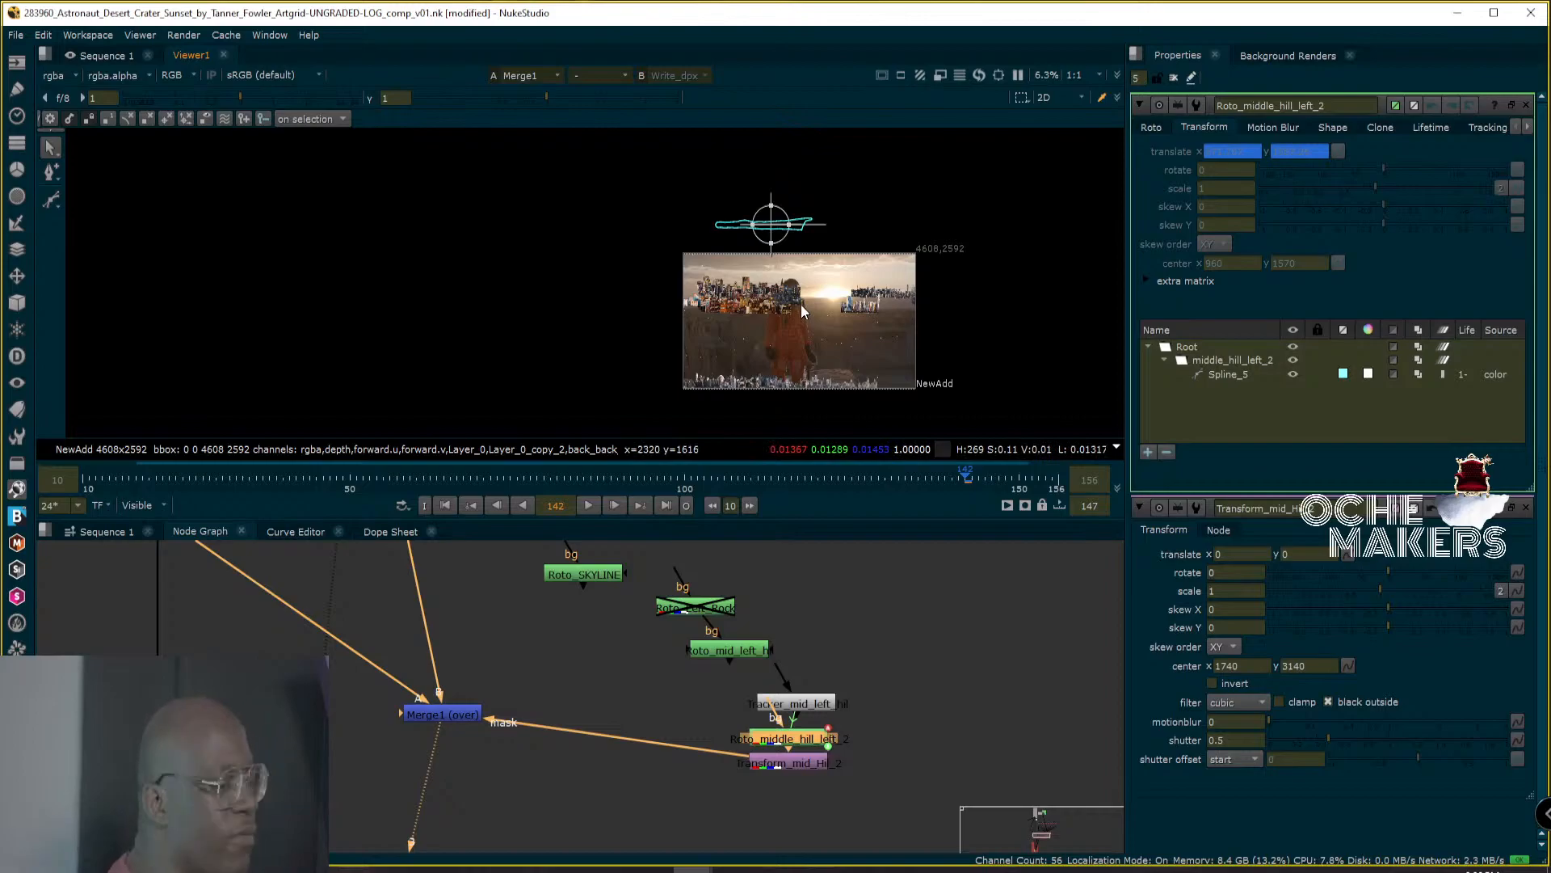
Move the roto shape down over the left hill with Transform_mid_Hil_2, to translate x -678, y -1532.
middle_drag(813, 323, 579, 312)
scroll(579, 312, up, 4)
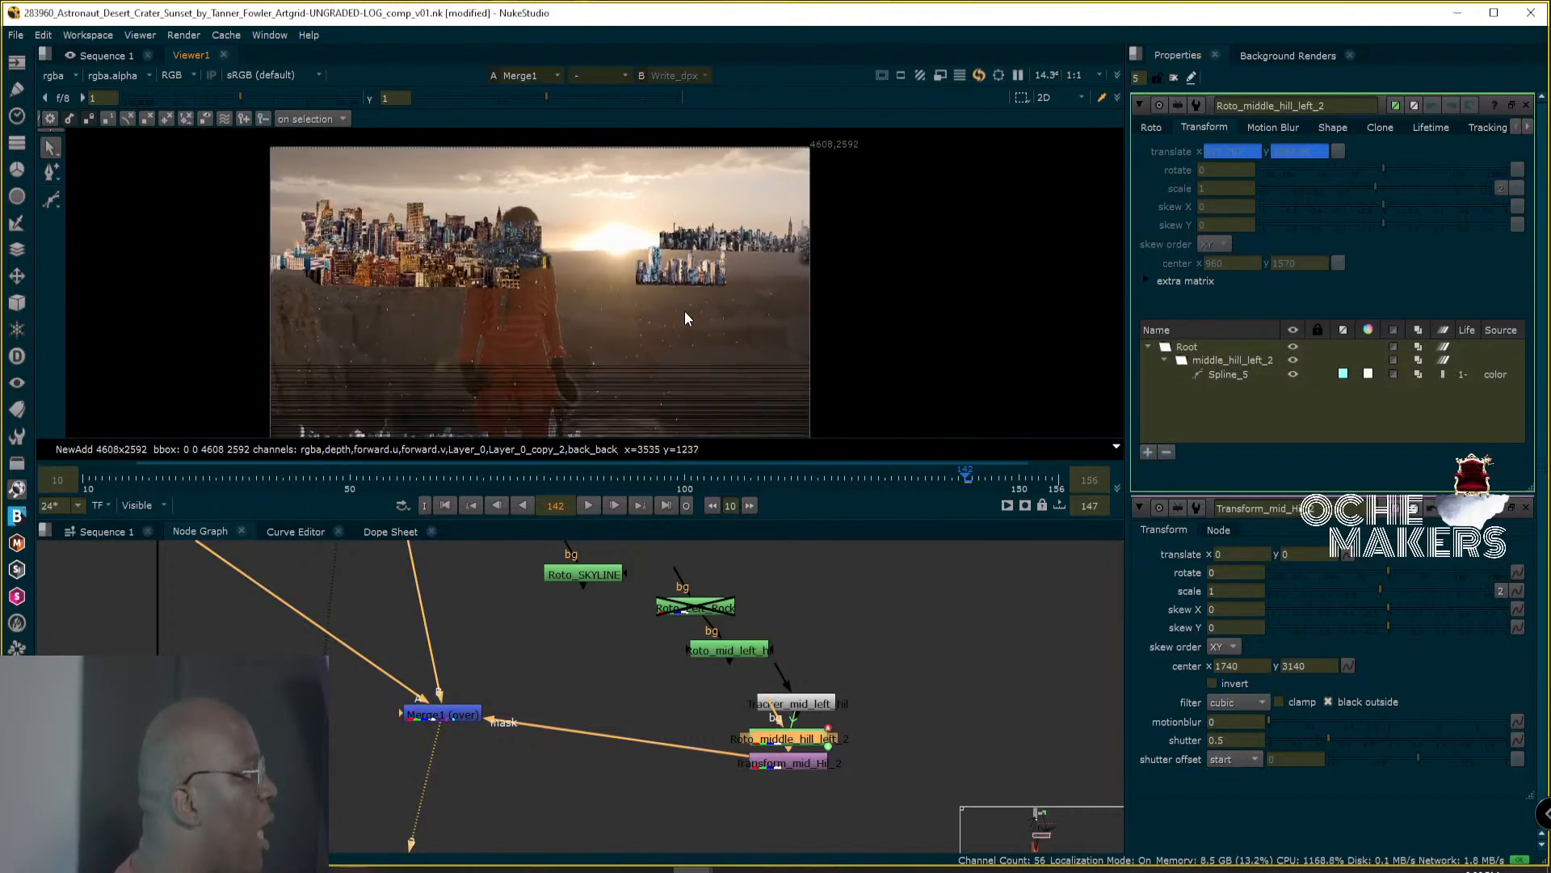
scroll(678, 320, down, 1)
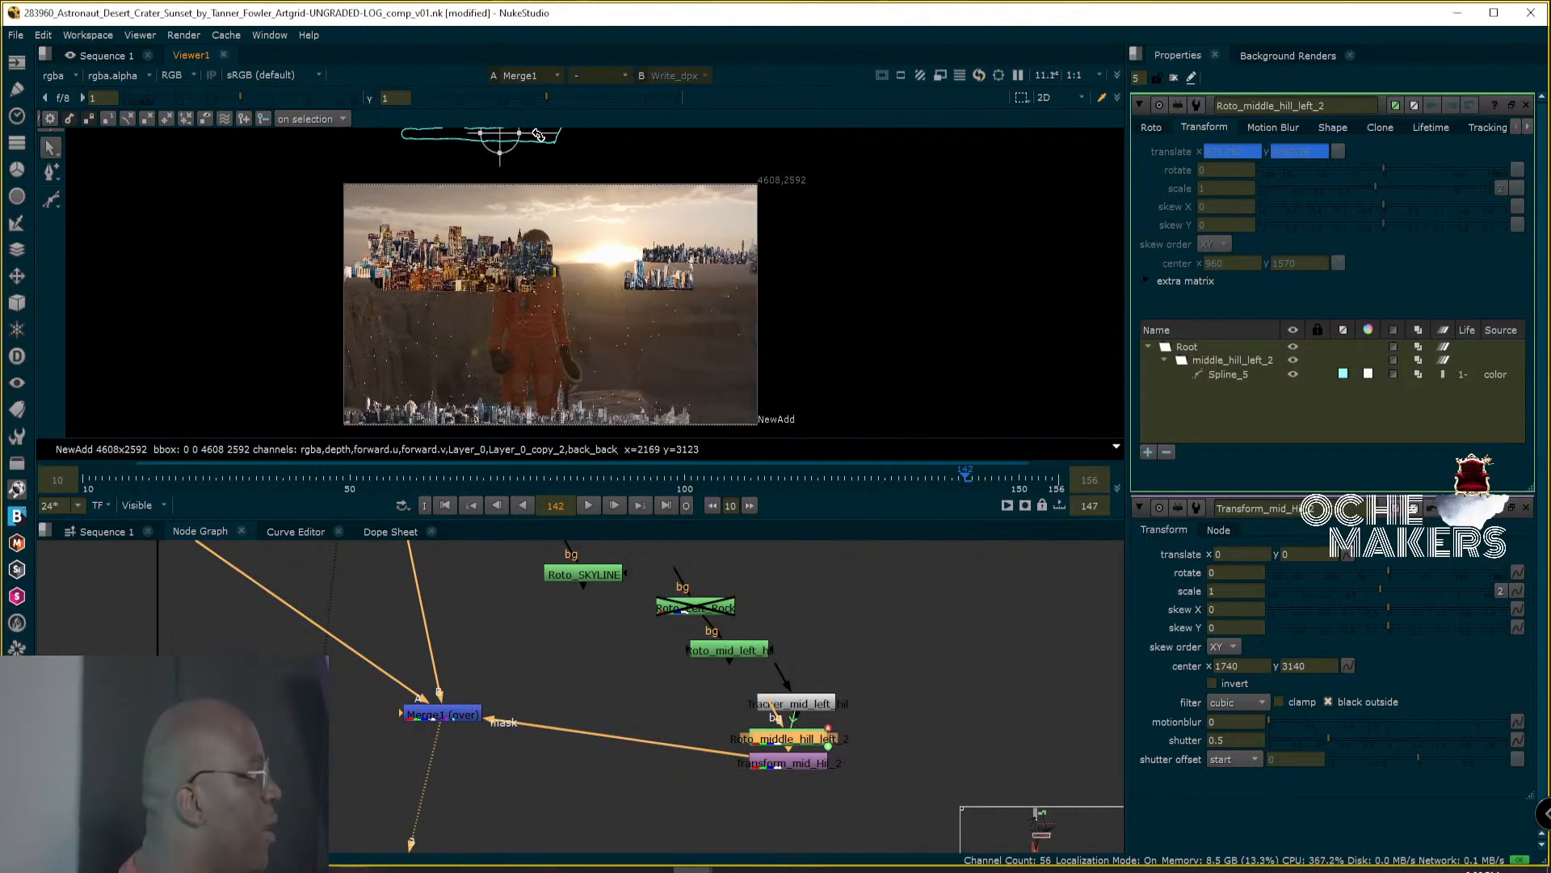
drag(498, 140, 465, 263)
scroll(558, 339, up, 5)
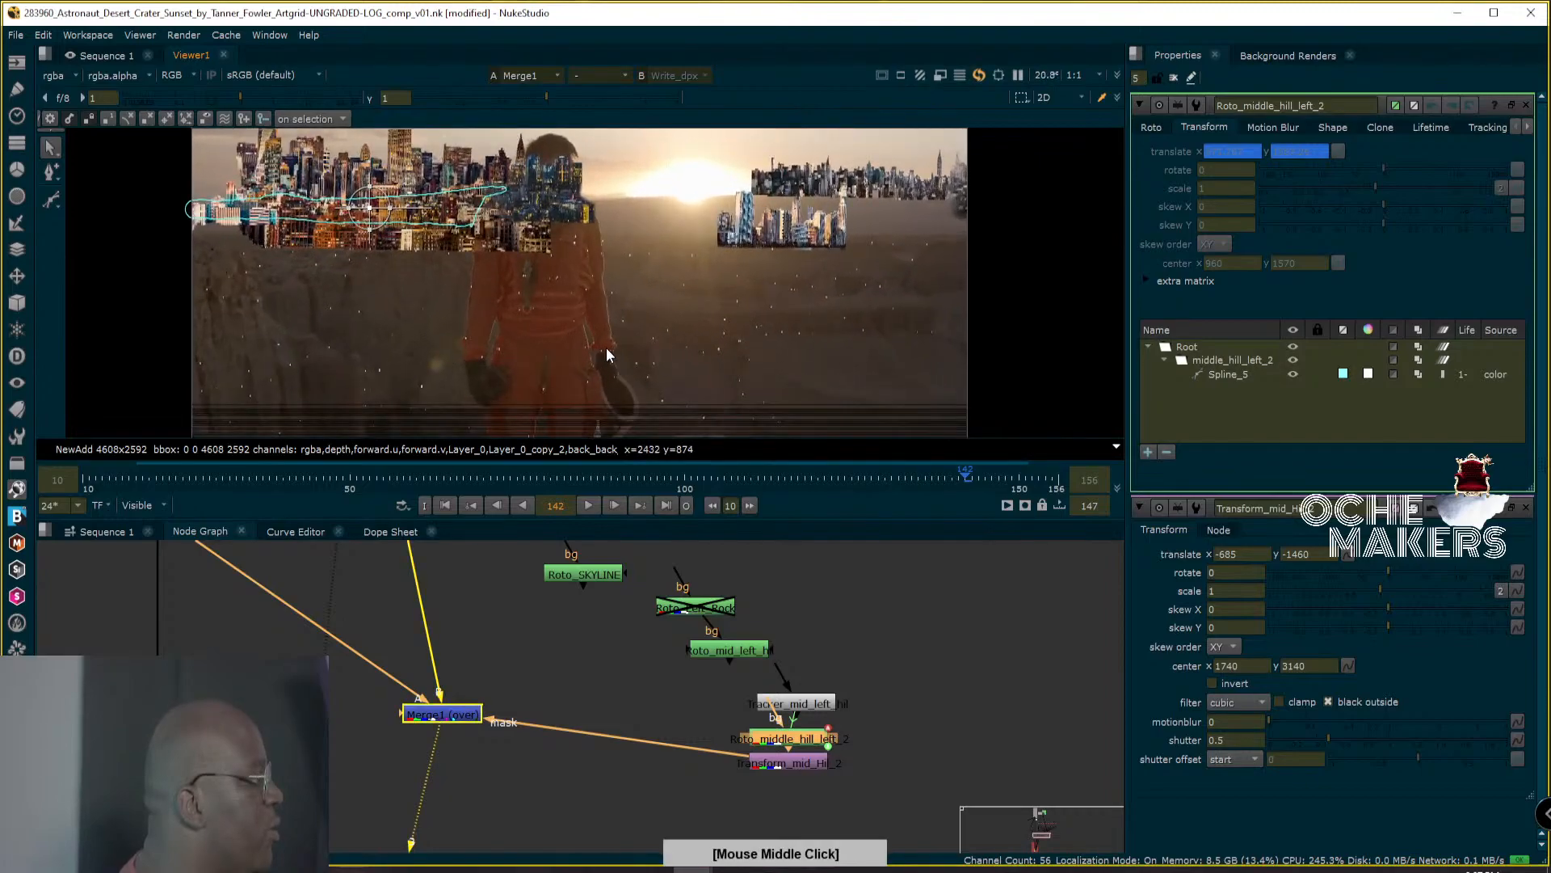
middle_drag(563, 318, 725, 406)
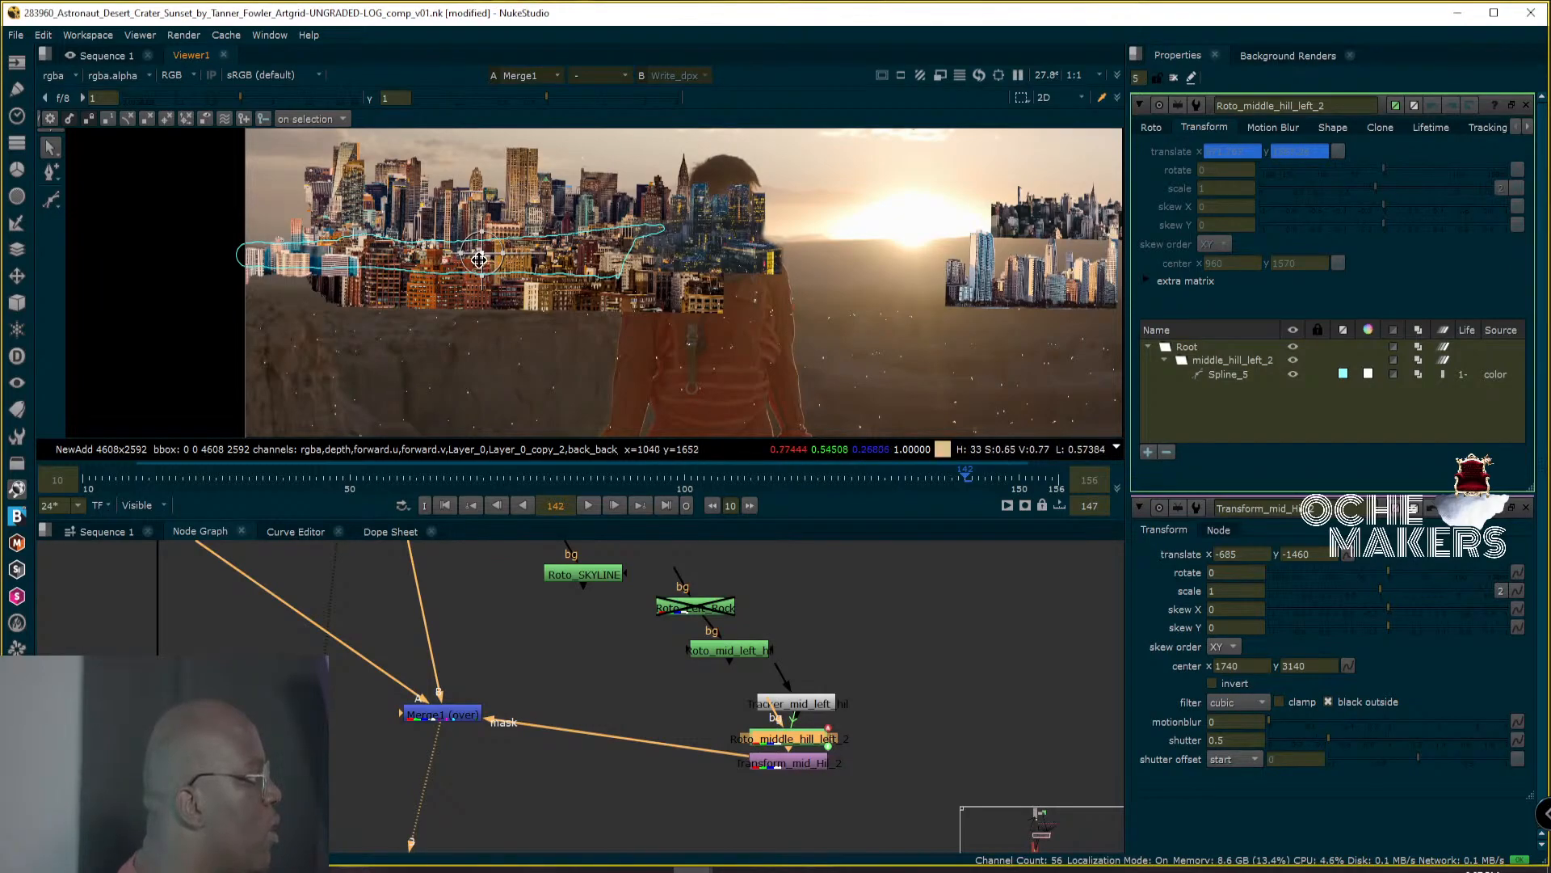
drag(483, 256, 491, 274)
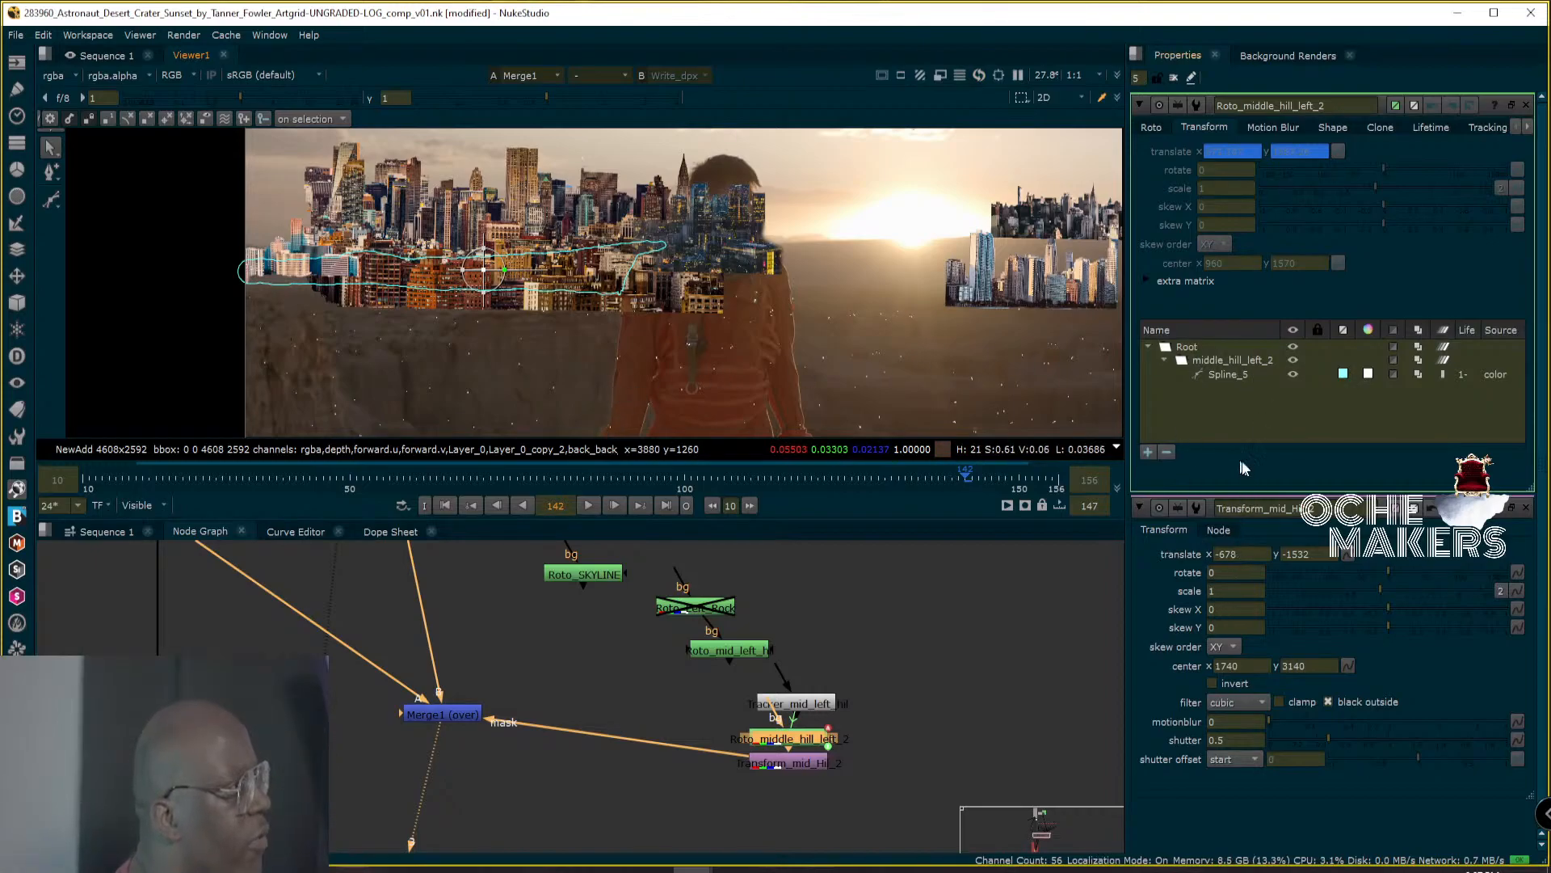
Clear all open node properties, nudge Transform_mid_Hil_2 into line below the roto, and open Roto_middle_hill_left_2.
click(1176, 80)
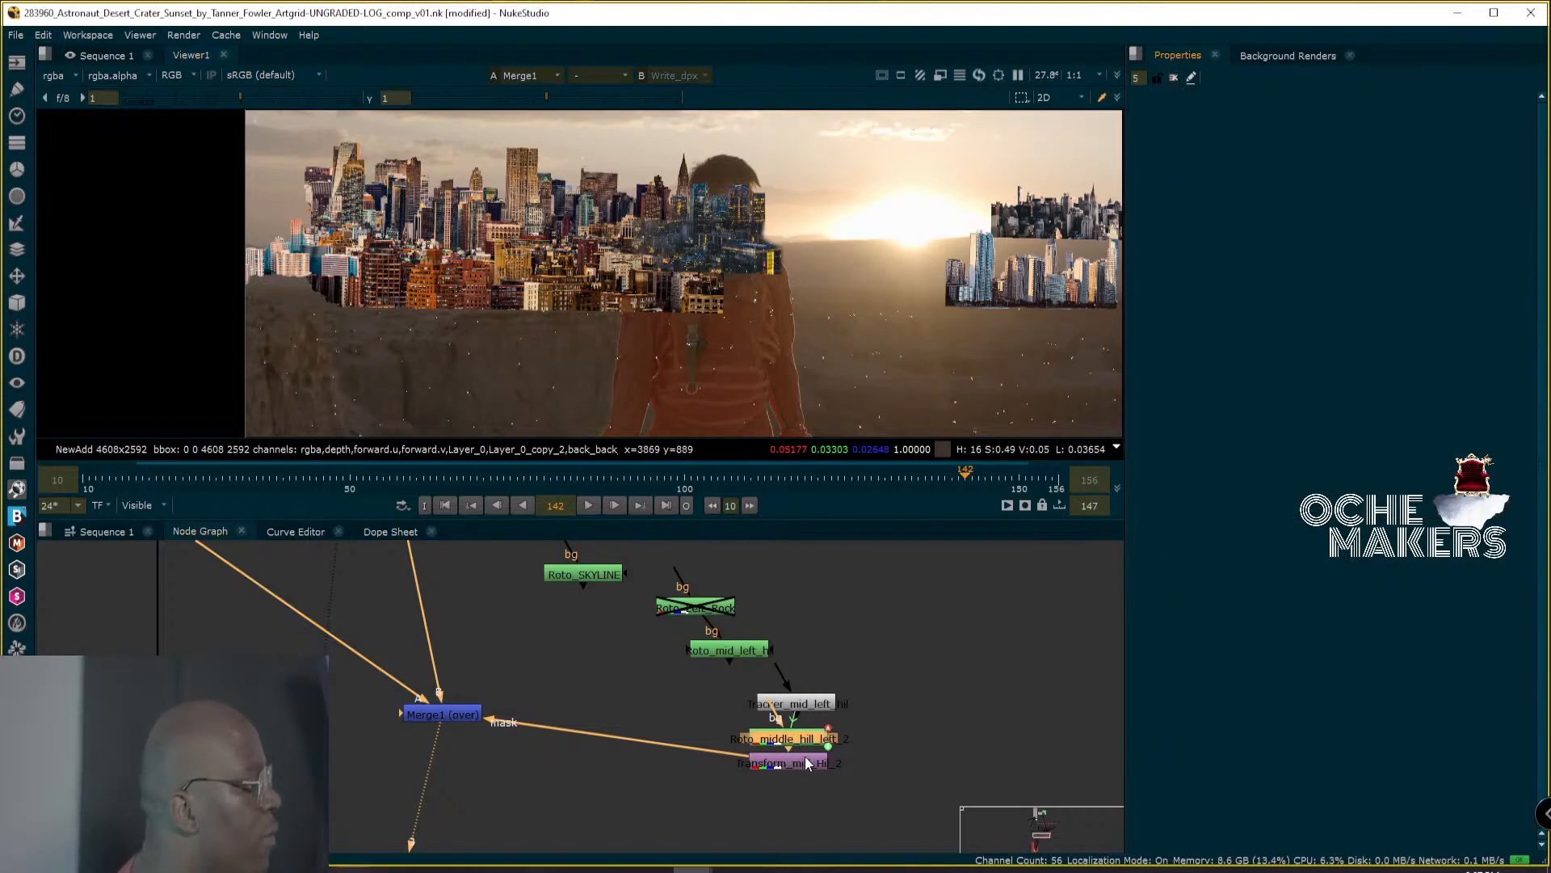
mouse_move(805, 761)
mouse_down()
mouse_move(833, 767)
mouse_move(801, 761)
mouse_up()
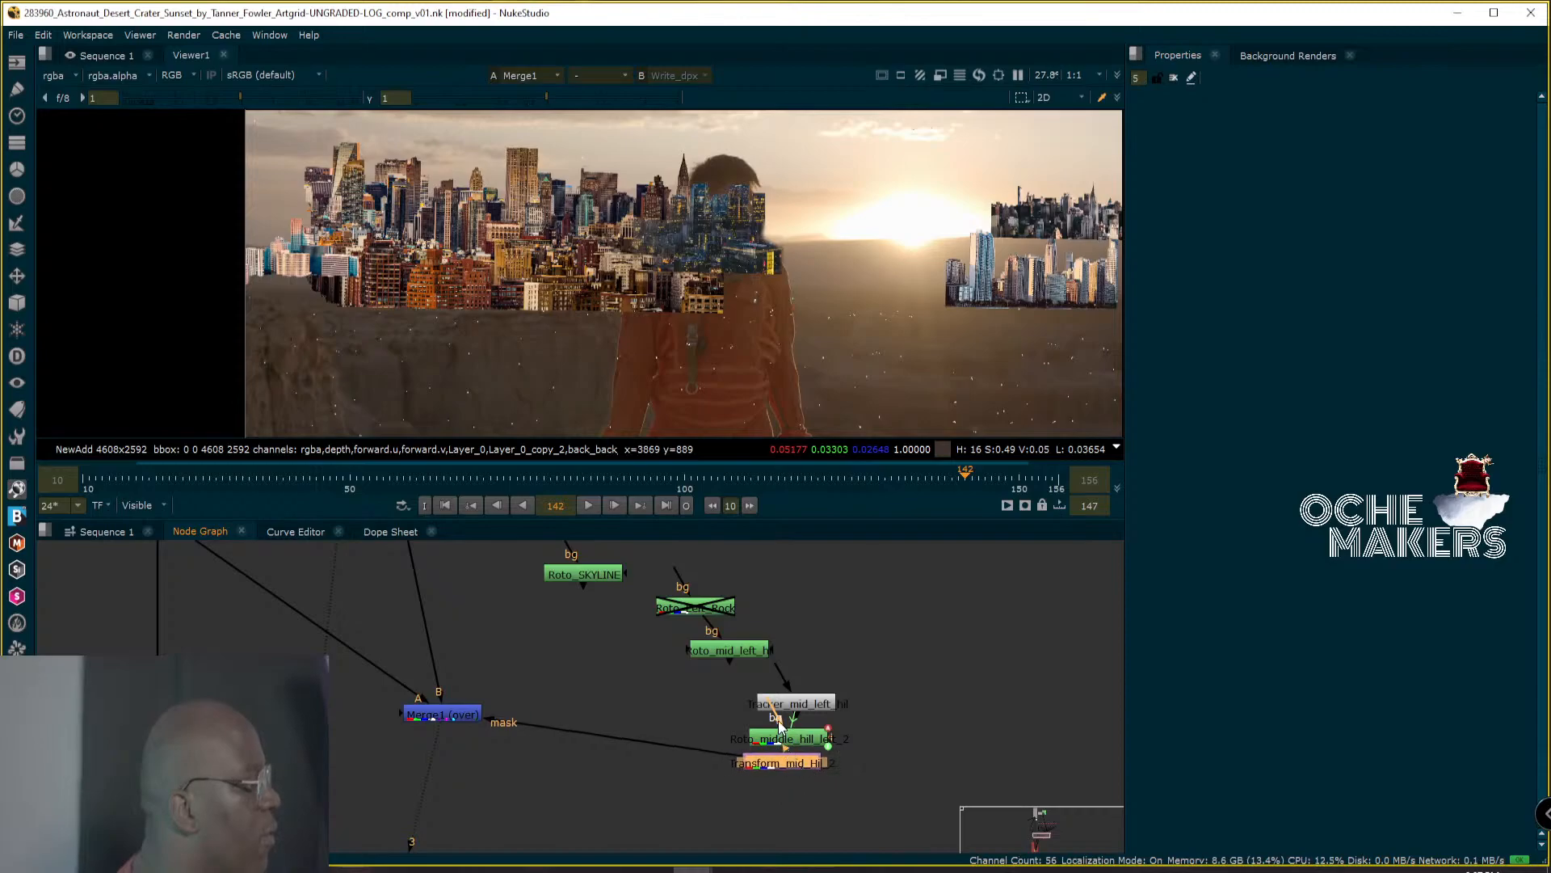
double_click(801, 734)
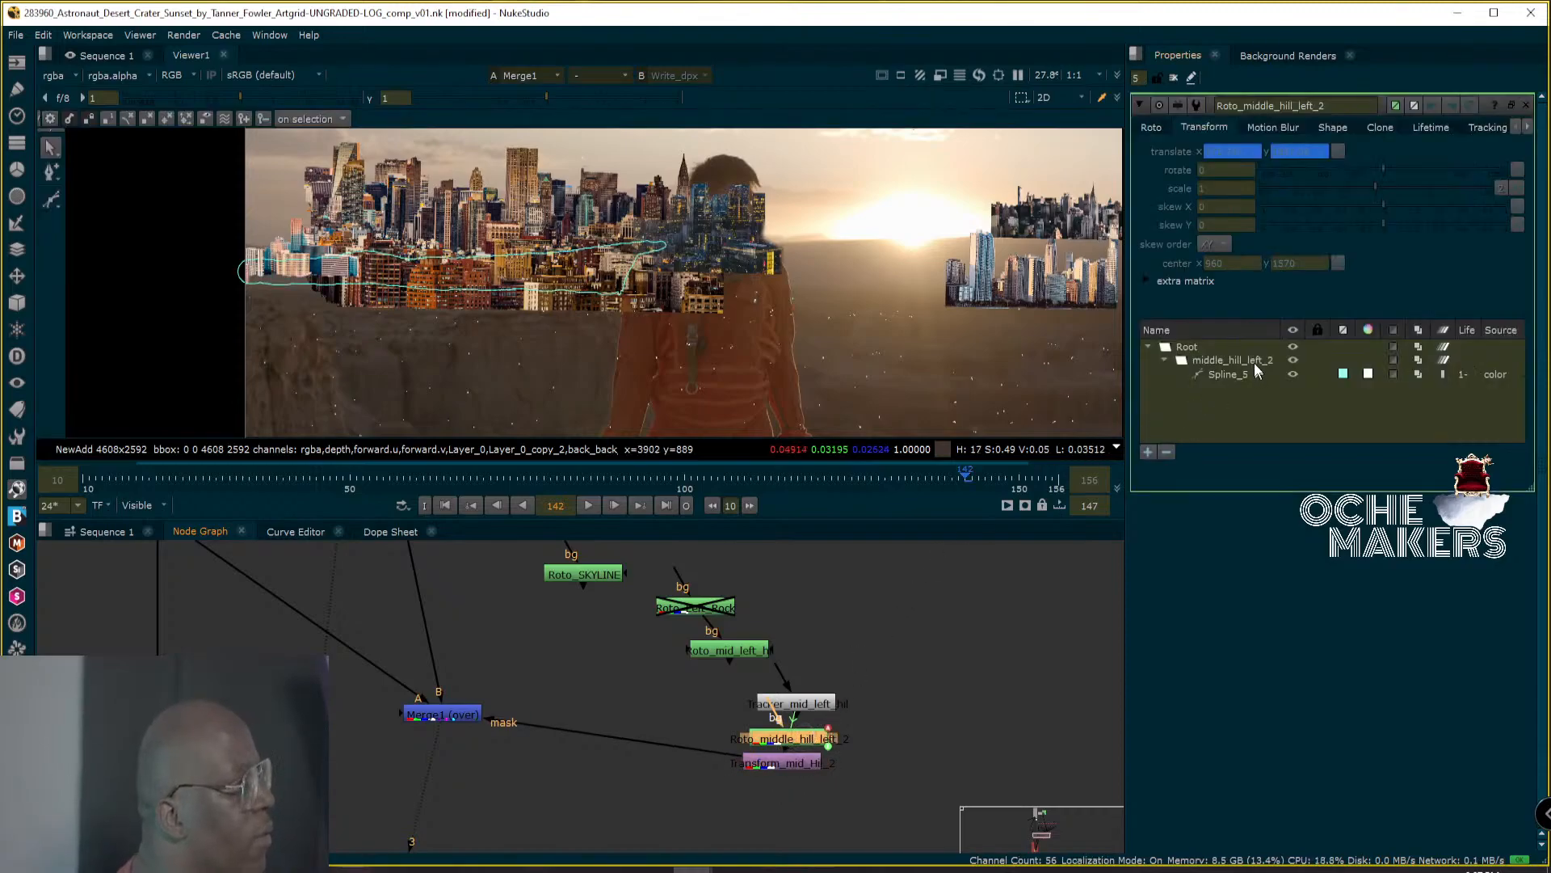
Try toggling the invert option of Spline_5 in Roto_middle_hill_left_2, restore its setting and deselect the shape.
click(1232, 375)
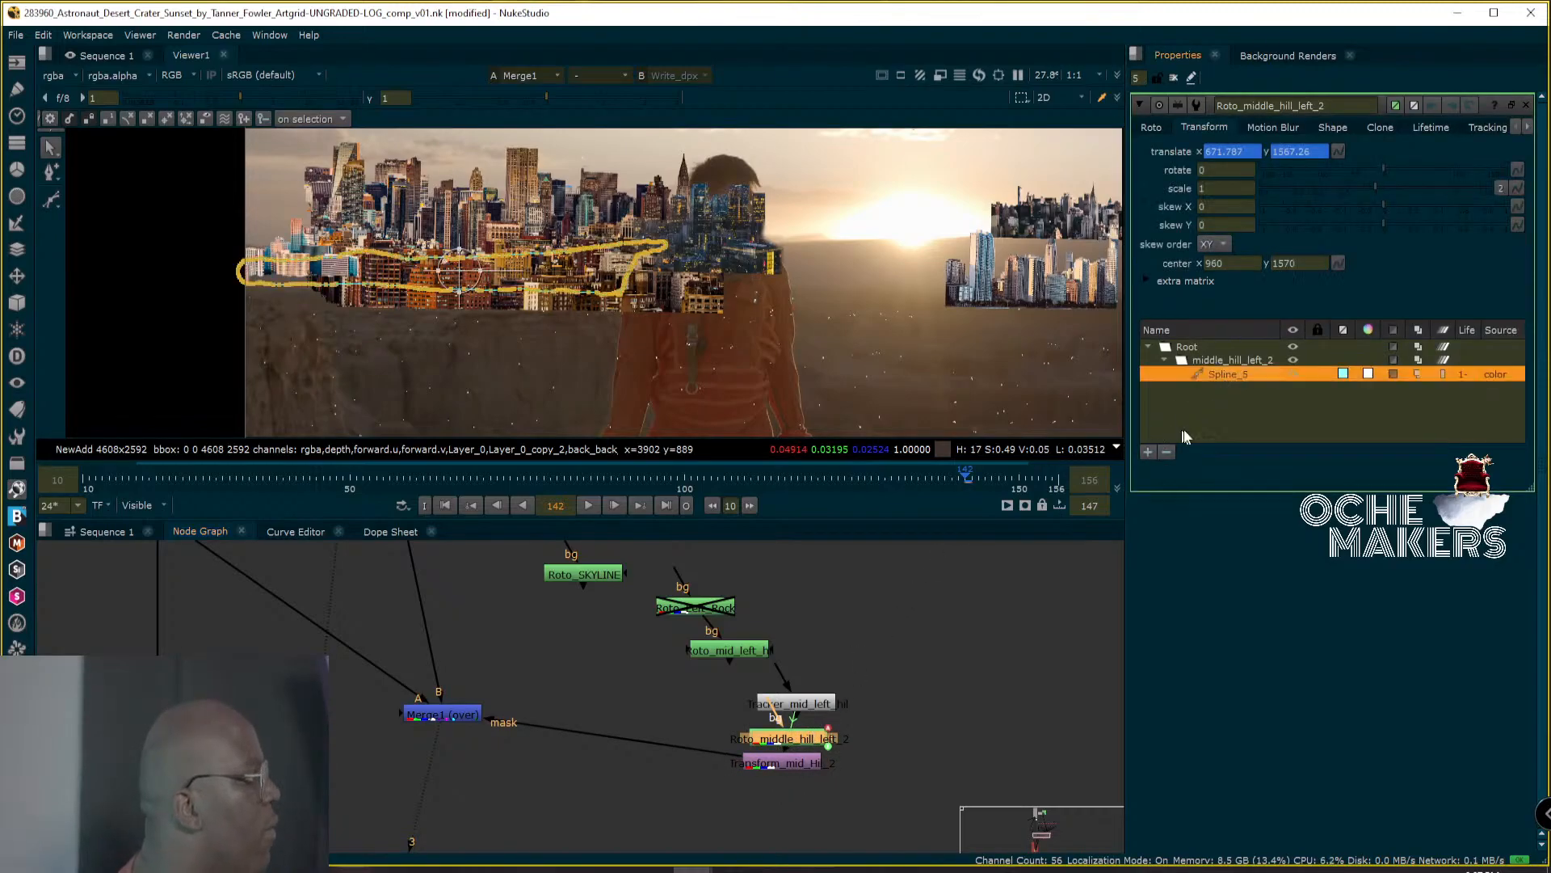
click(1392, 374)
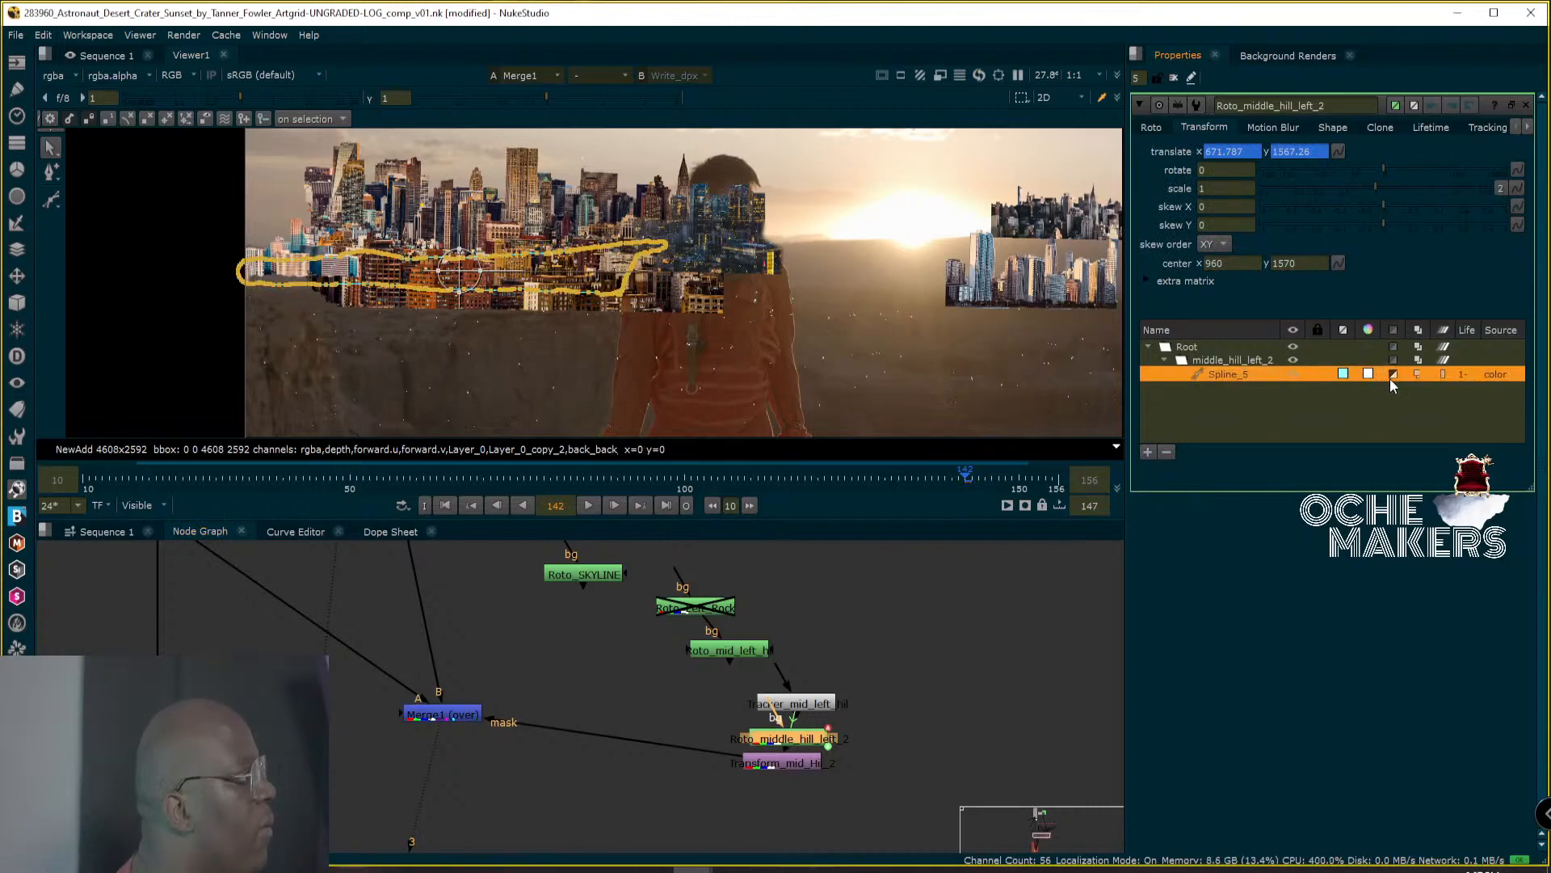
click(1393, 374)
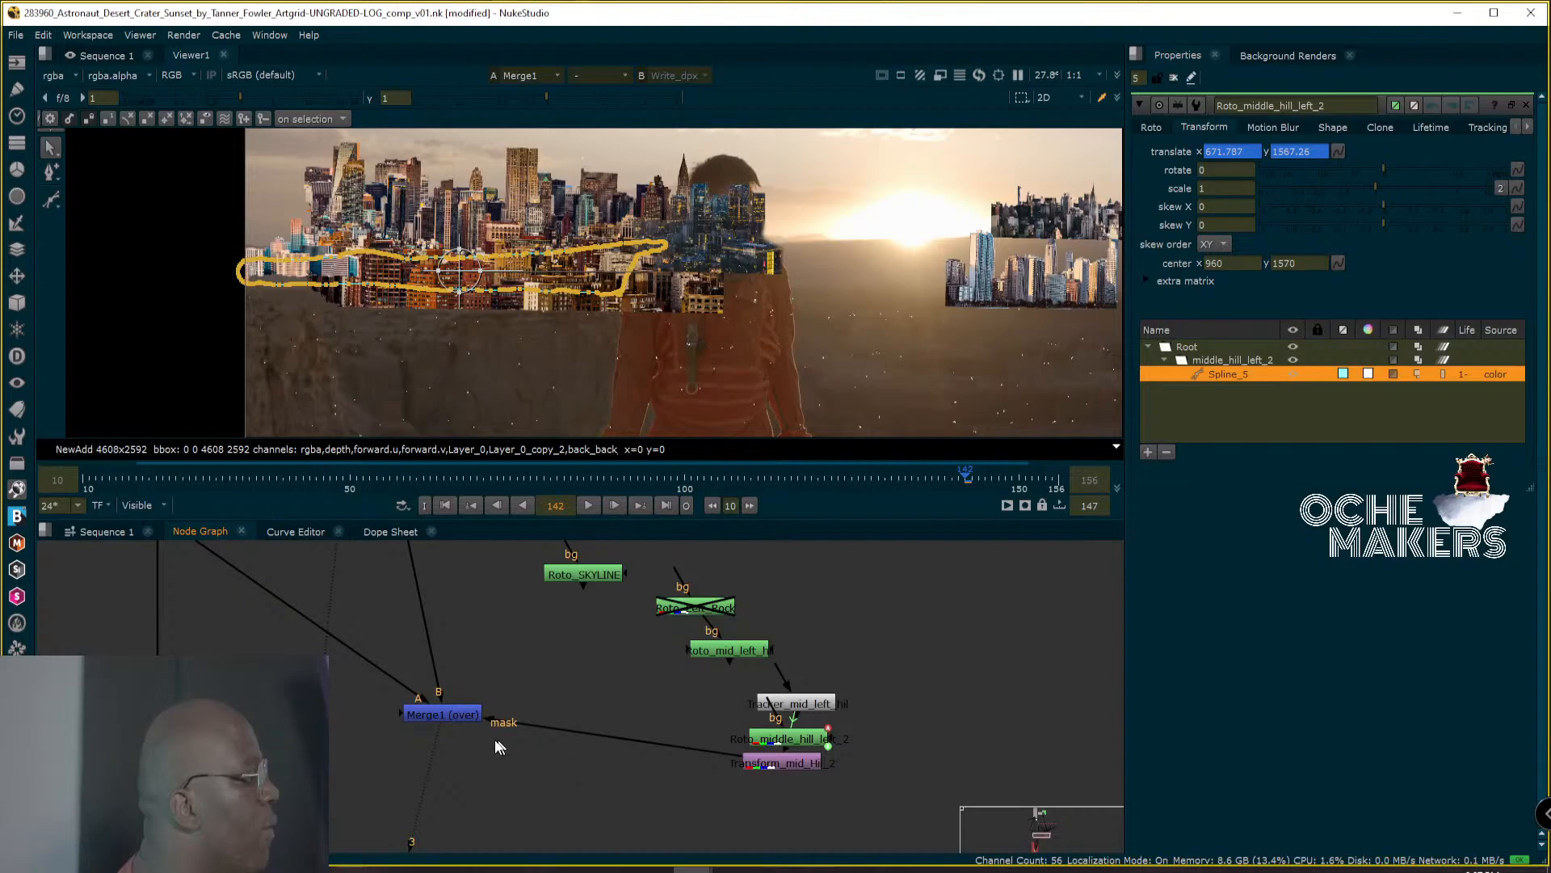
click(727, 401)
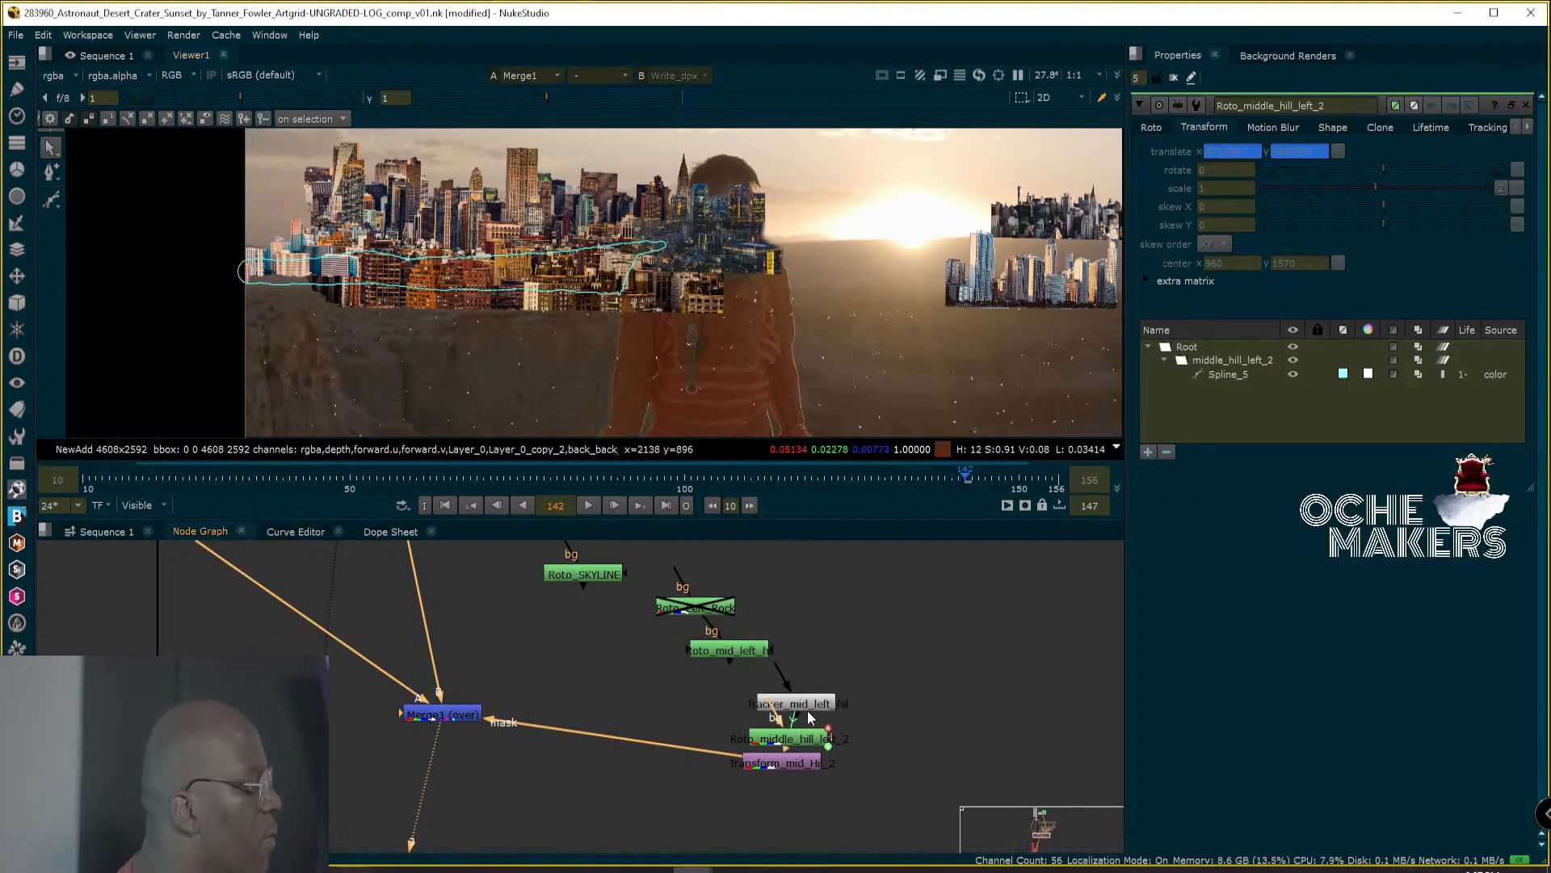
Move the Tracker_mid_left_hill node aside and stack the Roto_middle_hill_left_2 node directly above its Transform node in the node graph.
drag(839, 705, 909, 682)
drag(776, 776, 842, 787)
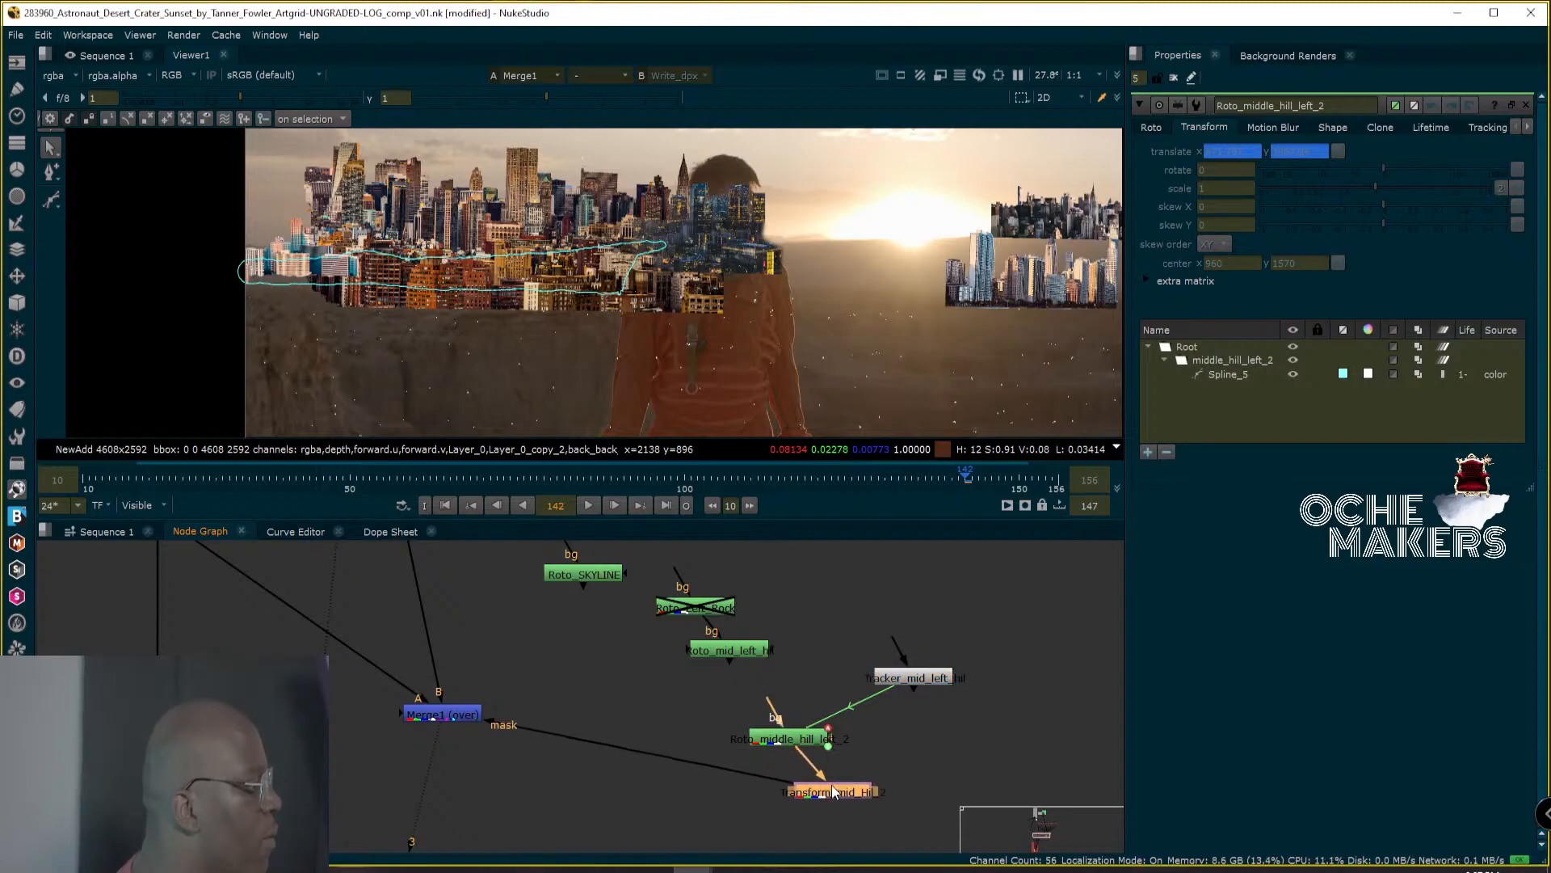
click(795, 738)
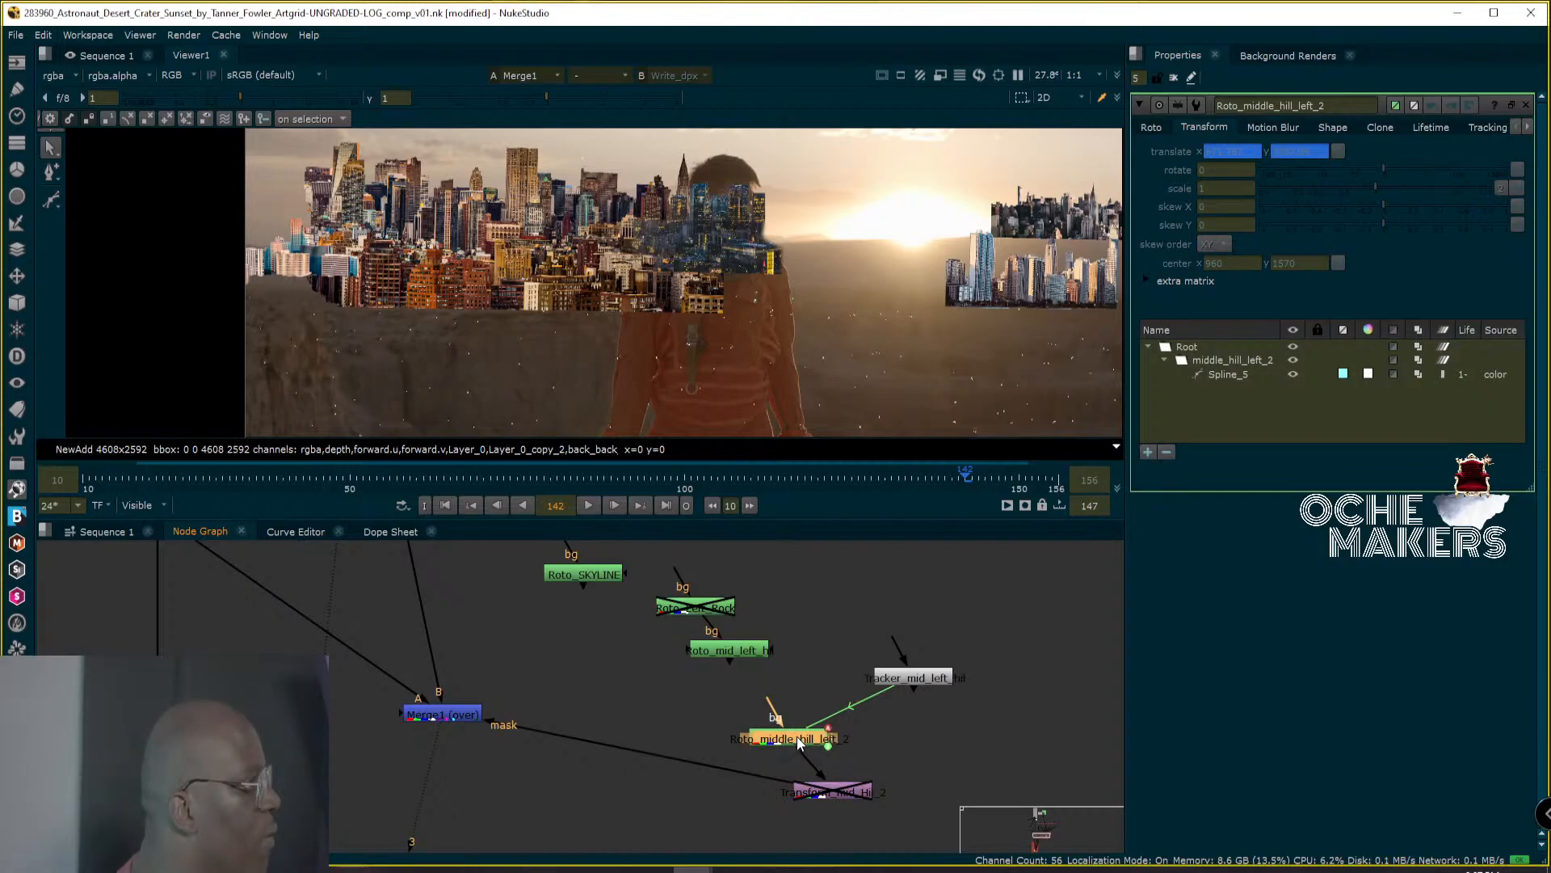
click(832, 788)
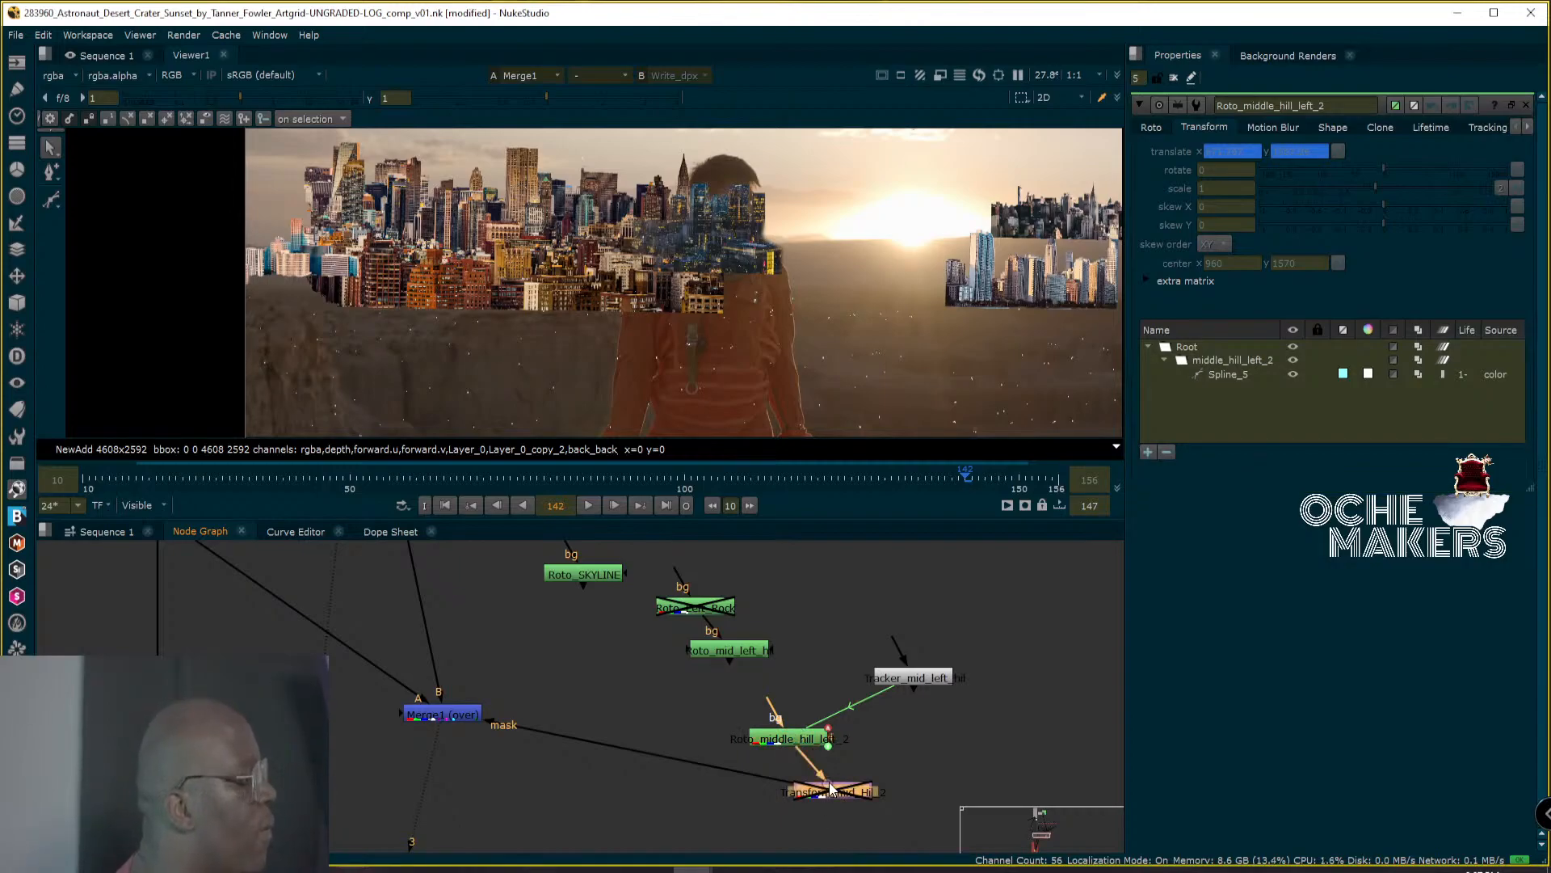
drag(830, 788, 793, 782)
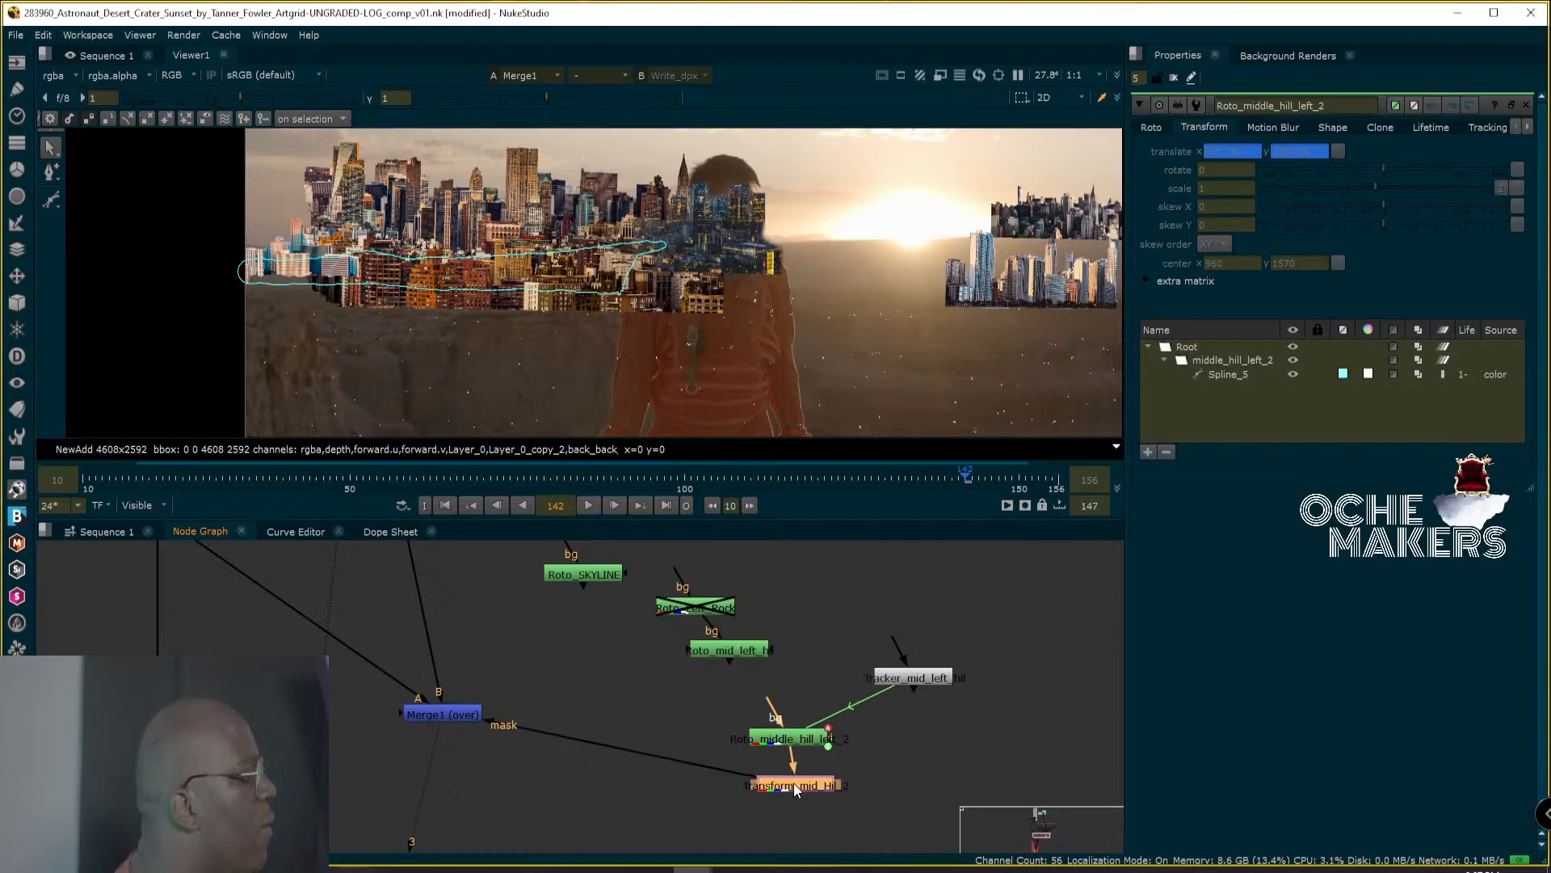
key(a)
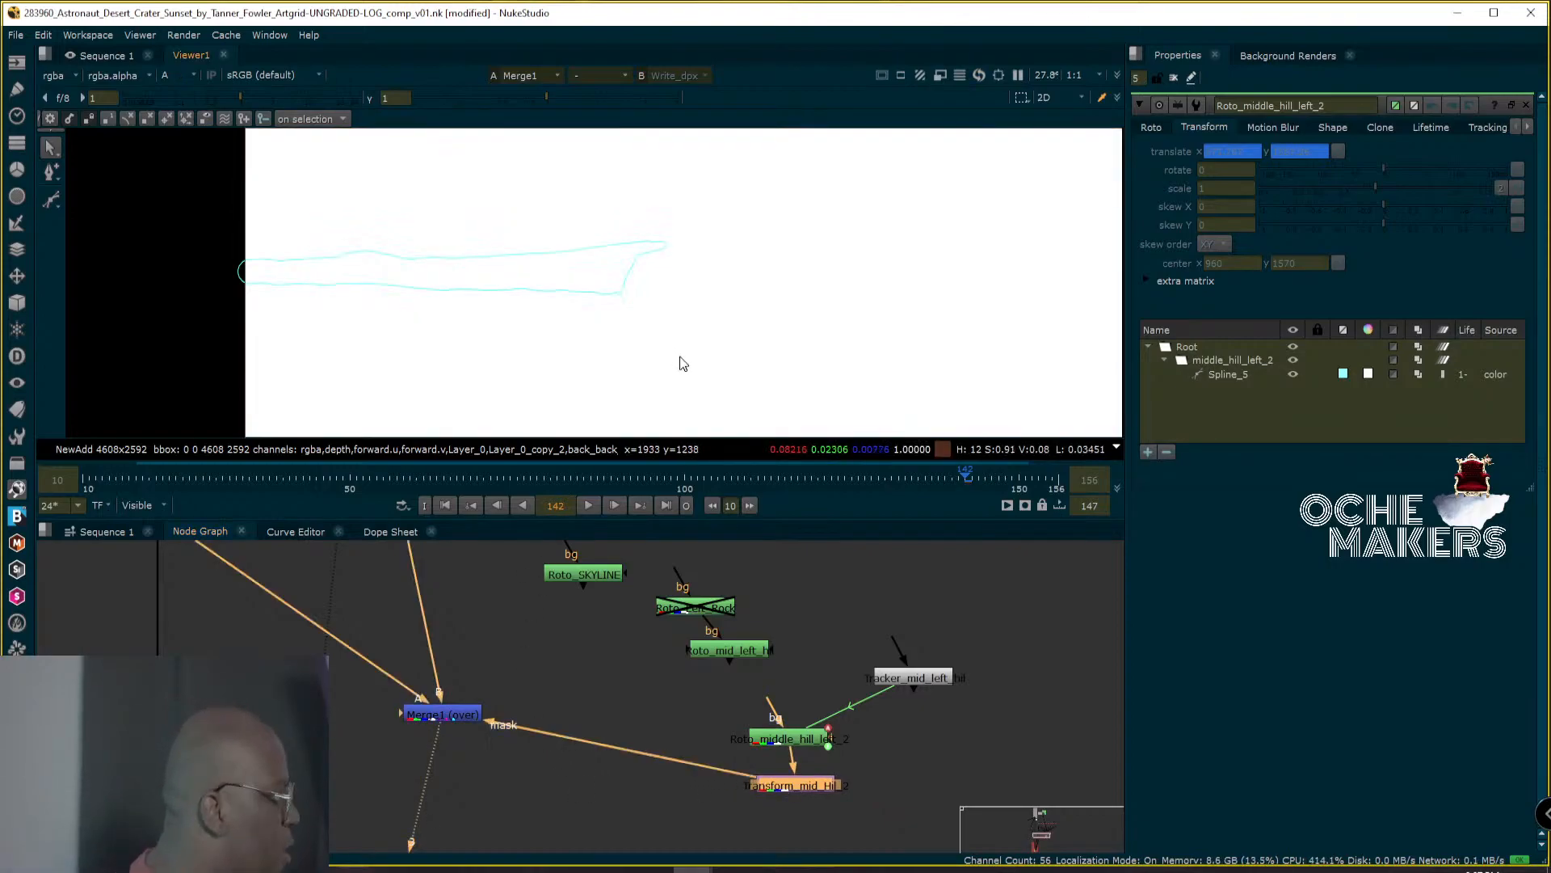
key(a)
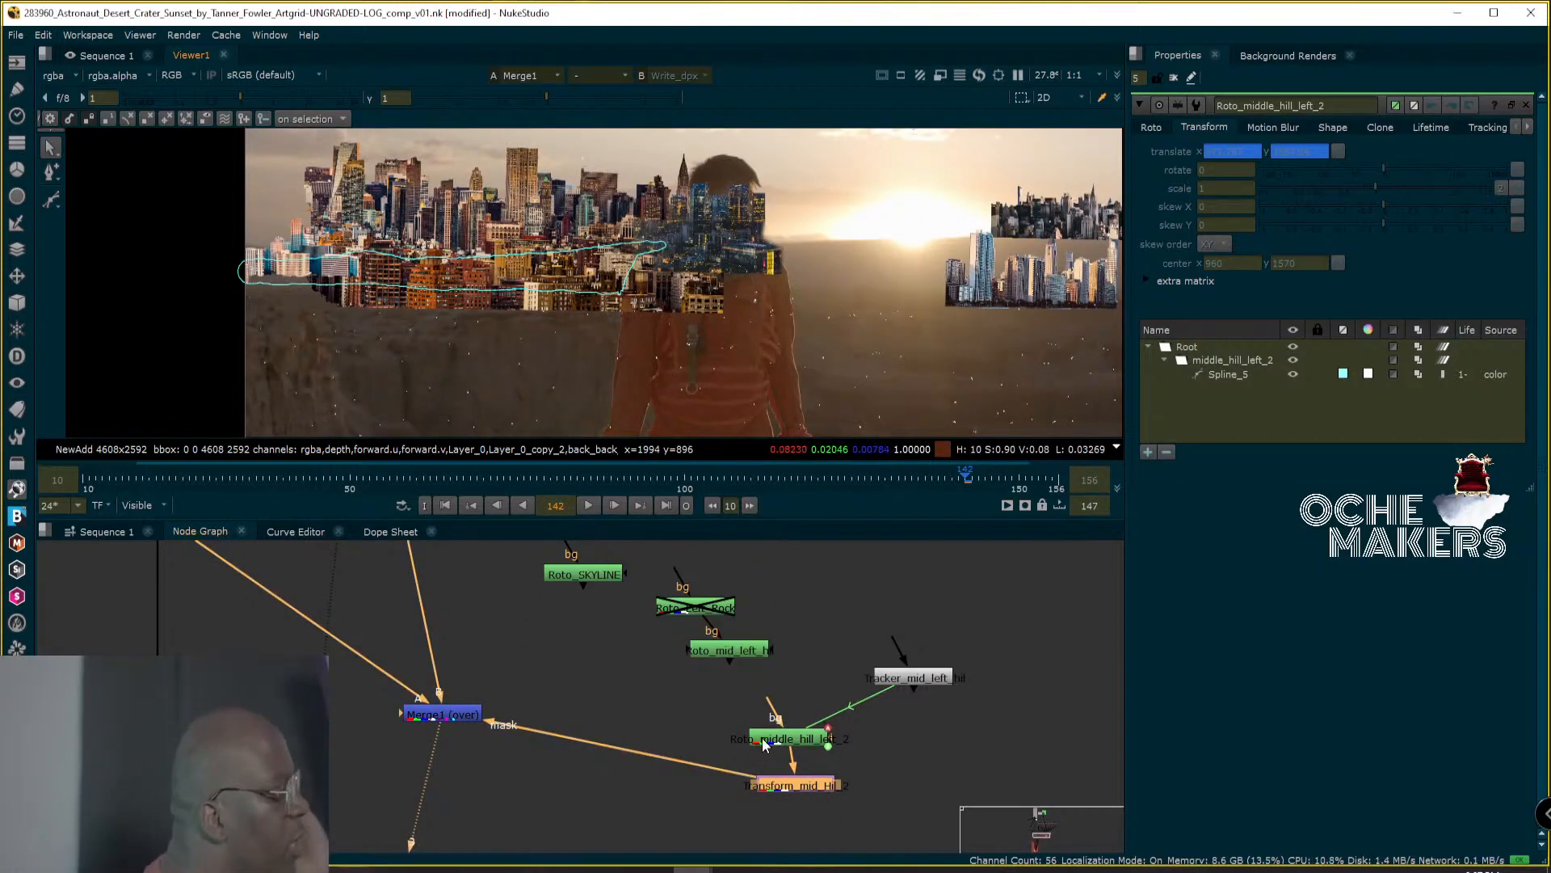
drag(787, 739, 796, 760)
drag(632, 685, 531, 618)
middle_drag(567, 667, 593, 693)
alt+middle_drag(593, 692, 591, 745)
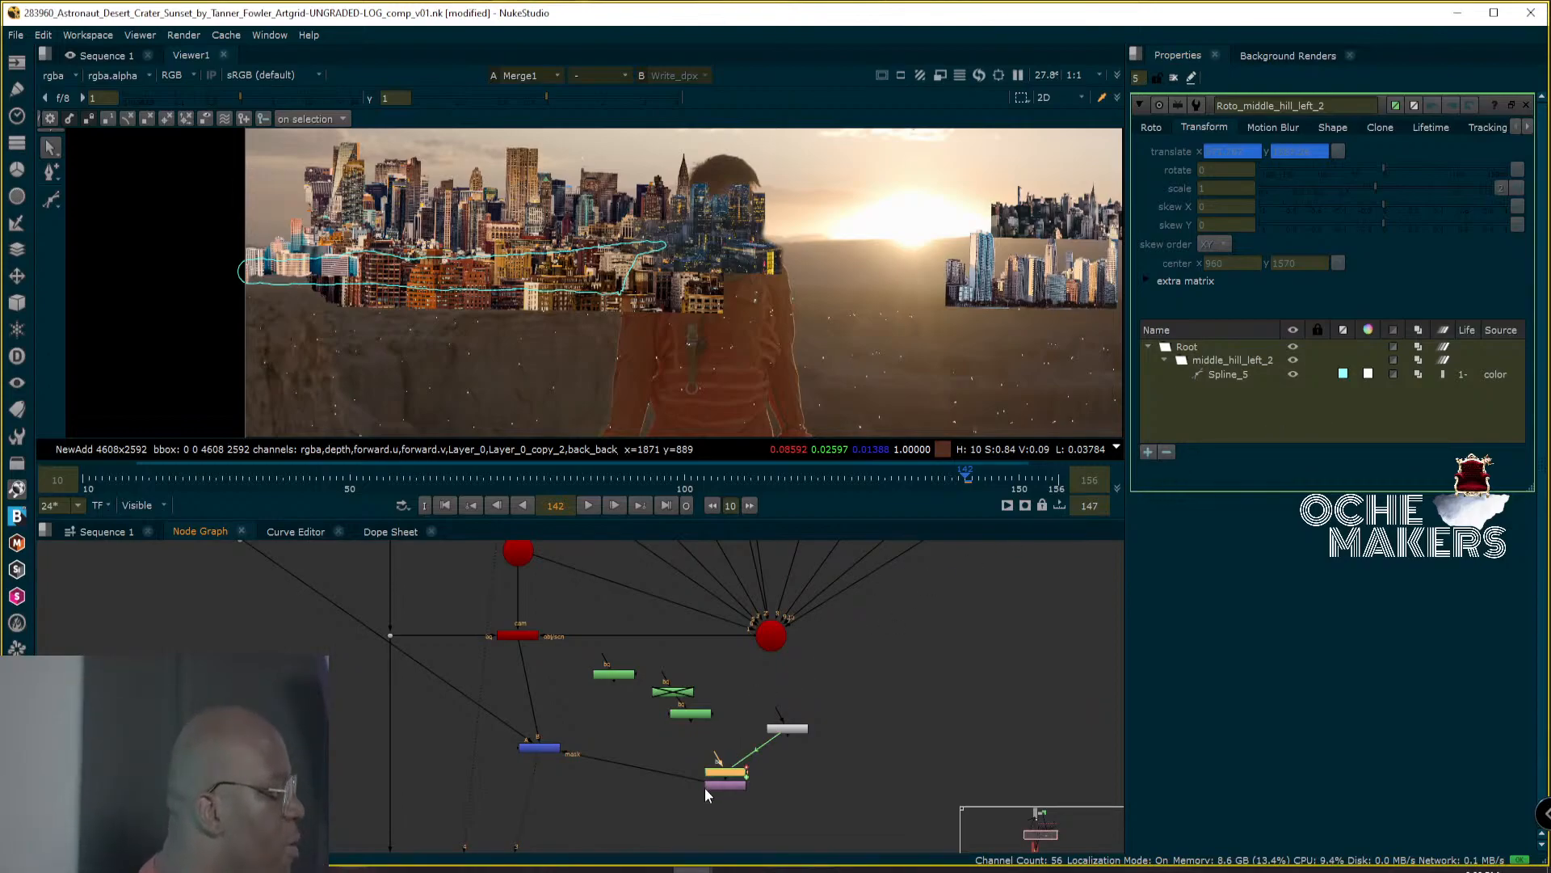
click(705, 748)
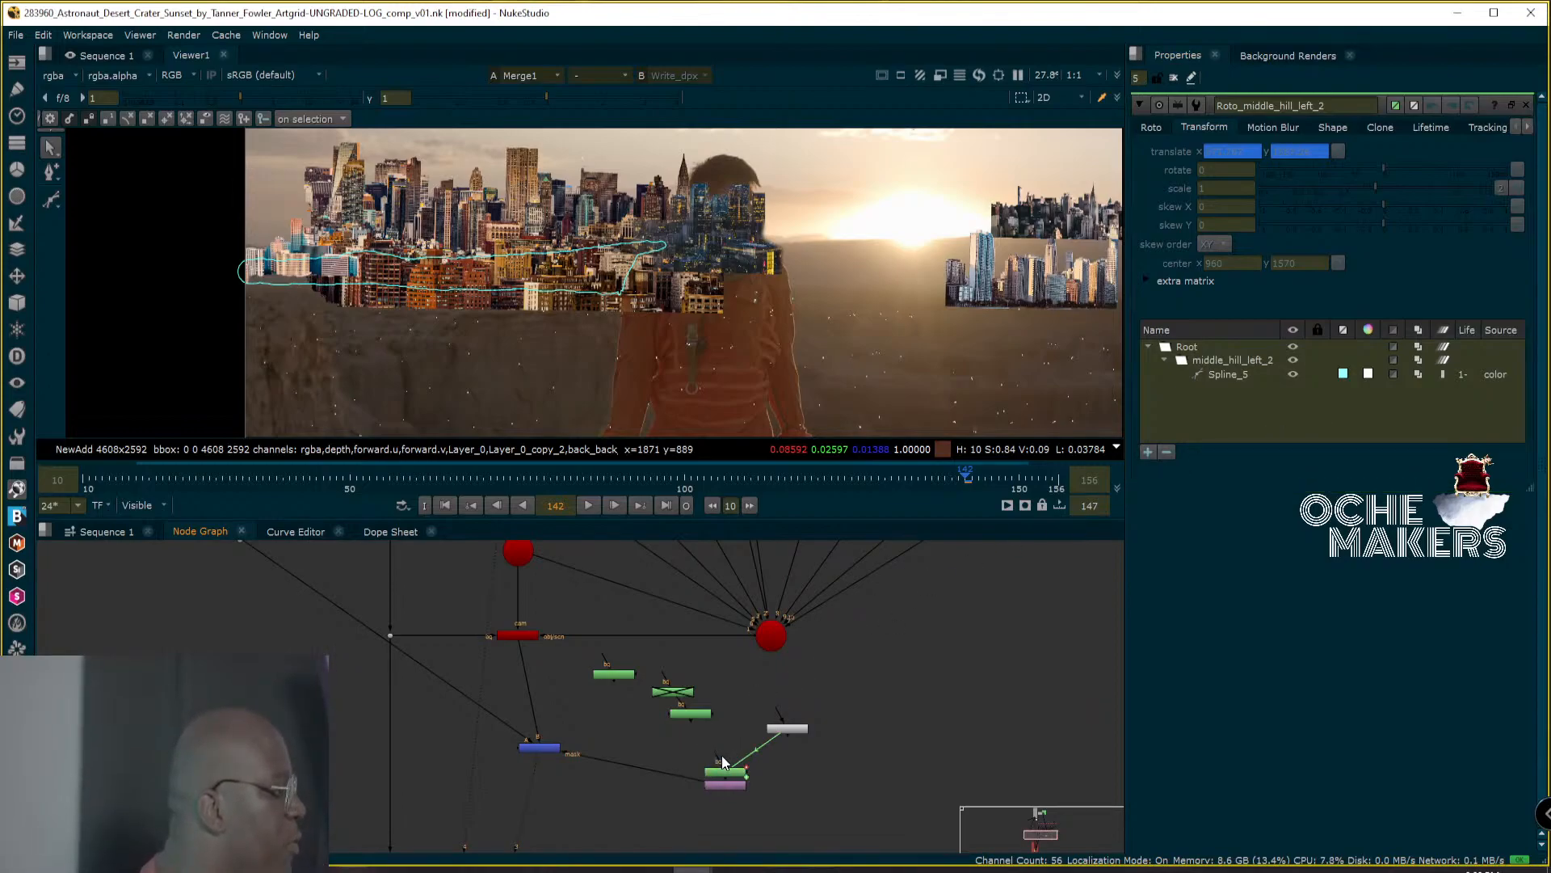
drag(468, 709, 390, 636)
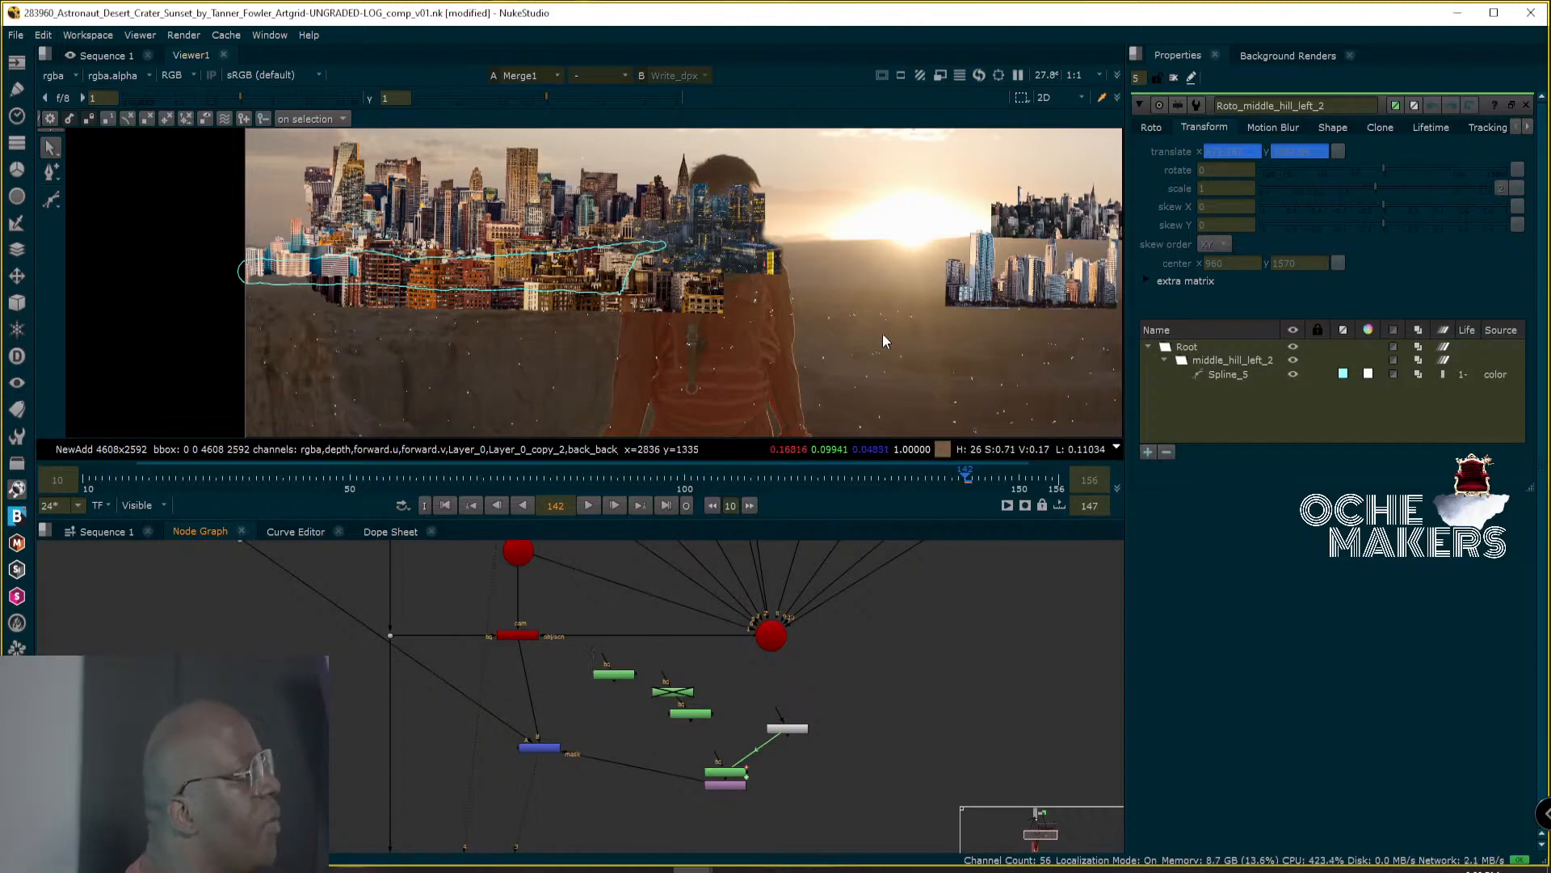
Play the whole composite from frame 12 to examine how the city layers move with the footage.
middle_click(847, 369)
scroll(847, 376, down, 3)
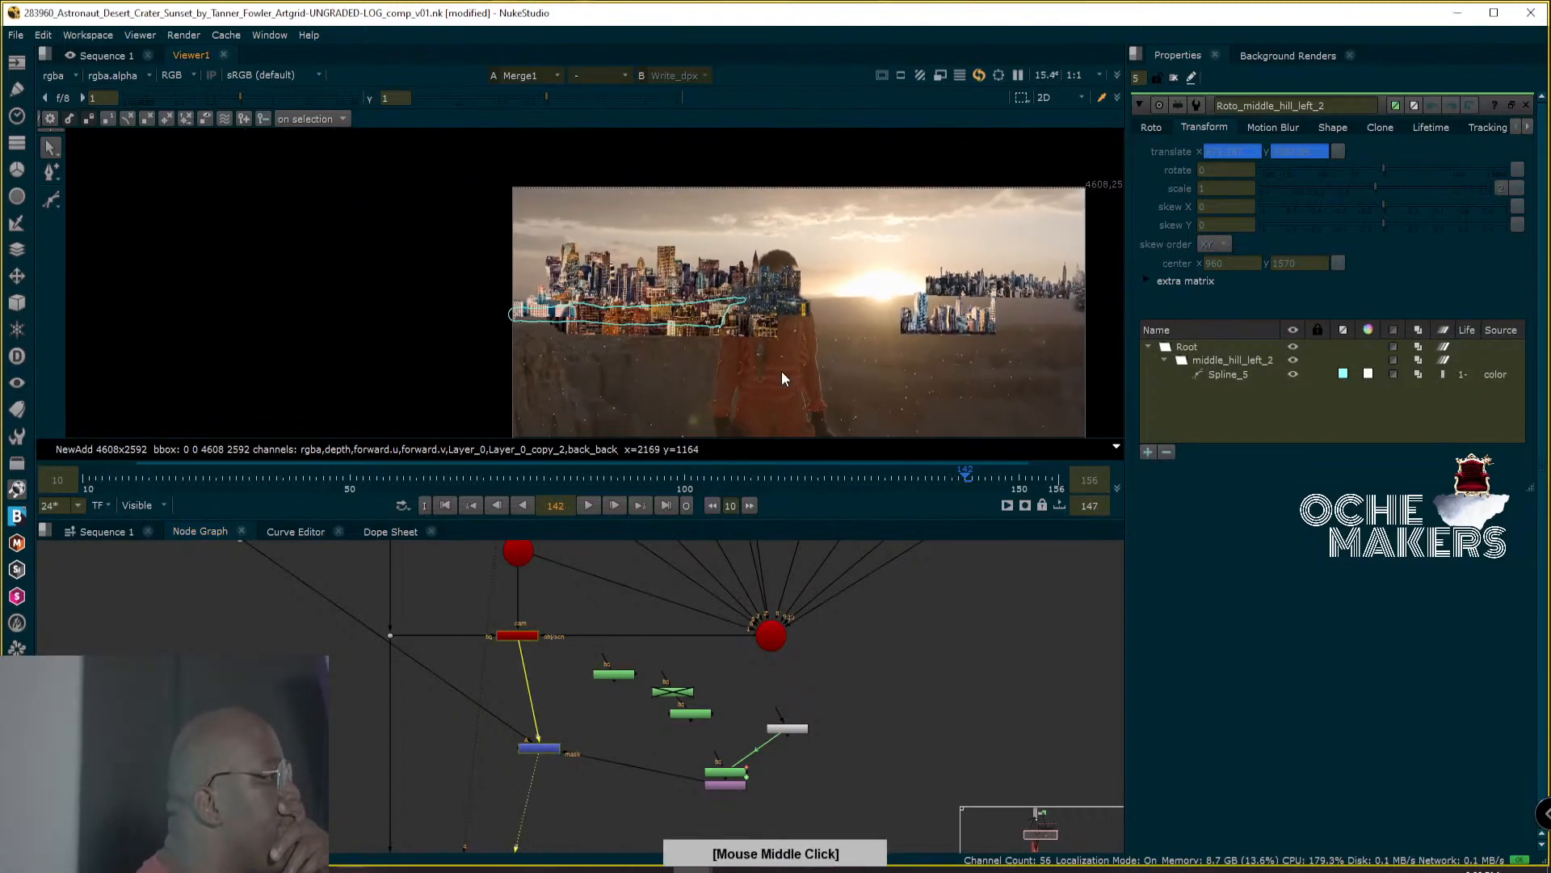
middle_drag(782, 371, 687, 356)
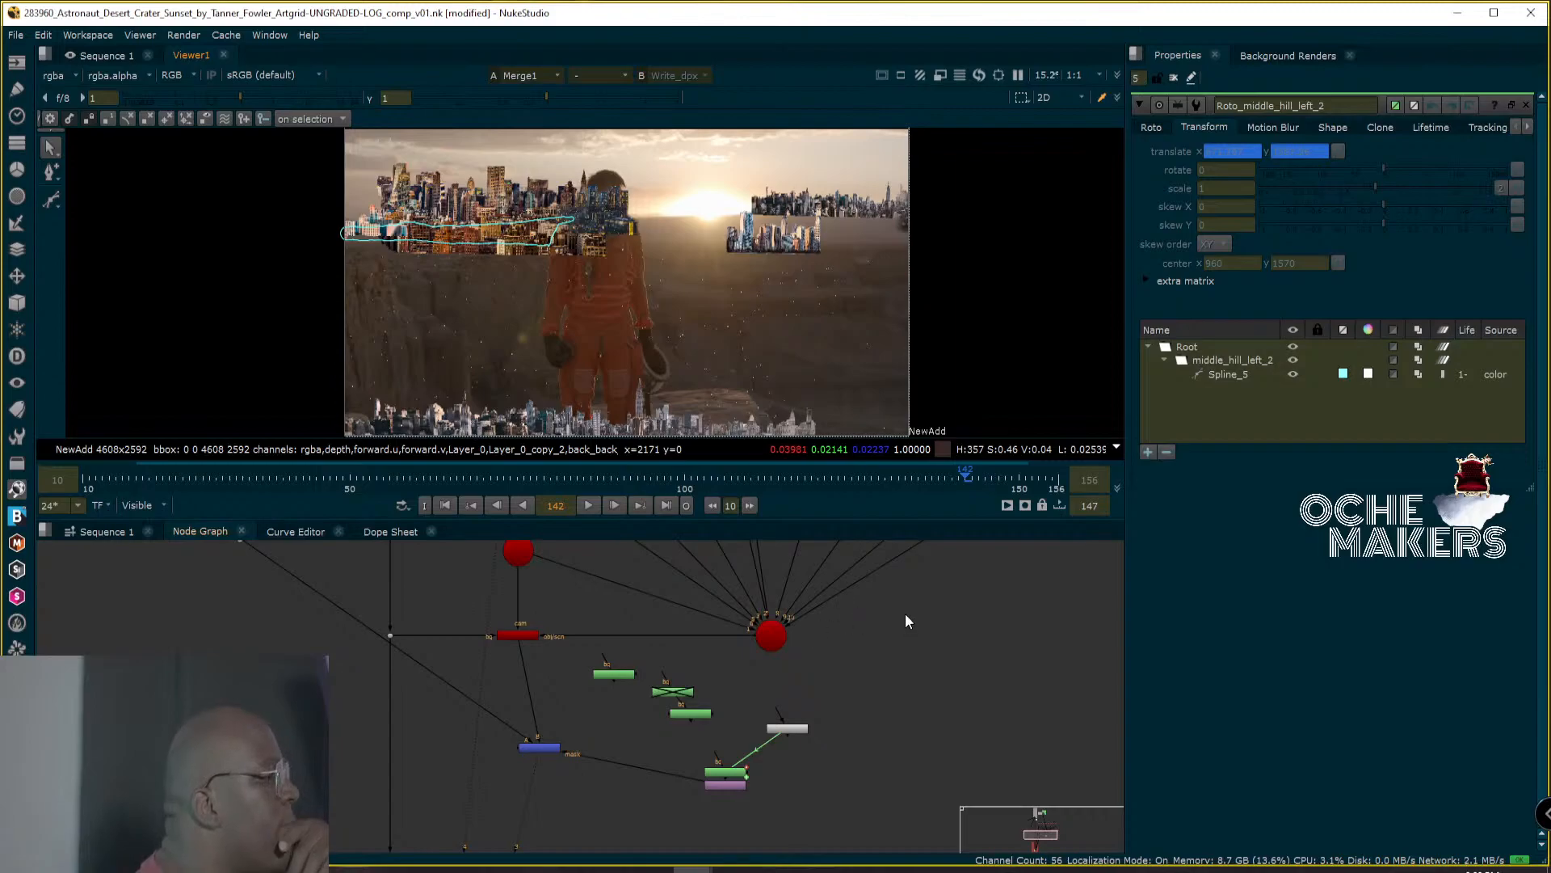
key(ctrl)
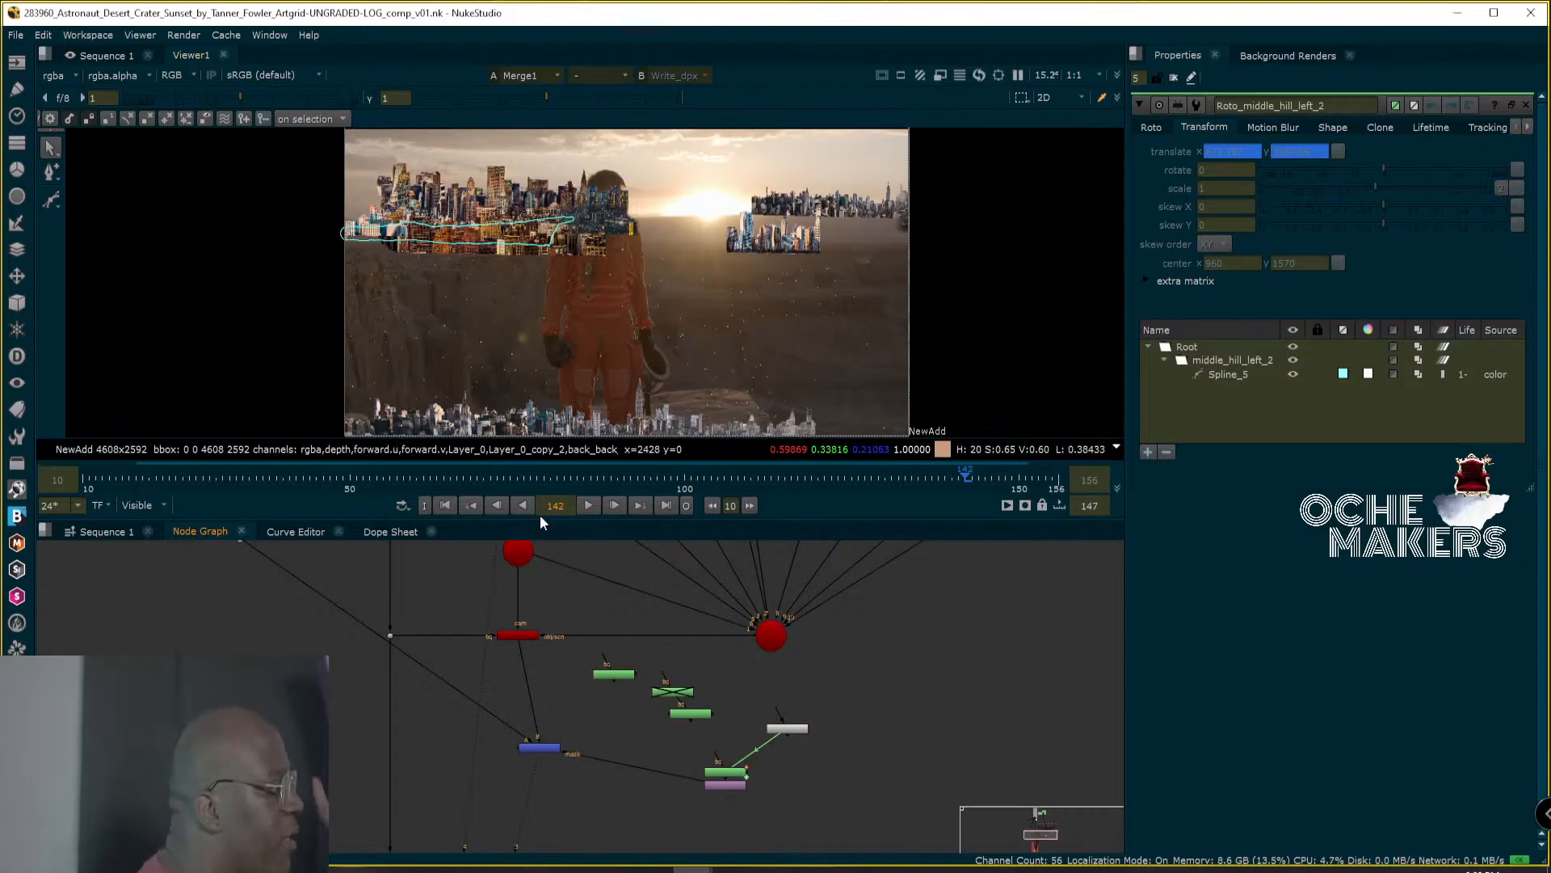
click(95, 478)
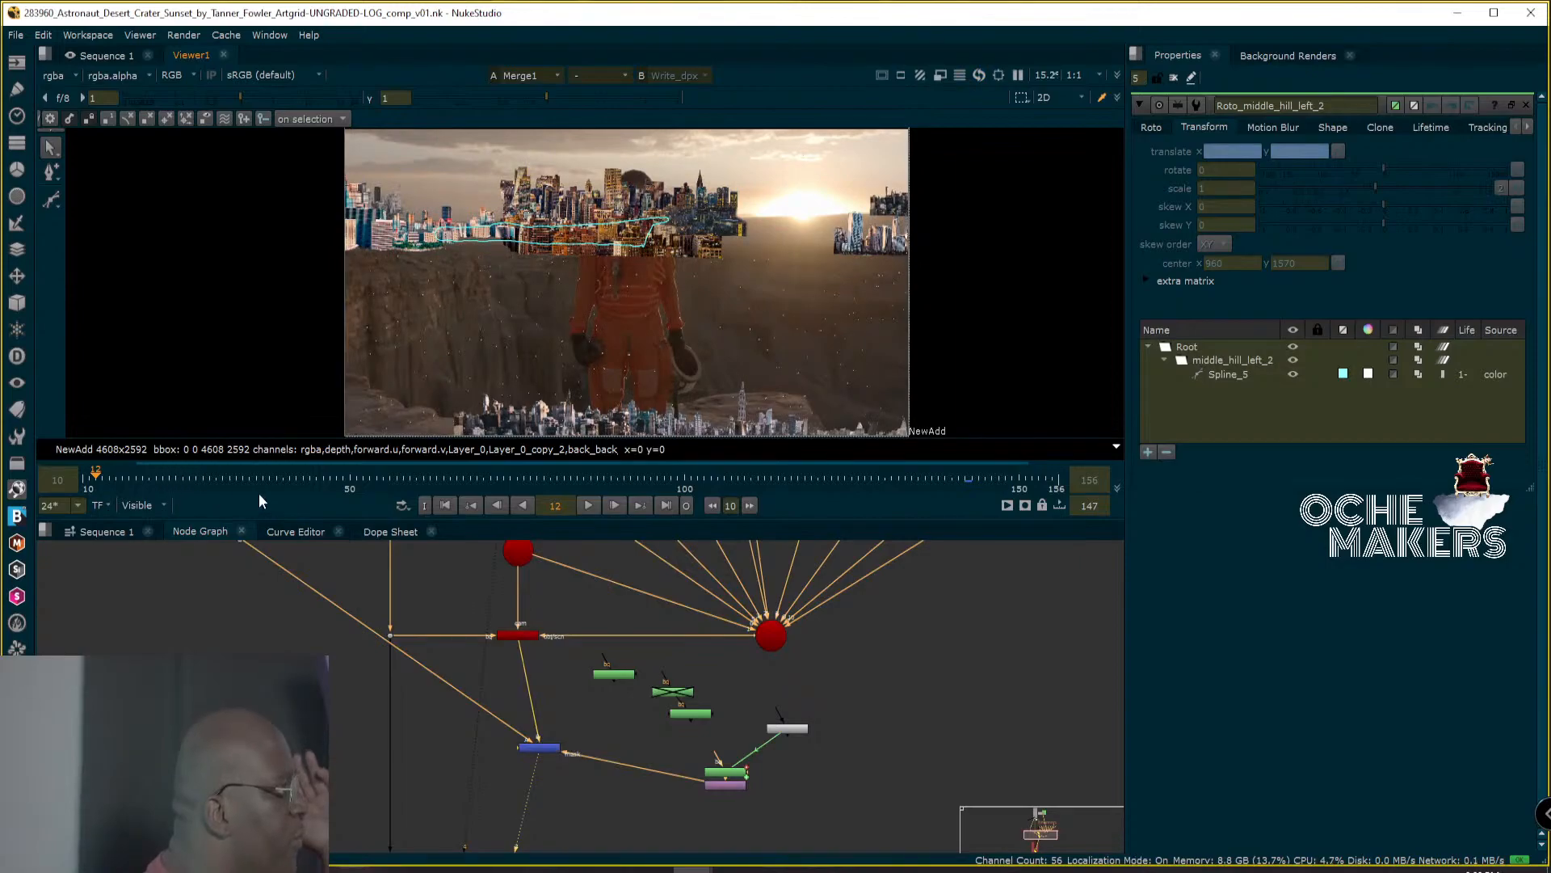
click(594, 512)
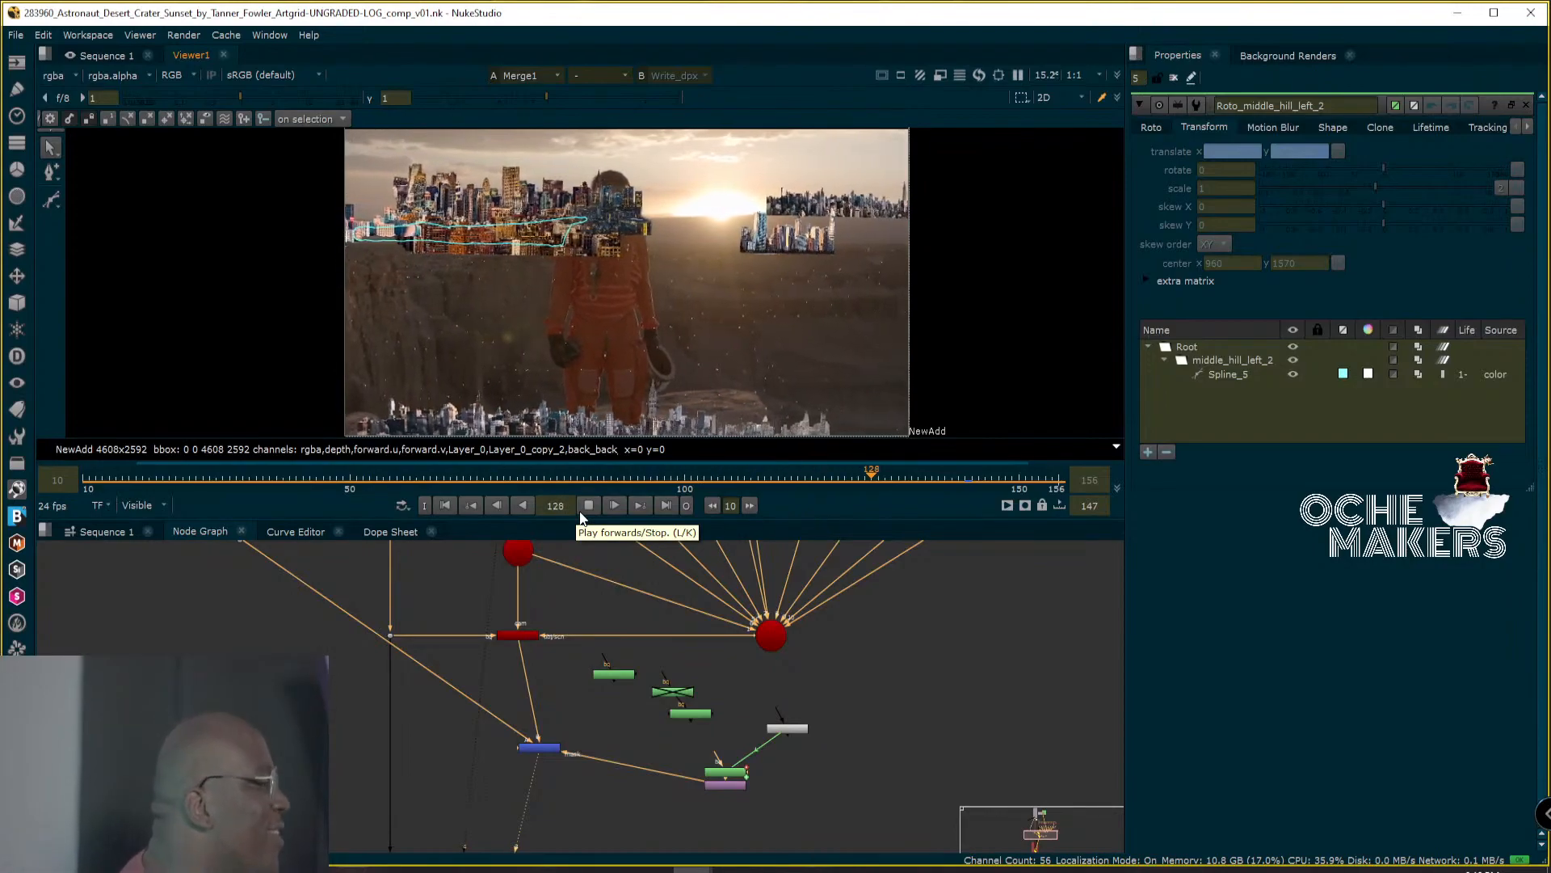
click(590, 504)
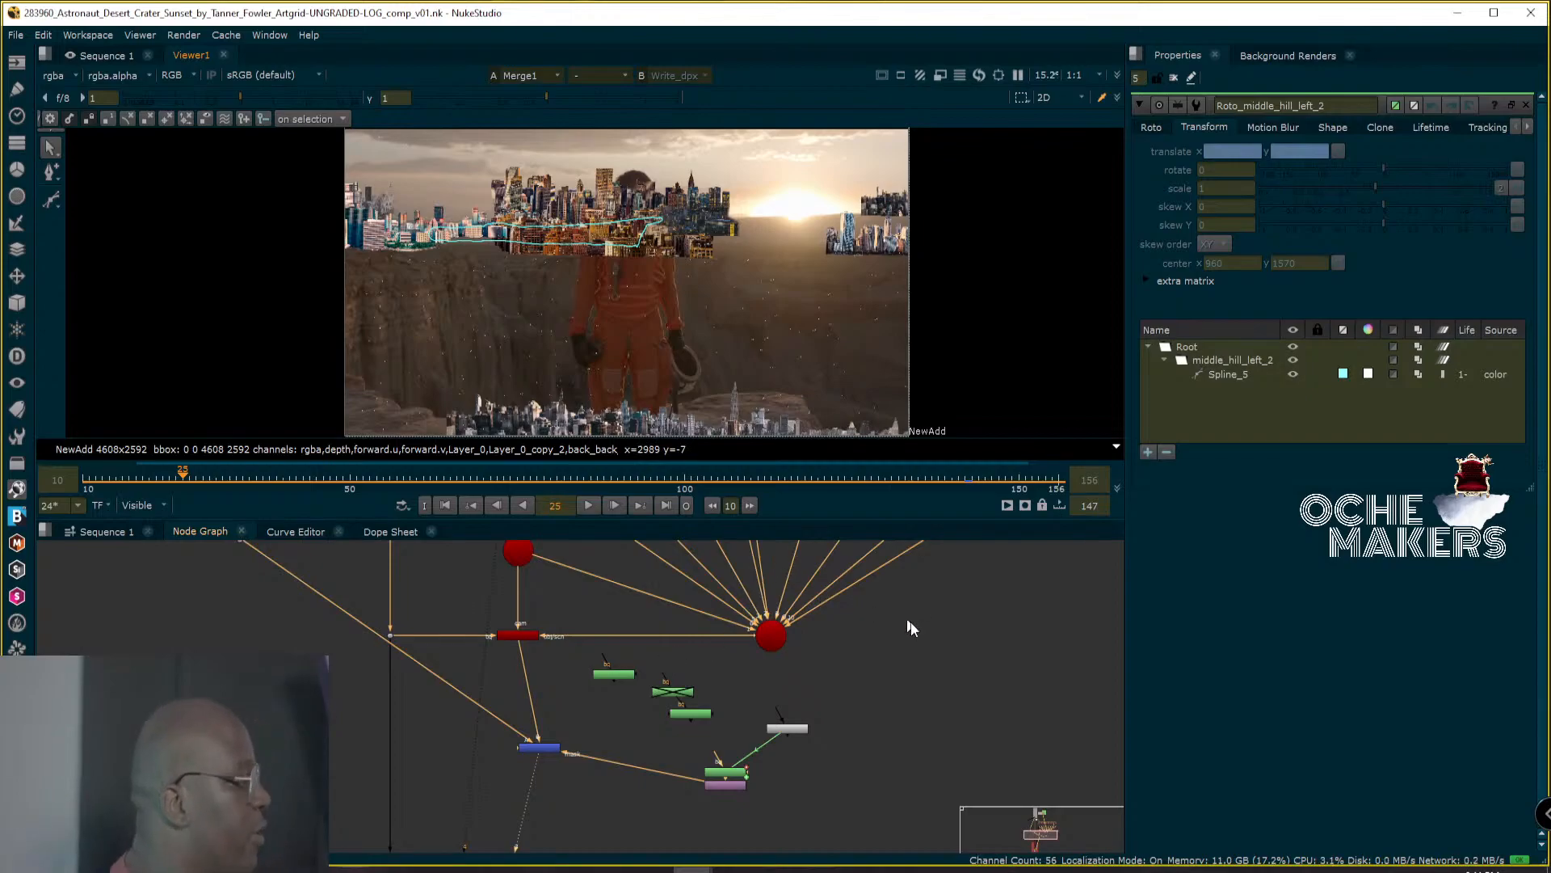
key(ctrl)
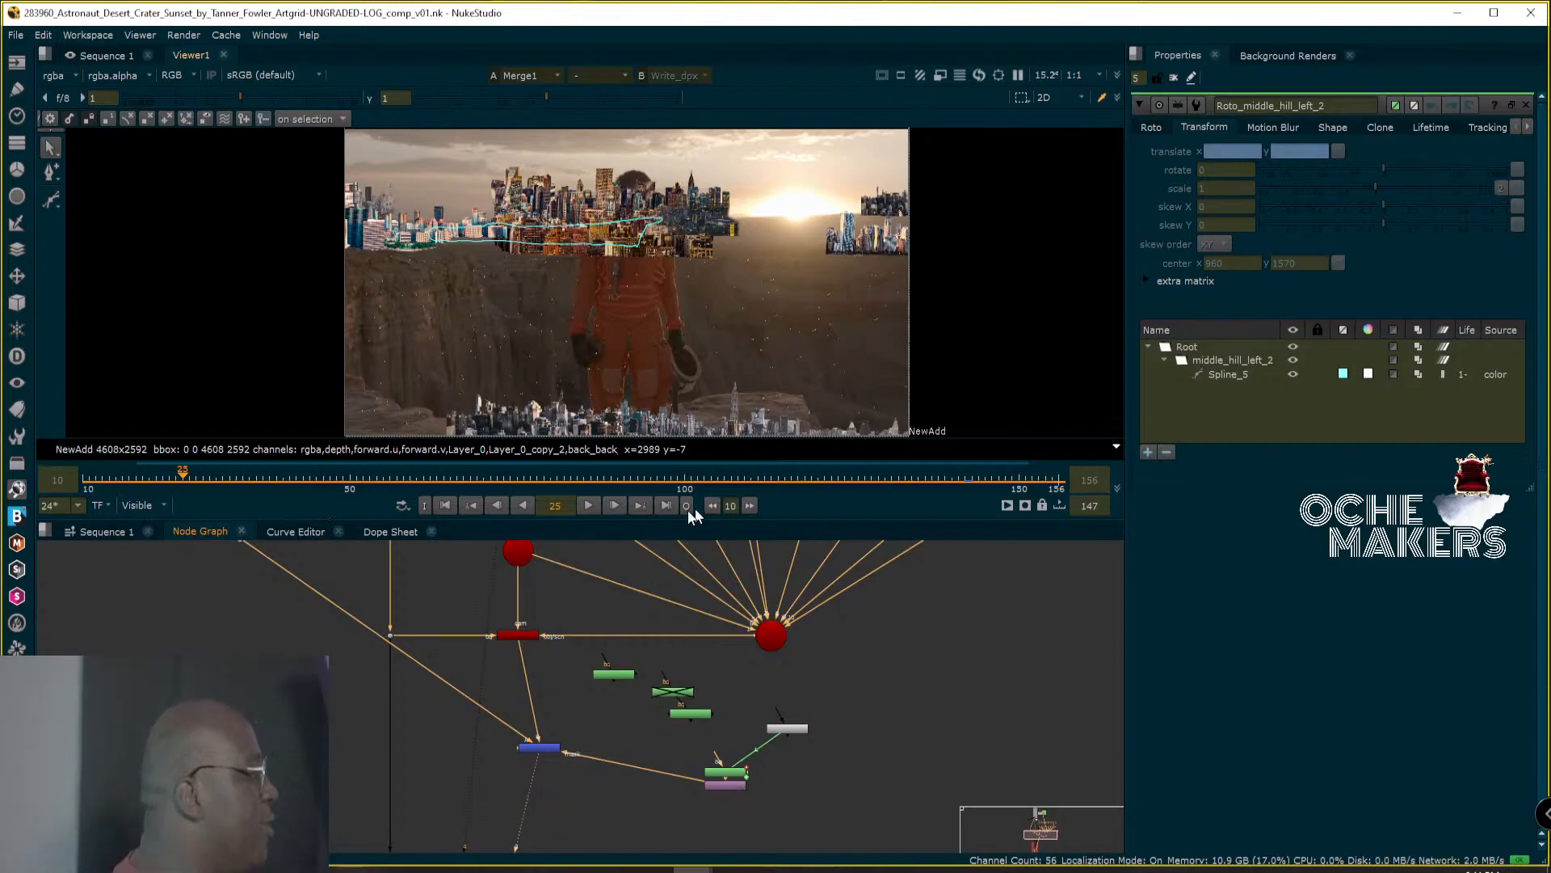
Clear the open node properties and launch the Mocha Pro plugin from its node connected to the source footage.
middle_drag(245, 593, 402, 804)
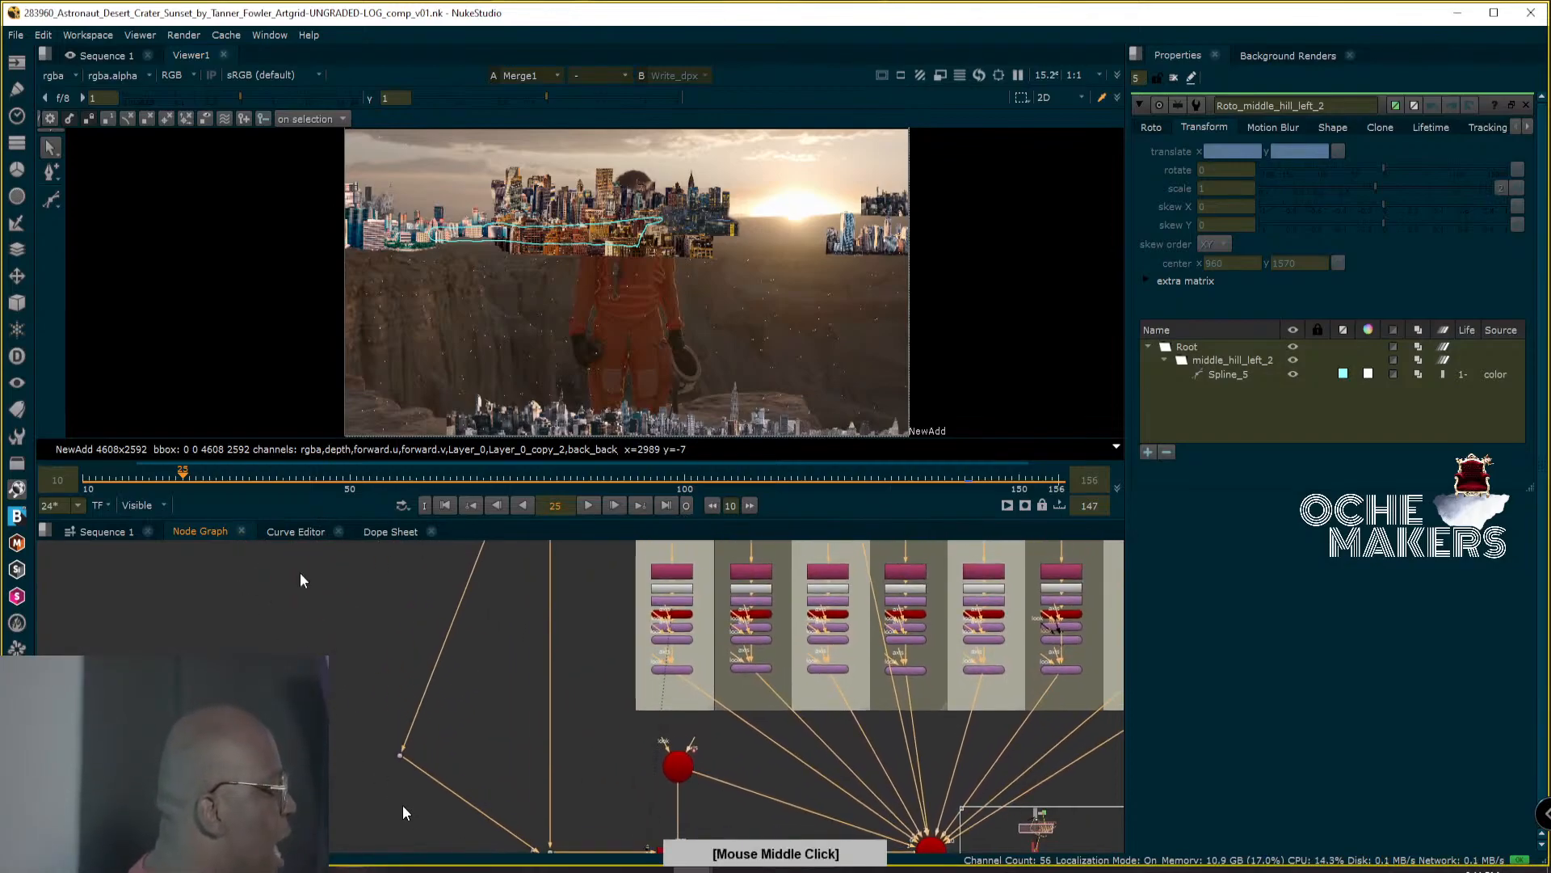
middle_drag(362, 632, 411, 806)
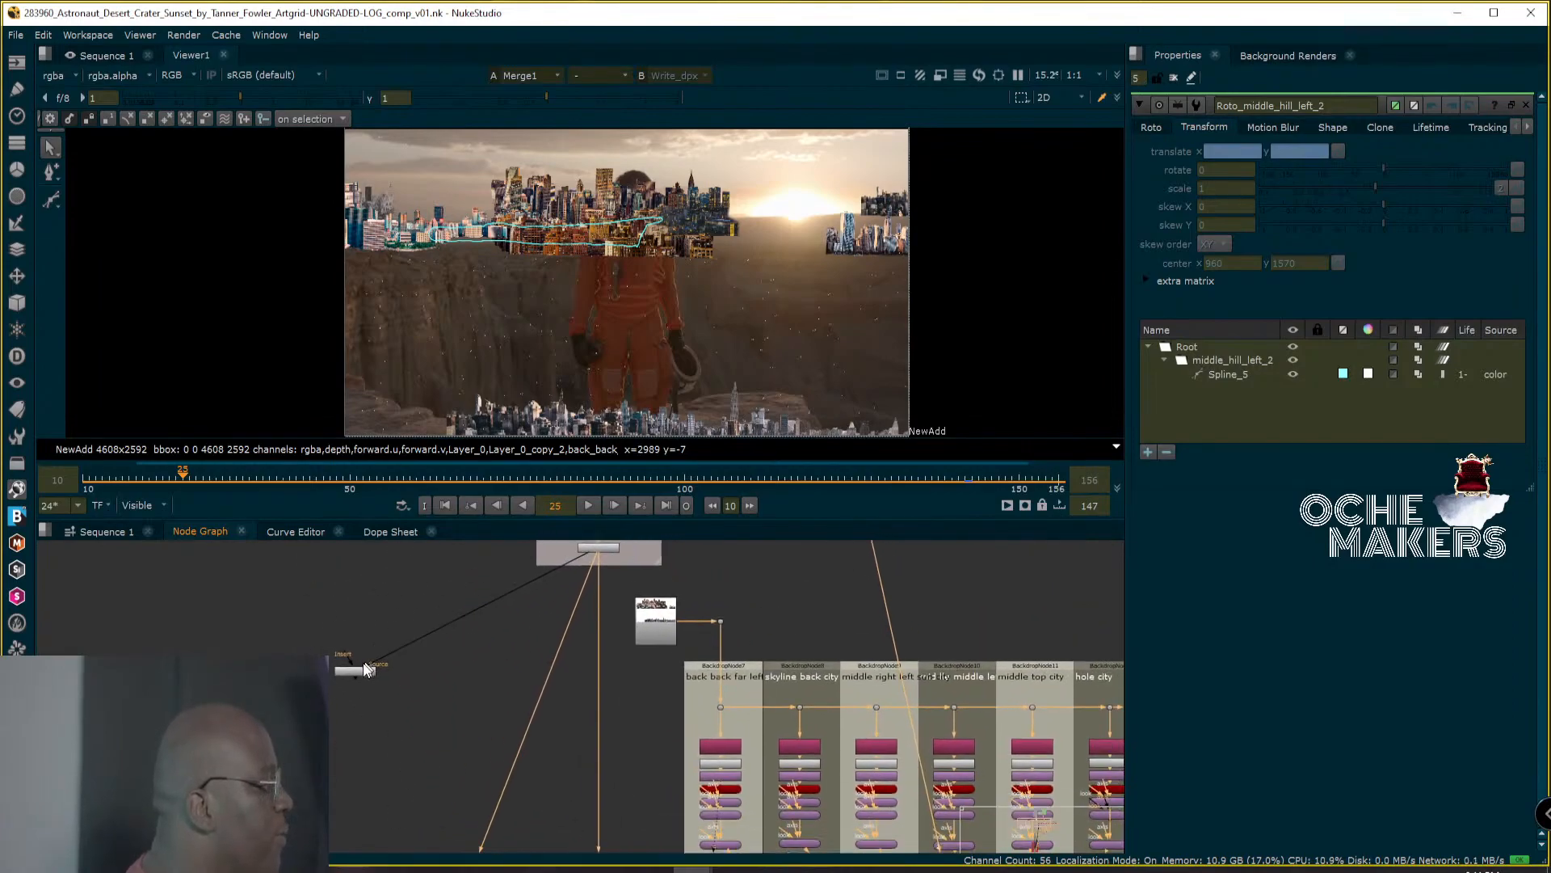
click(1174, 78)
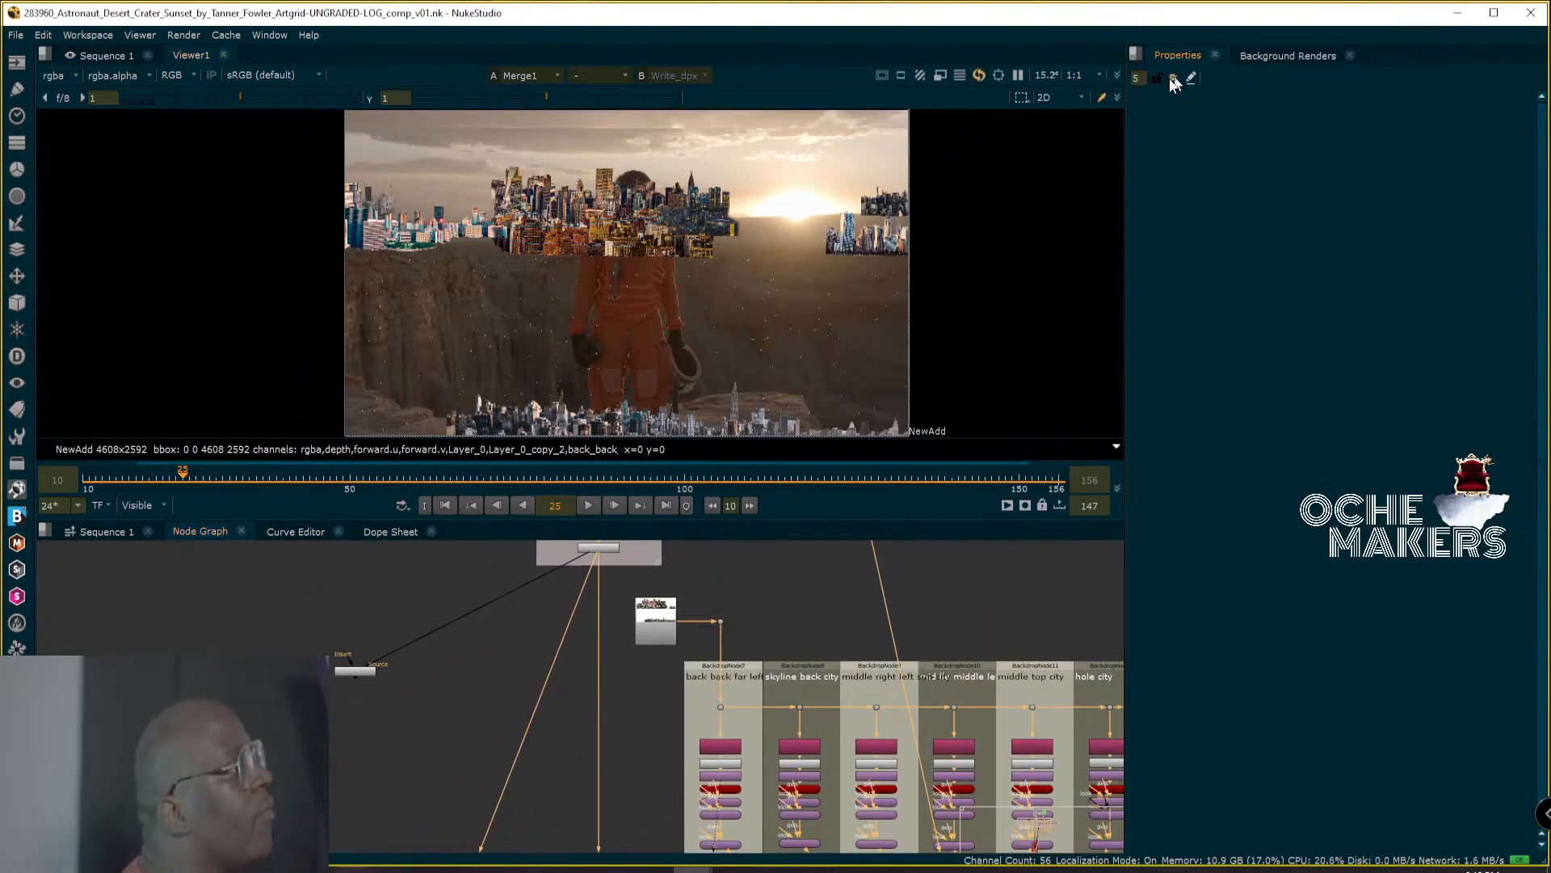
double_click(347, 671)
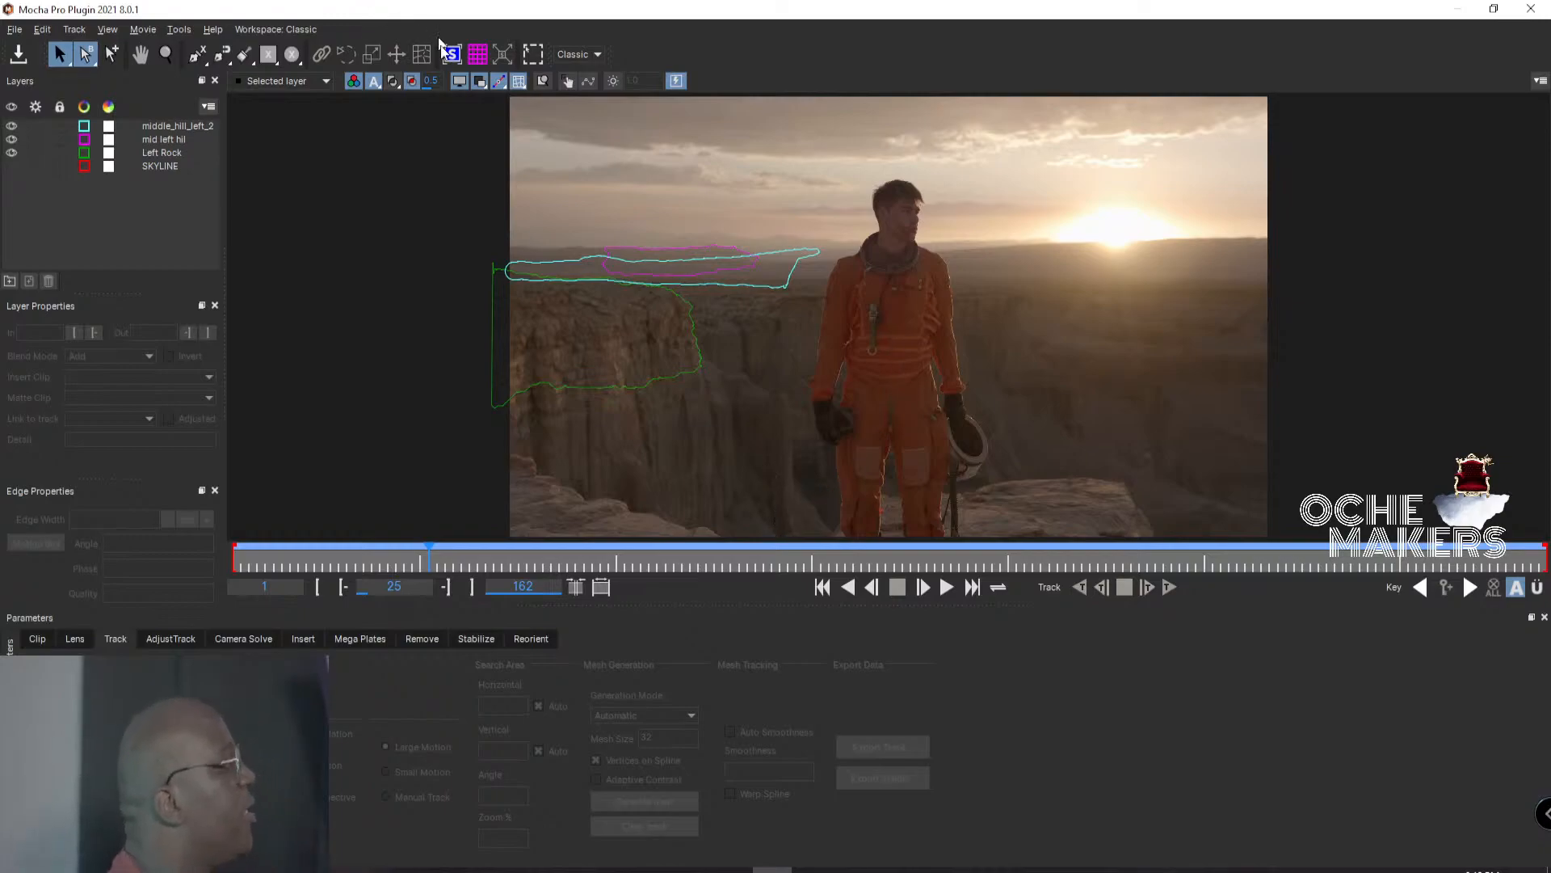
Paint an Area Brush mask over the astronaut's head at frame 25 with a brush radius of 86.
click(246, 55)
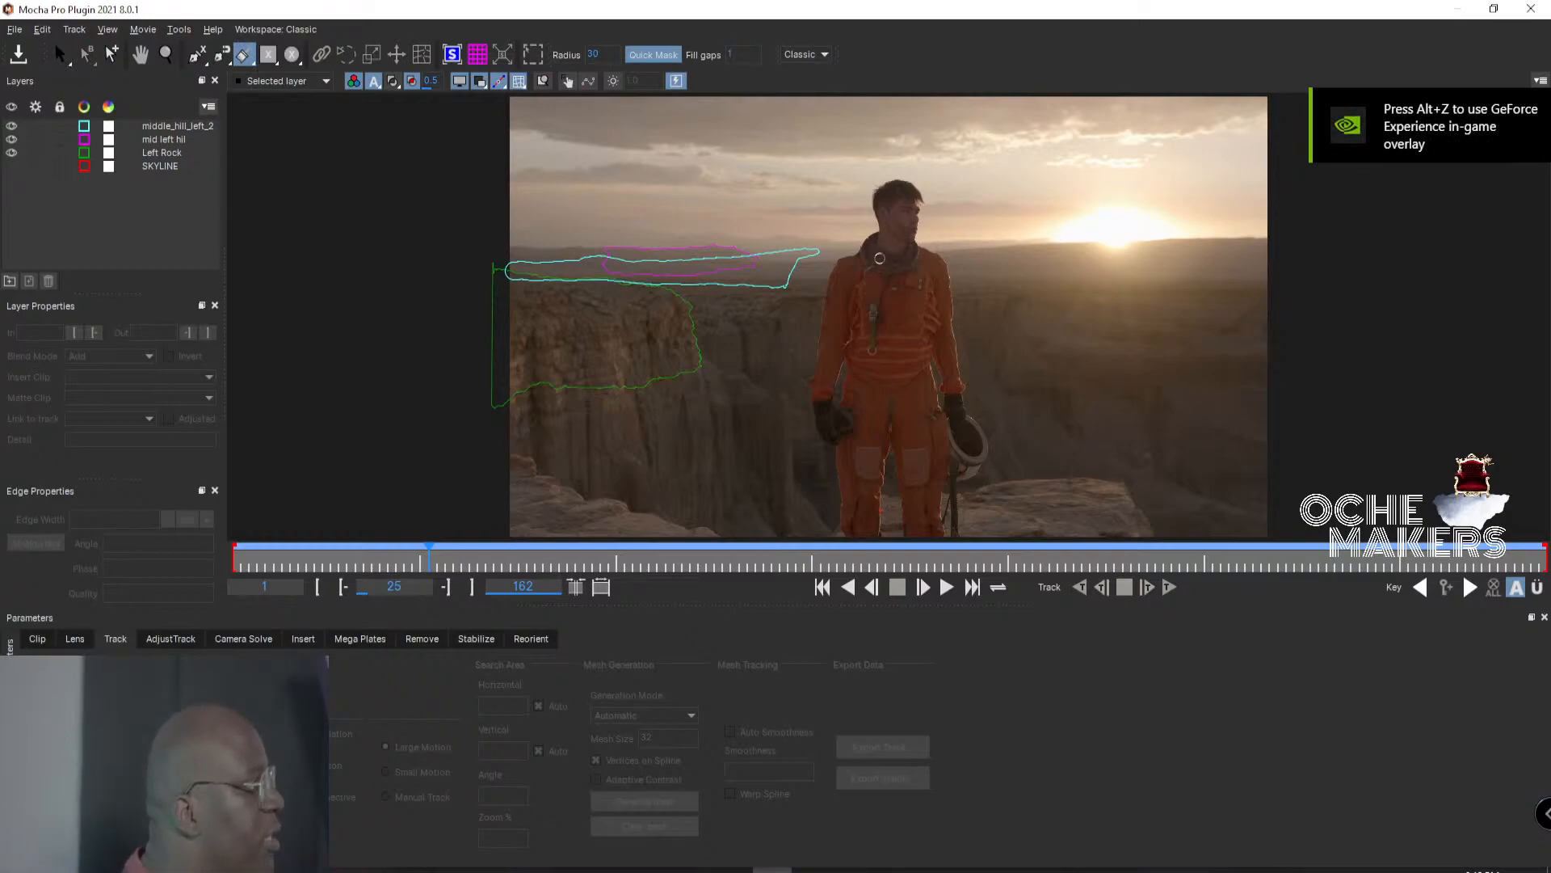
mouse_move(897, 241)
ctrl+mouse_down()
mouse_move(907, 211)
mouse_move(872, 202)
ctrl+mouse_up()
click(889, 206)
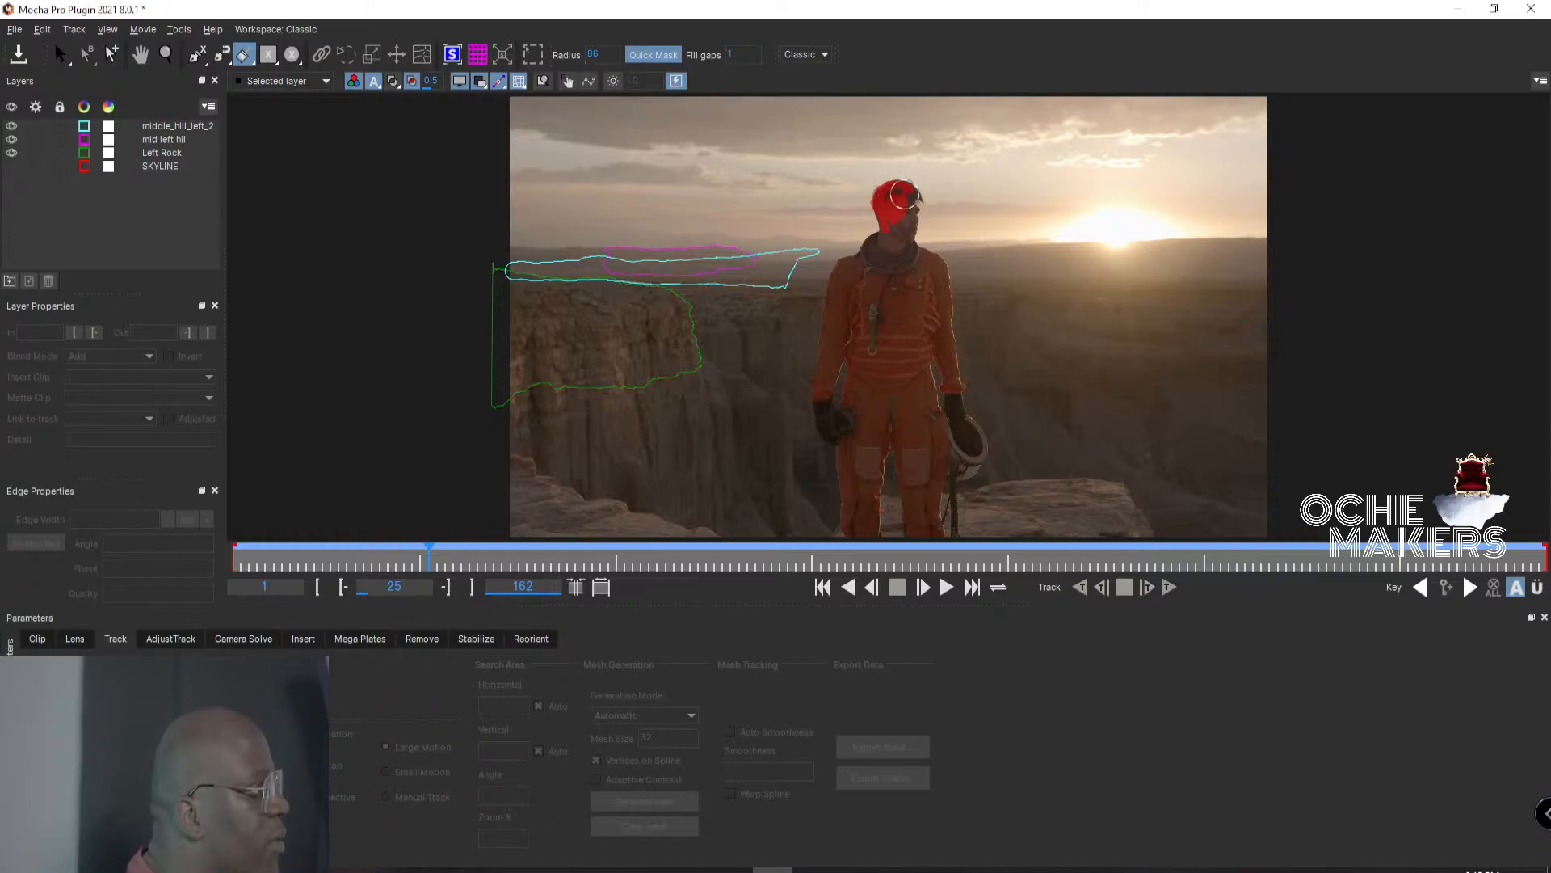
drag(906, 193, 898, 196)
drag(902, 212, 893, 201)
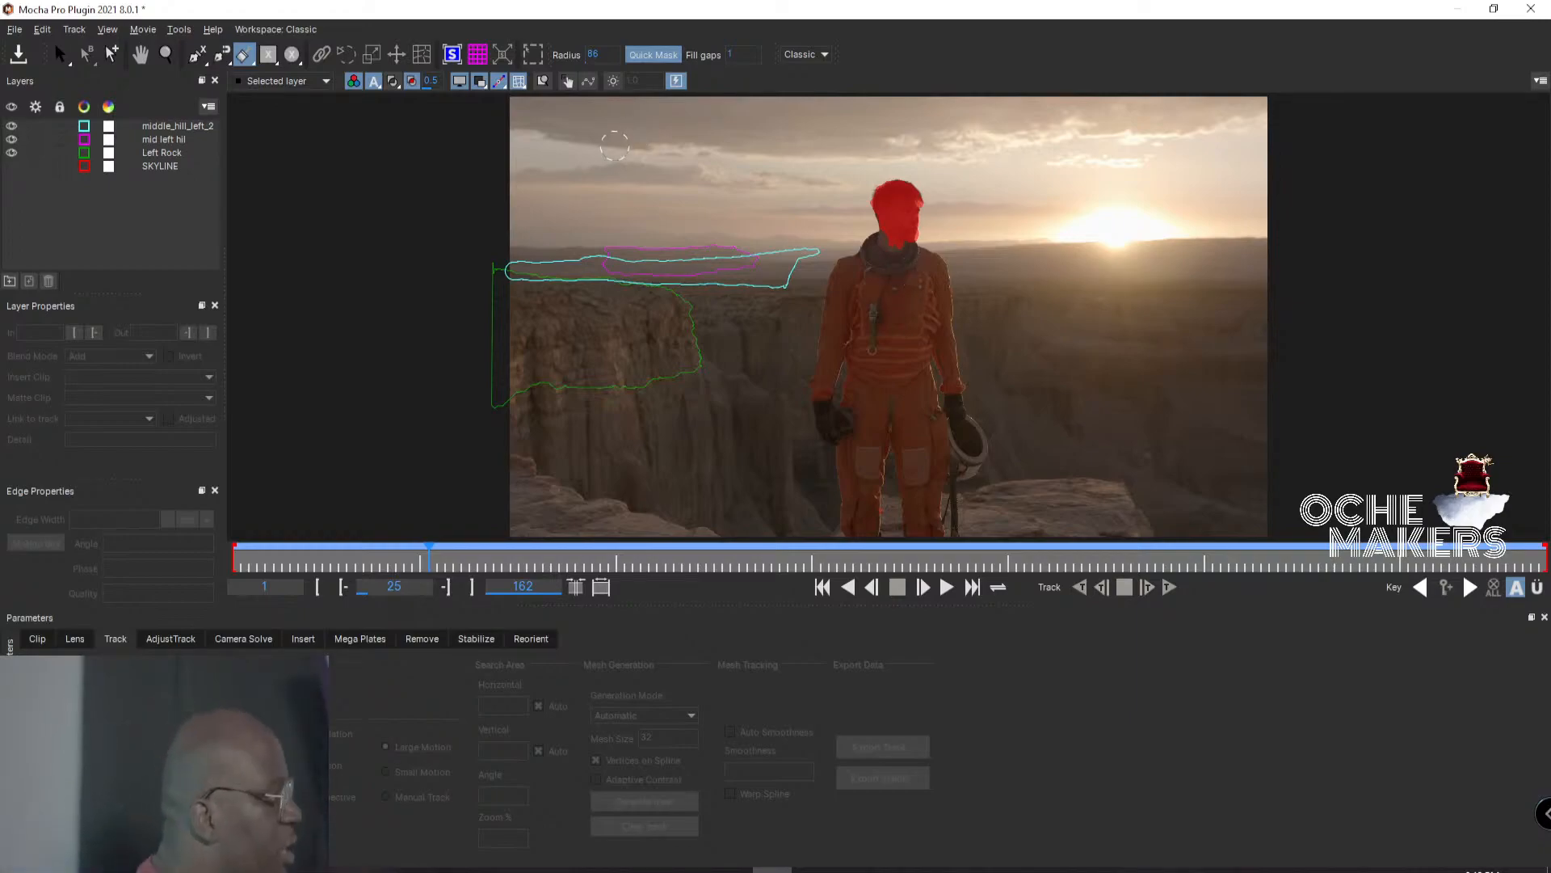
Erase the mask spill below the astronaut's jaw so the mask follows the jawline above the neck.
key(z)
drag(784, 359, 901, 139)
drag(852, 331, 711, 449)
key(x)
mouse_move(817, 191)
mouse_down()
mouse_move(774, 325)
mouse_move(790, 211)
mouse_up()
key(z)
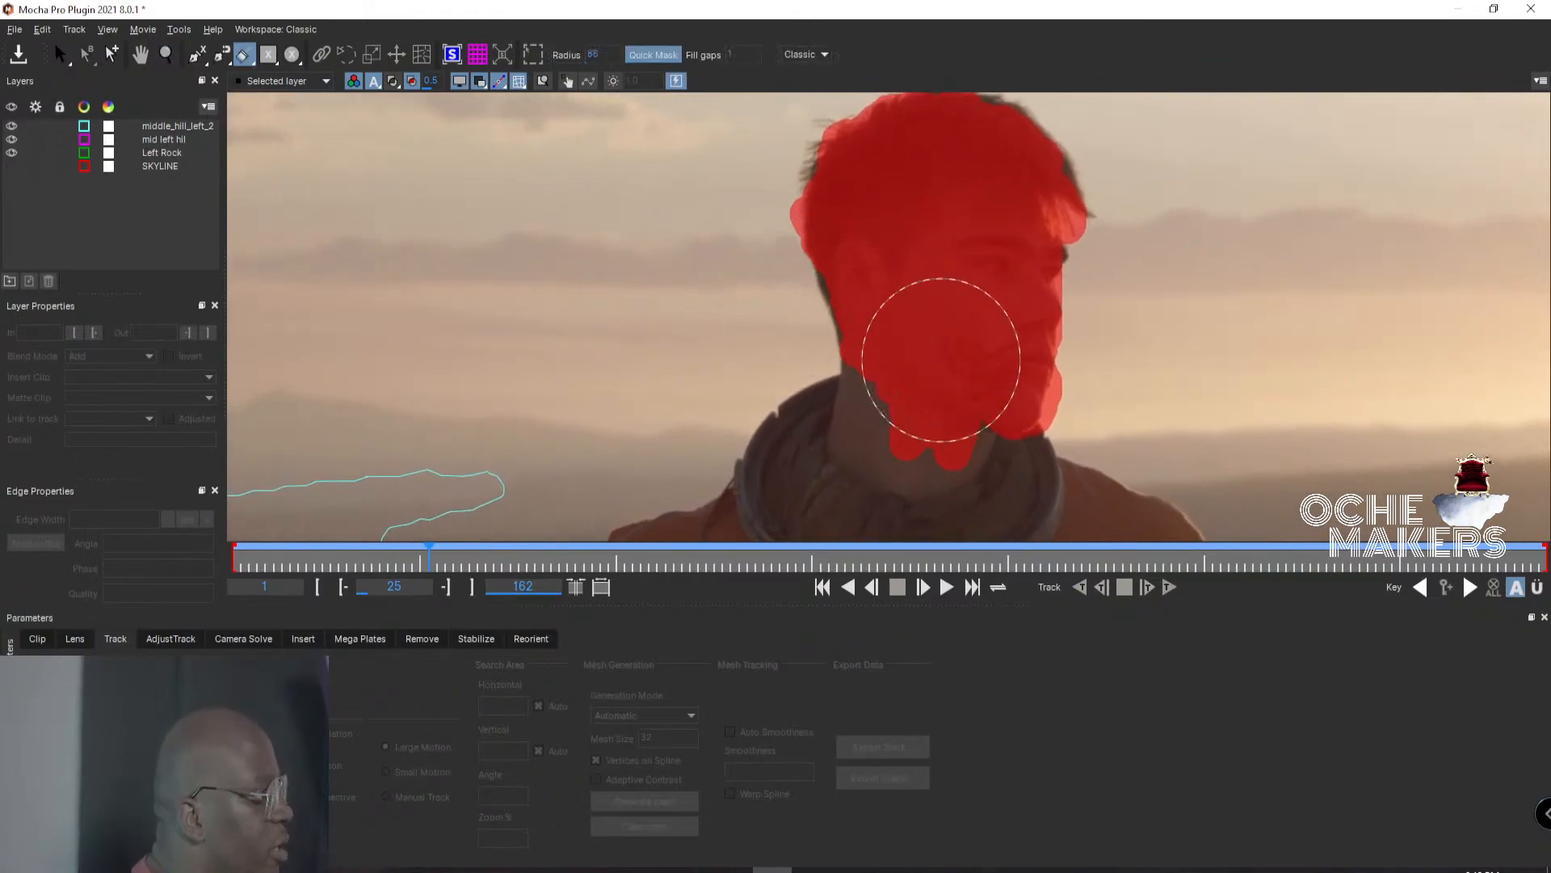
key(z)
mouse_move(949, 393)
mouse_down()
mouse_move(977, 260)
mouse_move(1043, 242)
mouse_move(937, 342)
mouse_move(943, 323)
mouse_up()
key(x)
drag(1009, 236, 971, 301)
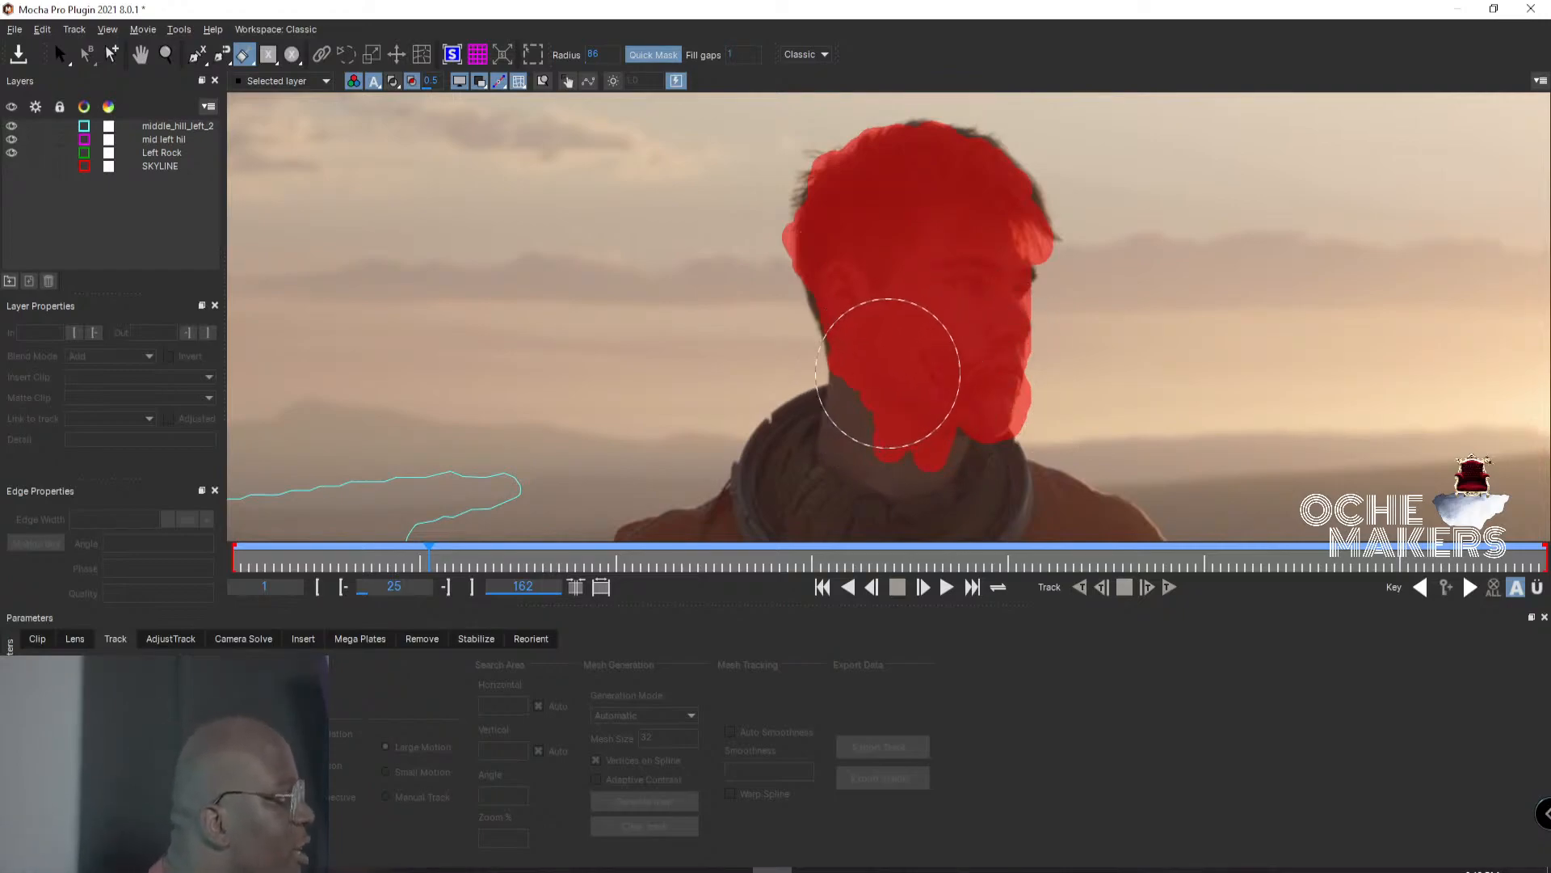
mouse_move(924, 409)
alt+mouse_down()
mouse_move(934, 433)
mouse_move(914, 461)
mouse_move(956, 450)
mouse_move(876, 454)
mouse_move(962, 487)
mouse_move(887, 424)
mouse_move(865, 437)
alt+mouse_up()
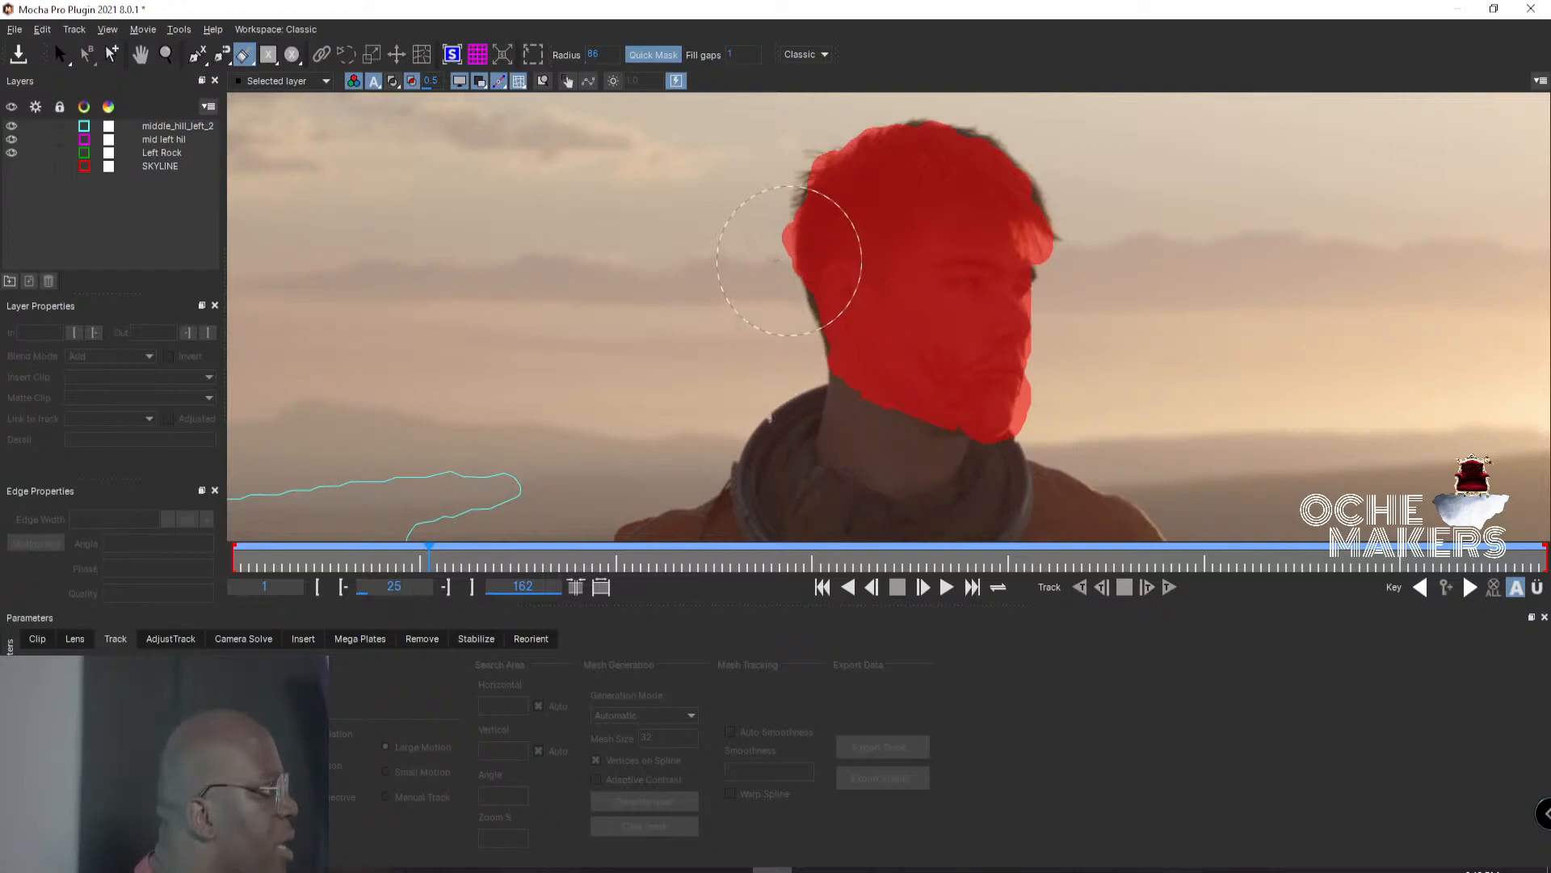
Reduce the brush radius to 35 and trim the mask around the forehead and front hair strand.
mouse_move(975, 241)
ctrl+mouse_down()
mouse_move(917, 270)
mouse_move(942, 260)
ctrl+mouse_up()
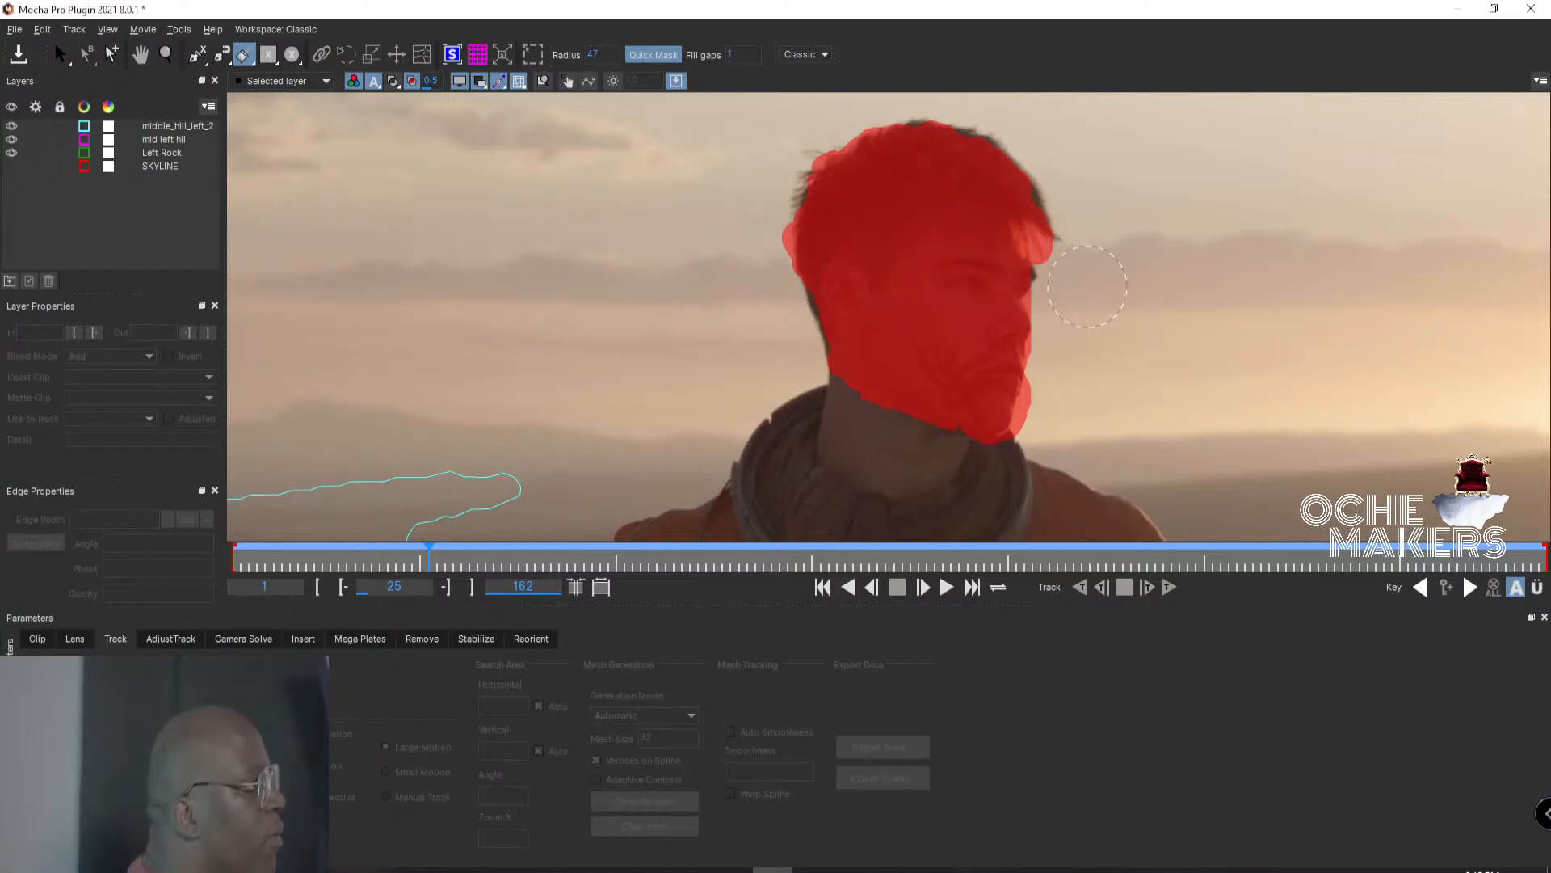
mouse_move(1077, 277)
mouse_down()
mouse_move(1042, 248)
mouse_move(1078, 264)
mouse_move(1067, 305)
mouse_move(1091, 281)
mouse_move(1079, 288)
mouse_up()
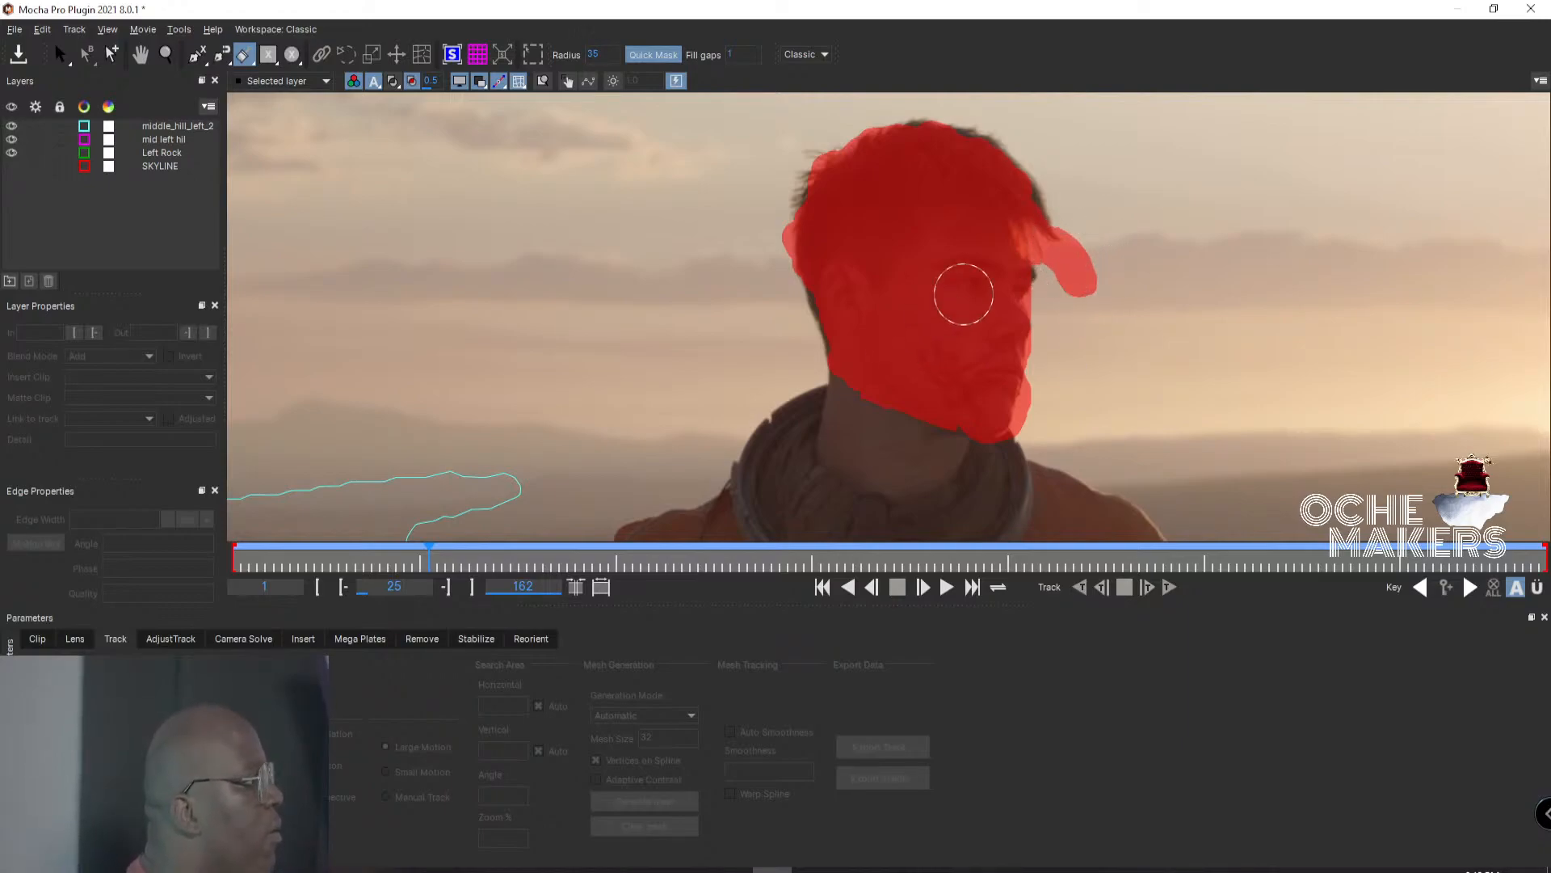
mouse_move(1085, 309)
alt+mouse_down()
mouse_move(1068, 294)
mouse_move(1081, 253)
mouse_move(1029, 235)
mouse_move(1041, 275)
alt+mouse_up()
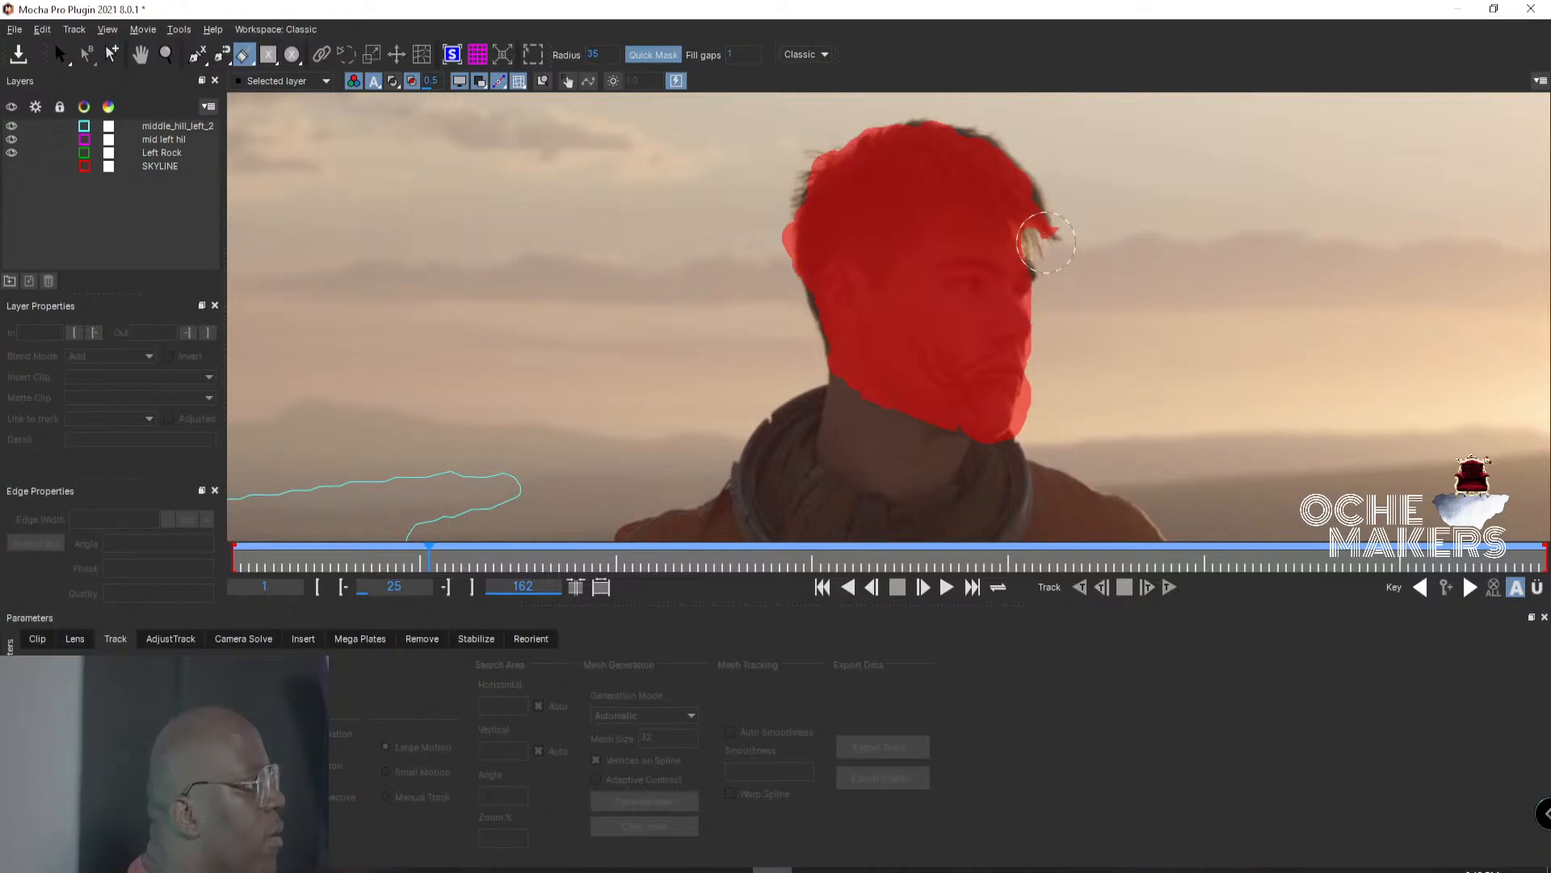
alt+drag(1046, 239, 1060, 239)
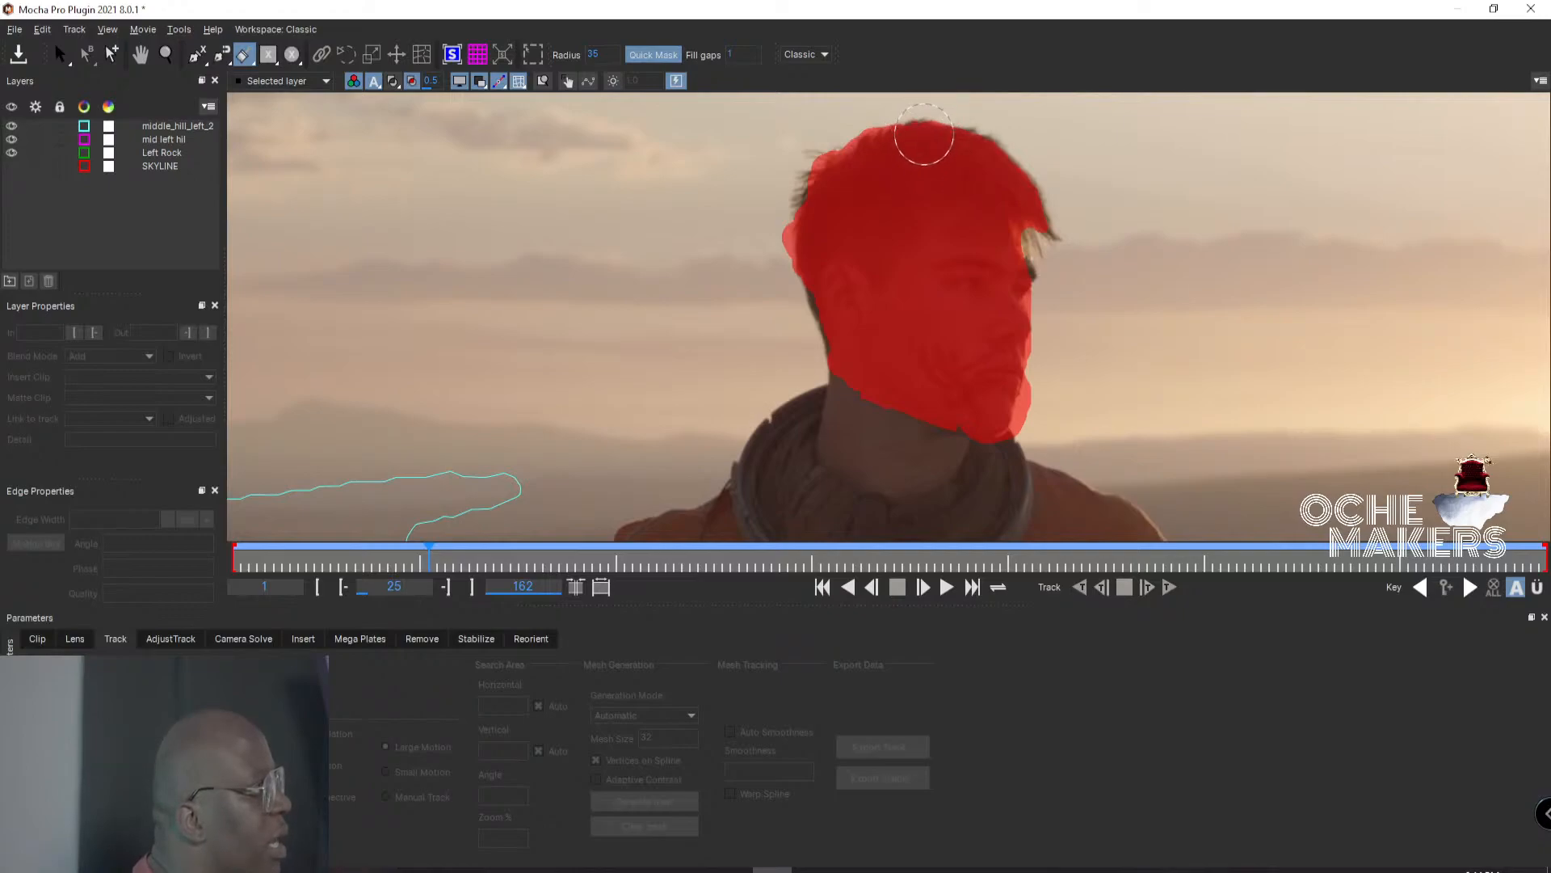
Refine the mask edge along the hair, chin and face profile, and convert it into an X-Spline layer.
mouse_move(918, 146)
alt+mouse_down()
mouse_move(825, 138)
mouse_move(861, 135)
alt+mouse_up()
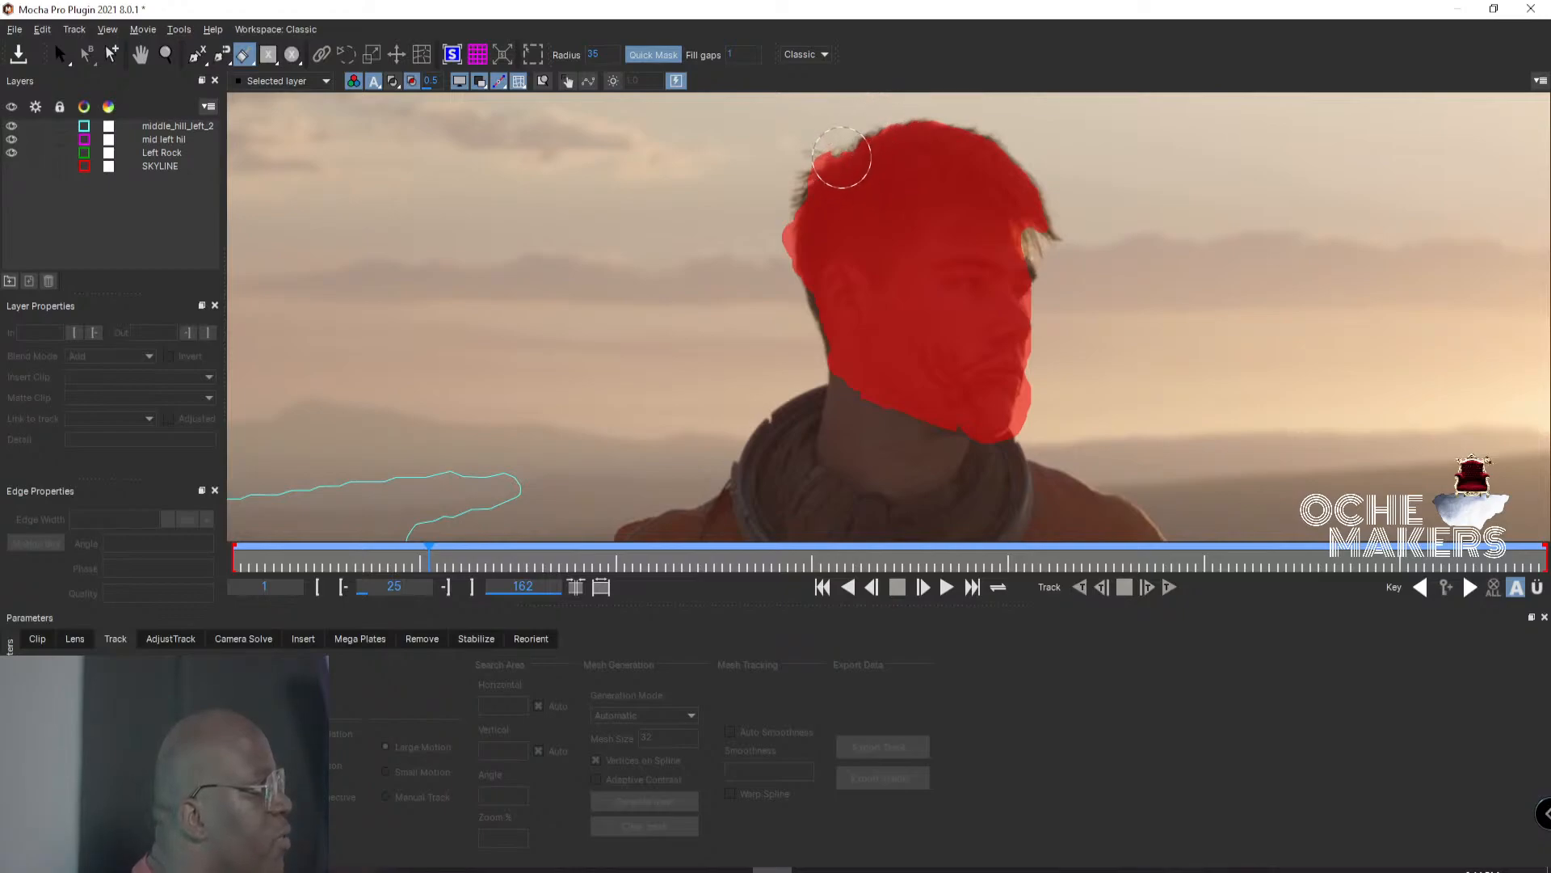
drag(808, 192, 784, 258)
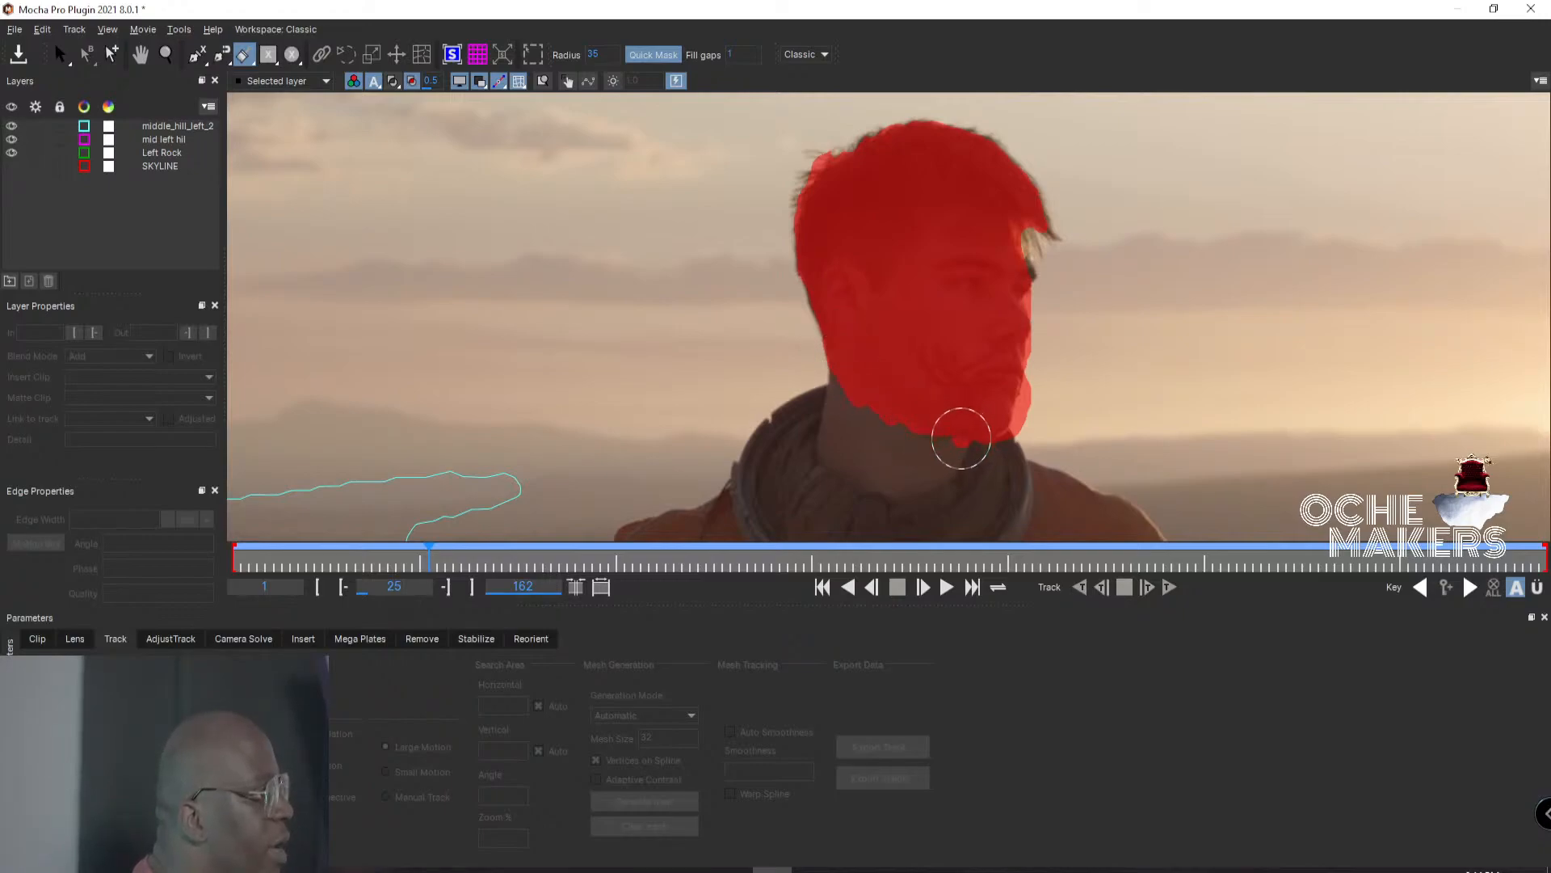
mouse_move(959, 433)
alt+mouse_down()
mouse_move(1042, 415)
mouse_move(1020, 427)
alt+mouse_up()
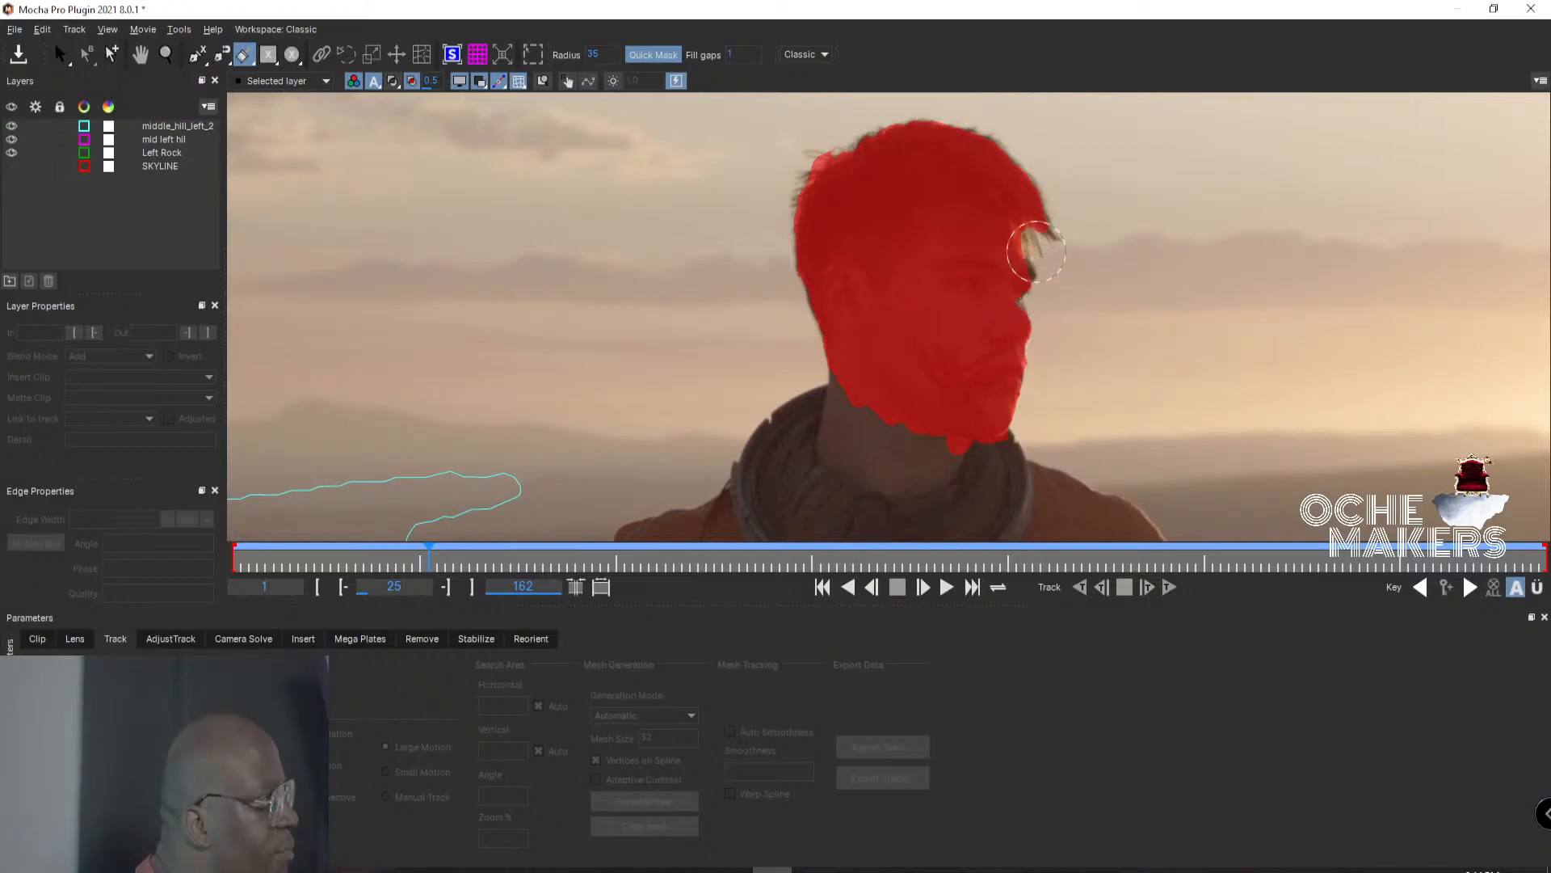
mouse_move(1035, 253)
mouse_down()
mouse_move(1009, 244)
mouse_move(1027, 261)
mouse_move(1015, 243)
mouse_move(1010, 277)
mouse_move(1043, 288)
mouse_move(1012, 325)
mouse_move(1011, 299)
mouse_move(1012, 388)
mouse_up()
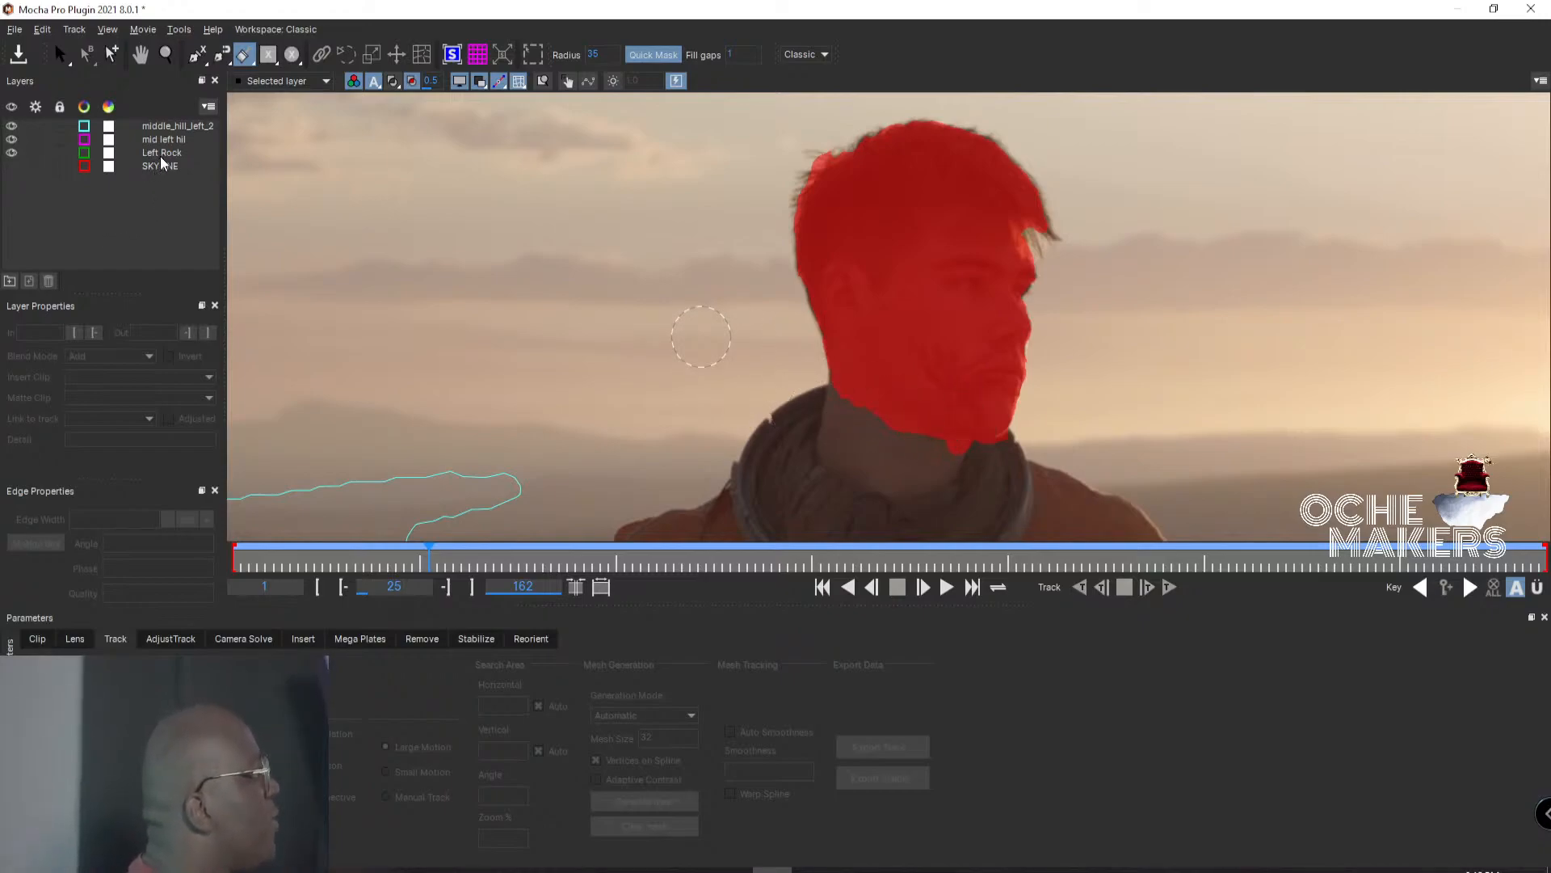
click(199, 59)
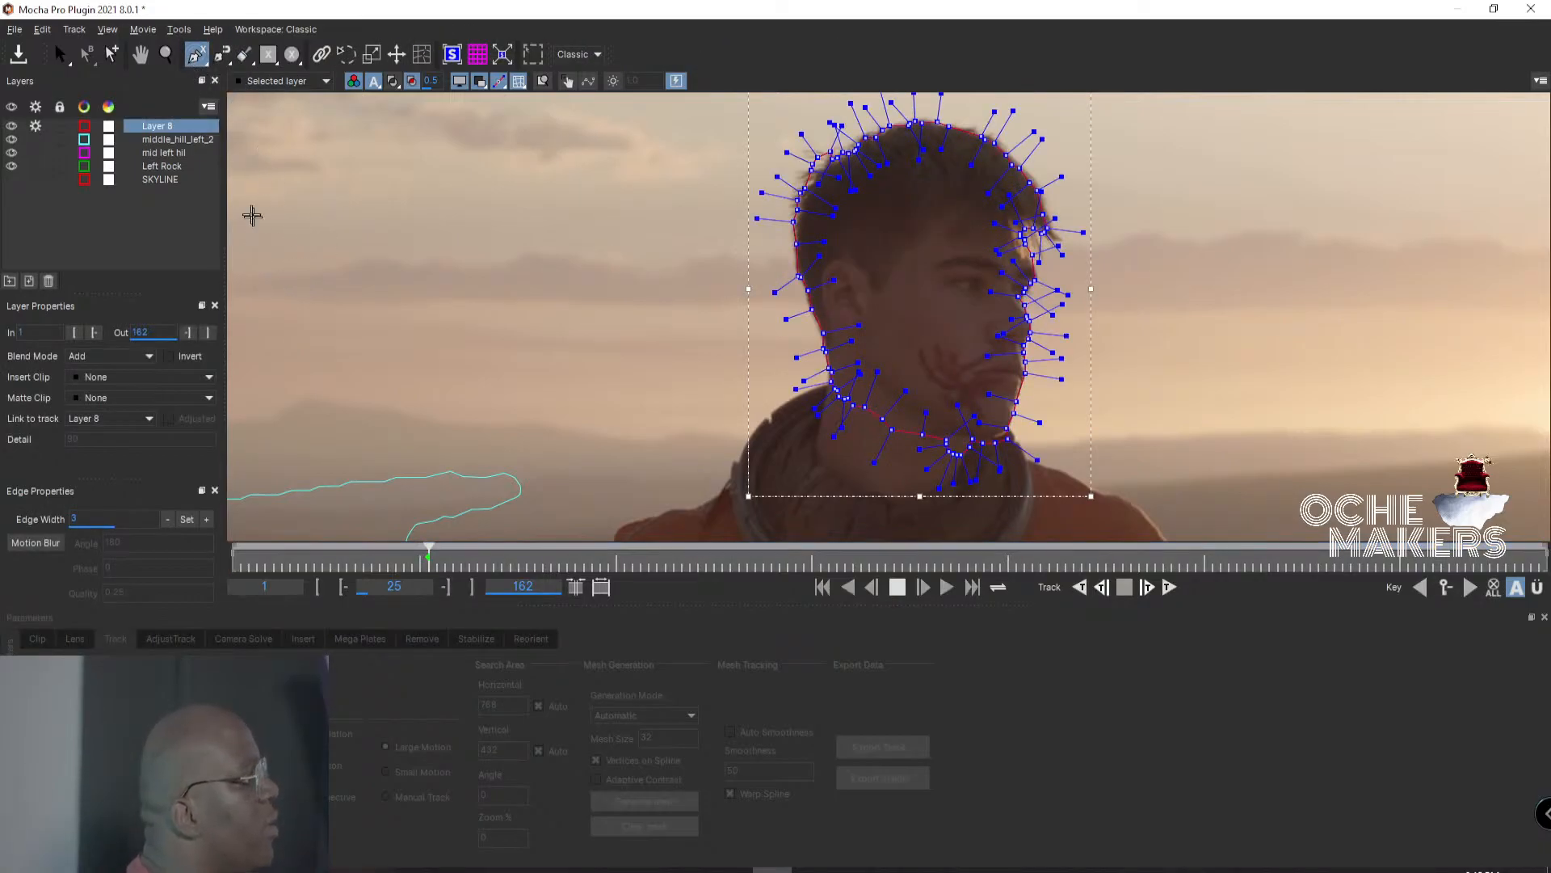
Rename the astronaut's head mask layer "Head".
click(59, 60)
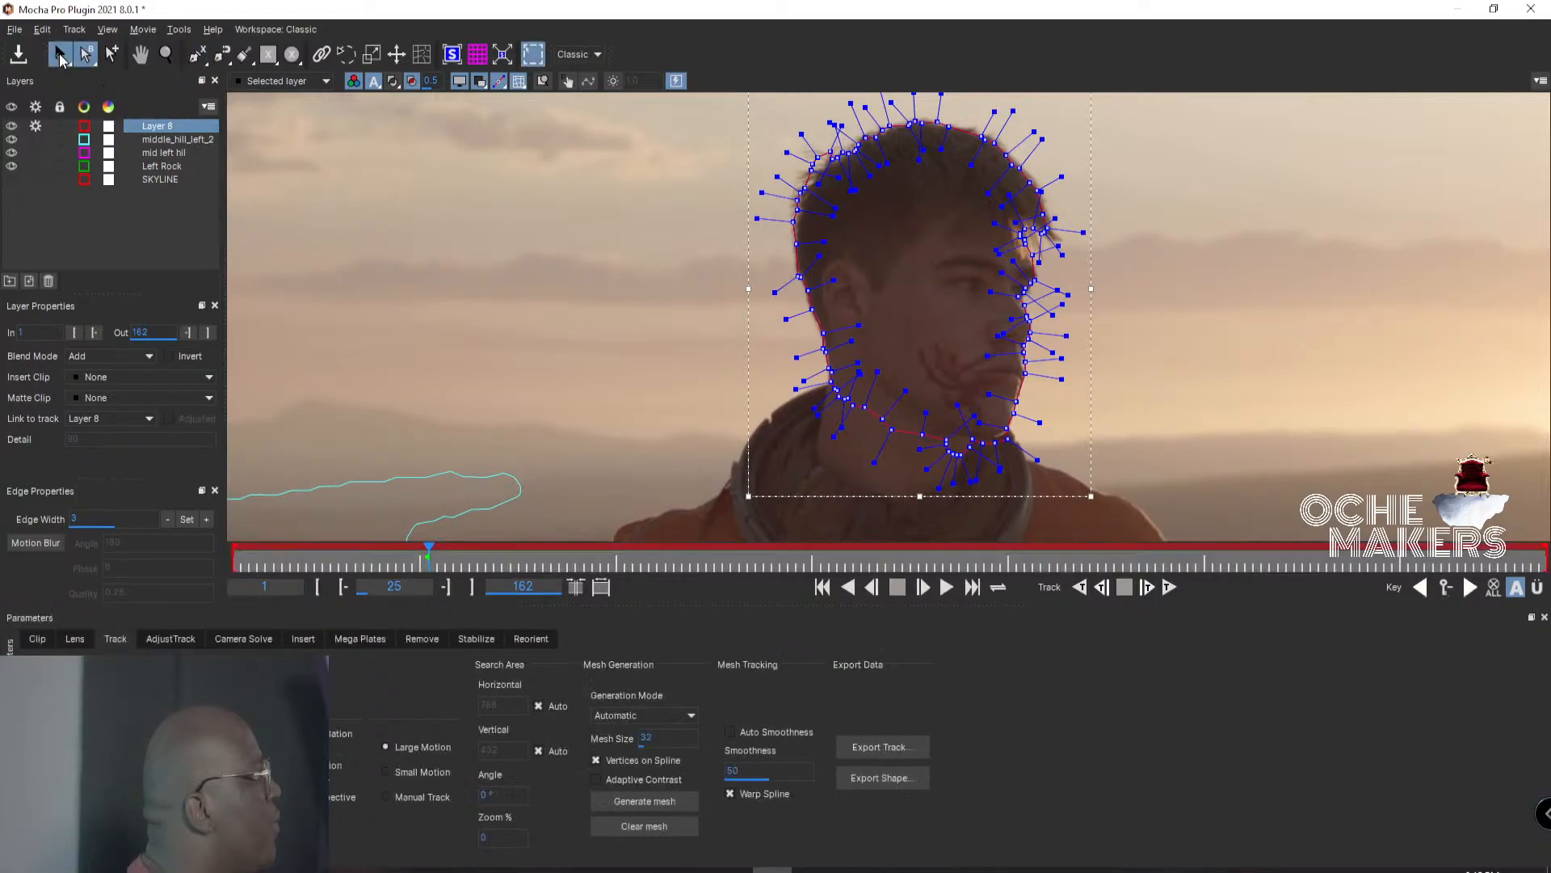
click(164, 124)
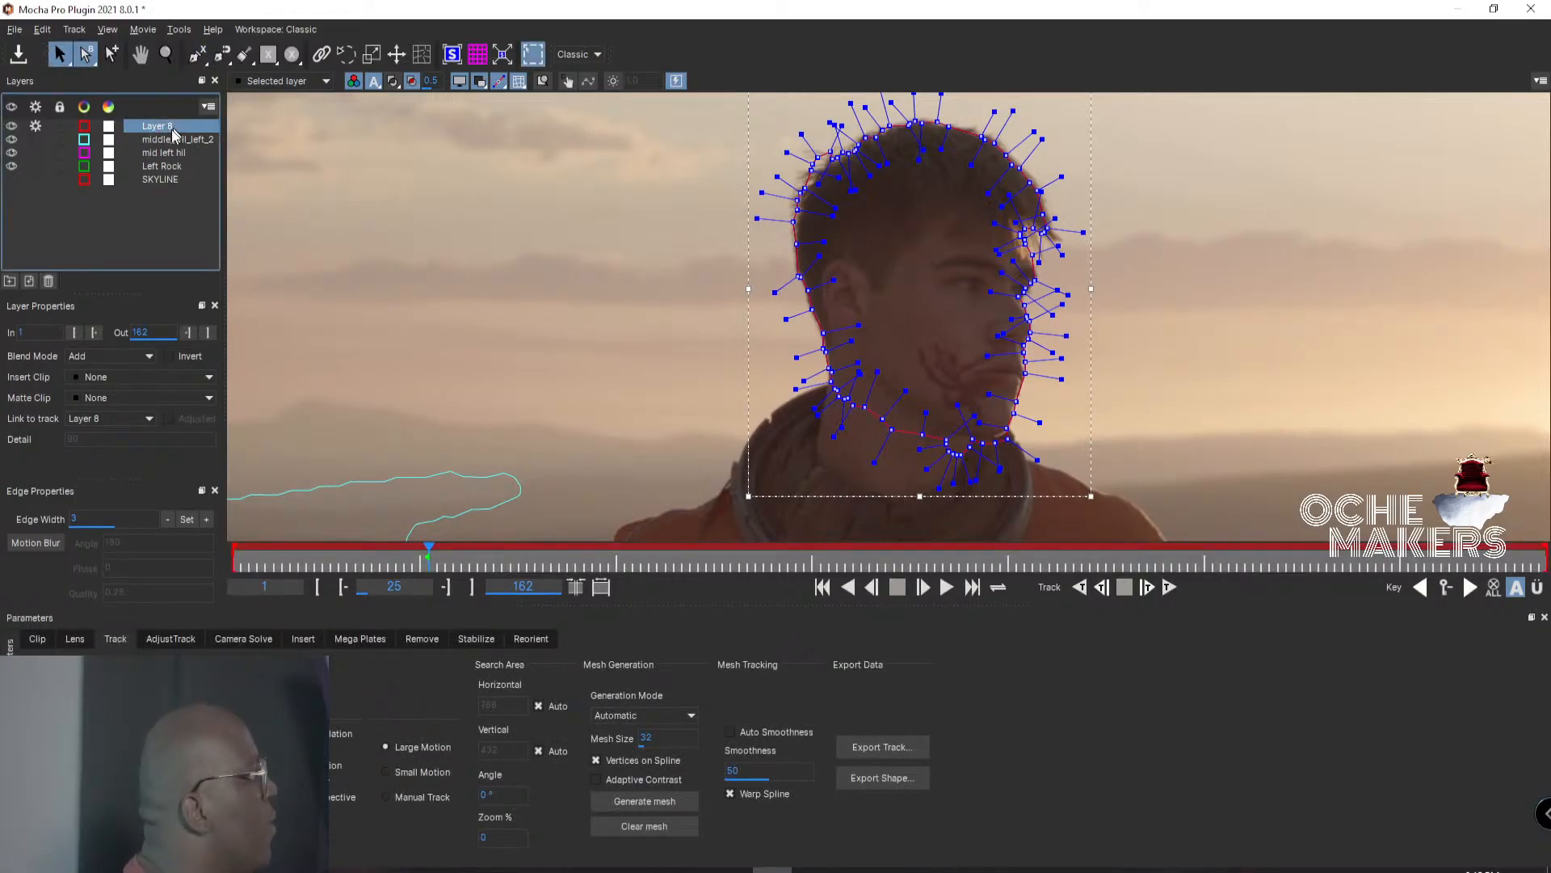
double_click(172, 130)
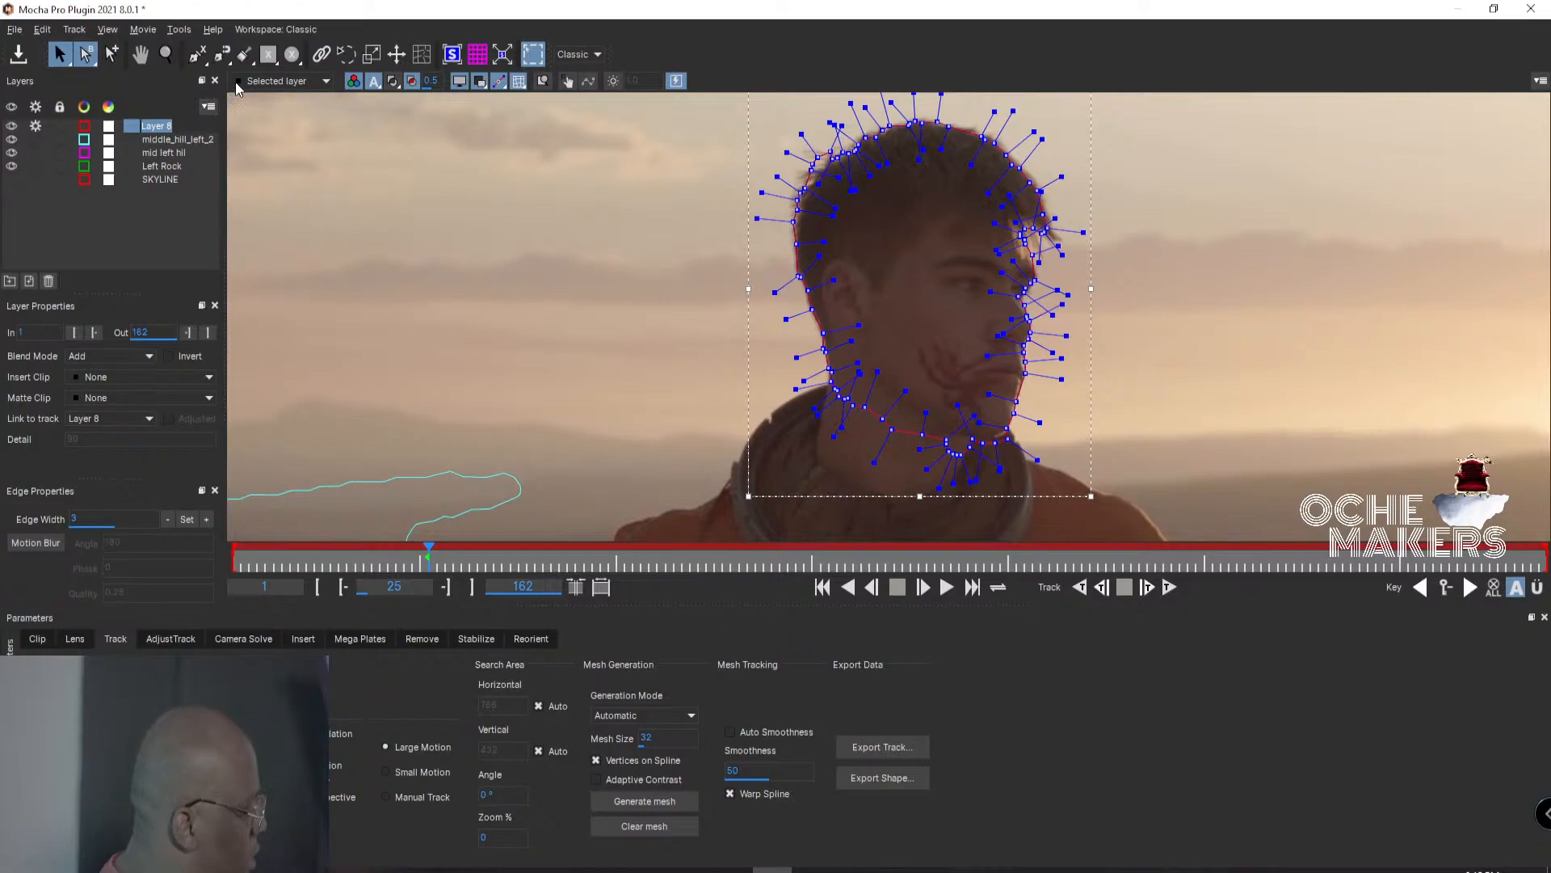
text(Head)
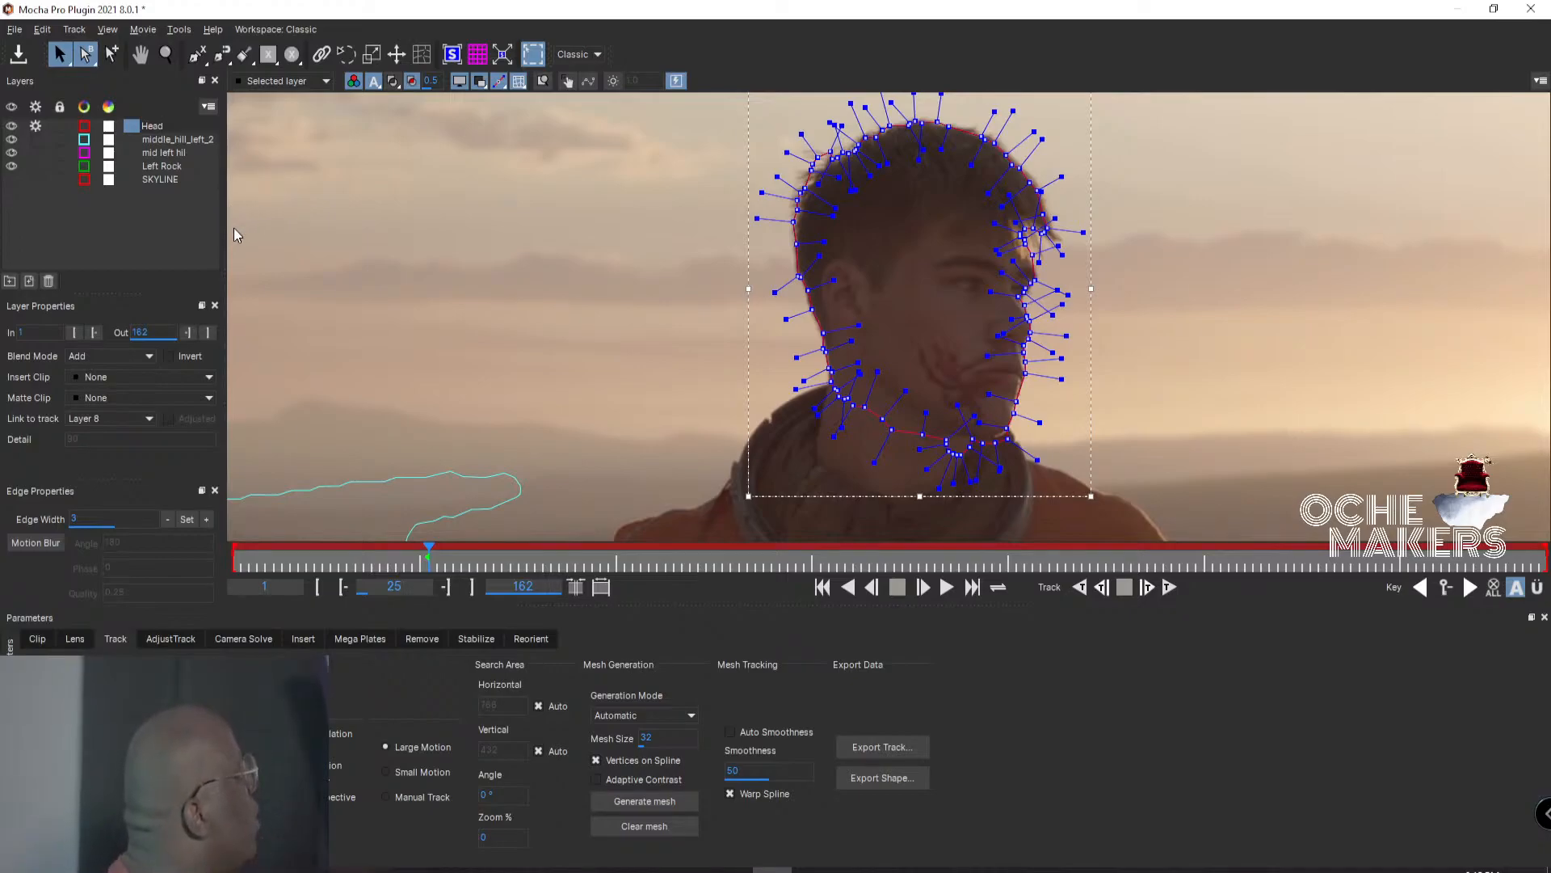
click(140, 234)
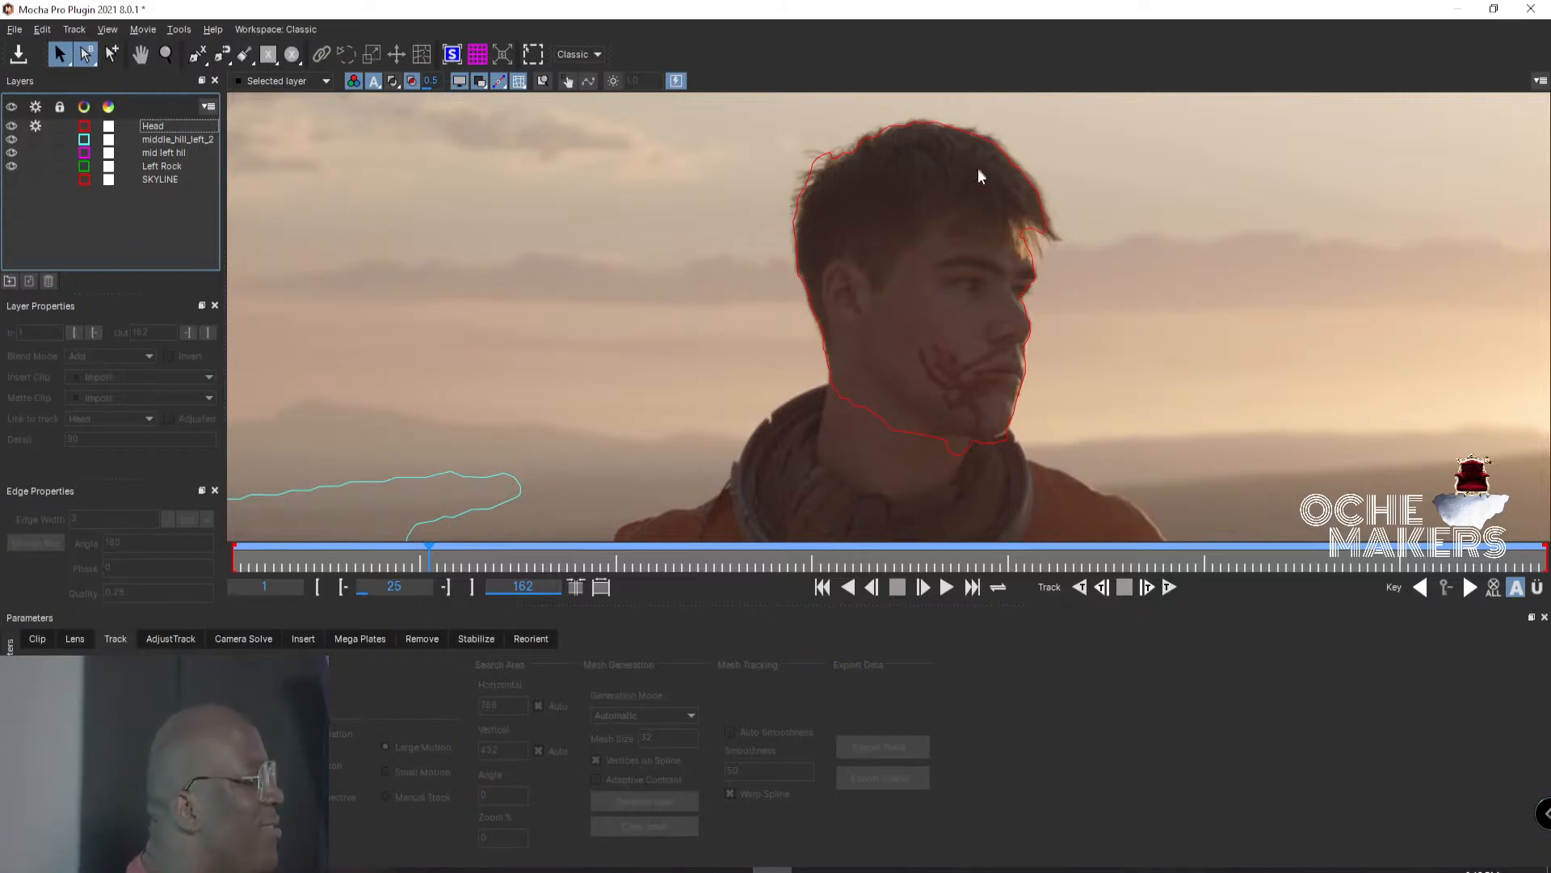
Remove the surplus spline points at the upper back of the hair and refit the outline there and at the front hair strand.
click(813, 171)
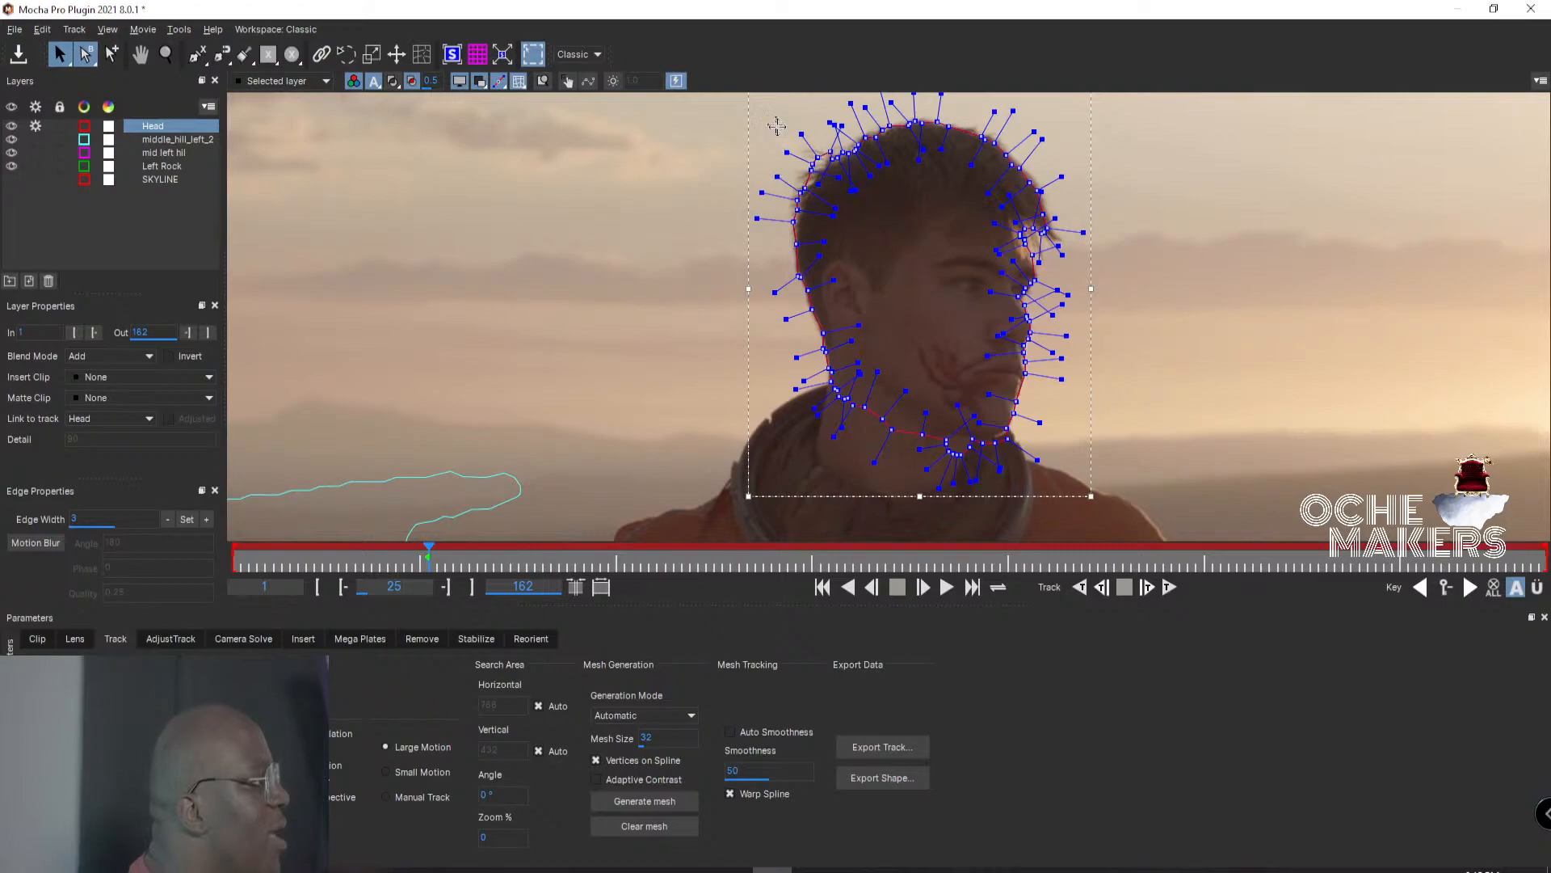
drag(776, 127, 834, 173)
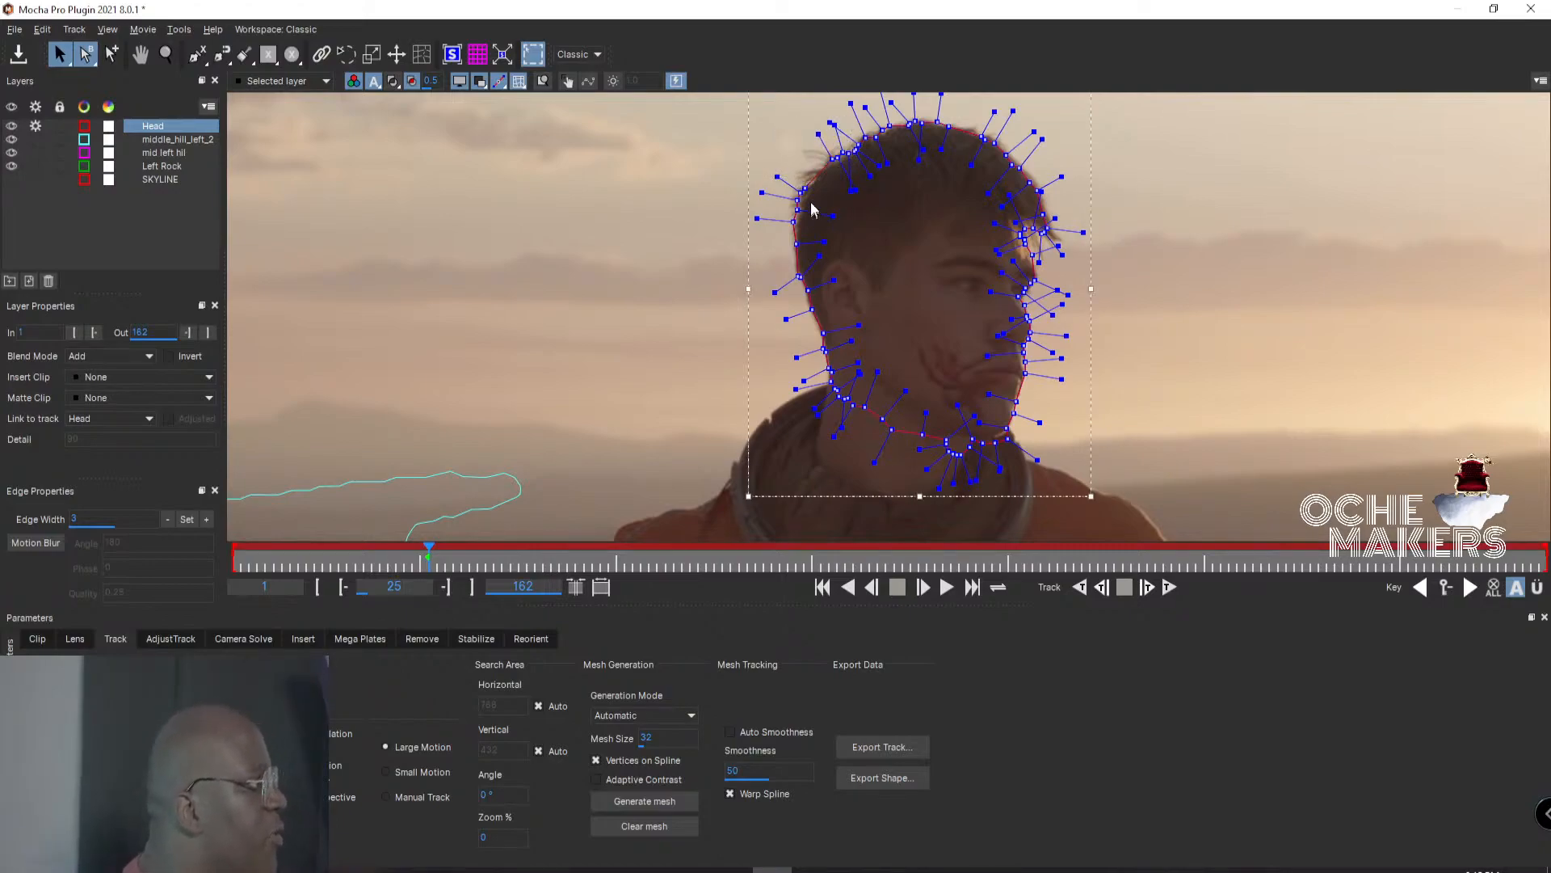
drag(801, 192, 818, 172)
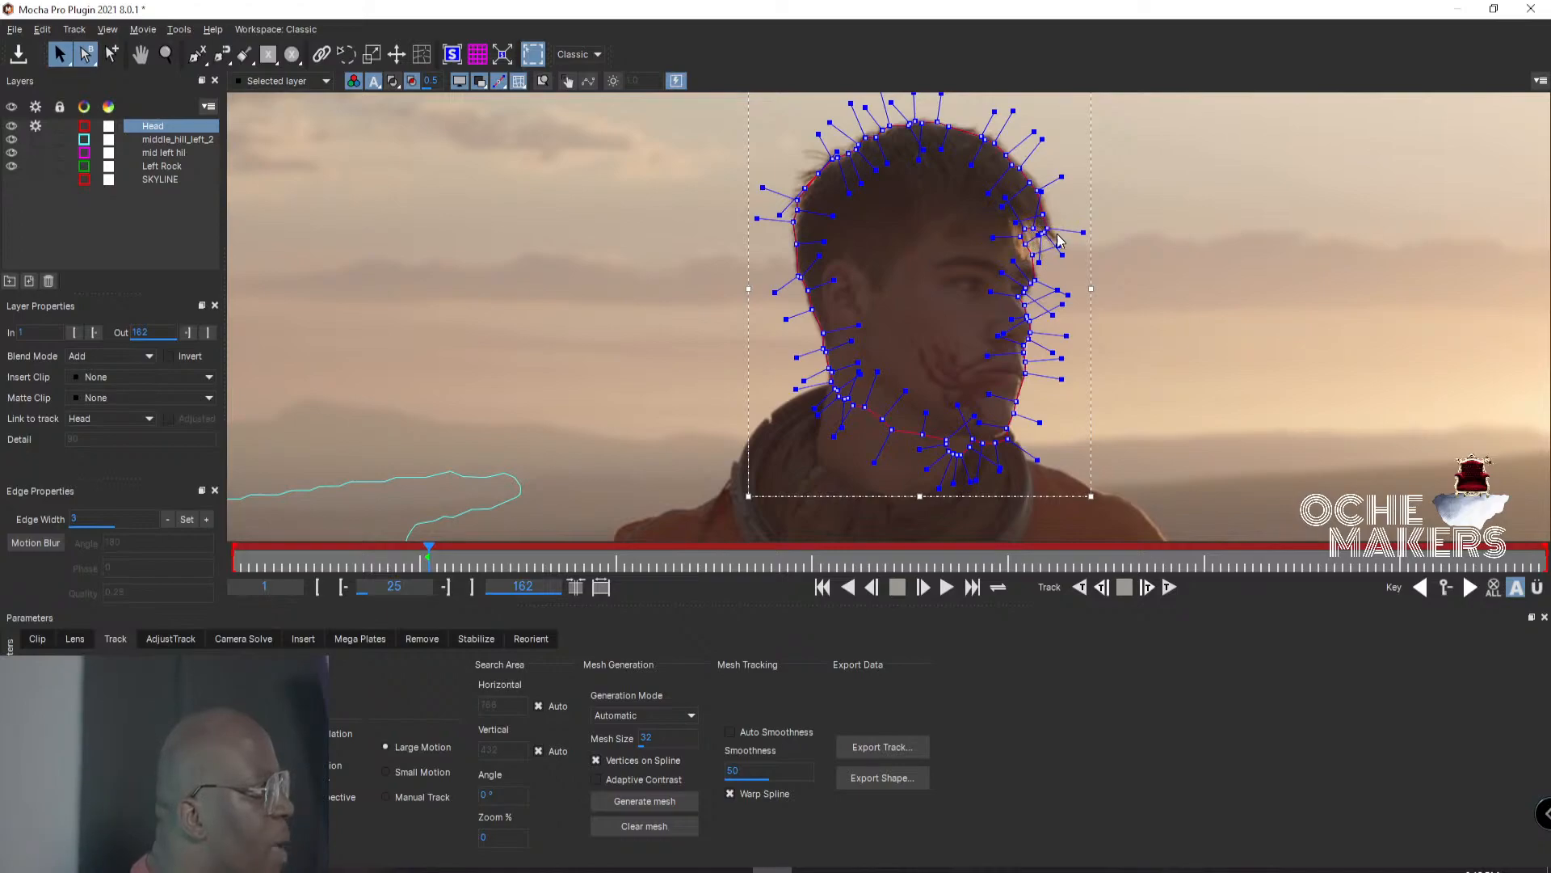
drag(1044, 231, 1053, 226)
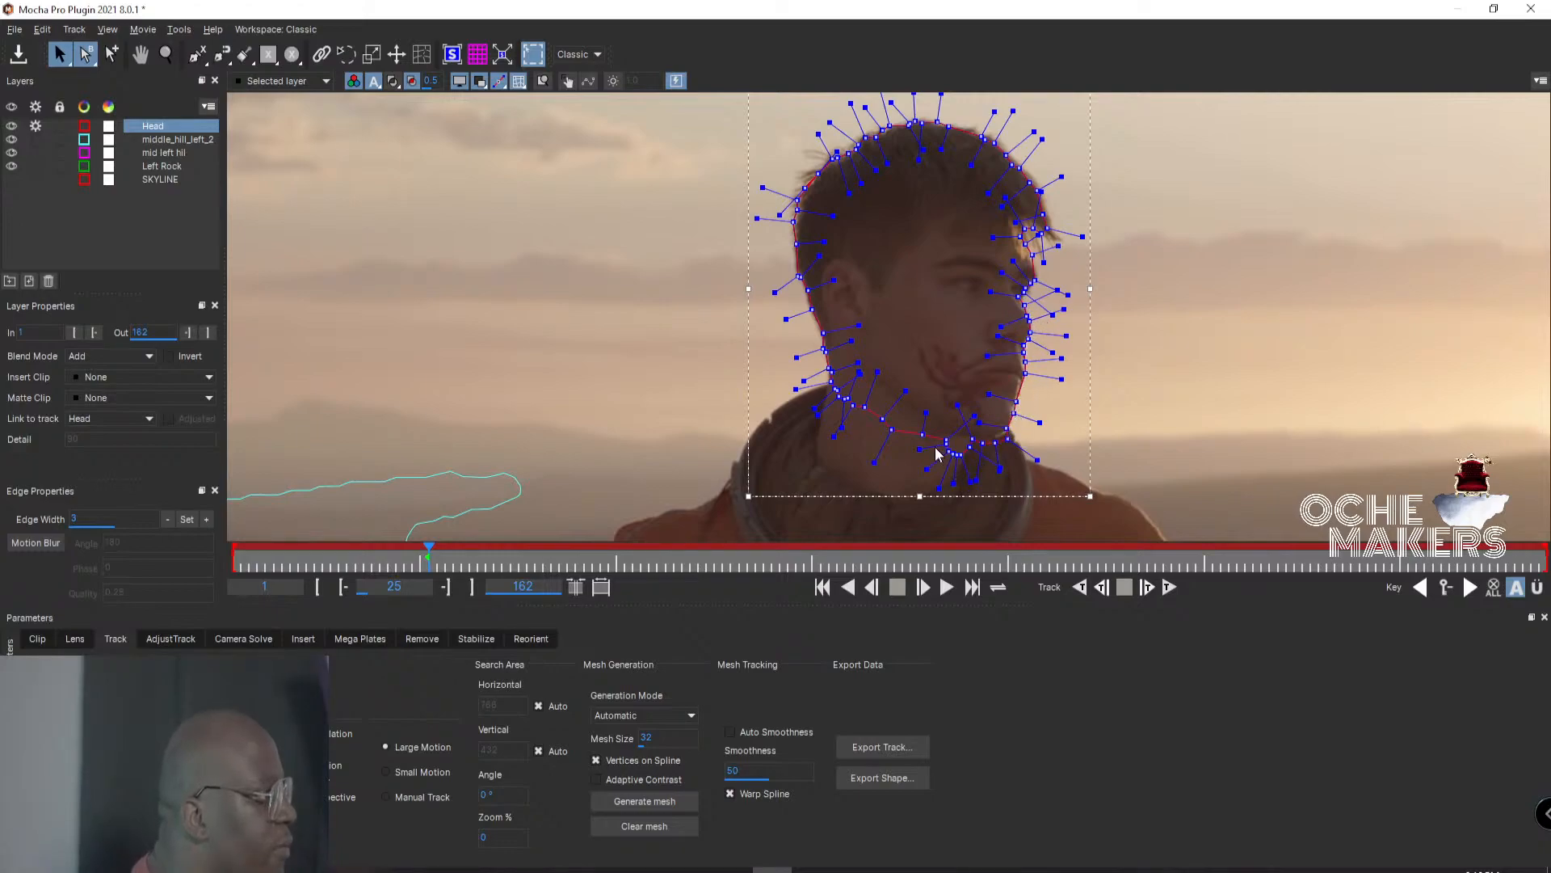
Delete excess spline points under the chin and adjust the Head outline along the nape and behind the ear.
mouse_move(946, 450)
mouse_down()
mouse_move(932, 413)
mouse_move(954, 453)
mouse_up()
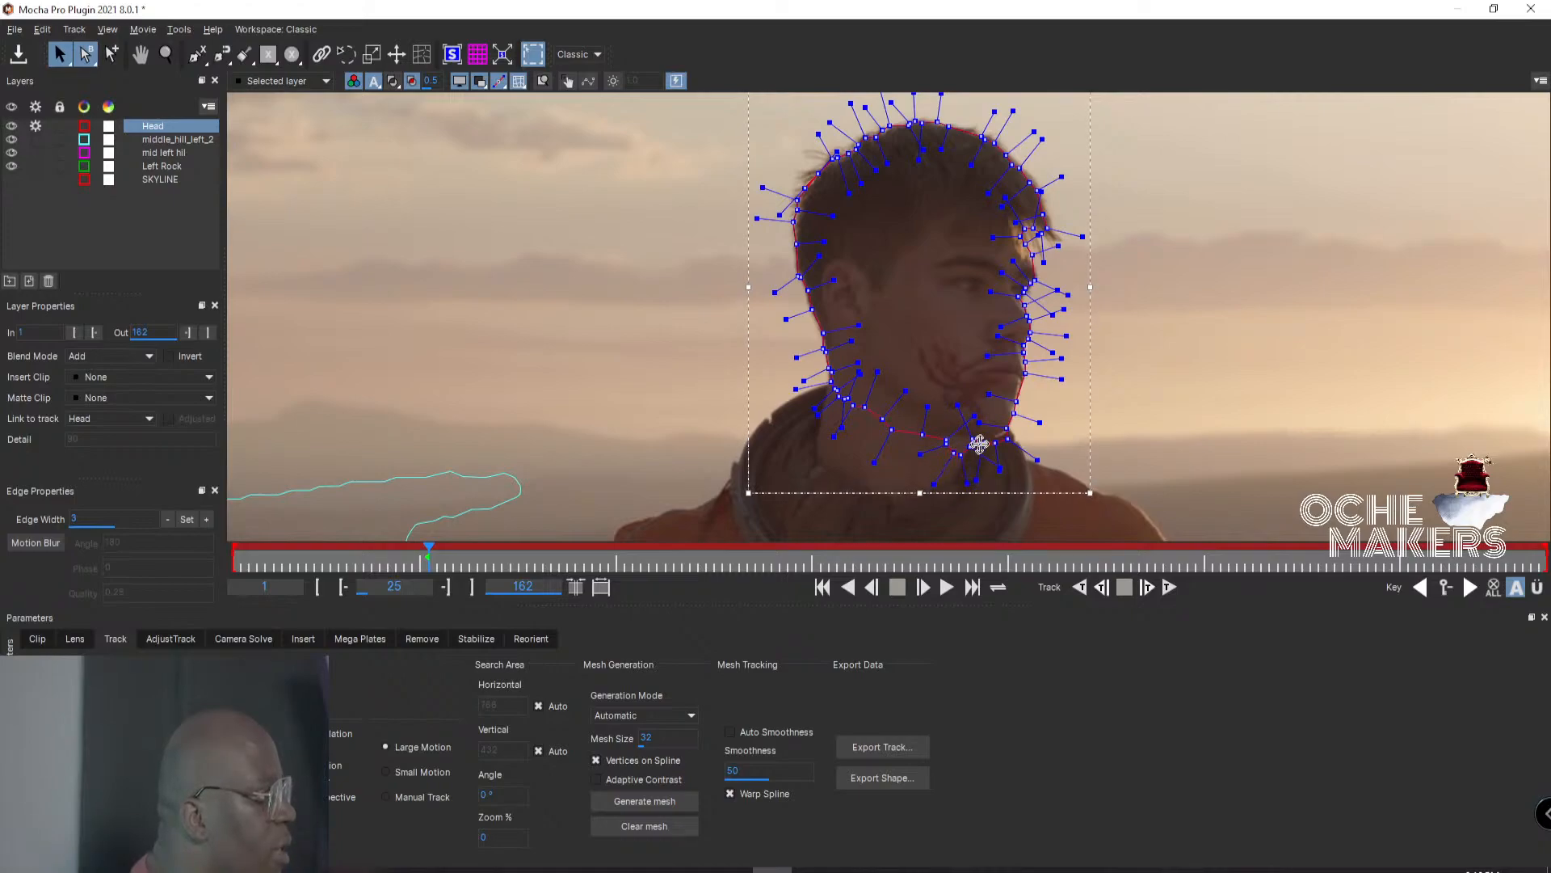
key(Delete)
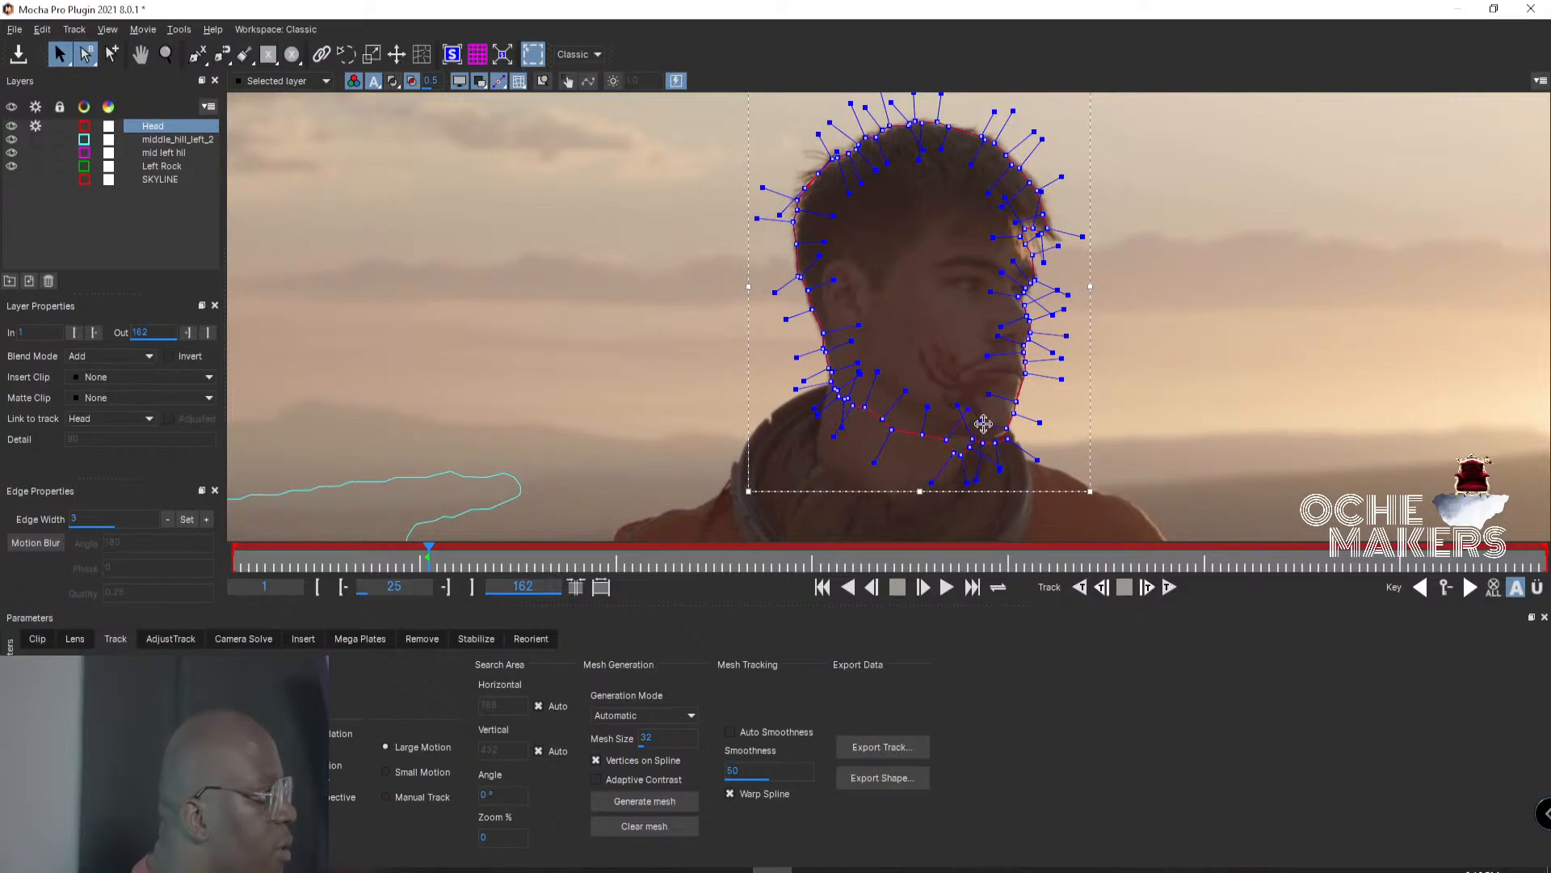
click(843, 400)
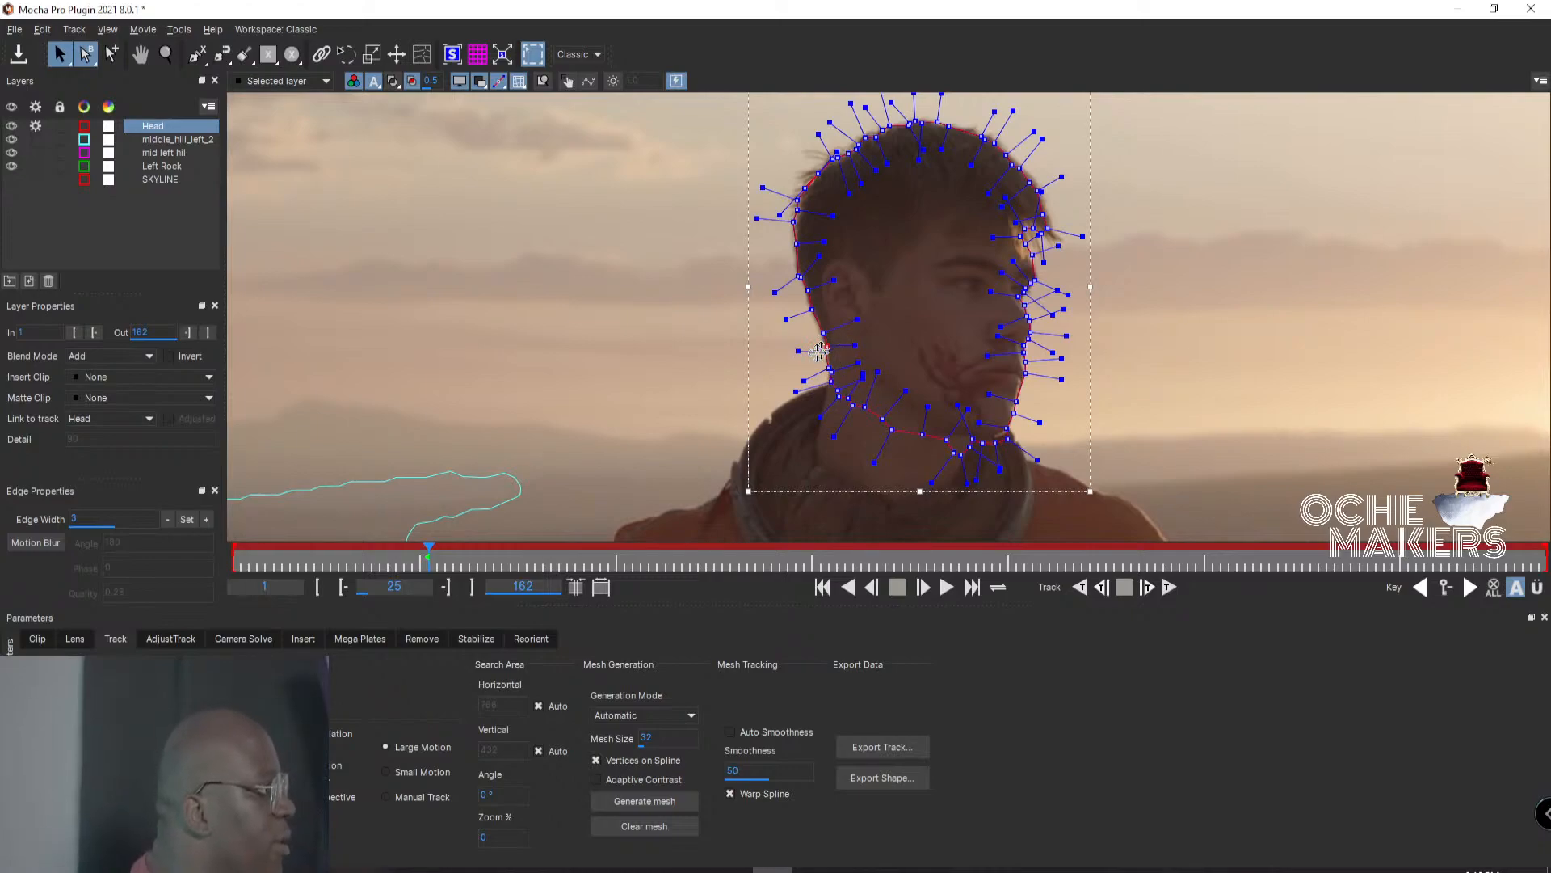
drag(824, 346, 825, 347)
drag(798, 277, 796, 269)
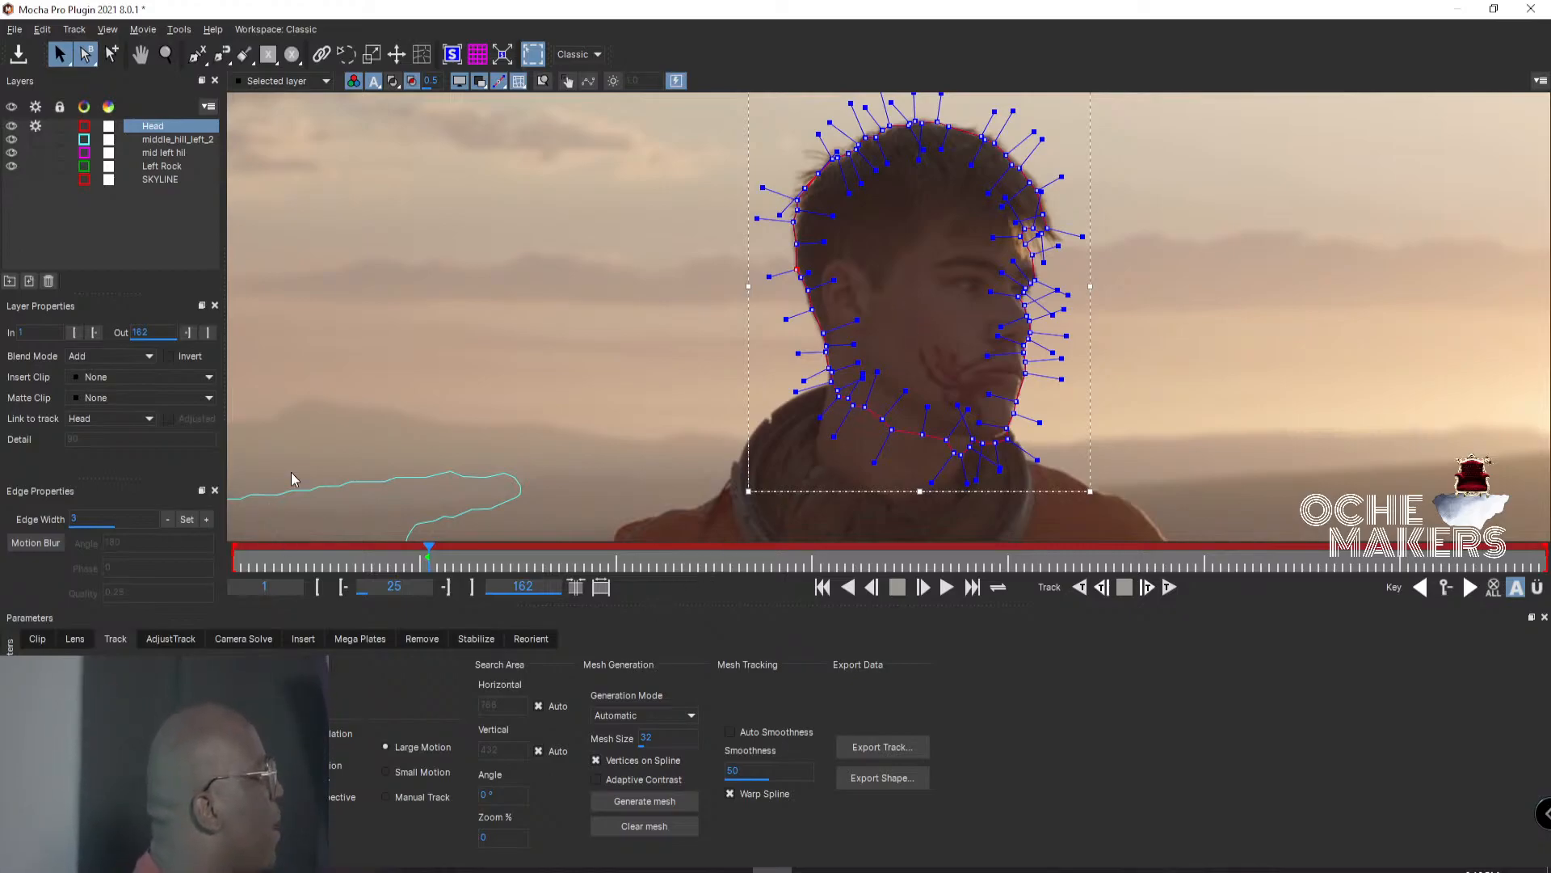
Change the Head layer's spline colour to yellow (#ffff00).
click(83, 126)
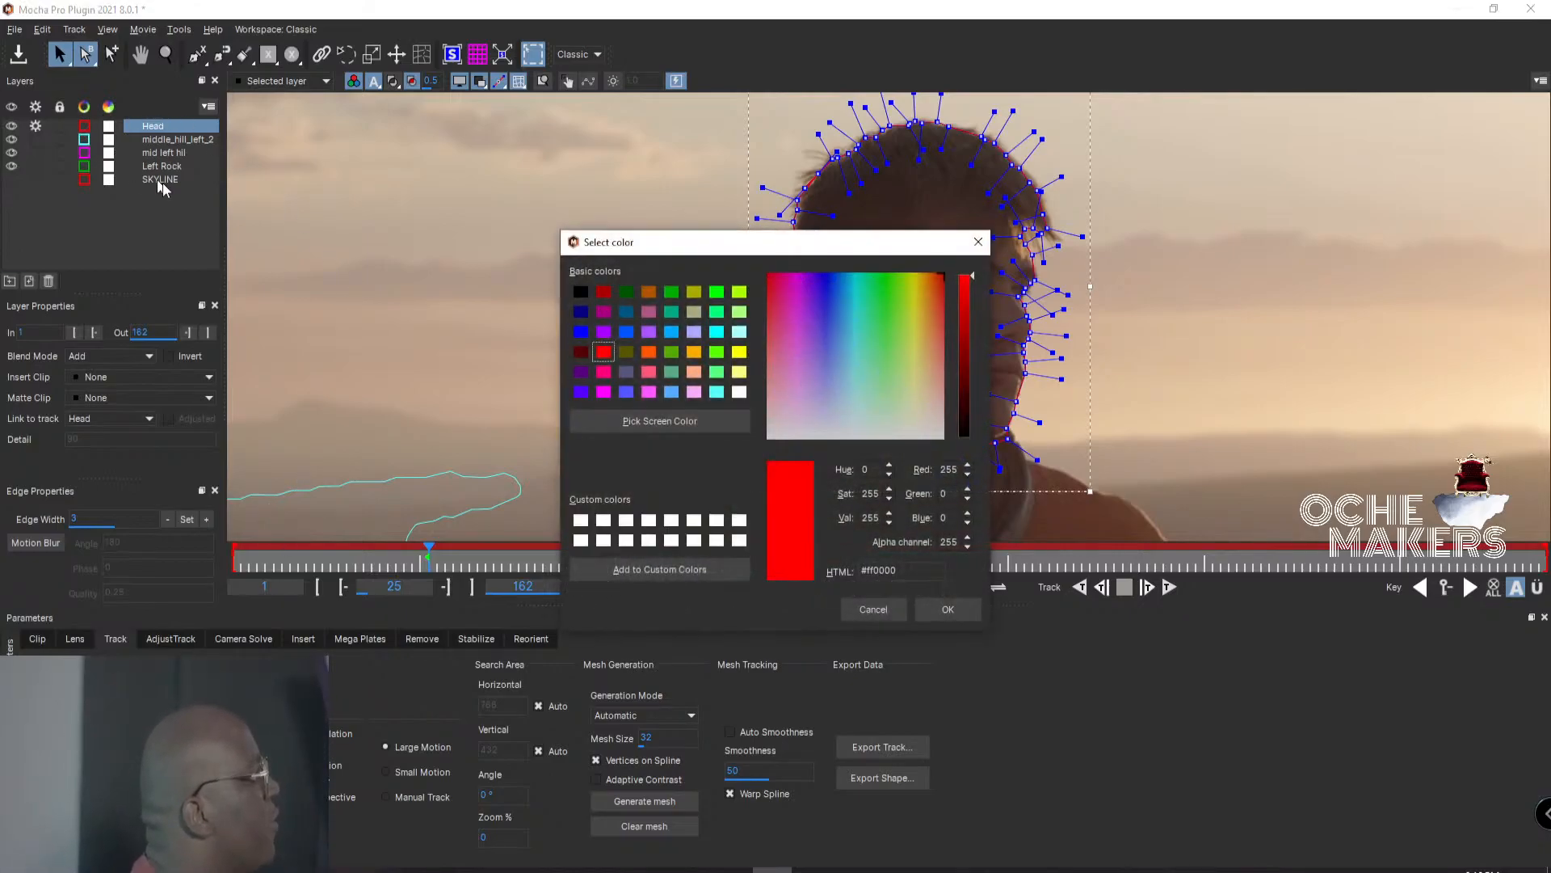
click(740, 353)
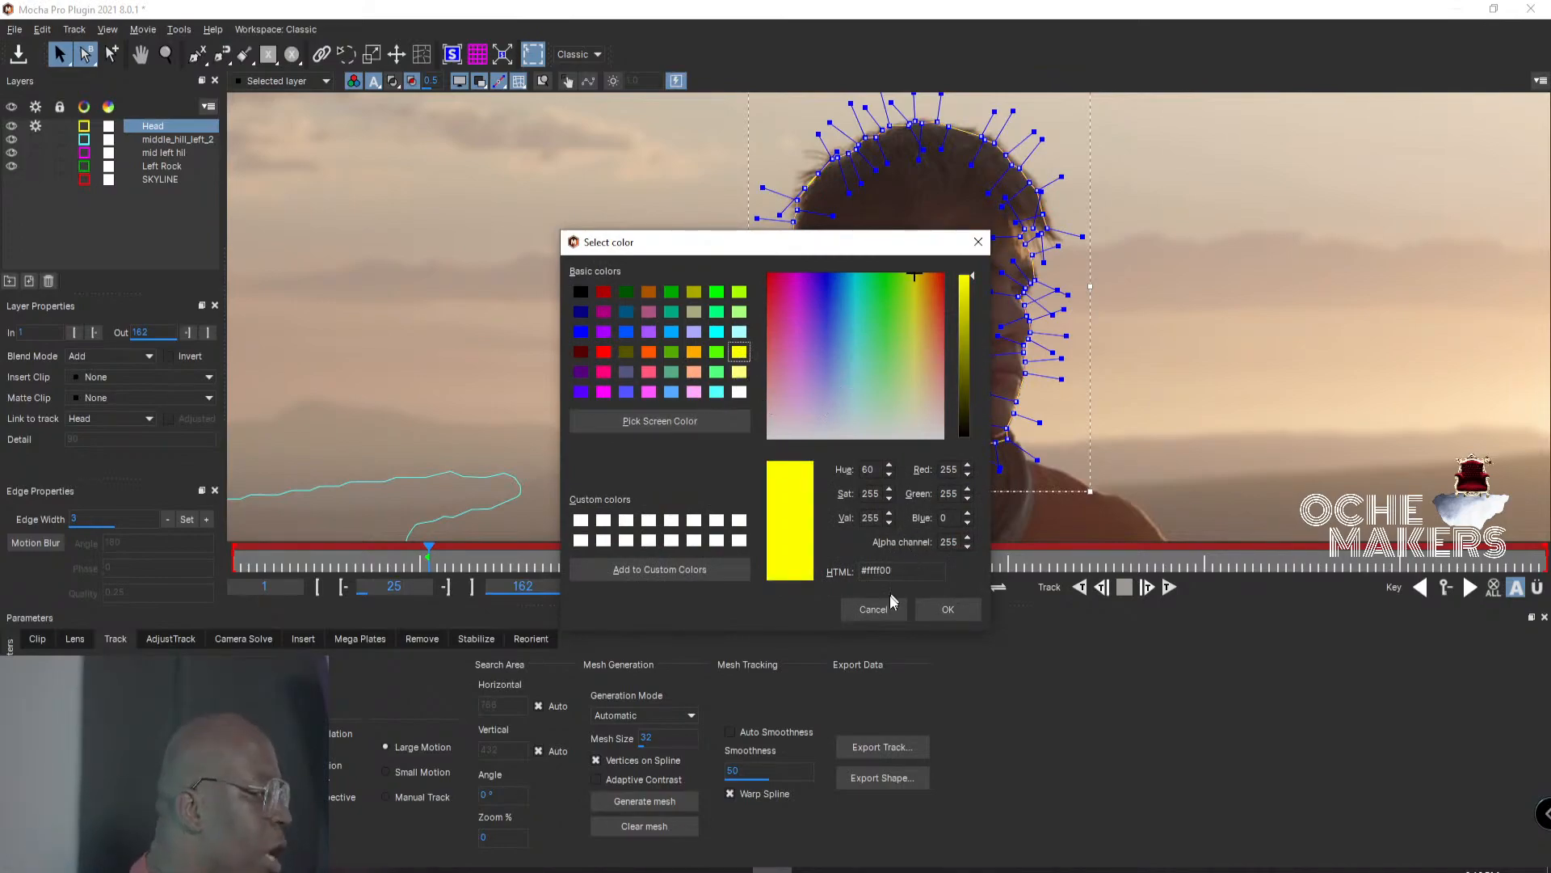
click(958, 611)
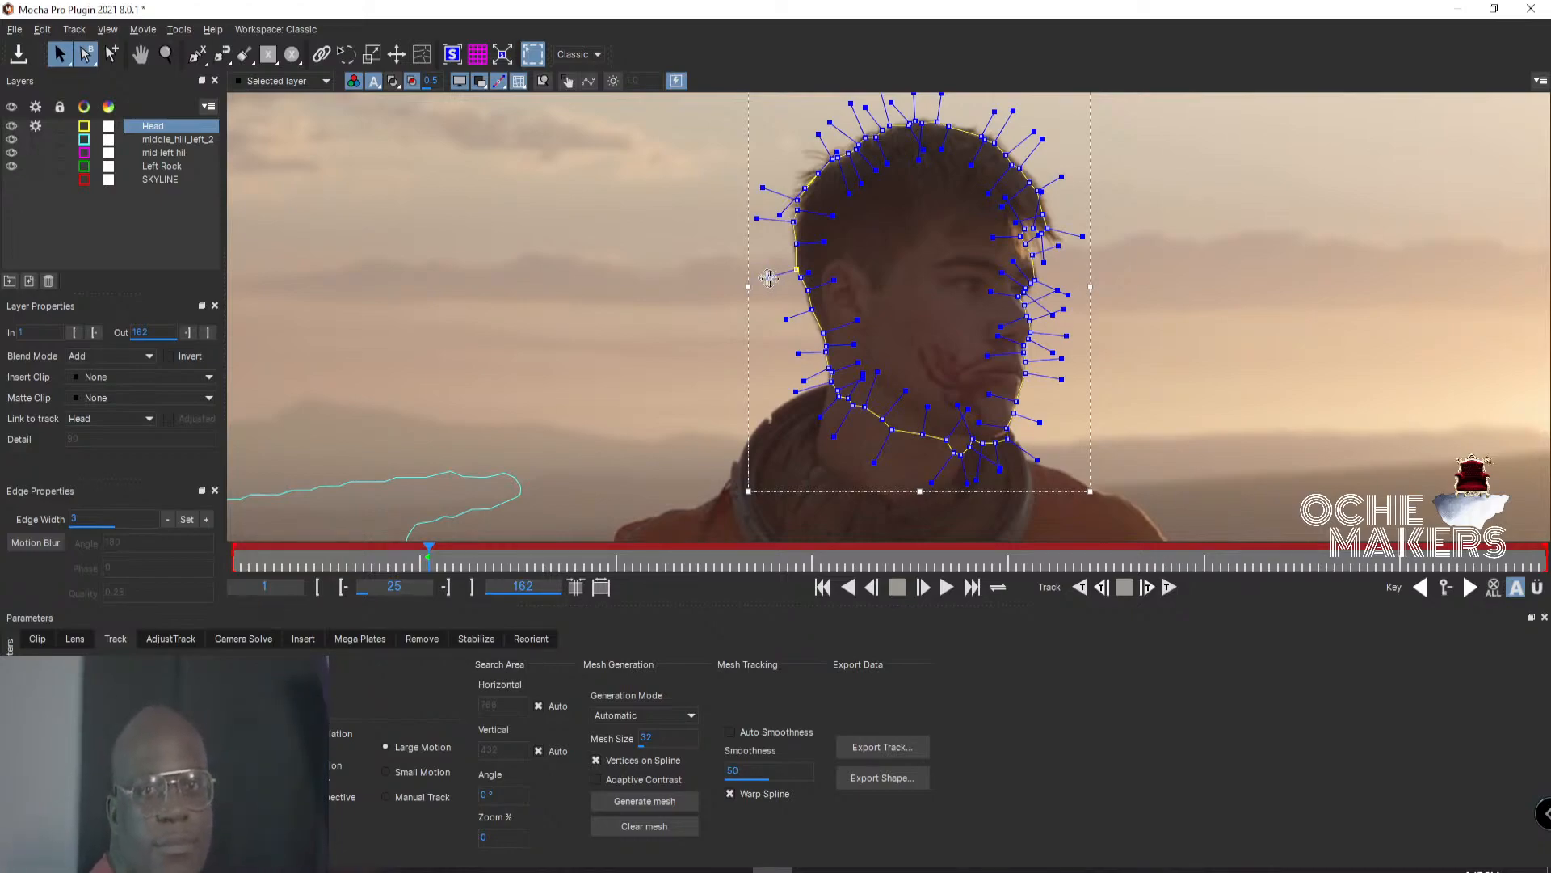
Track the Head layer backwards from frame 25 to frame 1, pausing at frame 14 to check the outline.
click(1112, 592)
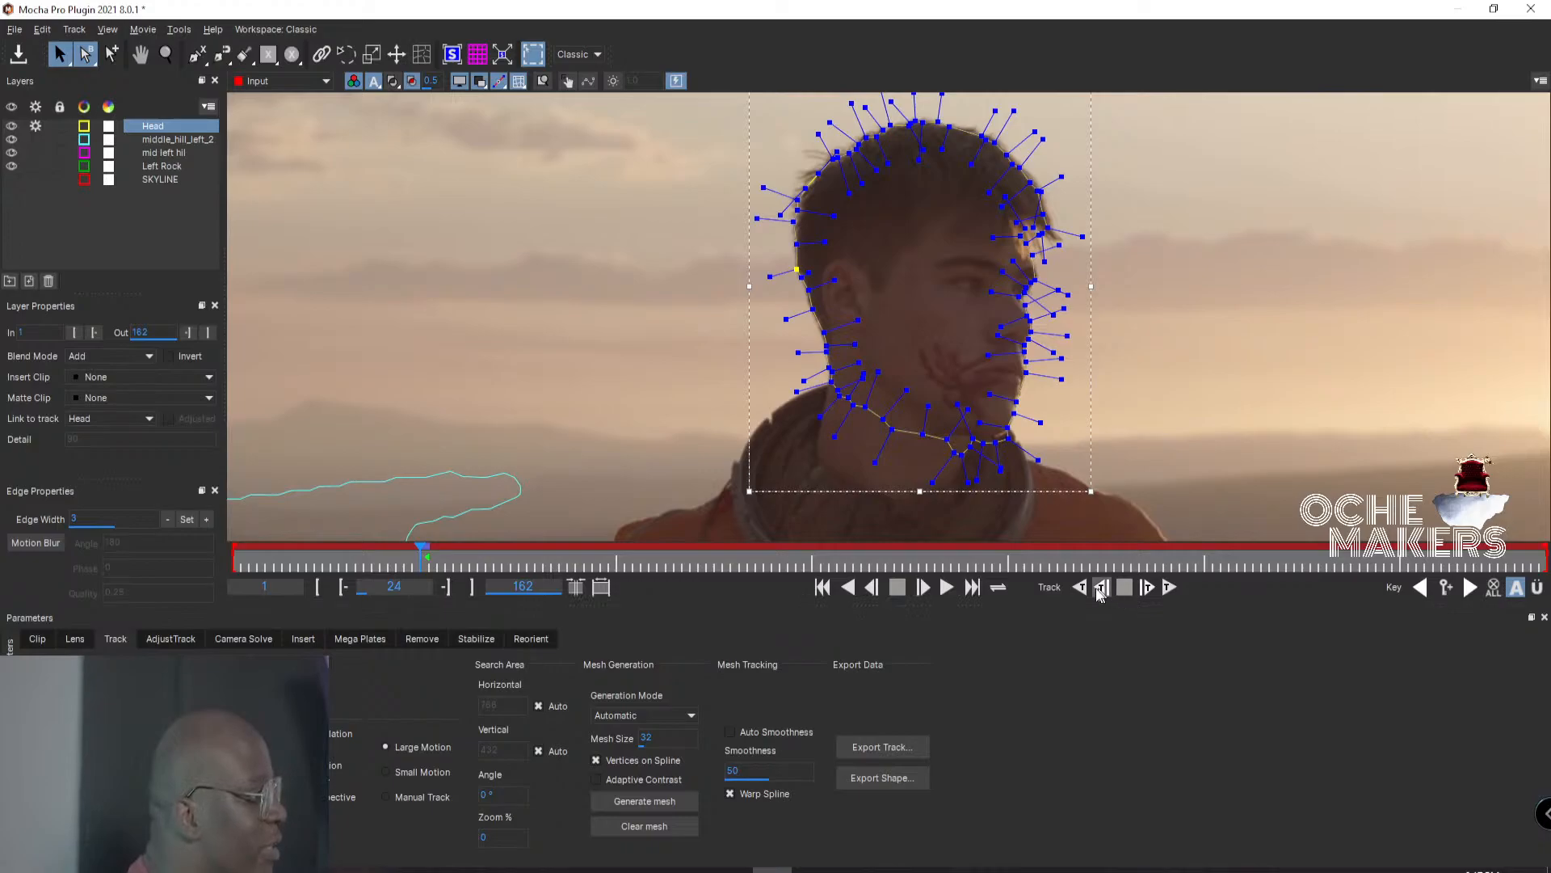
click(1101, 587)
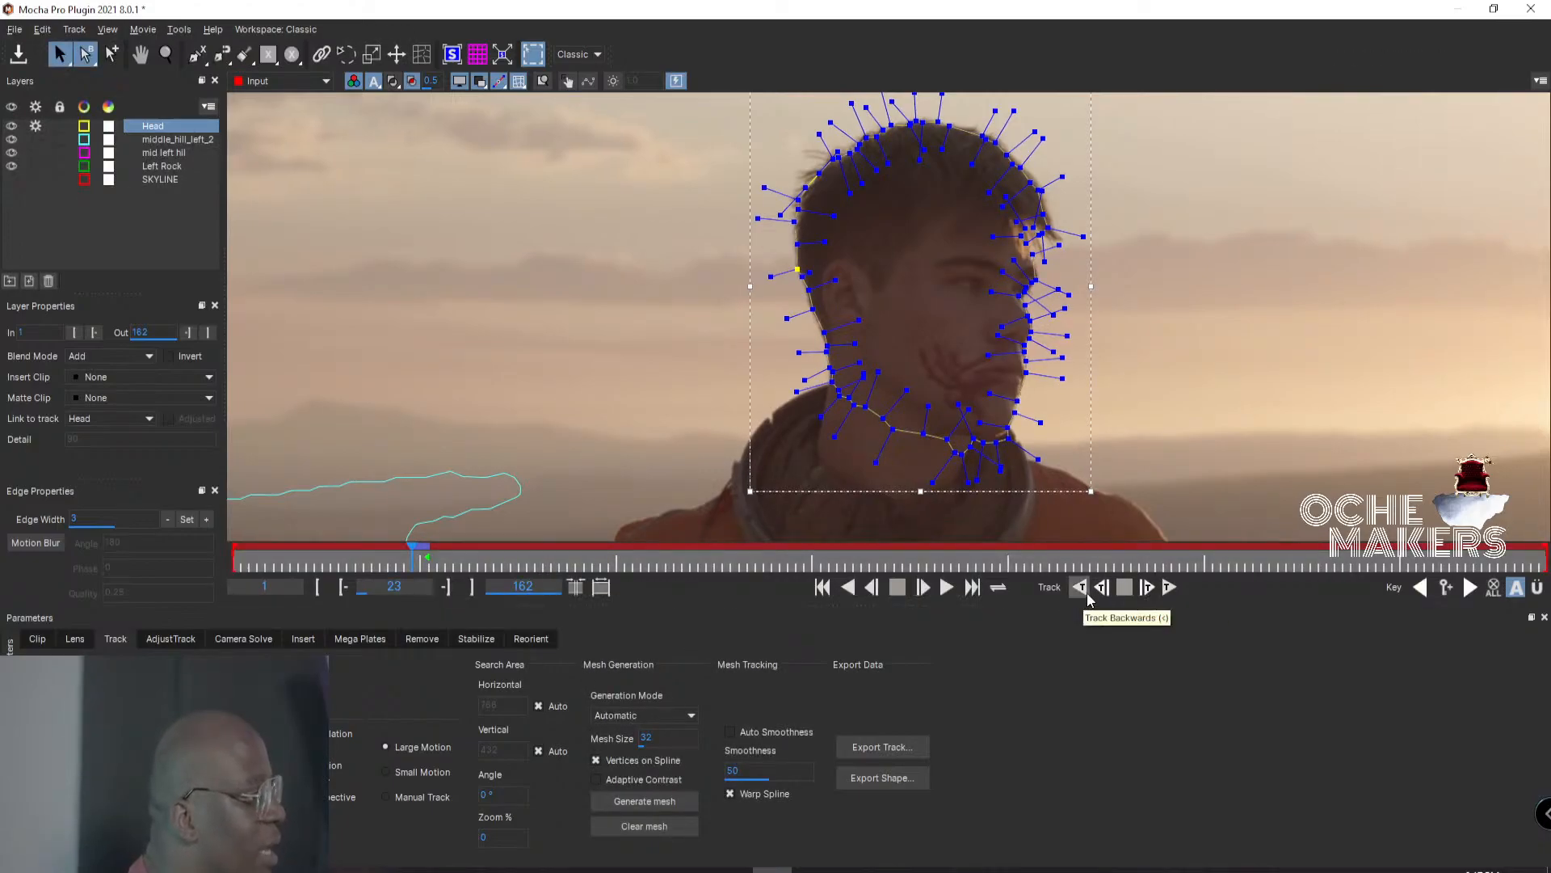
click(1087, 592)
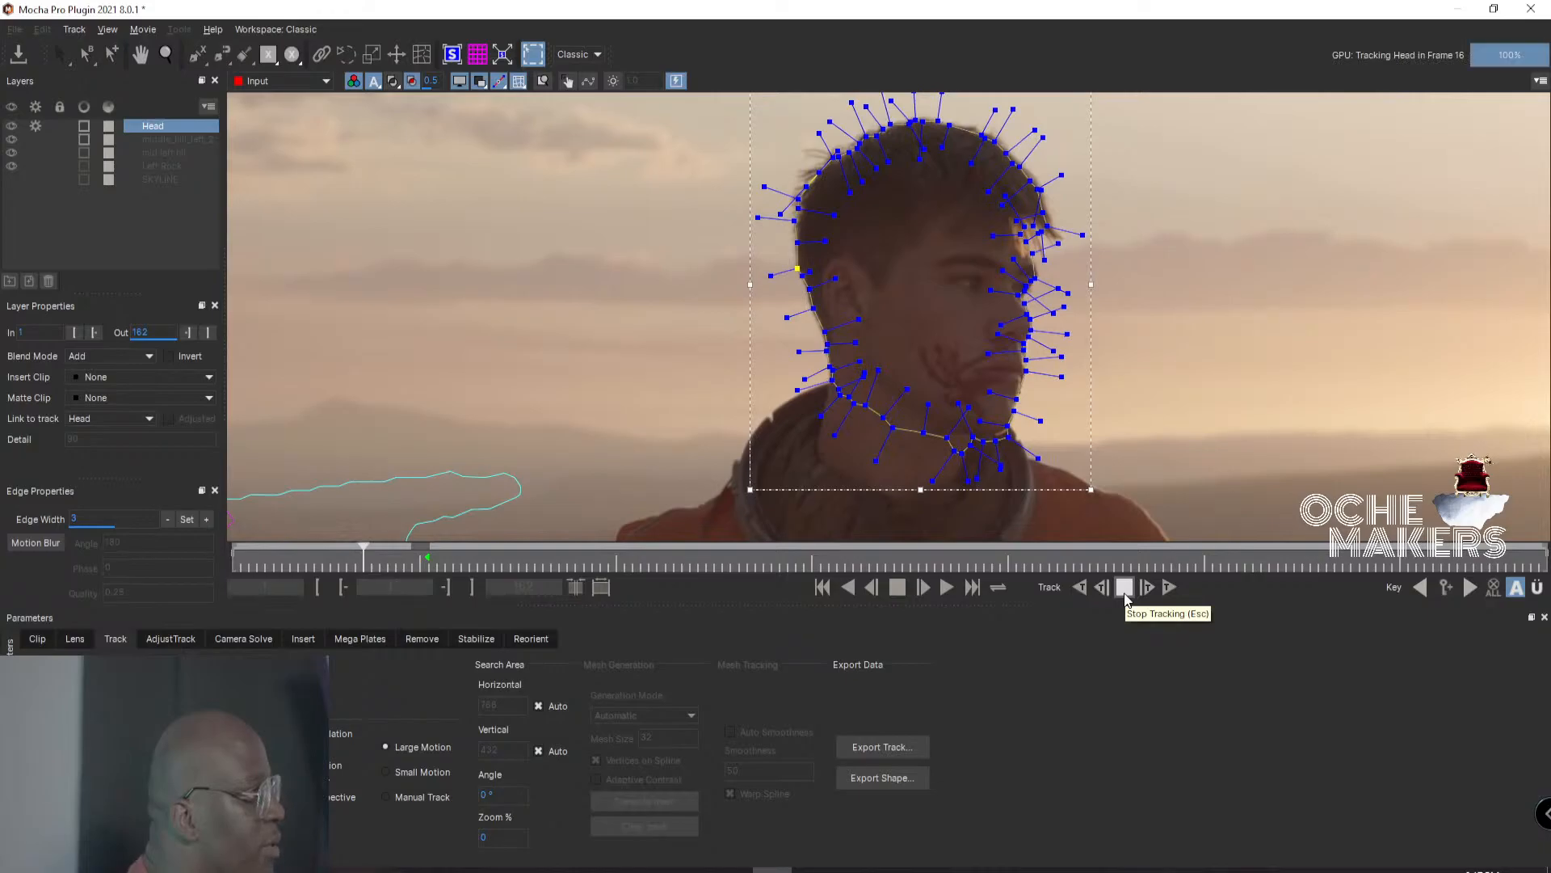
click(1124, 588)
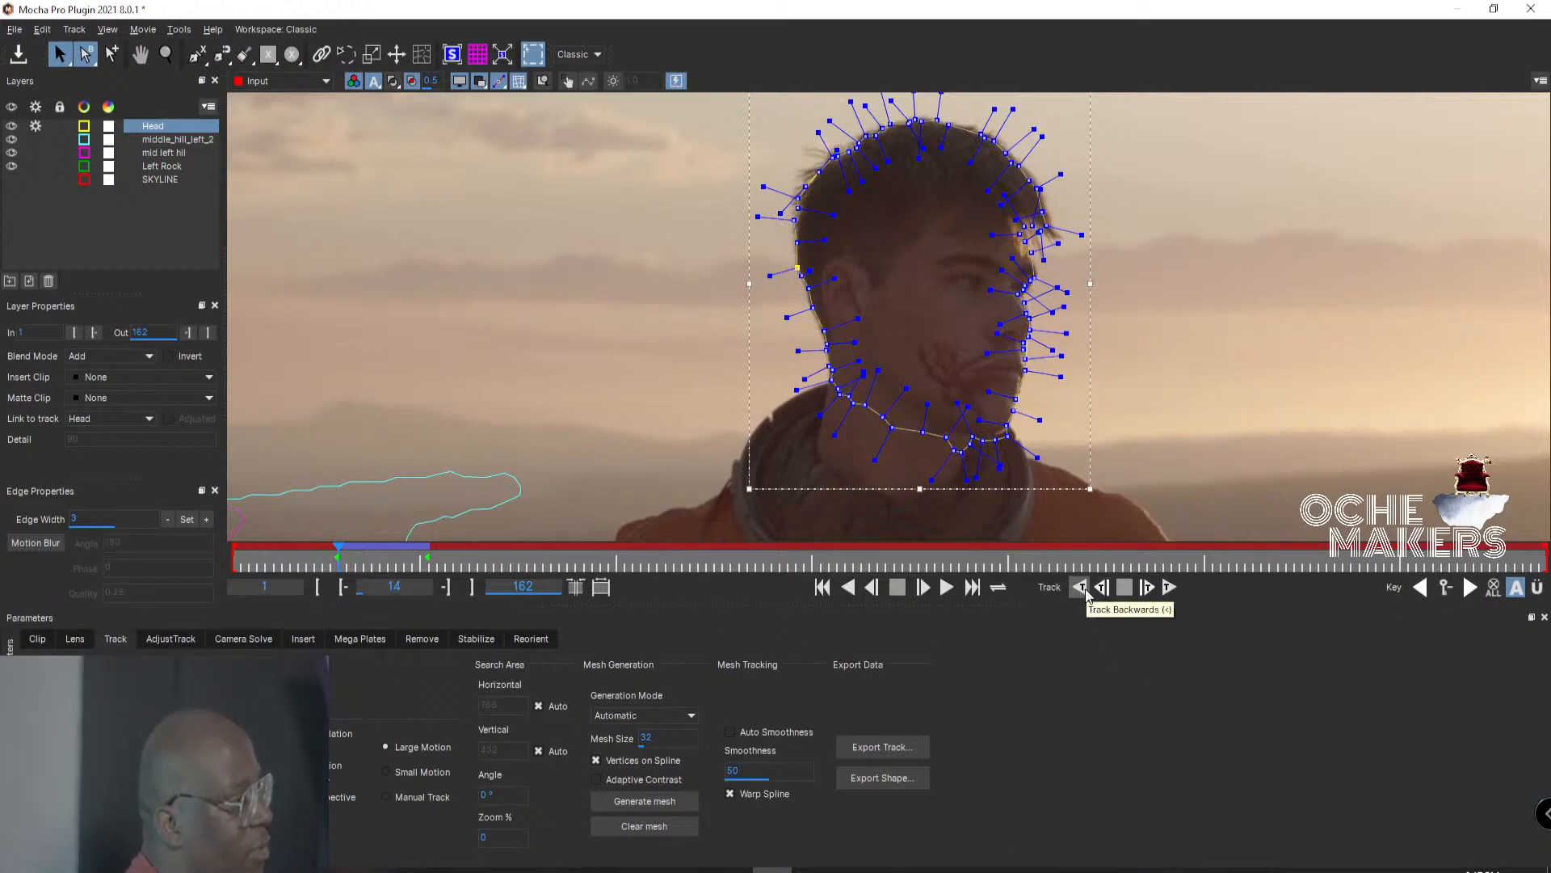
click(1083, 589)
click(1147, 591)
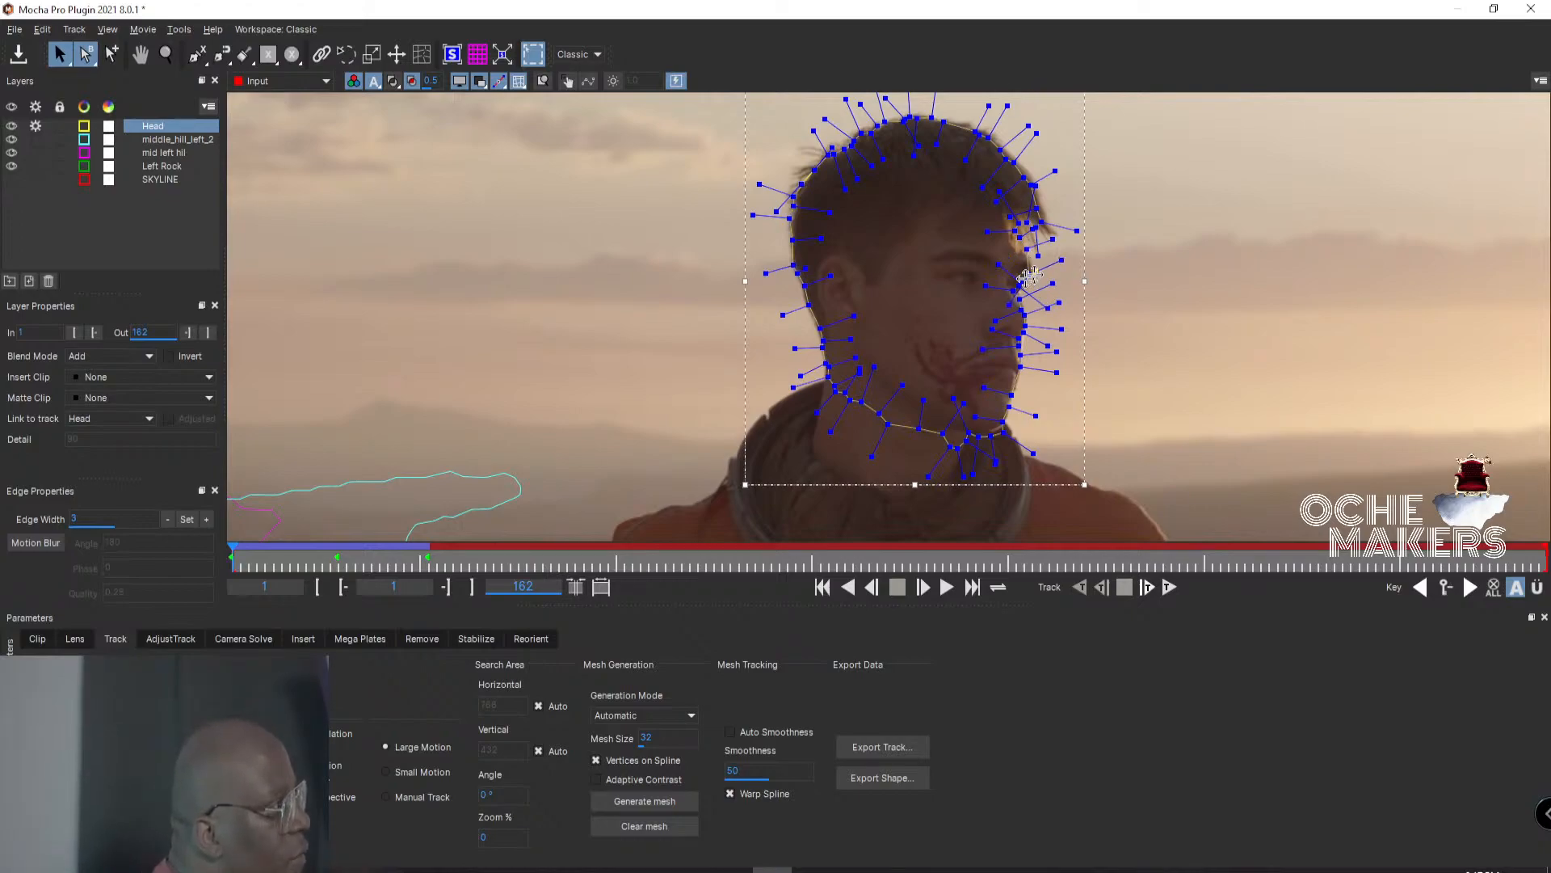
Move the spline points at the astronaut's brow outward at frame 1 to match the face profile.
click(1025, 278)
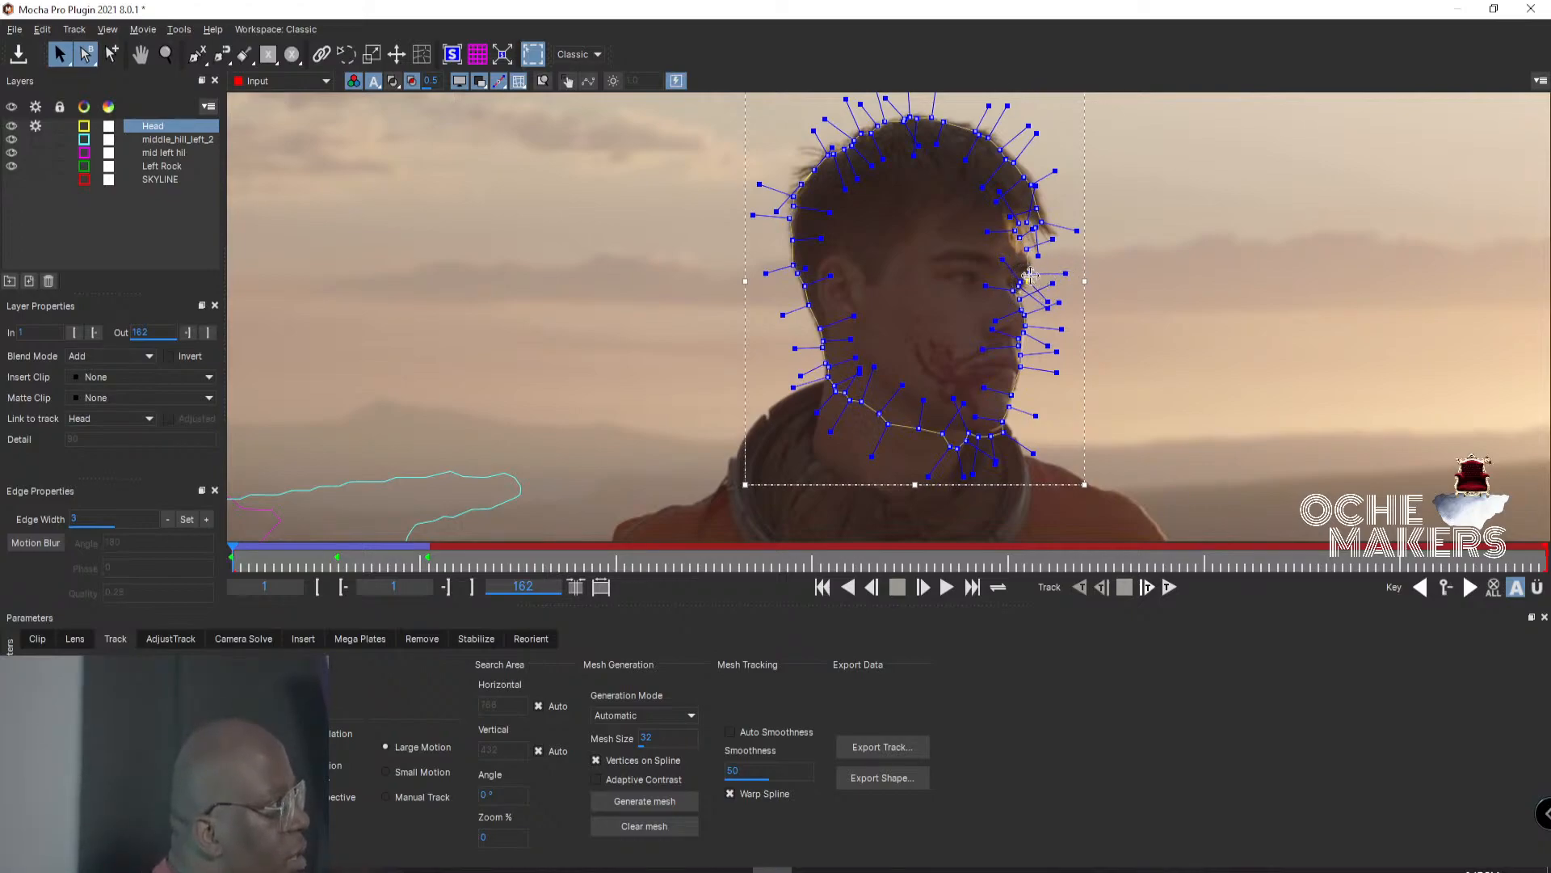
drag(1028, 274, 1035, 270)
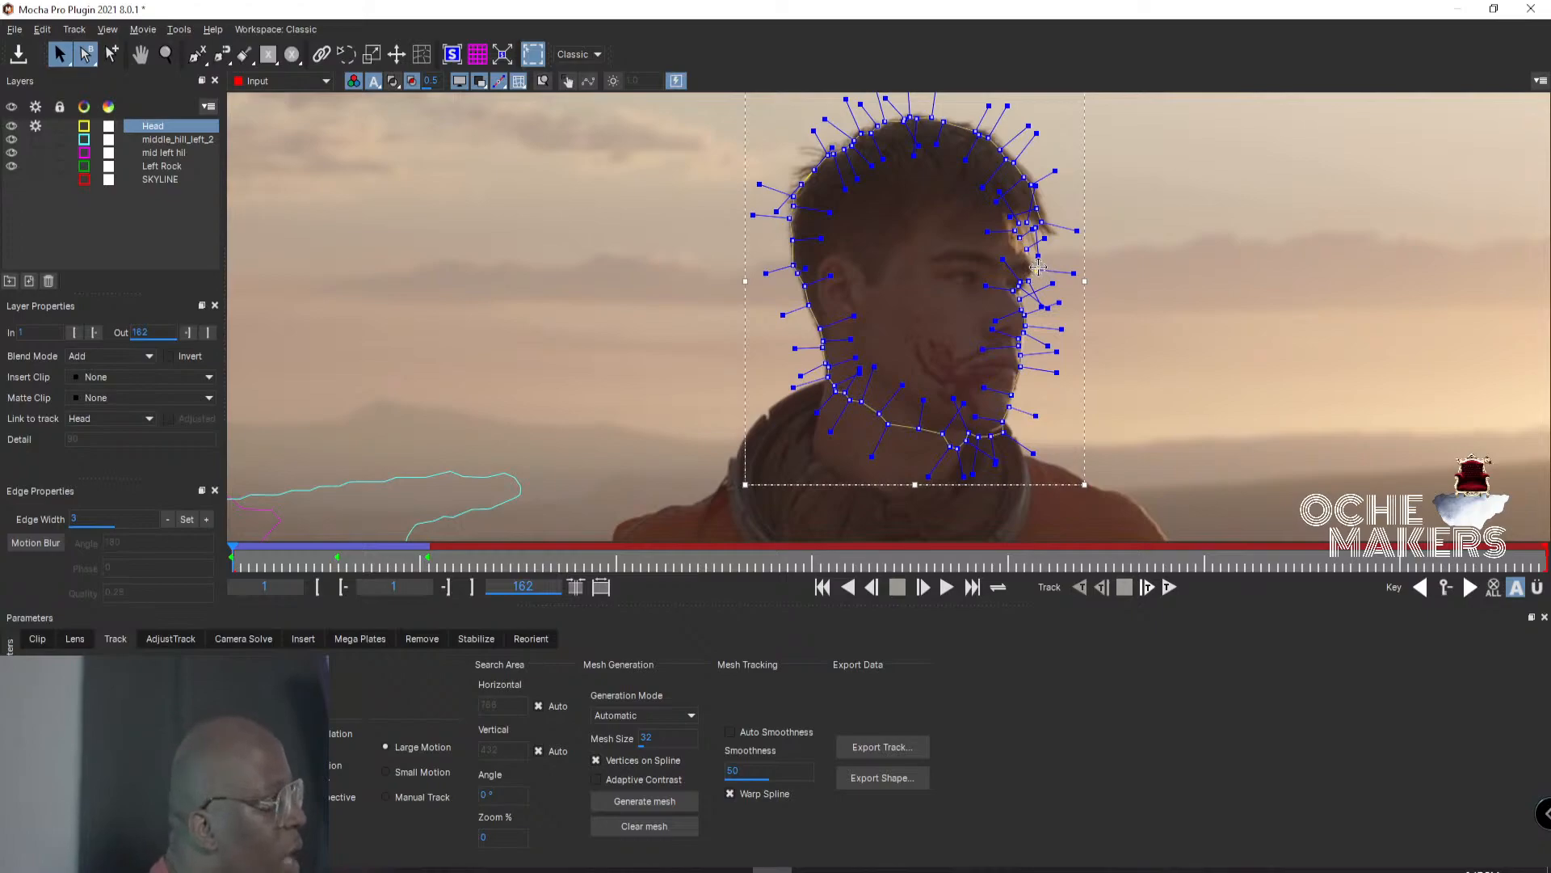
drag(1036, 269, 1037, 267)
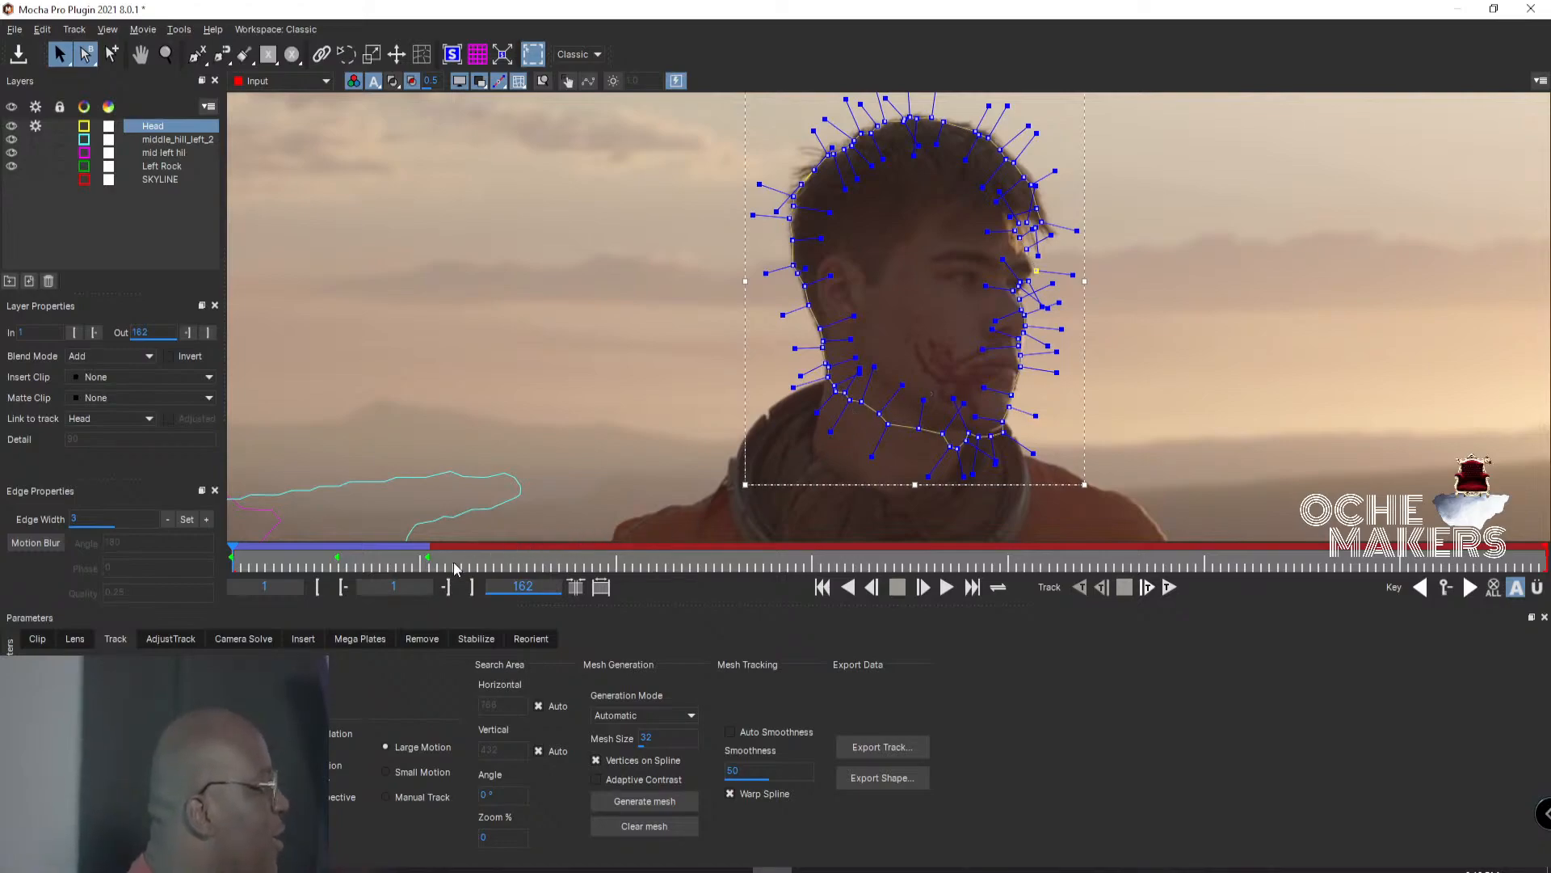
Step through the keyframes back to frame 25 and track the Head layer forward to frame 57.
click(1468, 590)
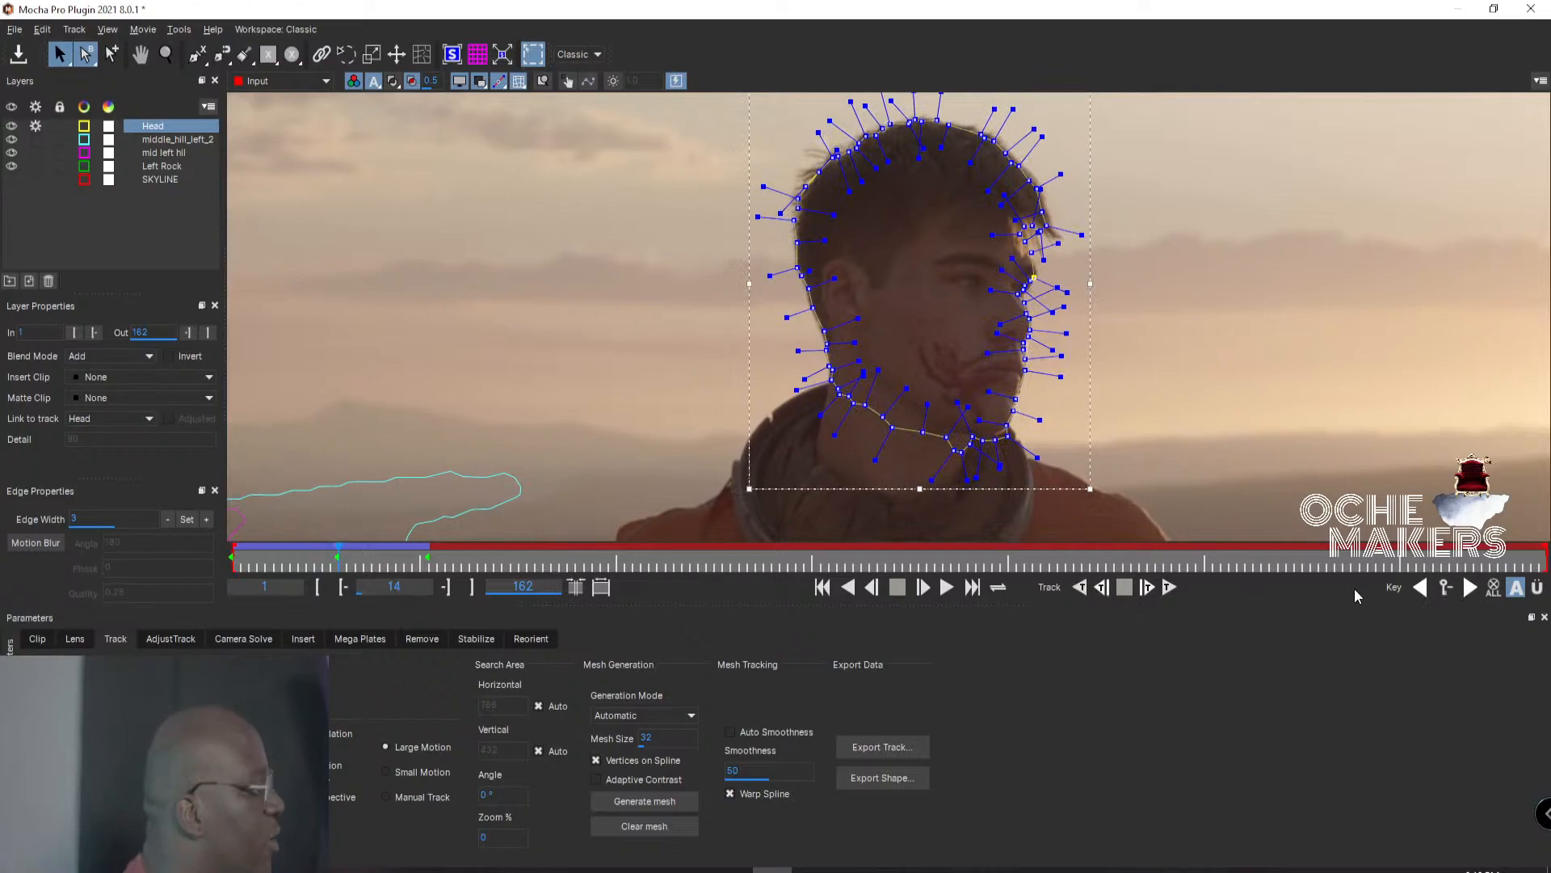
click(1480, 585)
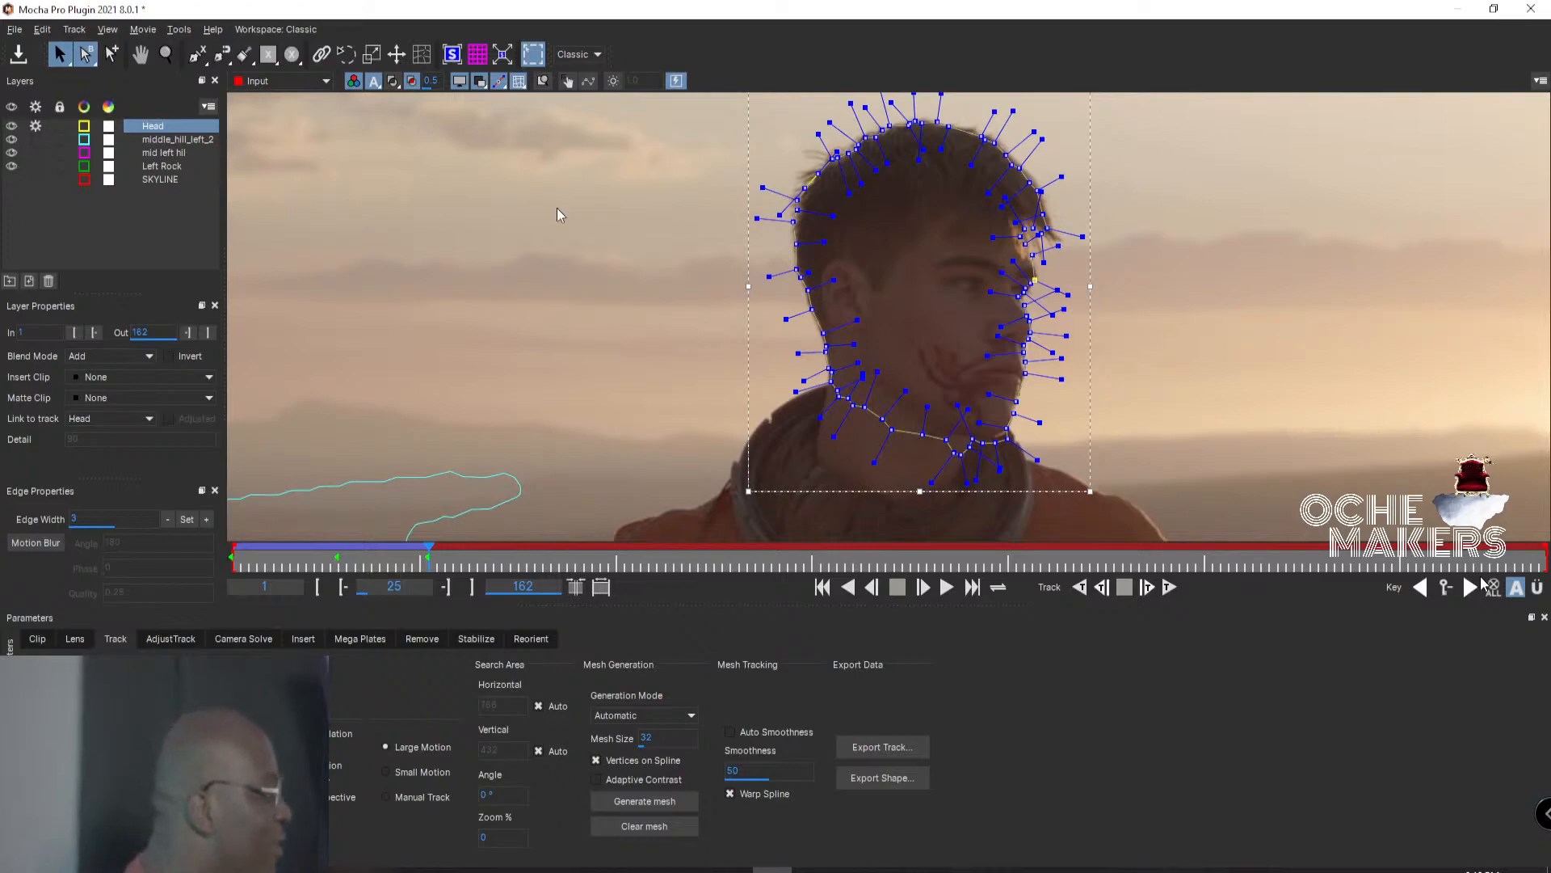
click(1170, 583)
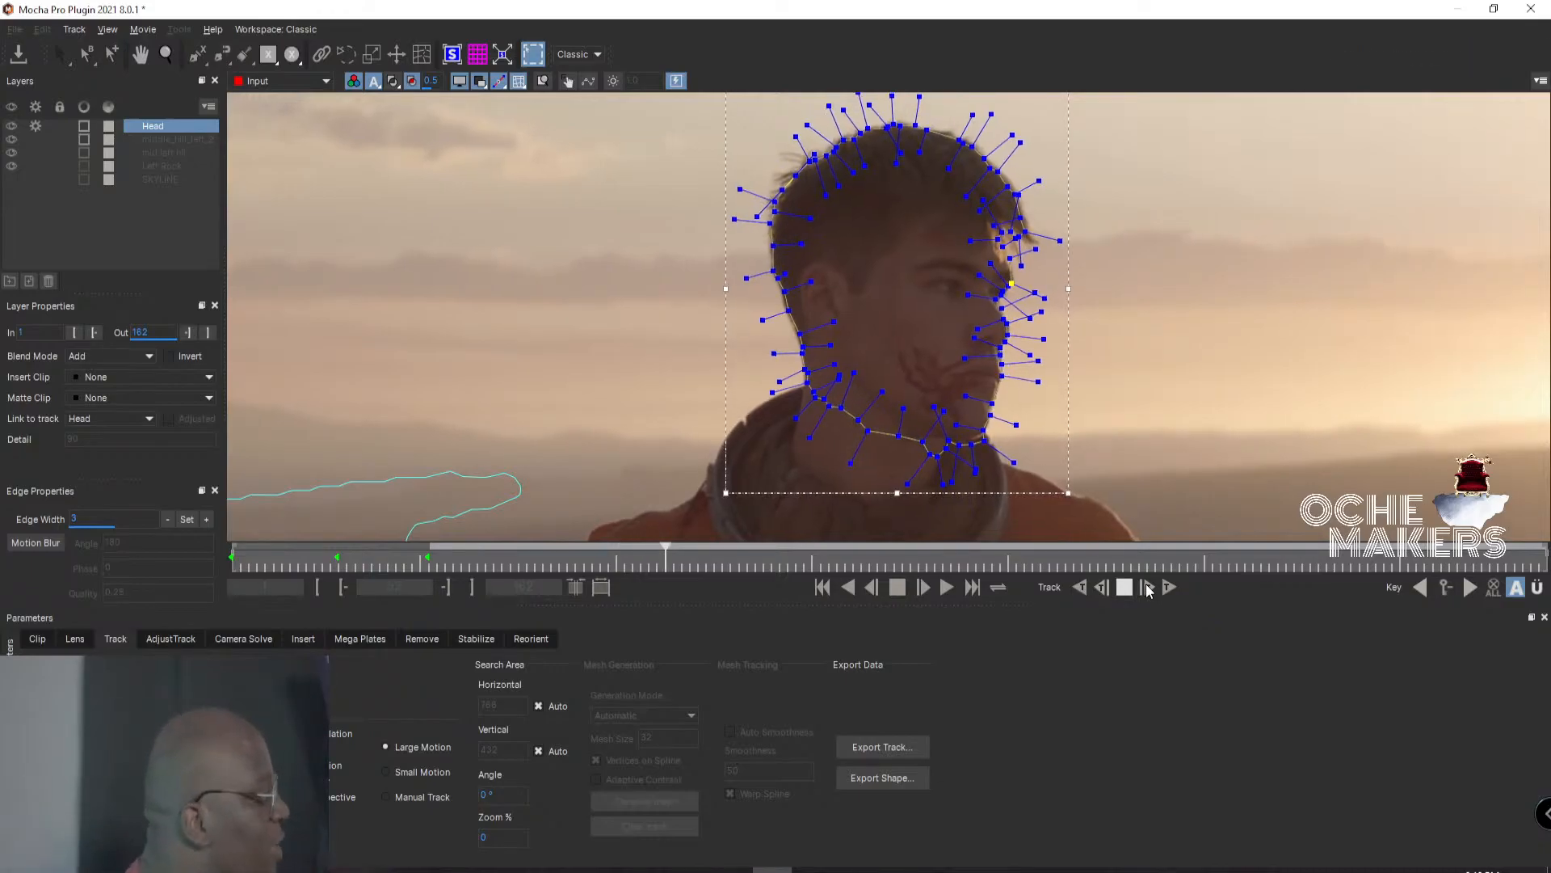
click(1124, 587)
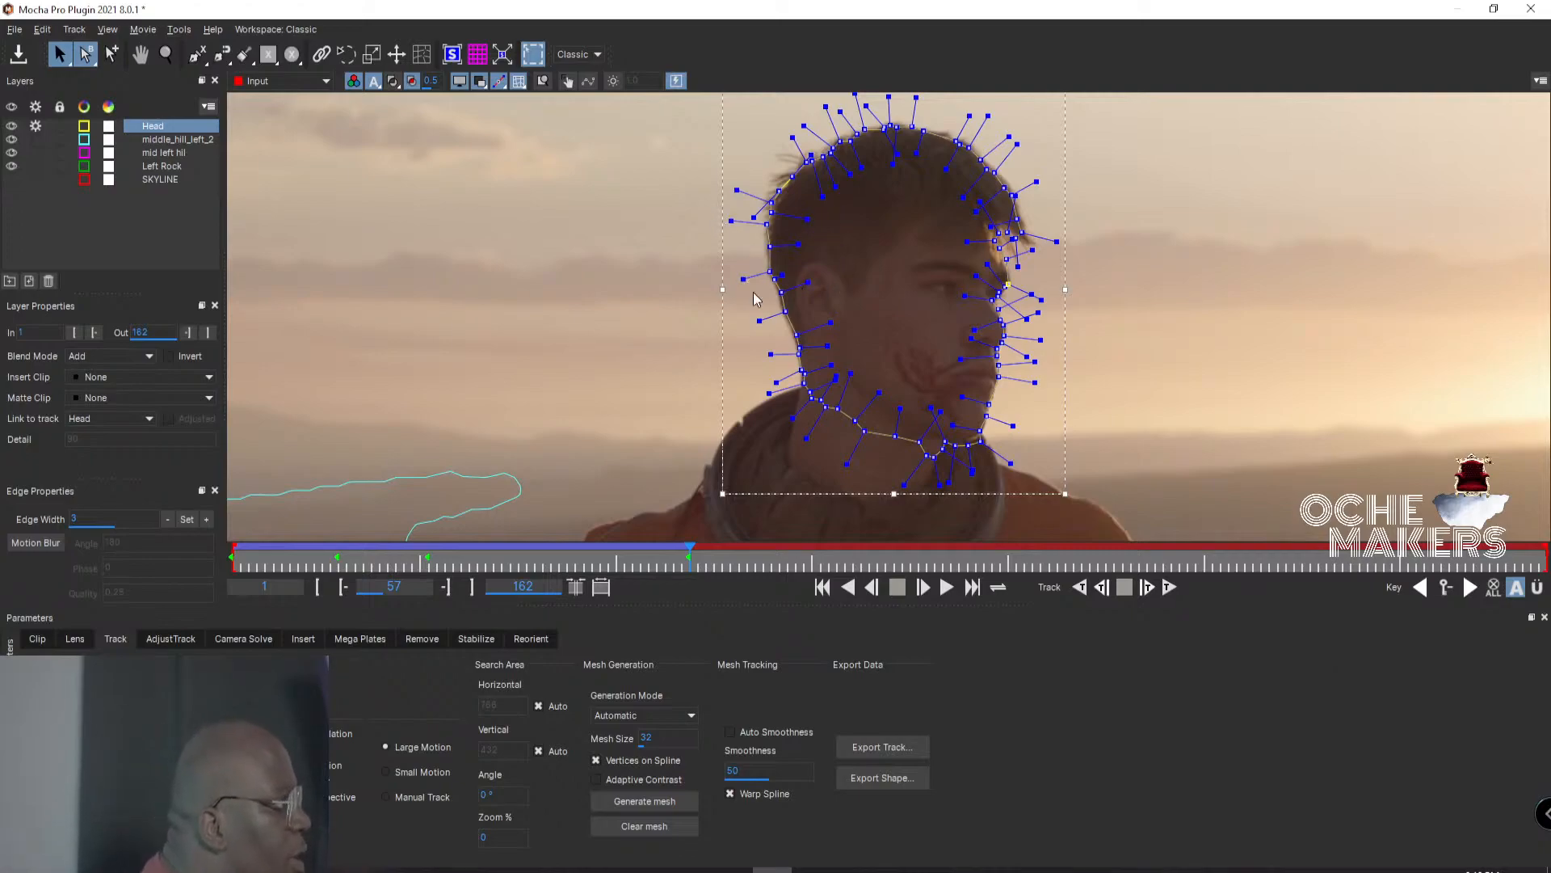
Widen the Head outline slightly along the back of the head at frame 57 and compare it with frame 52.
drag(726, 290, 726, 289)
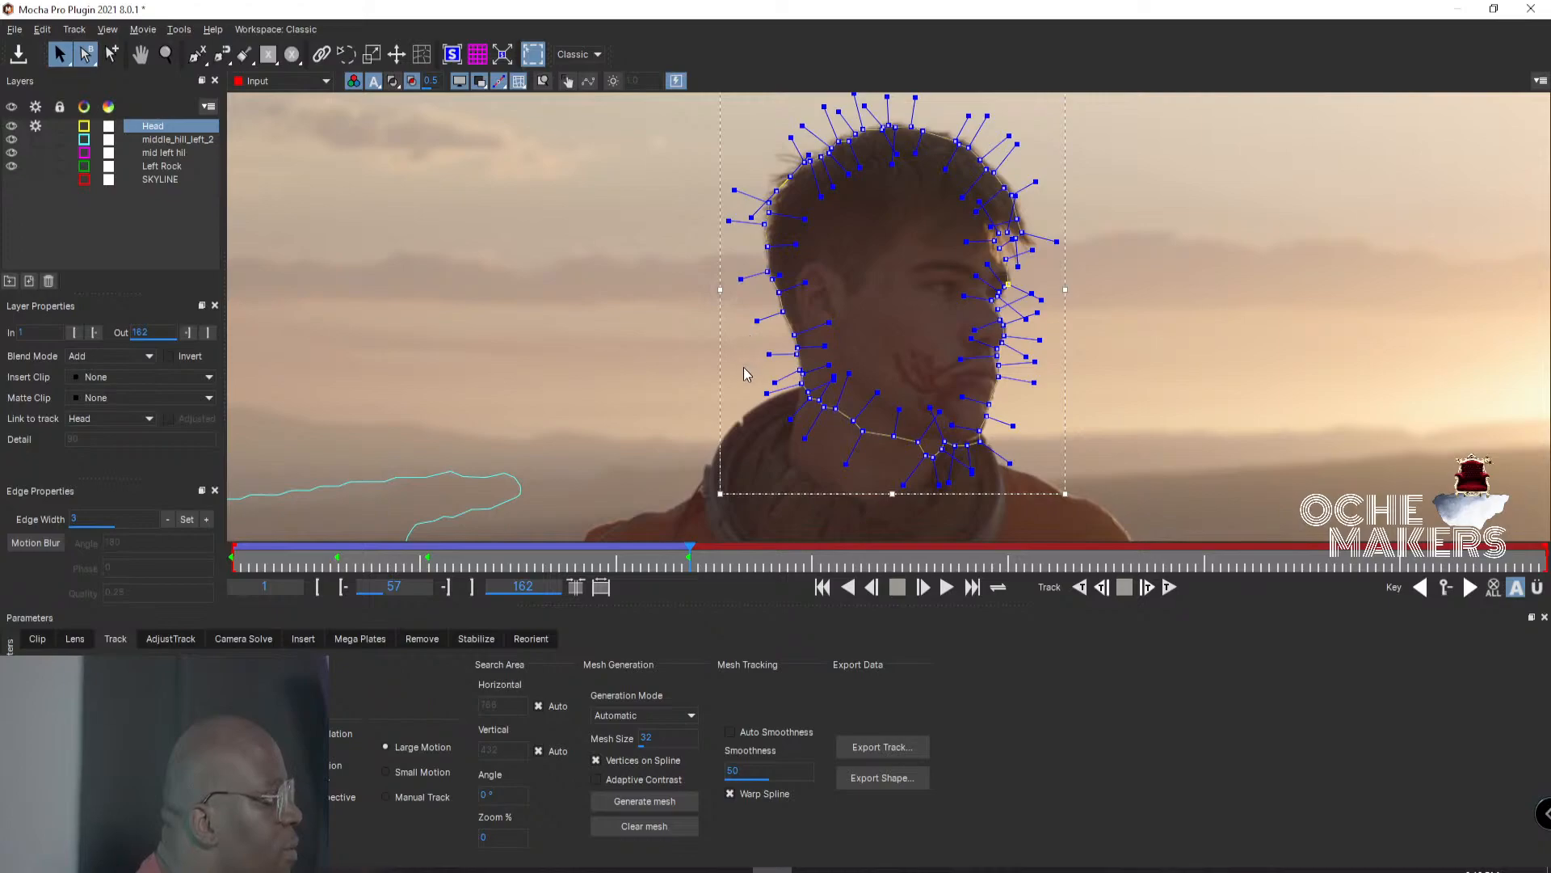
click(643, 554)
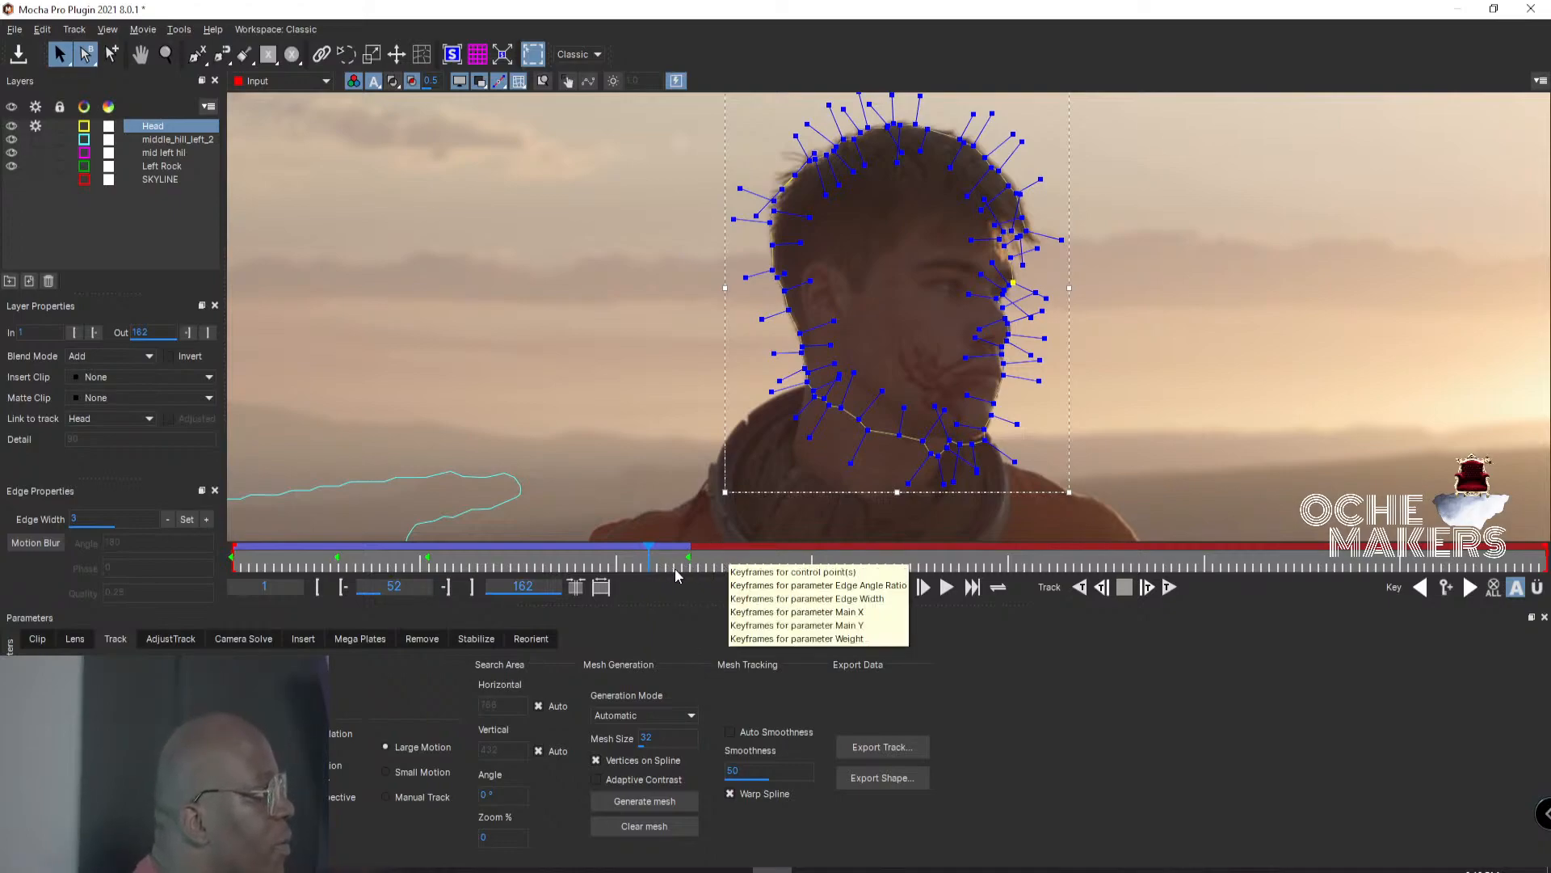
click(1471, 586)
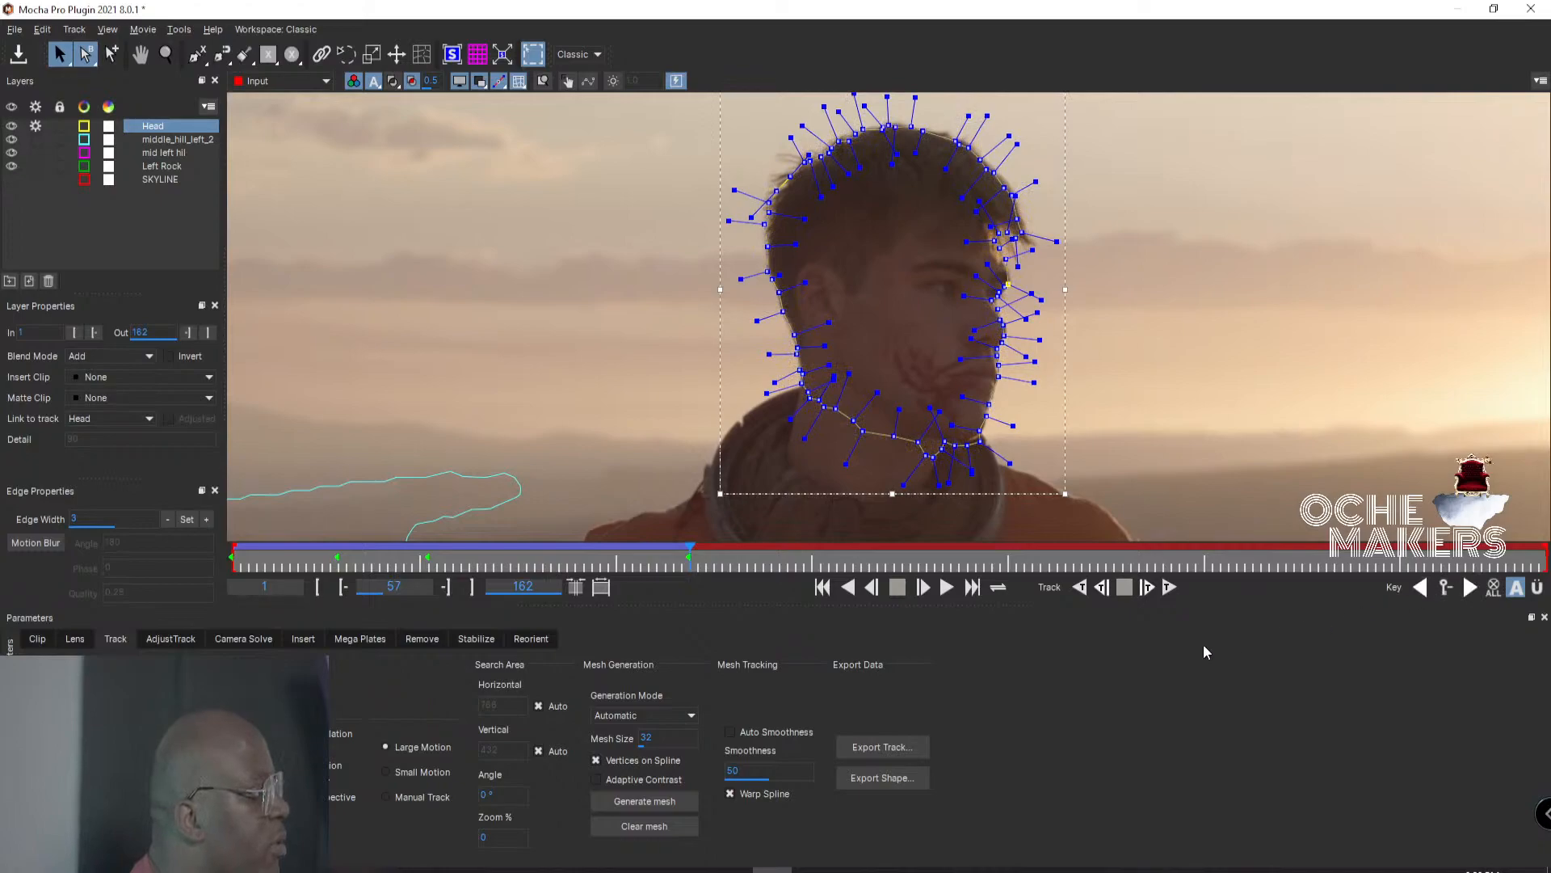
Track the Head layer forward to frame 93 and adjust the spline points around the nose to fit the profile.
click(1168, 588)
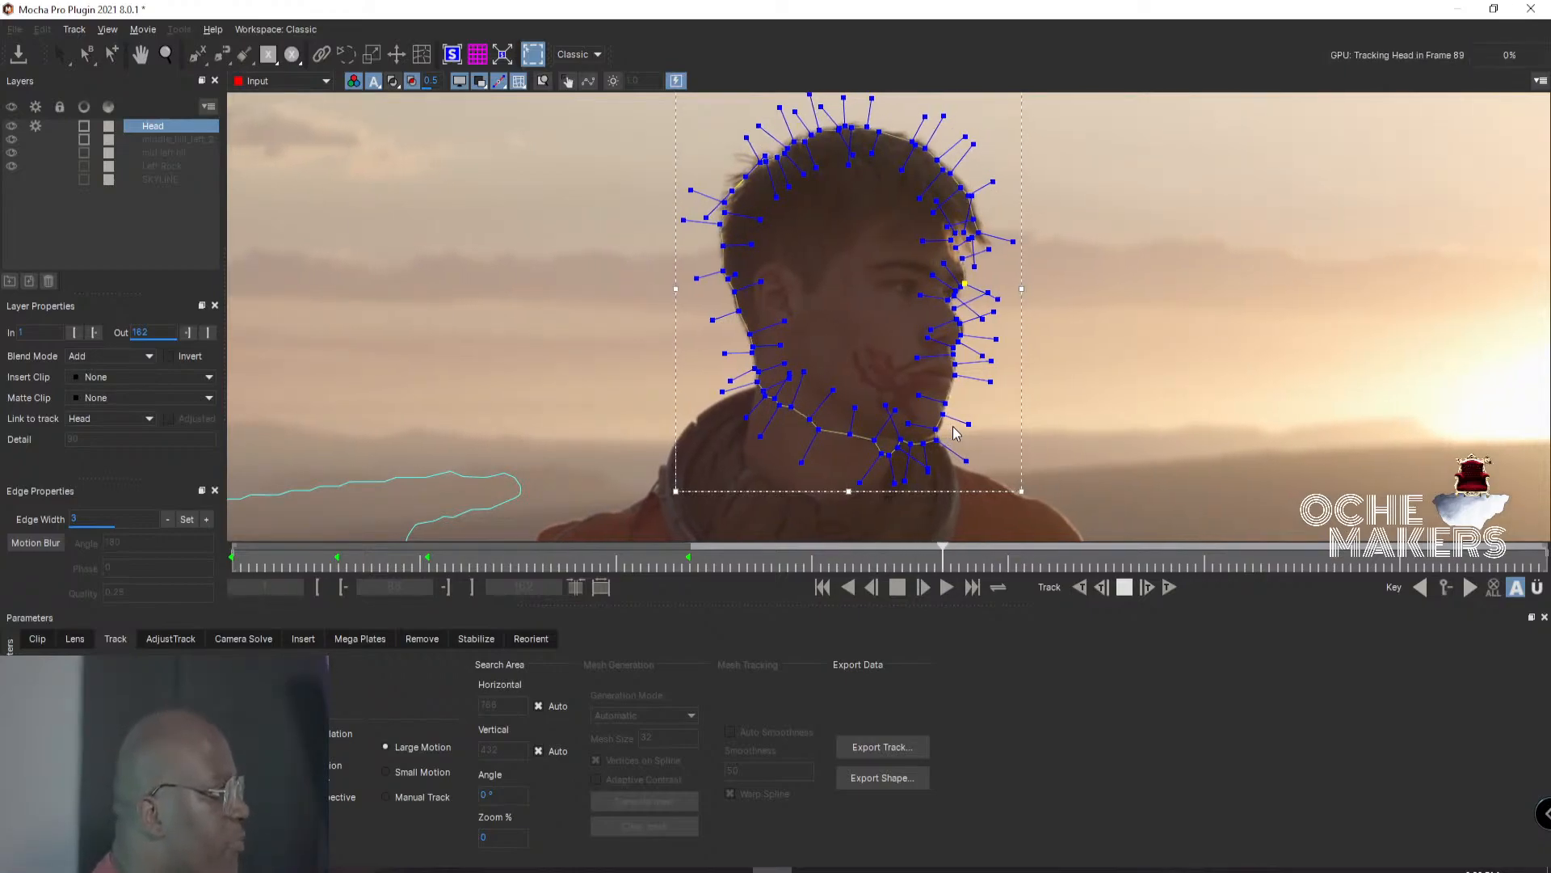
click(1124, 587)
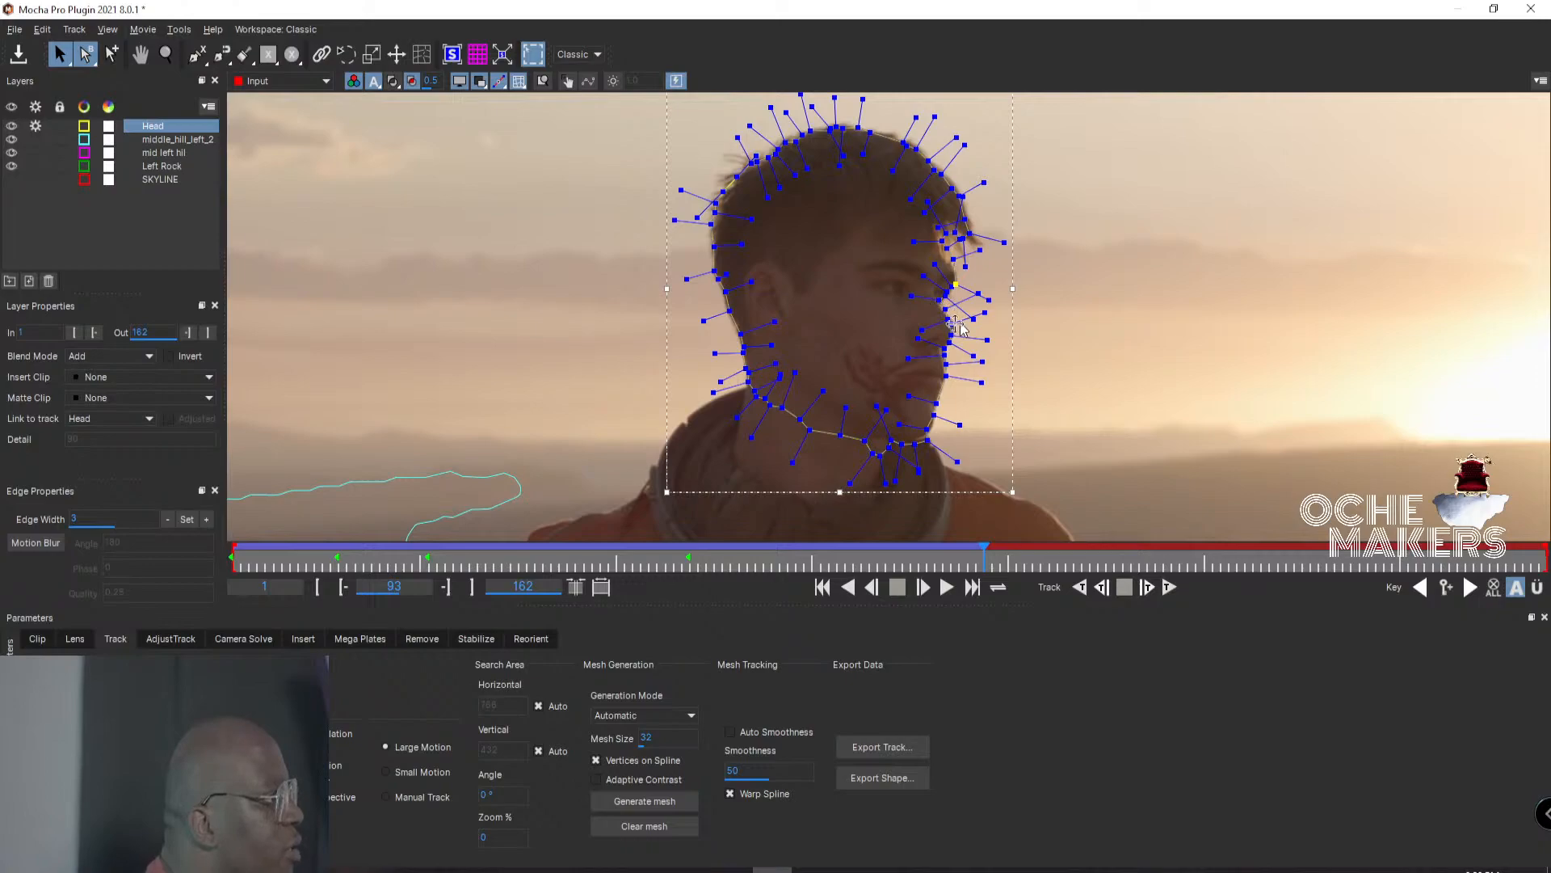
drag(949, 323, 953, 323)
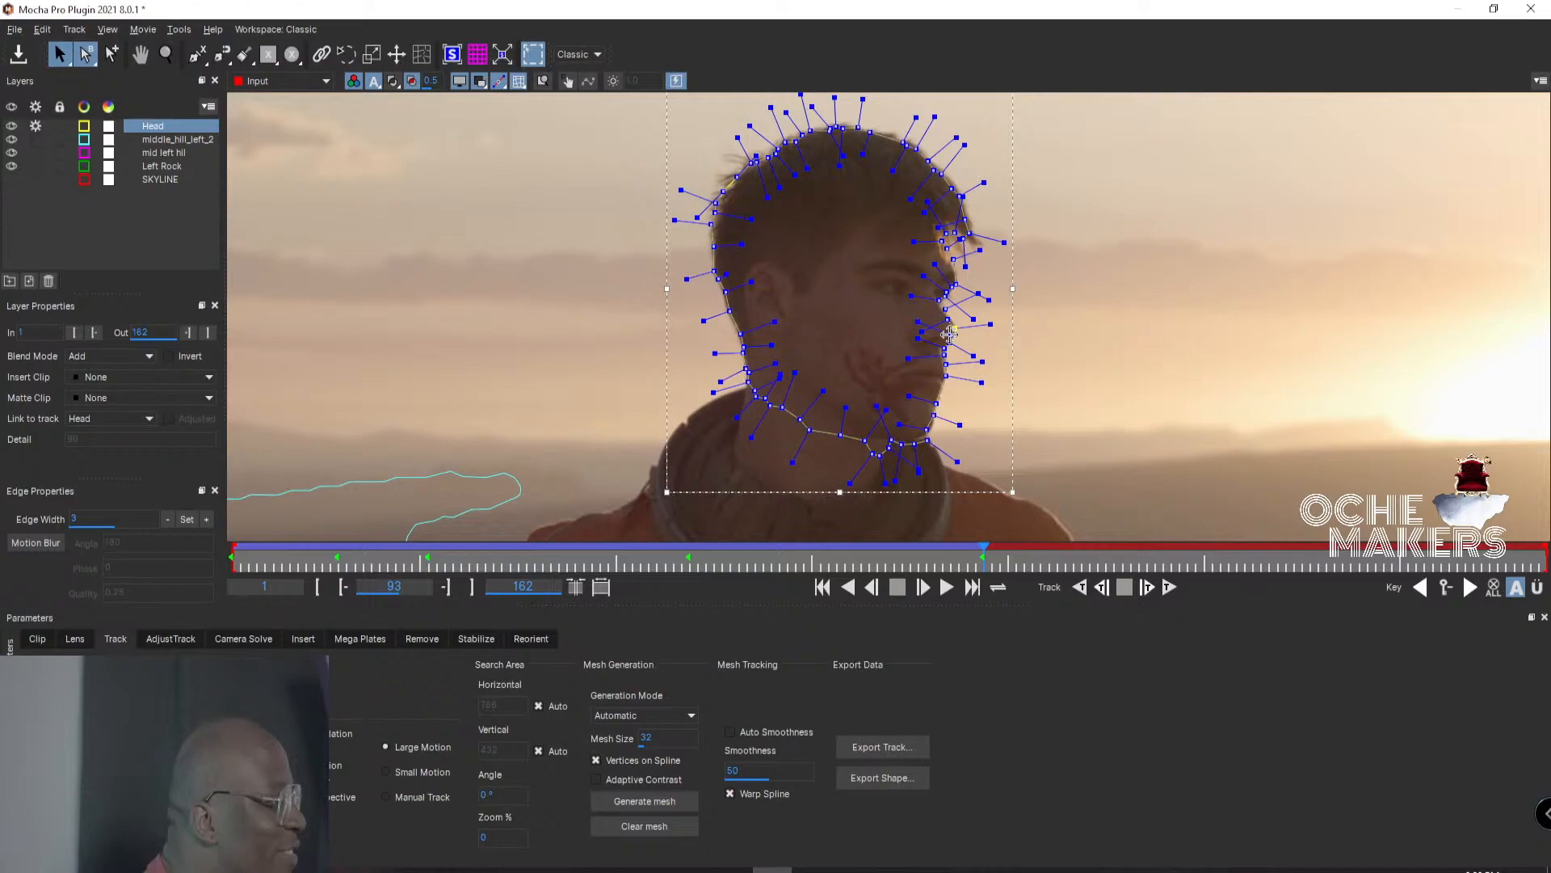
drag(950, 334, 950, 336)
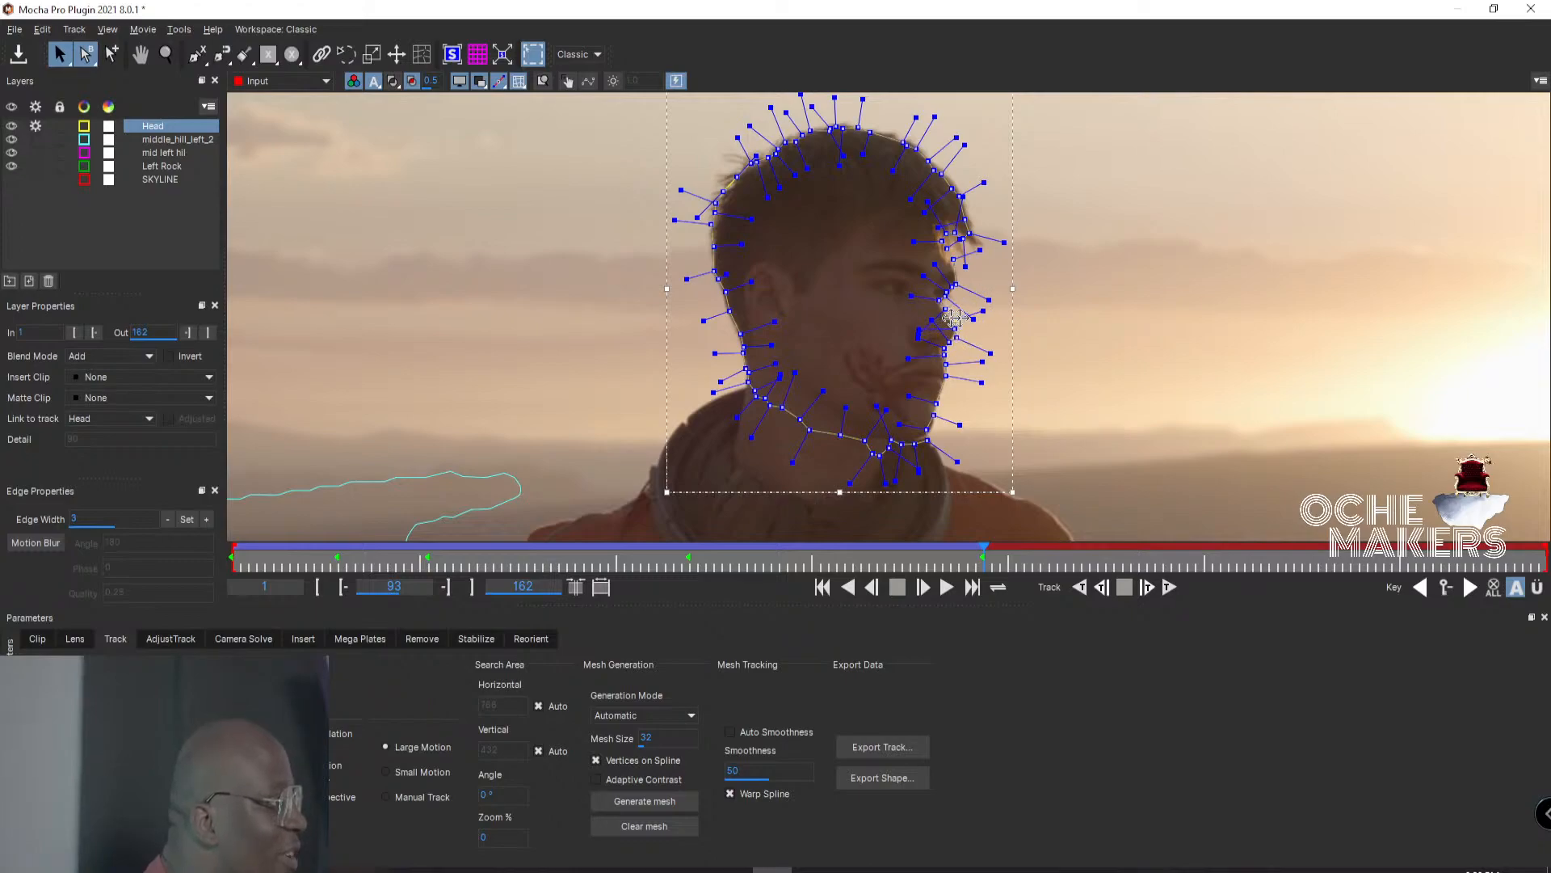
Refine the Head spline point at the nose at frame 93 and the one below the brow at frame 76.
drag(950, 320, 952, 320)
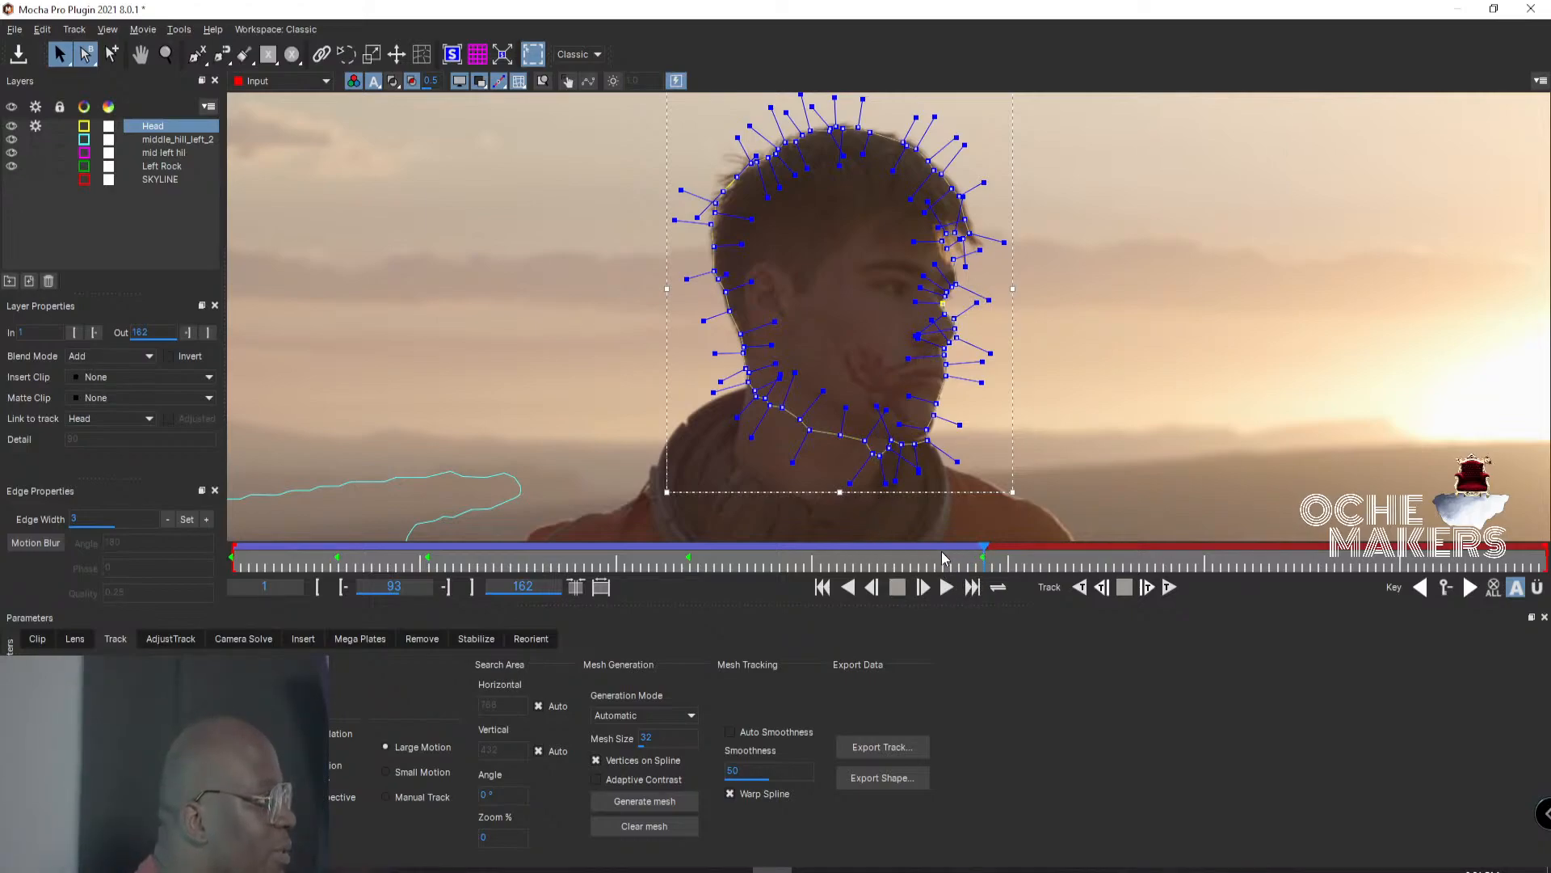
drag(981, 555, 845, 549)
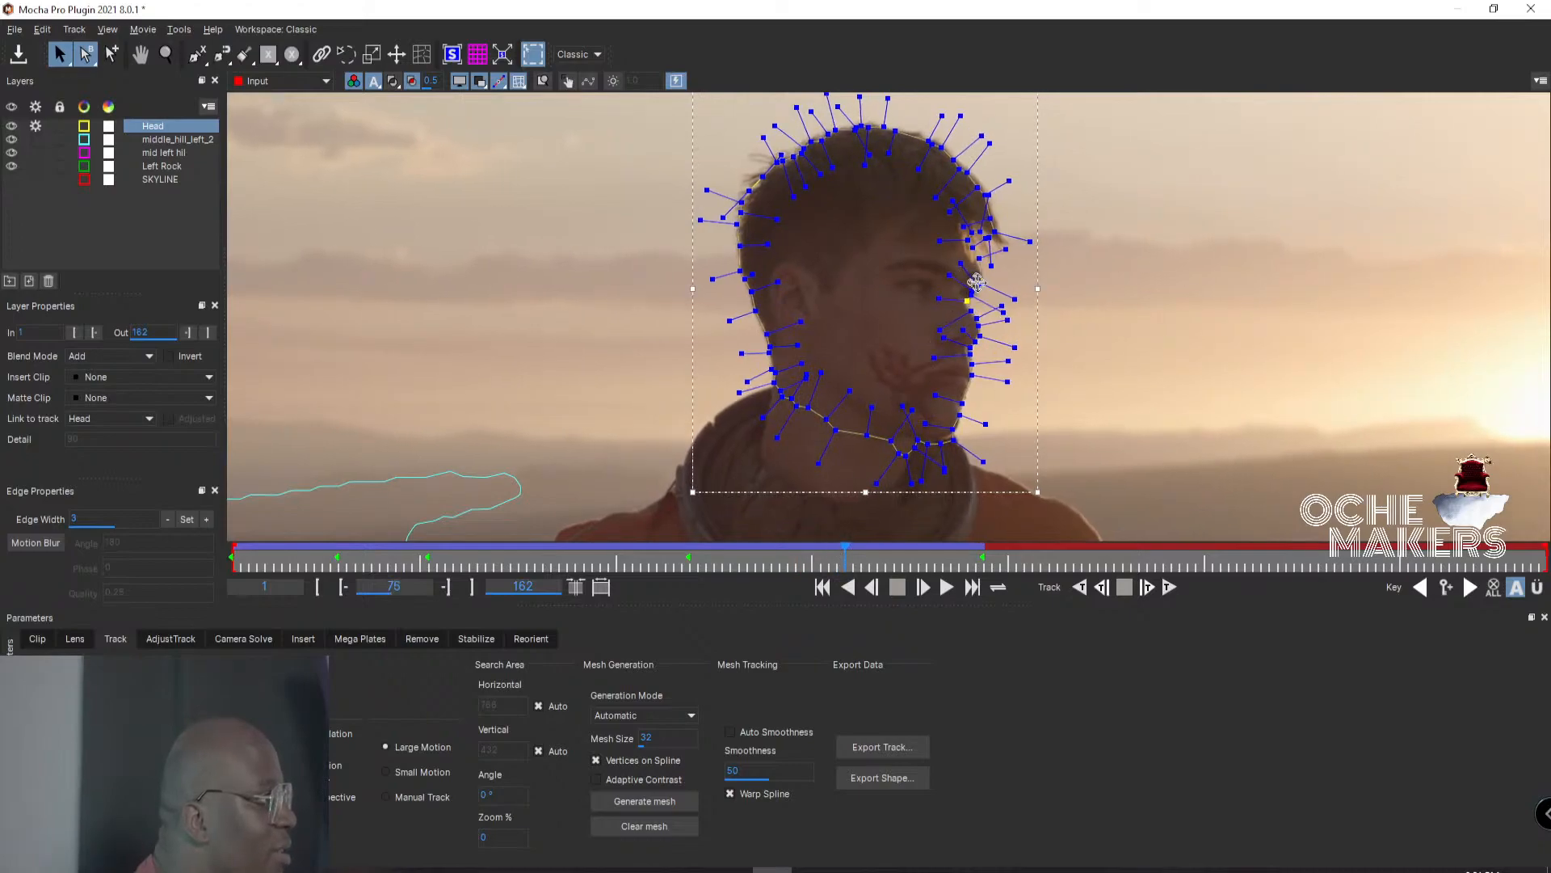
key(Right)
drag(979, 280, 983, 280)
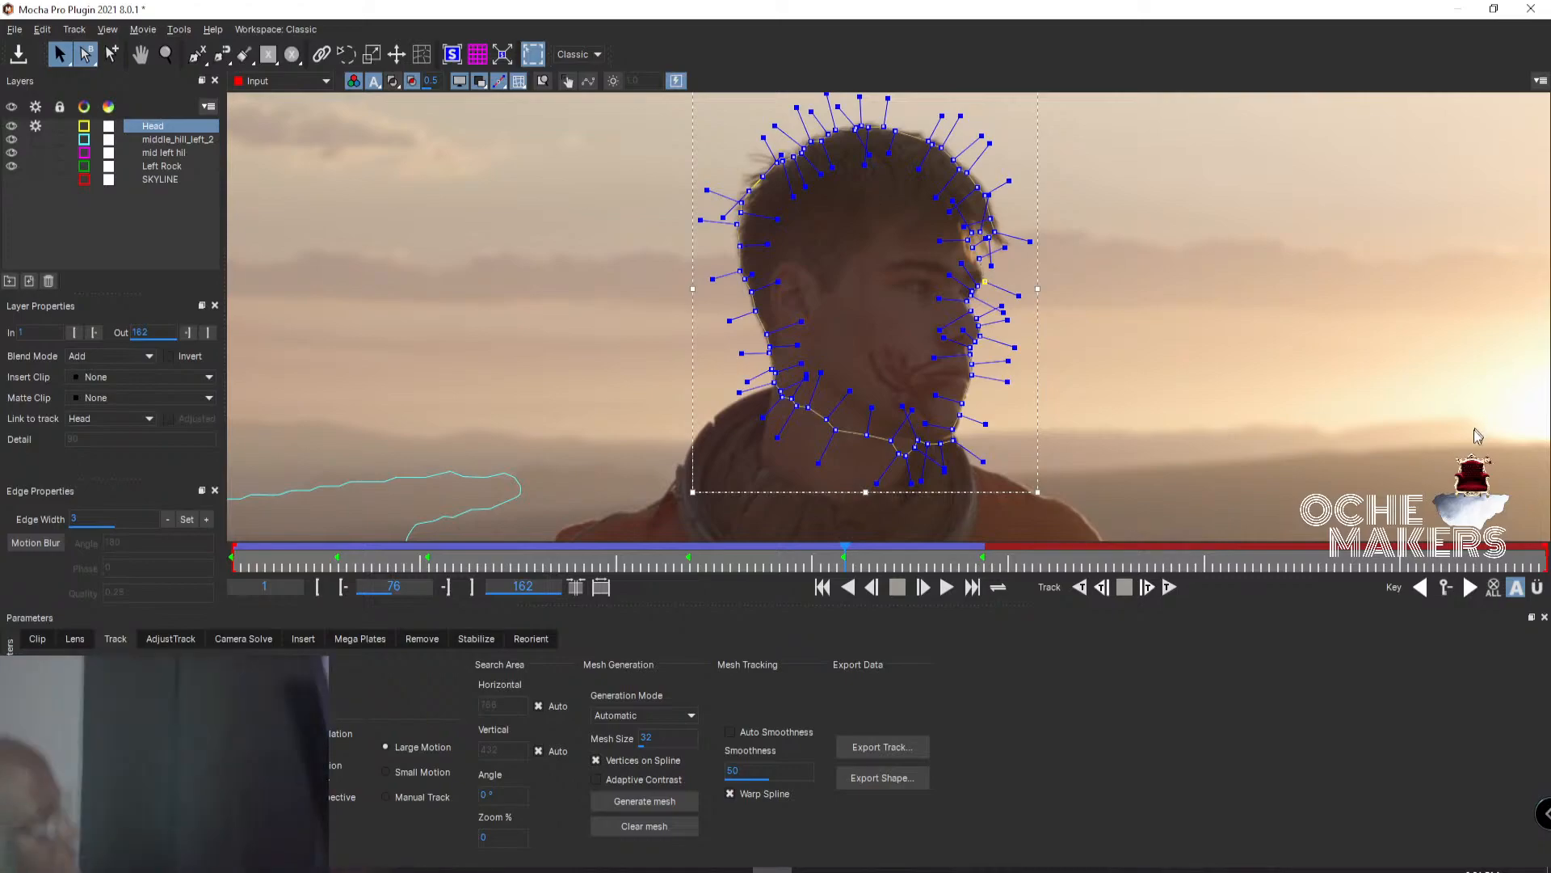
Track the Head layer forward to frame 108 and move the chin's spline point to fit the jaw.
click(1168, 590)
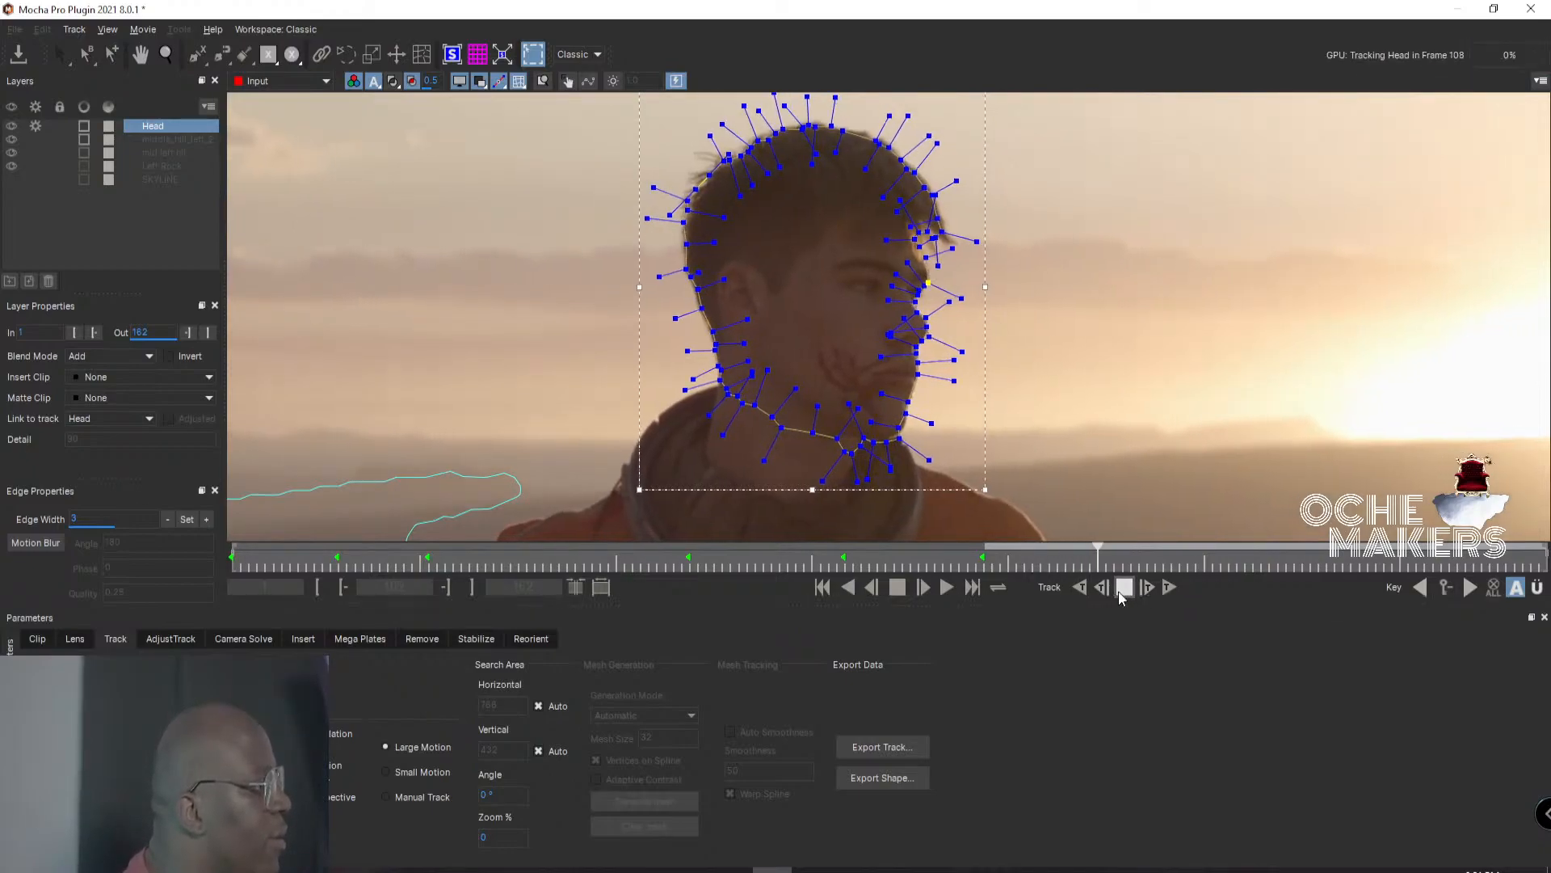
click(1124, 587)
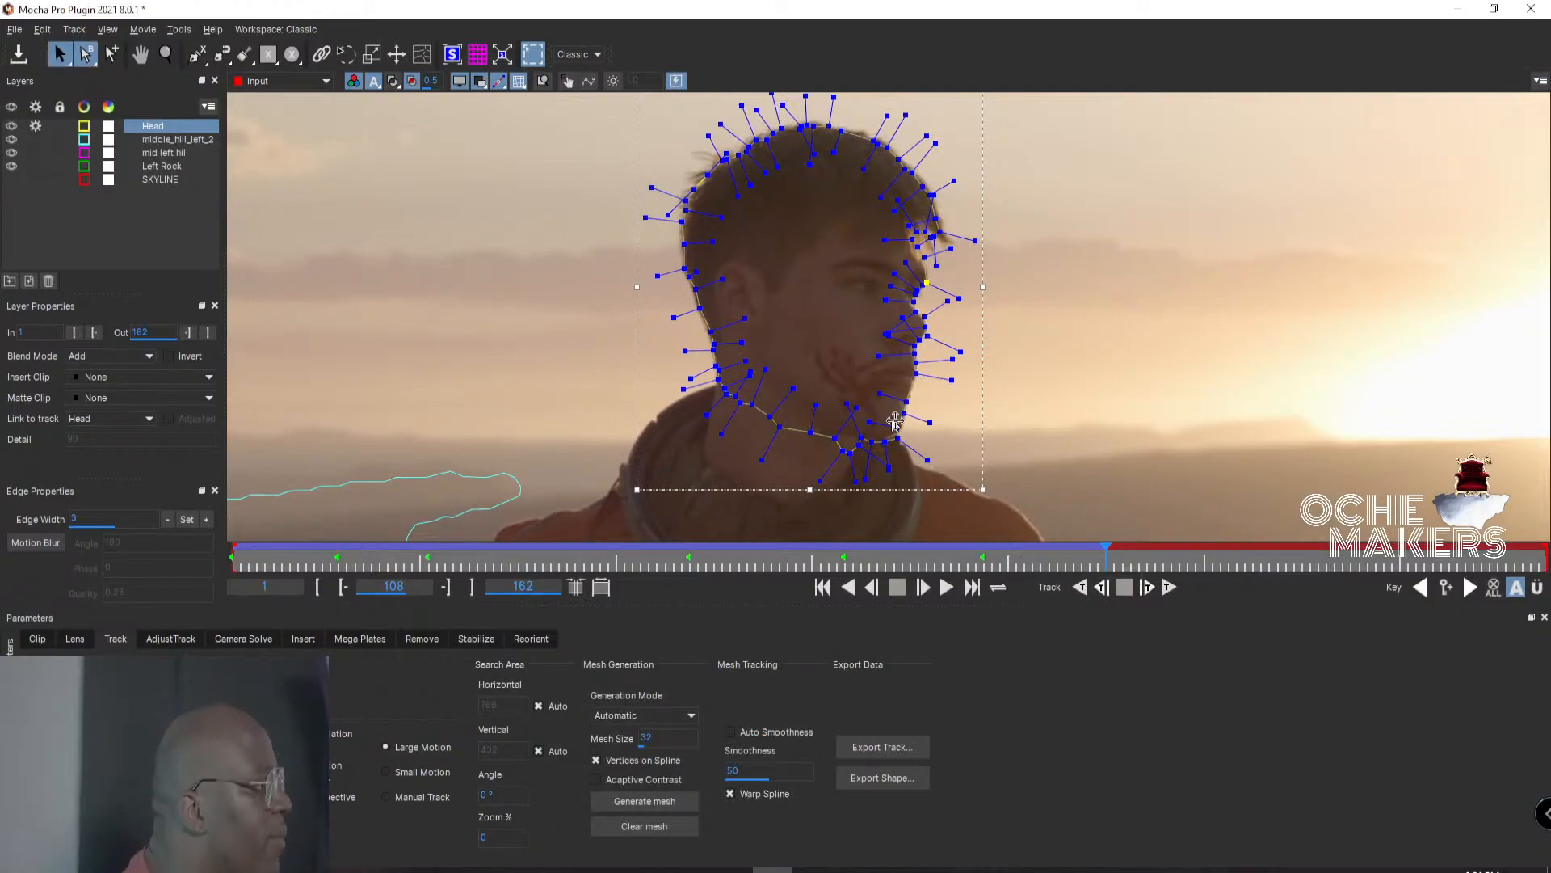
drag(897, 426, 896, 437)
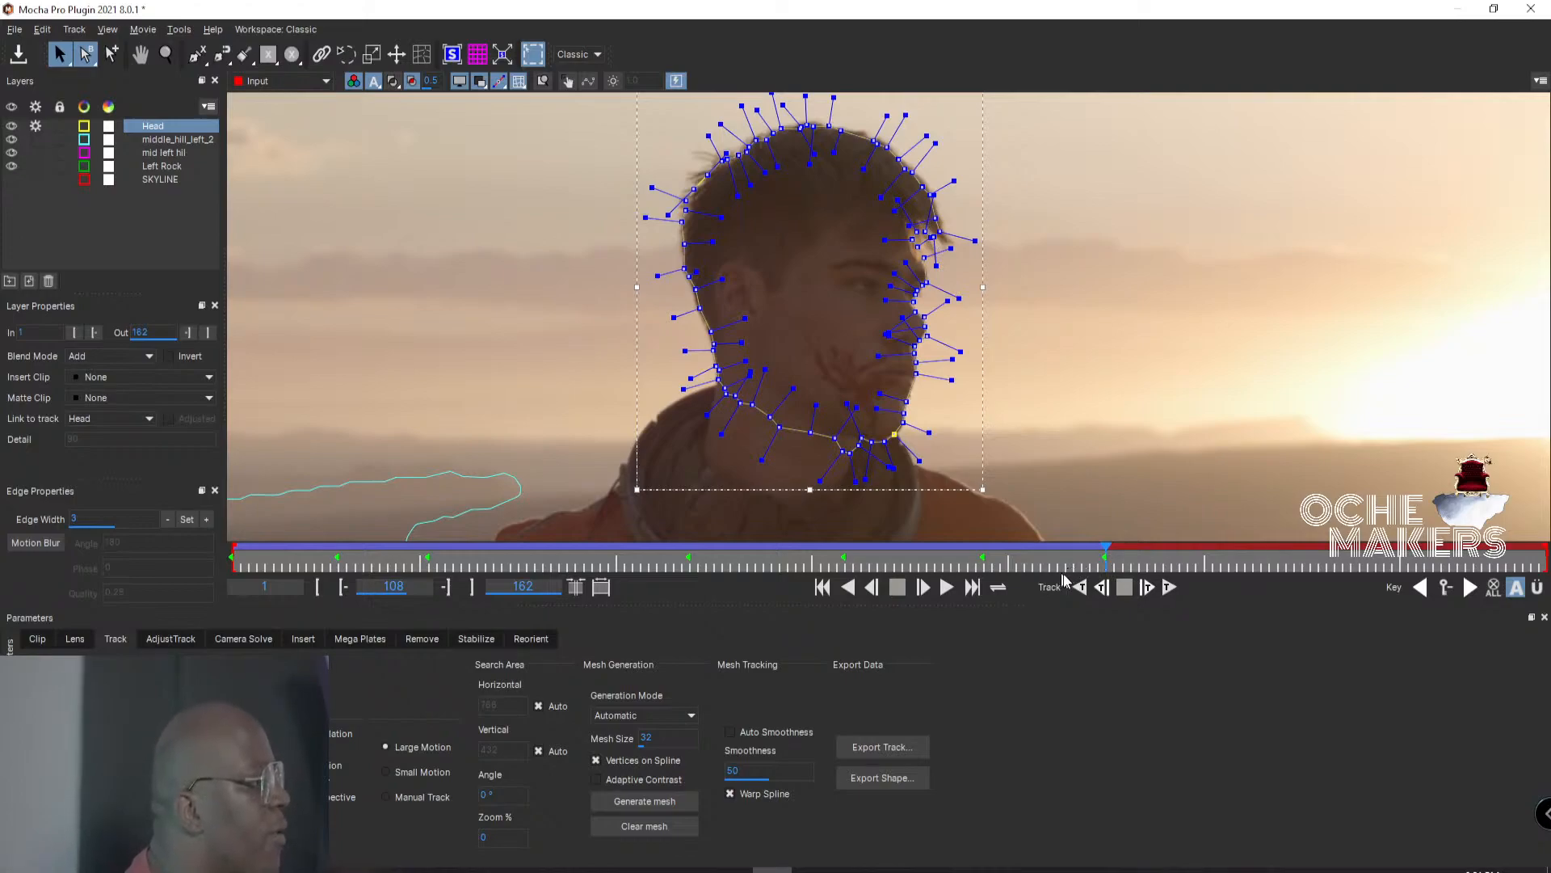
Move the Head layer's chin spline points outward to the jaw edge at keyframes 93 and 76.
drag(1076, 557, 980, 558)
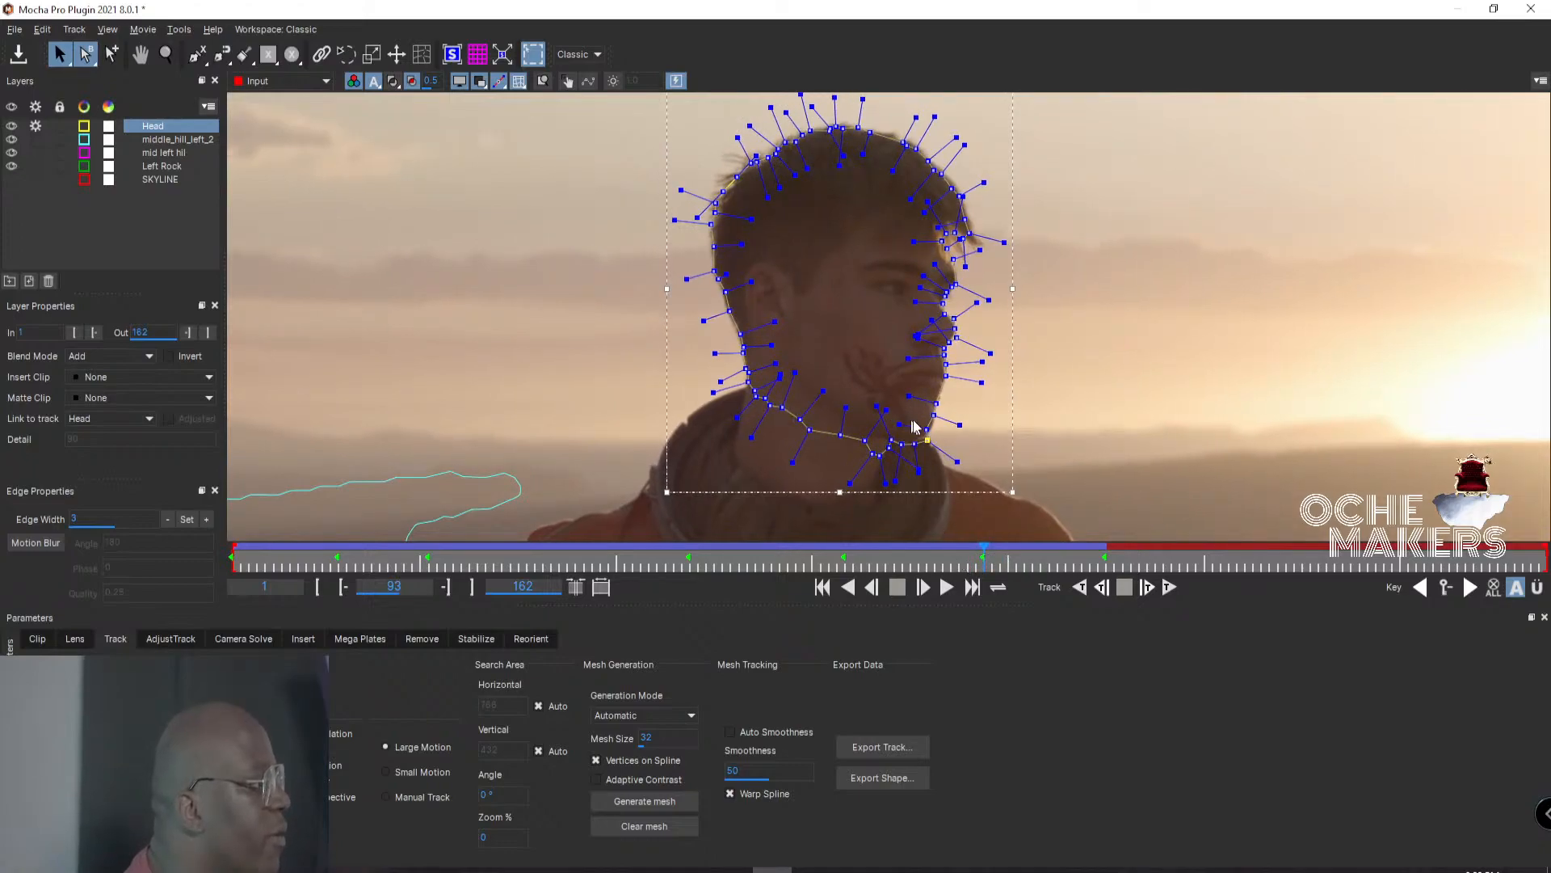
drag(922, 425, 935, 429)
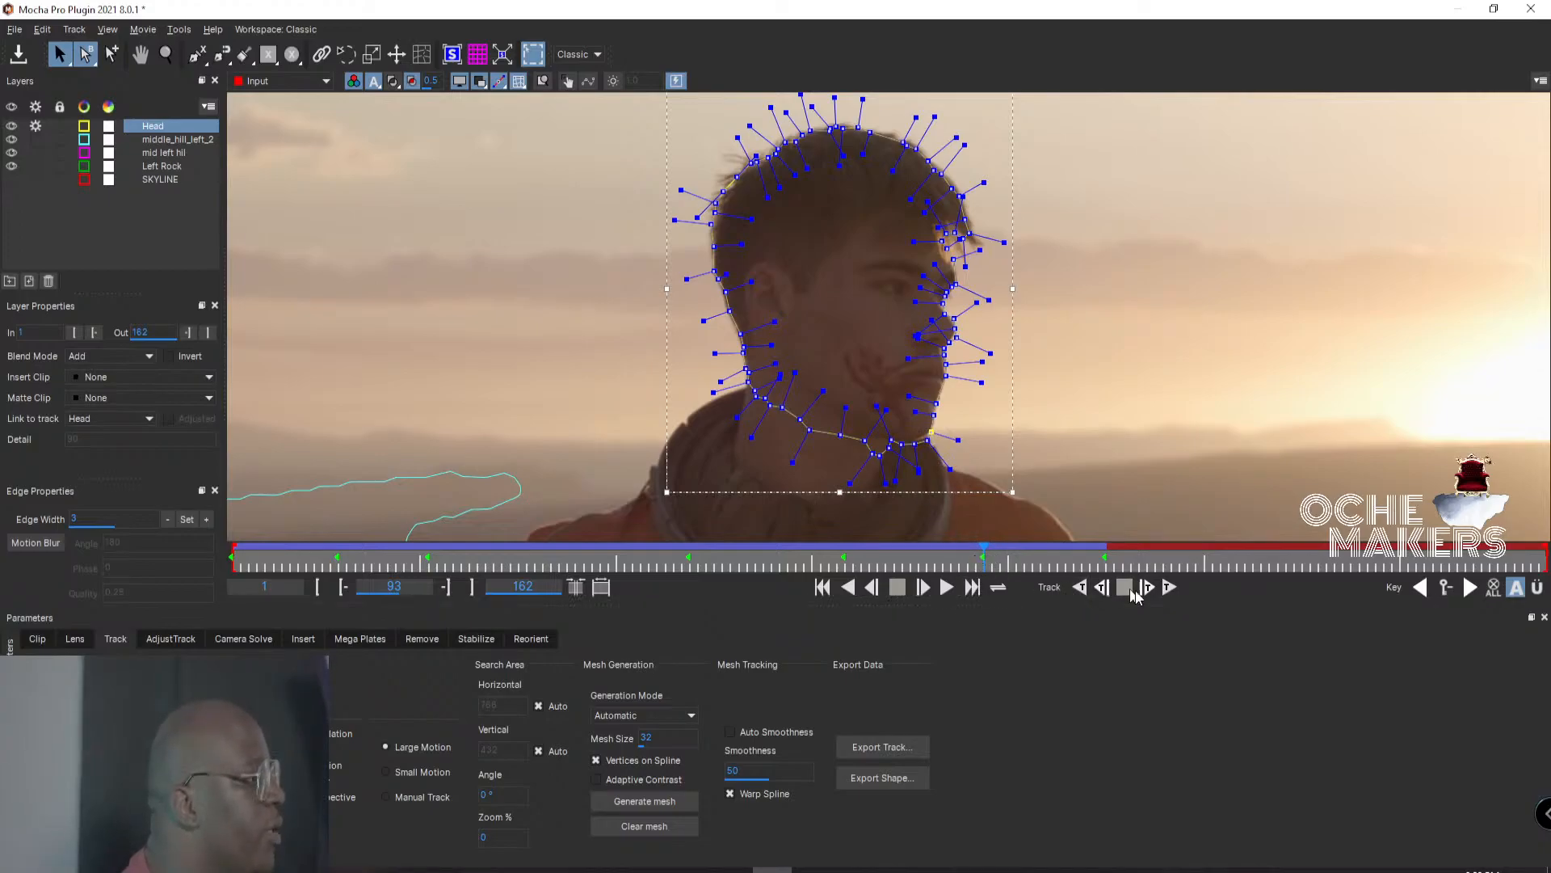
click(1420, 586)
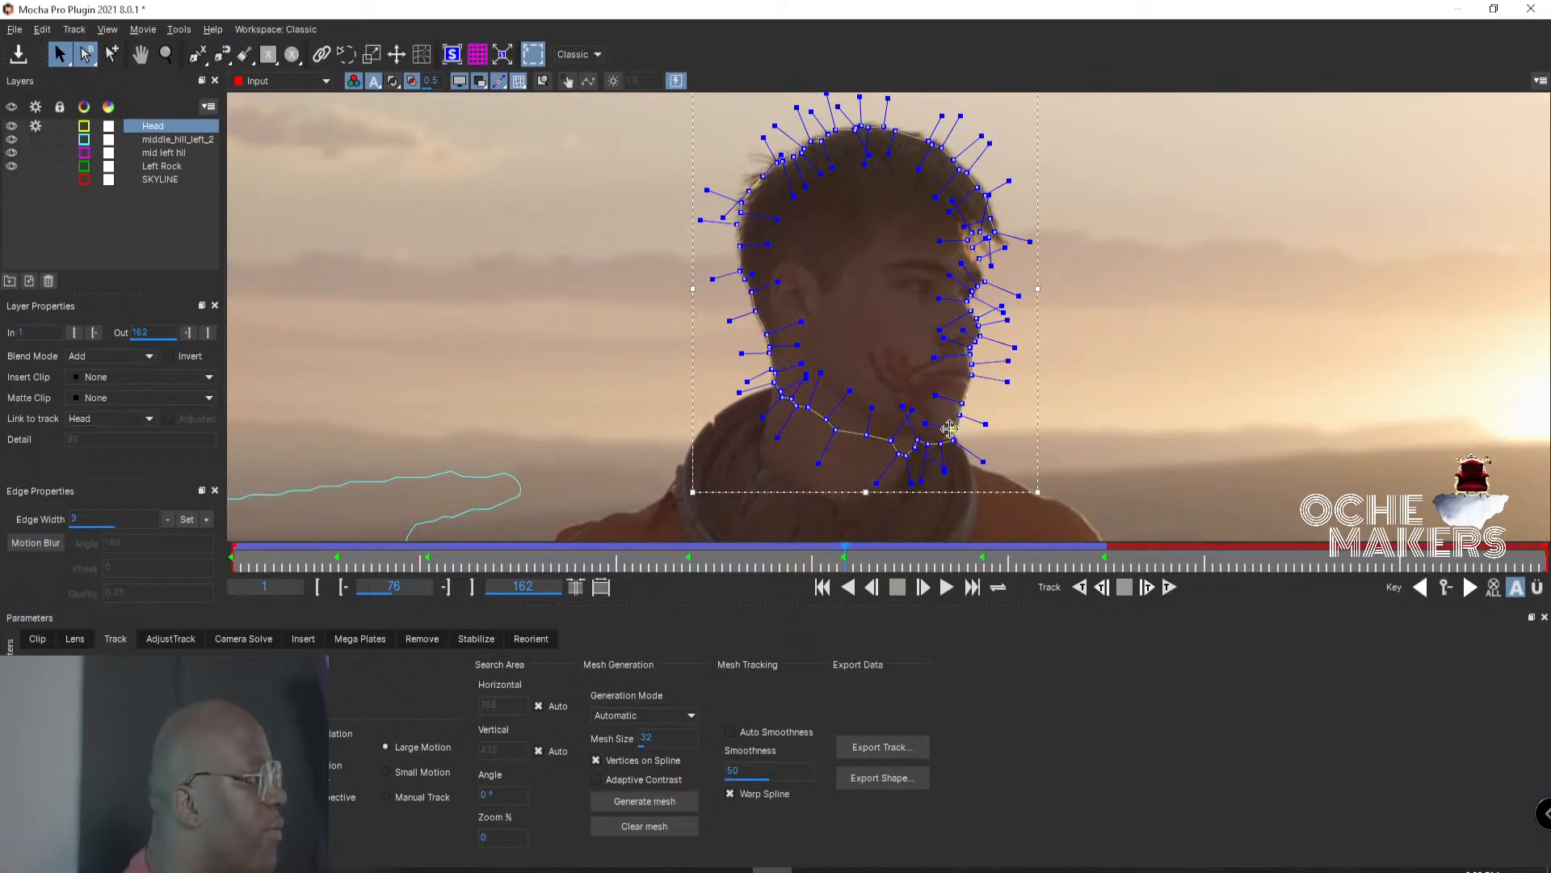
drag(950, 428, 955, 426)
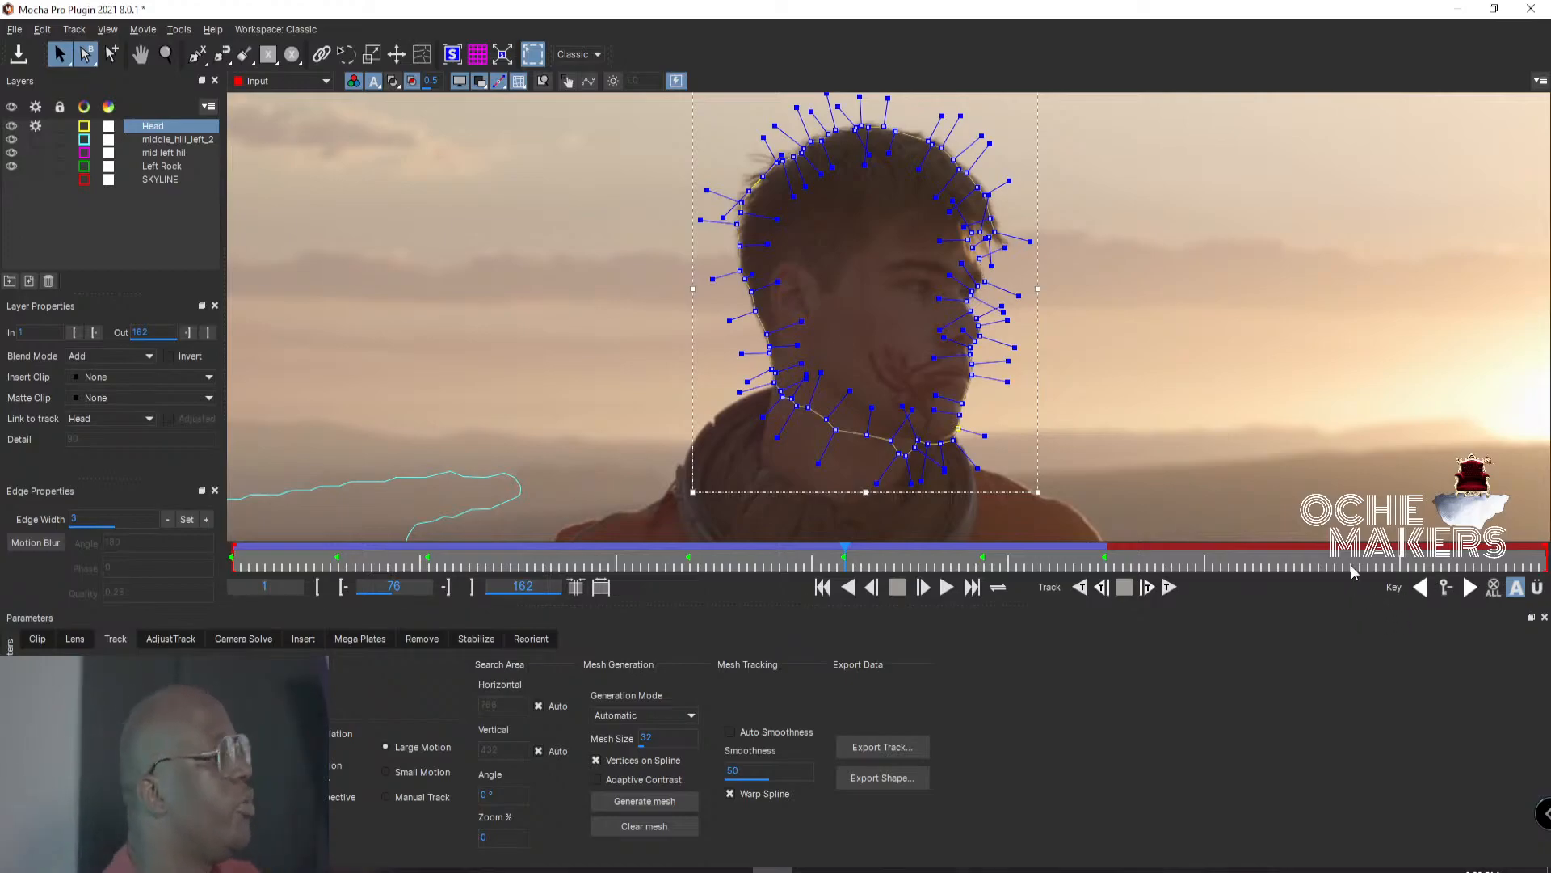
Go back through keyframe 57 to keyframe 25 and nudge the Head outline's chin point onto the jaw.
click(1424, 587)
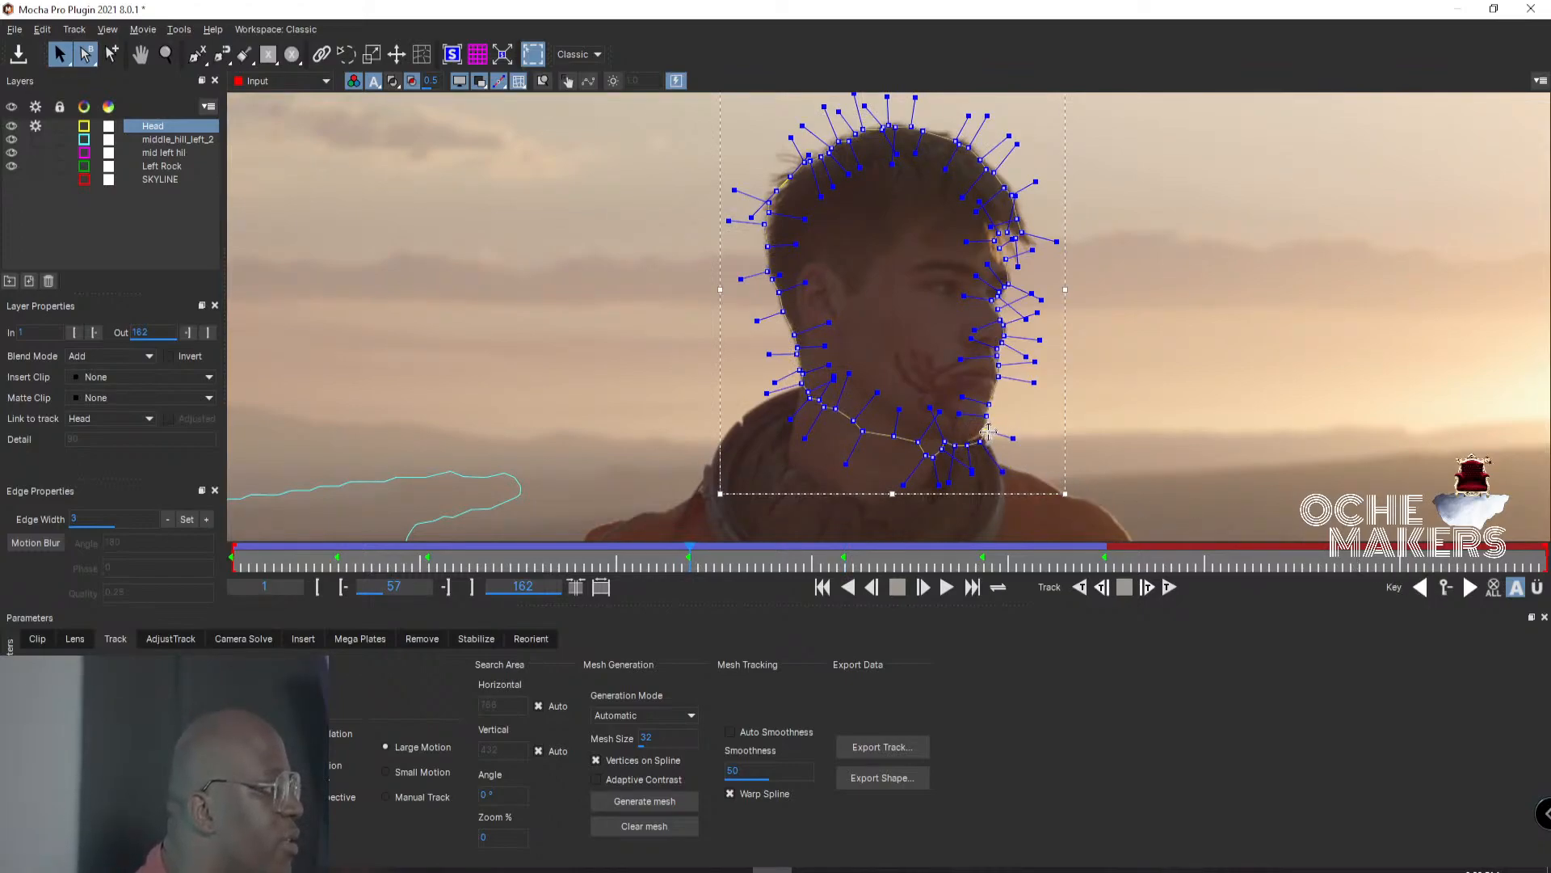
click(1418, 587)
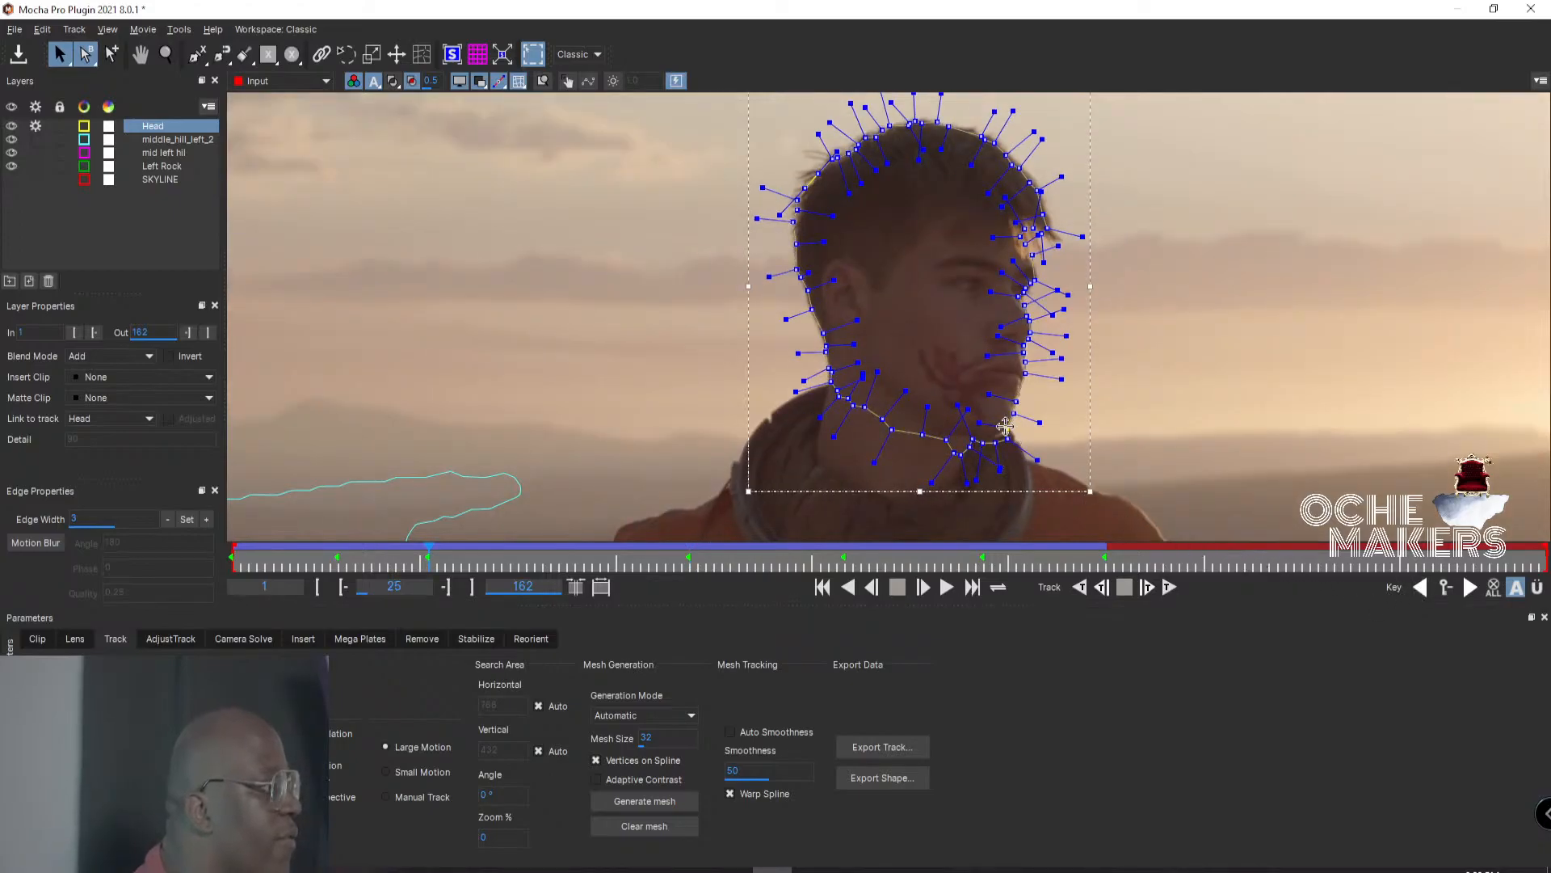
drag(1005, 426, 1005, 424)
Adjust the Head outline's chin points to follow the jaw at keyframes 14 and 1.
click(1419, 588)
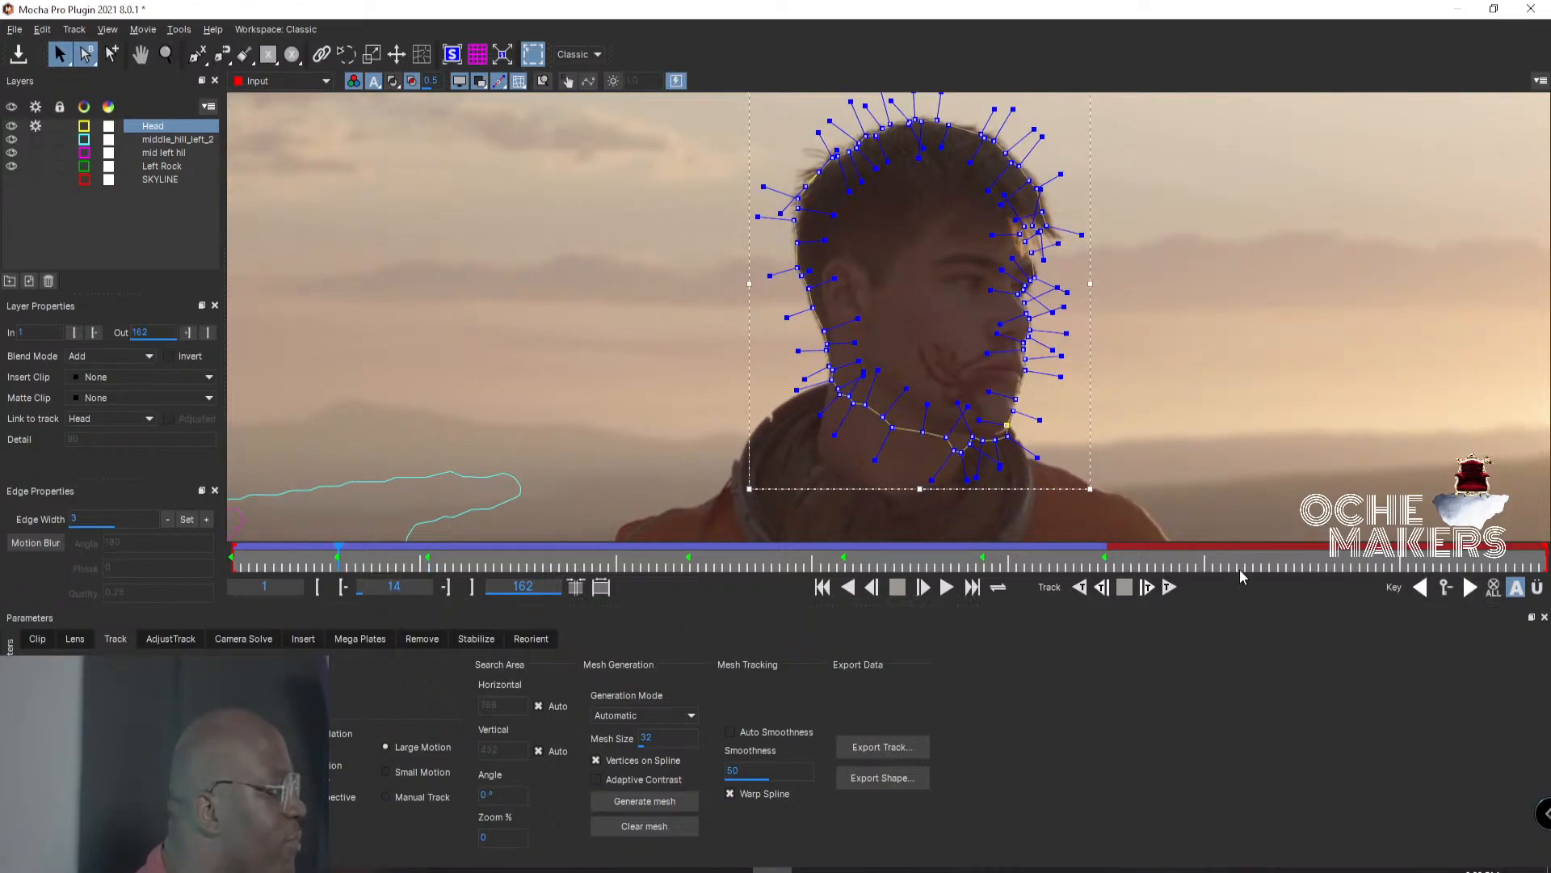
click(1015, 432)
click(1008, 424)
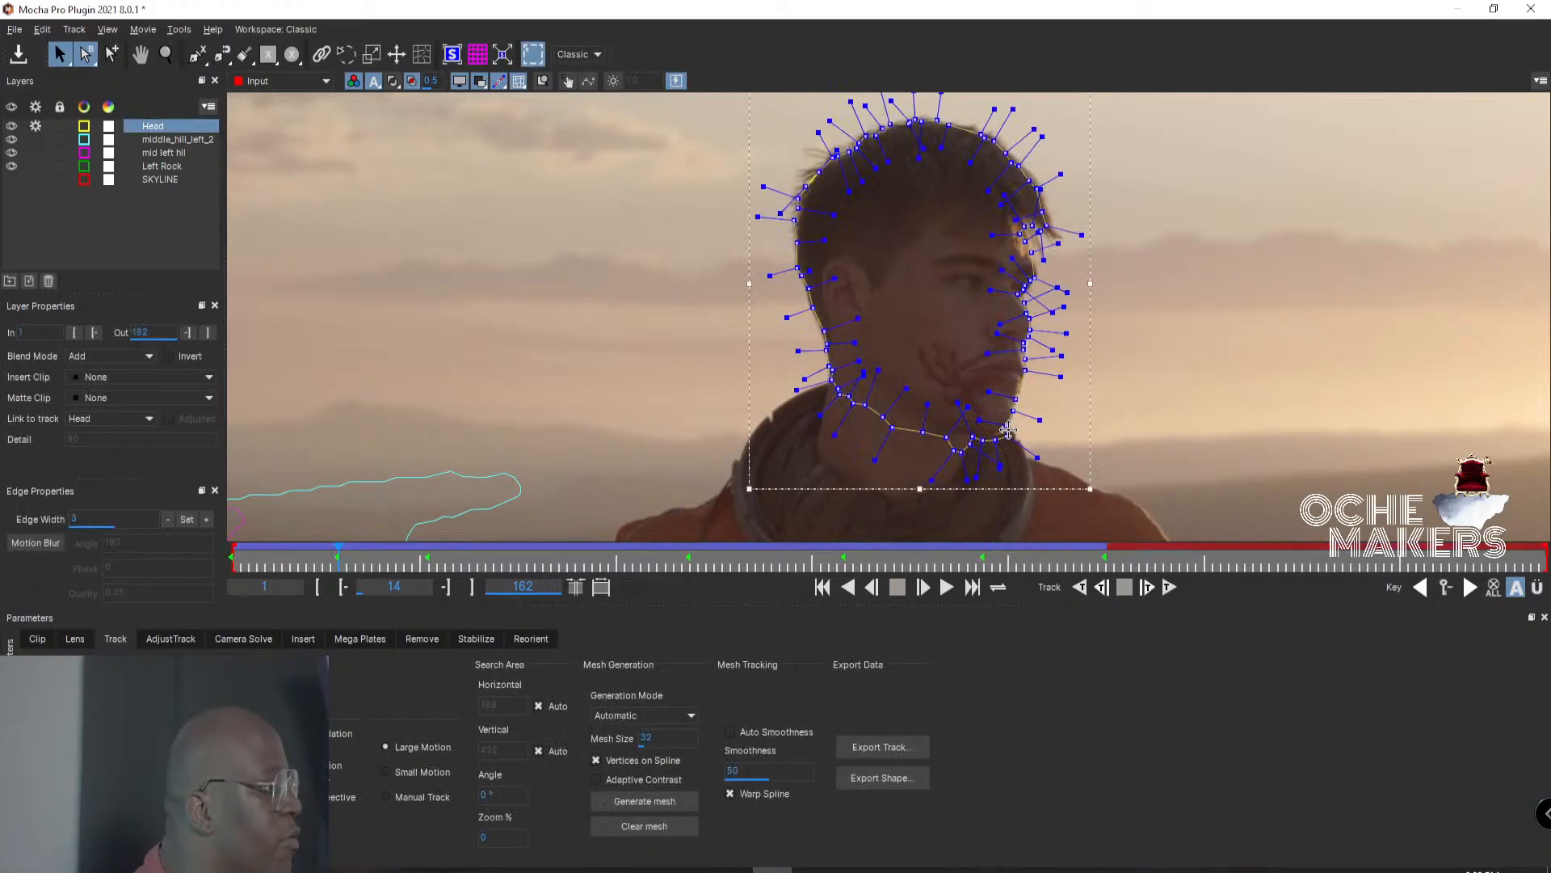
drag(1009, 430, 1009, 424)
click(1007, 425)
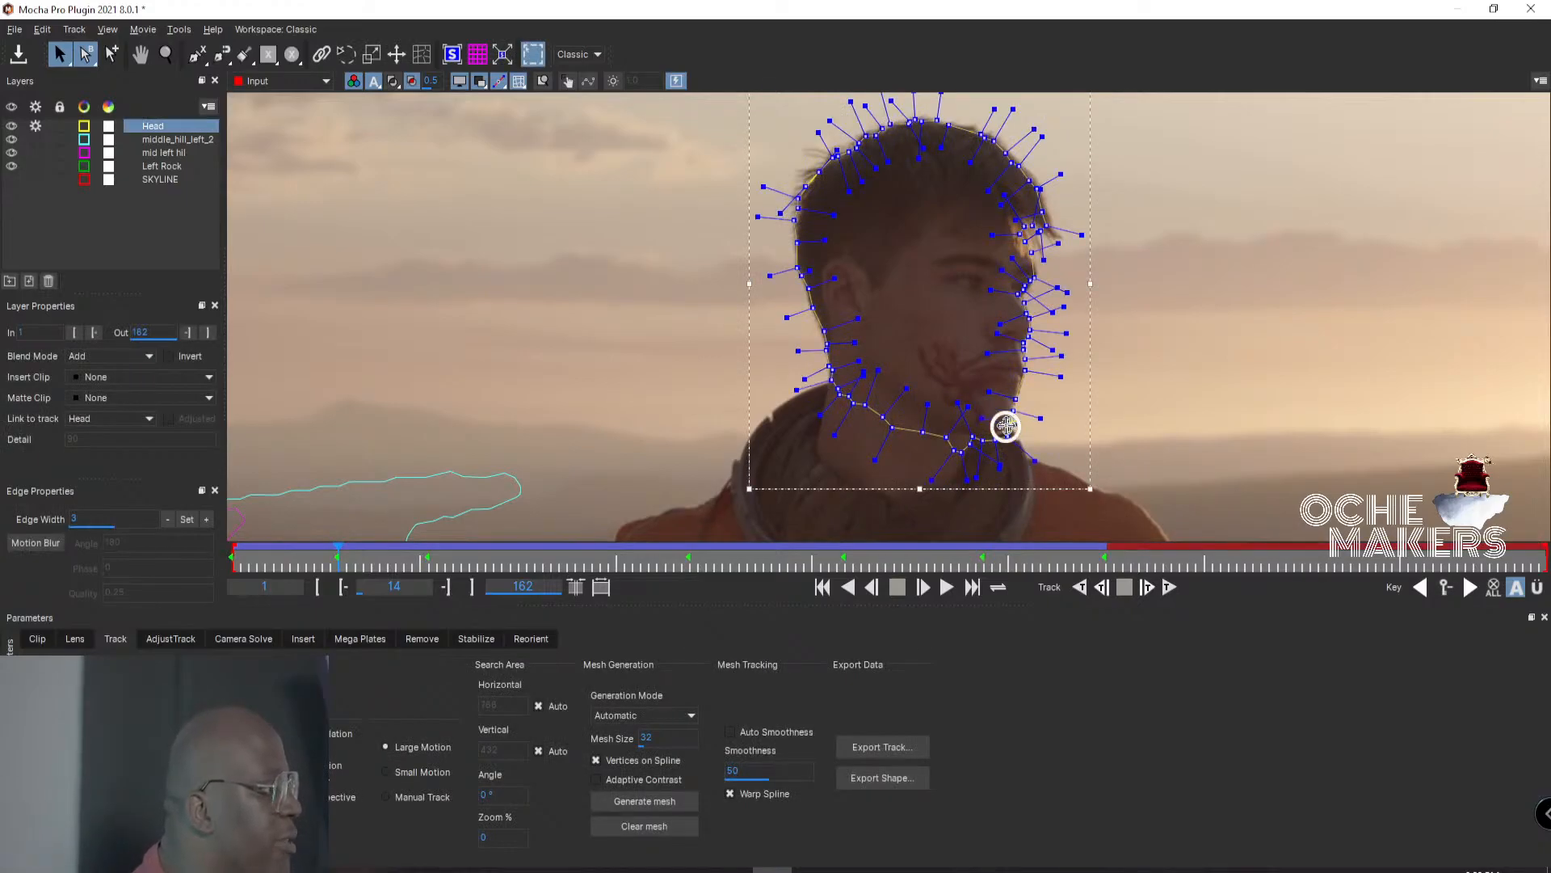
click(1420, 588)
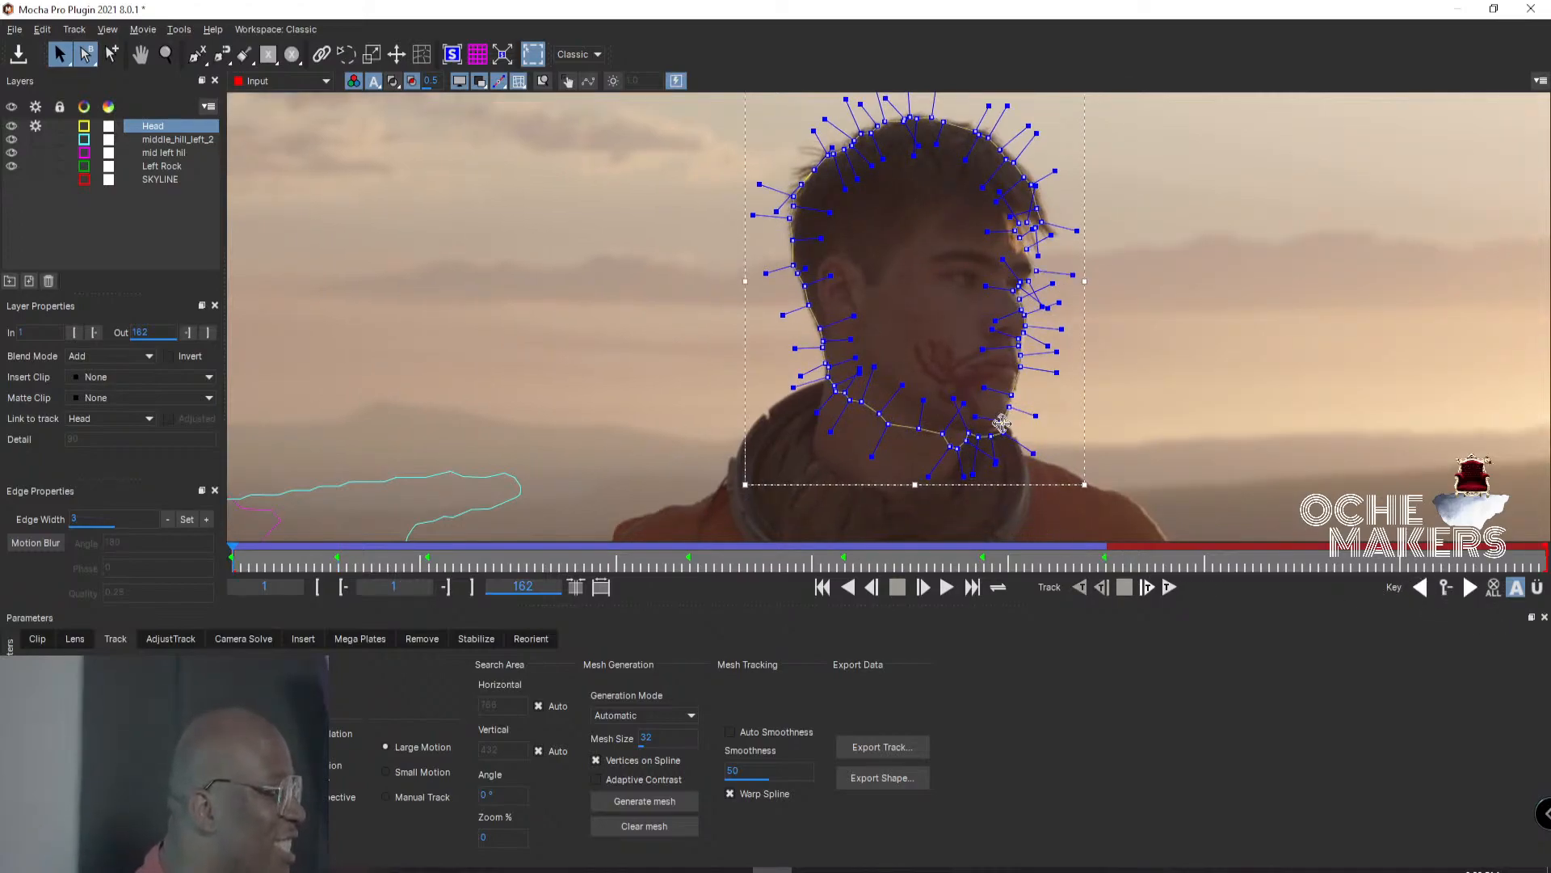
drag(1002, 423, 1005, 420)
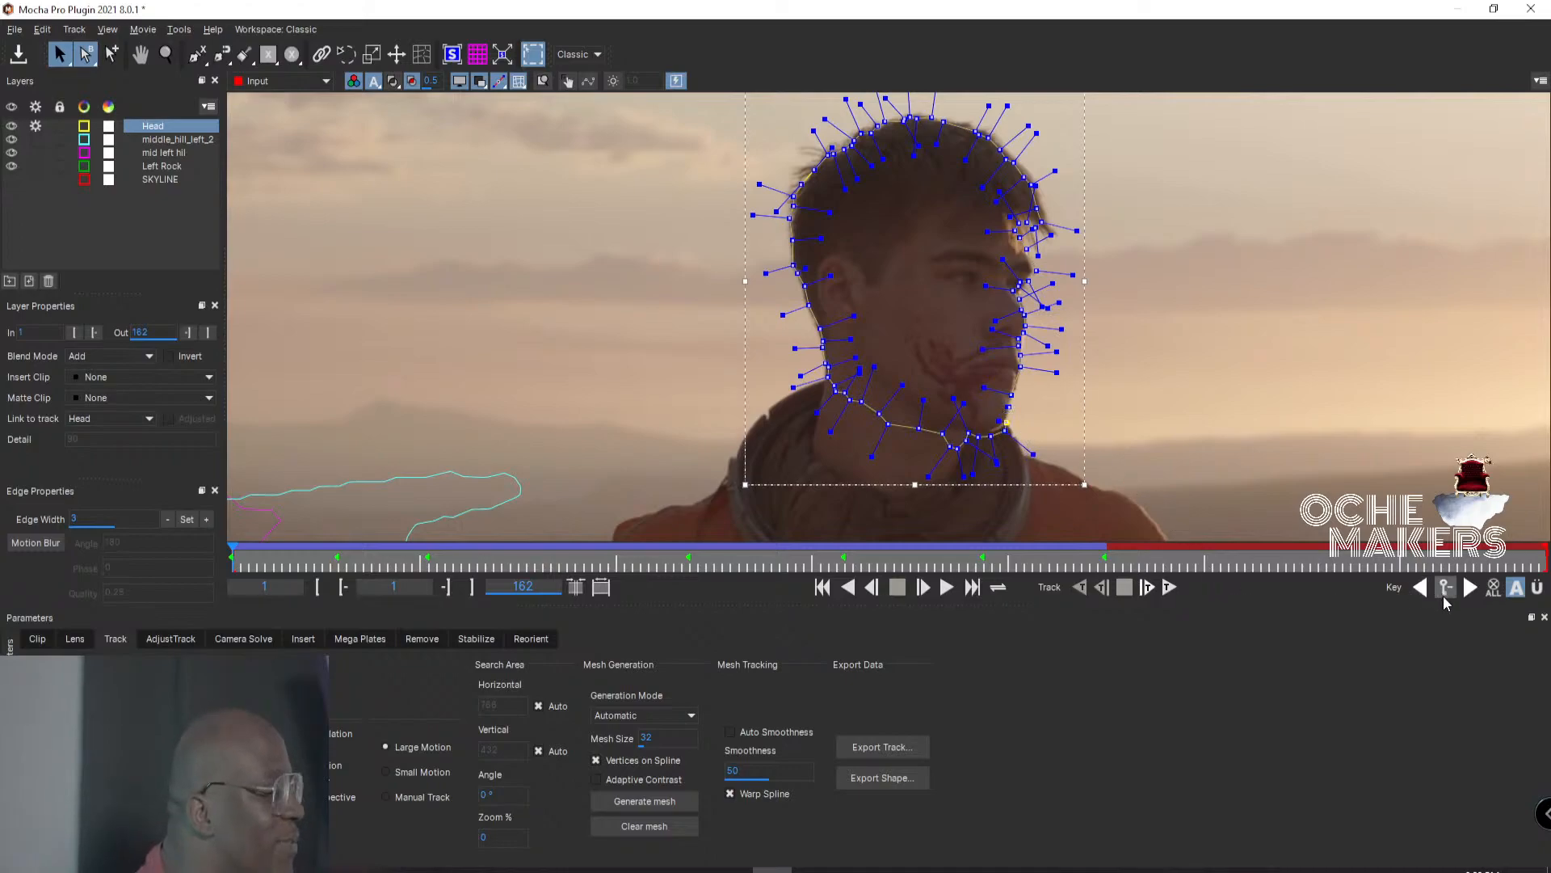
Resume tracking the Head layer forward from frame 108 and stop at frame 136.
click(1103, 551)
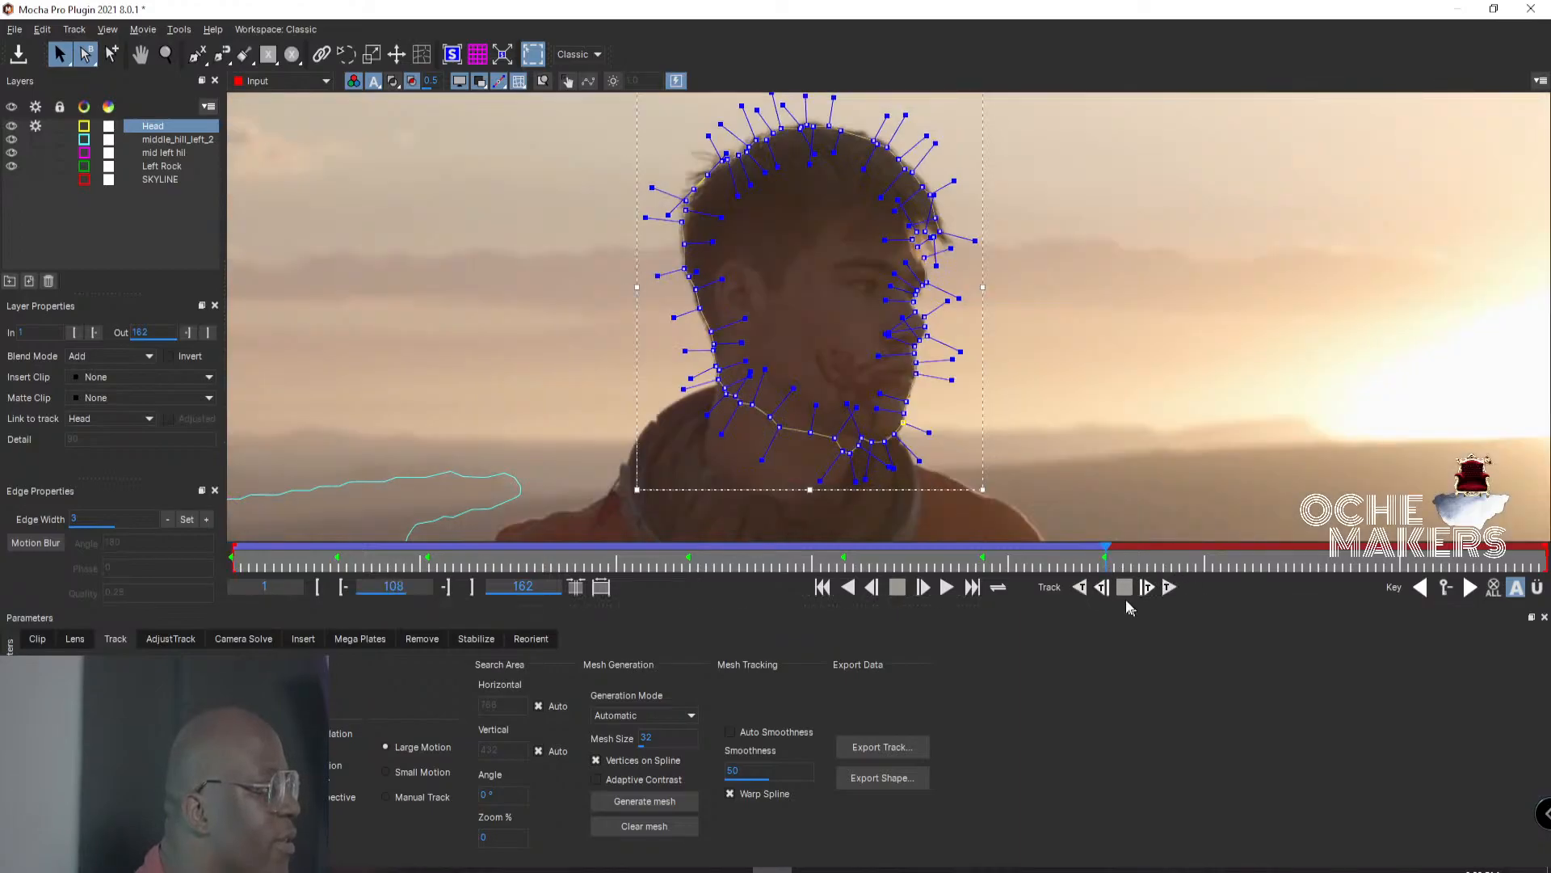
click(1170, 588)
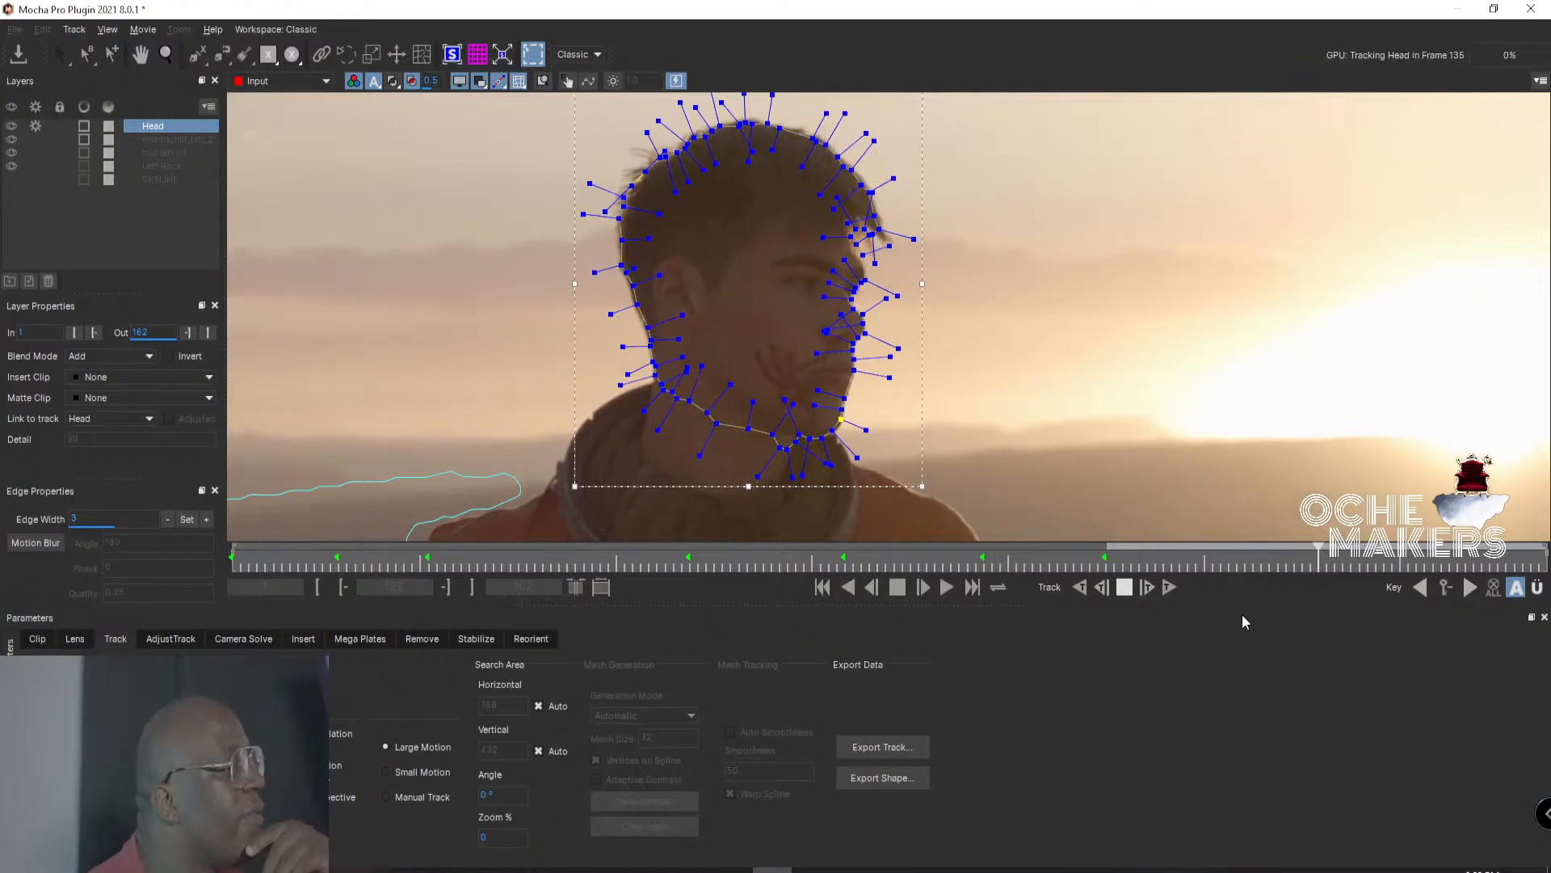
click(1125, 587)
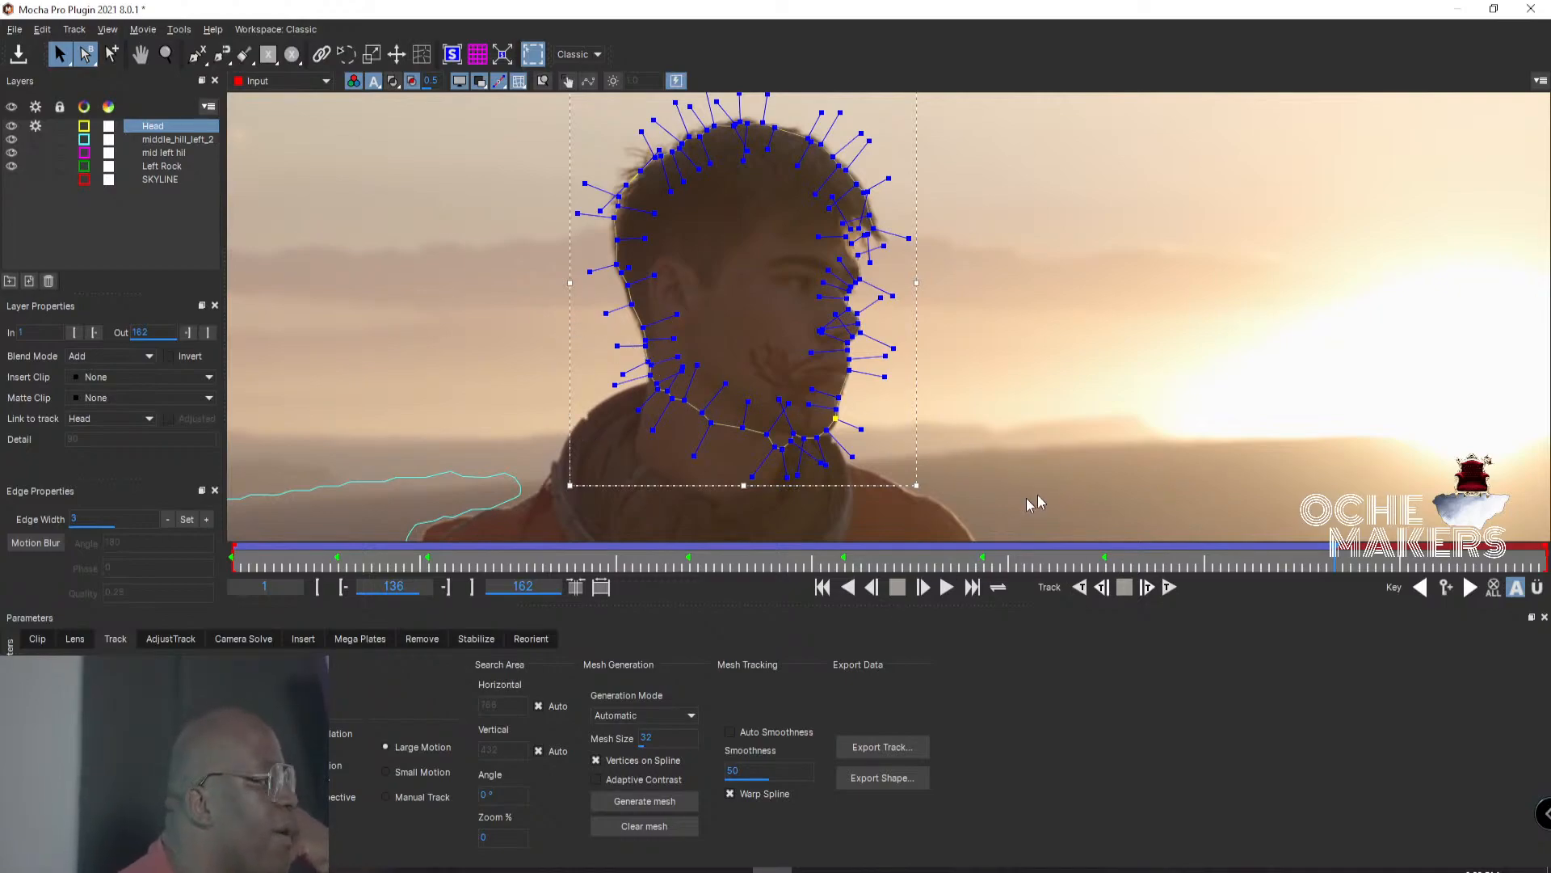
Widen the Head outline slightly toward the back of the head at frame 136.
click(566, 283)
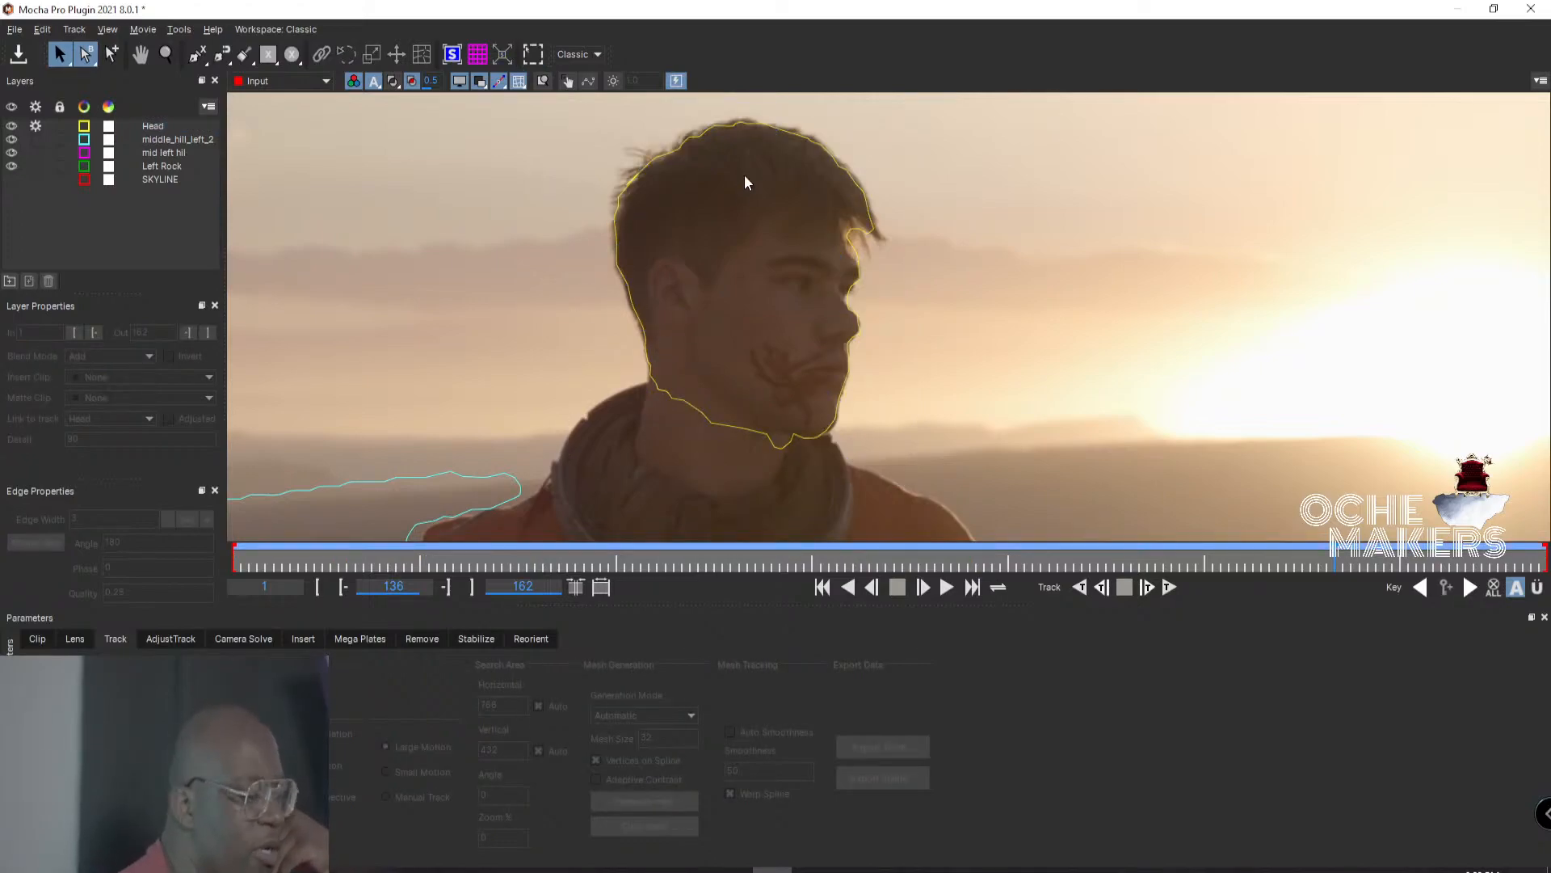
click(629, 308)
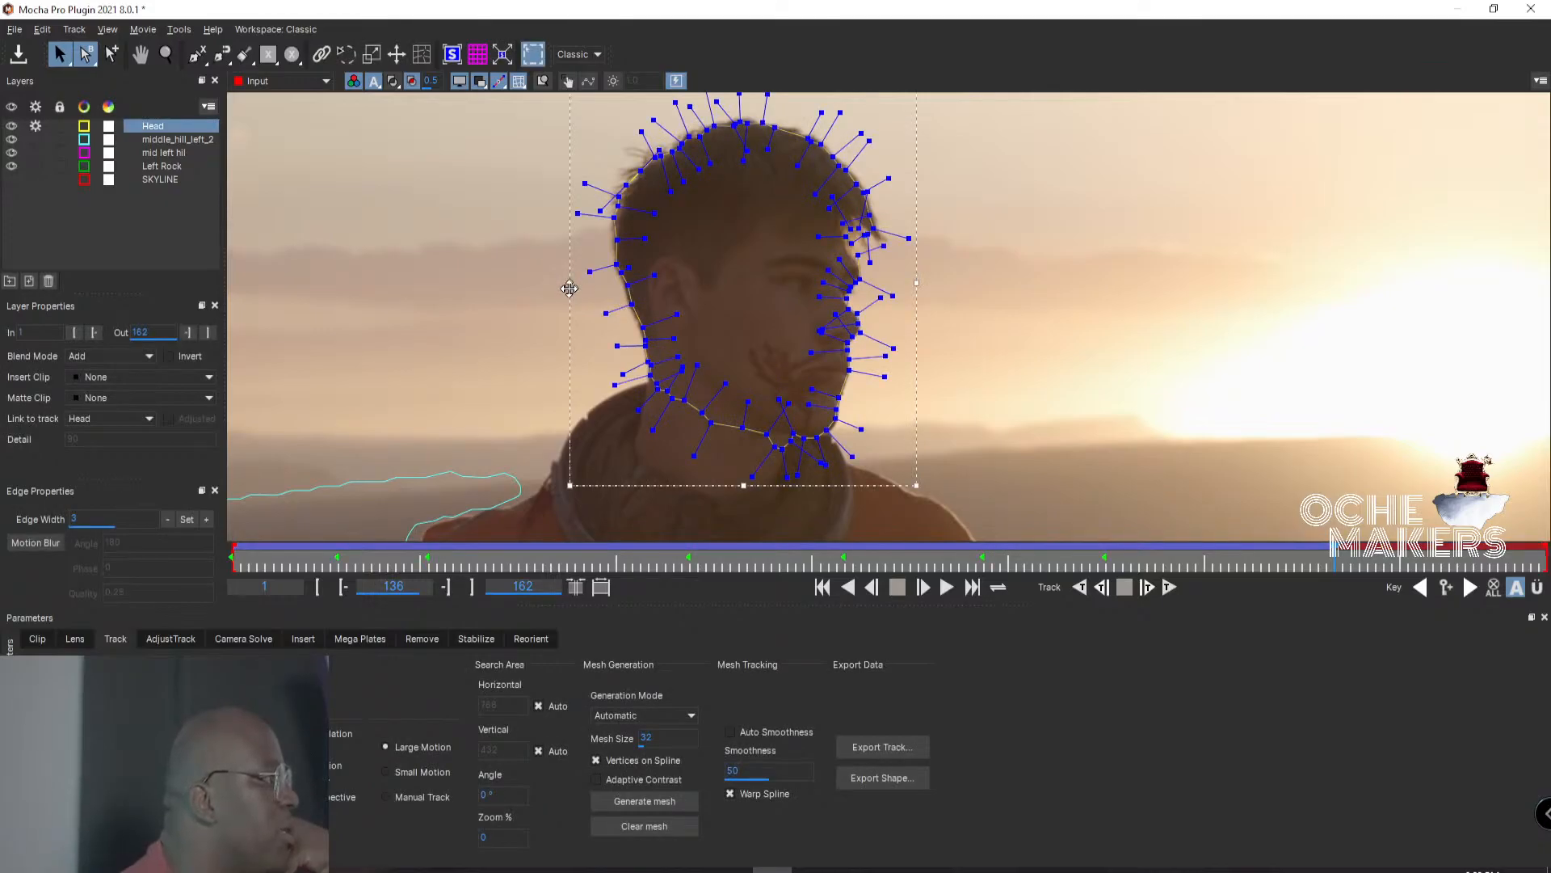
drag(573, 283, 570, 290)
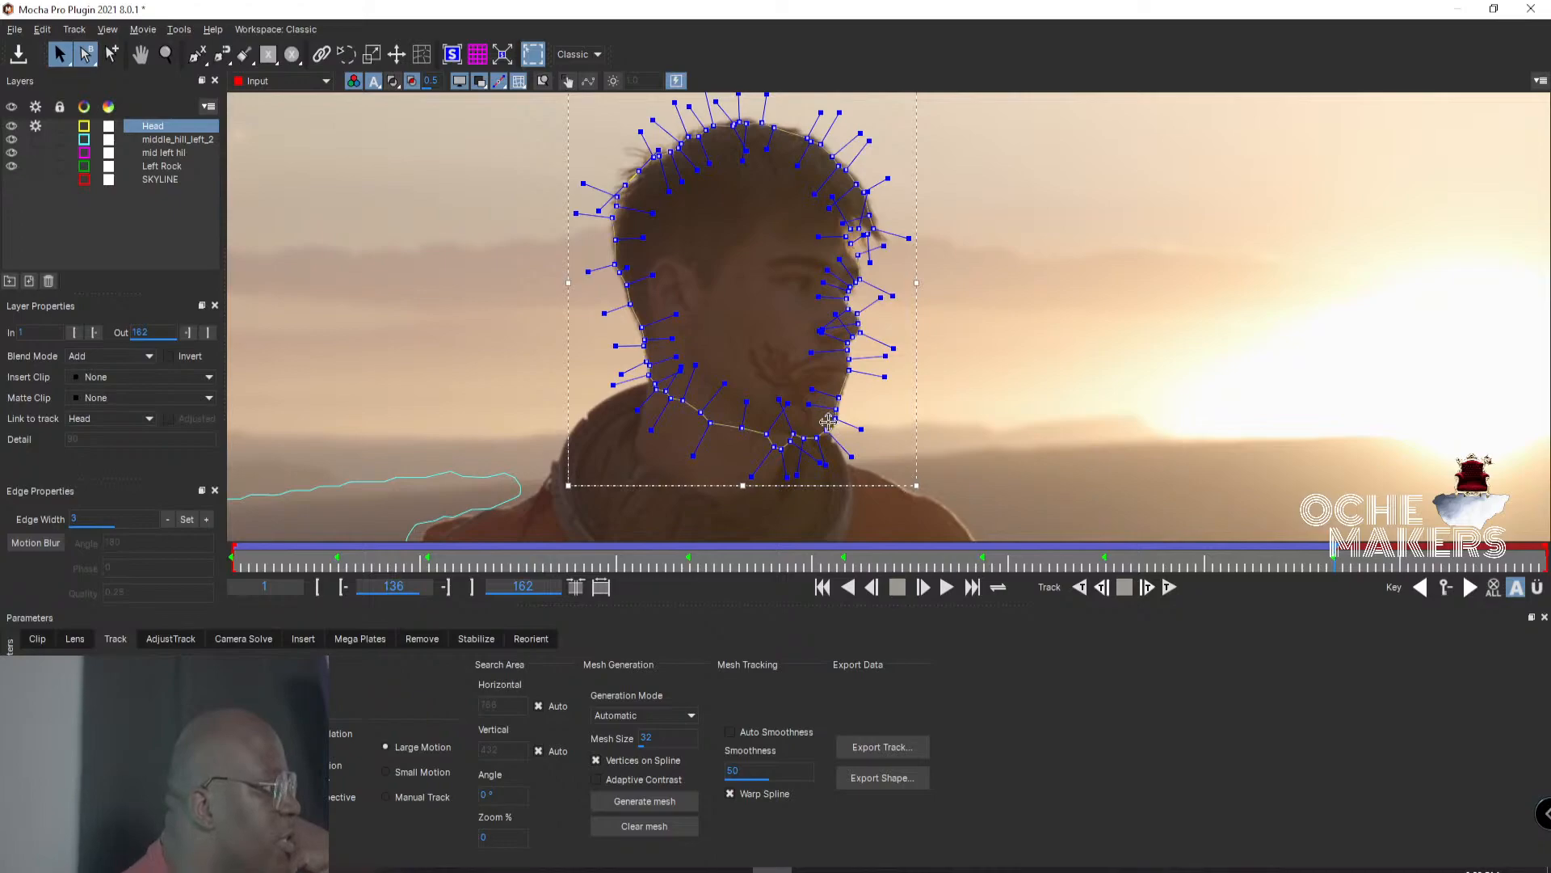
Select the chin's spline points, check their fit at frames 120 and 129, and return to keyframe 136.
drag(802, 385, 872, 445)
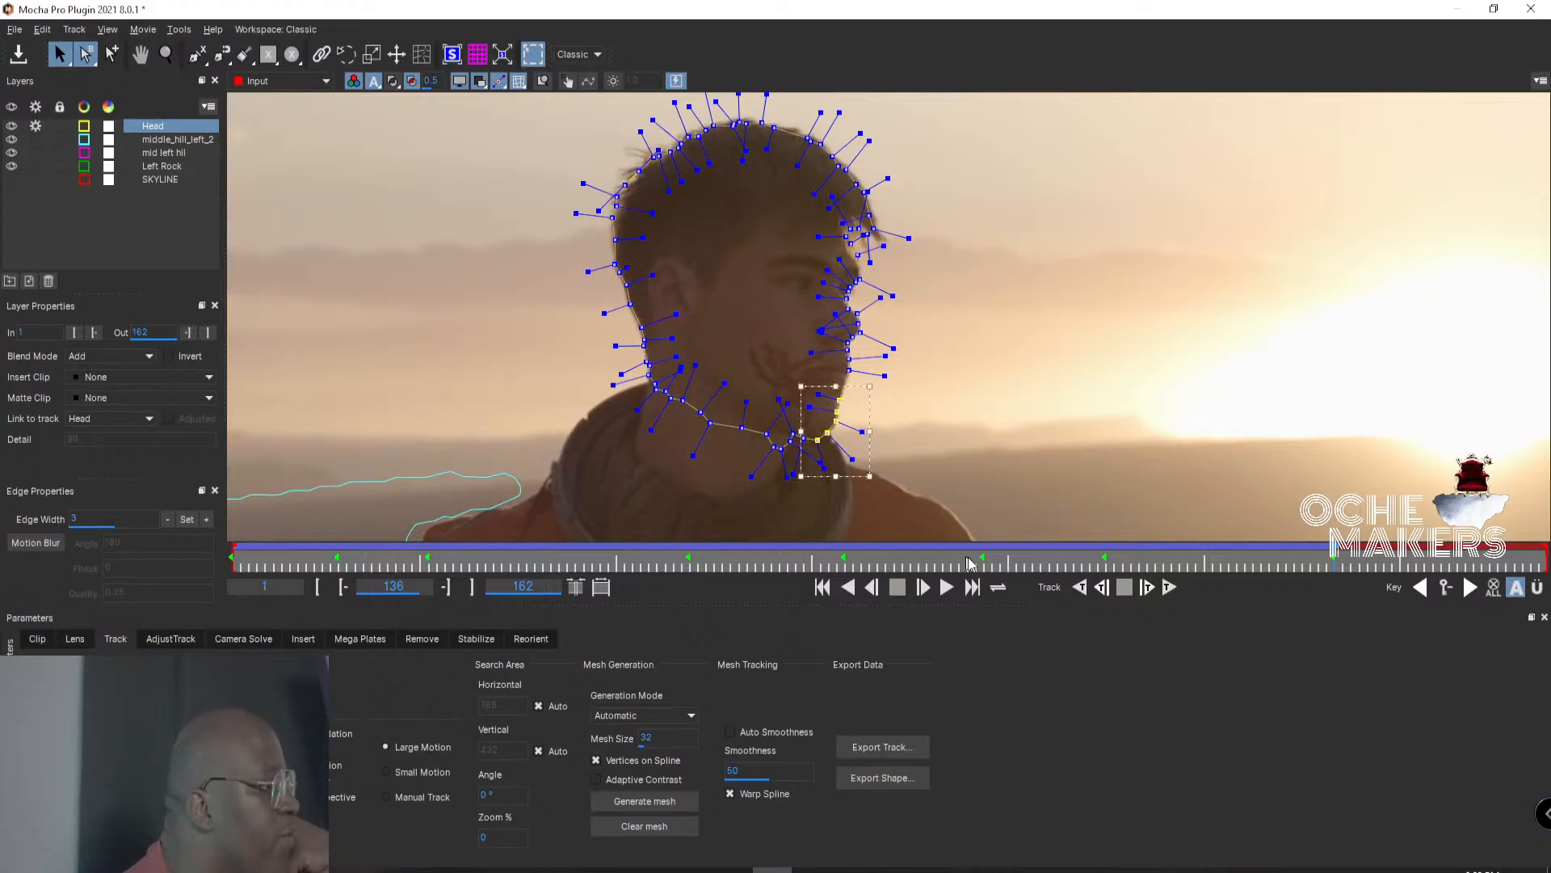
click(1201, 560)
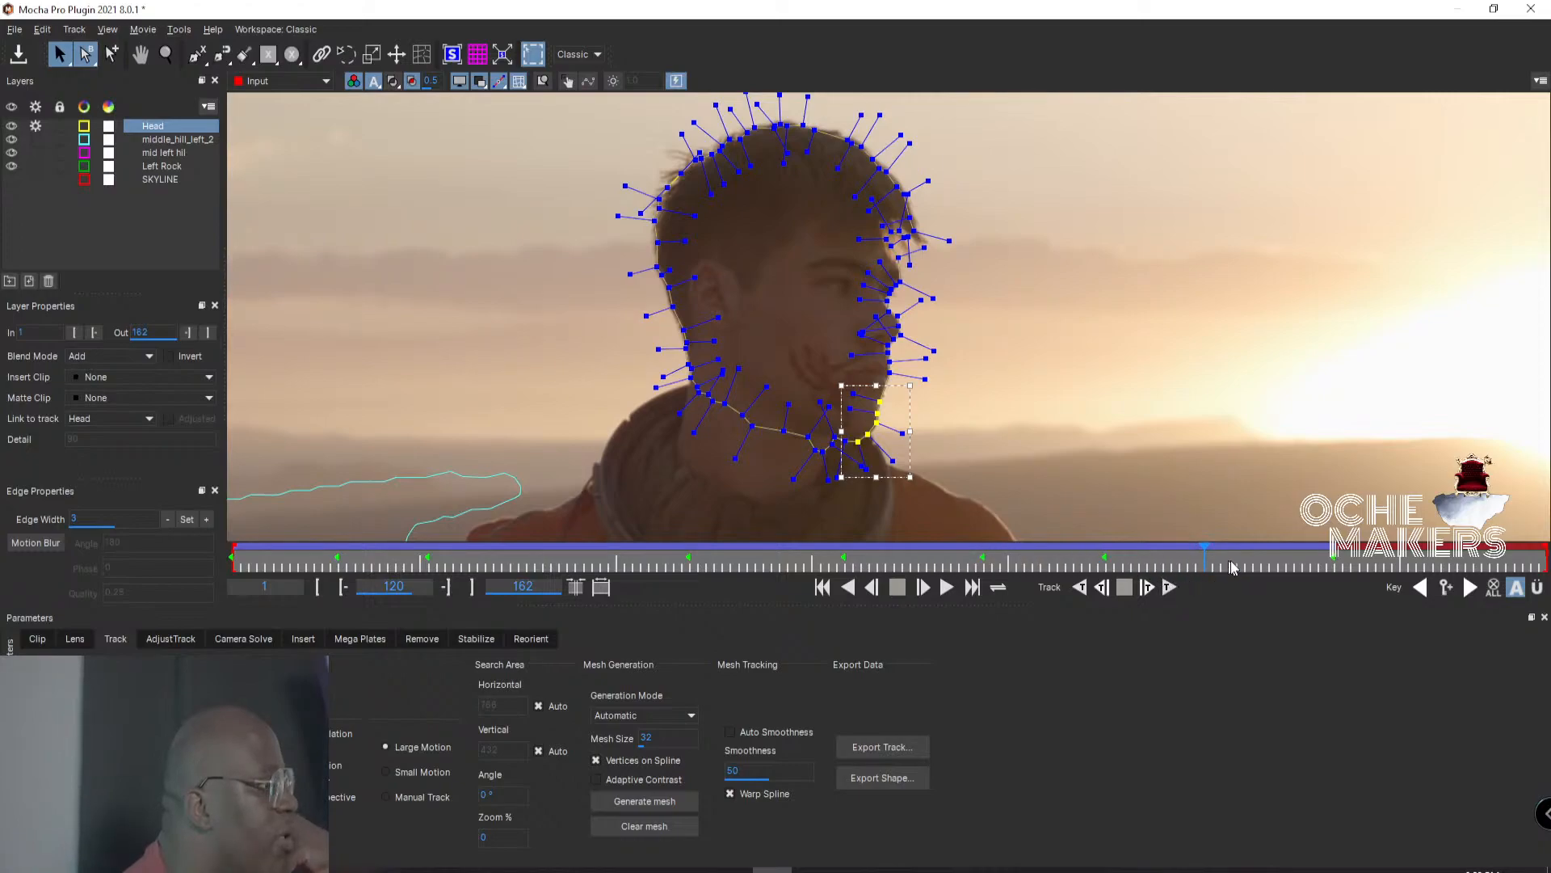
drag(1216, 561, 1285, 561)
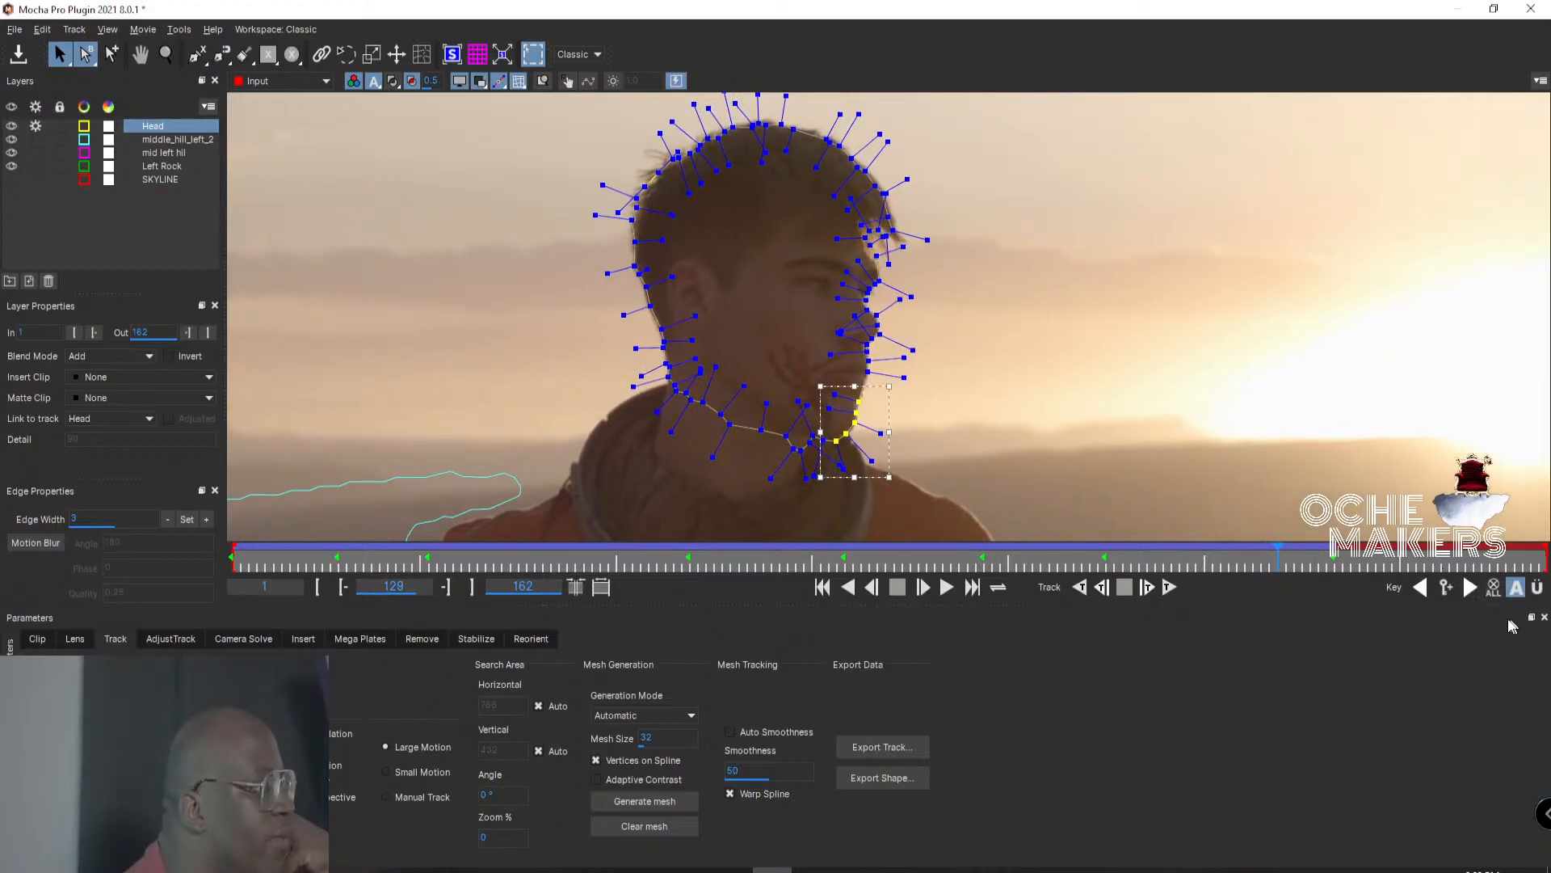
click(1470, 587)
click(1012, 419)
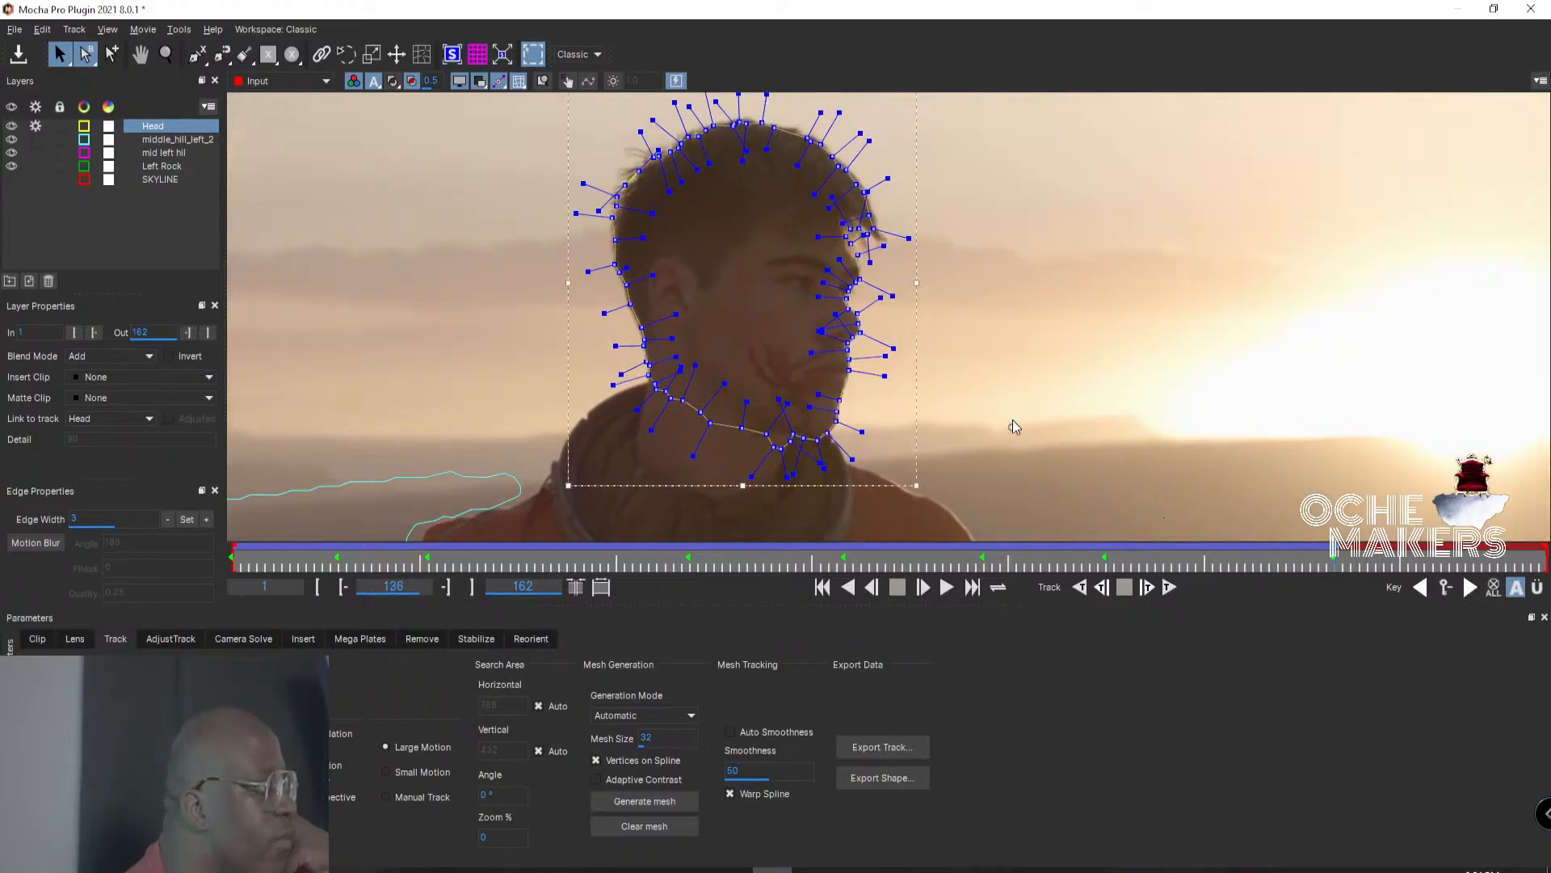
click(1011, 420)
click(817, 441)
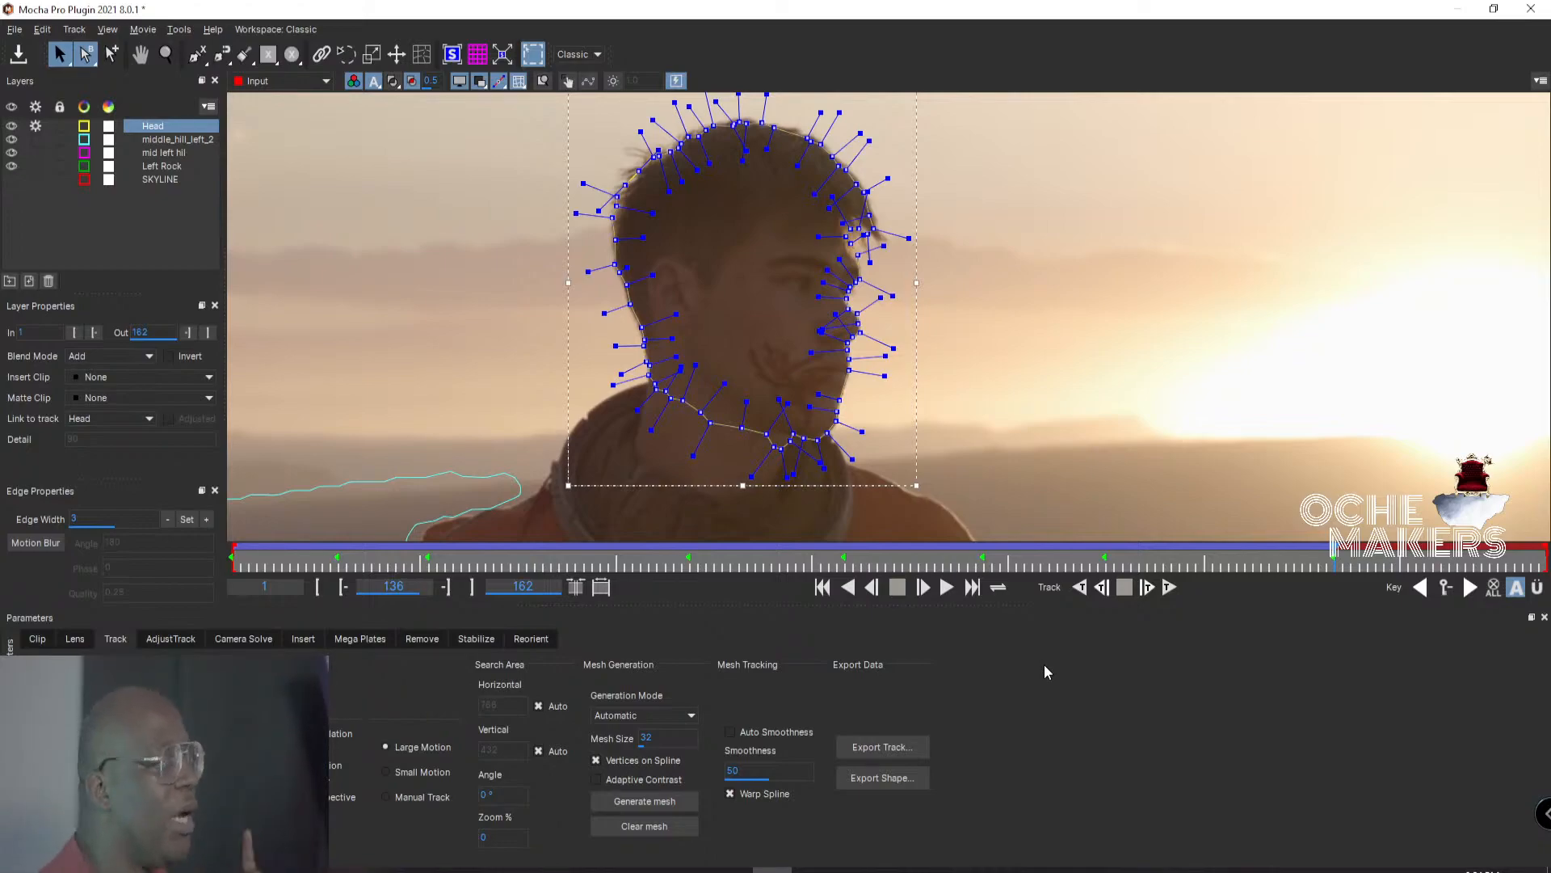
Track the Head layer forward to frame 162, widening the outline at the back of the head and adjusting the chin point there.
click(1169, 587)
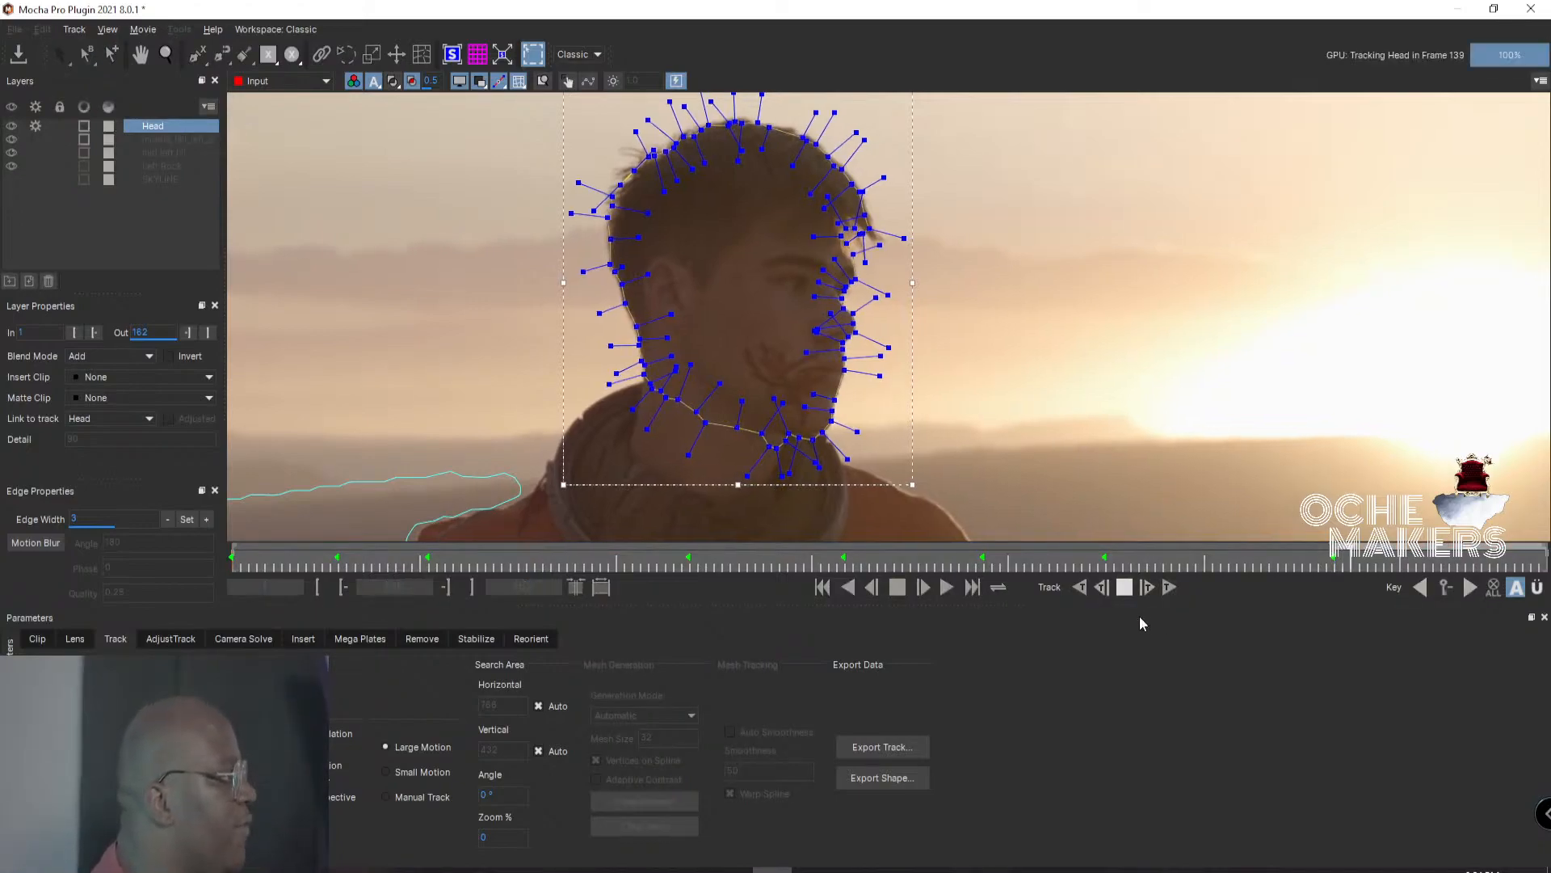
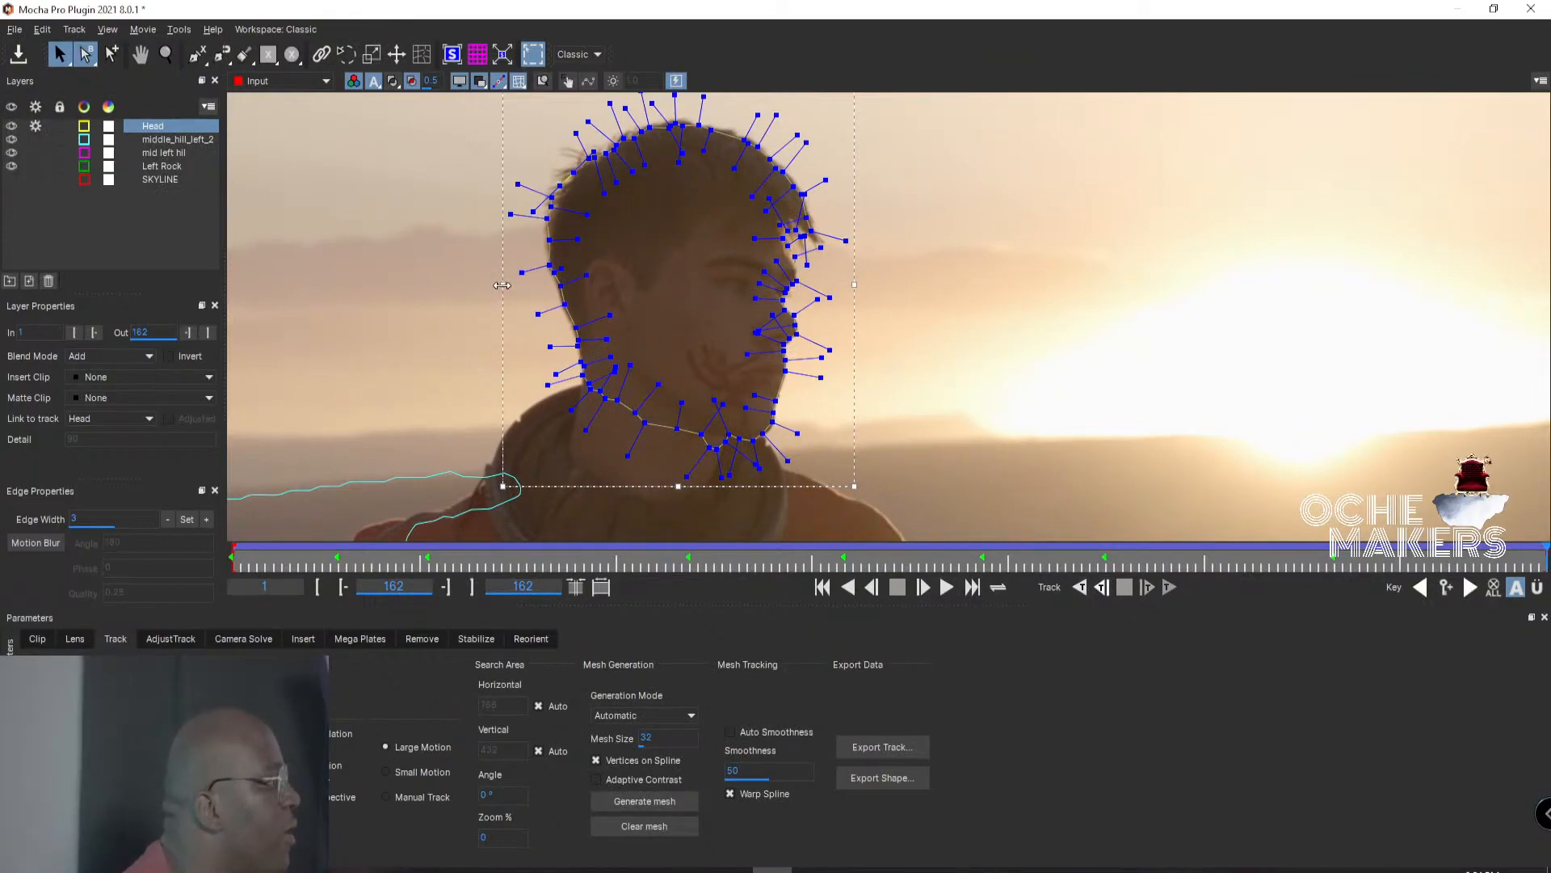
drag(502, 292, 500, 299)
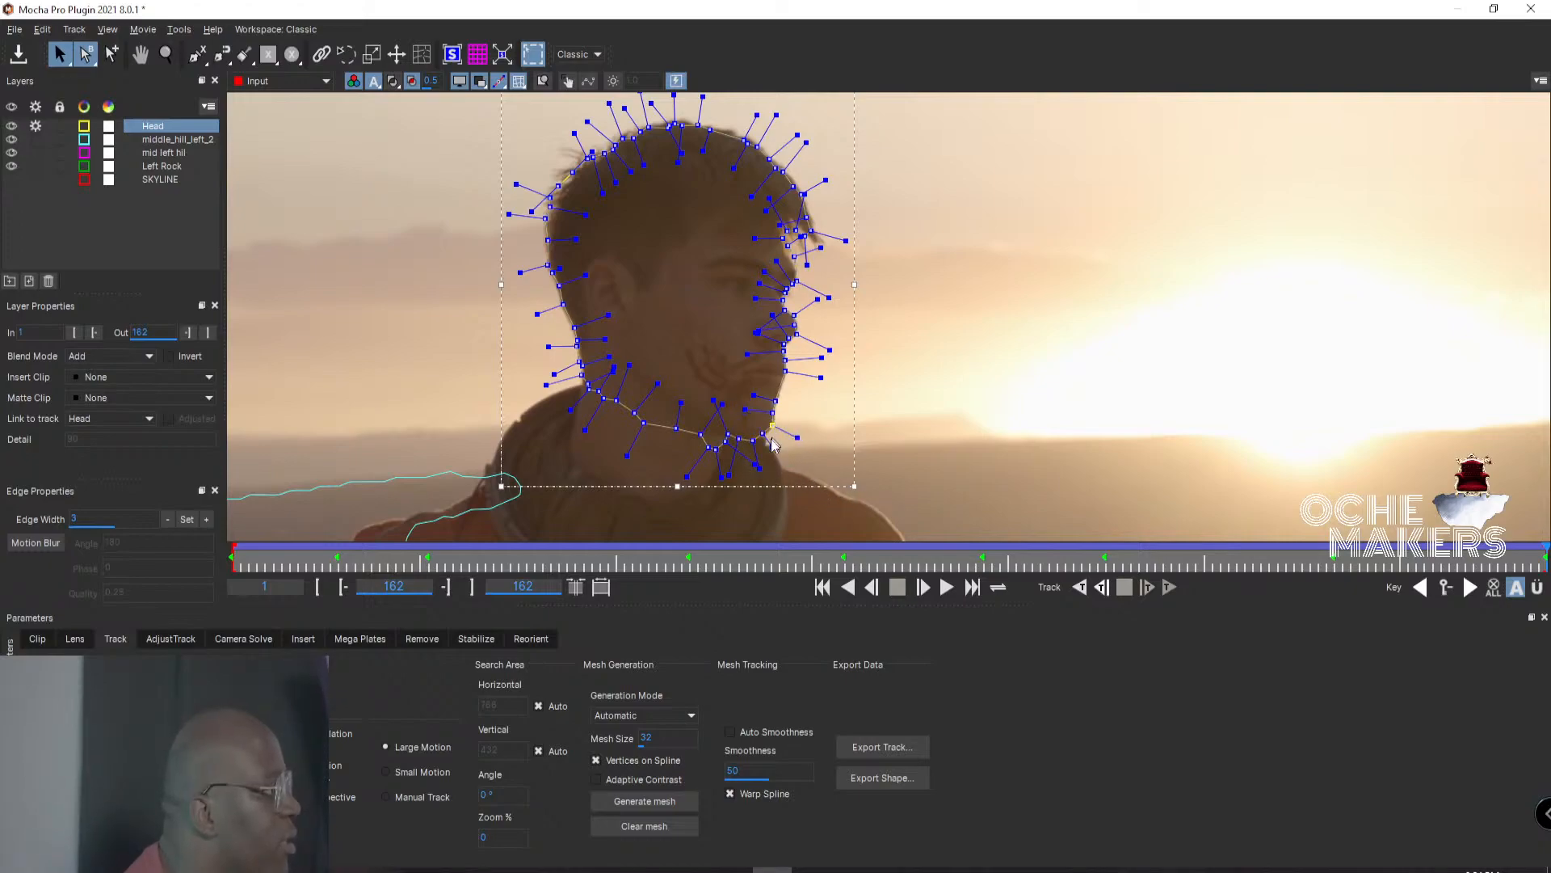
drag(763, 434, 767, 434)
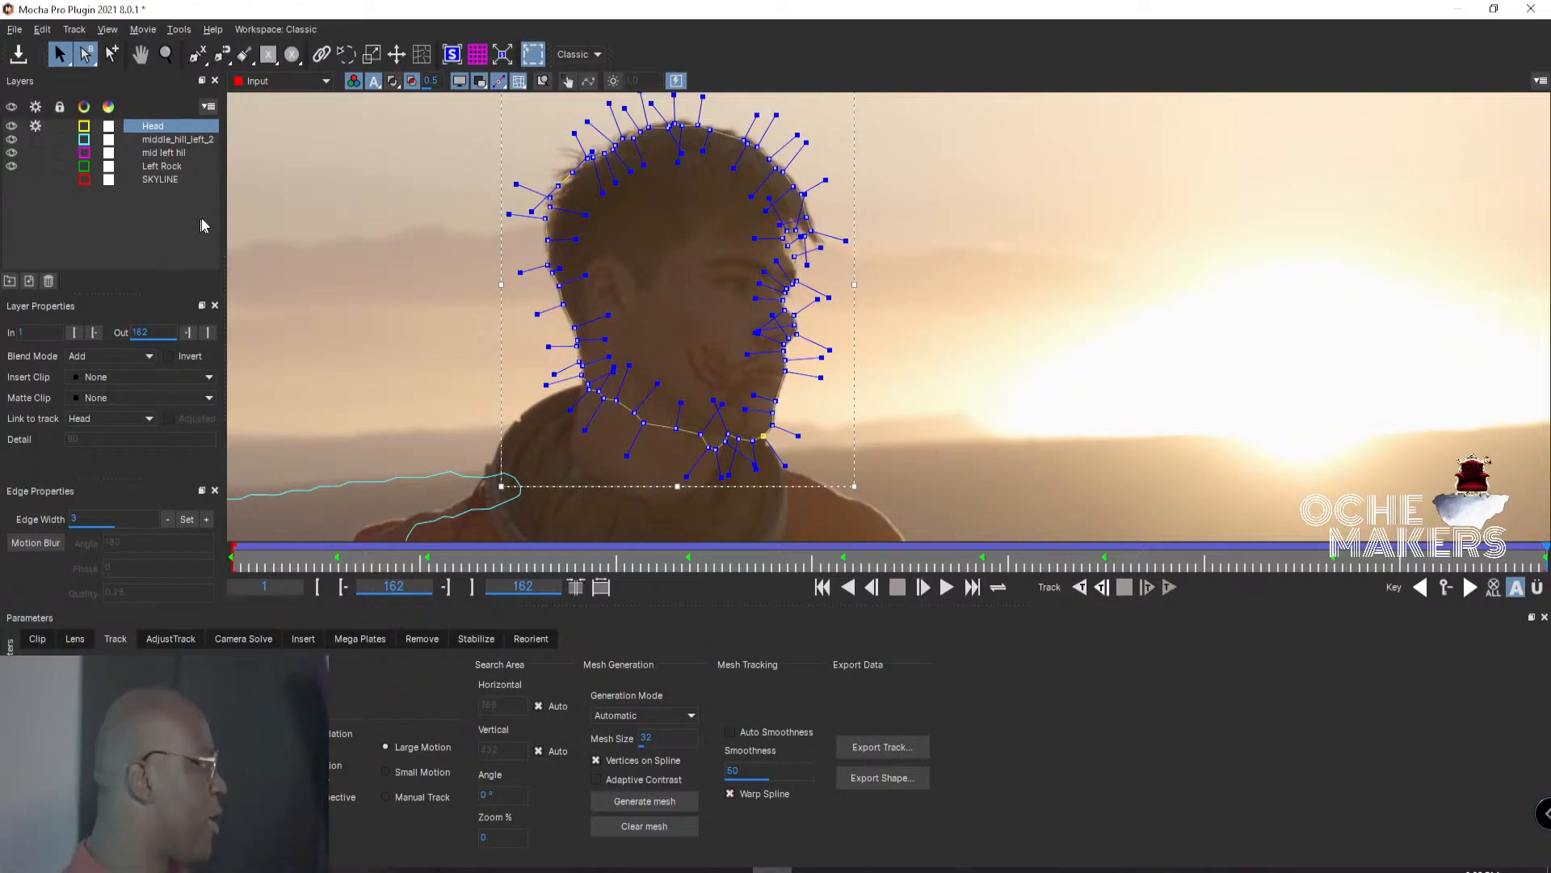
Copy the Head layer's shape data to the clipboard as Nuke v6.2+ Roto [Transform & Shape] and close Mocha Pro, saving the project.
click(883, 778)
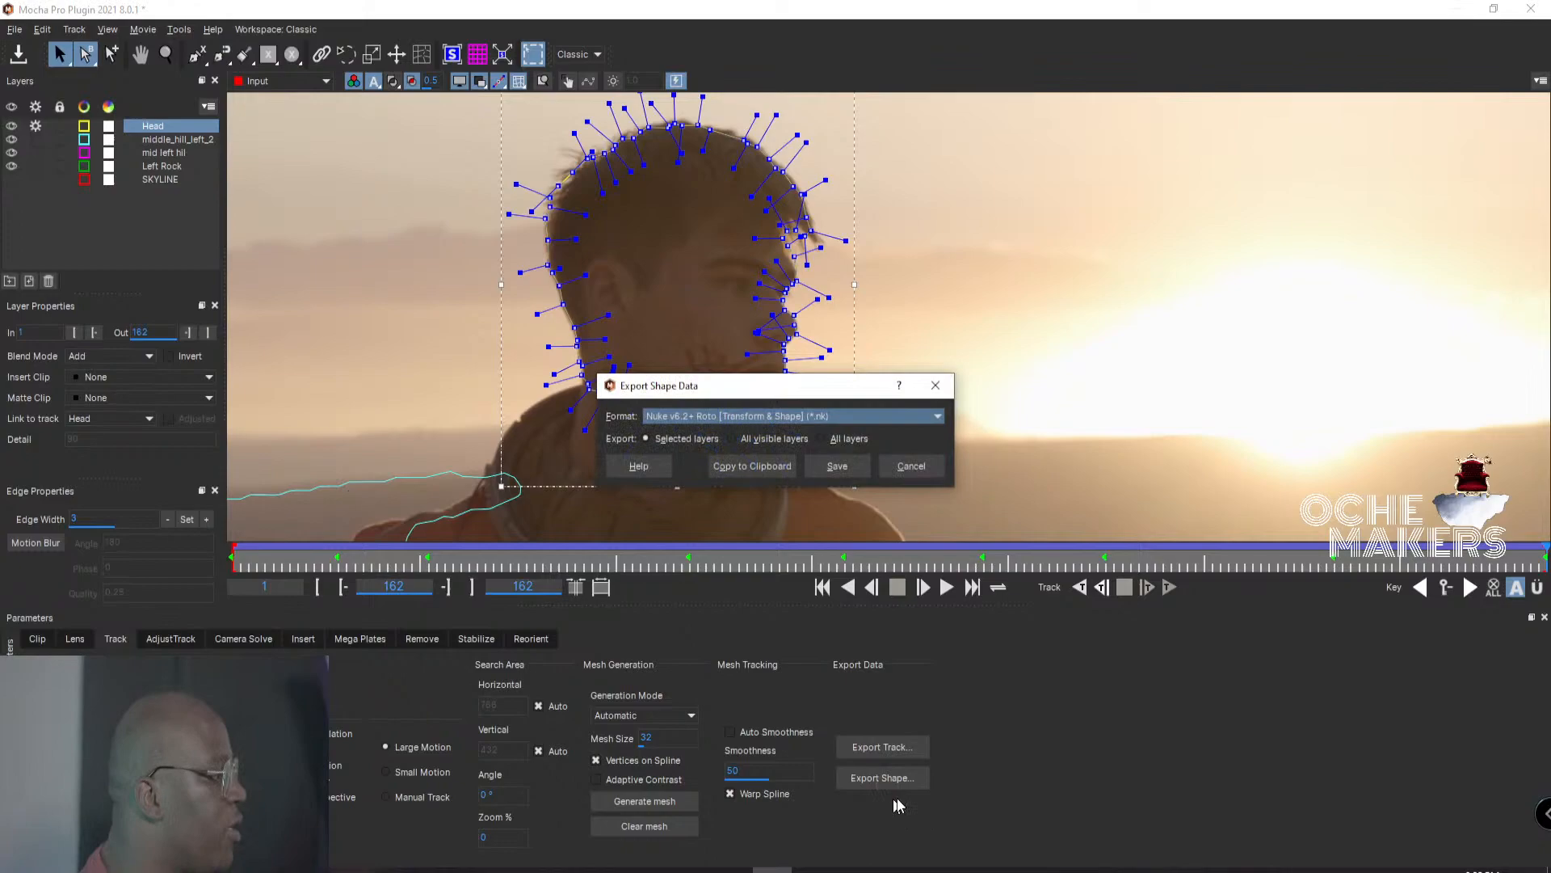
click(747, 466)
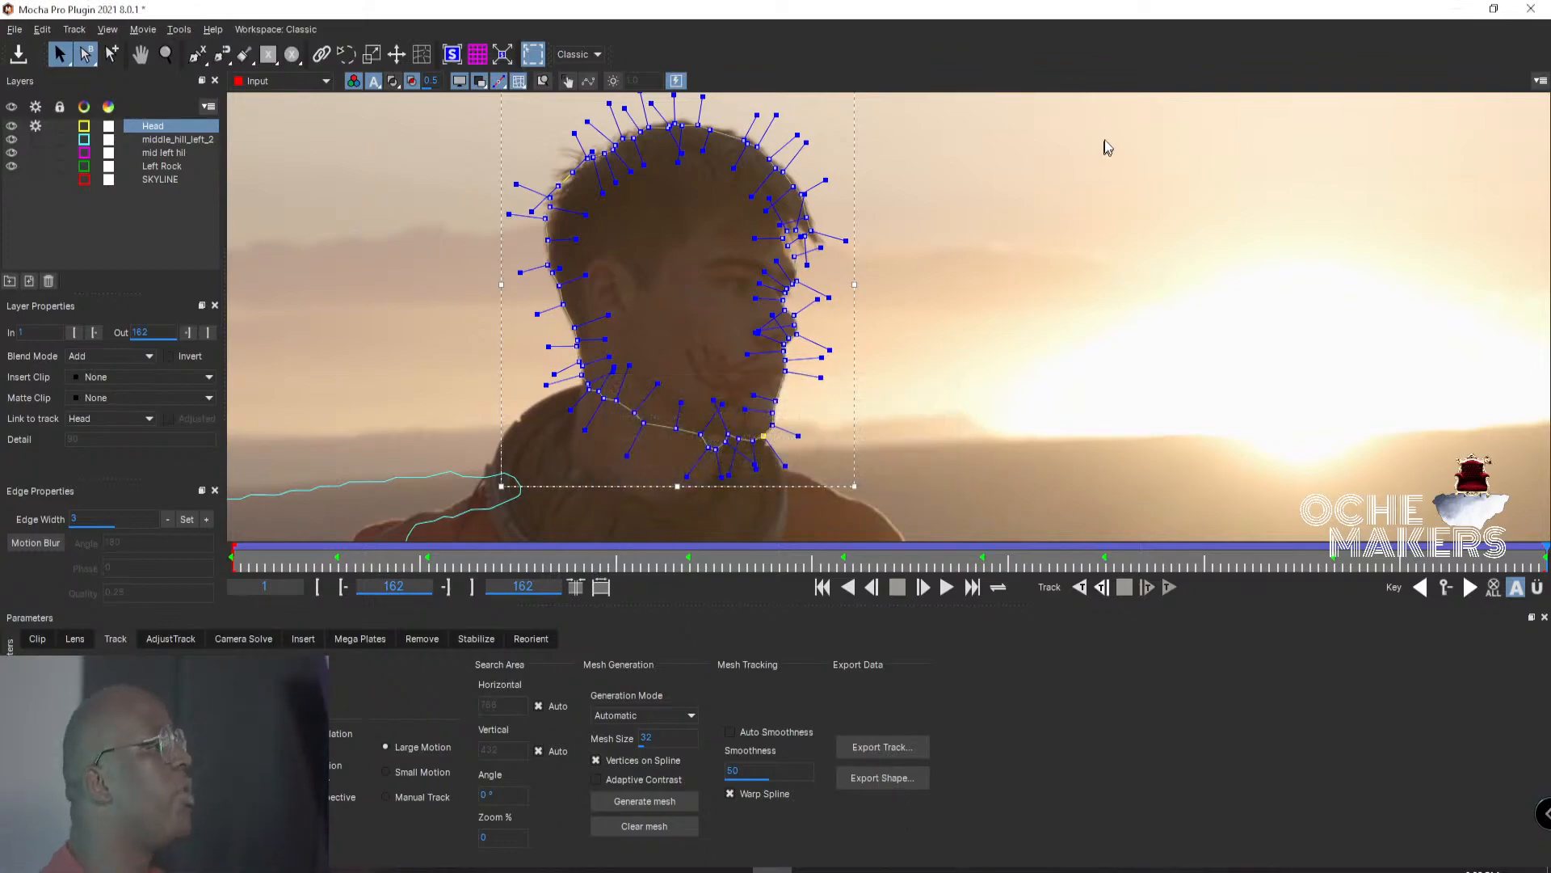
click(1530, 8)
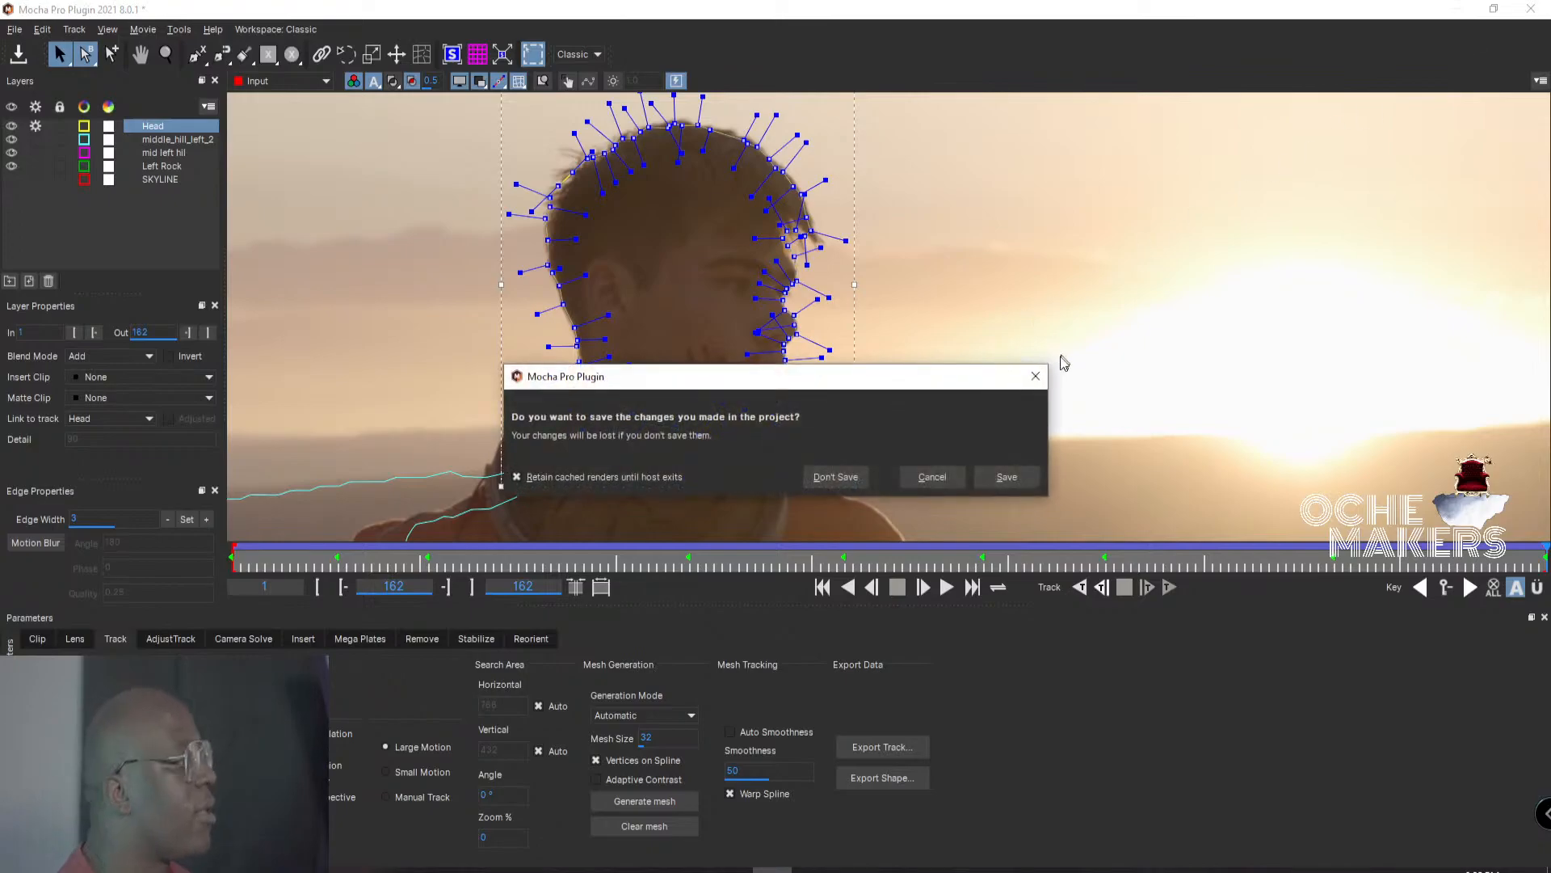
click(991, 483)
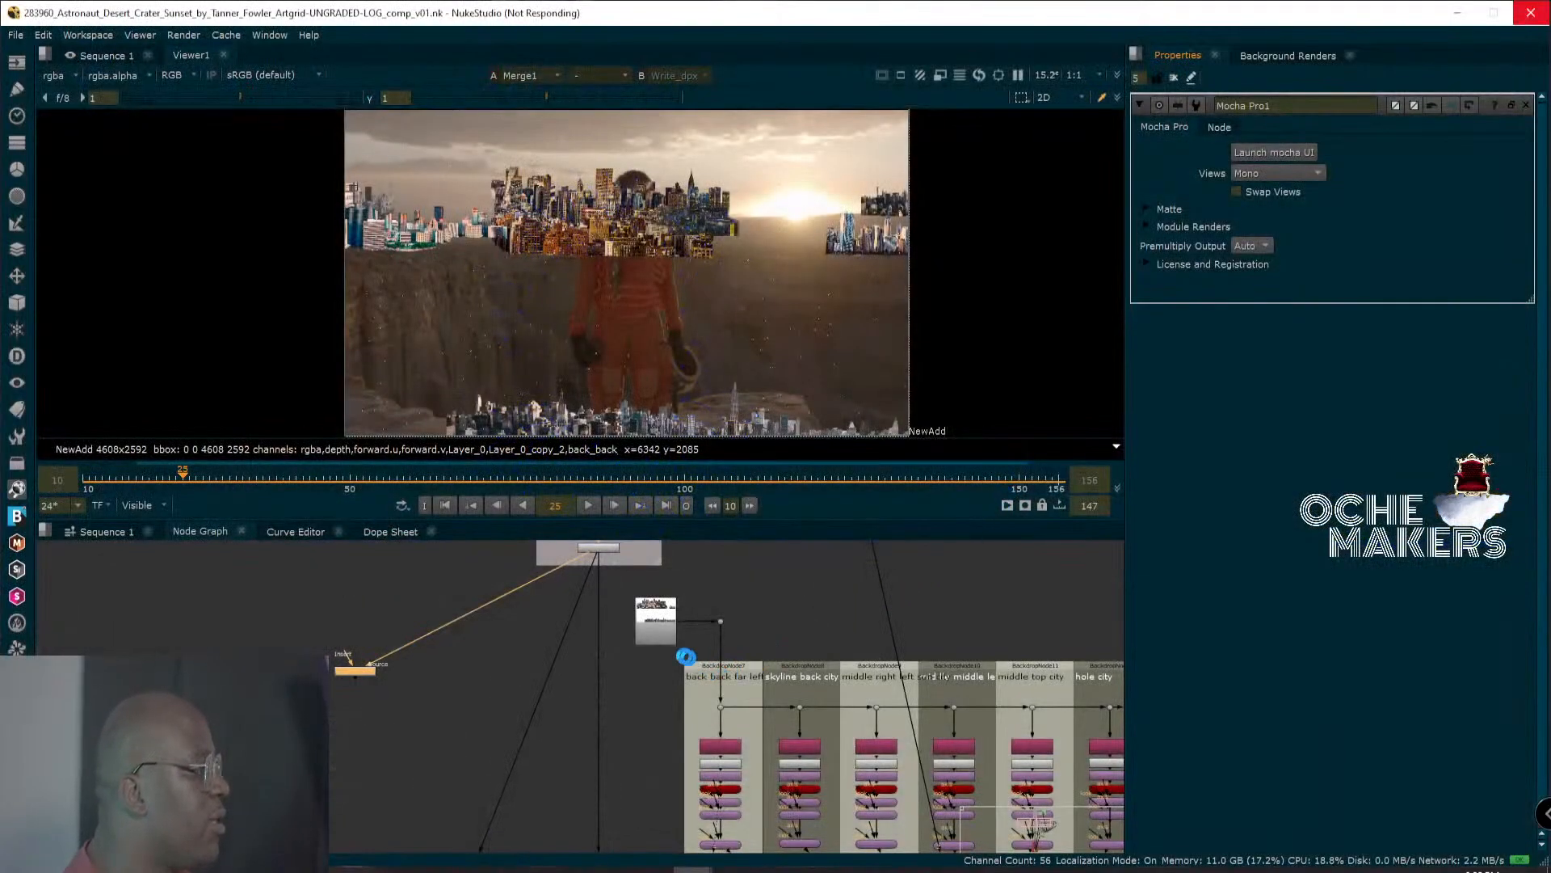
Paste the exported Head shape into the NukeStudio node graph as a Roto node beside the existing hill roto nodes.
middle_drag(542, 710, 426, 677)
scroll(489, 703, up, 3)
scroll(533, 702, down, 1)
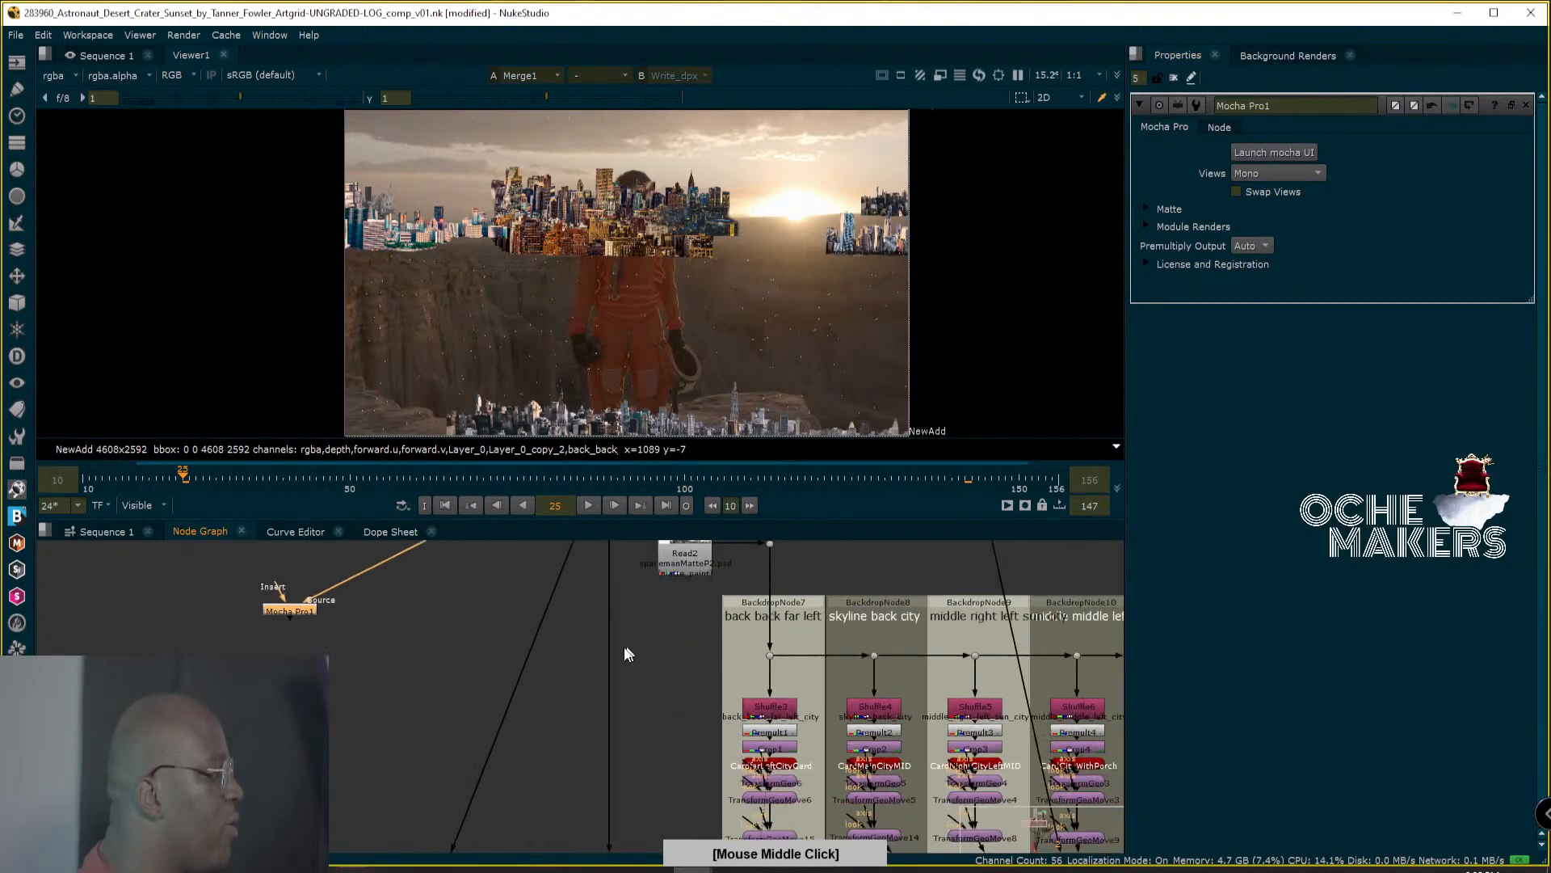
scroll(624, 651, down, 4)
click(619, 652)
mouse_move(633, 701)
middle_down()
mouse_move(590, 700)
mouse_move(463, 560)
middle_up()
middle_drag(686, 775, 545, 624)
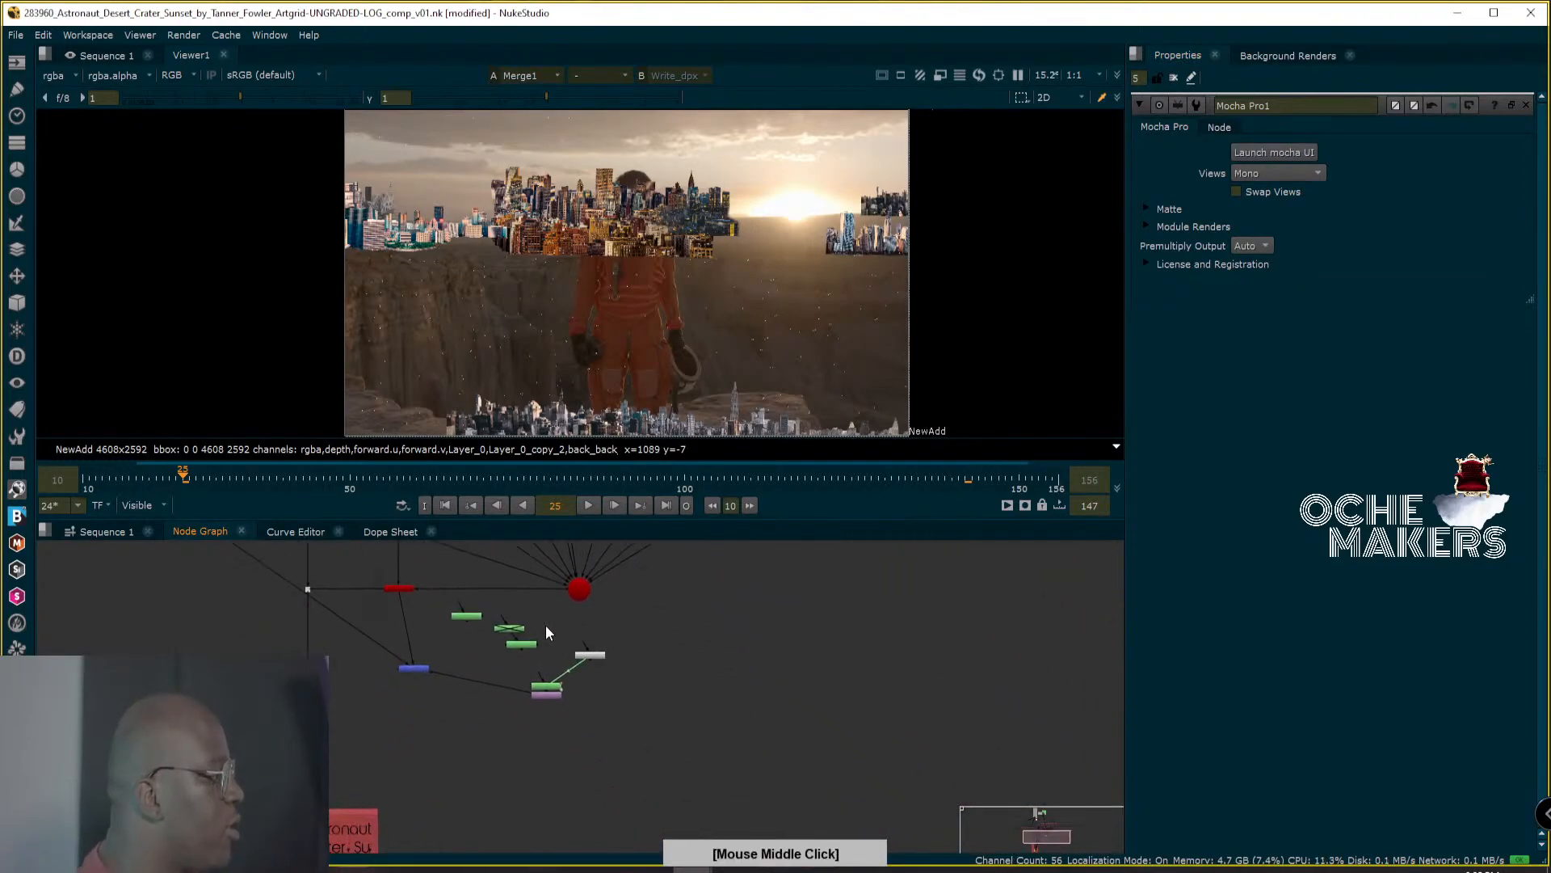
middle_drag(656, 721, 667, 653)
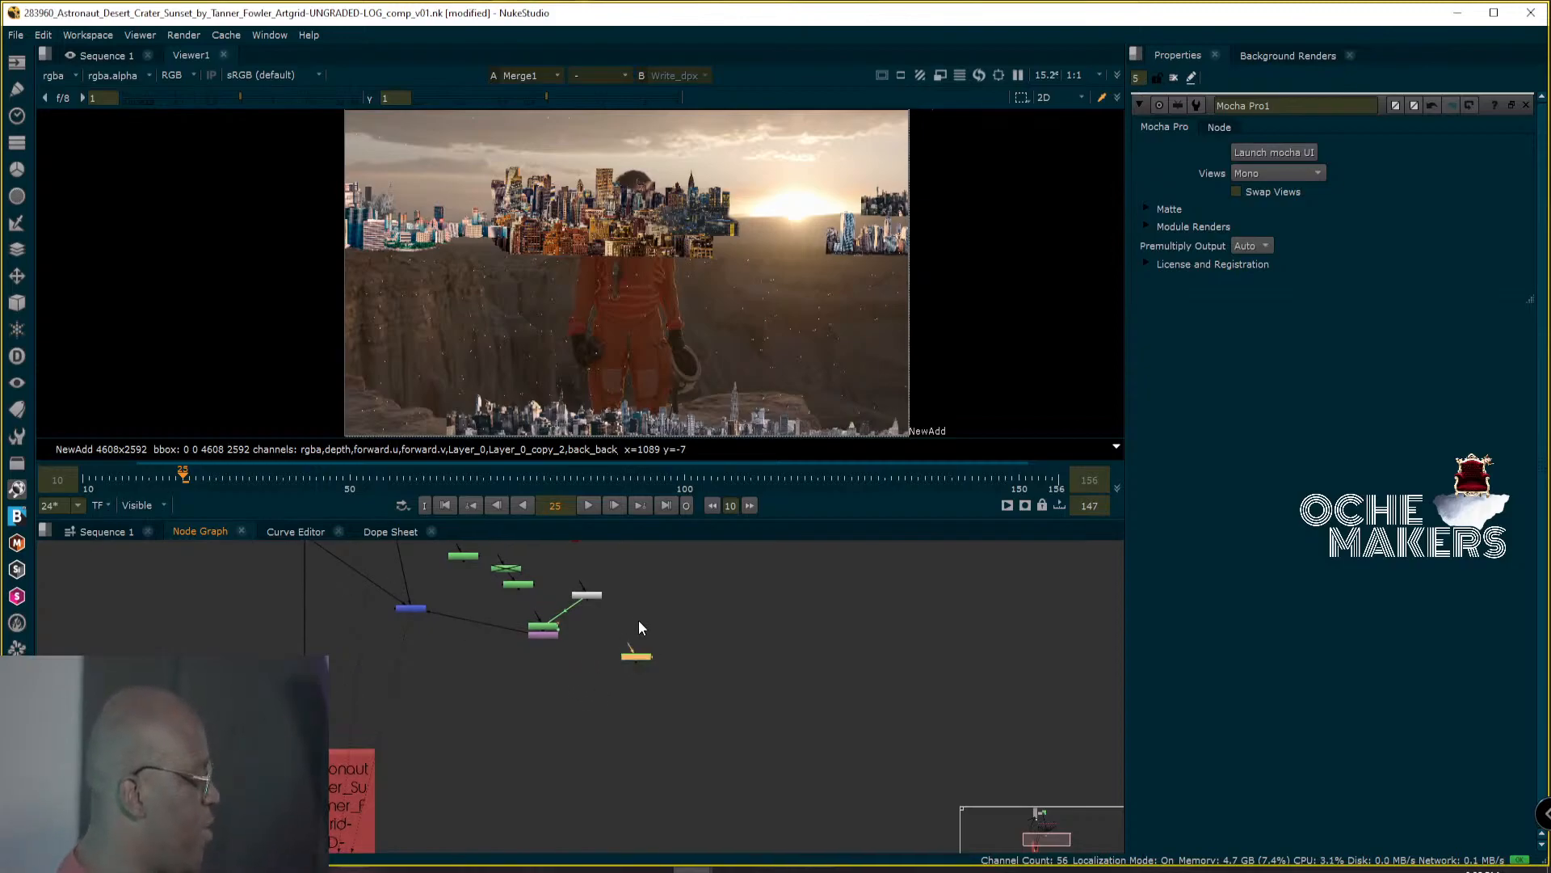
mouse_move(747, 624)
alt+middle_down()
mouse_move(696, 632)
mouse_move(767, 626)
alt+middle_up()
scroll(767, 626, up, 1)
middle_drag(674, 649, 801, 729)
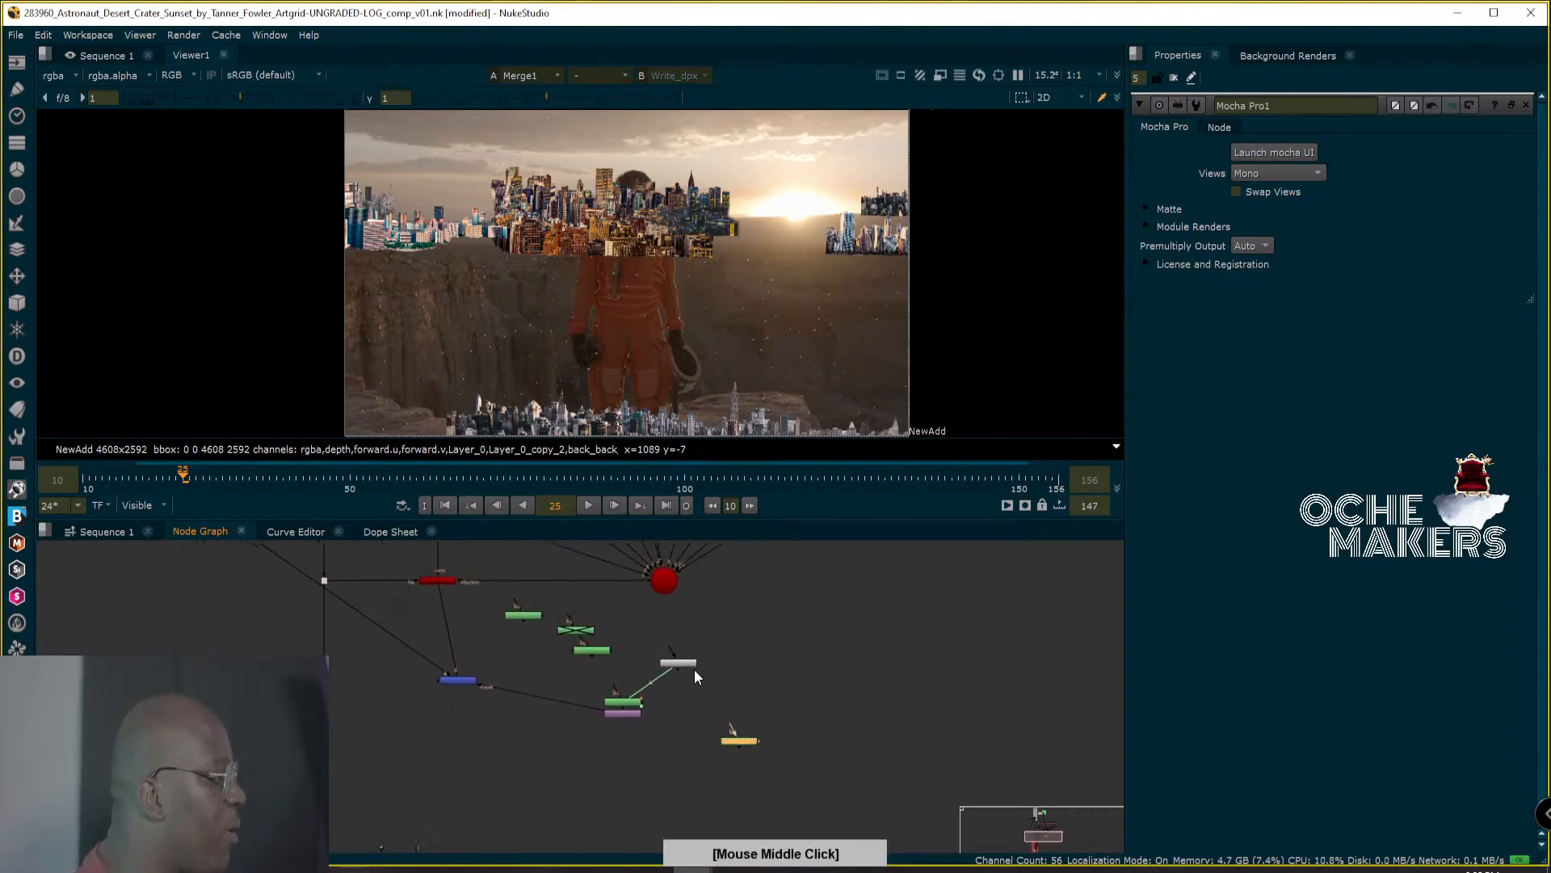
scroll(703, 669, up, 3)
alt+middle_drag(732, 663, 722, 678)
click(434, 675)
alt+middle_drag(433, 675, 541, 658)
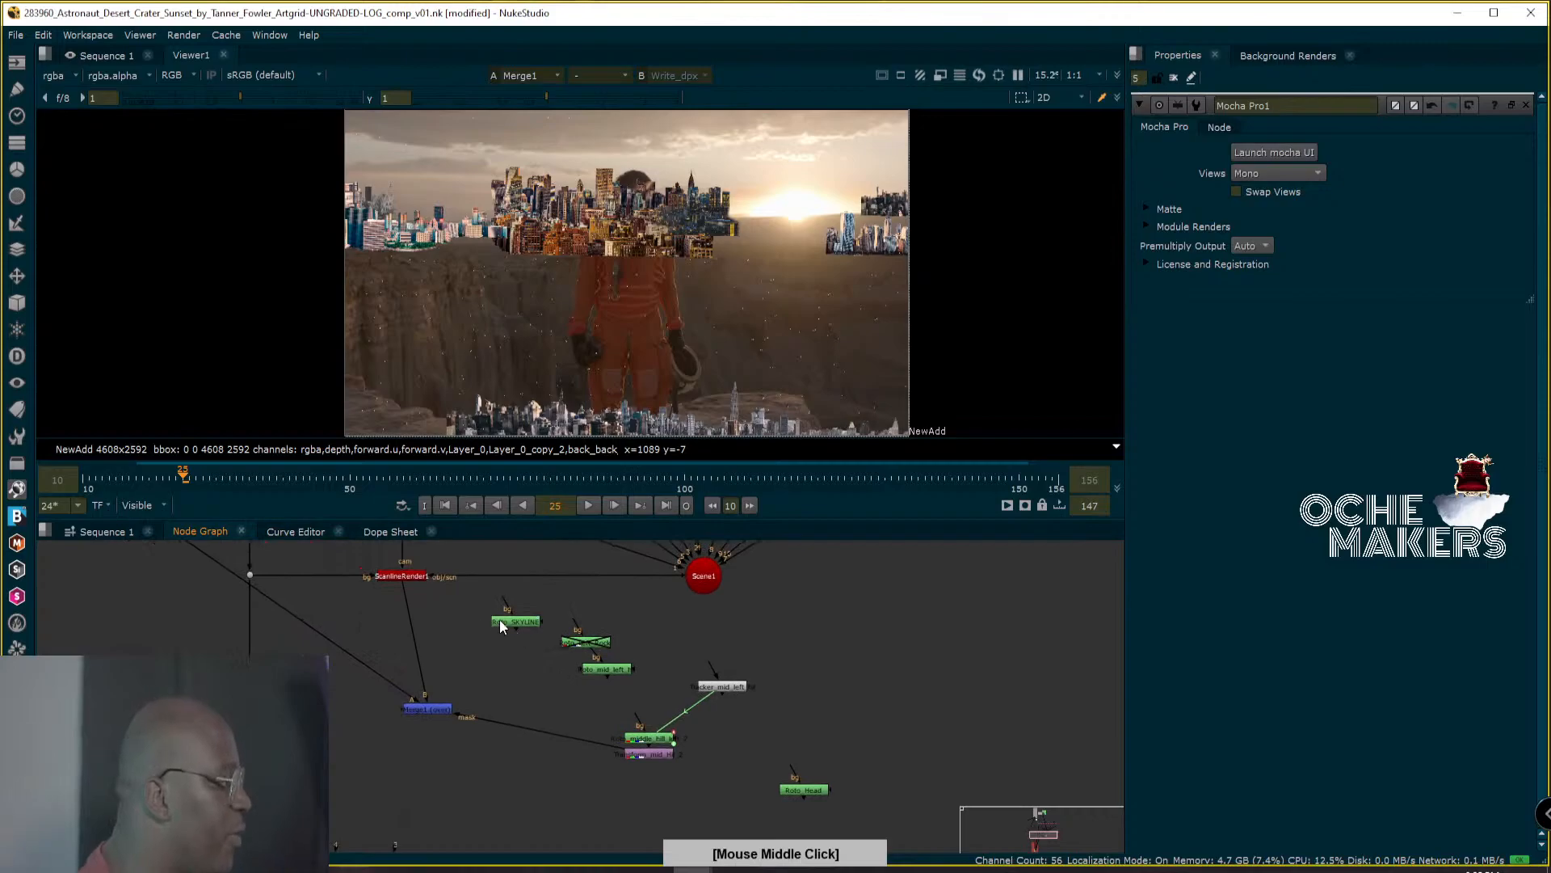
Move Roto_SKYLINE closer to the other rotos, place Roto_Head above the Roto_middle_hill_left_2 node feeding its bg input, and open Roto_Head's properties.
drag(514, 626, 607, 629)
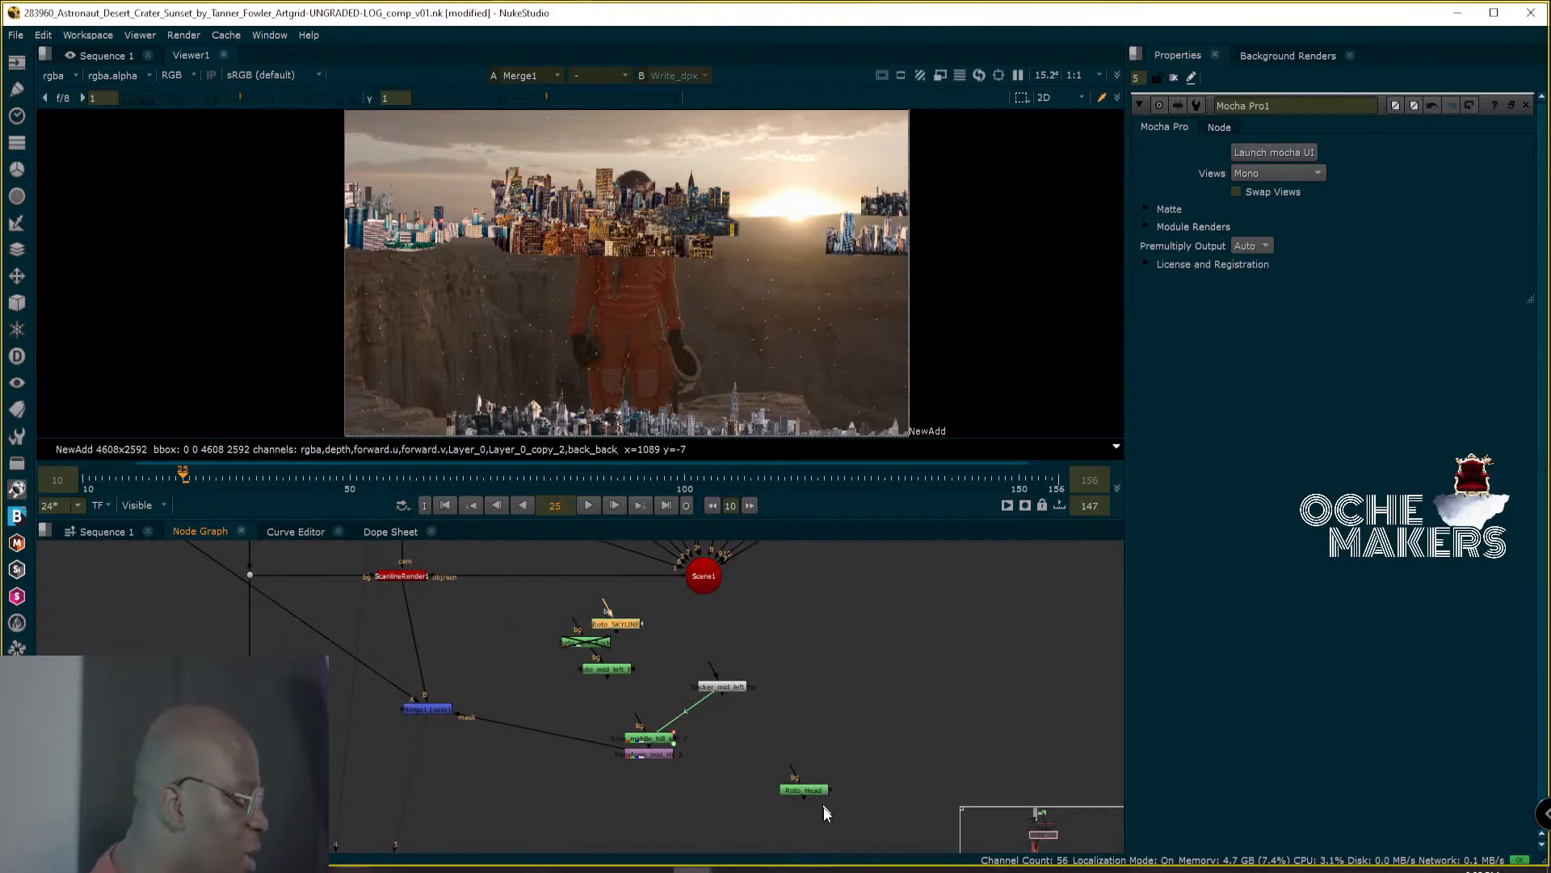
drag(808, 787, 664, 711)
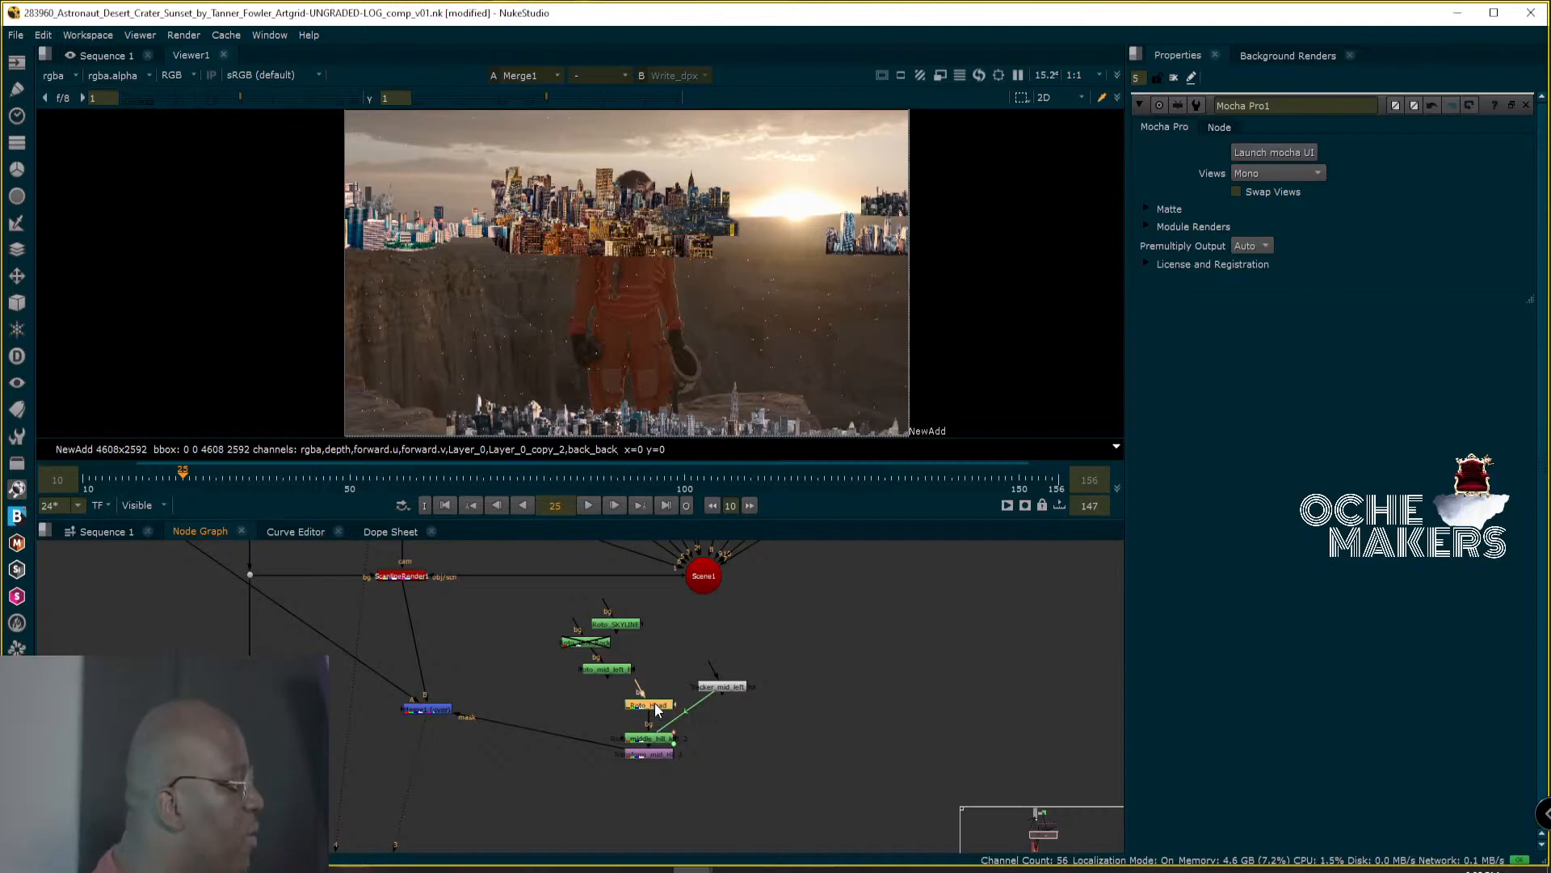
double_click(657, 707)
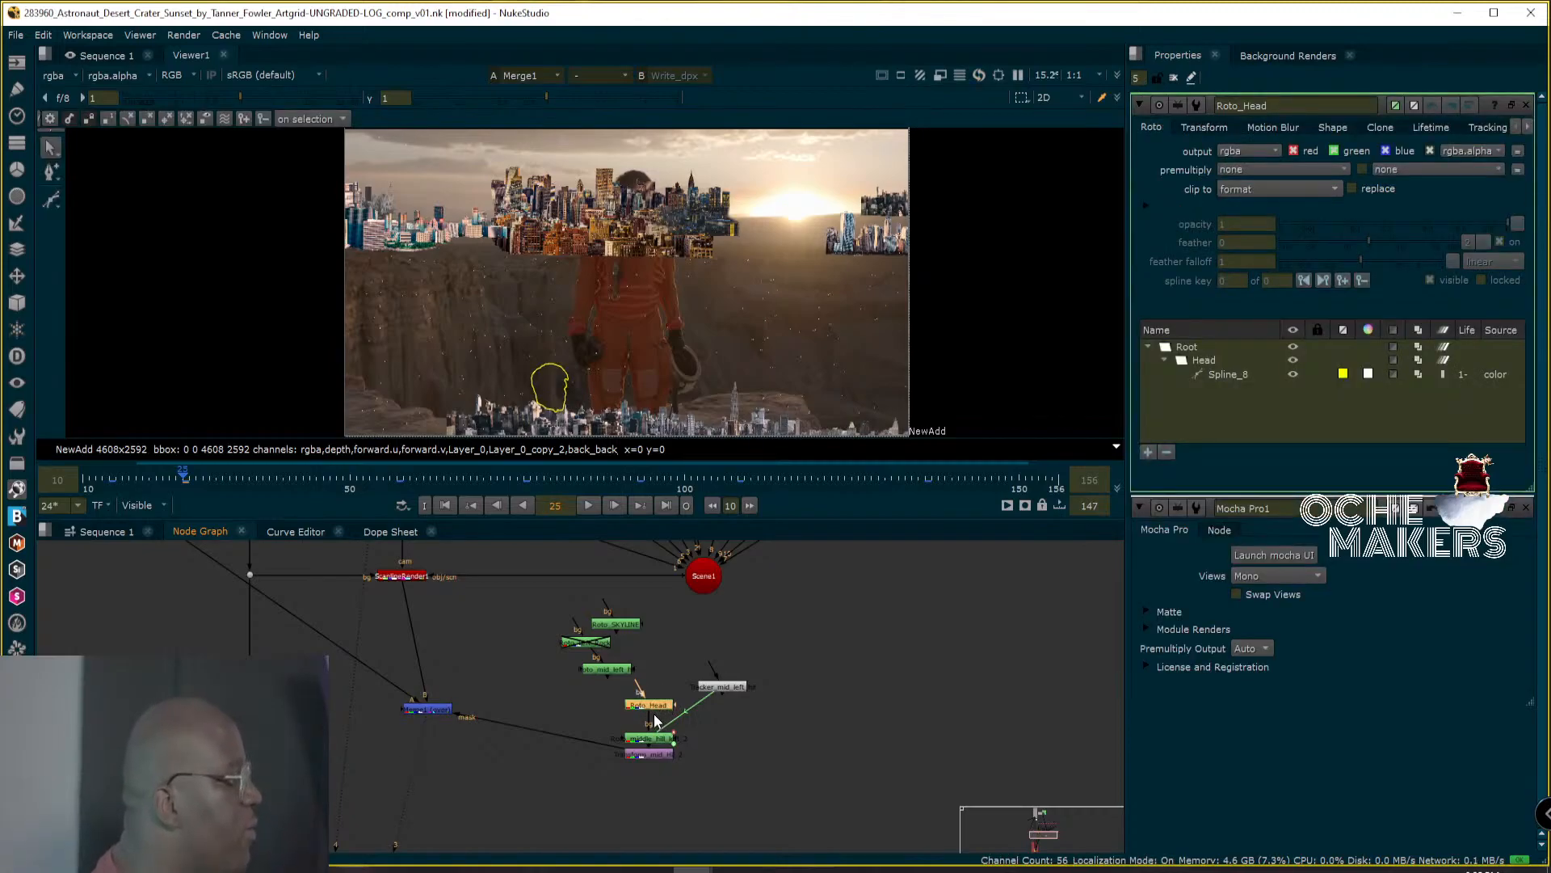
drag(667, 713, 647, 715)
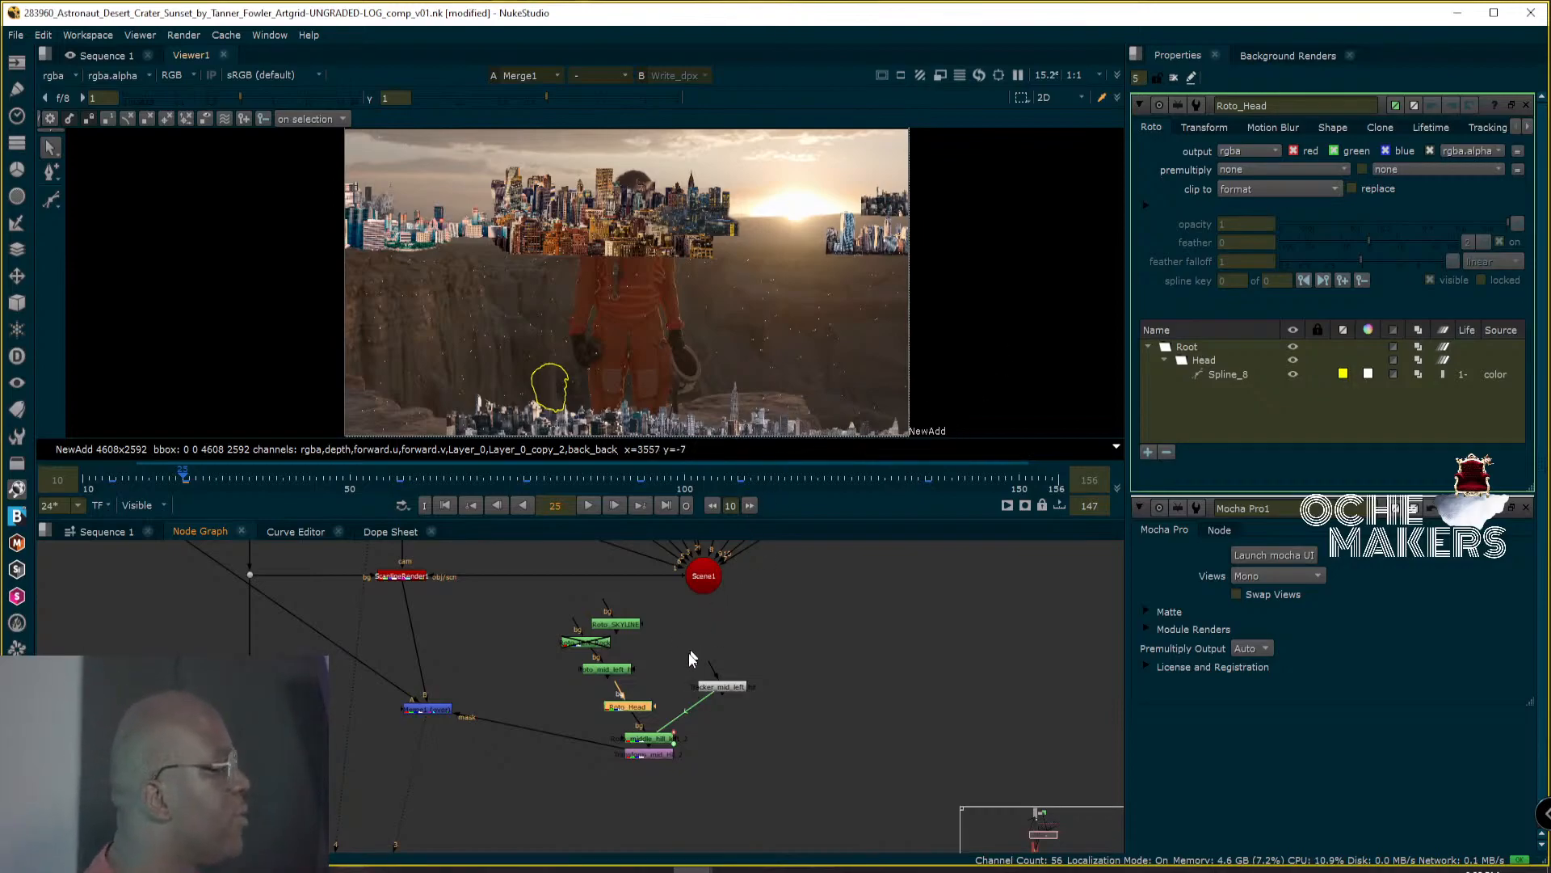
Open the Roto_middle_hill_left_2 properties alongside Roto_Head's and move the Roto_Head node out to the side.
click(653, 745)
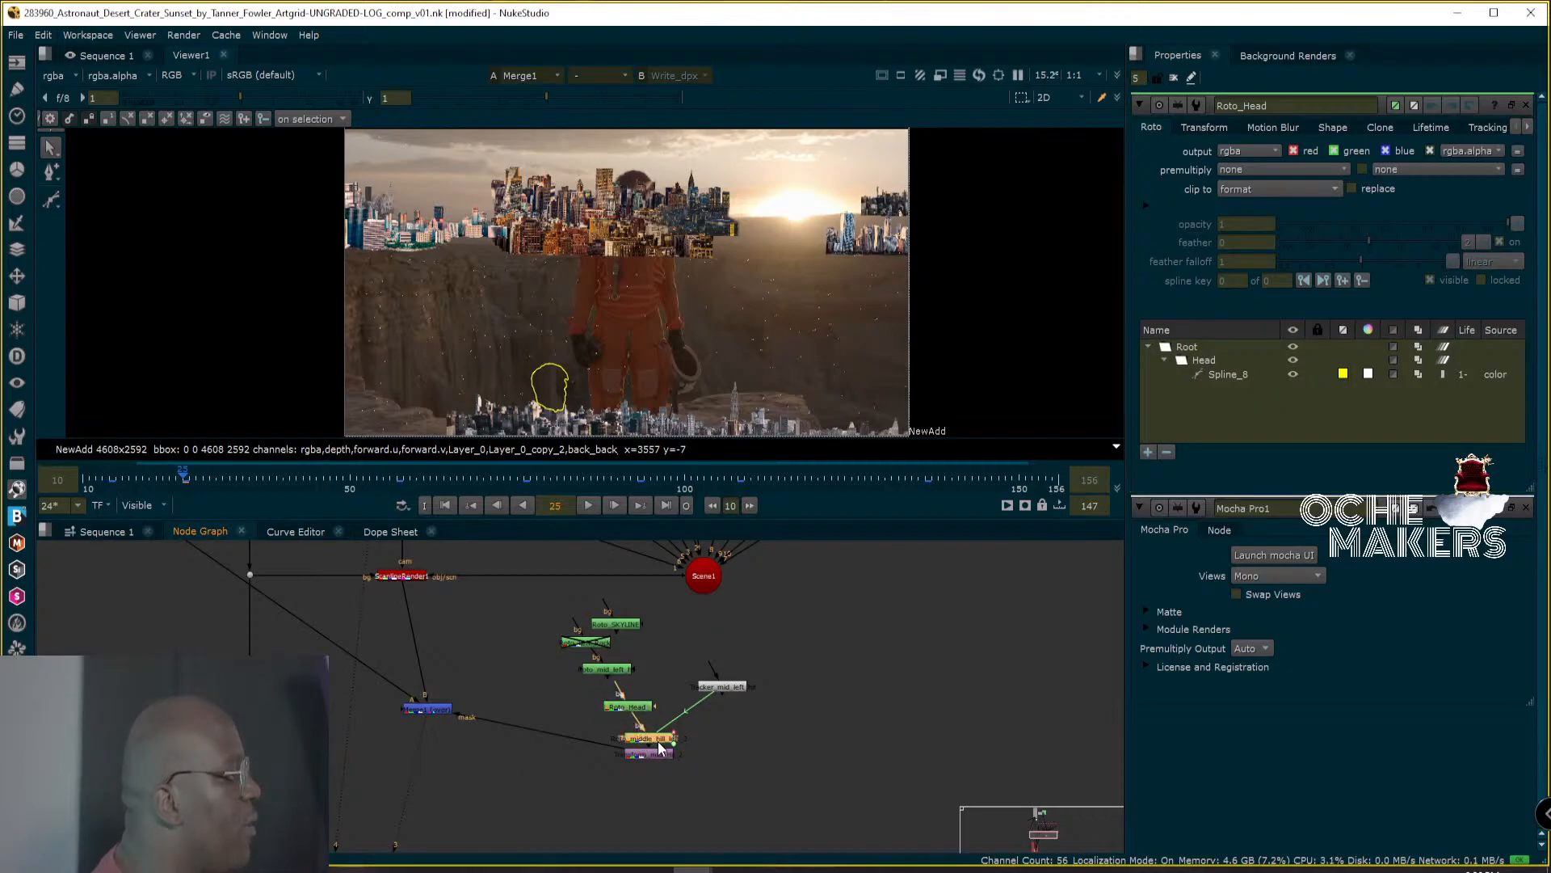
double_click(663, 741)
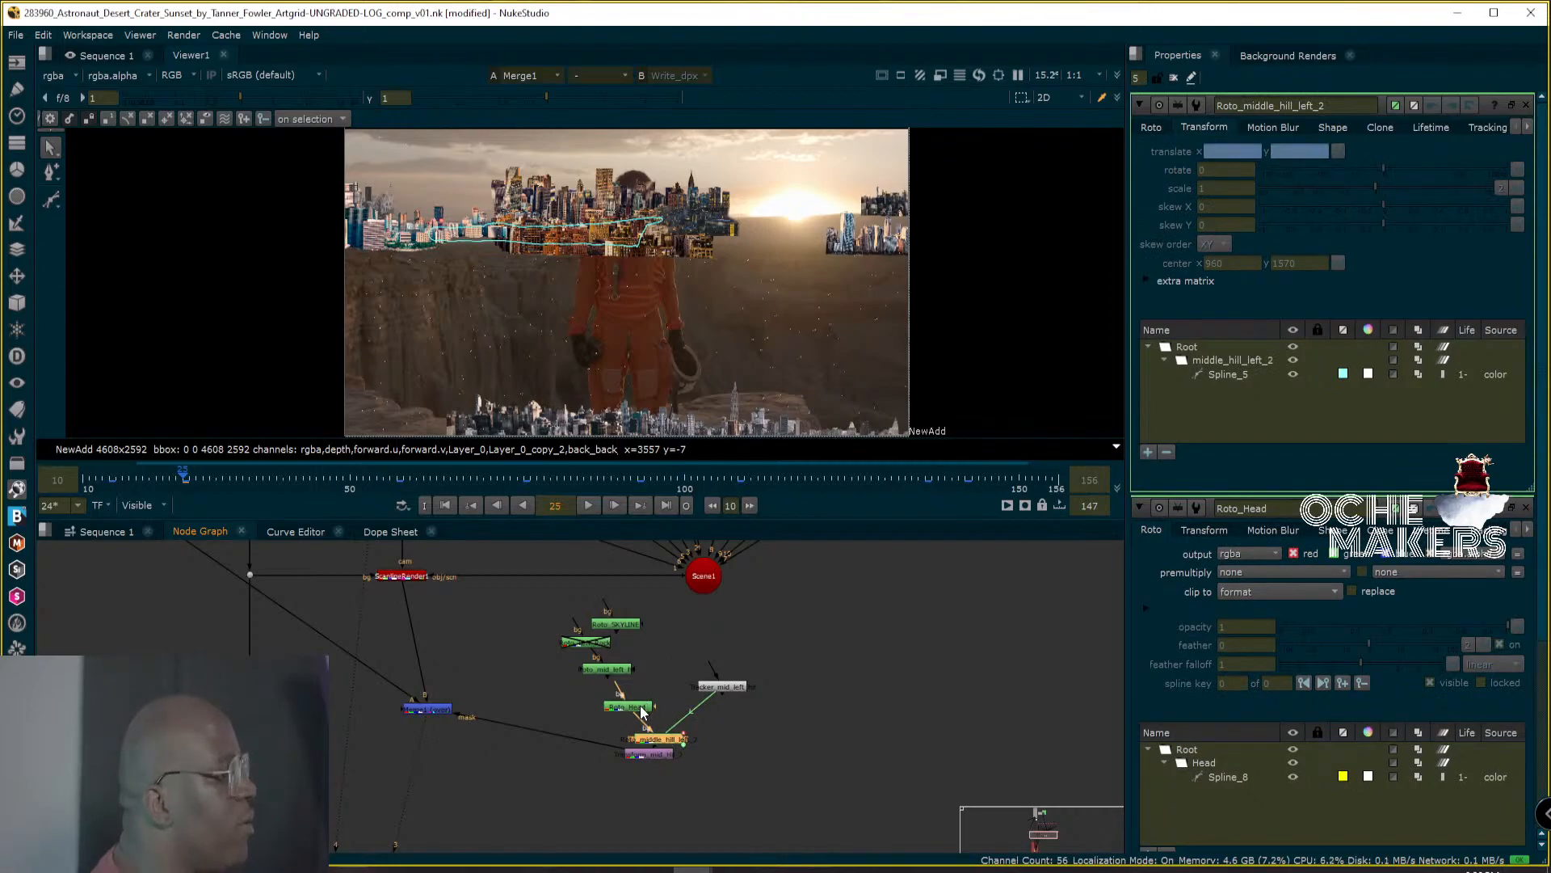
drag(635, 709, 771, 729)
click(662, 737)
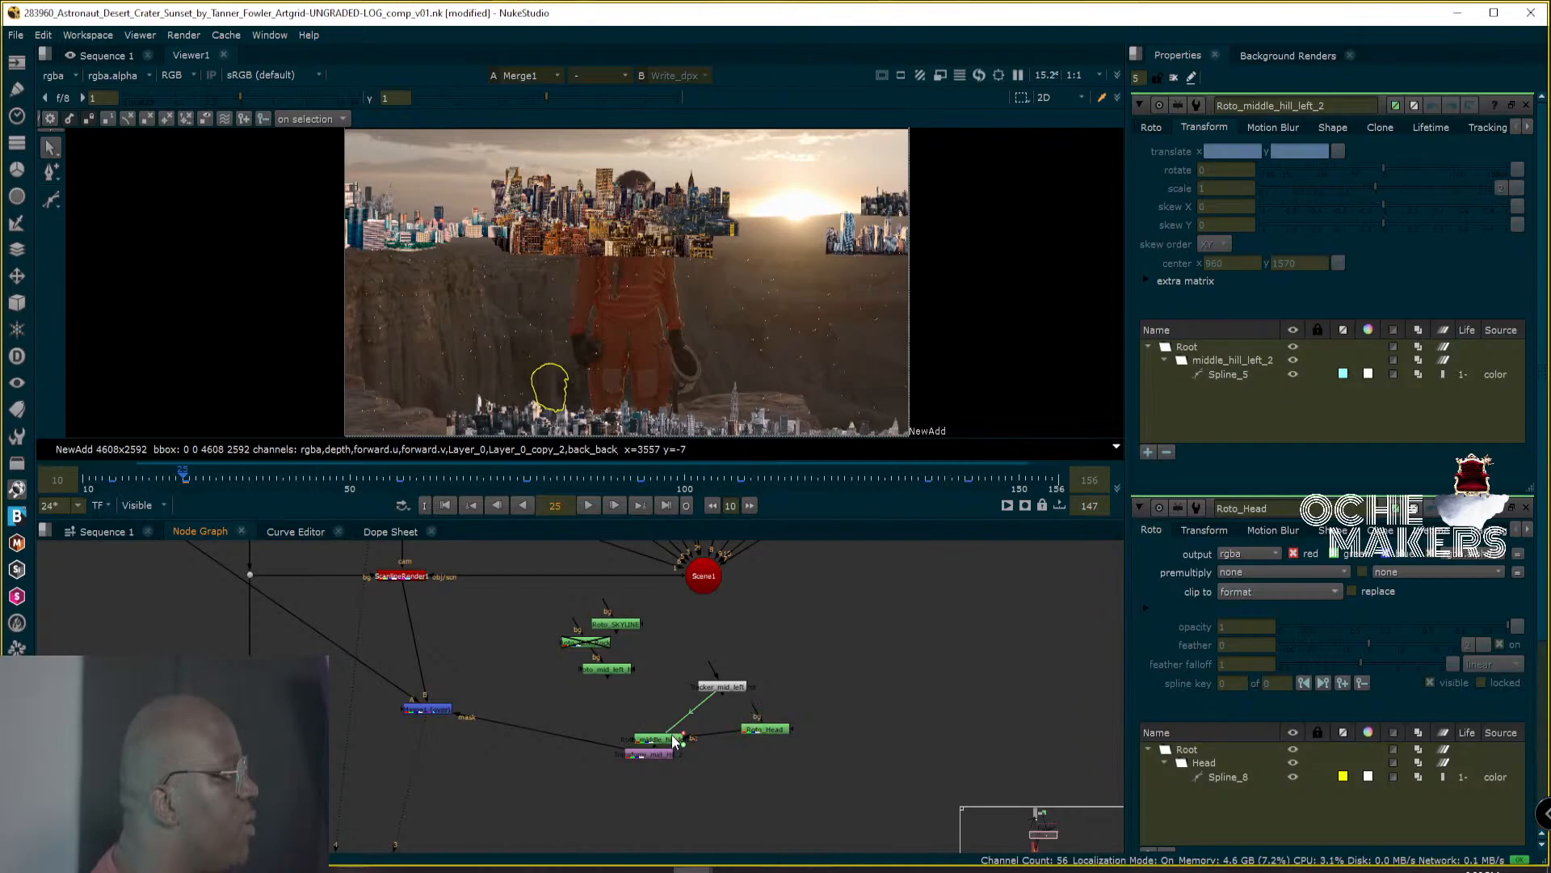
Compare the layer and spline settings of Roto_middle_hill_left_2 and Roto_Head, and close all open node properties.
click(1145, 585)
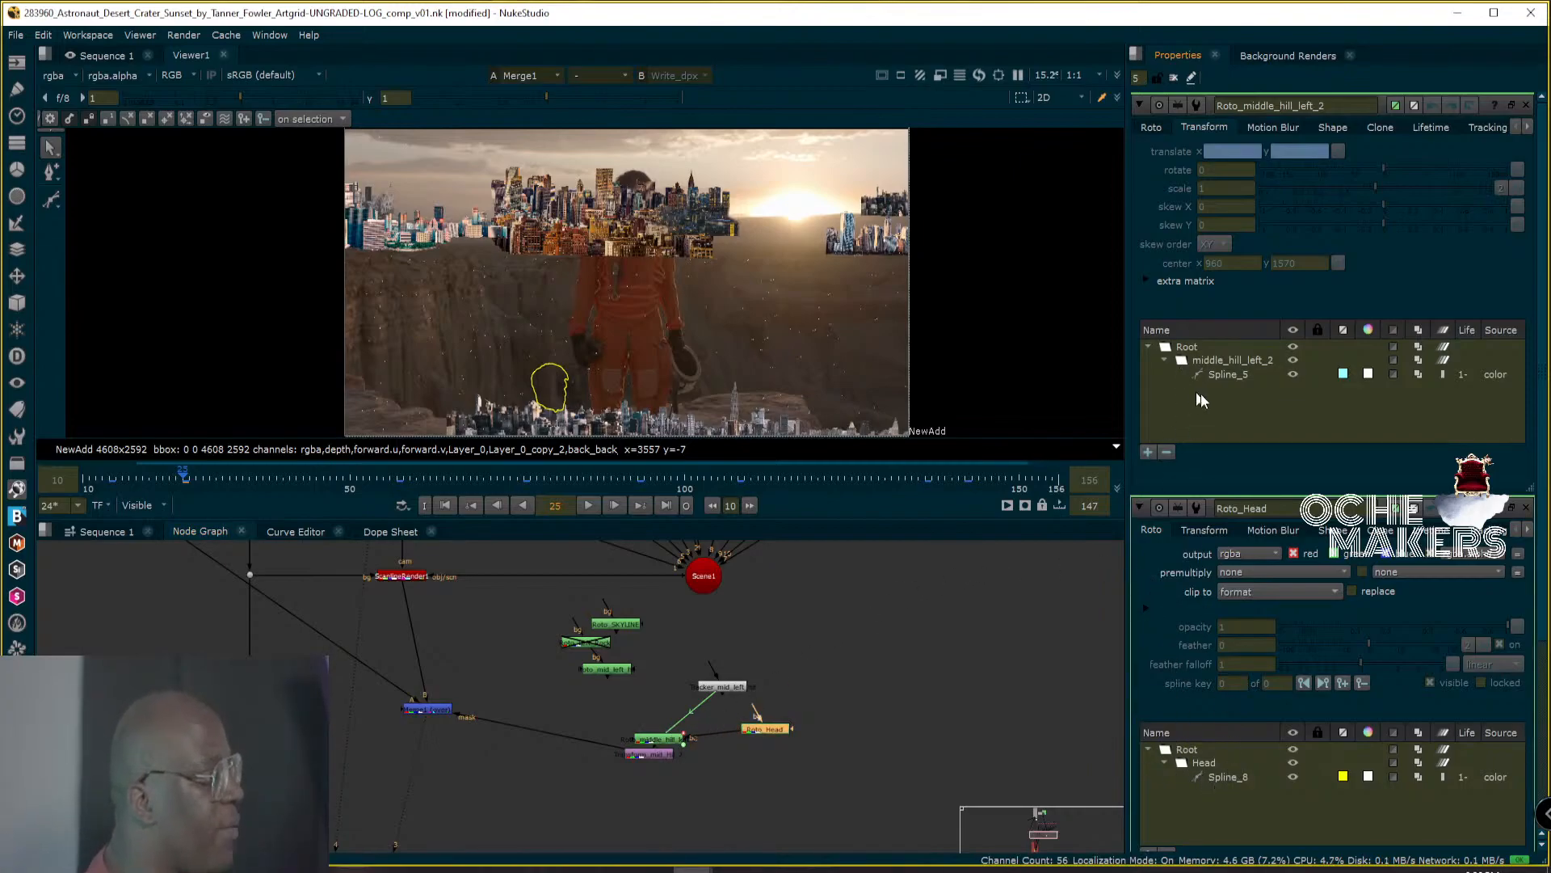
click(1250, 375)
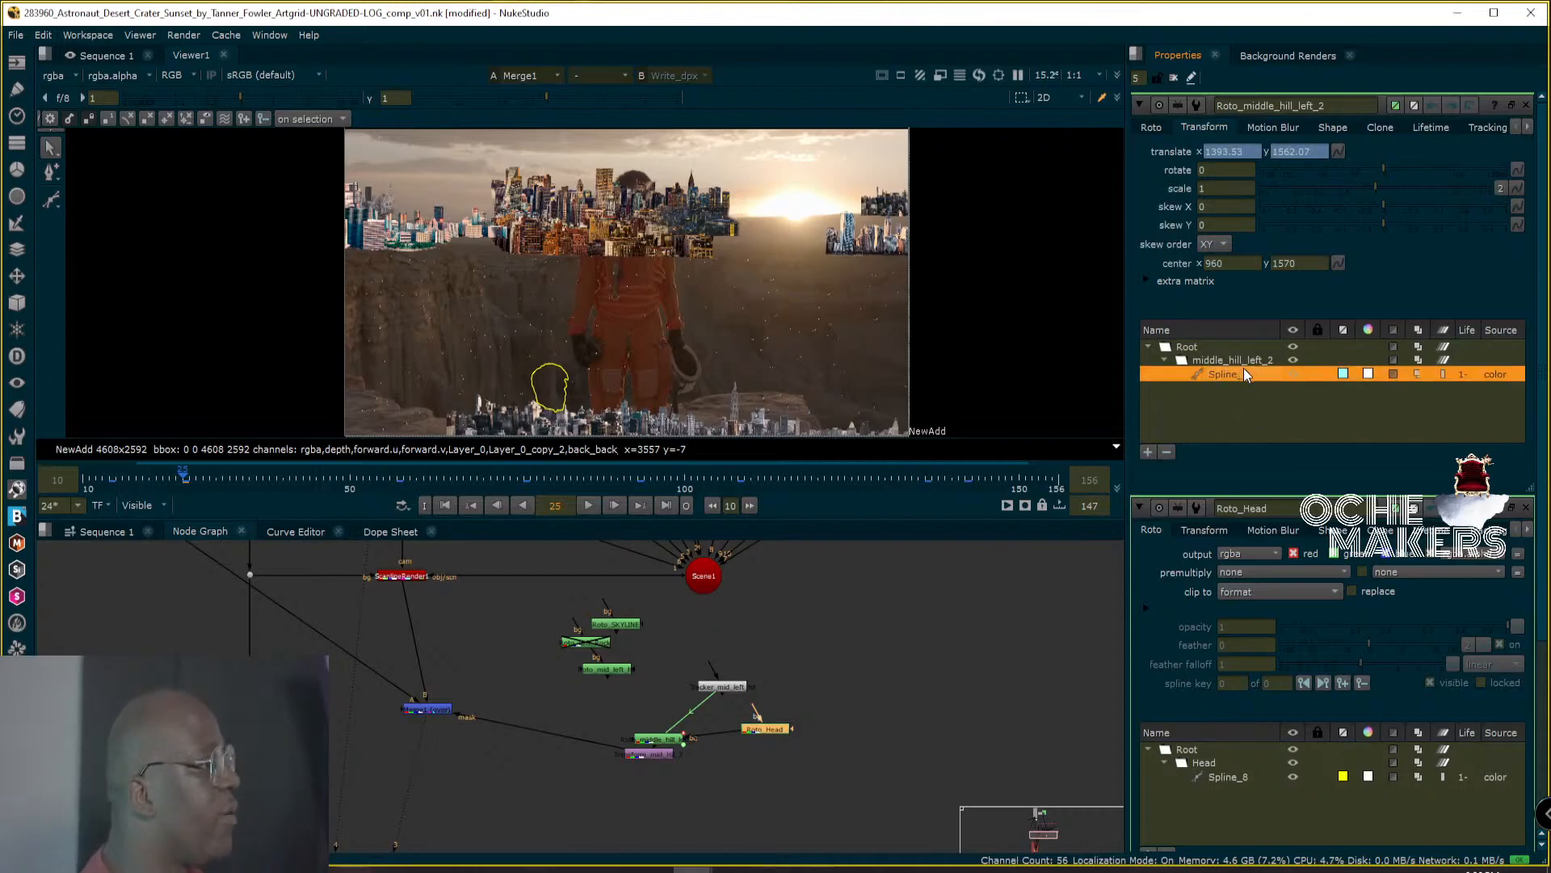
click(1219, 433)
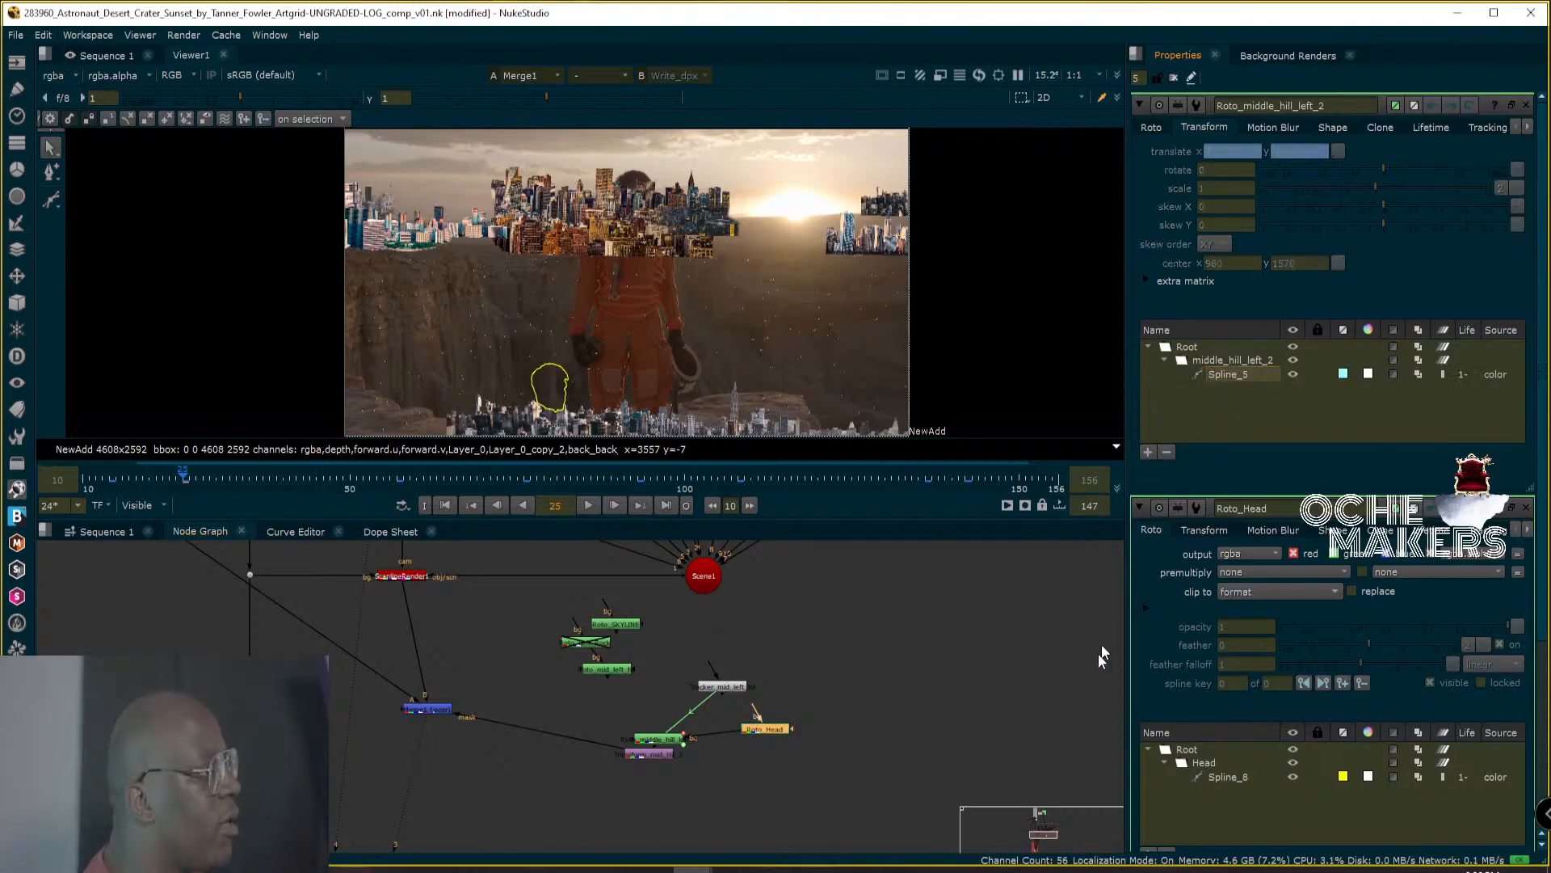
click(1229, 764)
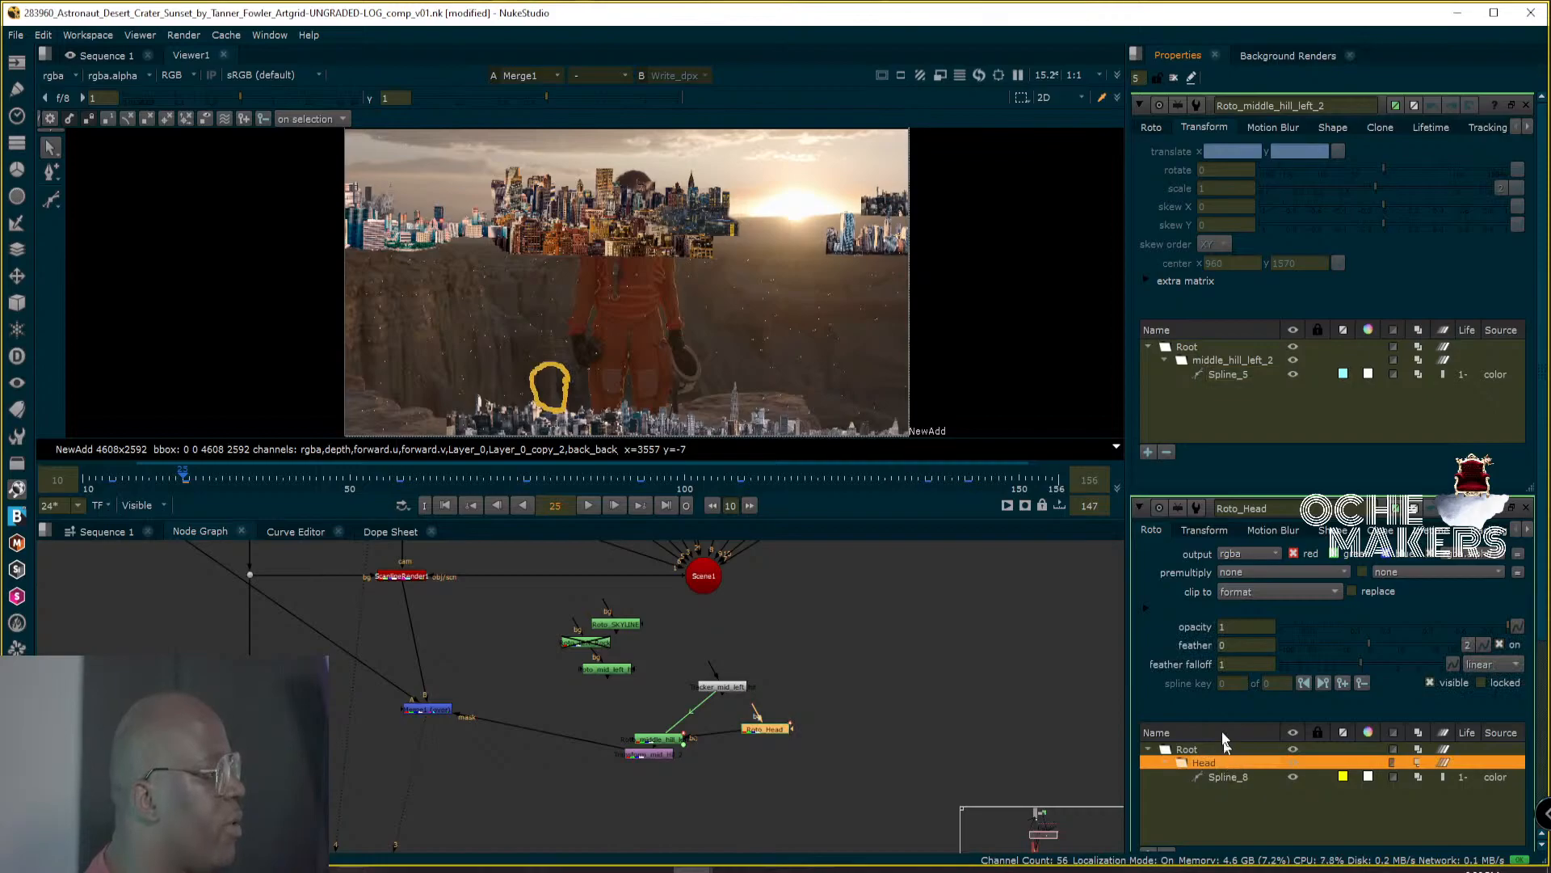
click(1228, 363)
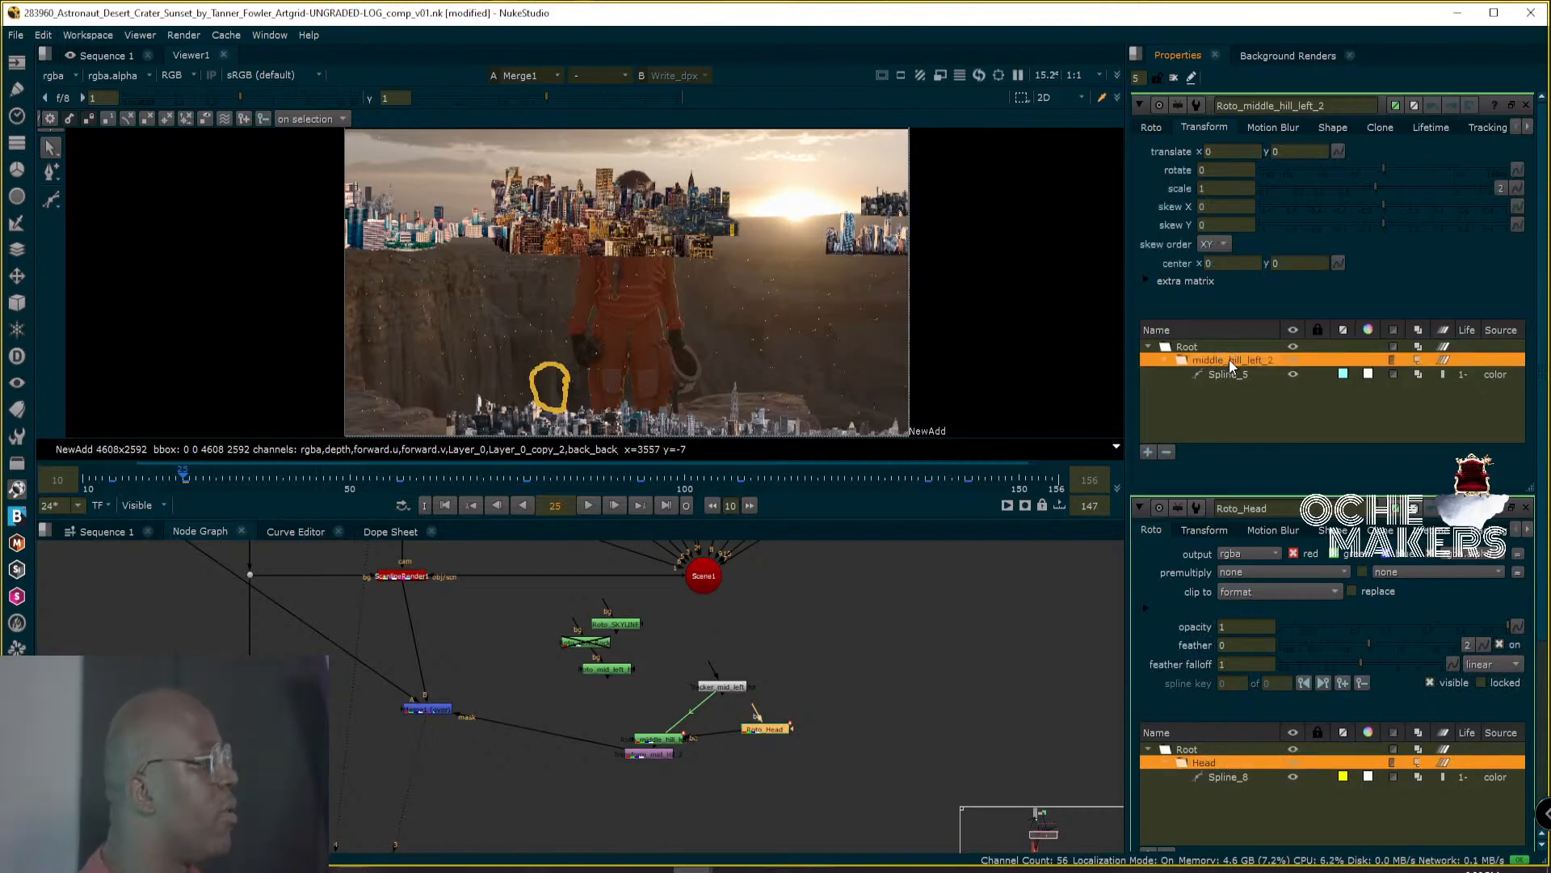
double_click(1229, 360)
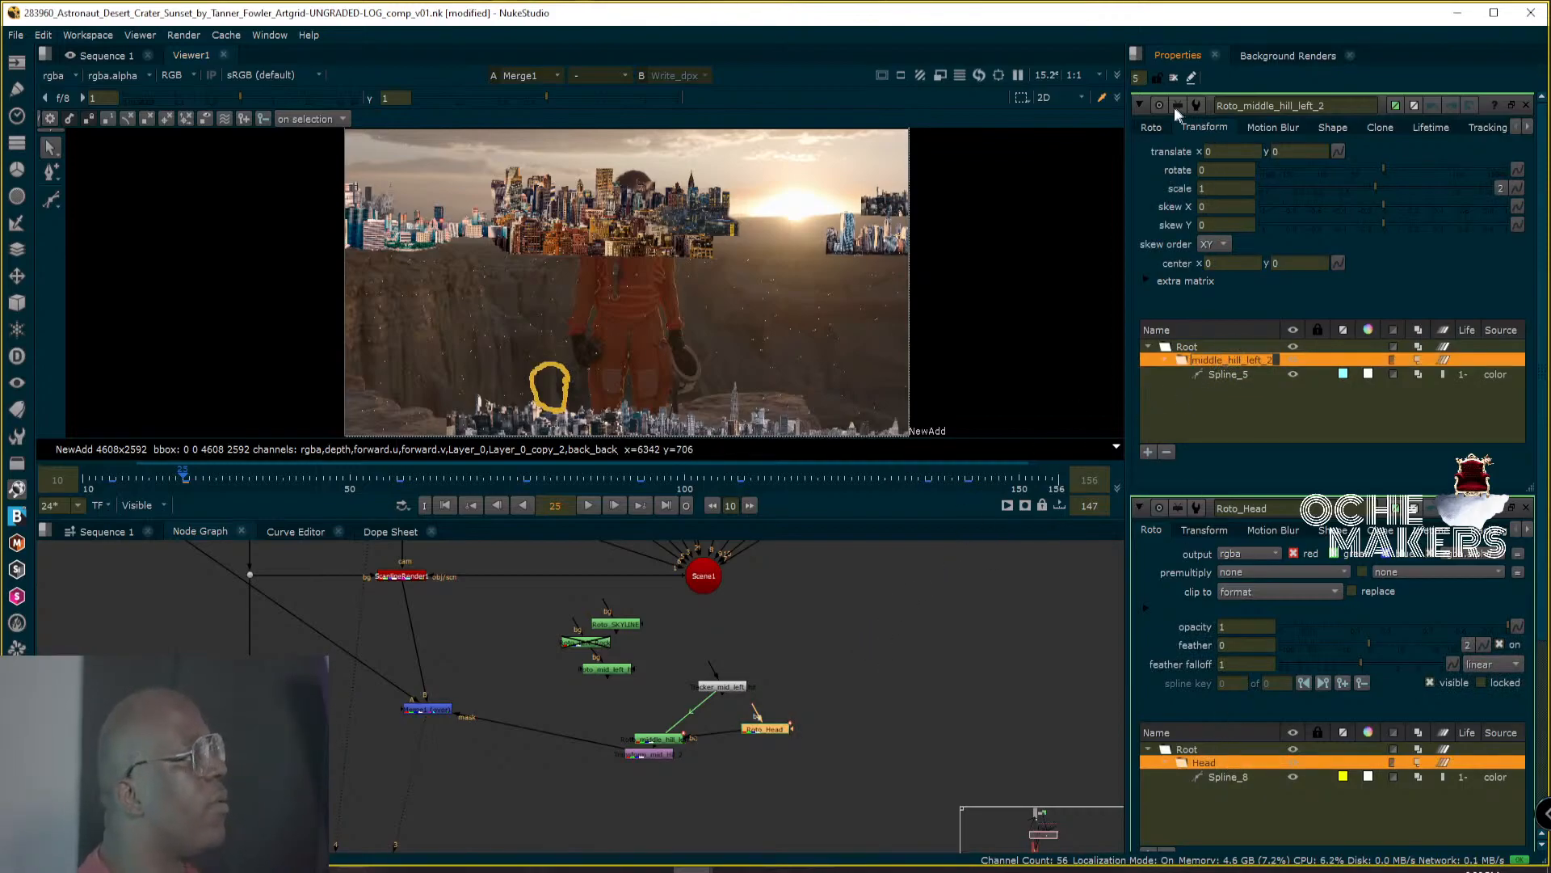
click(1175, 77)
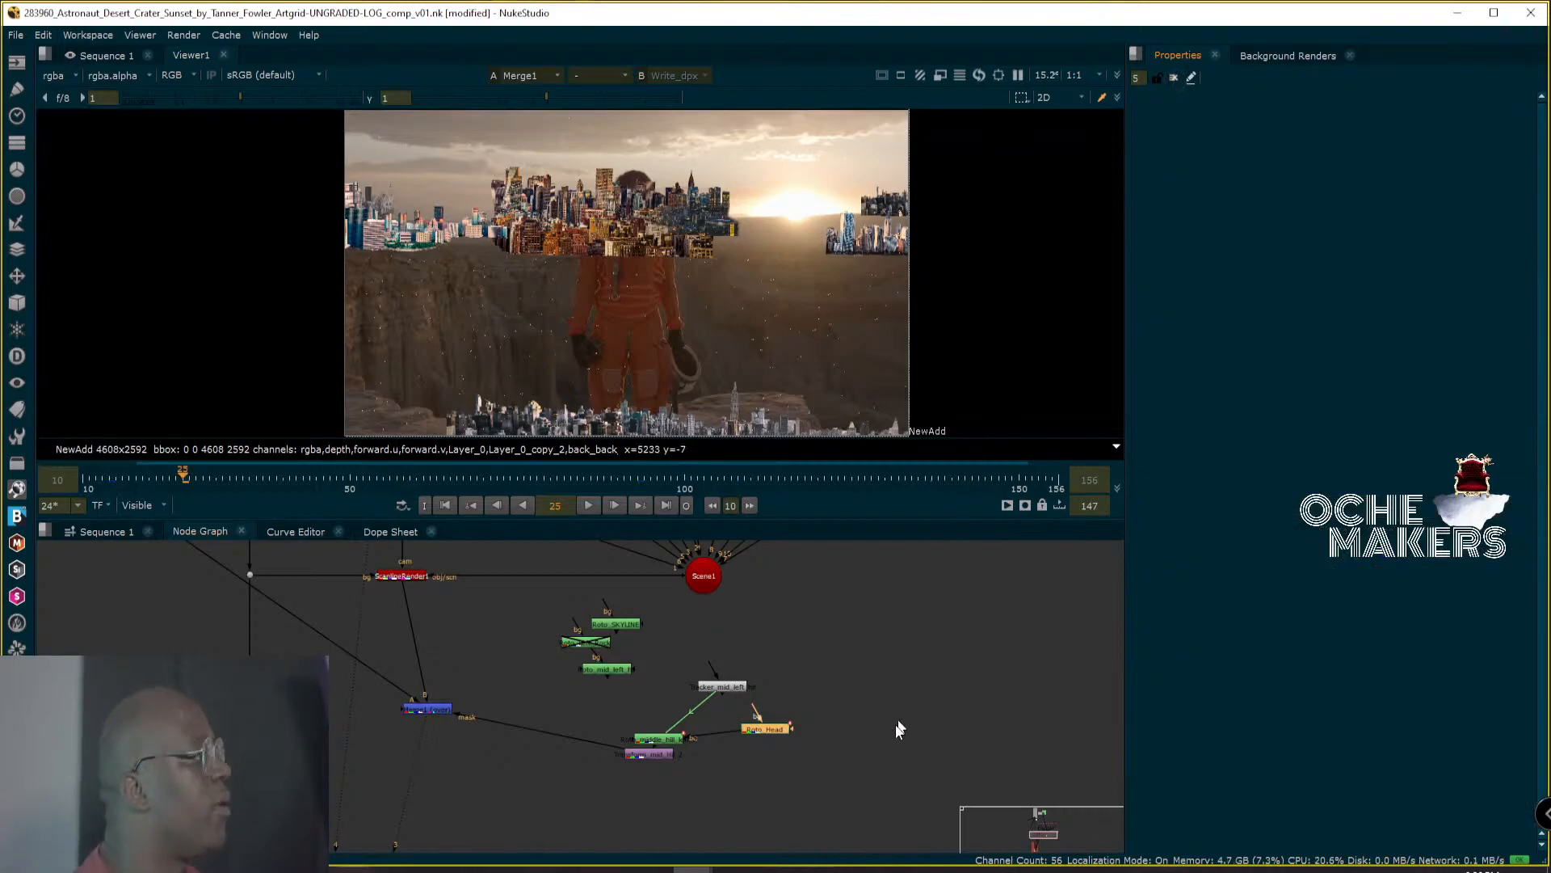
Reopen the Roto_middle_hill_left_2 properties, move the mid-left tracker node farther away, and place Roto_Head directly above the middle hill roto.
click(661, 740)
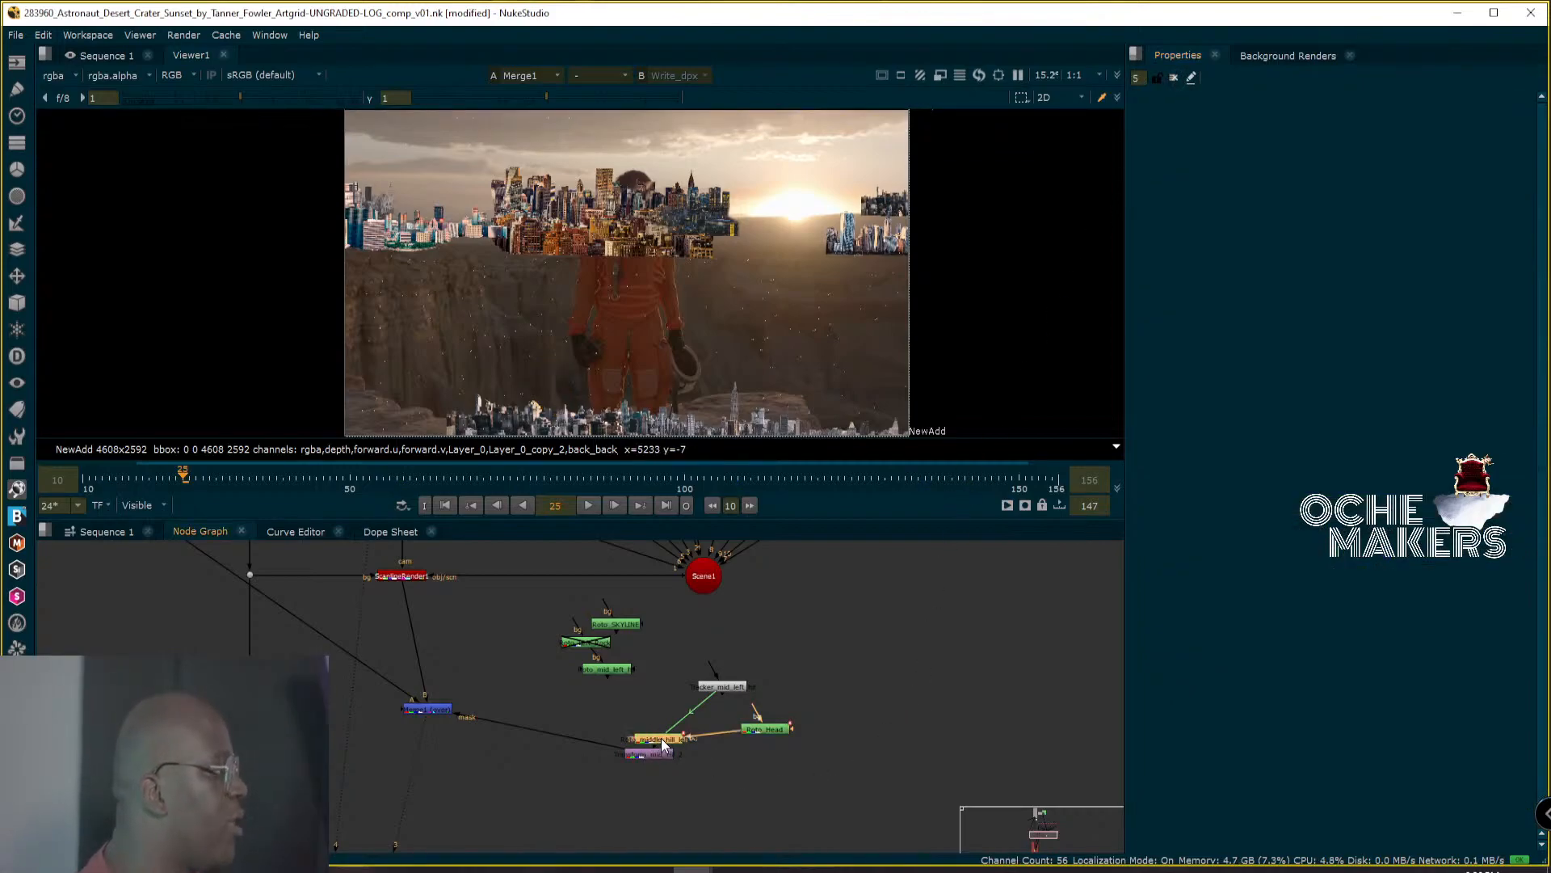
double_click(665, 741)
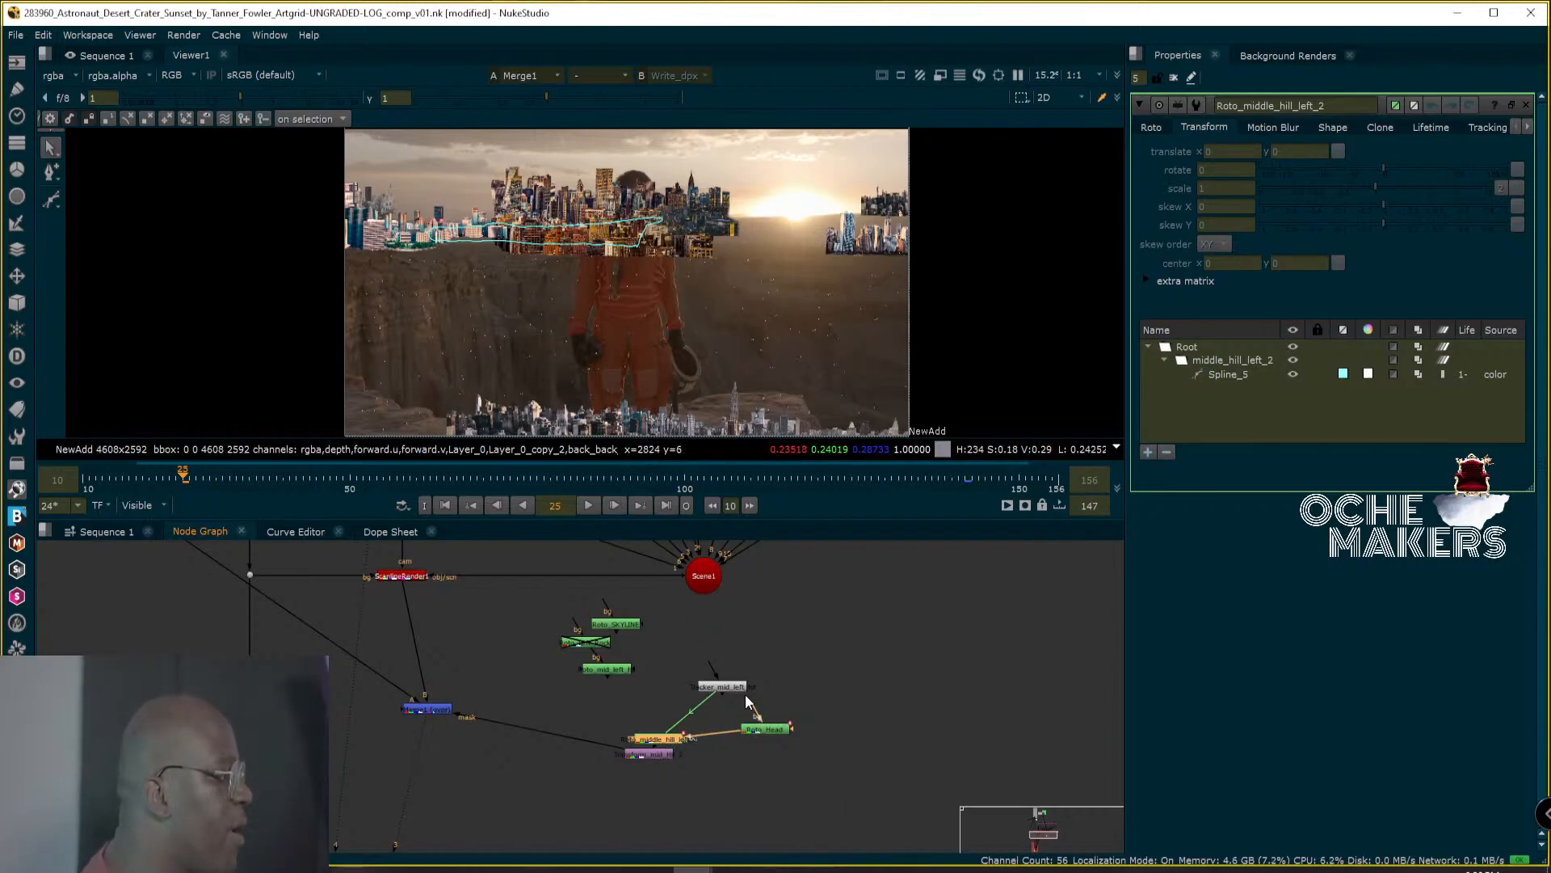
drag(730, 693, 822, 649)
drag(778, 732, 668, 704)
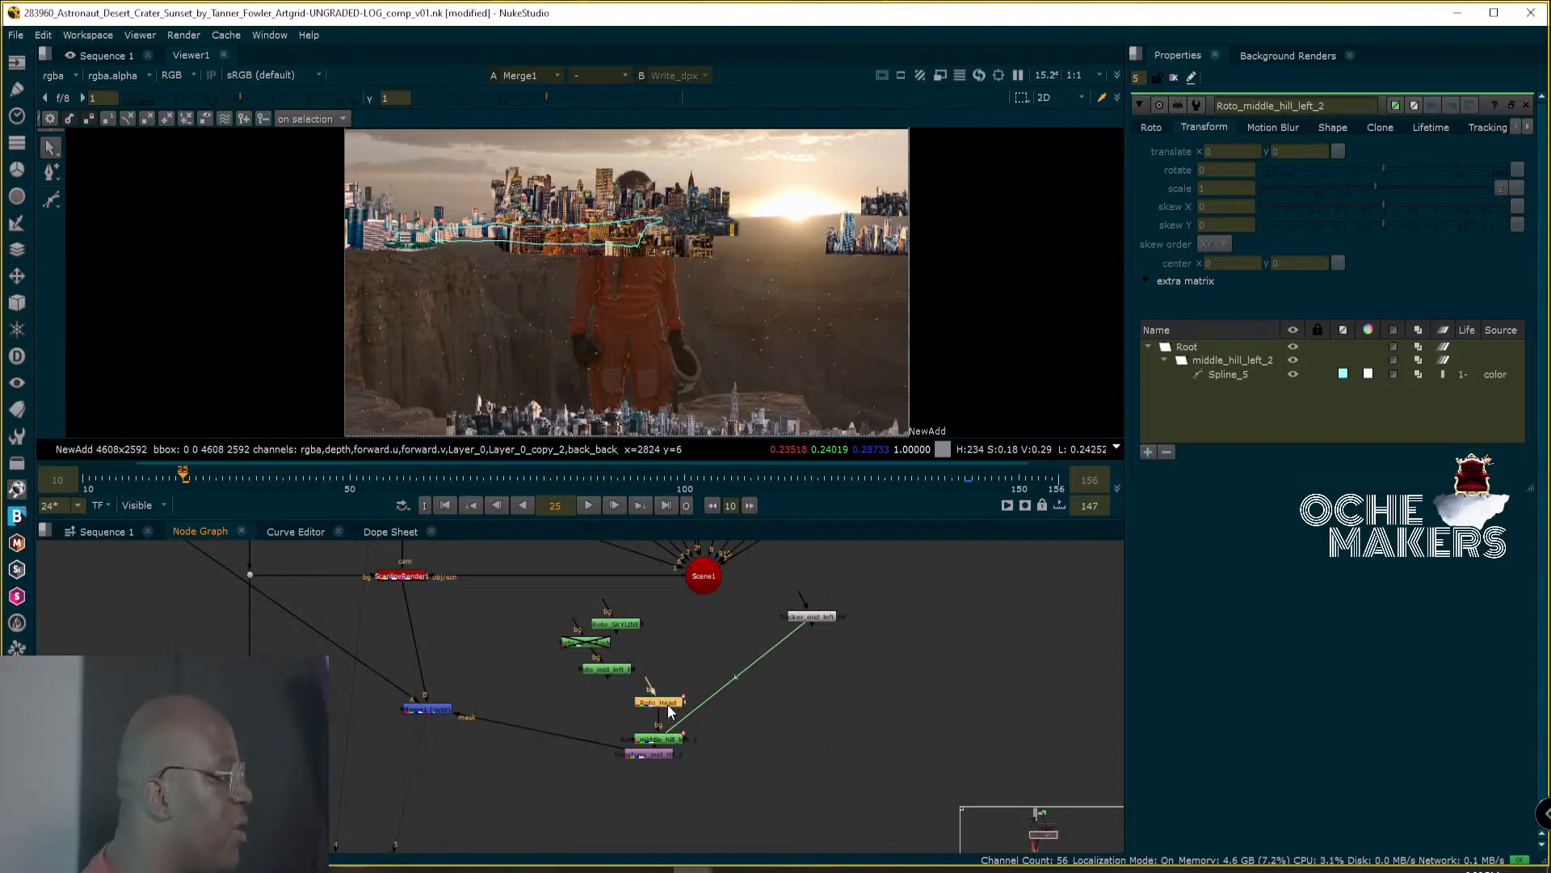
View the output of the Transform node below the middle hill roto to check both roto shapes.
click(657, 754)
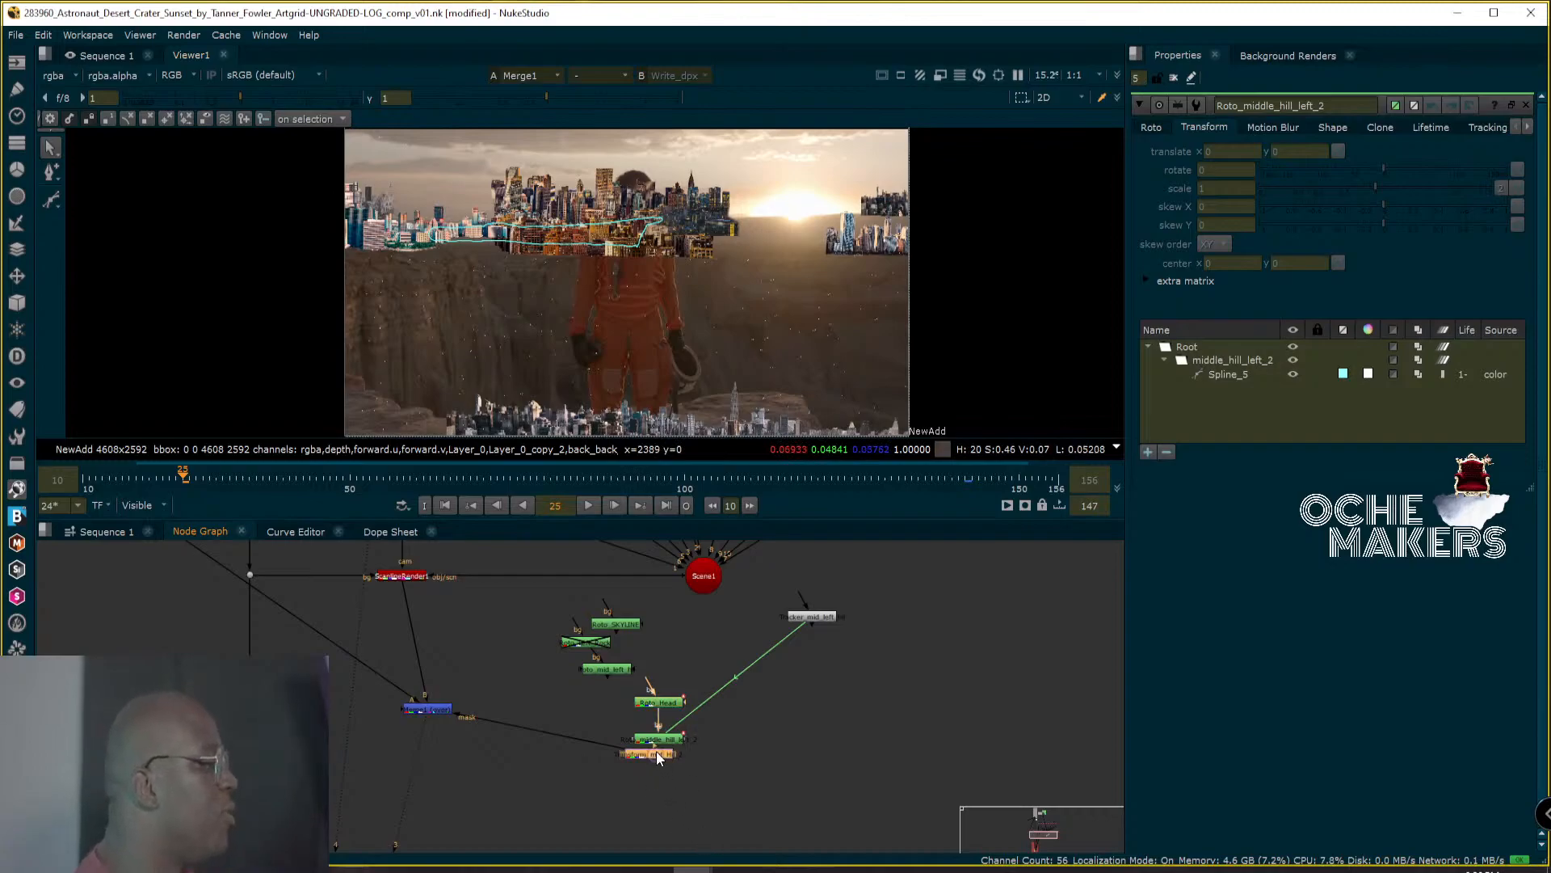
key(1)
click(700, 745)
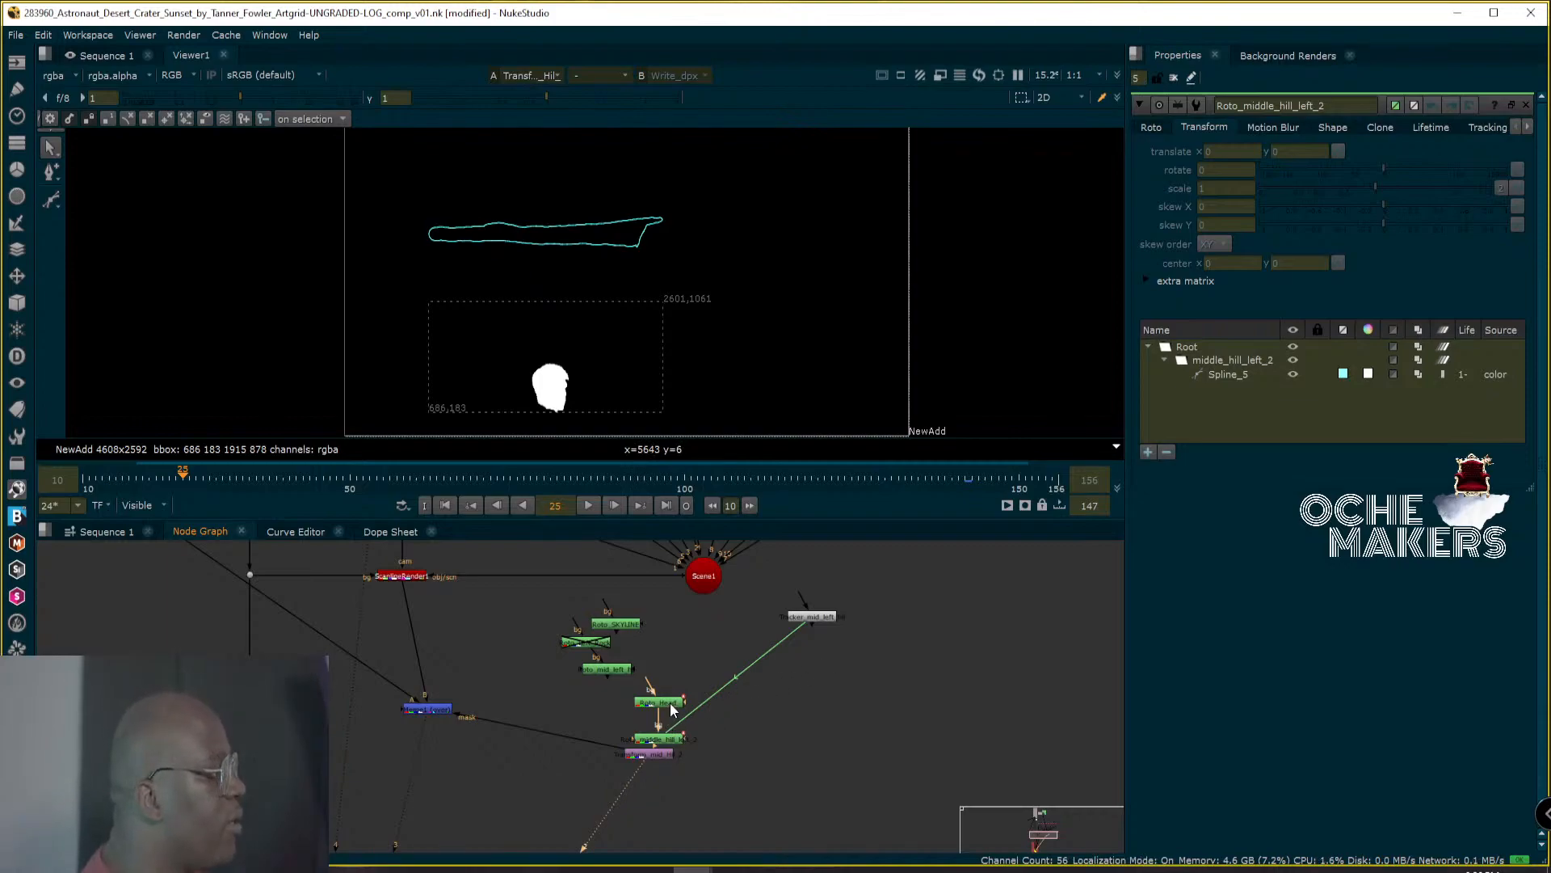
Space Roto_middle_hill_left_2 away from Roto_Head and compare the Roto settings of Spline_5 and Spline_8 in the two nodes.
drag(675, 744, 762, 737)
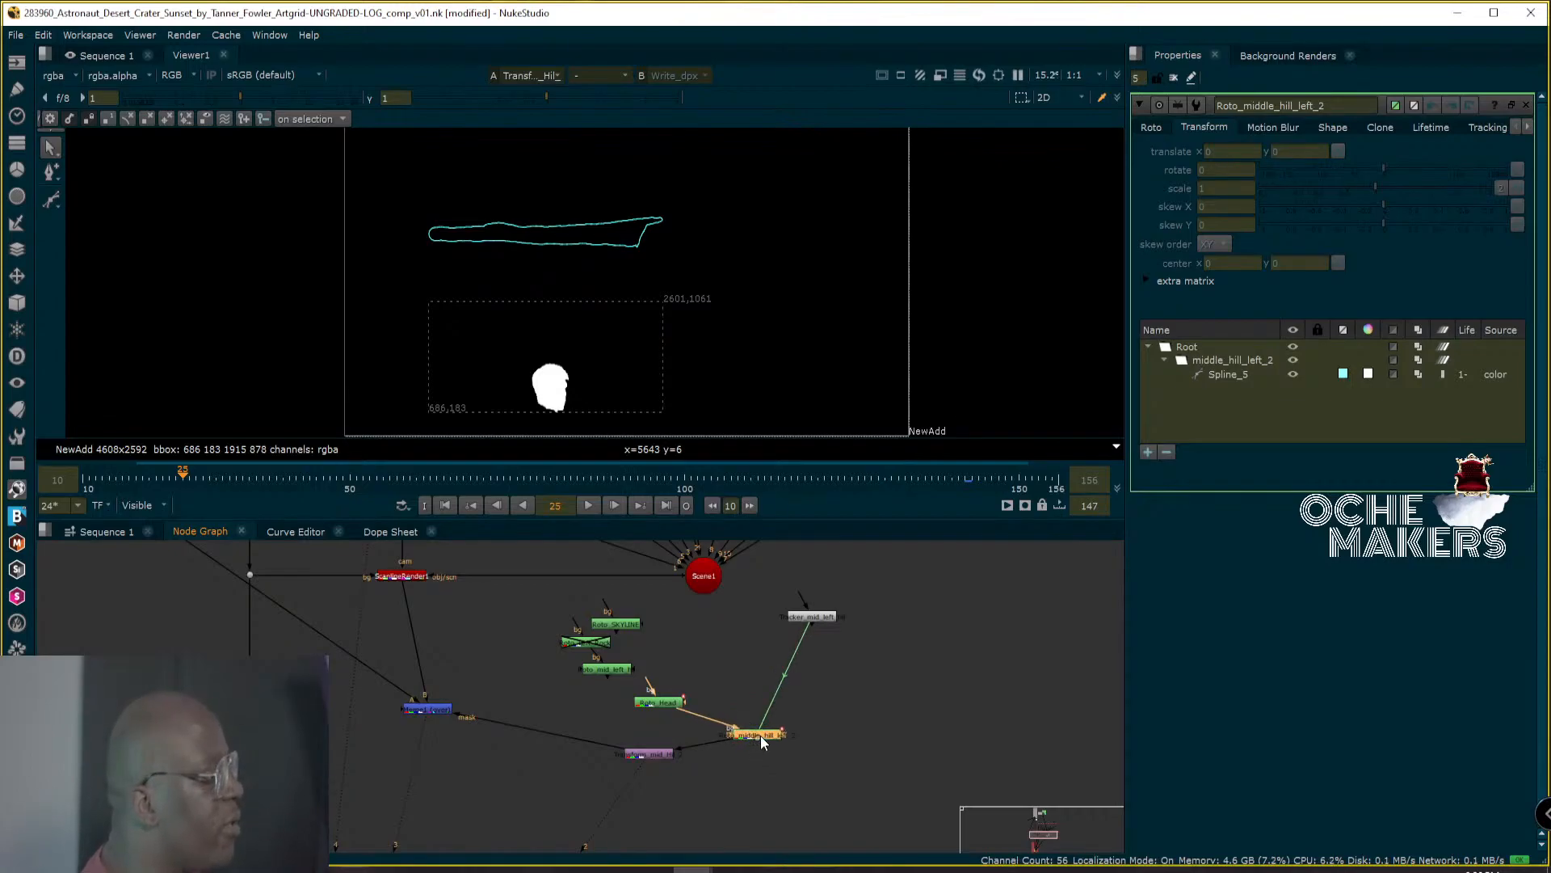
double_click(671, 700)
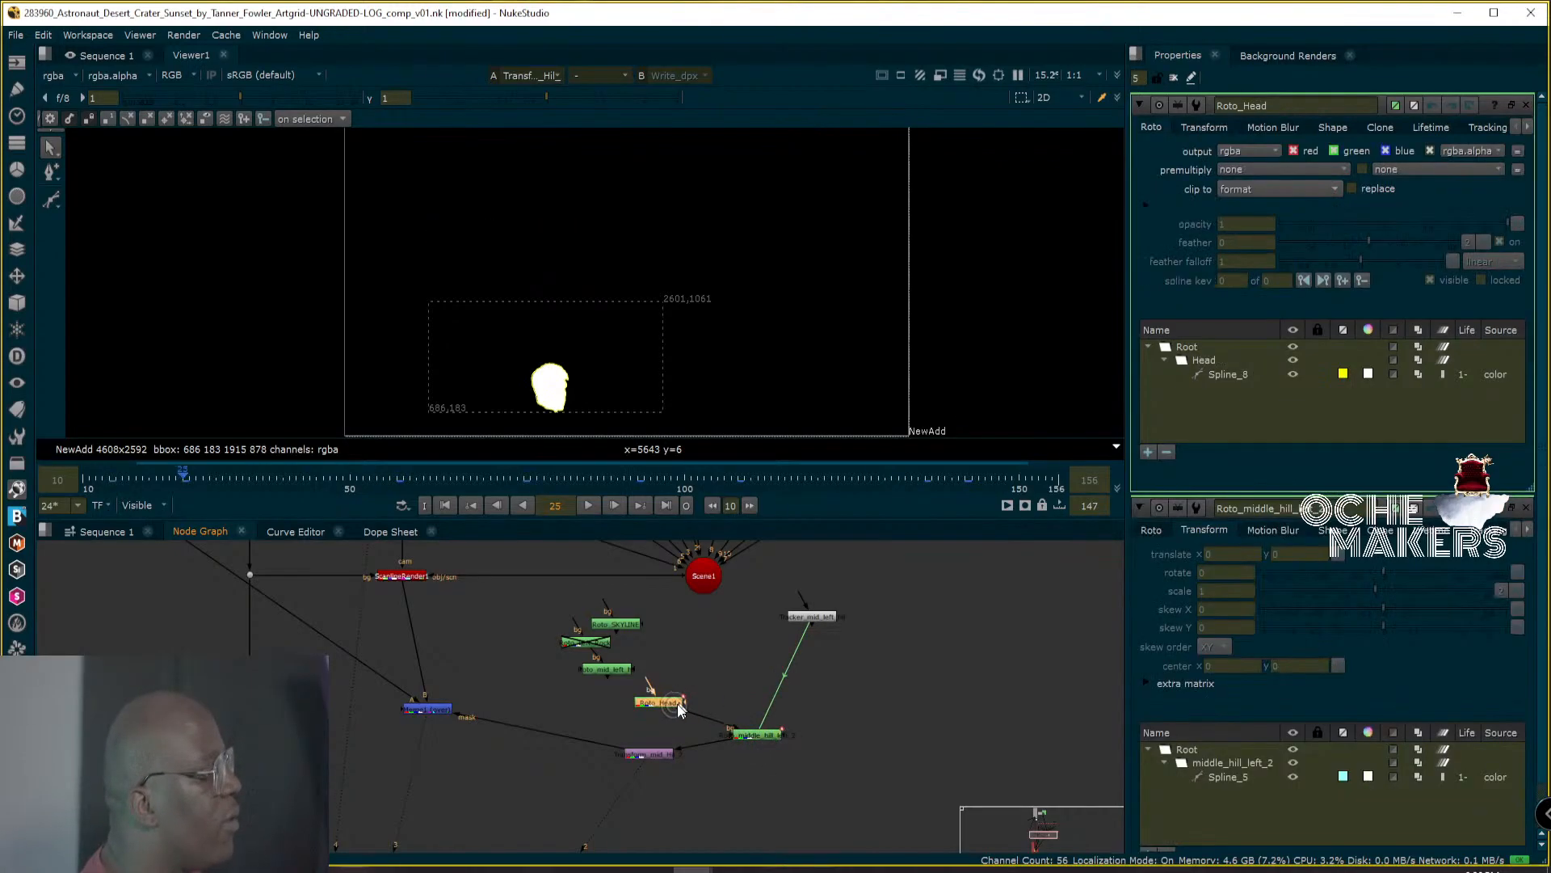
click(1150, 530)
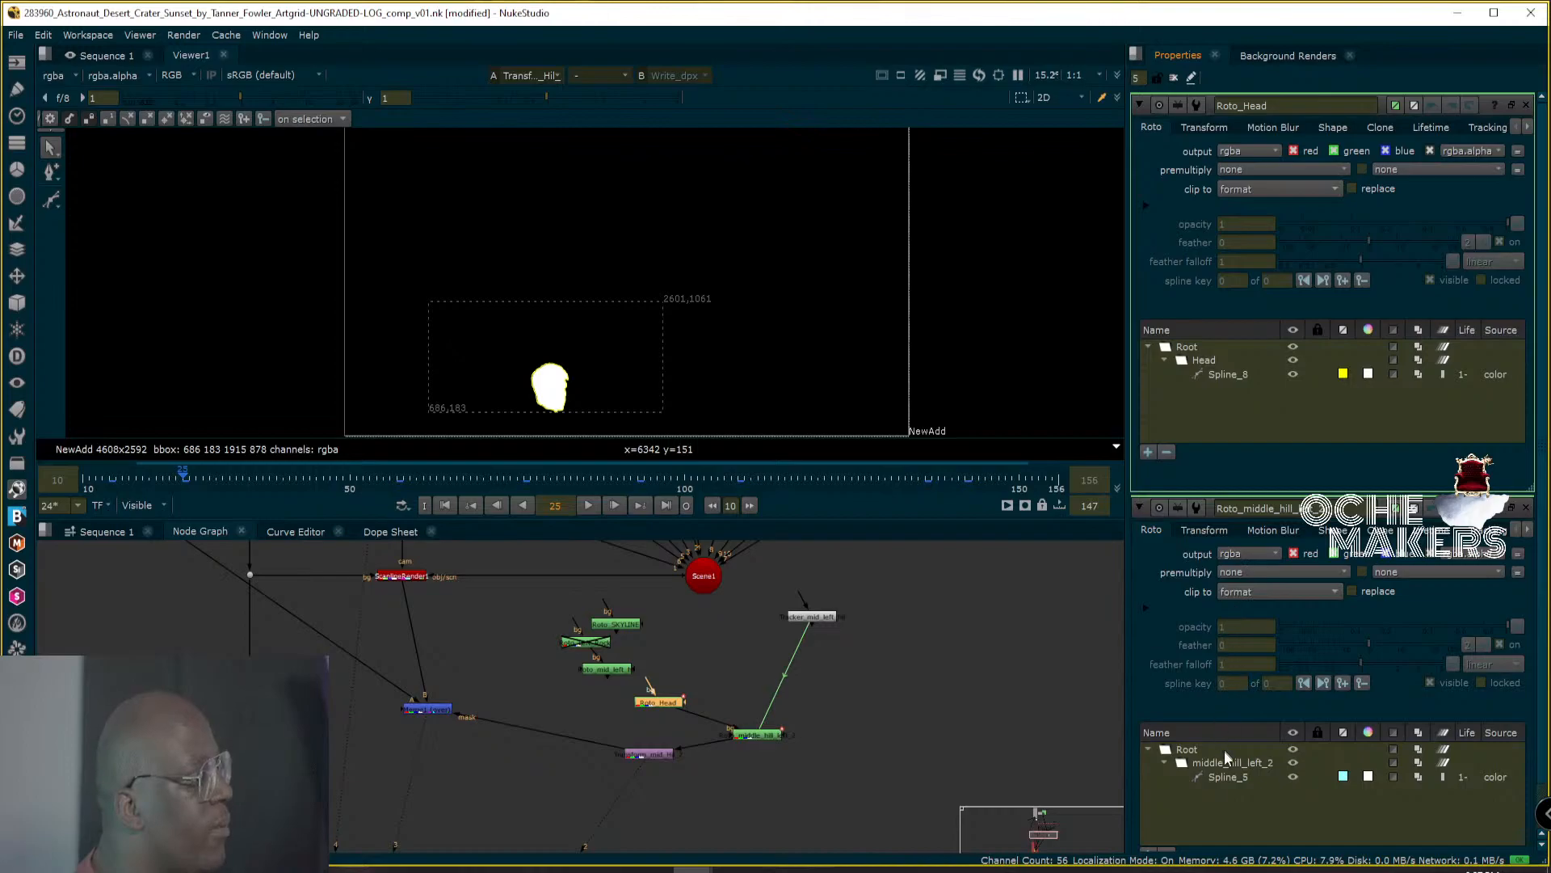
click(1228, 774)
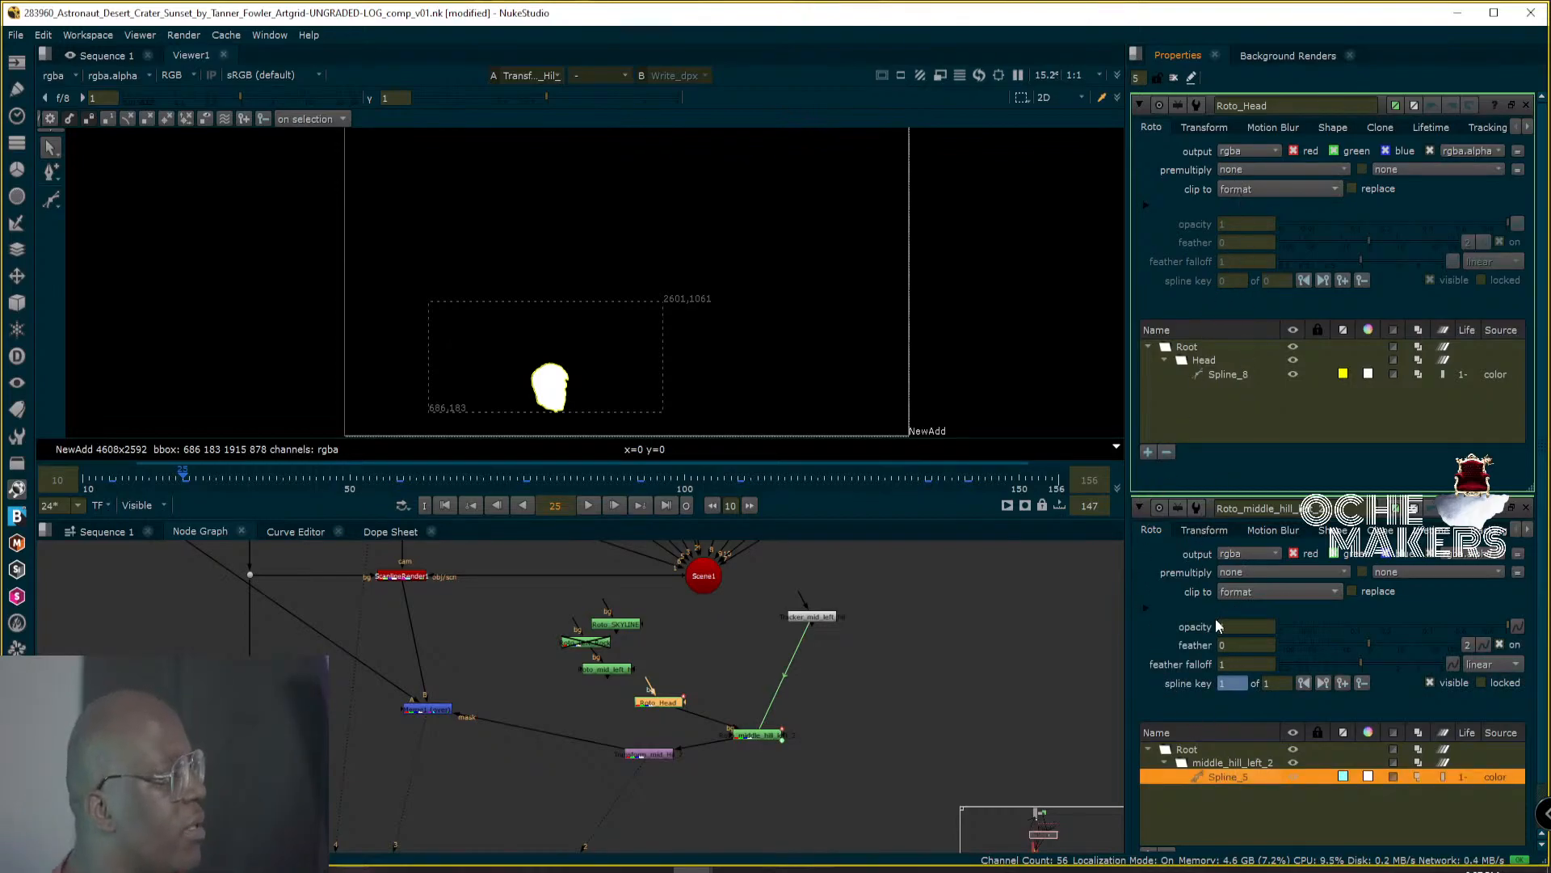
click(1229, 377)
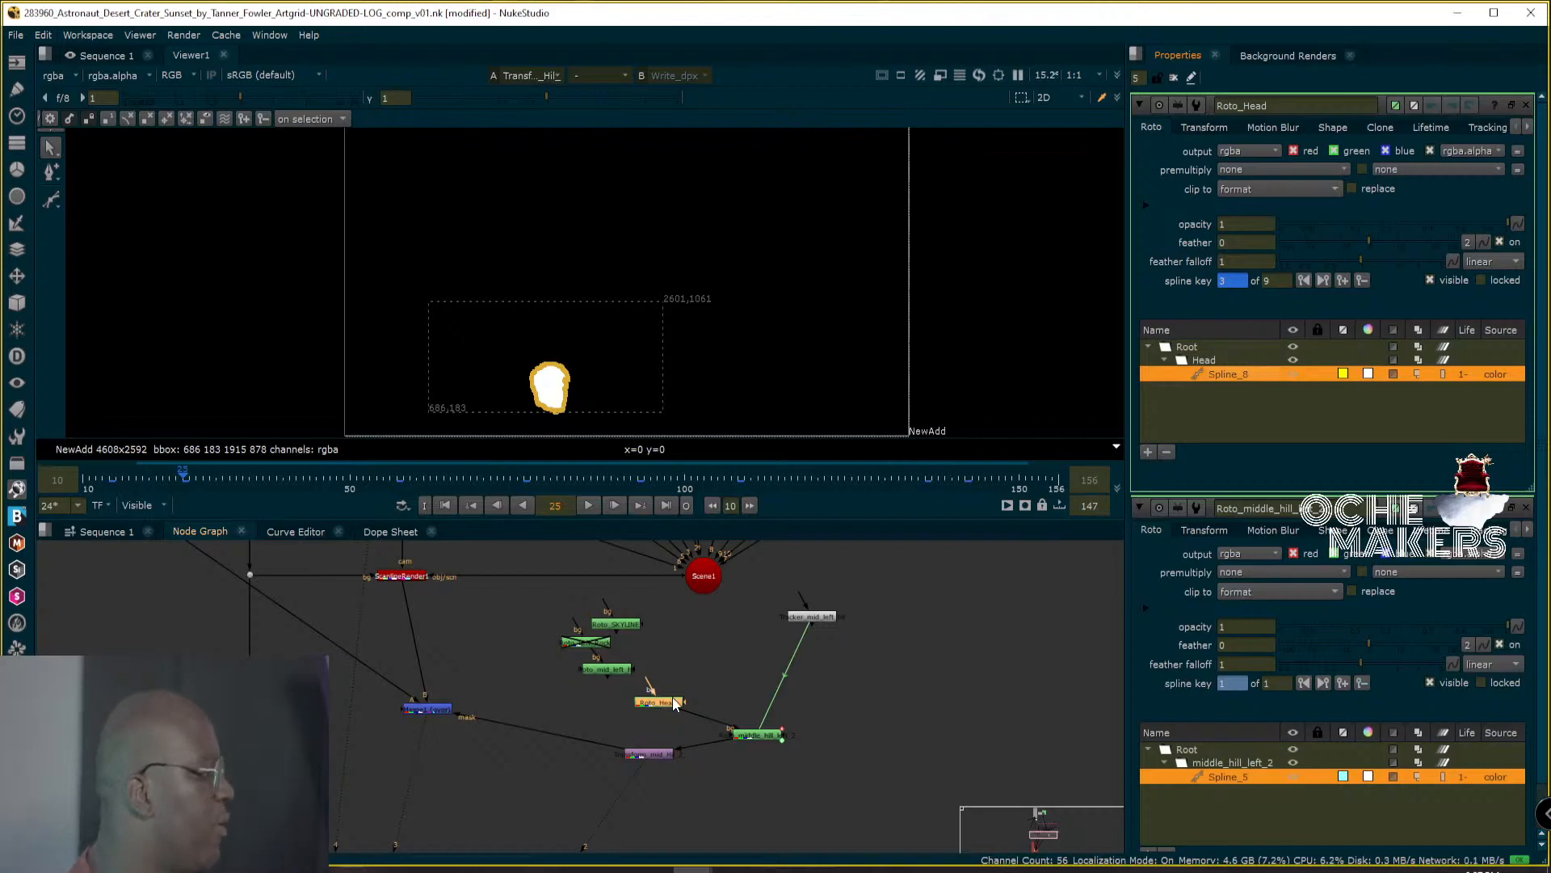
drag(775, 738, 735, 731)
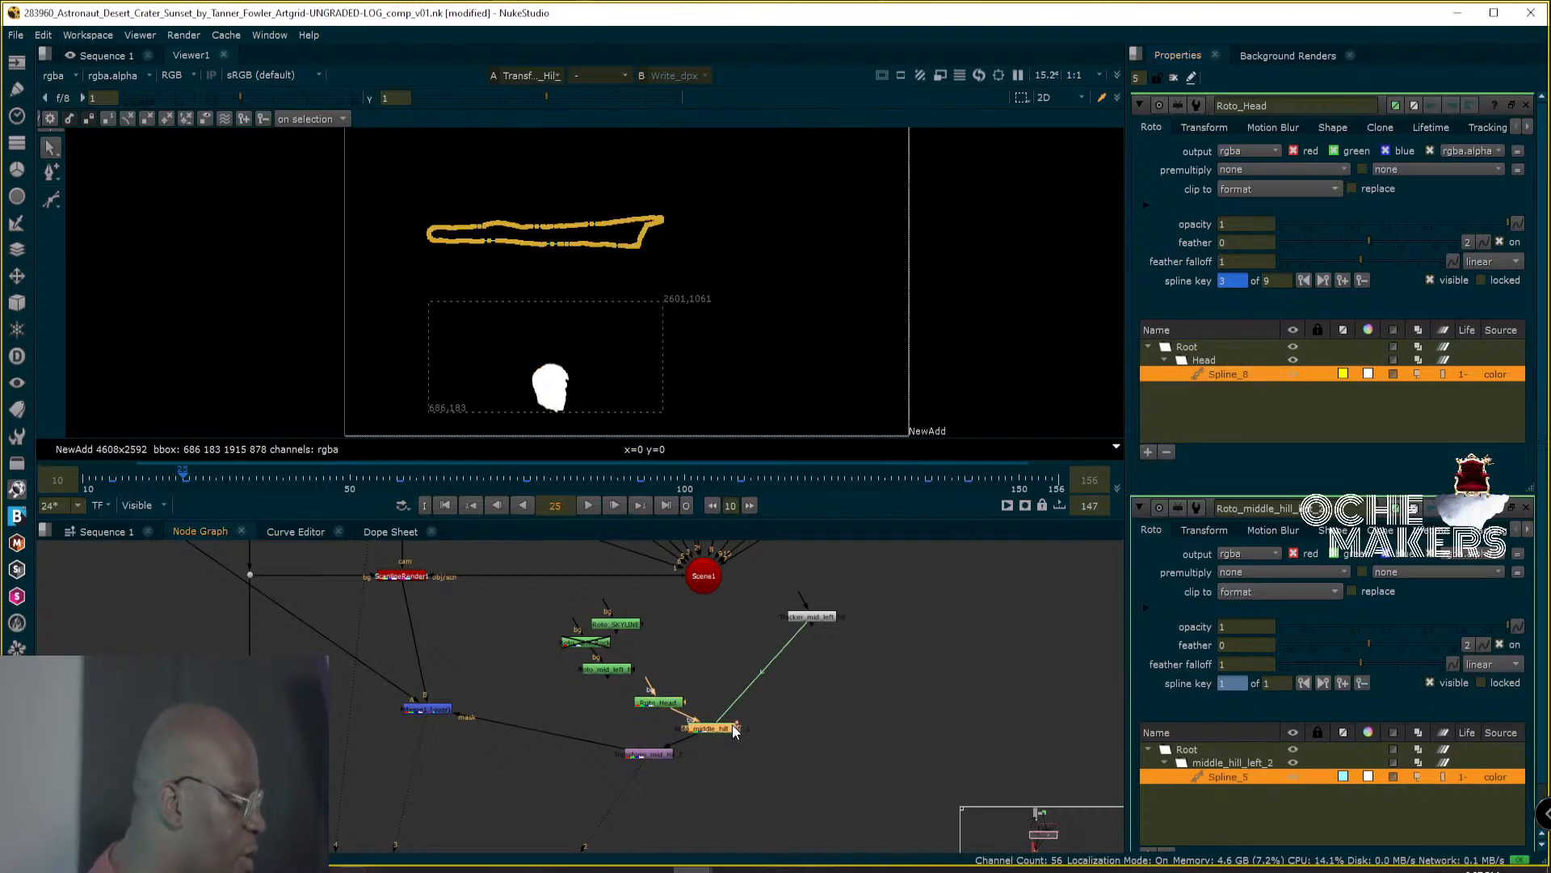
click(846, 374)
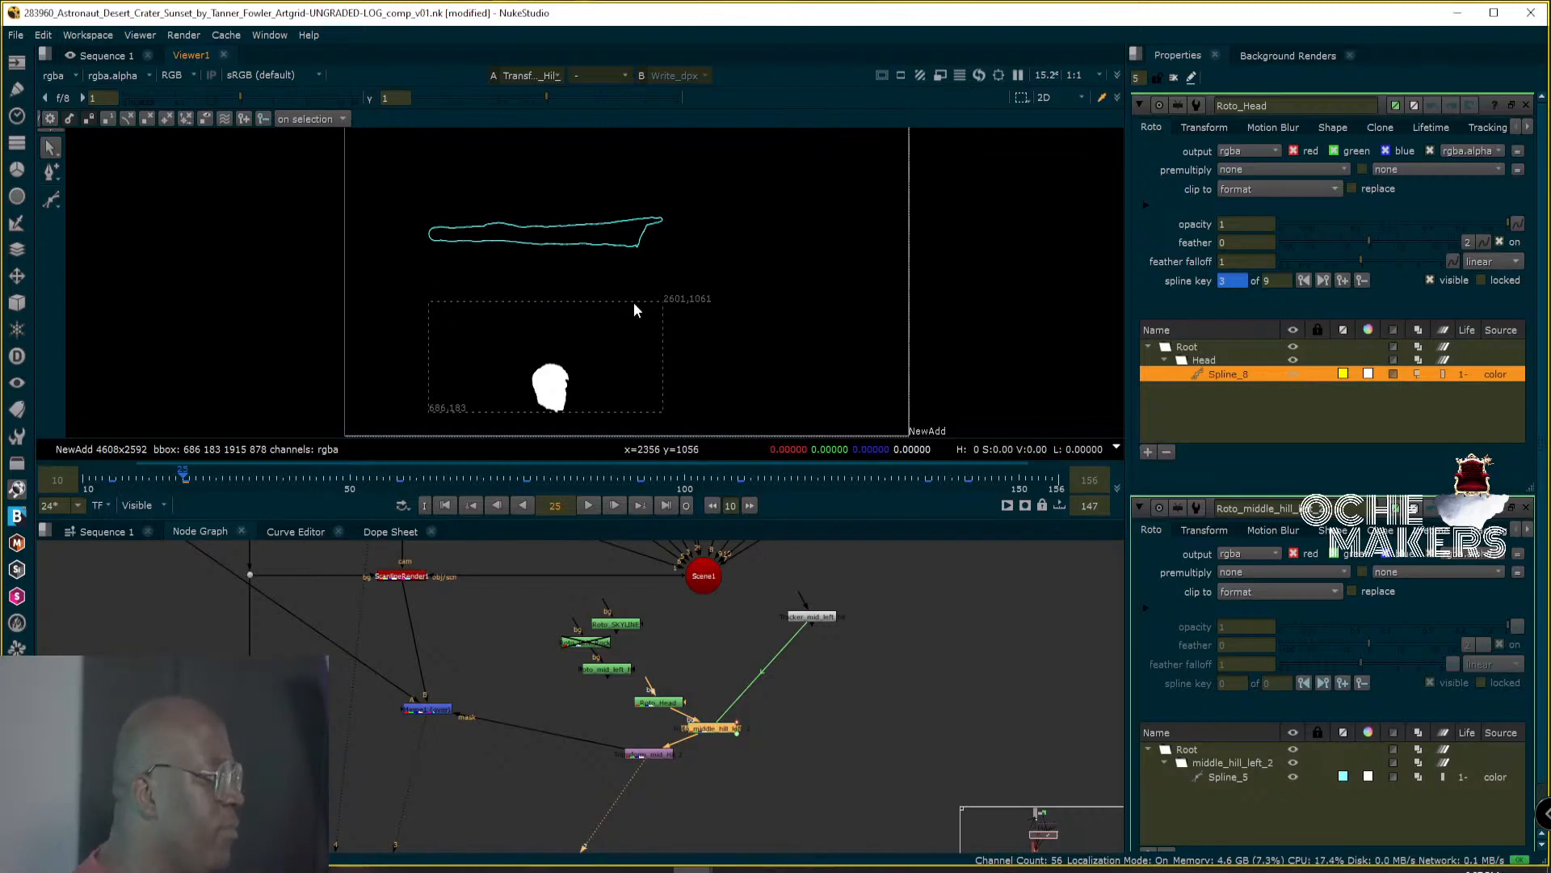
View the Merge1 composite in place of the matte and close all open node properties.
mouse_move(860, 200)
middle_down()
mouse_move(807, 235)
mouse_move(861, 236)
mouse_move(853, 225)
middle_up()
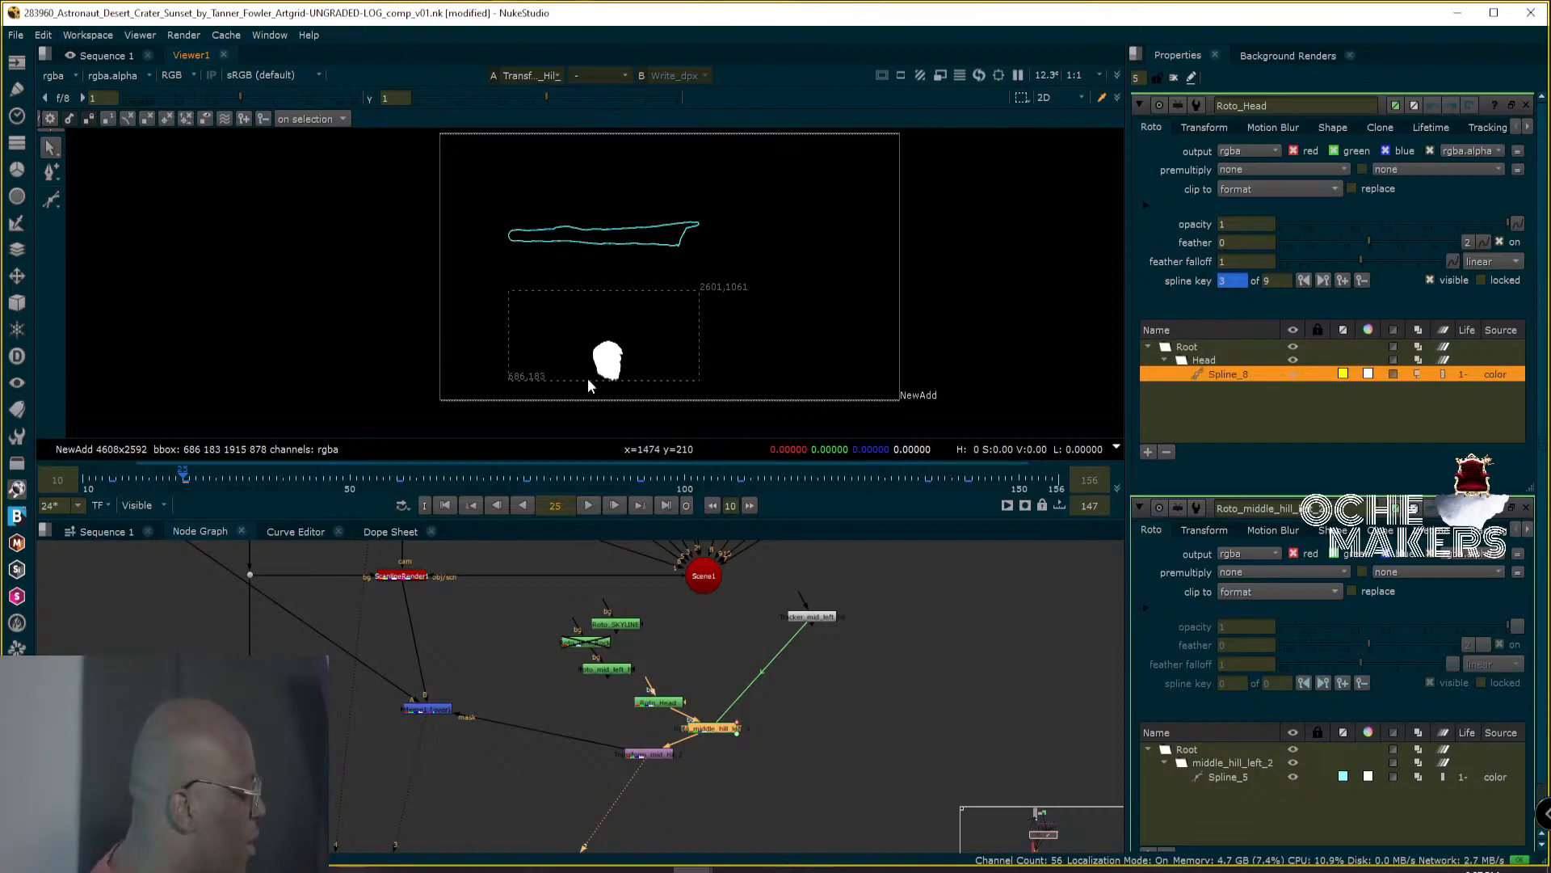
middle_drag(723, 333, 792, 249)
middle_drag(803, 304, 843, 292)
key(1)
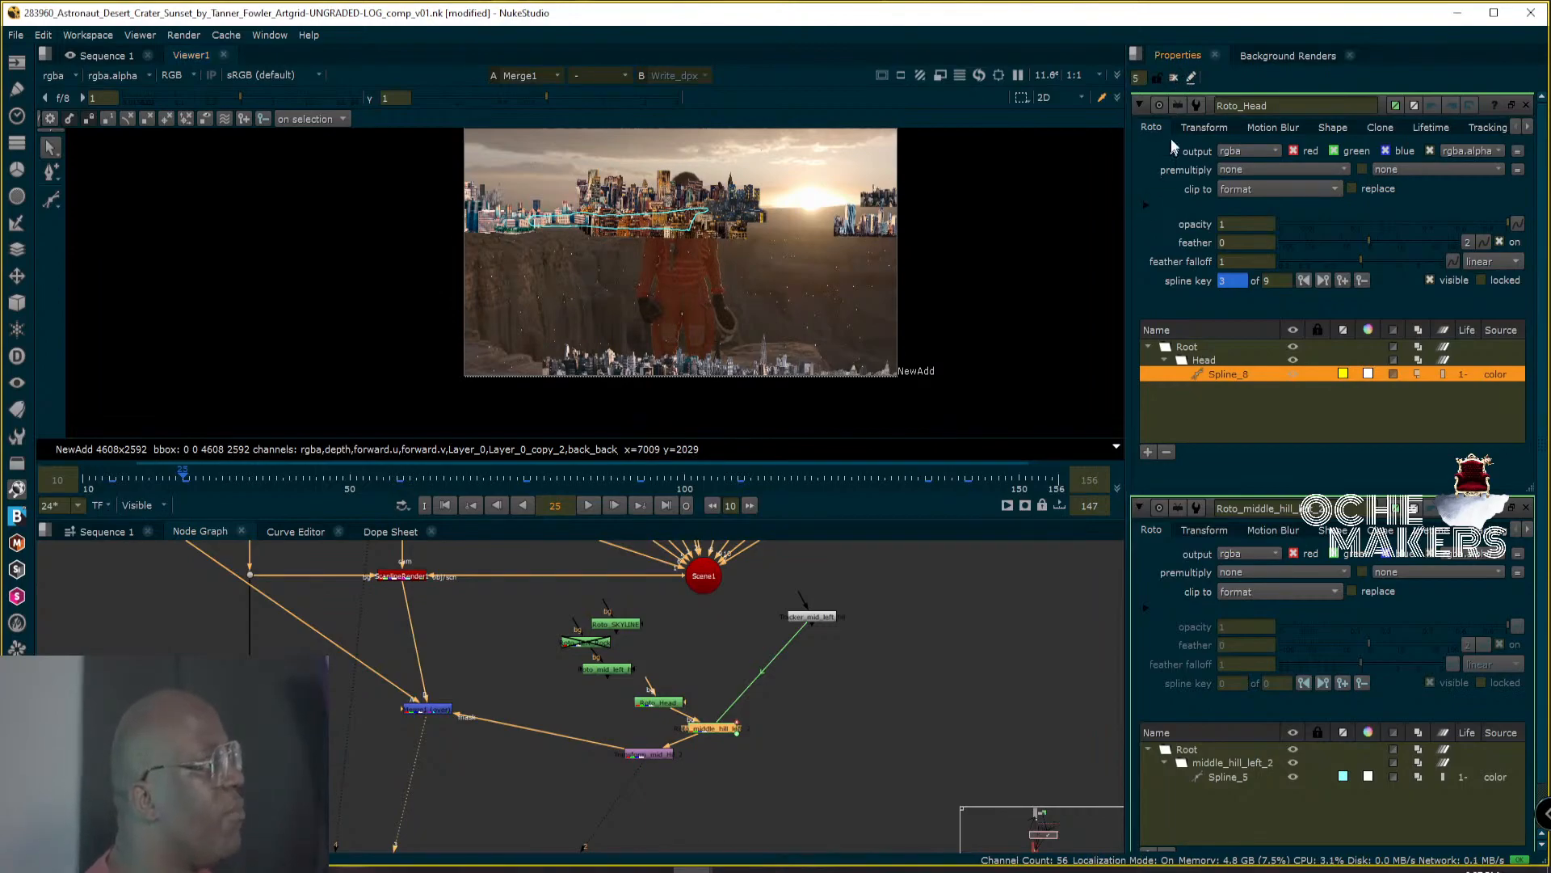
click(1174, 78)
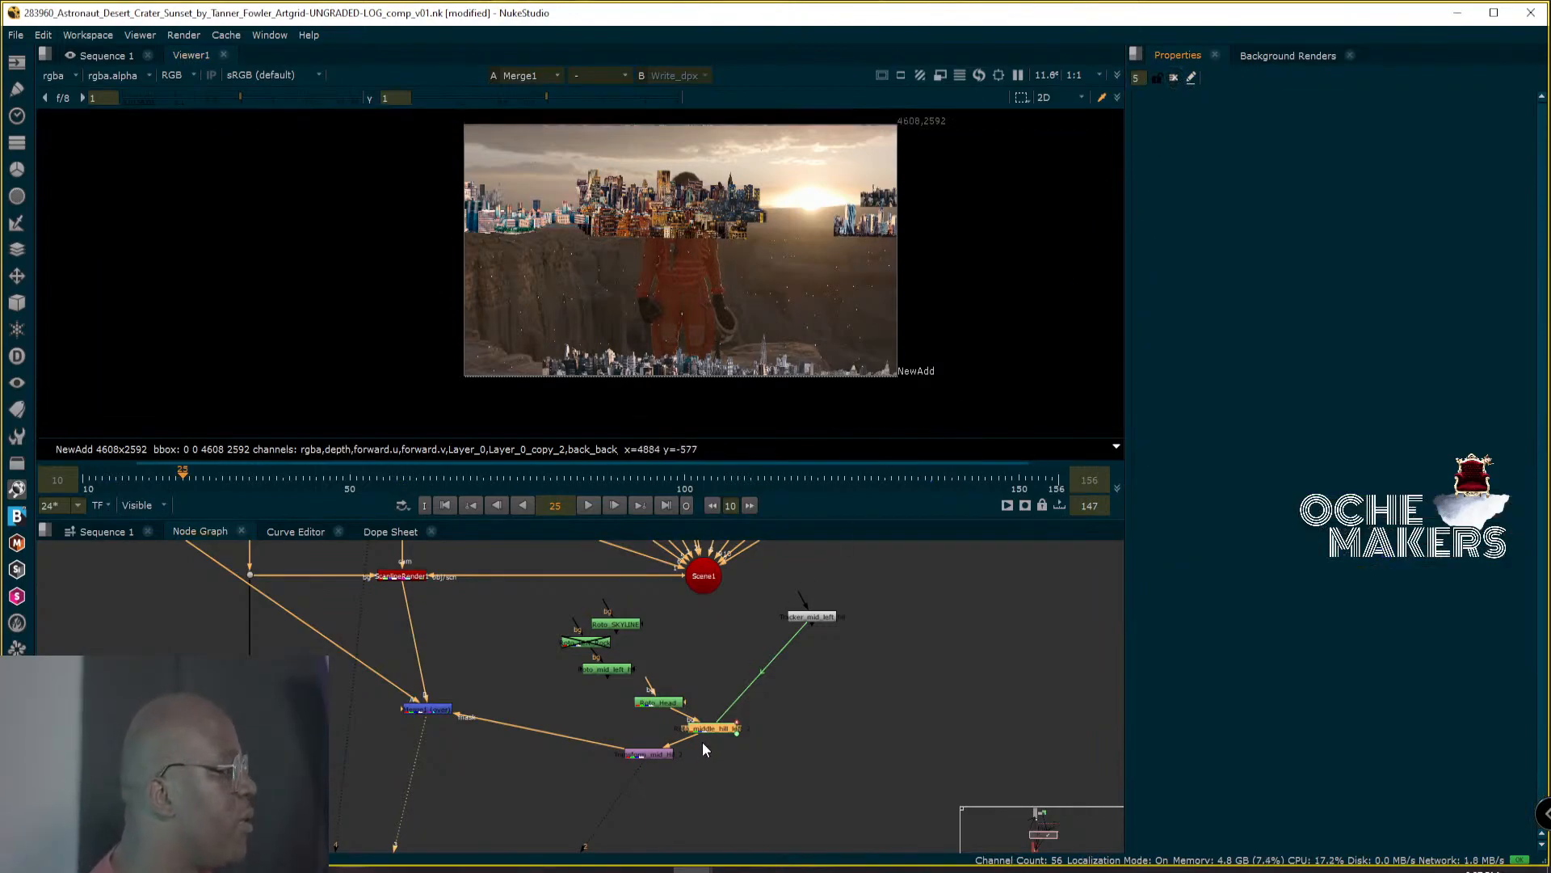
Reopen the Roto_Head properties, place the node directly above the middle hill roto, and insert a Transform node beneath it.
double_click(659, 700)
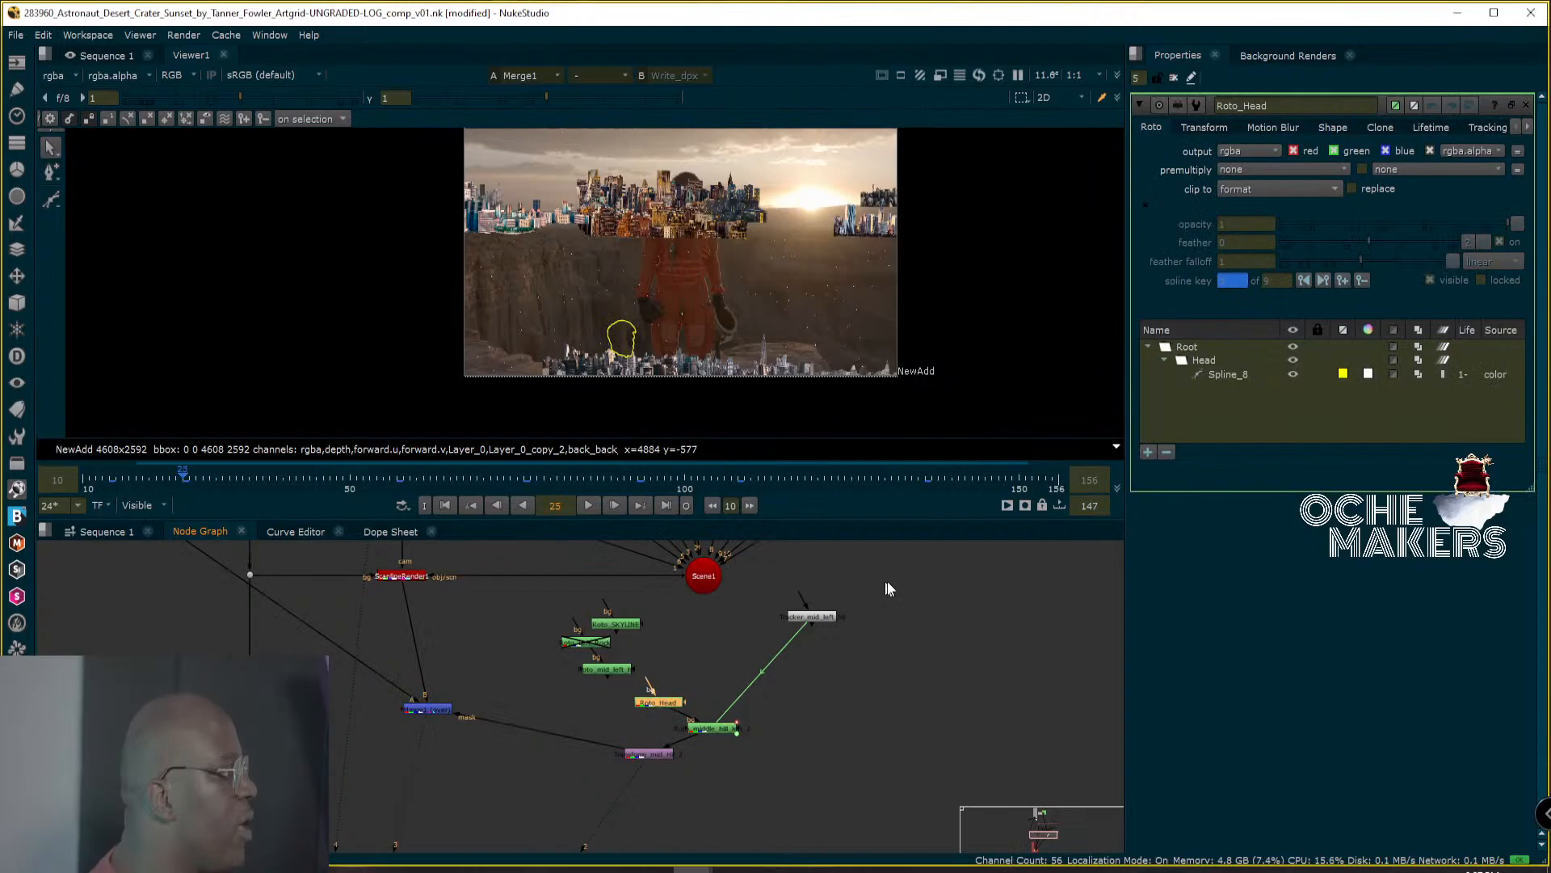
drag(683, 689, 700, 684)
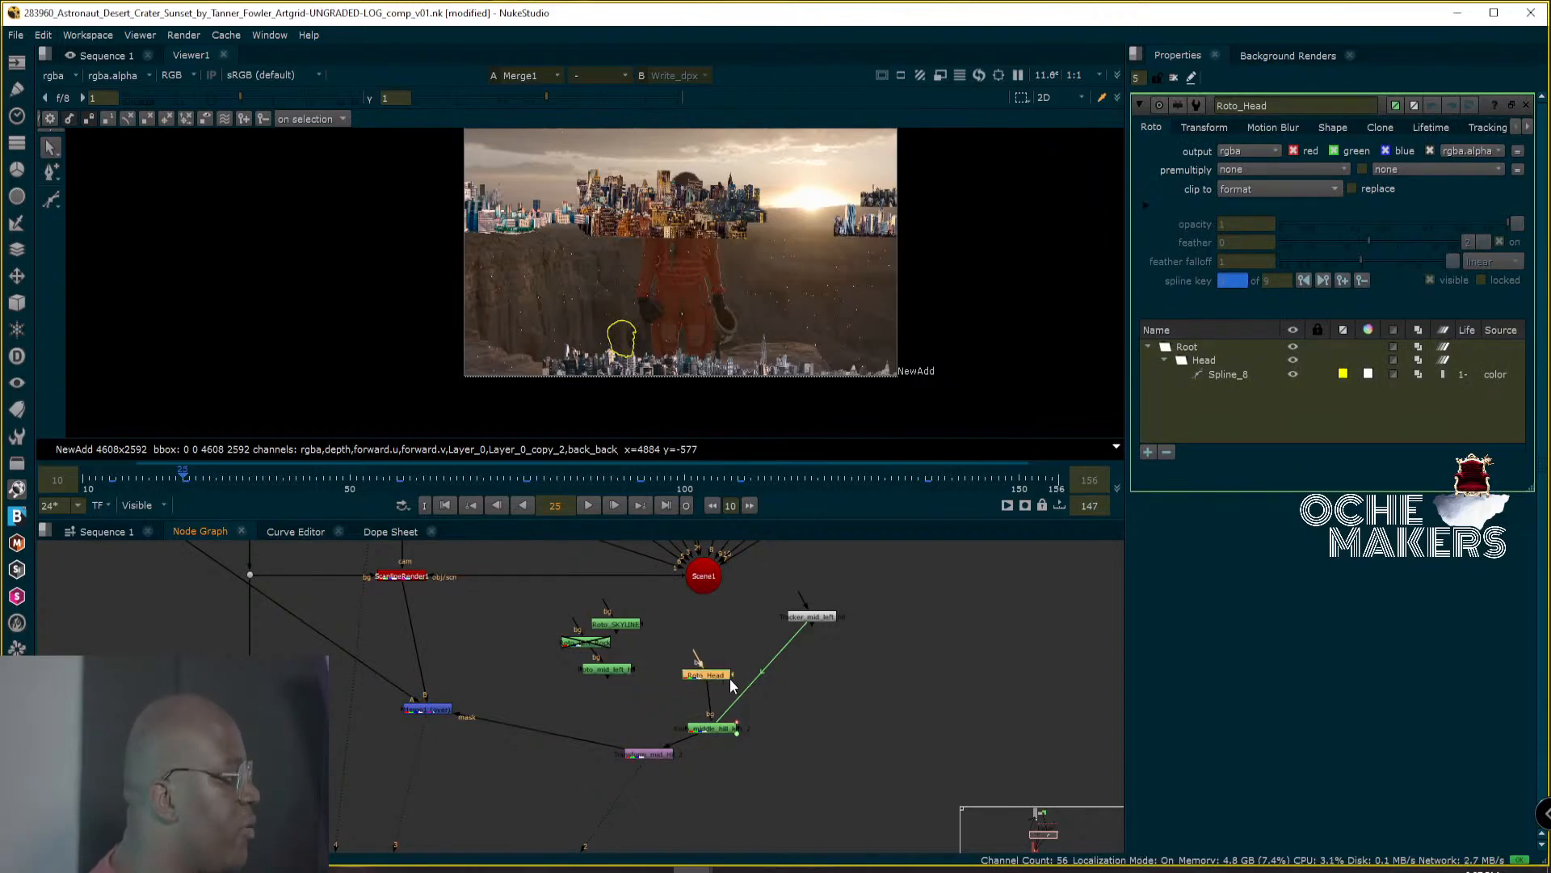
key(Tab)
text(tr)
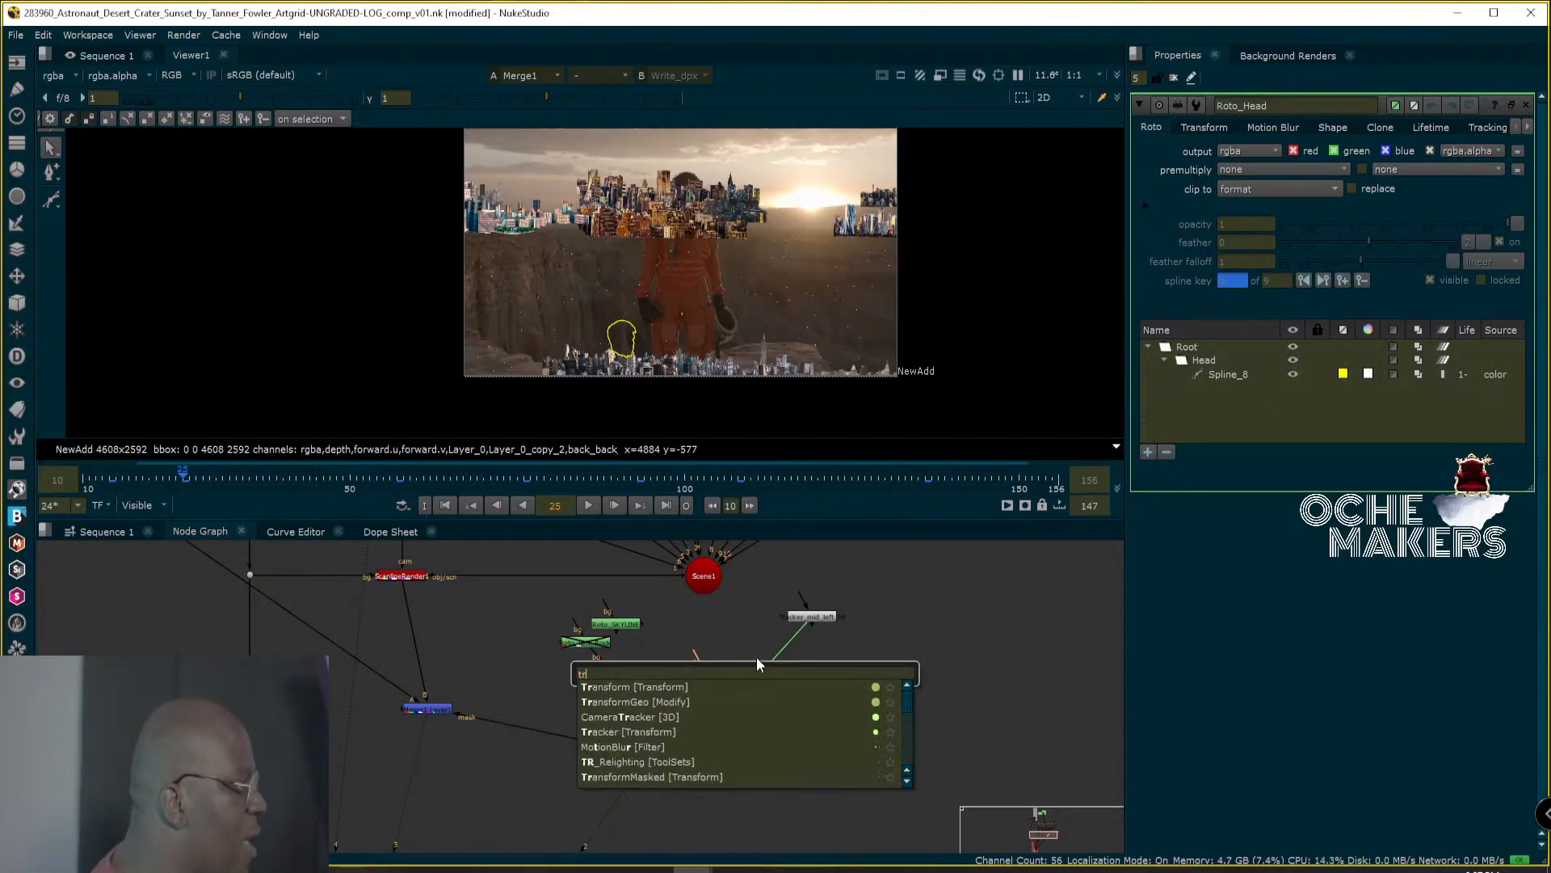
click(661, 690)
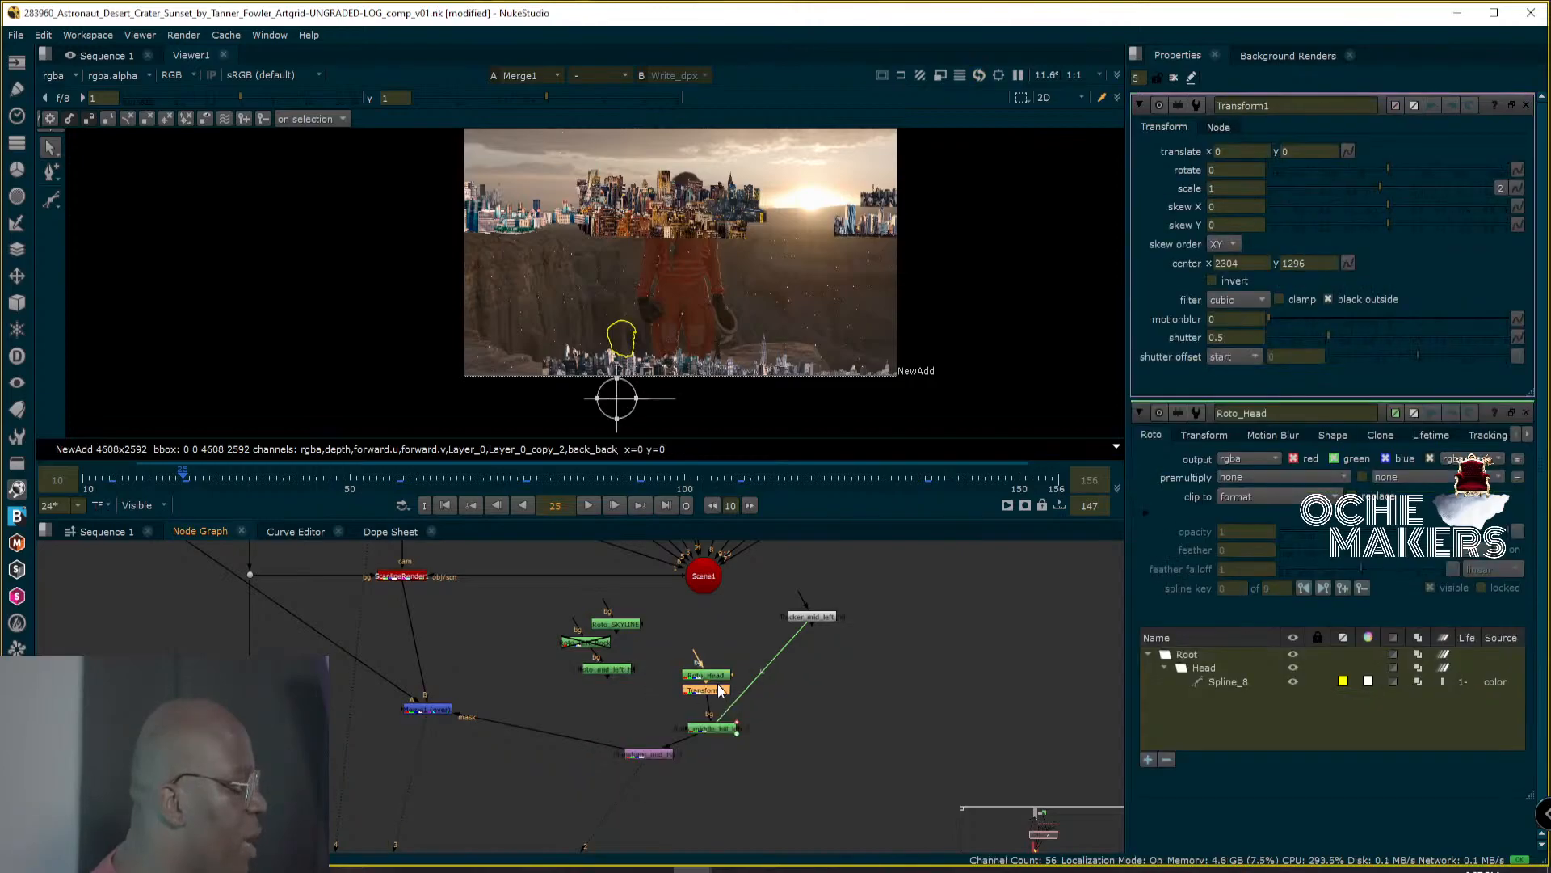
drag(723, 695, 693, 700)
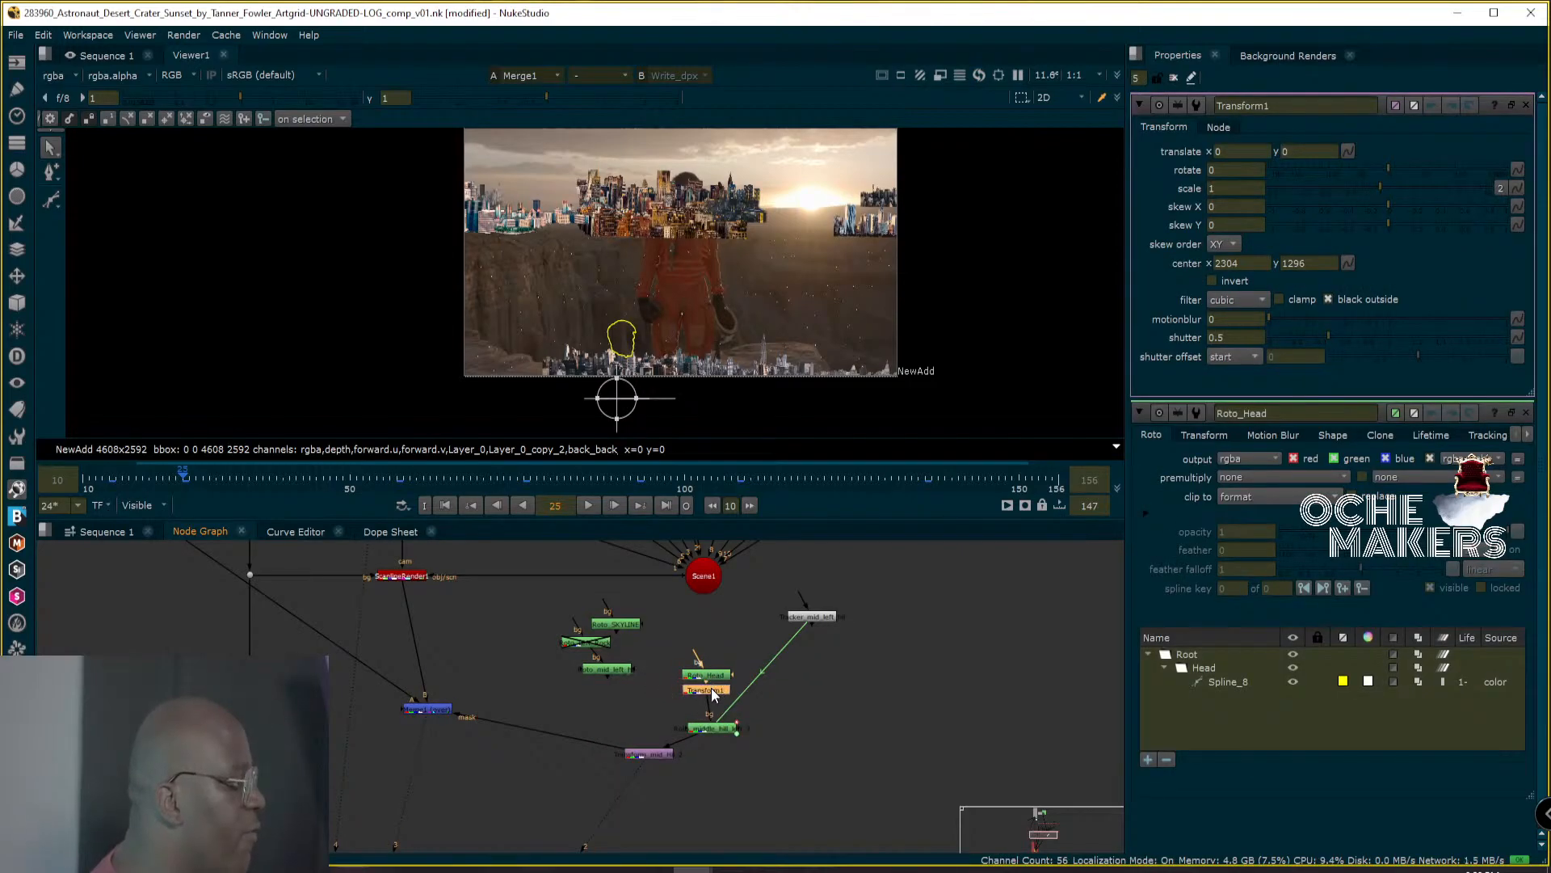
Centre the new Transform's pivot on the head shape and translate the shape to about x 705, y 1520 over the astronaut's head.
key(ctrl)
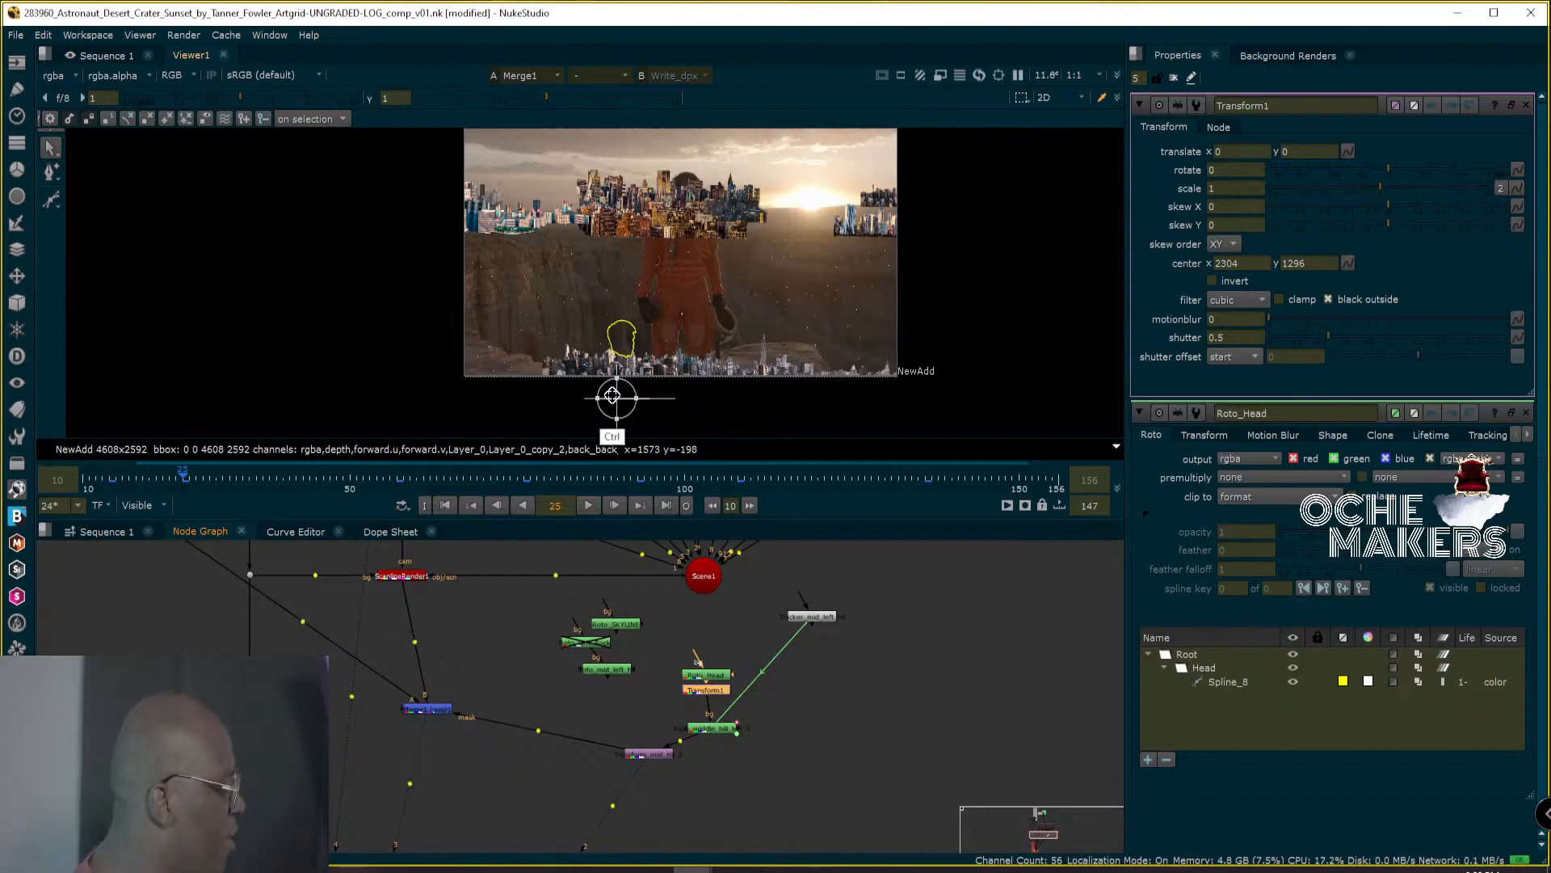
ctrl+drag(614, 402, 620, 346)
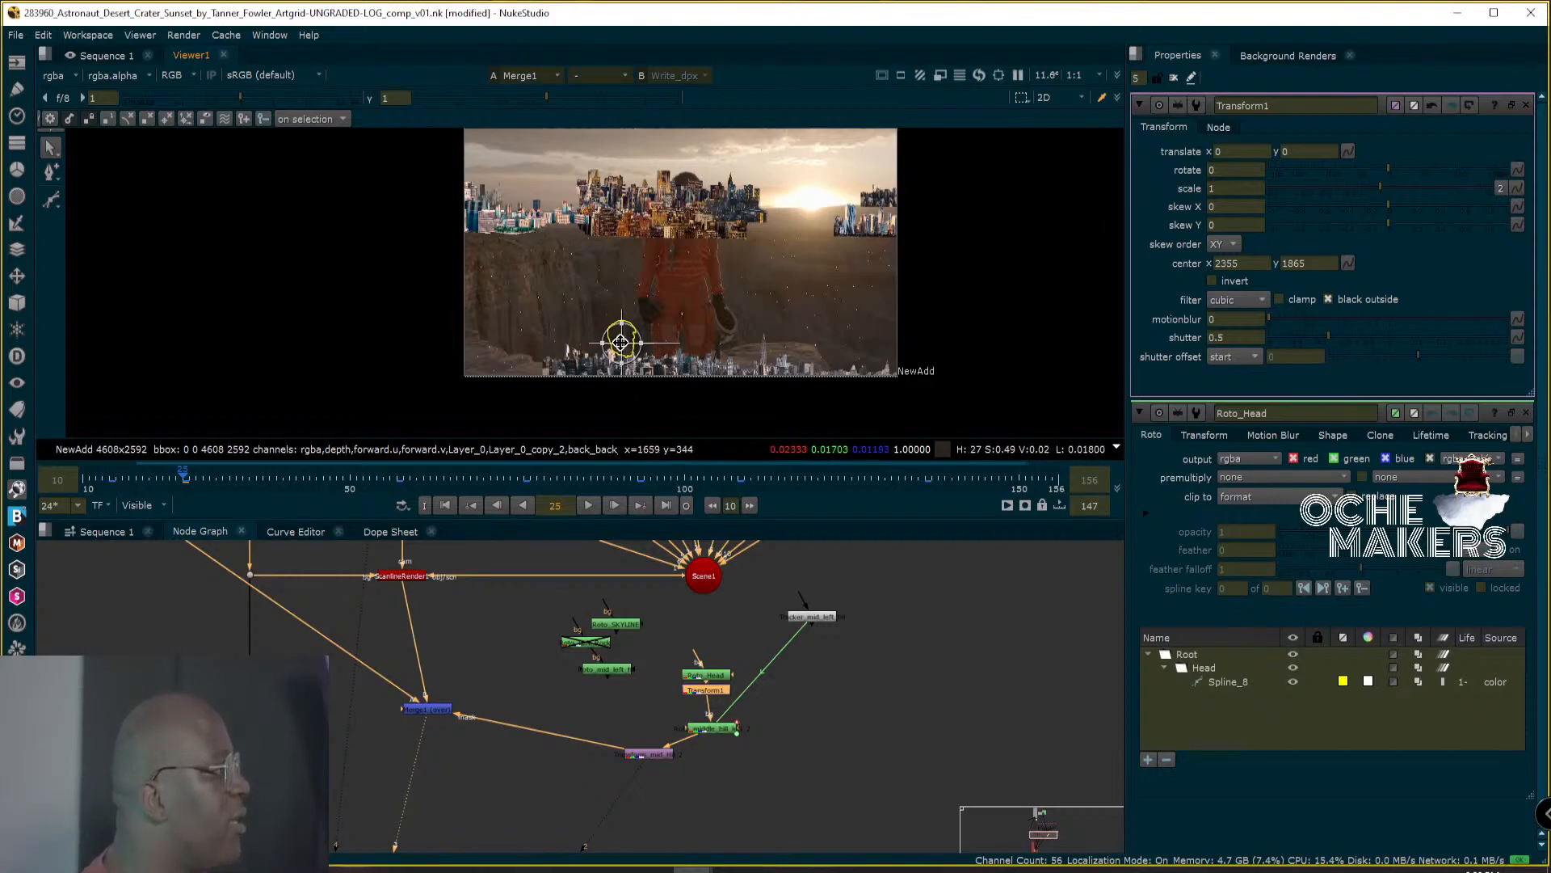
drag(621, 343, 688, 196)
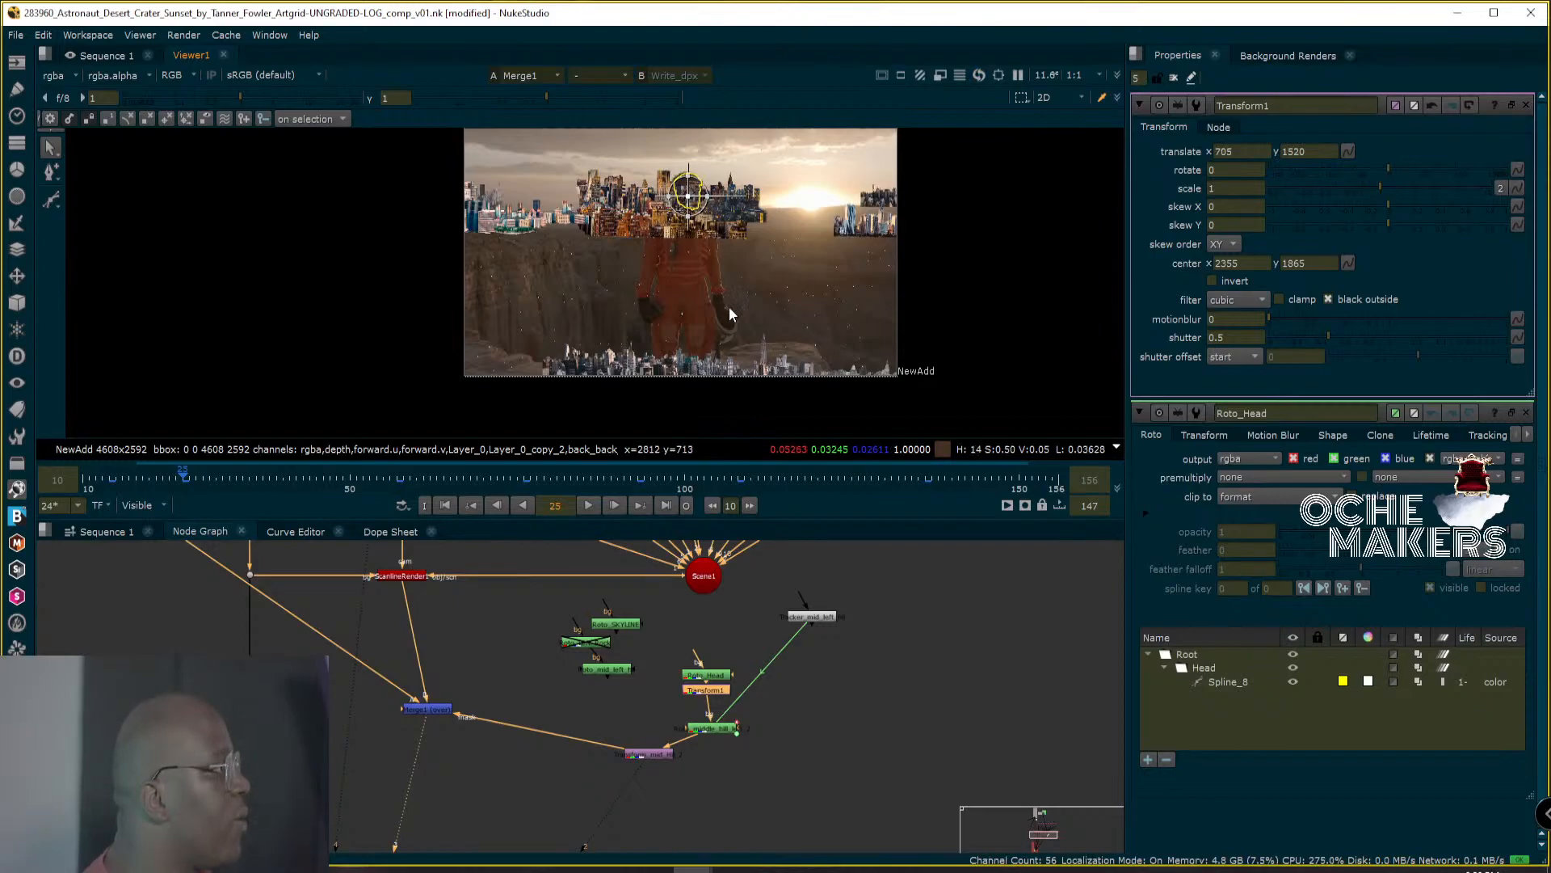
middle_drag(695, 375, 848, 358)
middle_drag(837, 304, 884, 605)
middle_drag(826, 257, 839, 441)
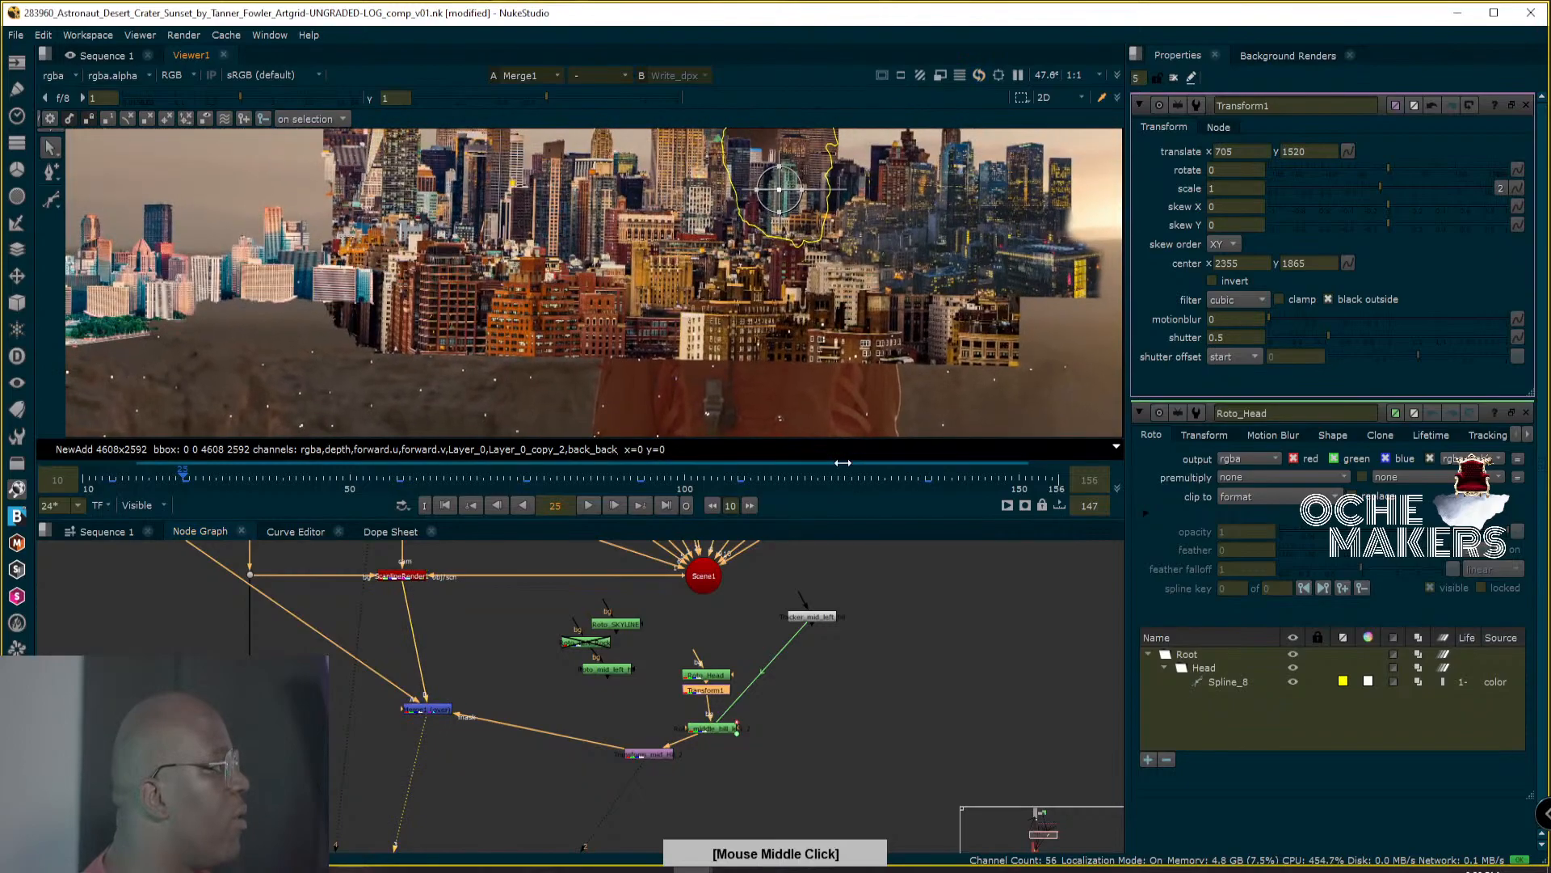
middle_drag(832, 285, 827, 377)
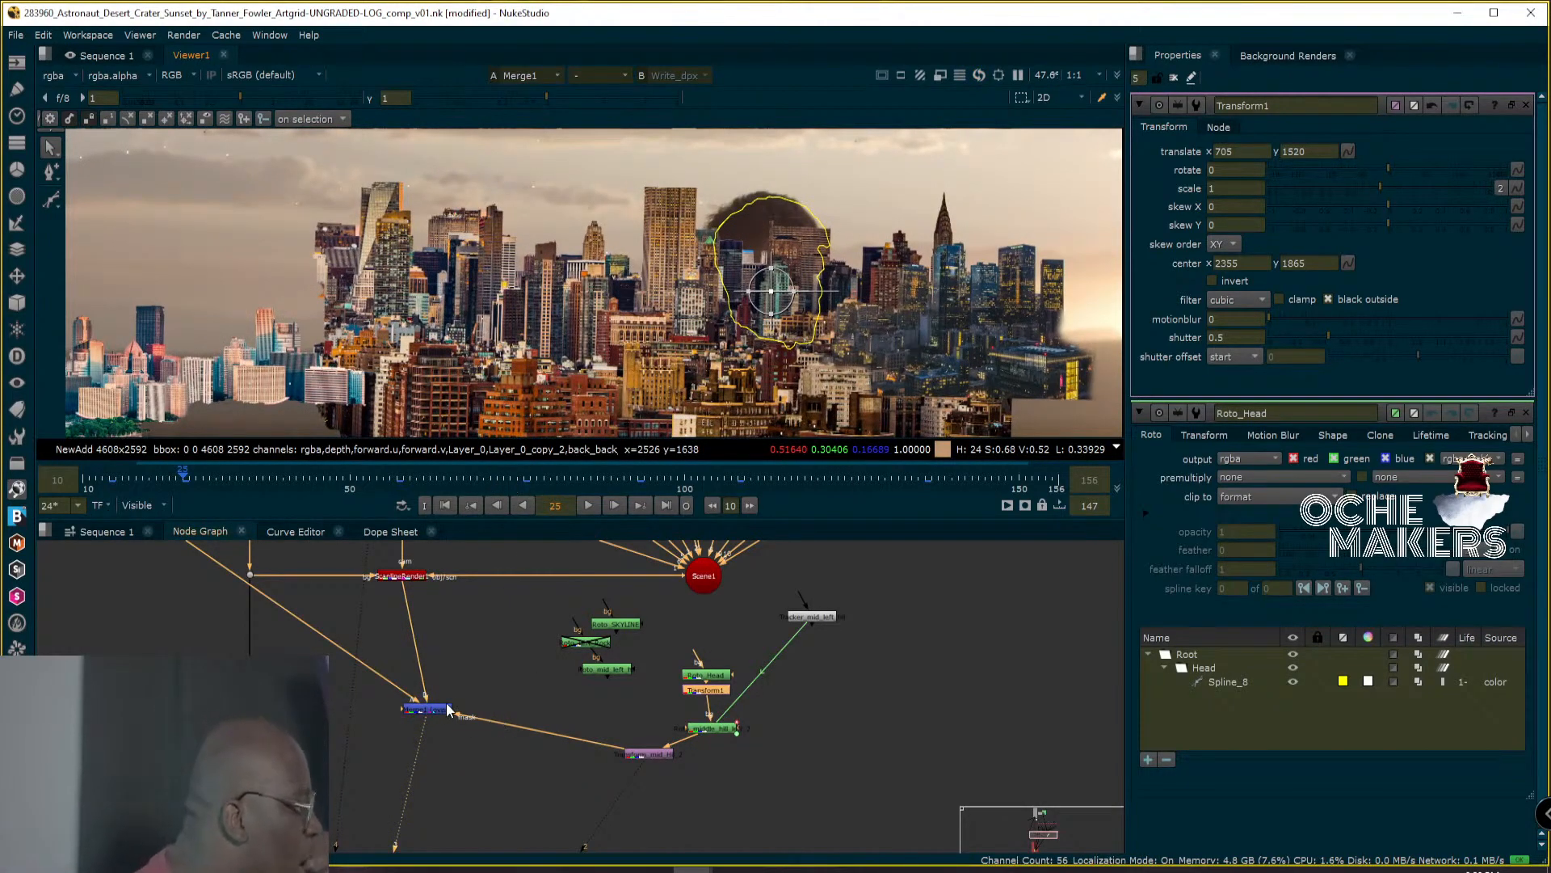
Align Merge1 beneath ScanlineRender1 and nudge the head shape's translate to about x 676, y 1536.
drag(450, 711, 425, 707)
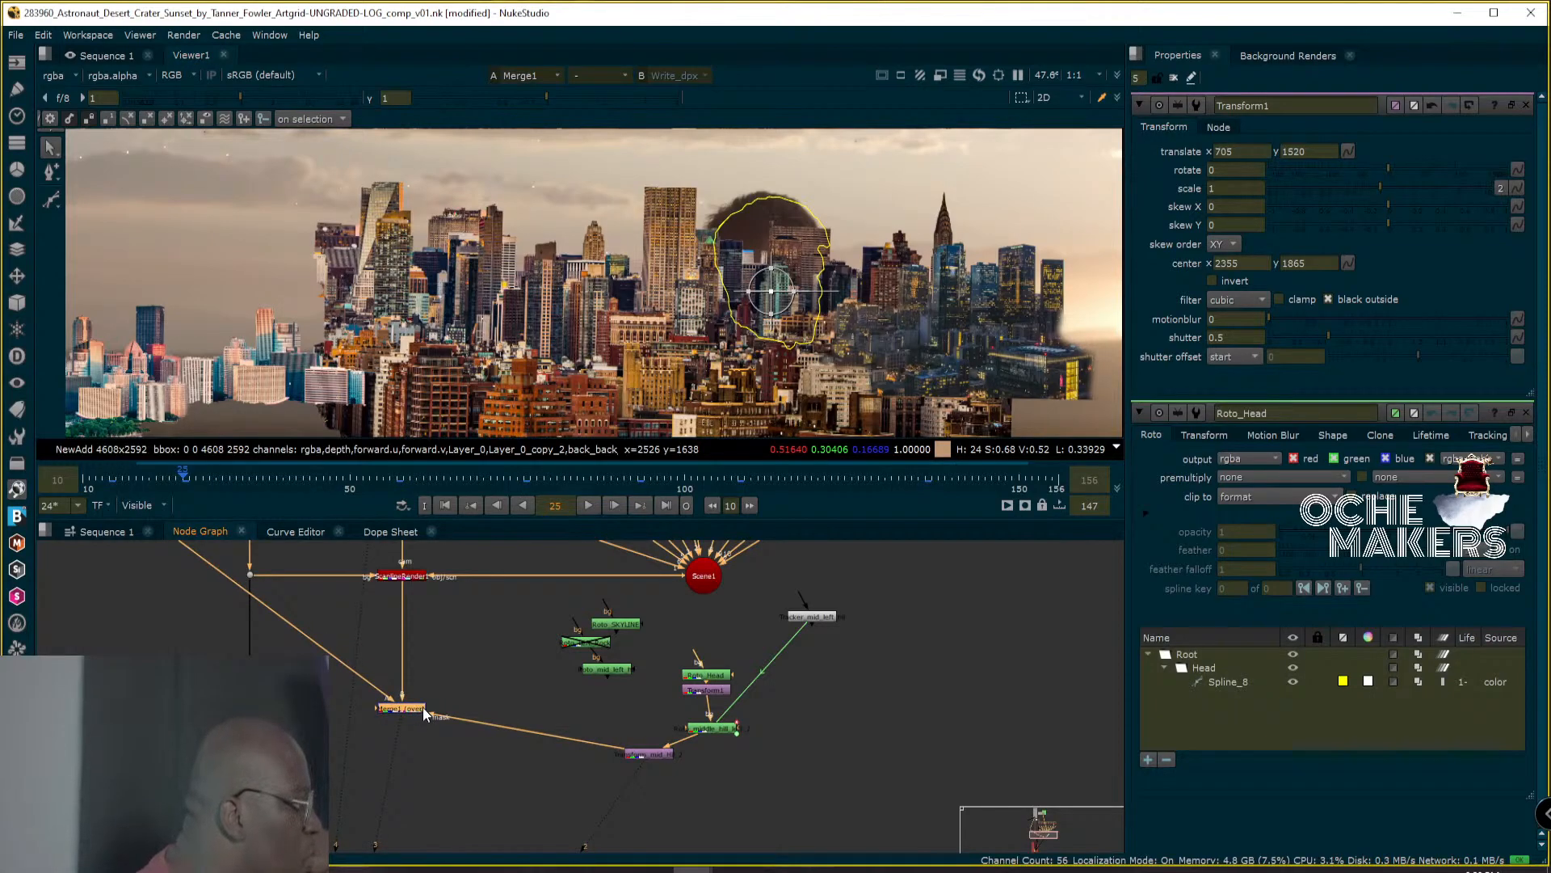
middle_drag(428, 690, 614, 868)
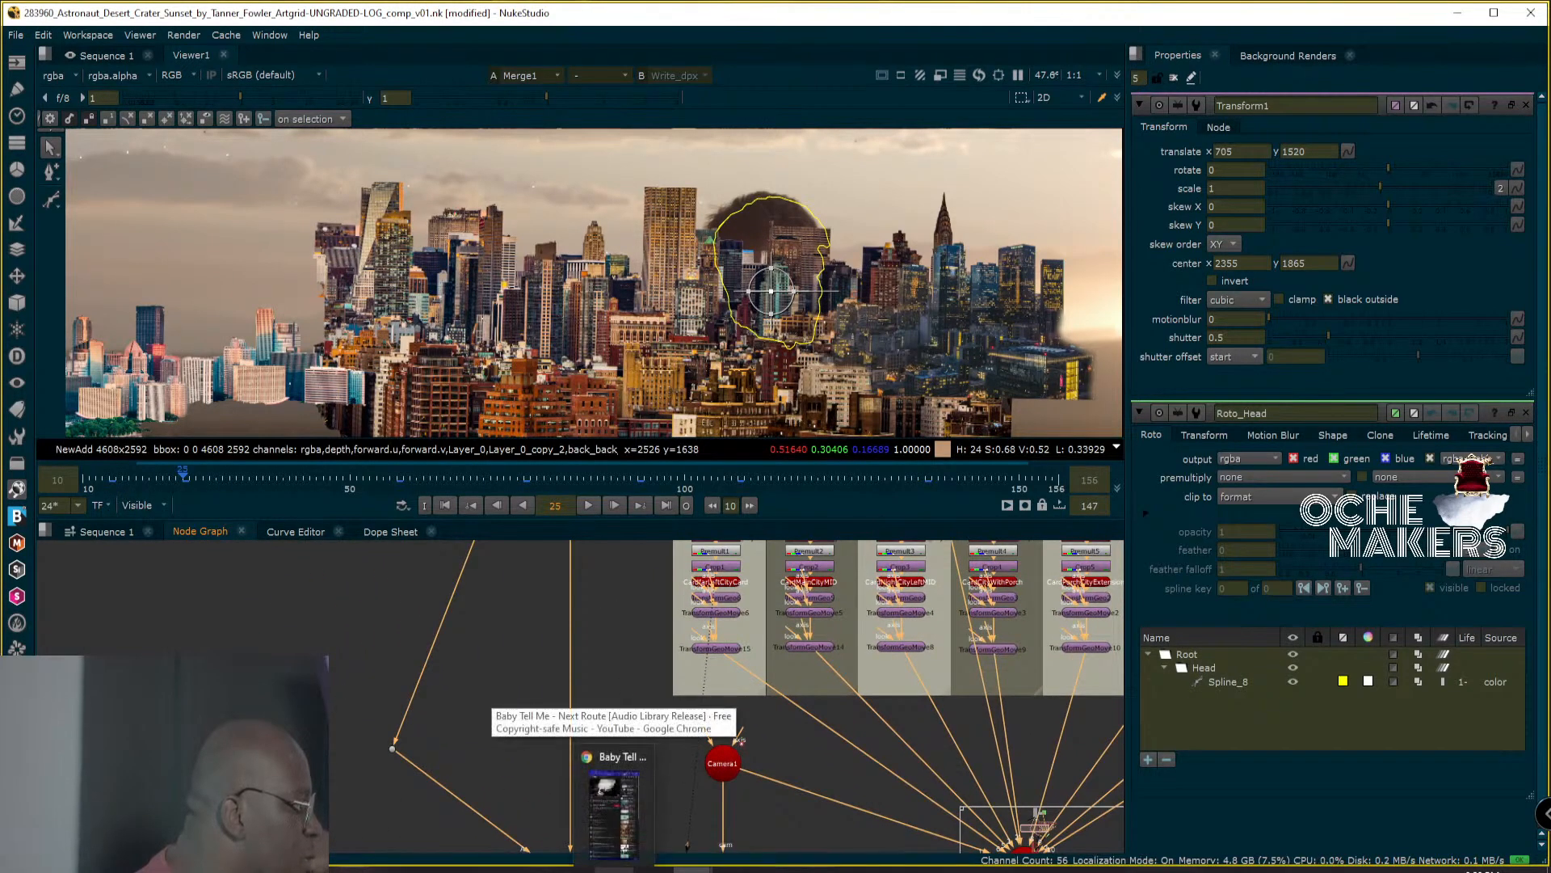
middle_drag(539, 697, 547, 867)
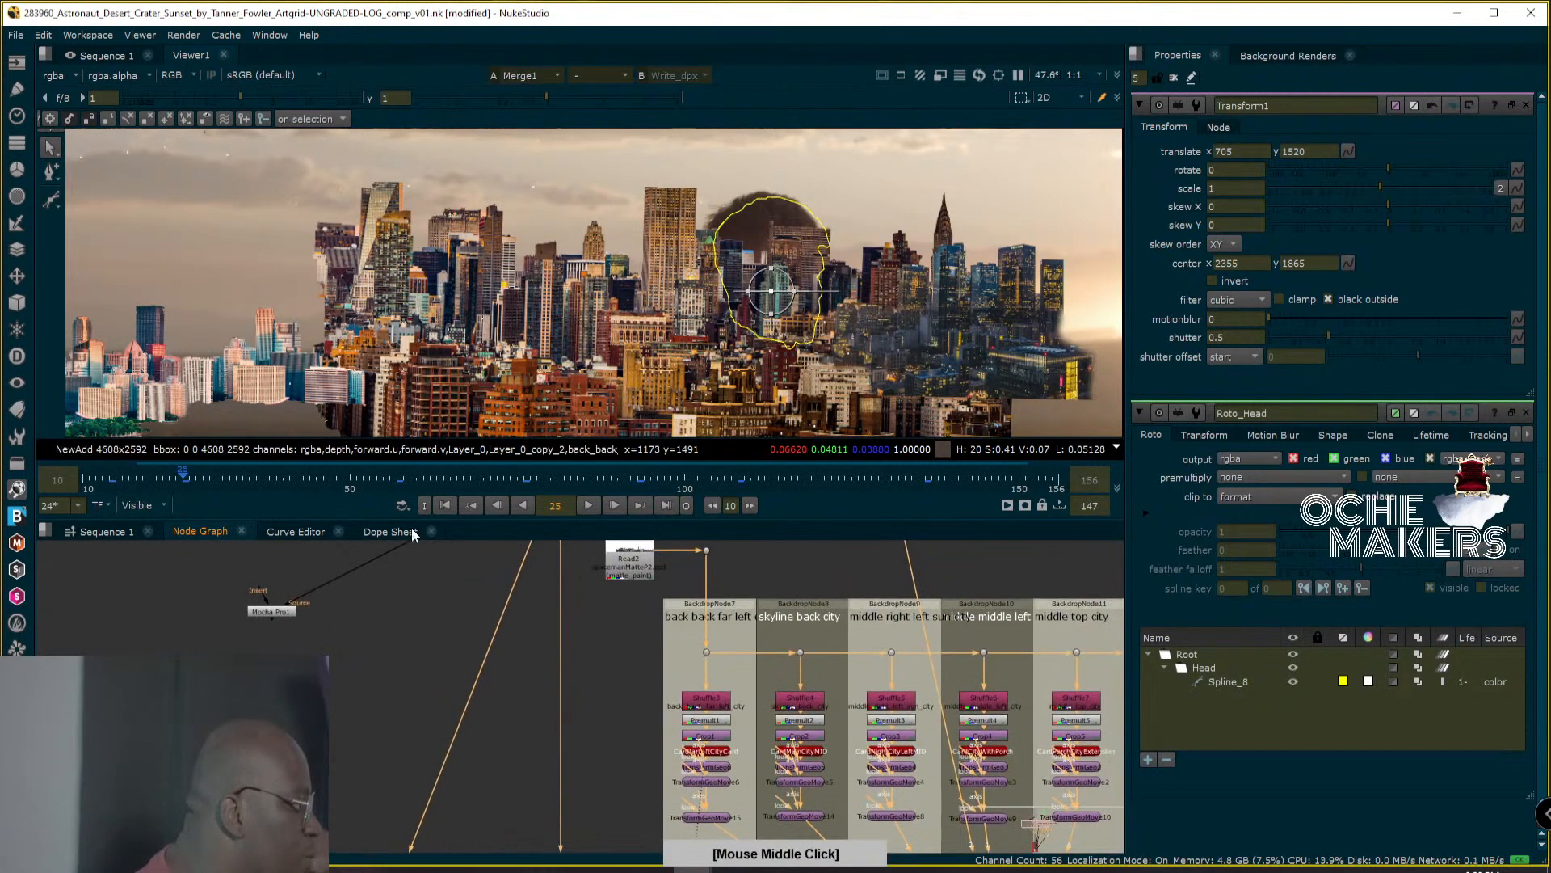
middle_drag(497, 714, 451, 648)
middle_click(440, 464)
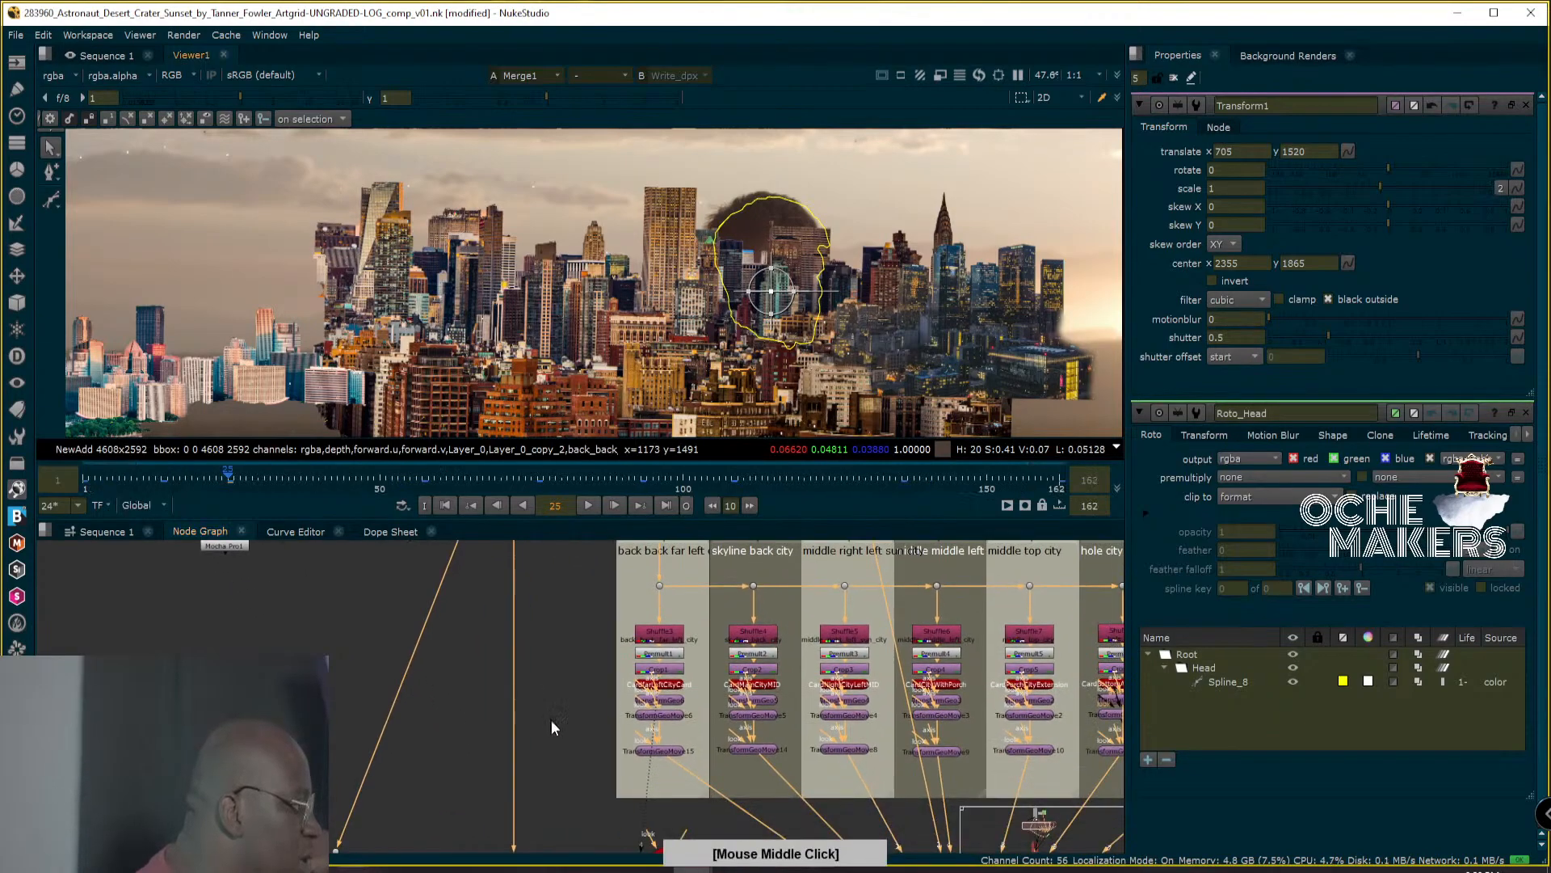
middle_click(451, 723)
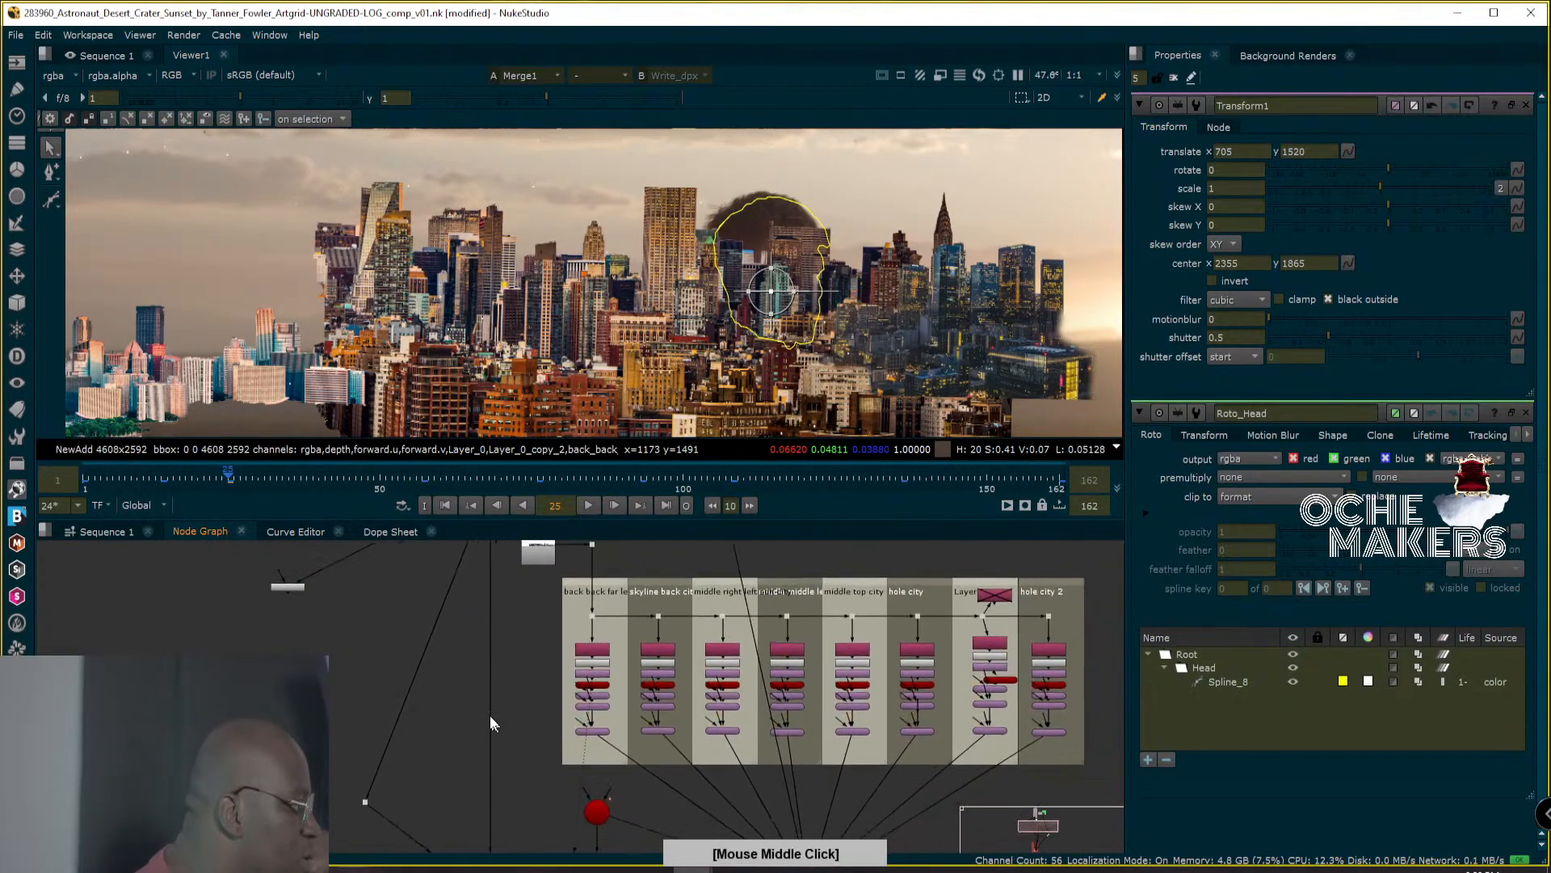
middle_drag(472, 782, 419, 478)
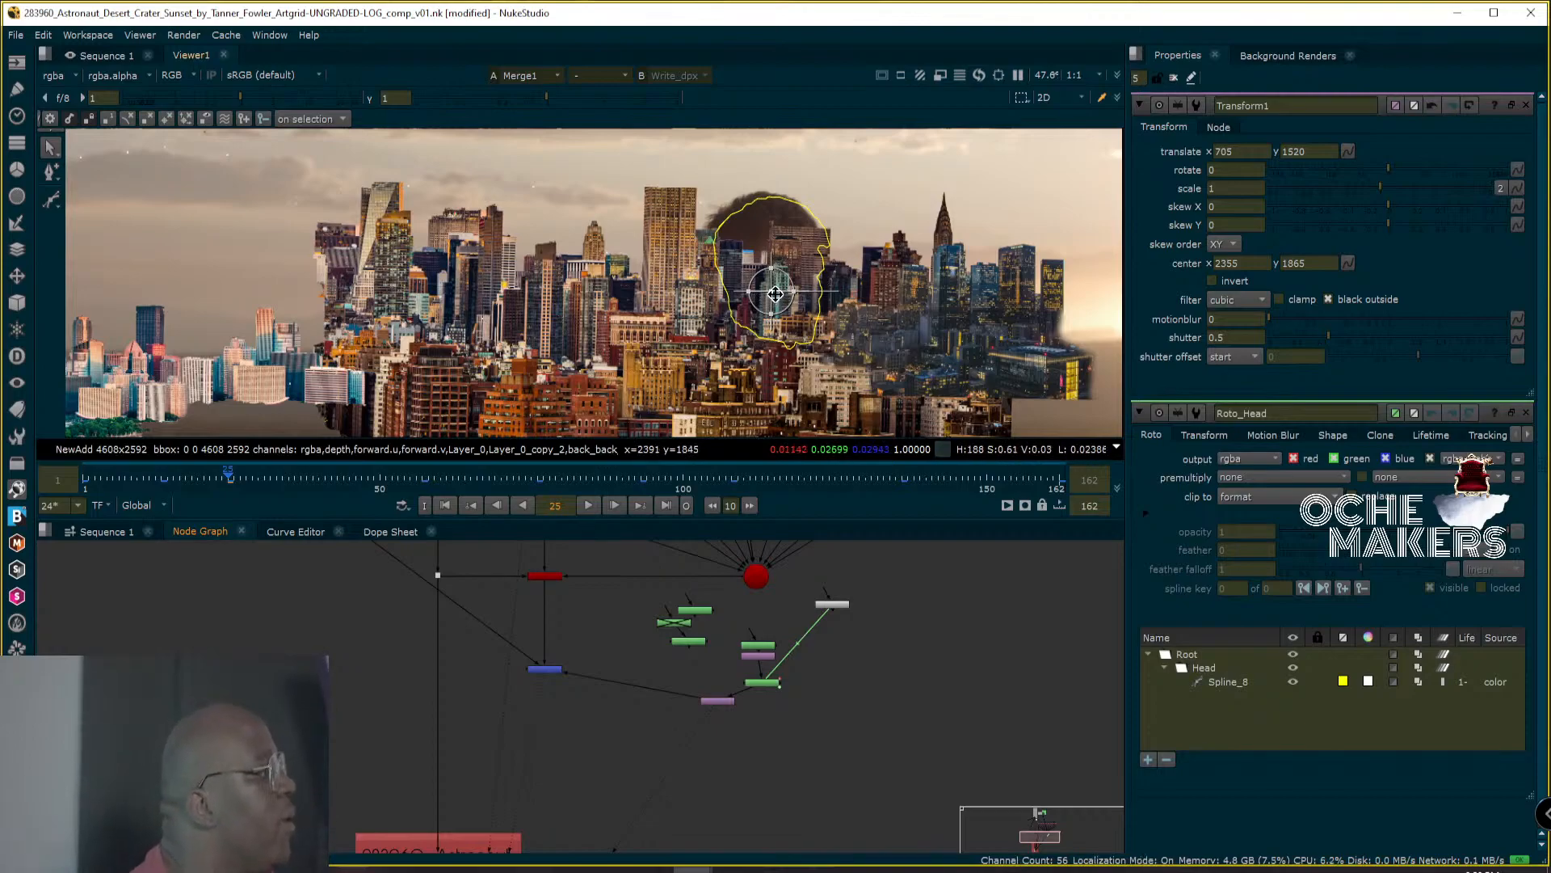
drag(770, 293, 759, 287)
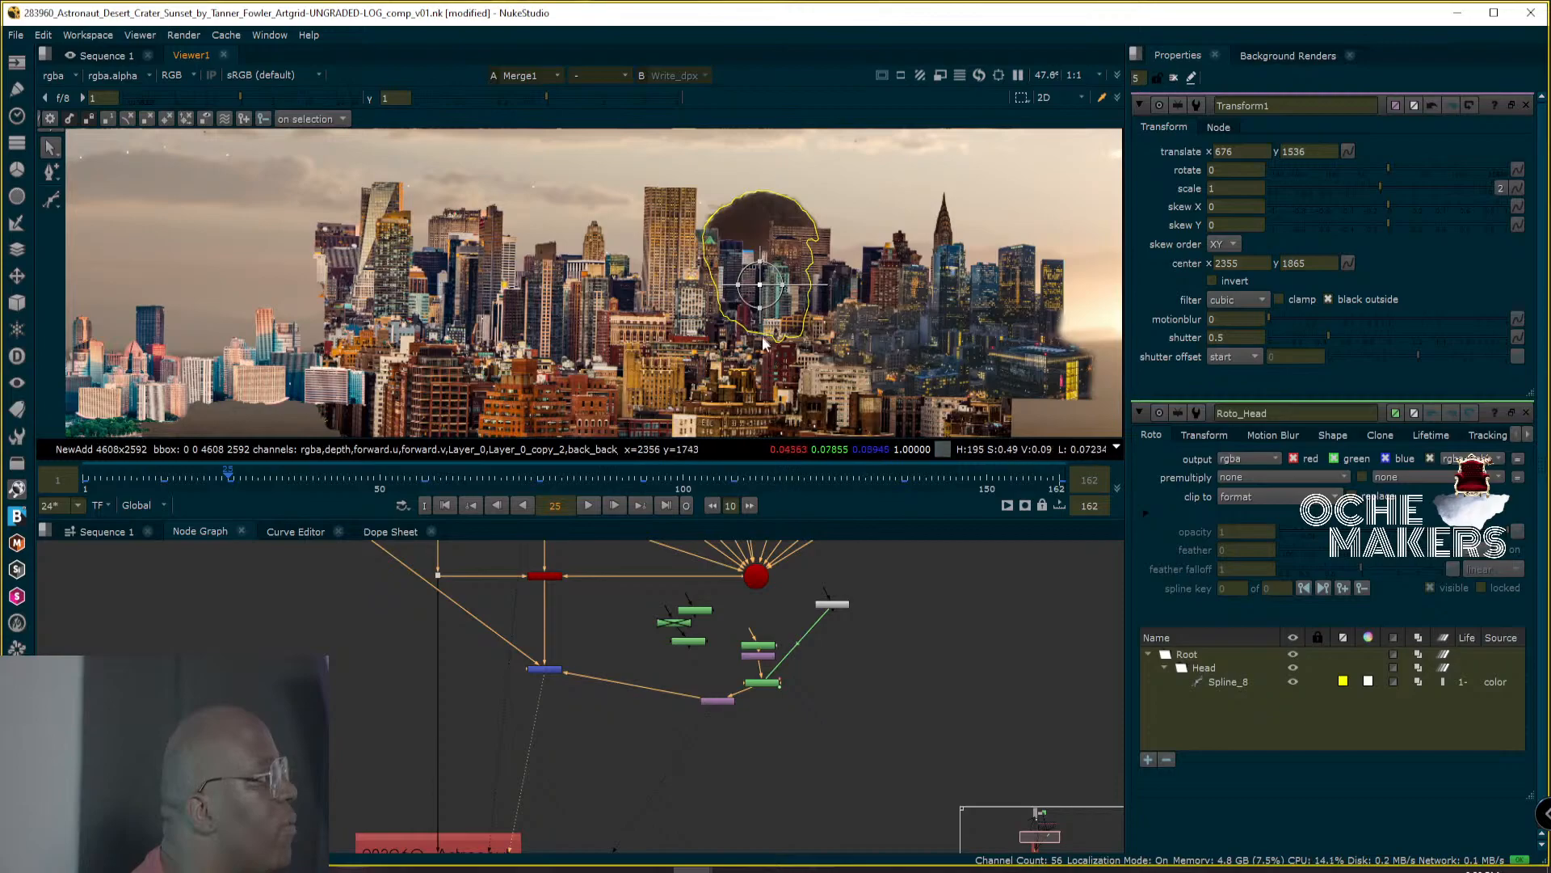
Try the under operation on Merge1 and return it to over.
double_click(551, 668)
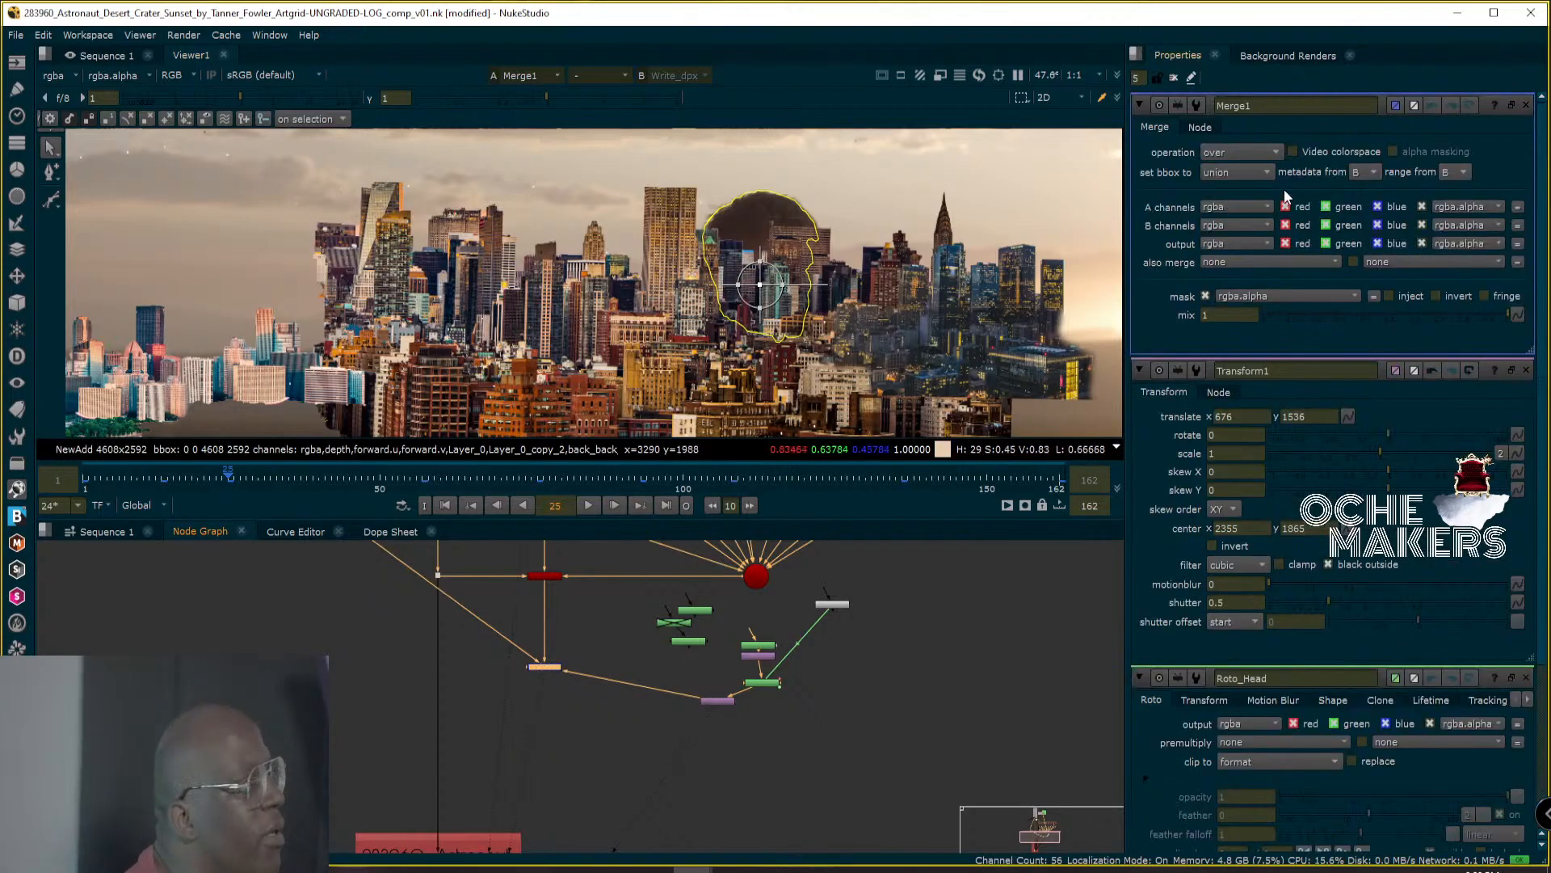
click(1301, 315)
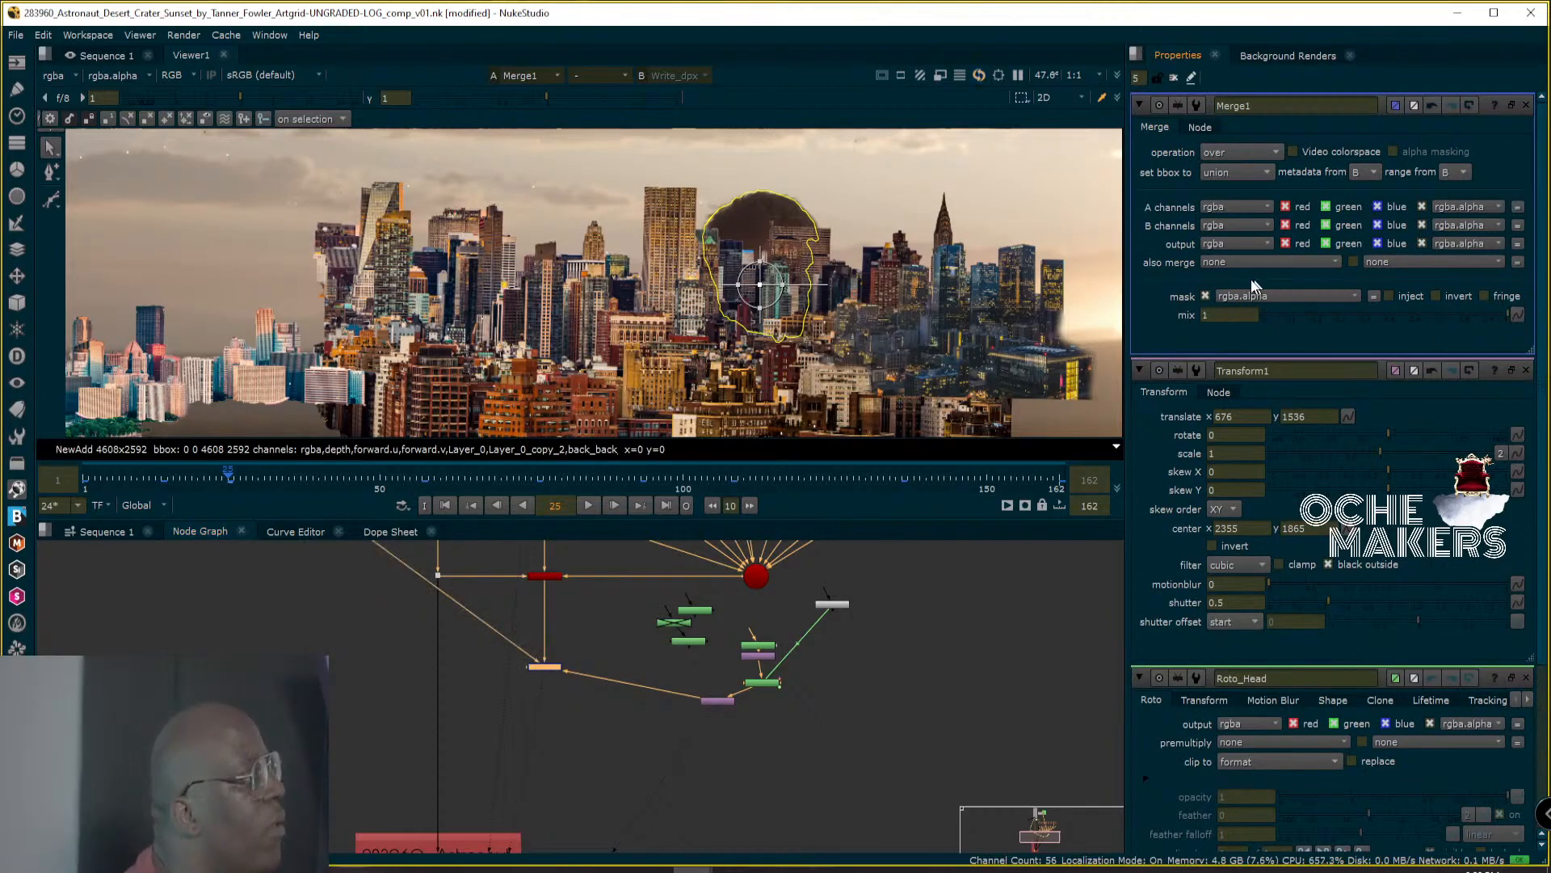
click(1234, 152)
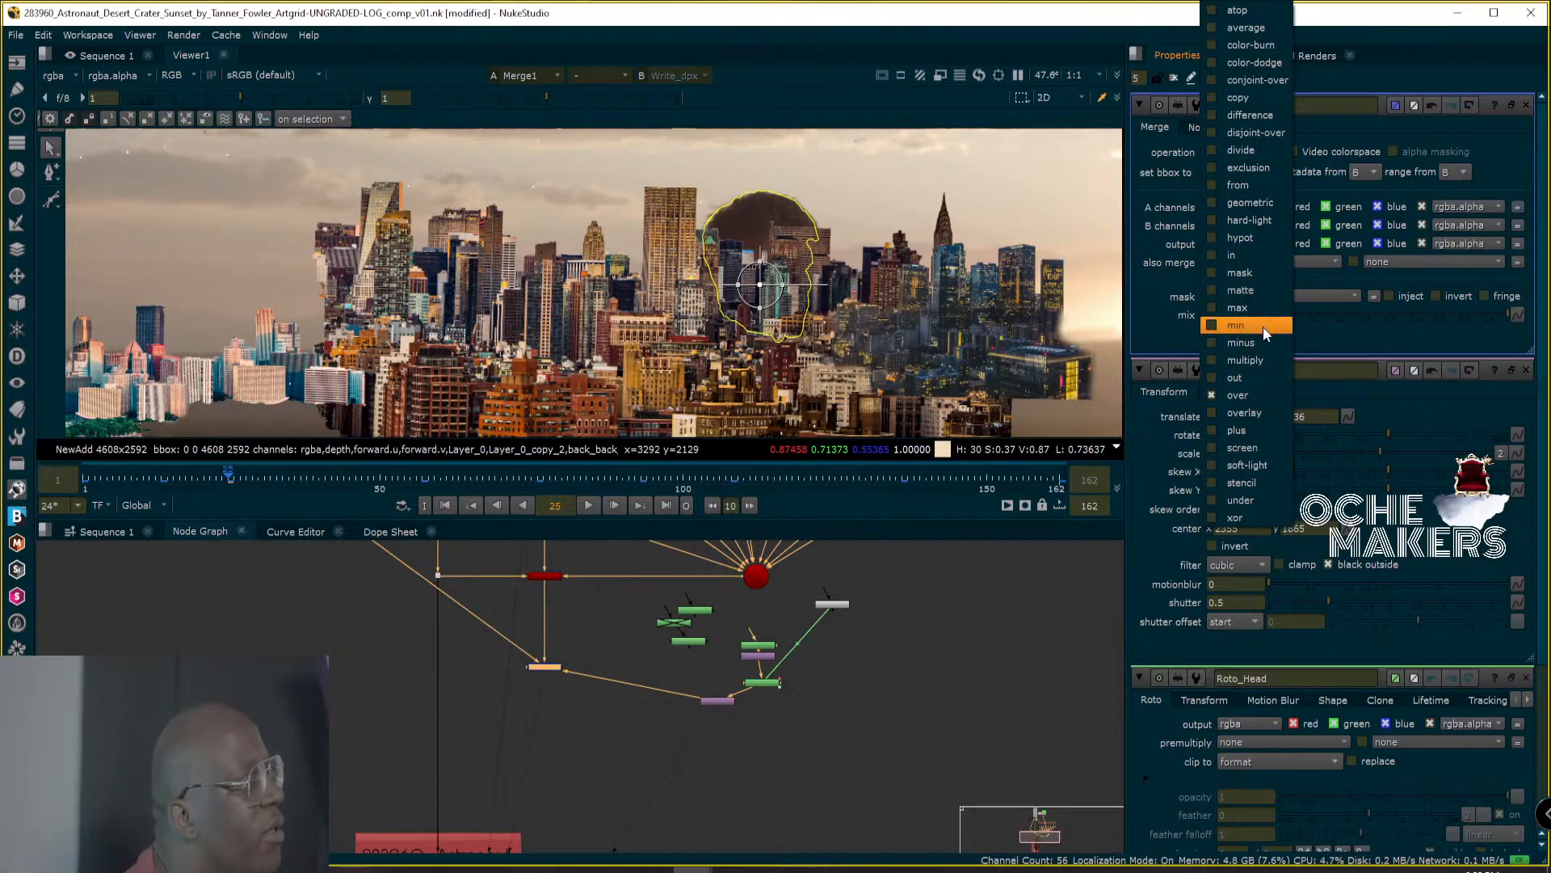
click(1241, 500)
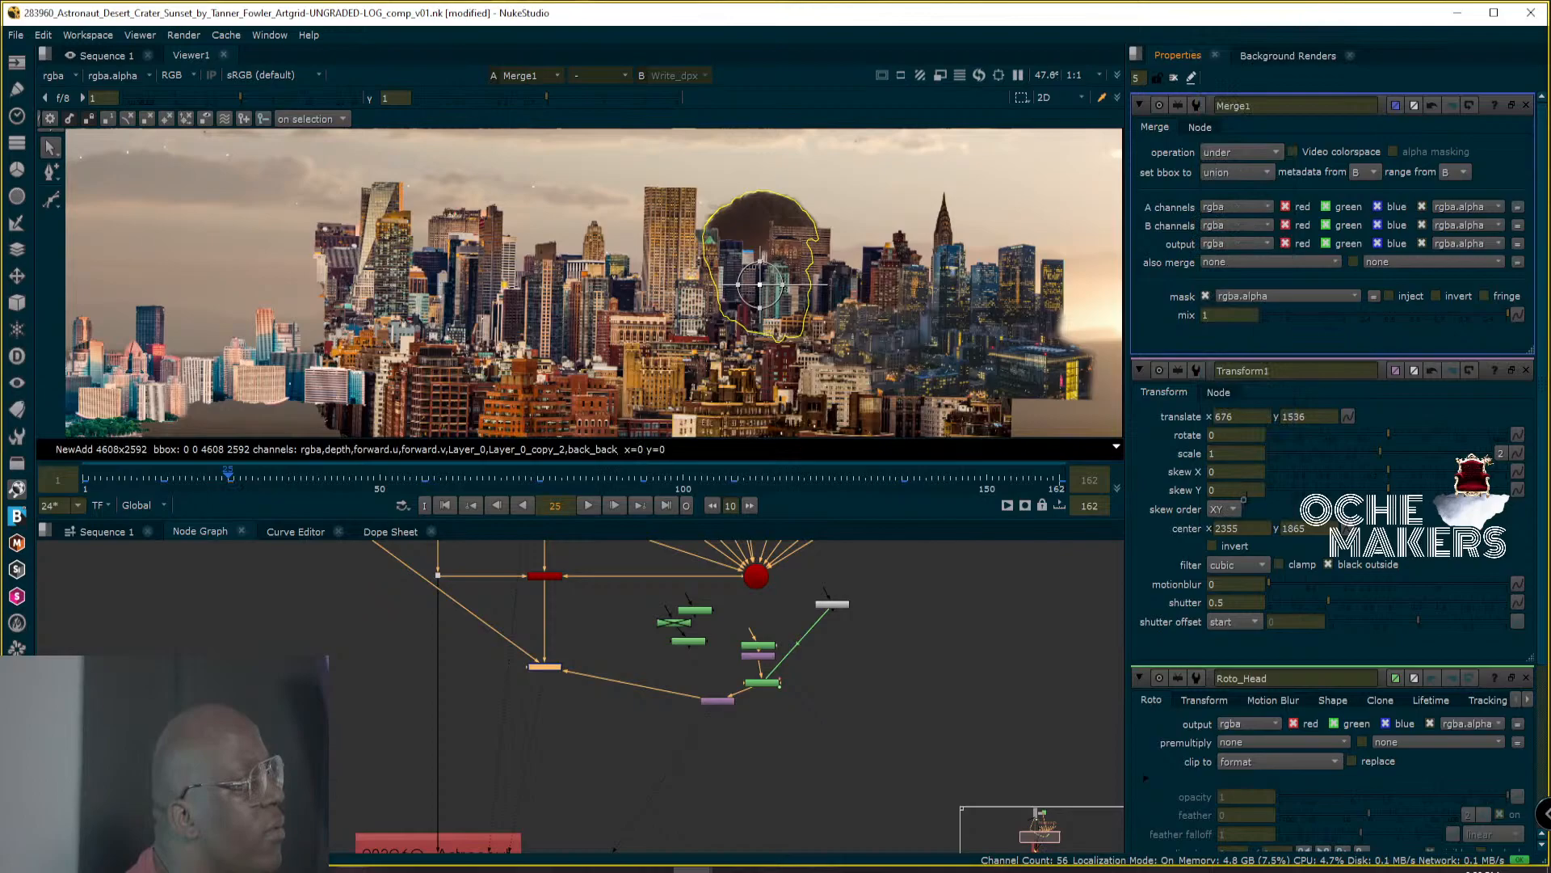
click(1252, 145)
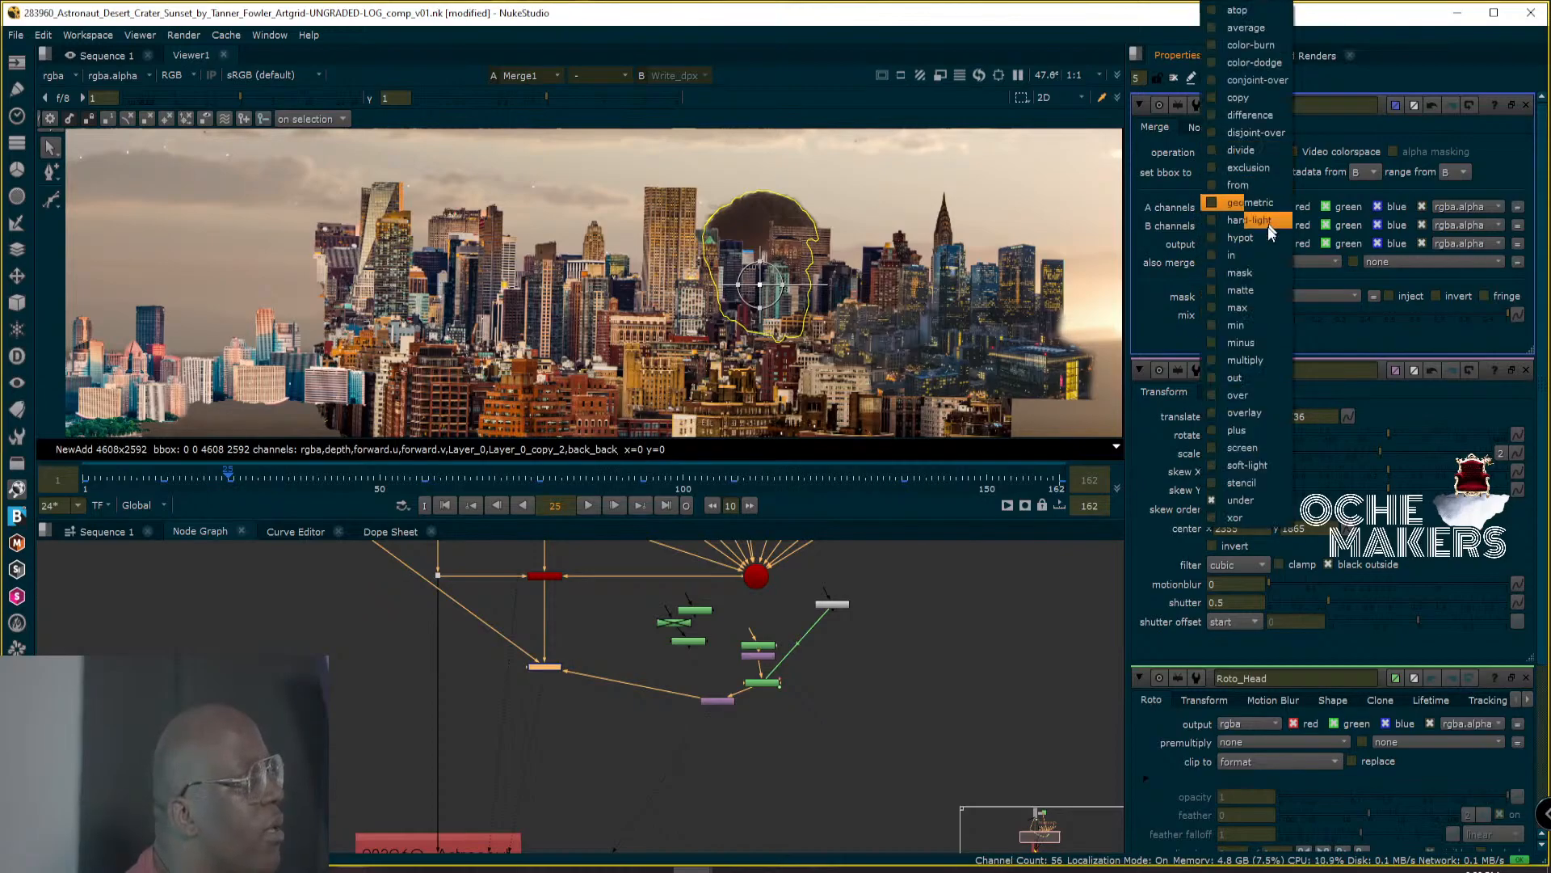
click(1237, 394)
click(934, 549)
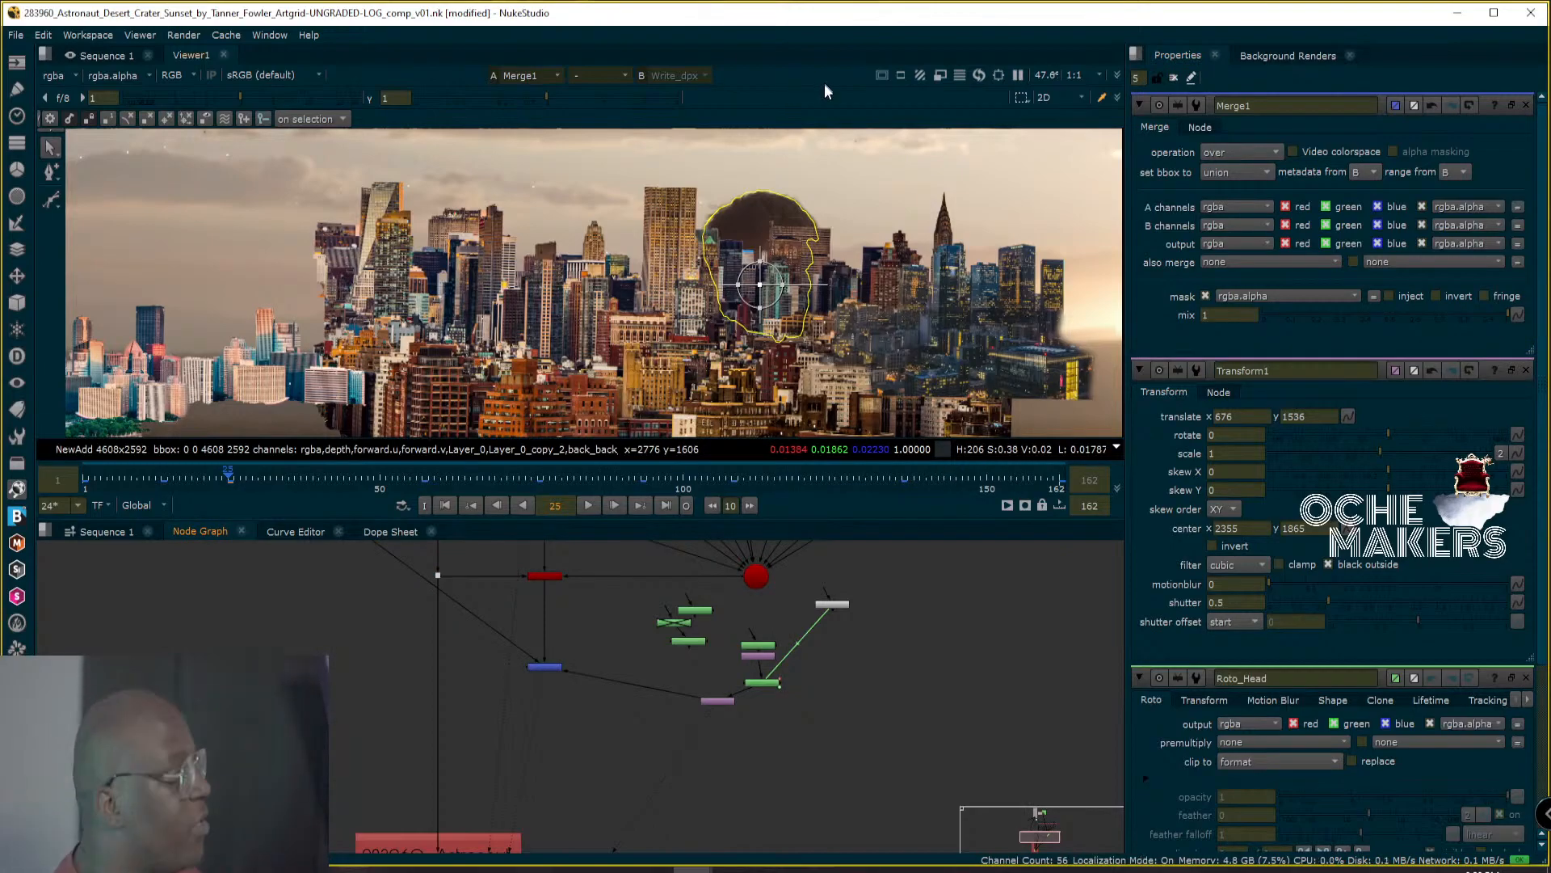
Play the composite from frame 25 to about frame 52 to check the head mask against the astronaut.
middle_click(911, 229)
alt+middle_drag(910, 223, 797, 236)
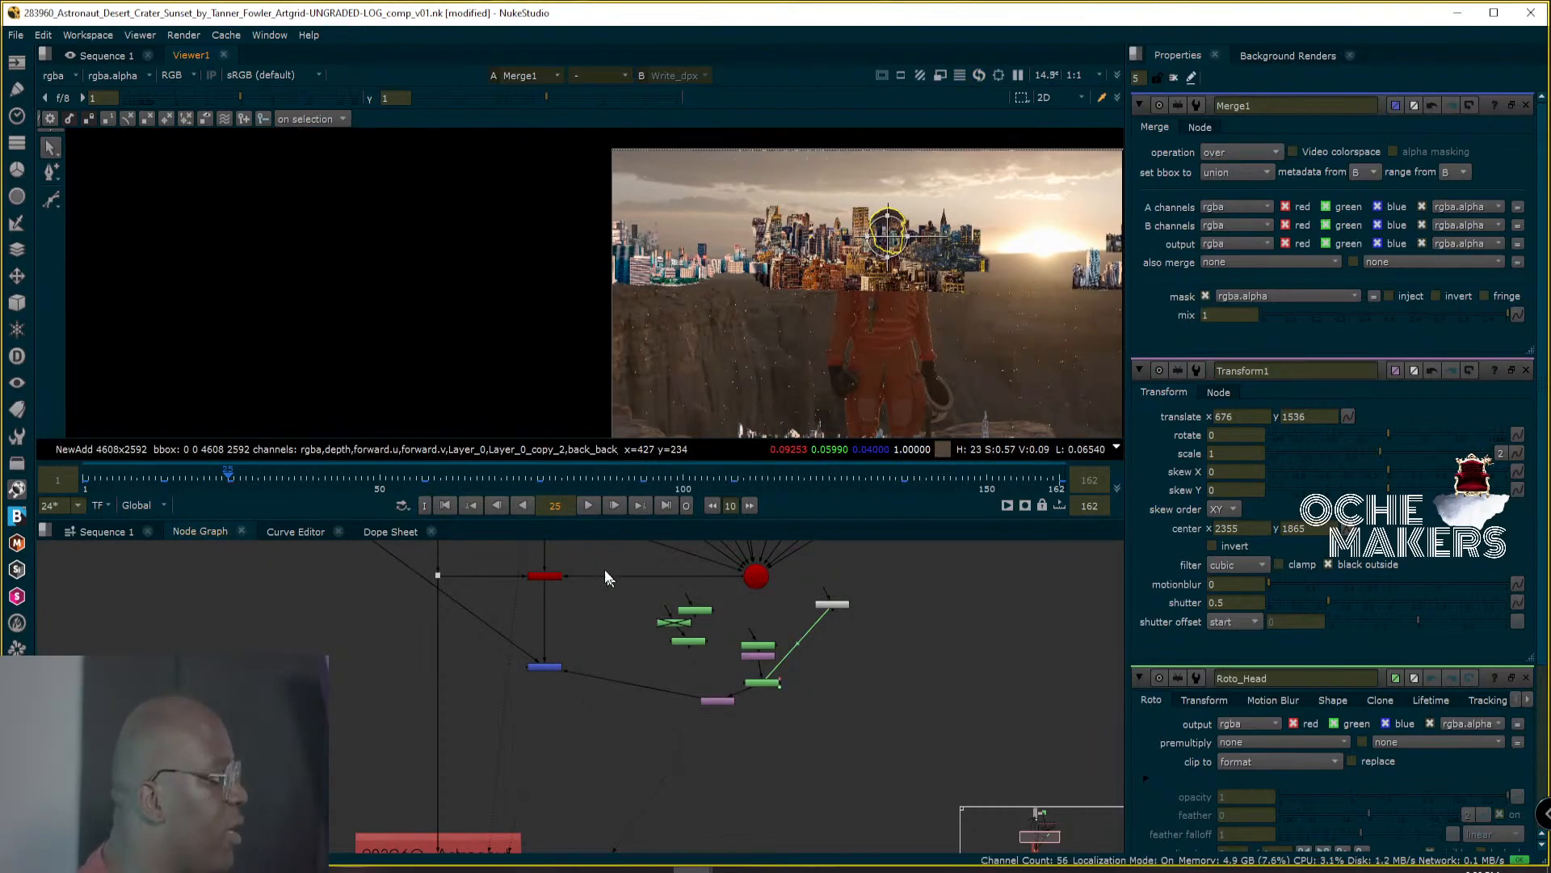
click(591, 506)
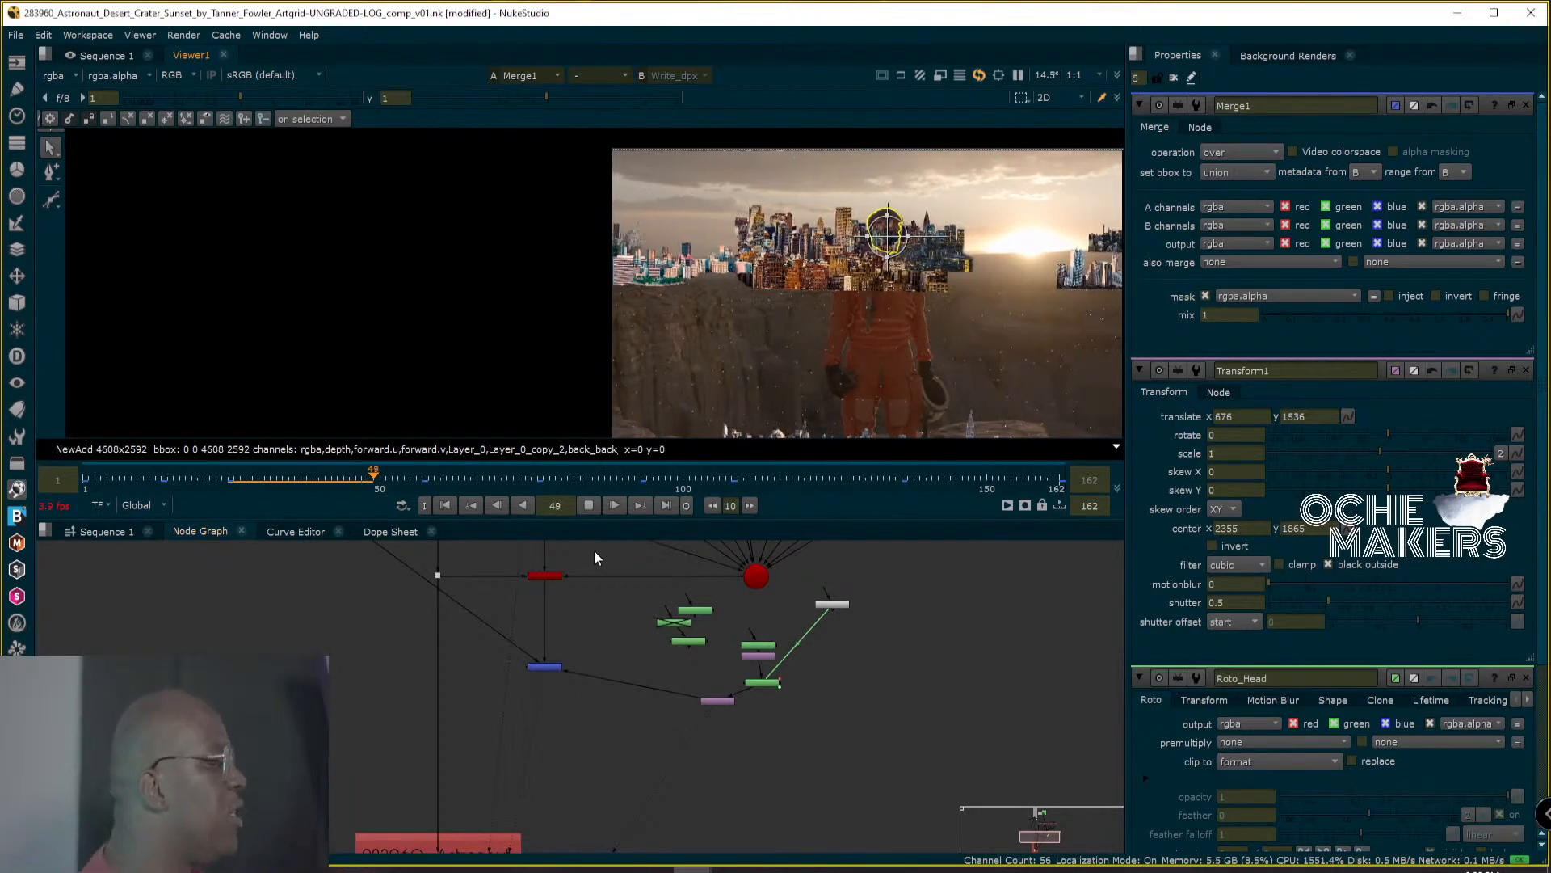
click(589, 505)
middle_drag(807, 320, 683, 323)
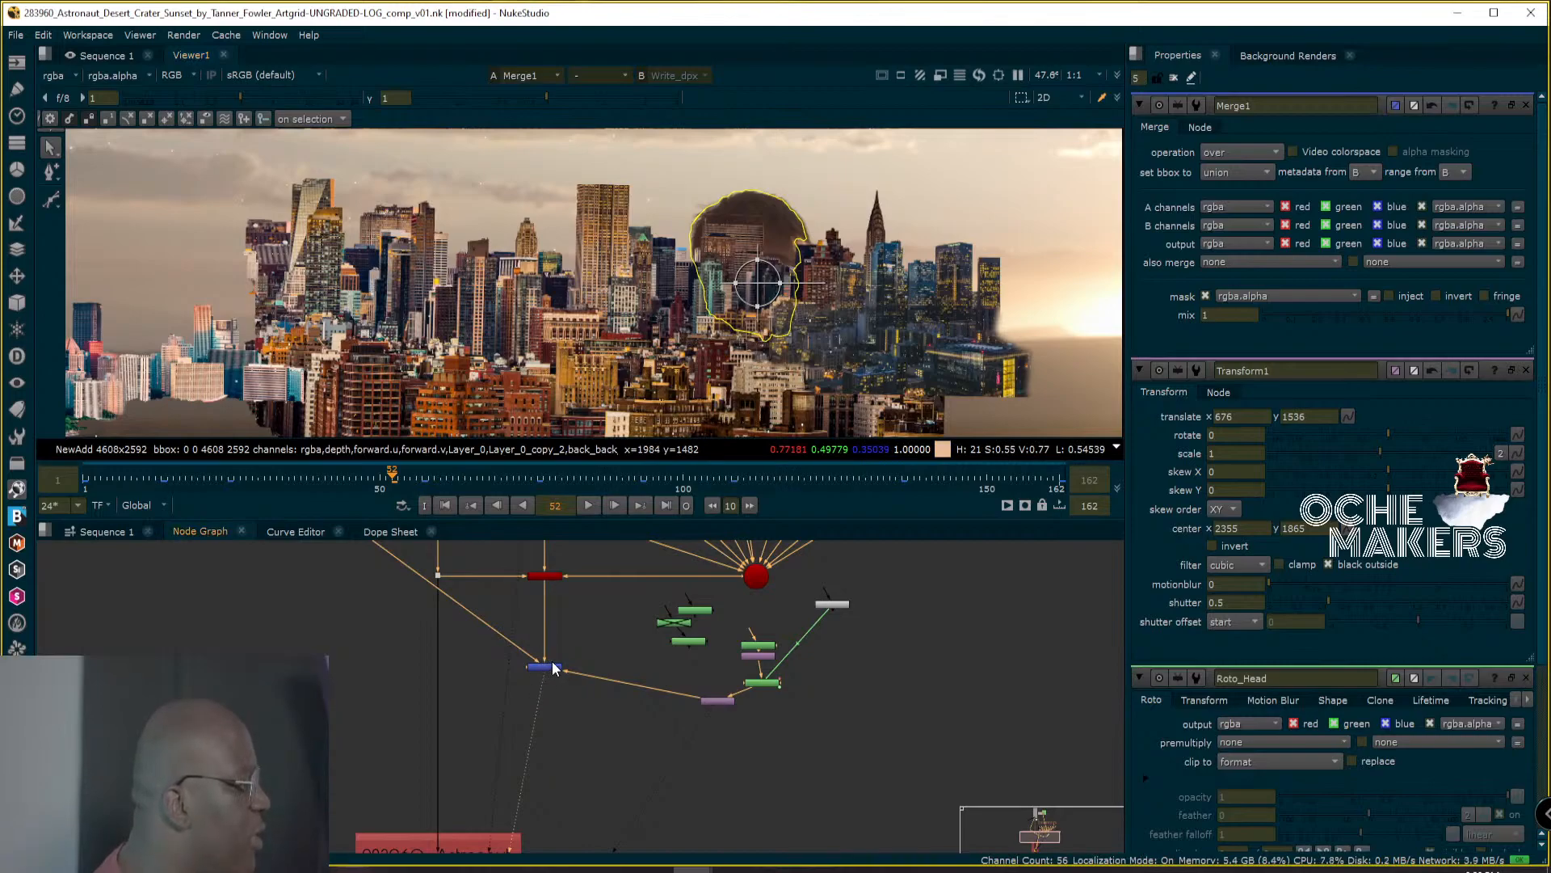
Disconnect Merge1's B input from ScanlineRender1, lower the node, and add a new Merge node in the gap.
drag(554, 668, 556, 588)
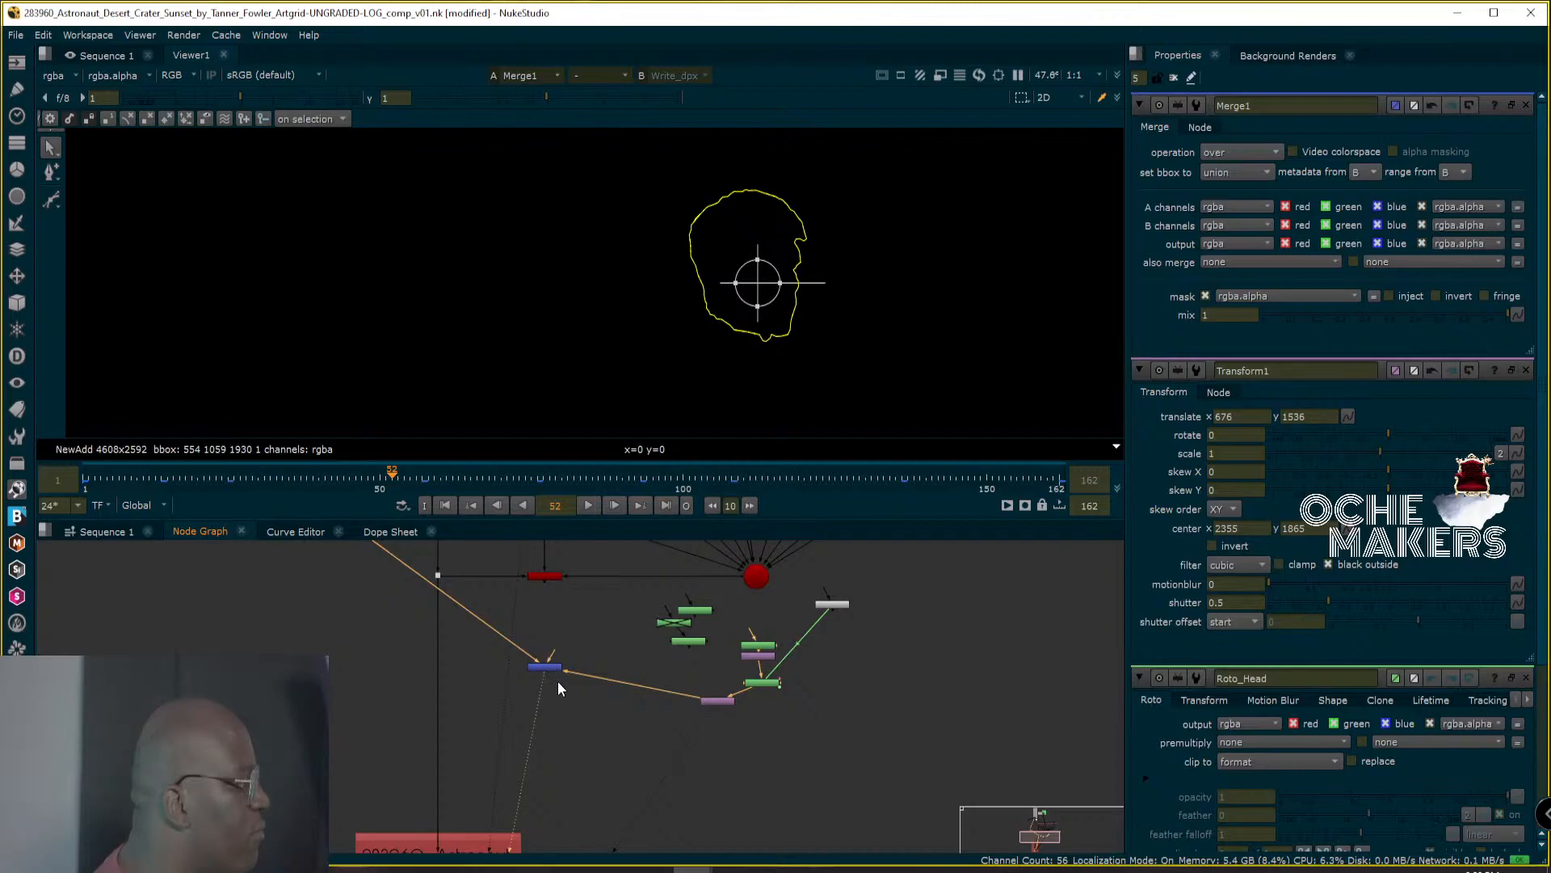
drag(544, 666, 539, 704)
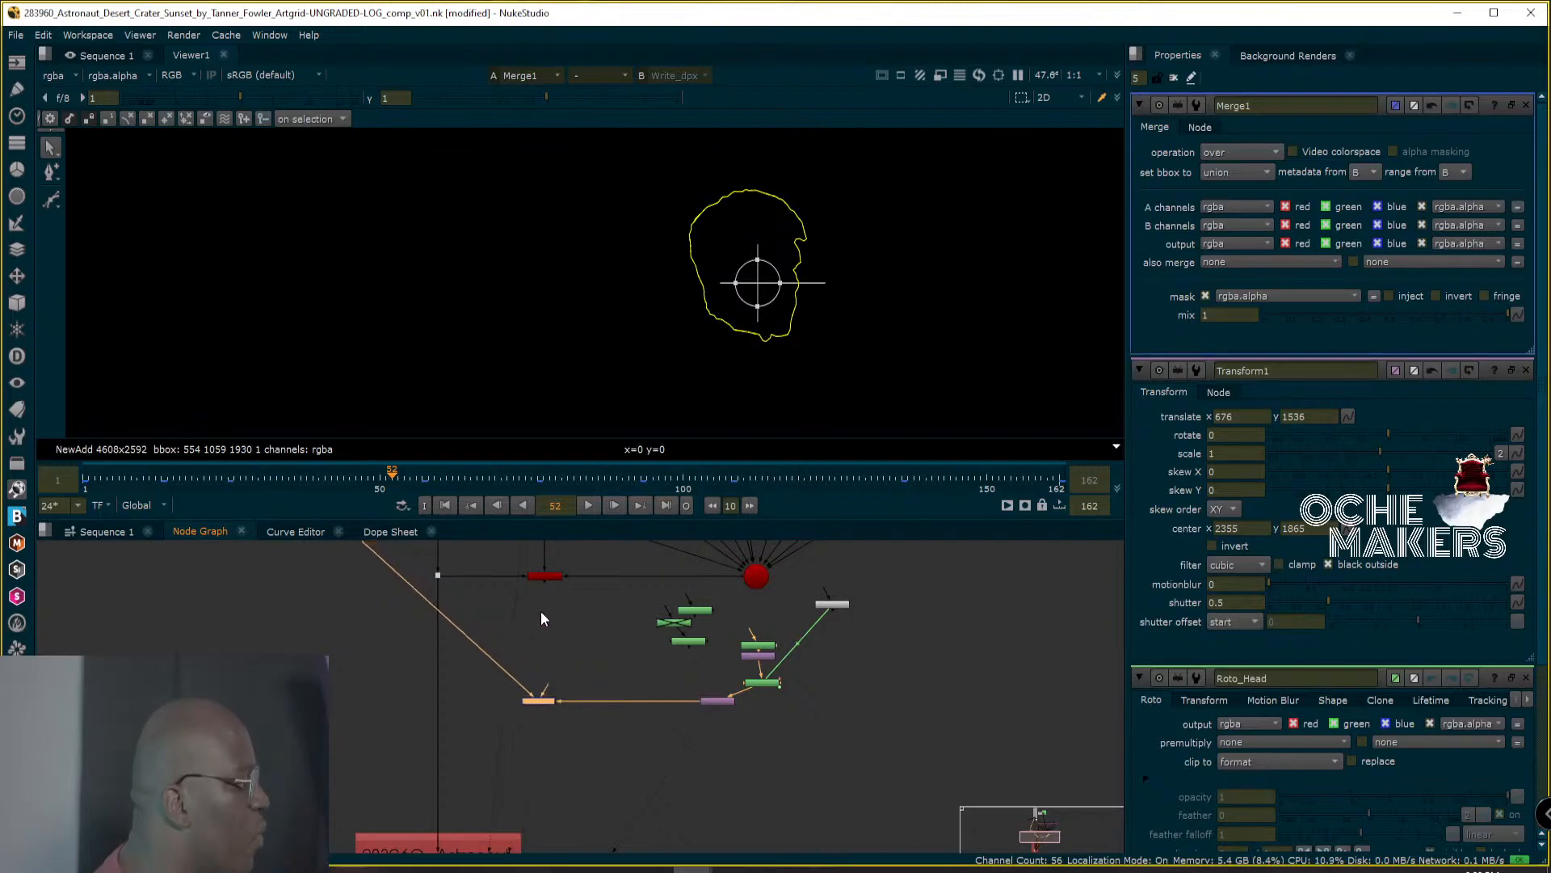
click(542, 619)
key(m)
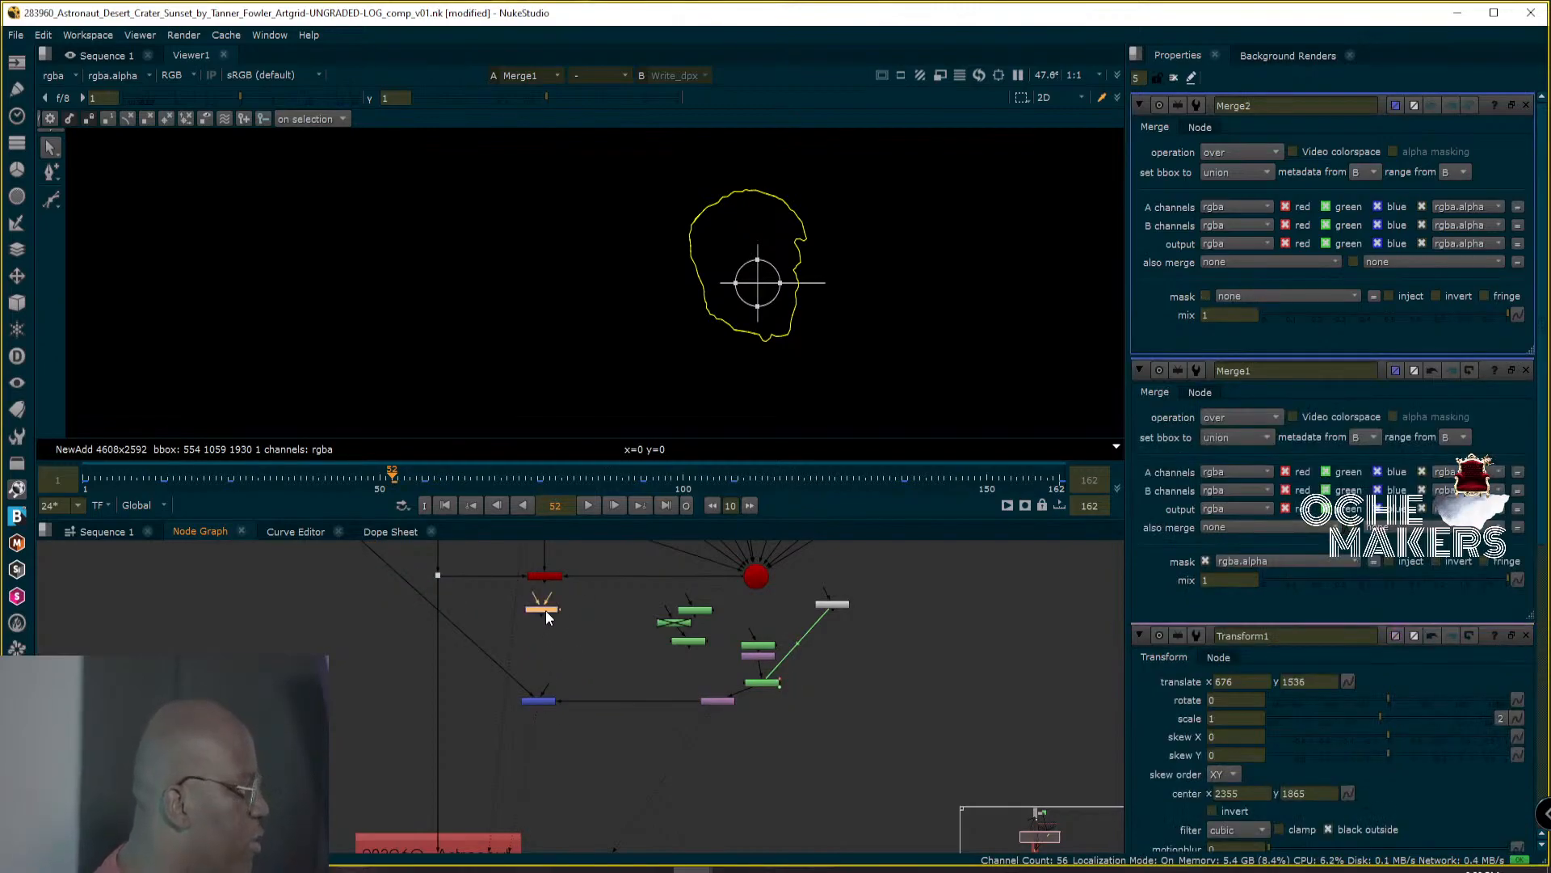
Connect the B input of Merge2 to ScanlineRender1.
alt+middle_drag(540, 643, 667, 599)
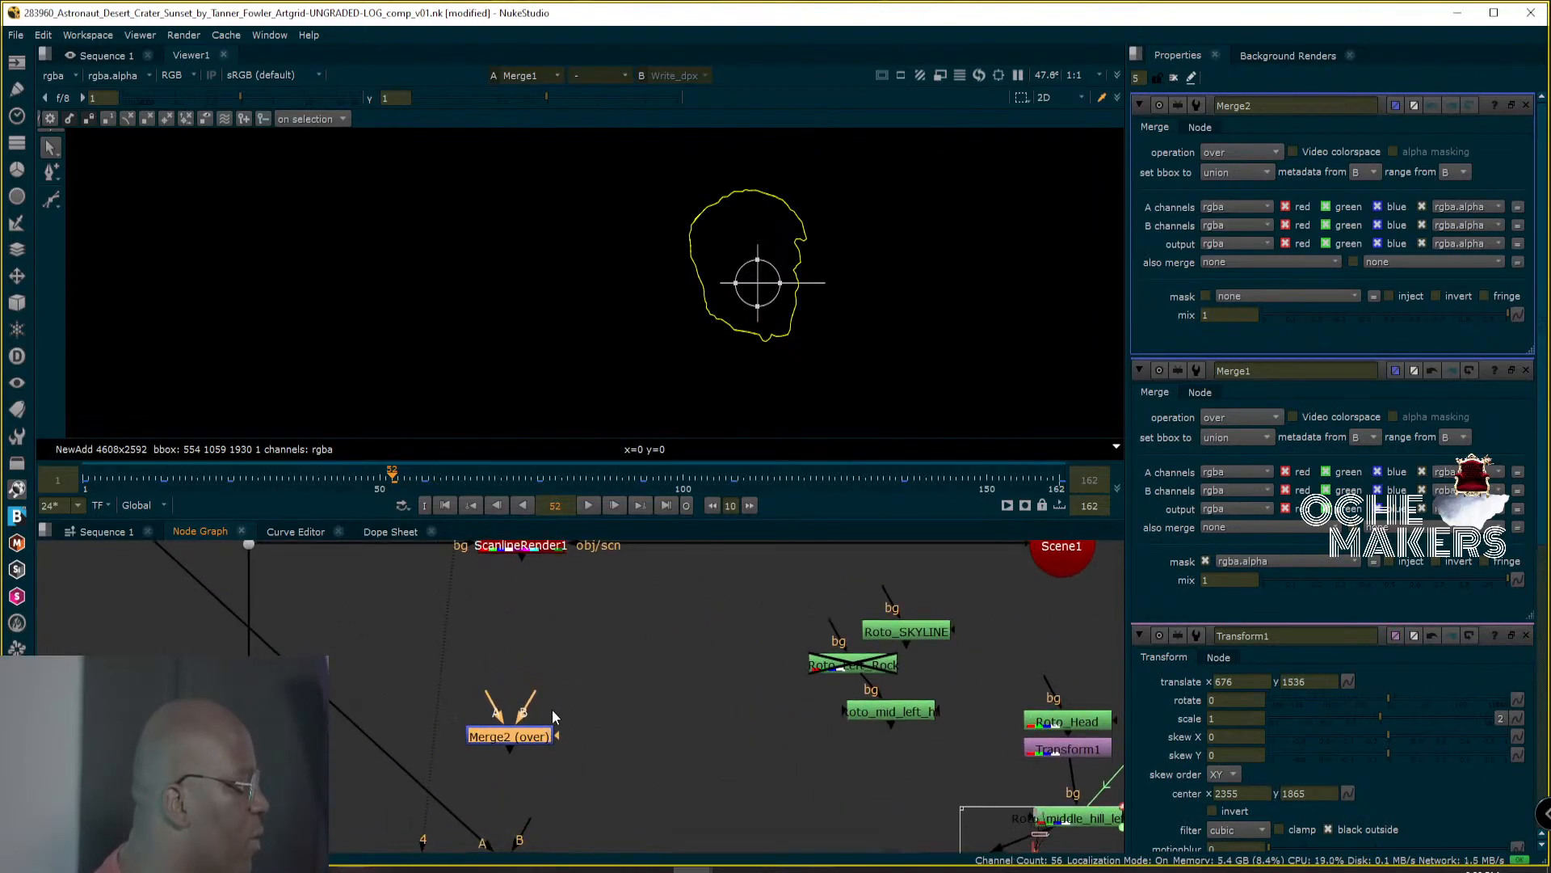
alt+middle_drag(528, 631, 674, 706)
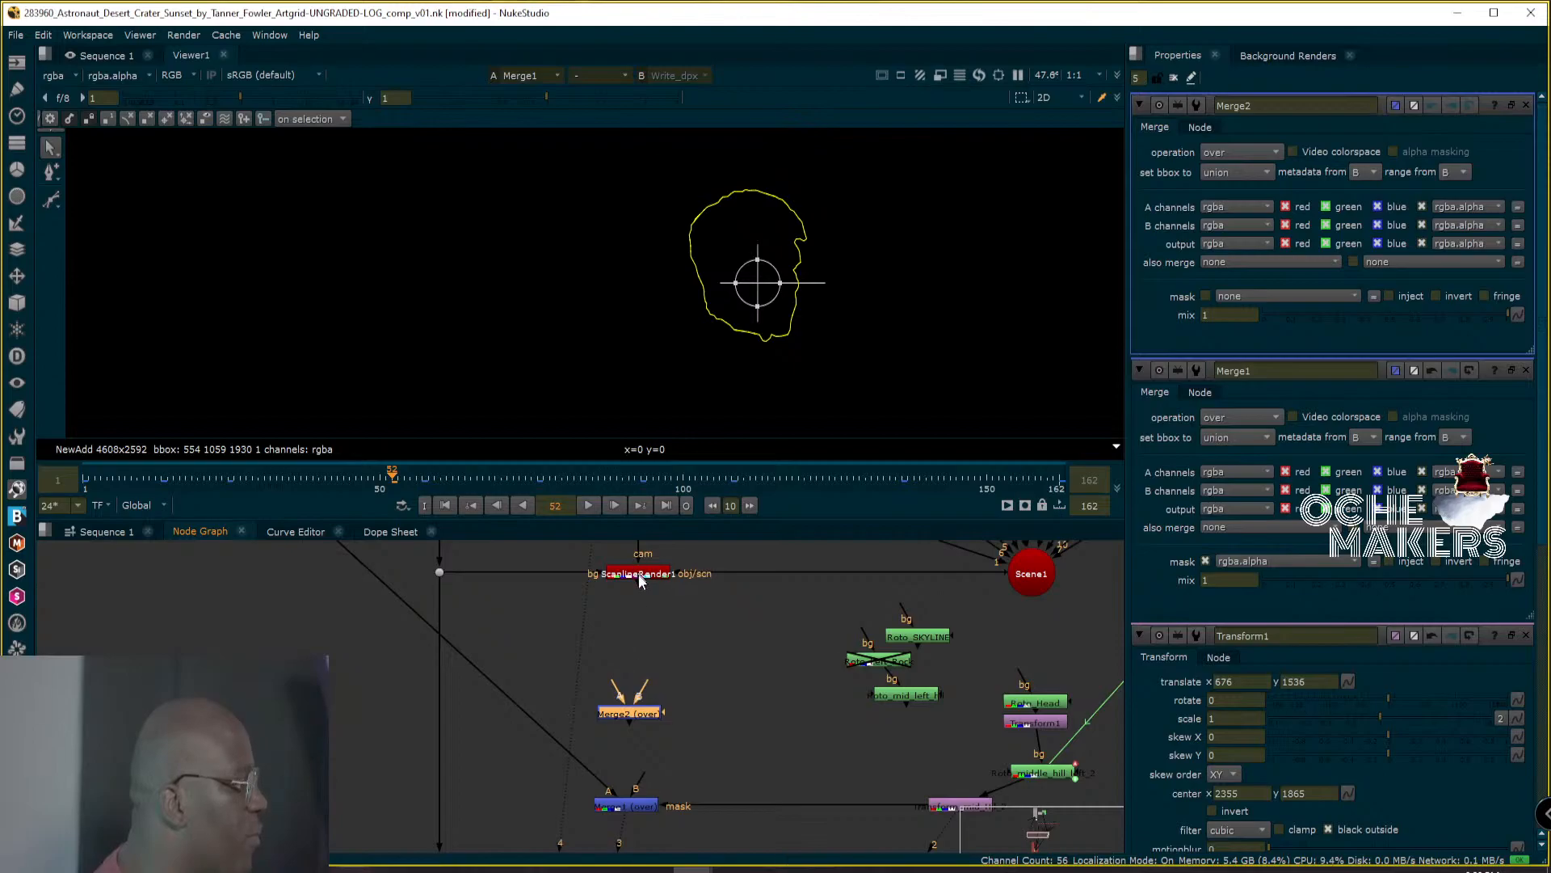
drag(648, 580, 645, 575)
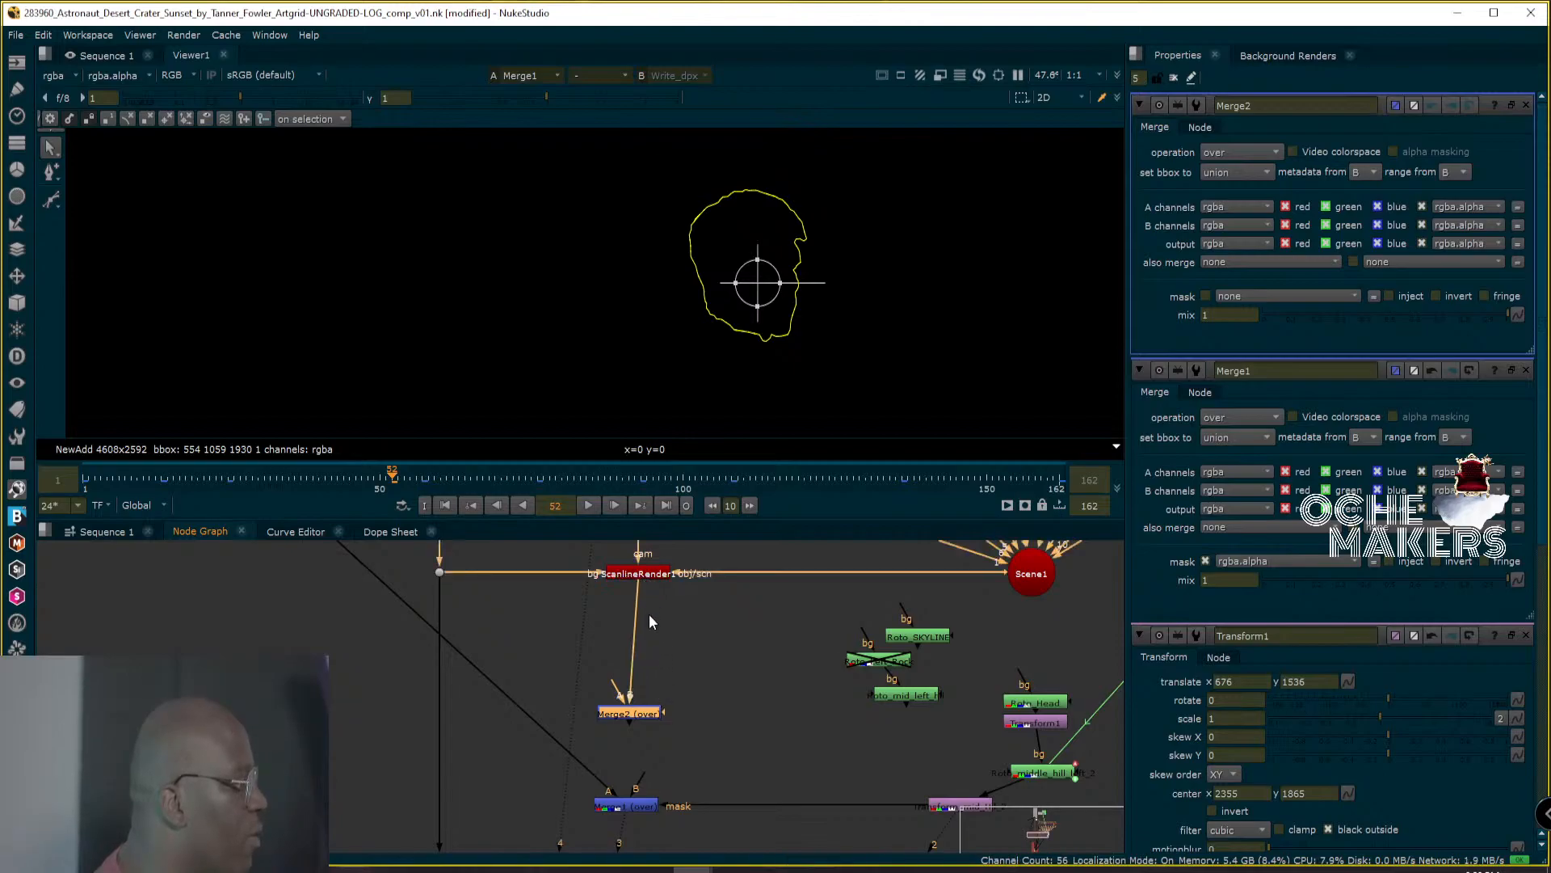
Connect Merge2's A input to the background plate's dot, view Merge2 and play from frame 52 to 68.
drag(505, 606, 439, 573)
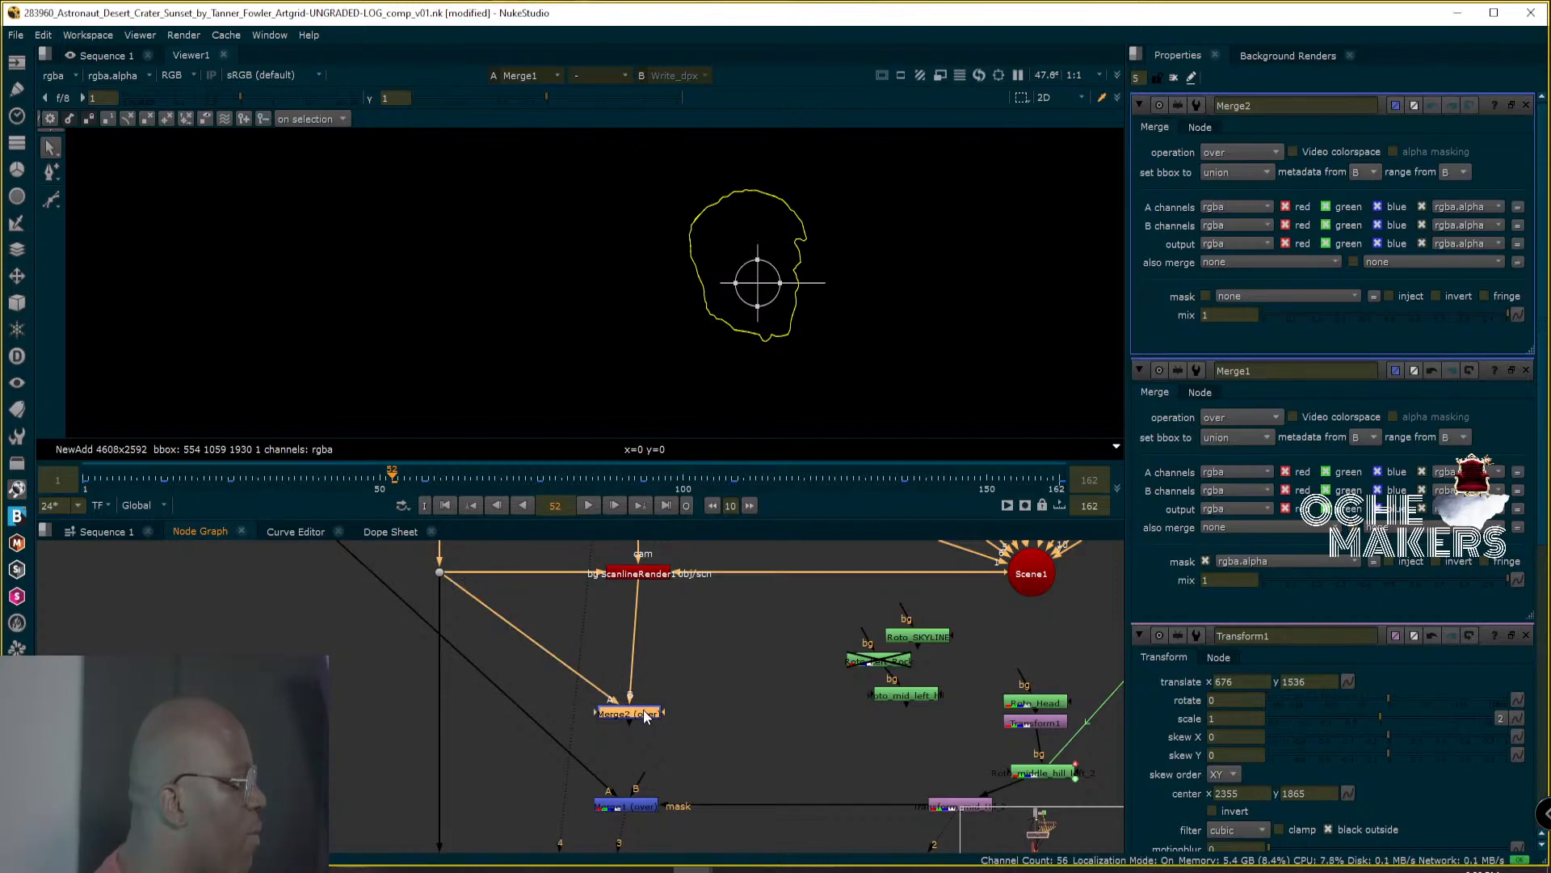
key(1)
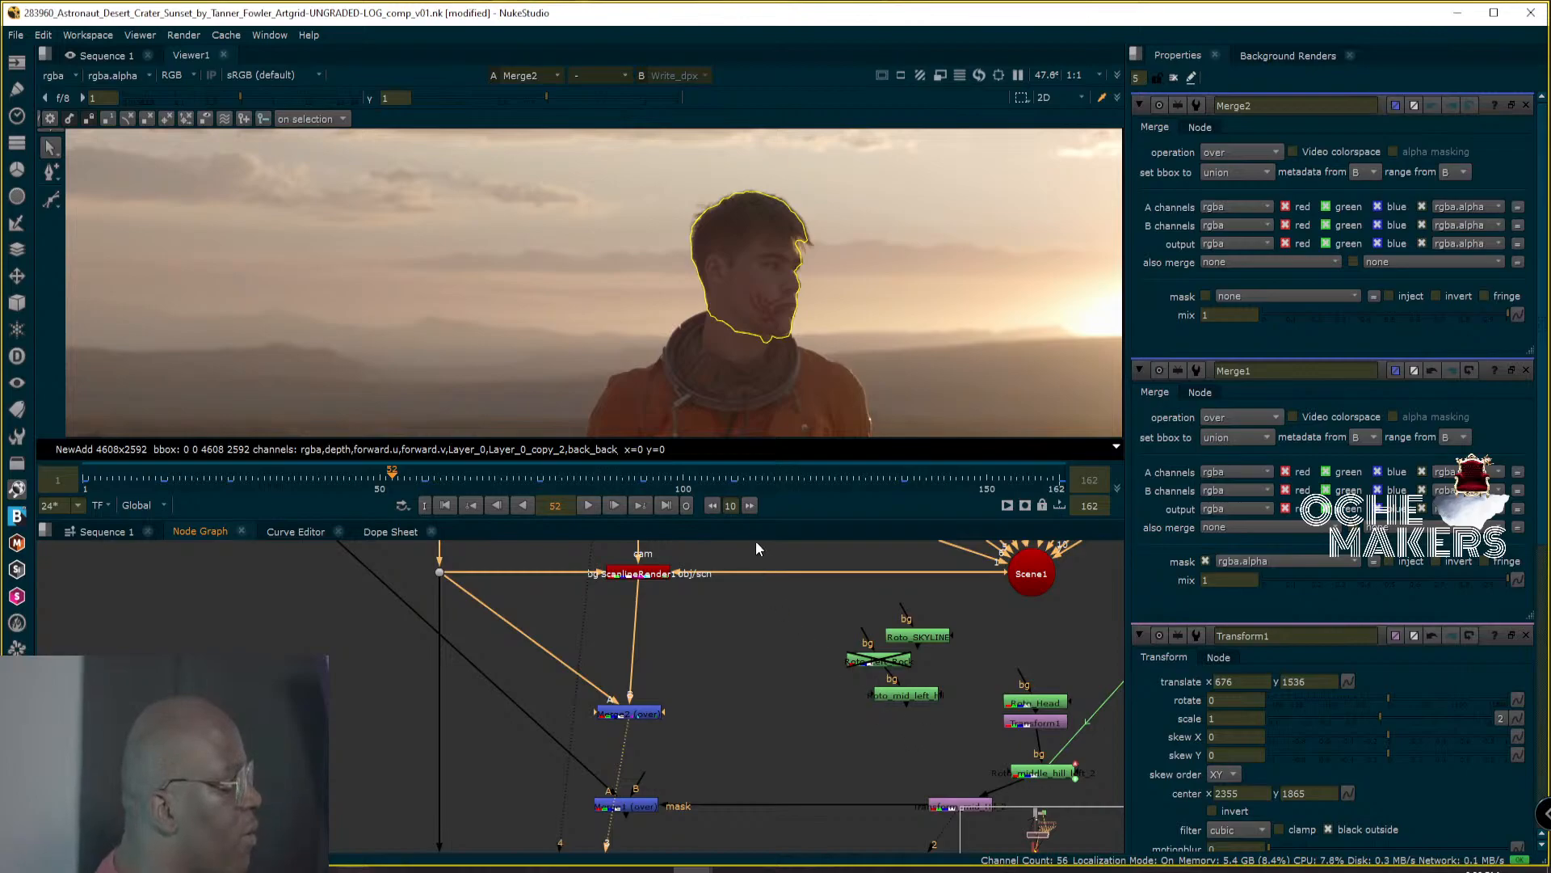
click(588, 505)
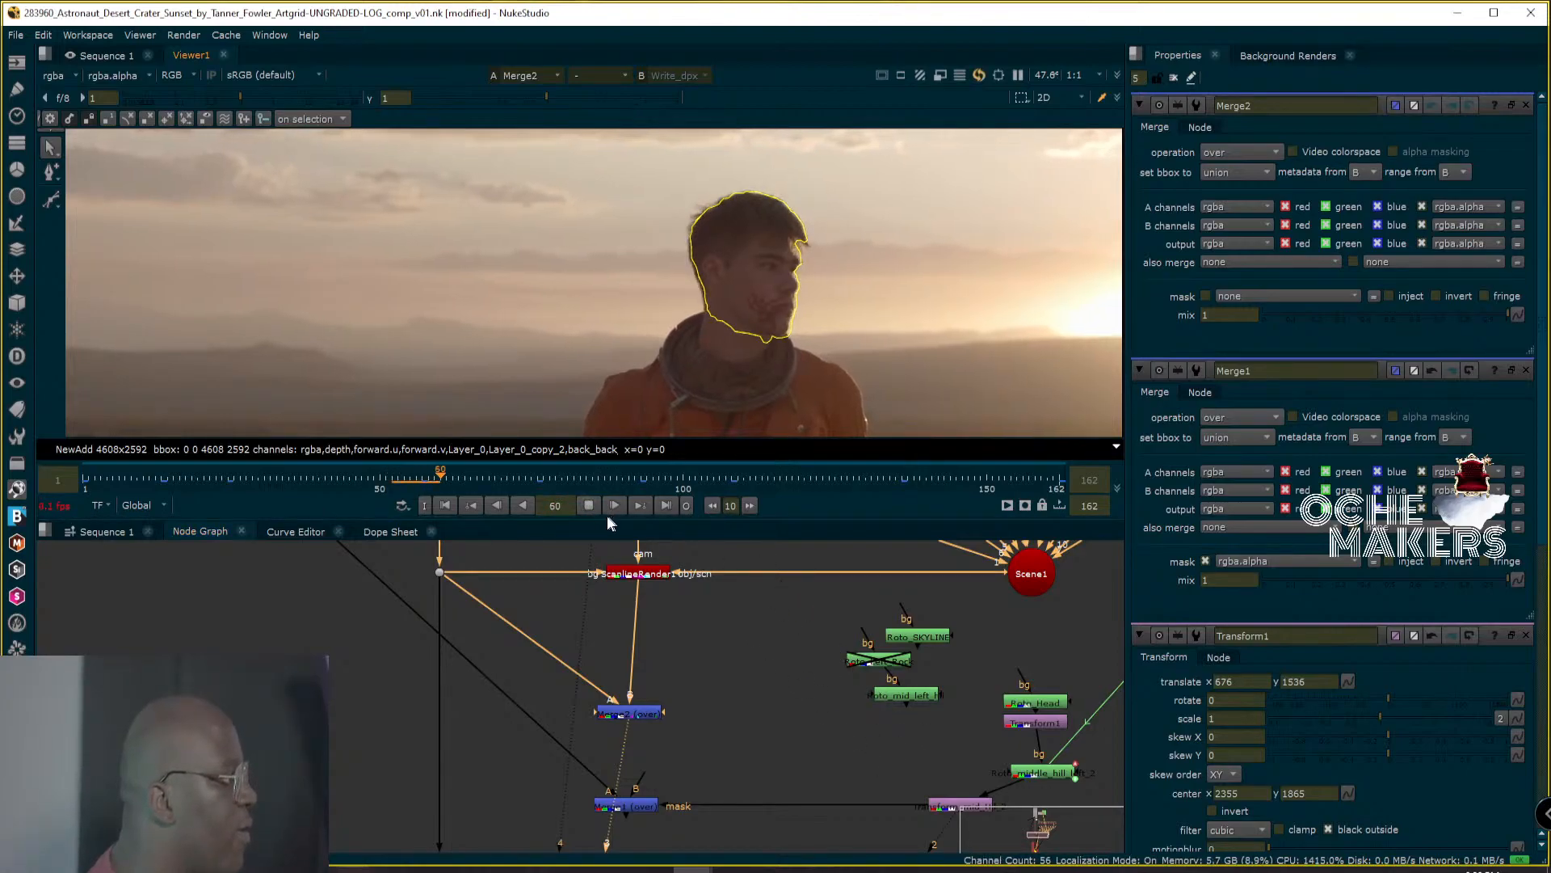
click(589, 507)
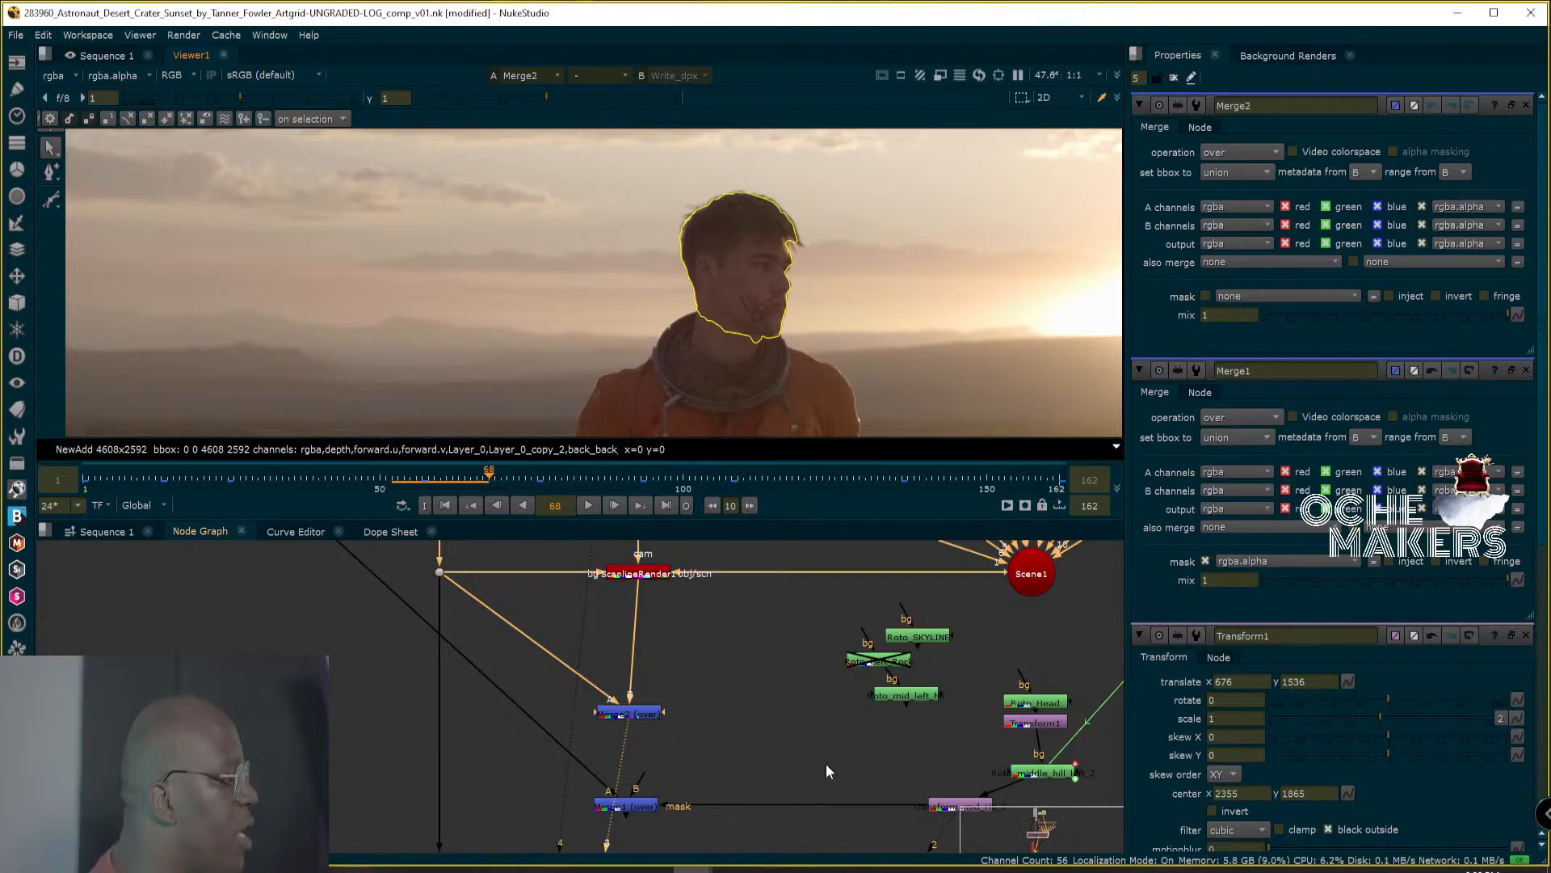
Move the hill-and-head mask connection from Merge1 to Merge2's mask input and play the composite to frame 132.
drag(957, 812, 796, 792)
drag(665, 713, 881, 768)
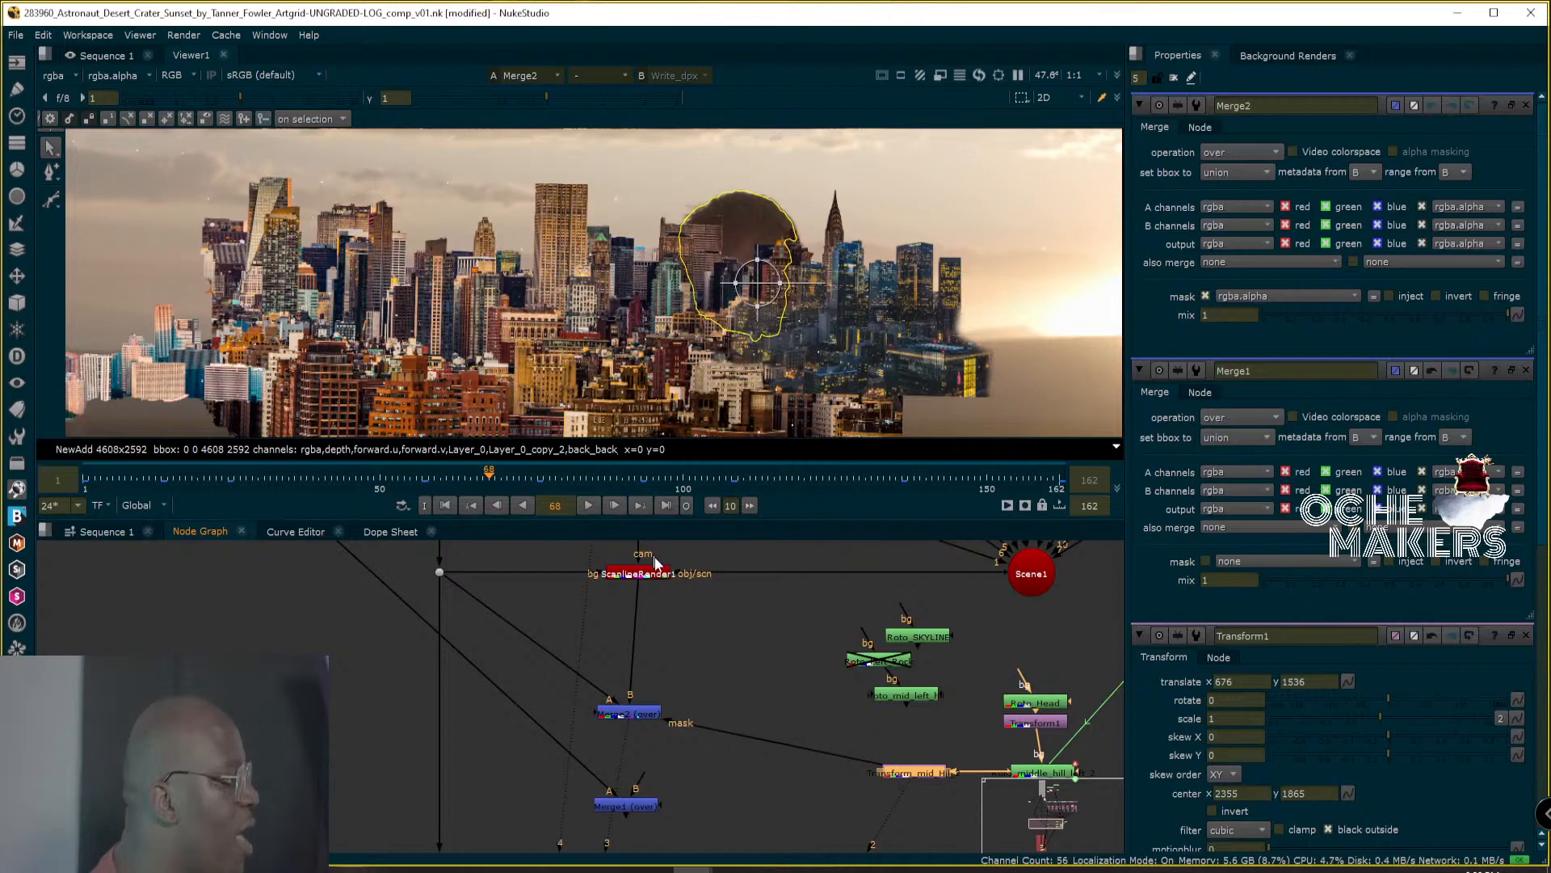
key(l)
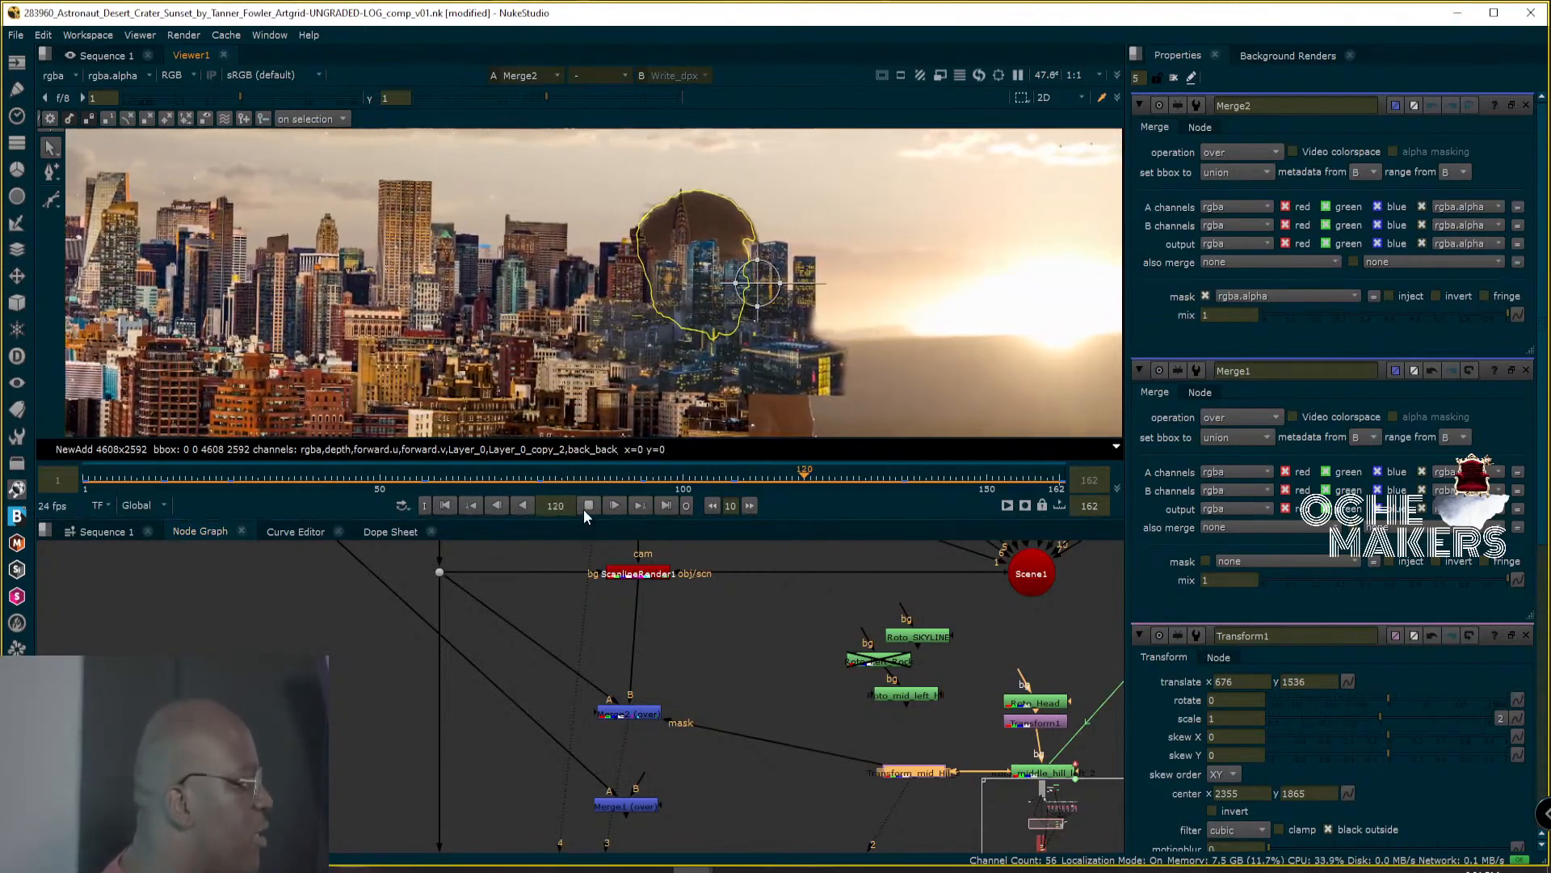
click(588, 505)
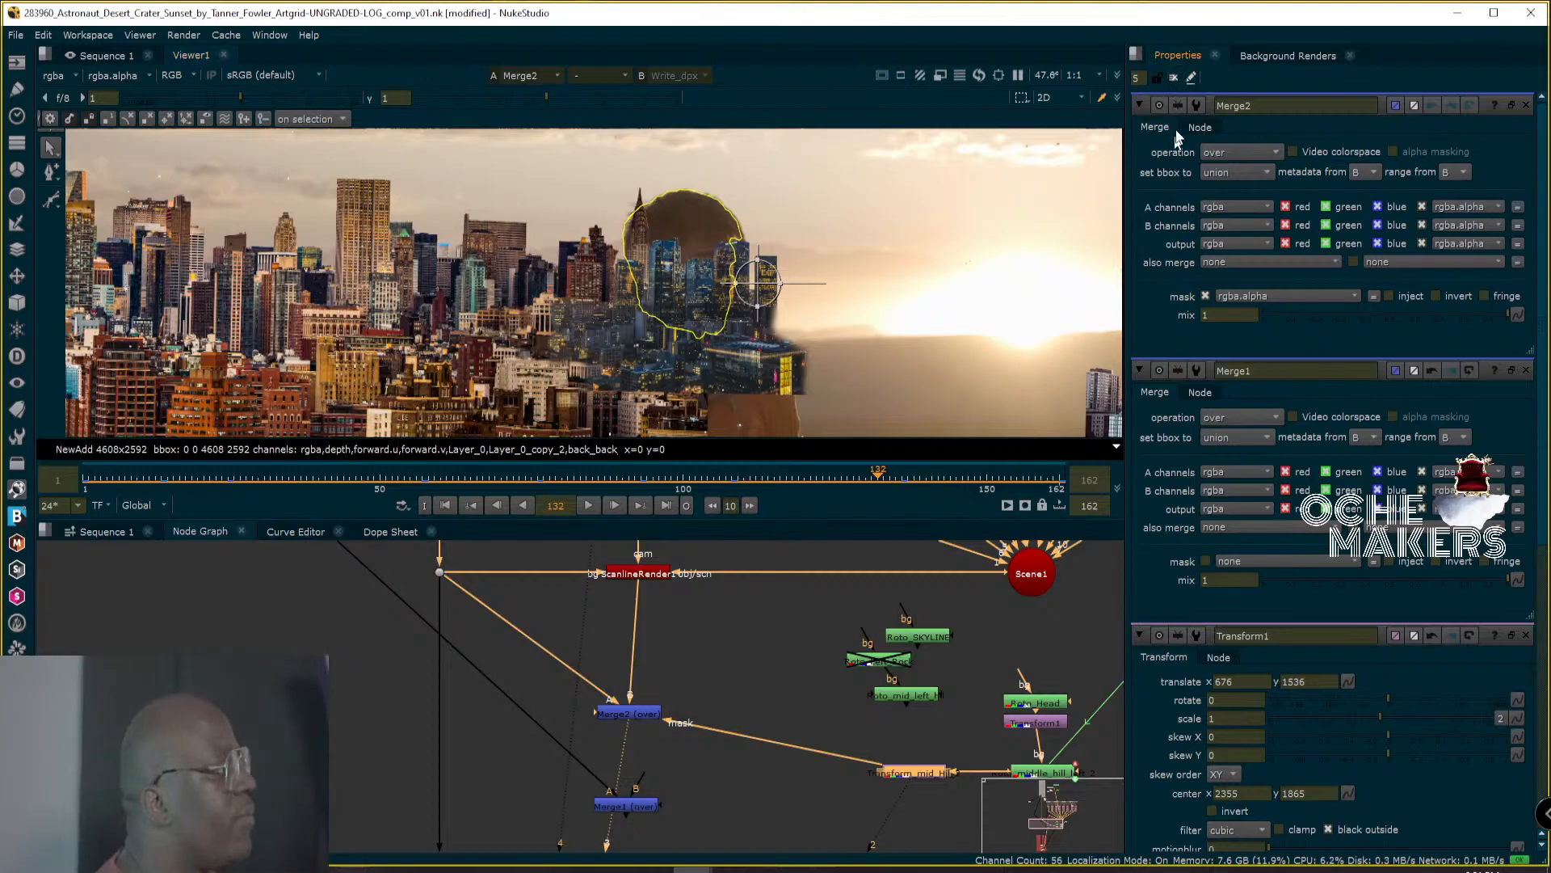
Clear all open node properties, open those of Transform1 and Roto_Head, and space Roto_Head above Transform1 in the graph.
click(1174, 78)
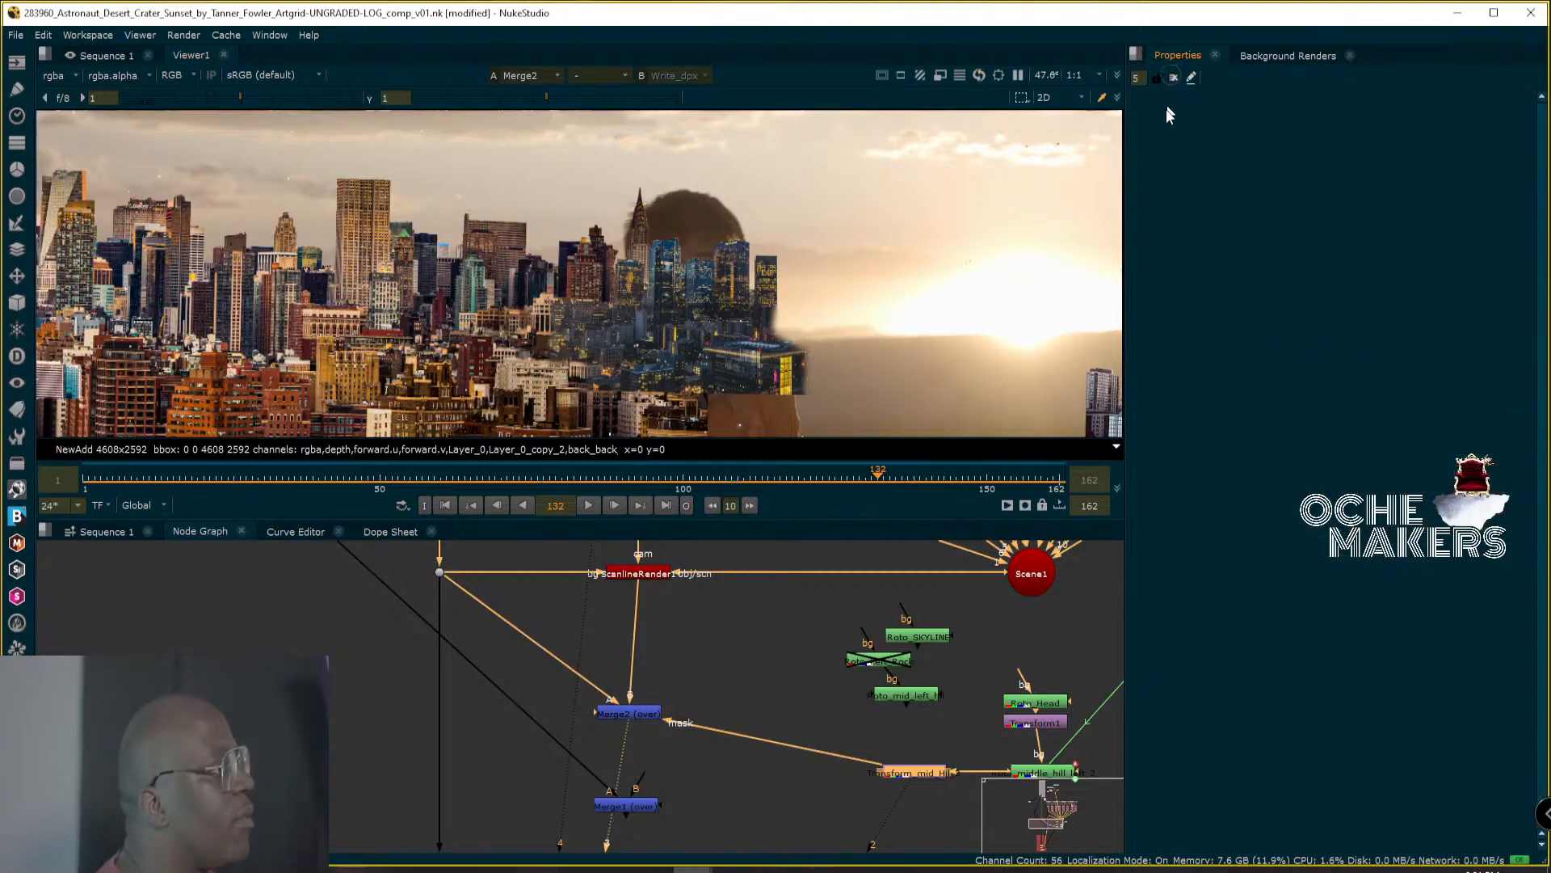
click(1038, 732)
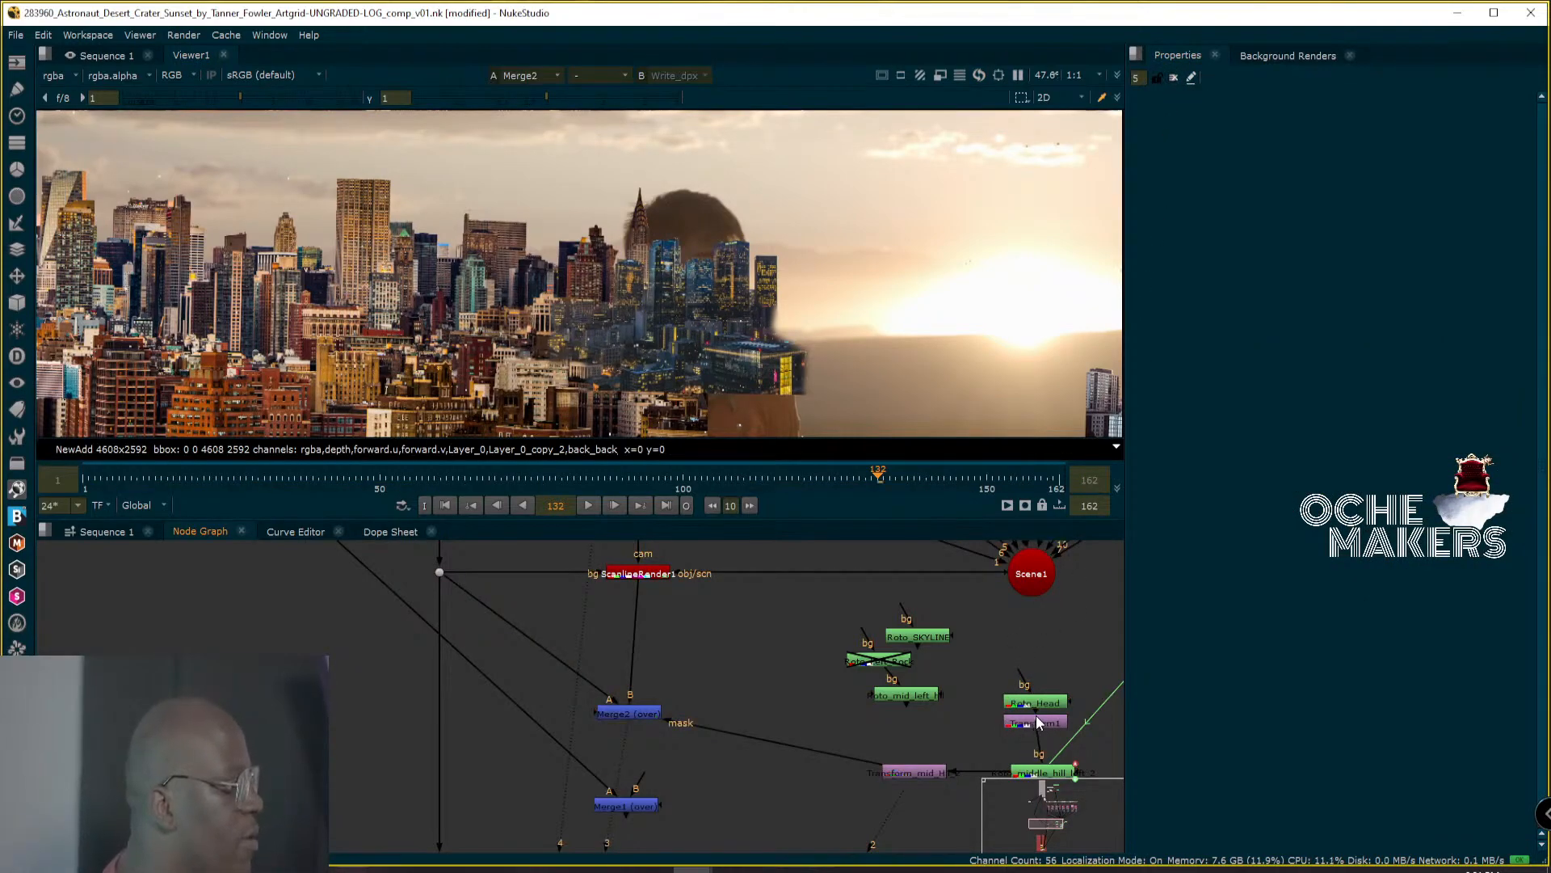
double_click(1053, 721)
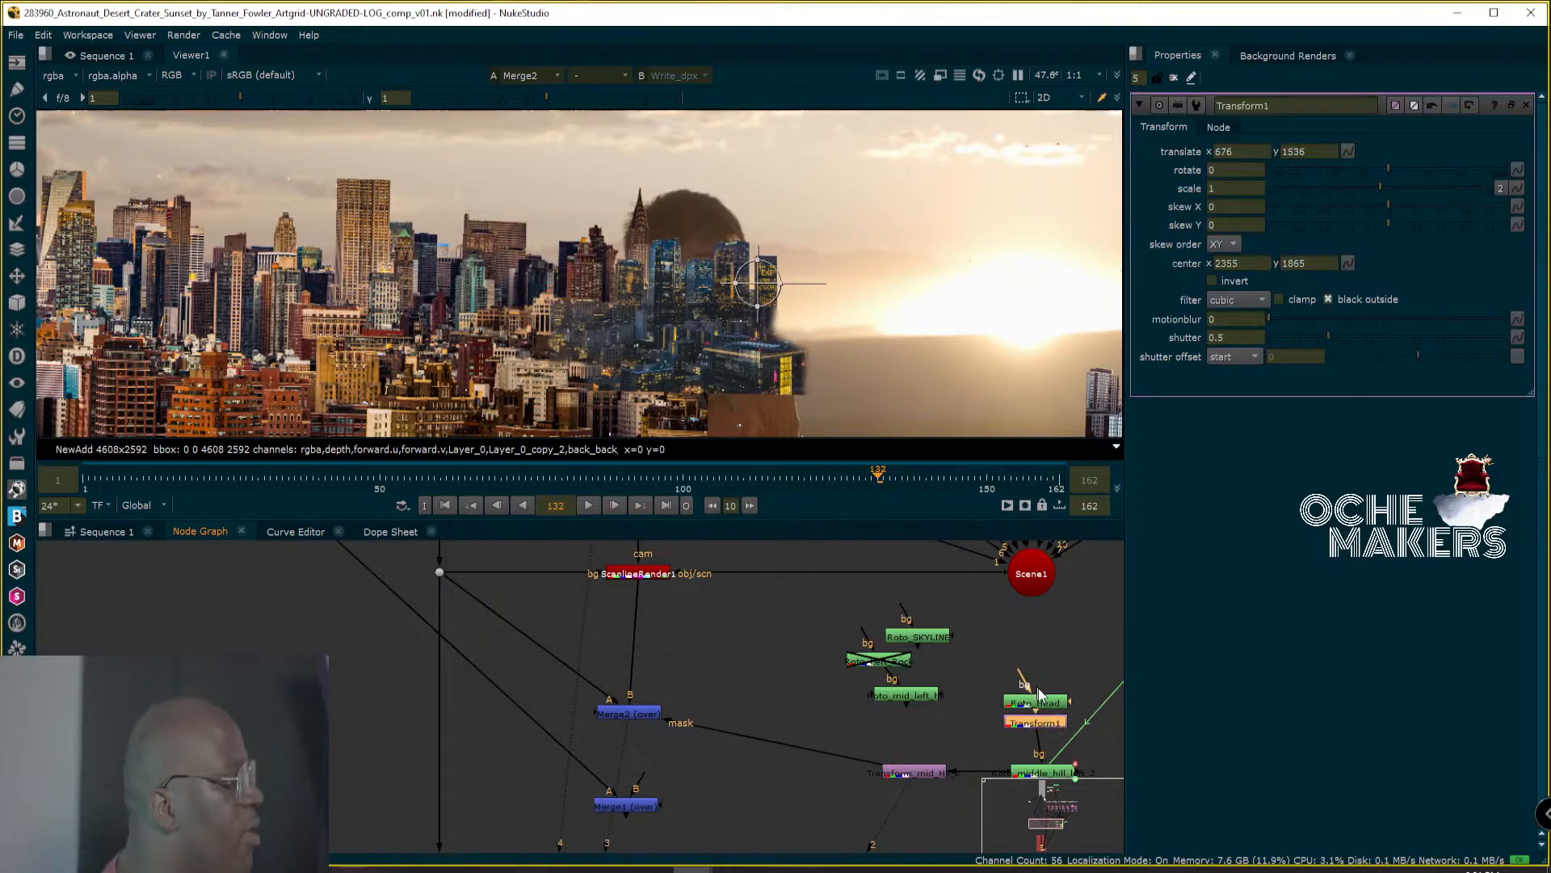
click(1055, 706)
double_click(1058, 711)
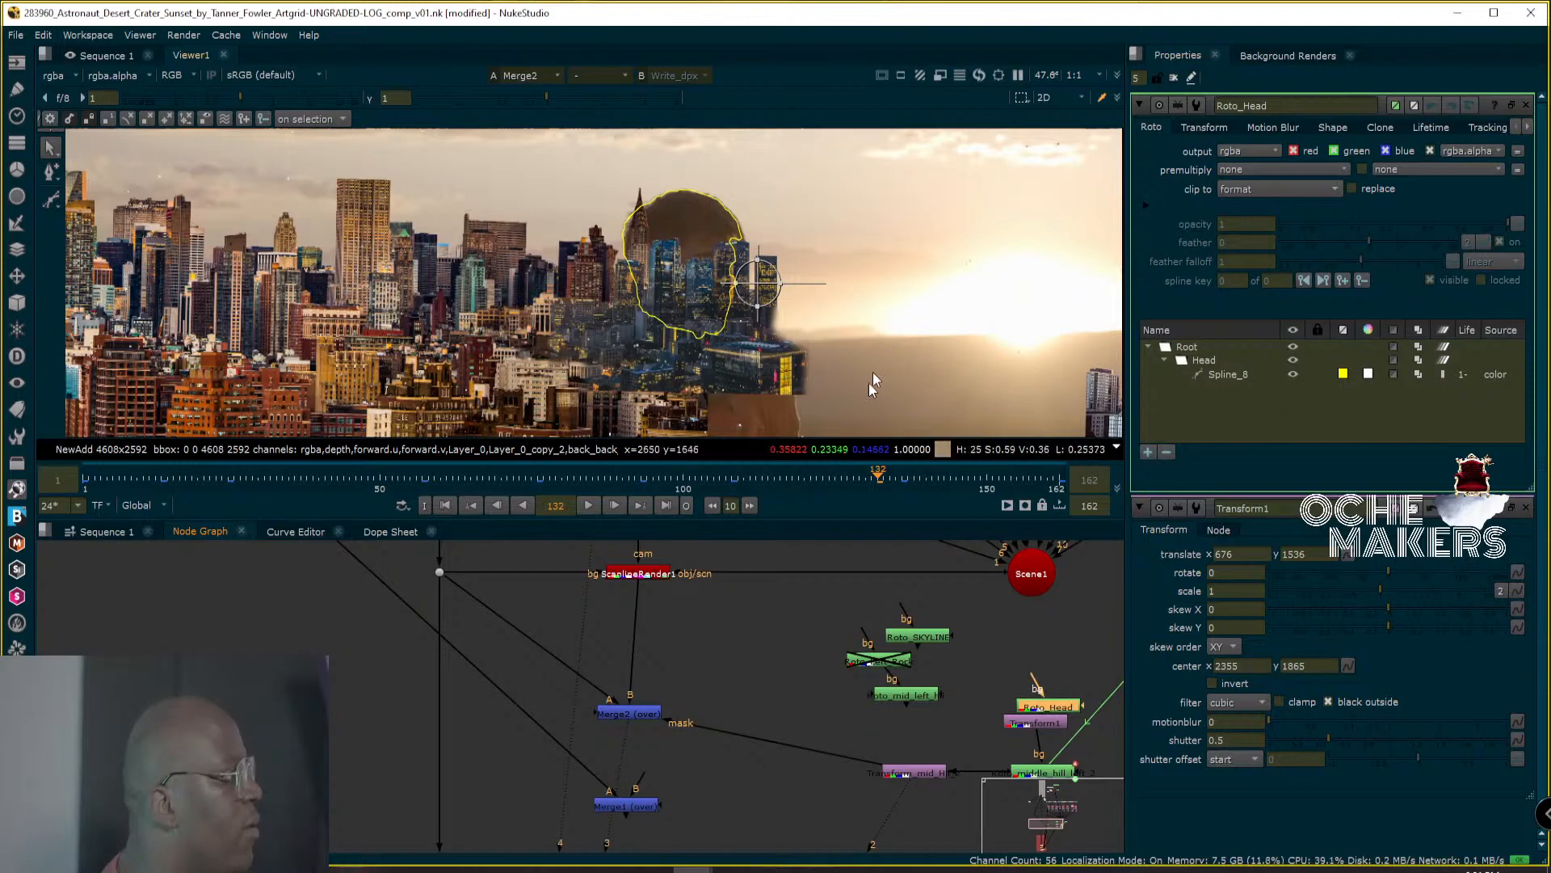
drag(1048, 703, 1034, 685)
Select Transform1 and move only its pivot onto the head mask, to centre 2160, 1898.
click(1052, 730)
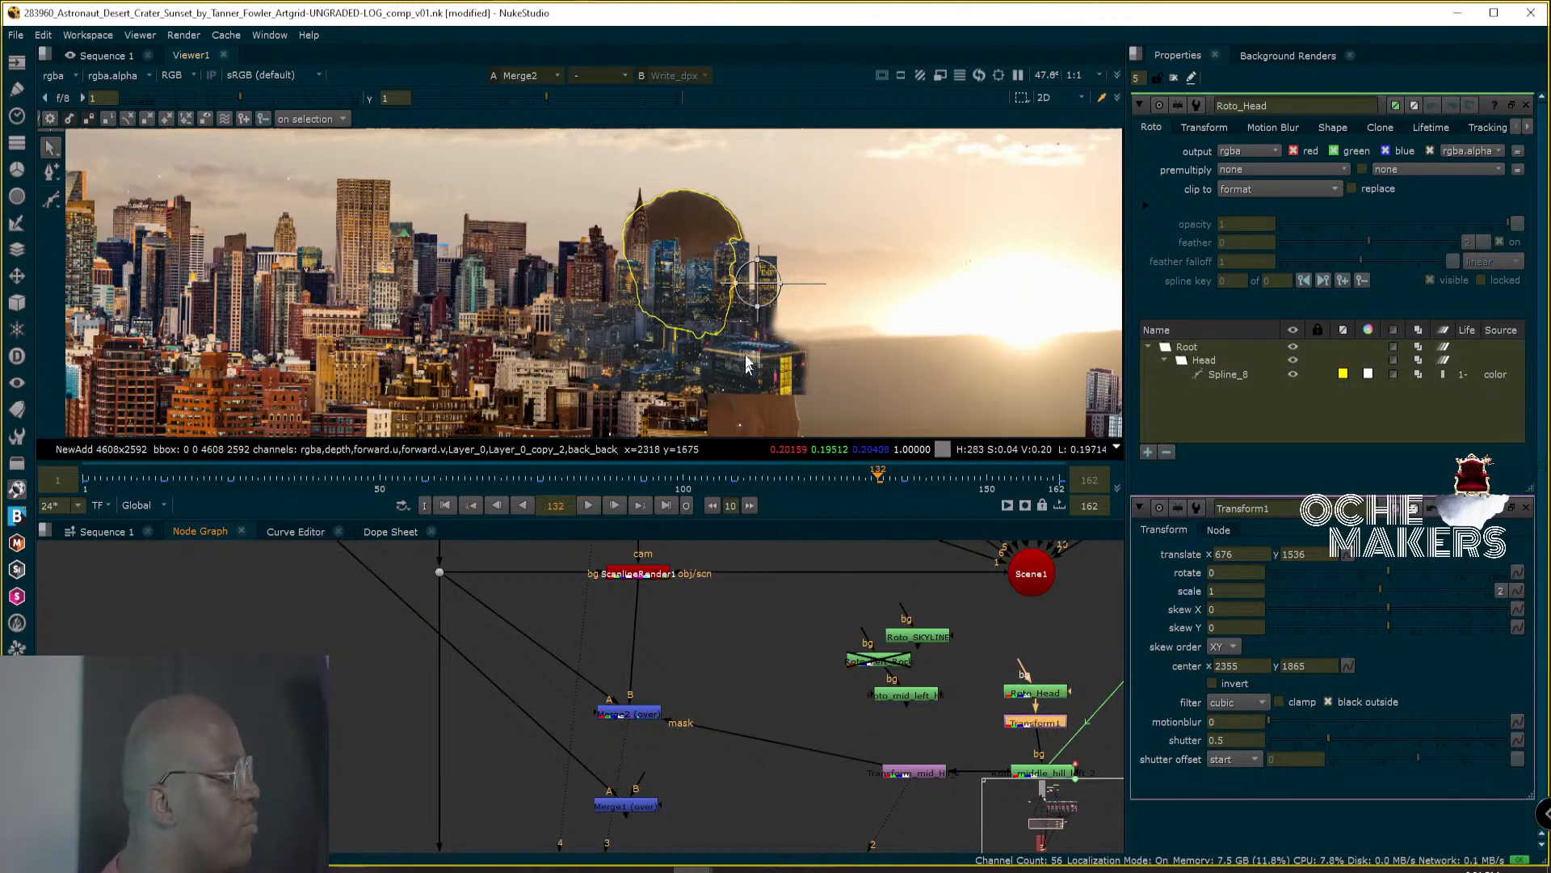
key(ctrl)
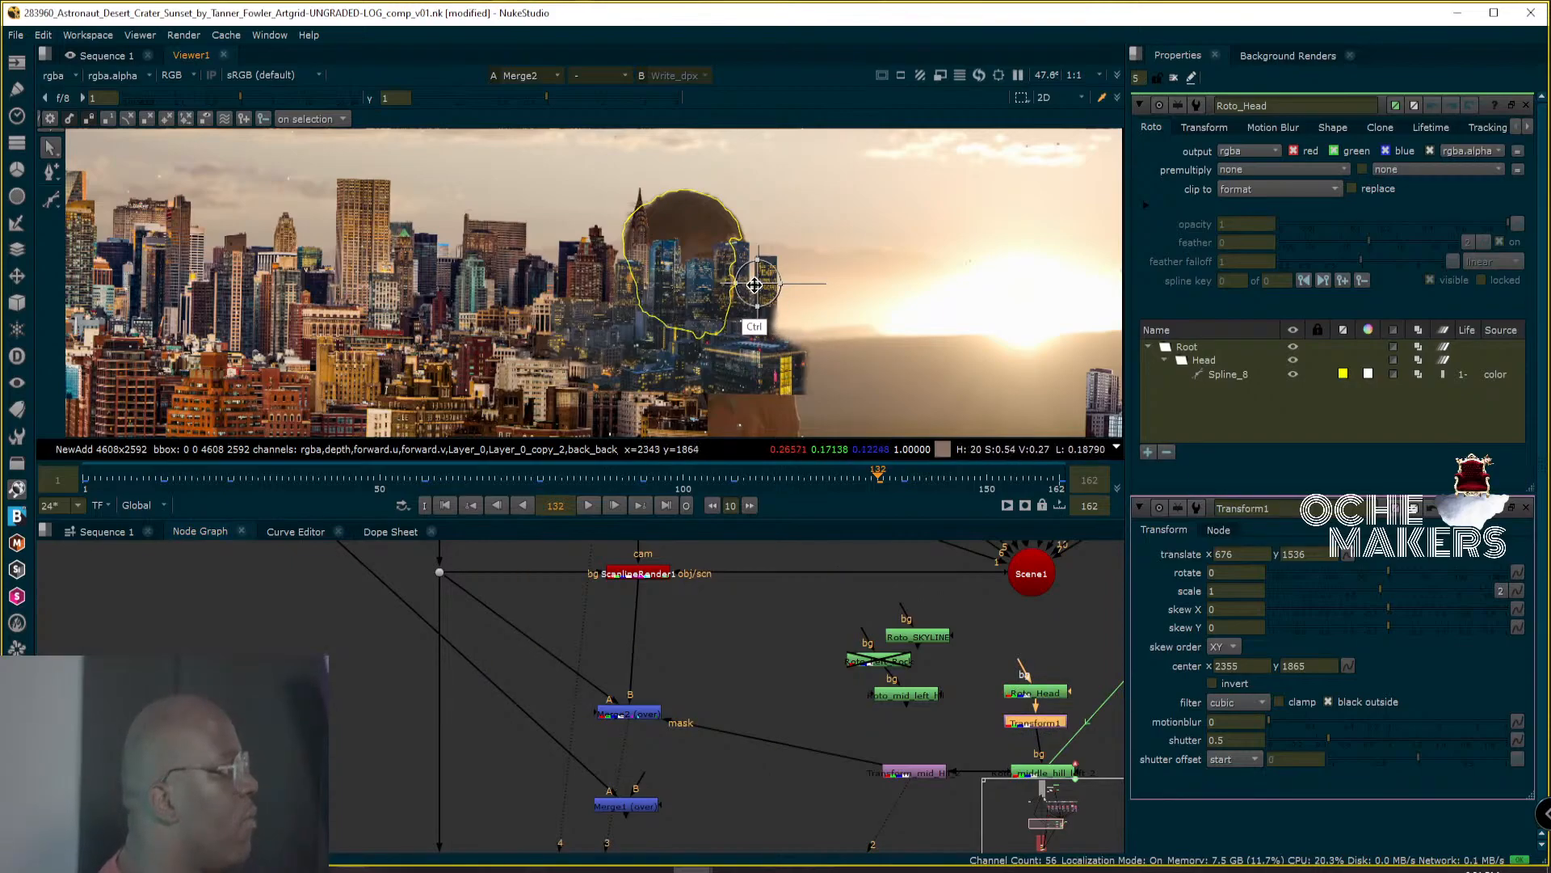
ctrl+drag(733, 293, 684, 270)
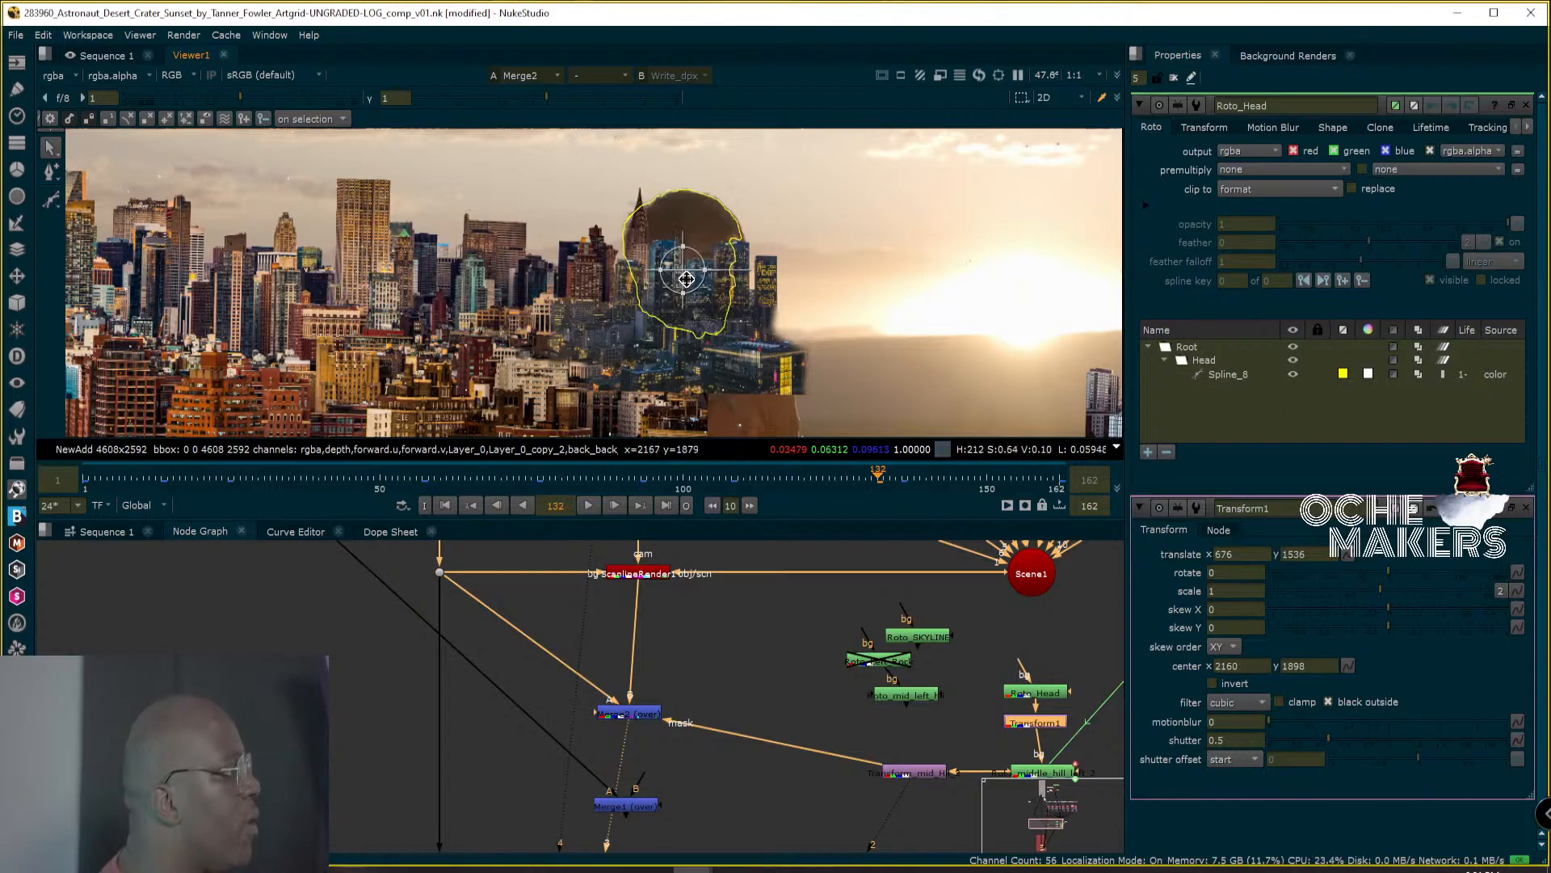
At frame 159, nudge Transform1 to align the head mask with the face profile, at translate 680, 1531.5.
click(1022, 478)
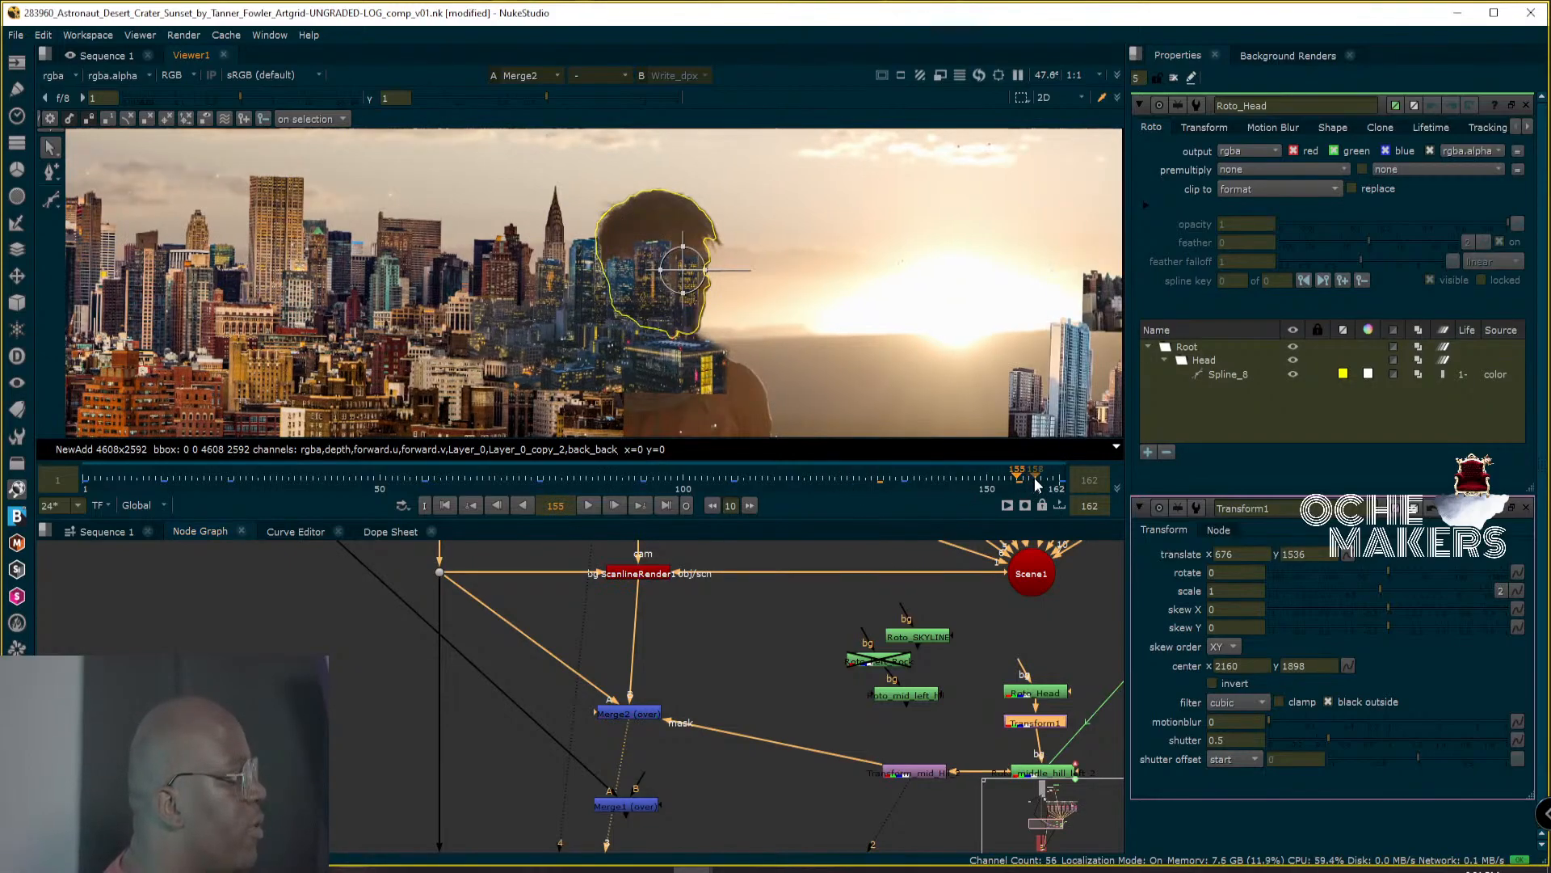
click(1044, 475)
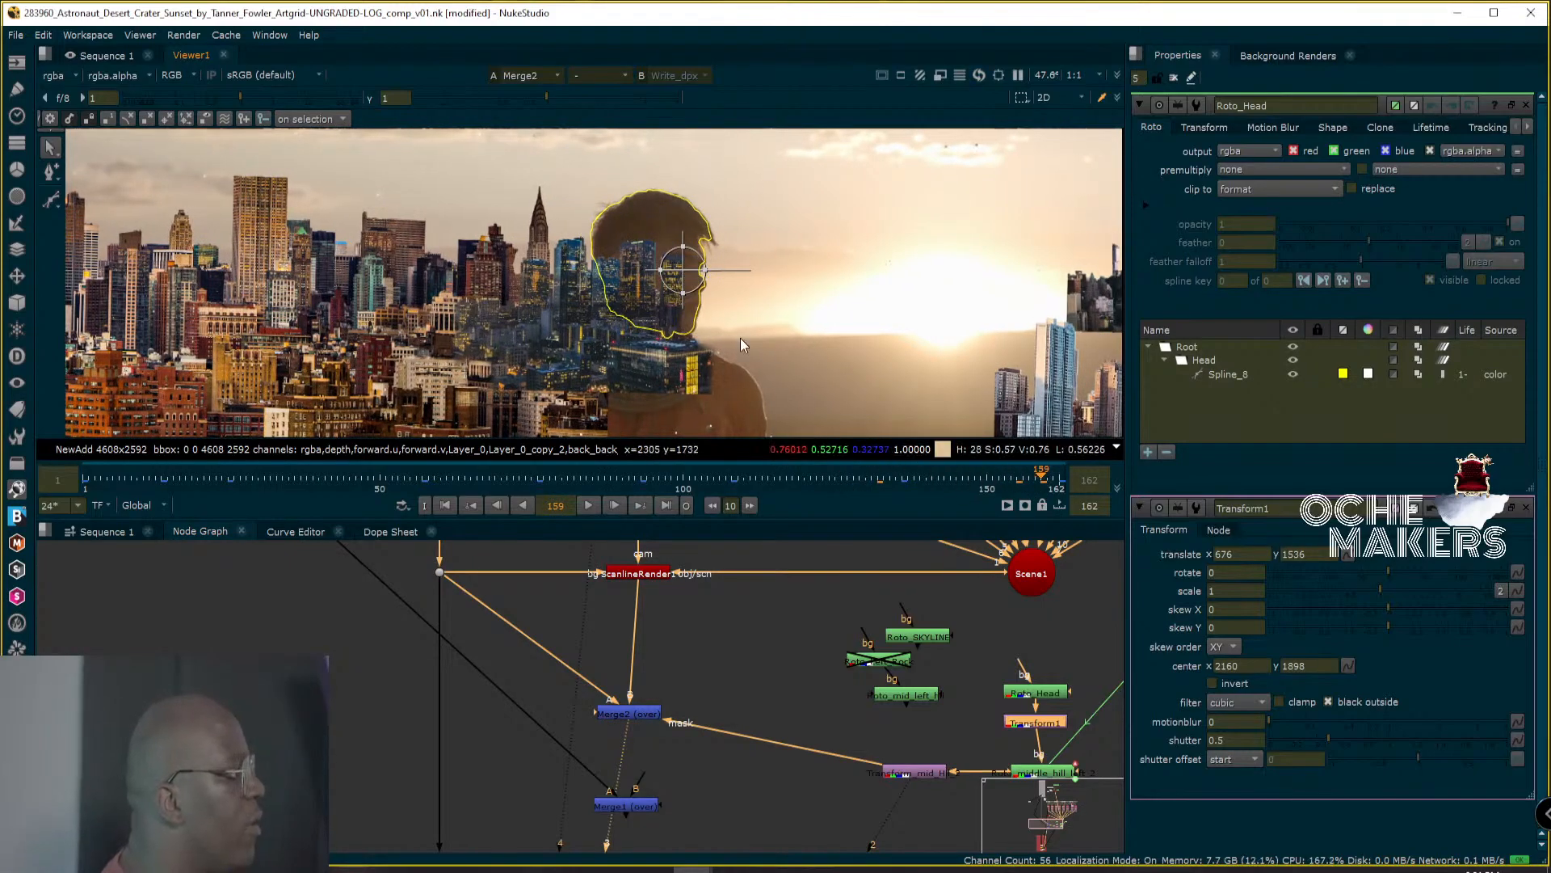
click(685, 281)
drag(686, 280, 685, 276)
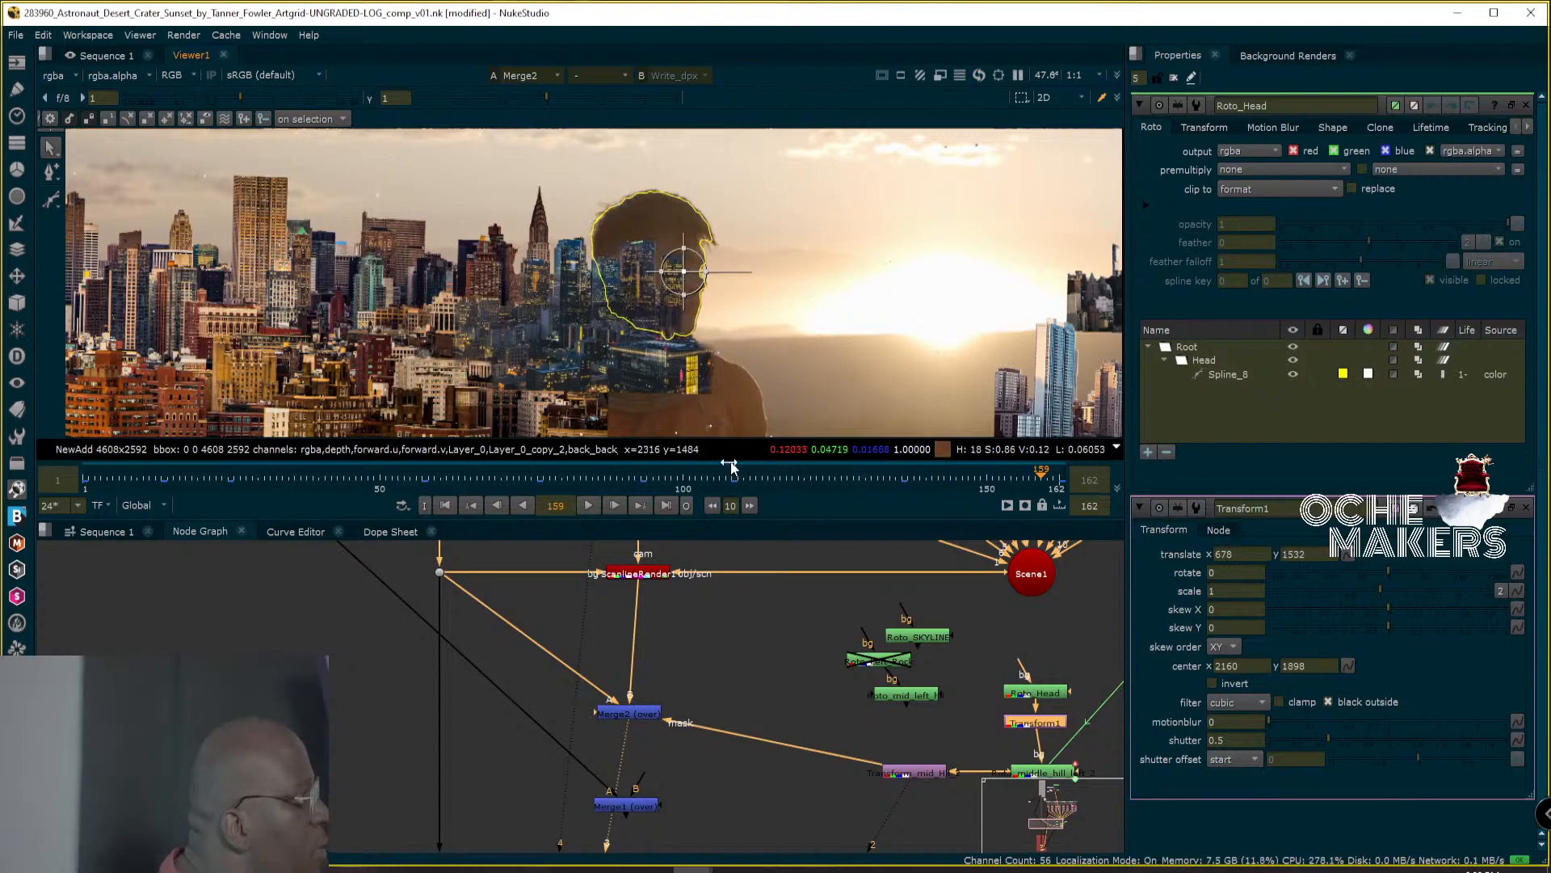
middle_click(711, 356)
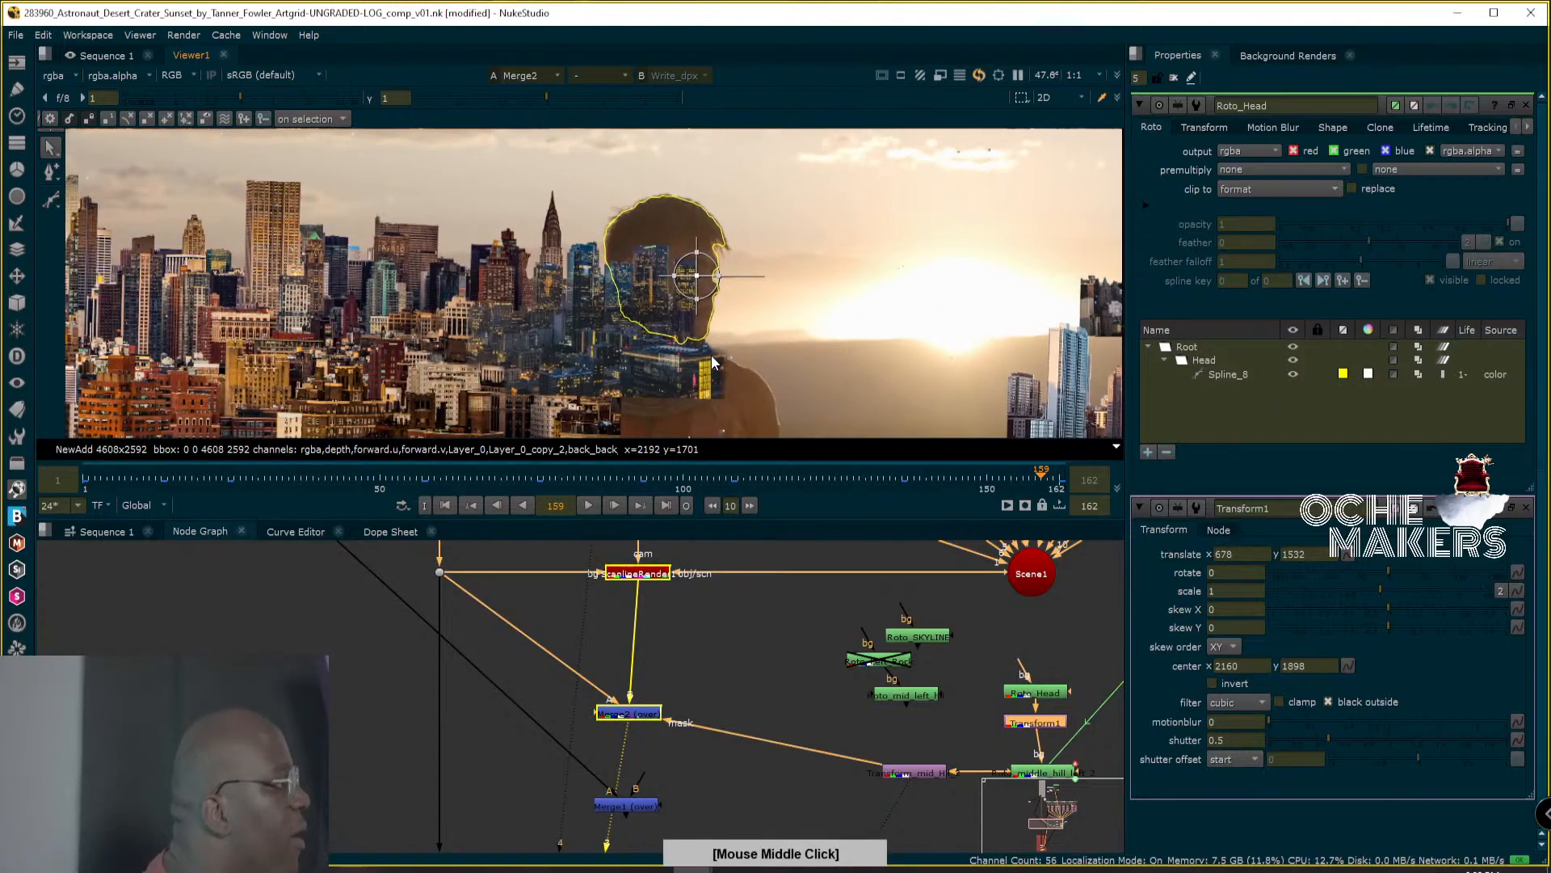
alt+middle_drag(768, 360, 837, 355)
middle_drag(818, 278, 813, 406)
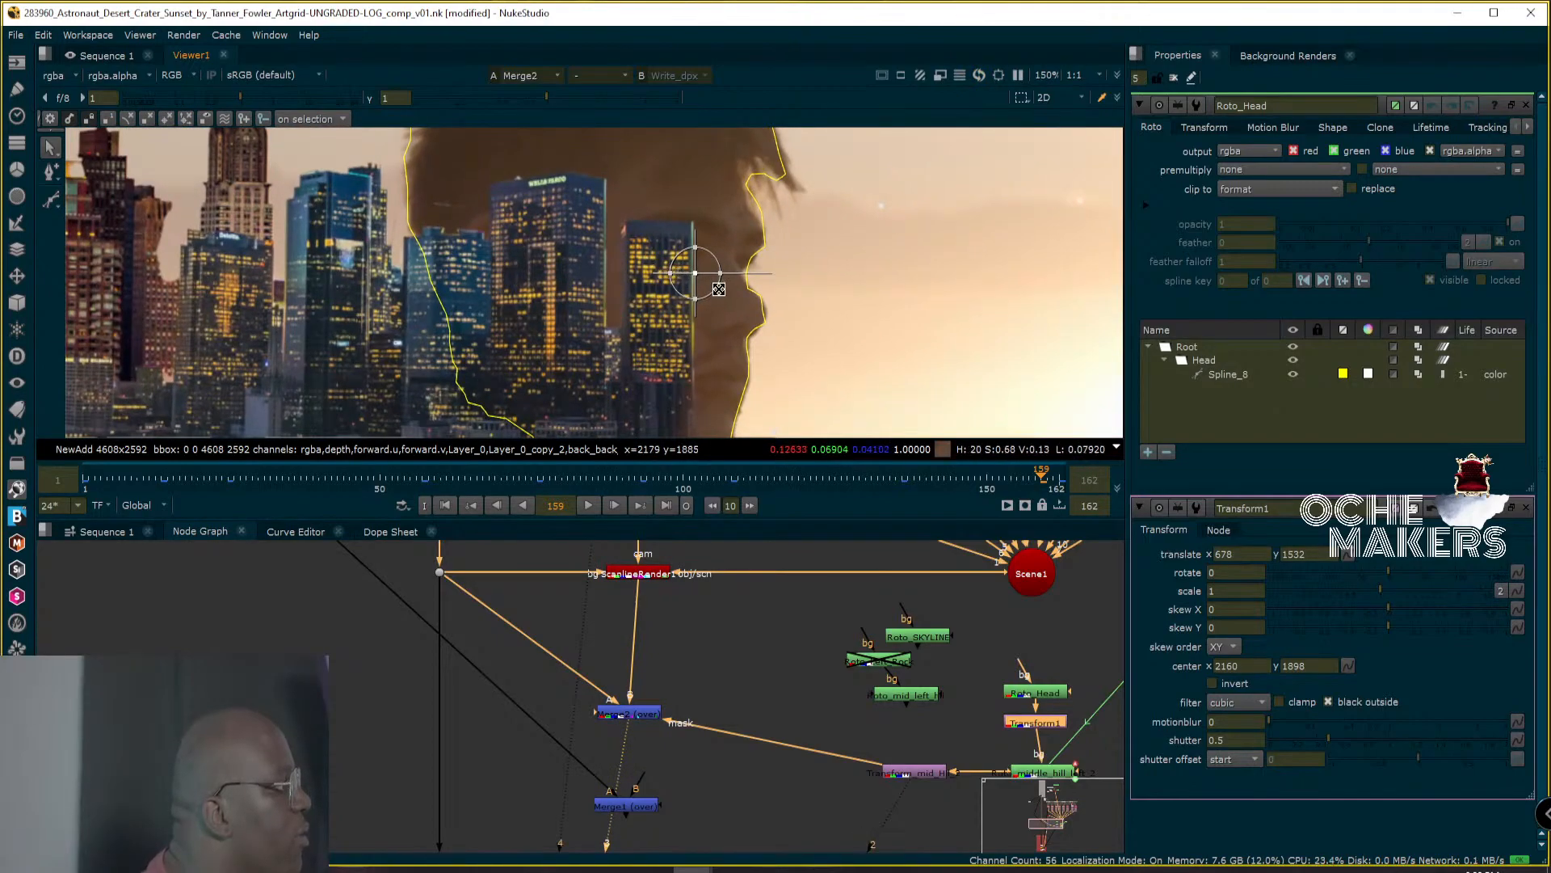
drag(702, 274, 701, 281)
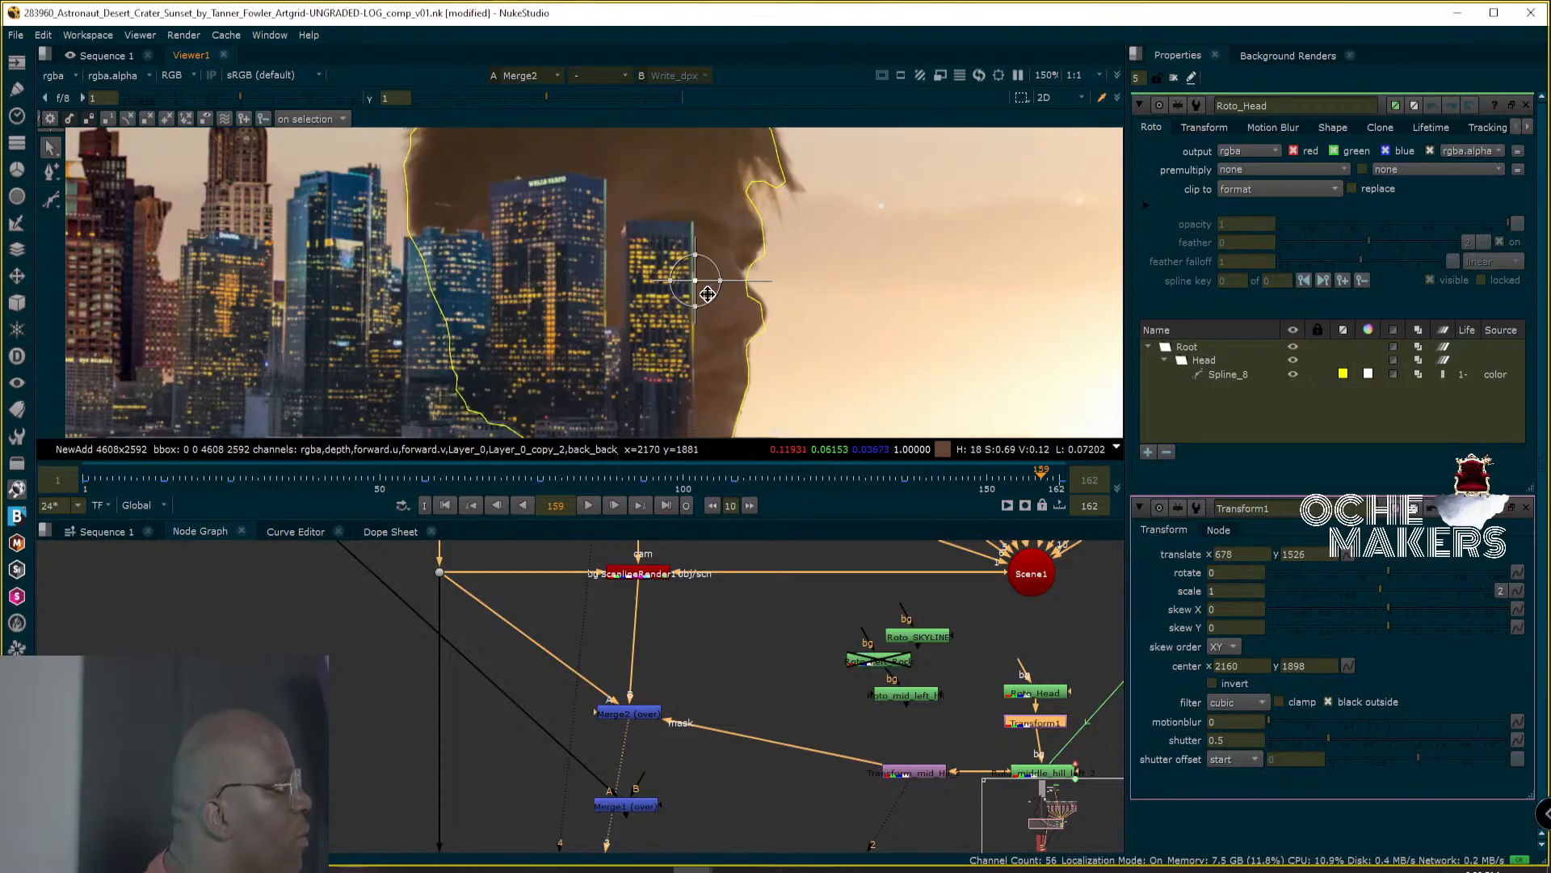
drag(693, 276, 696, 270)
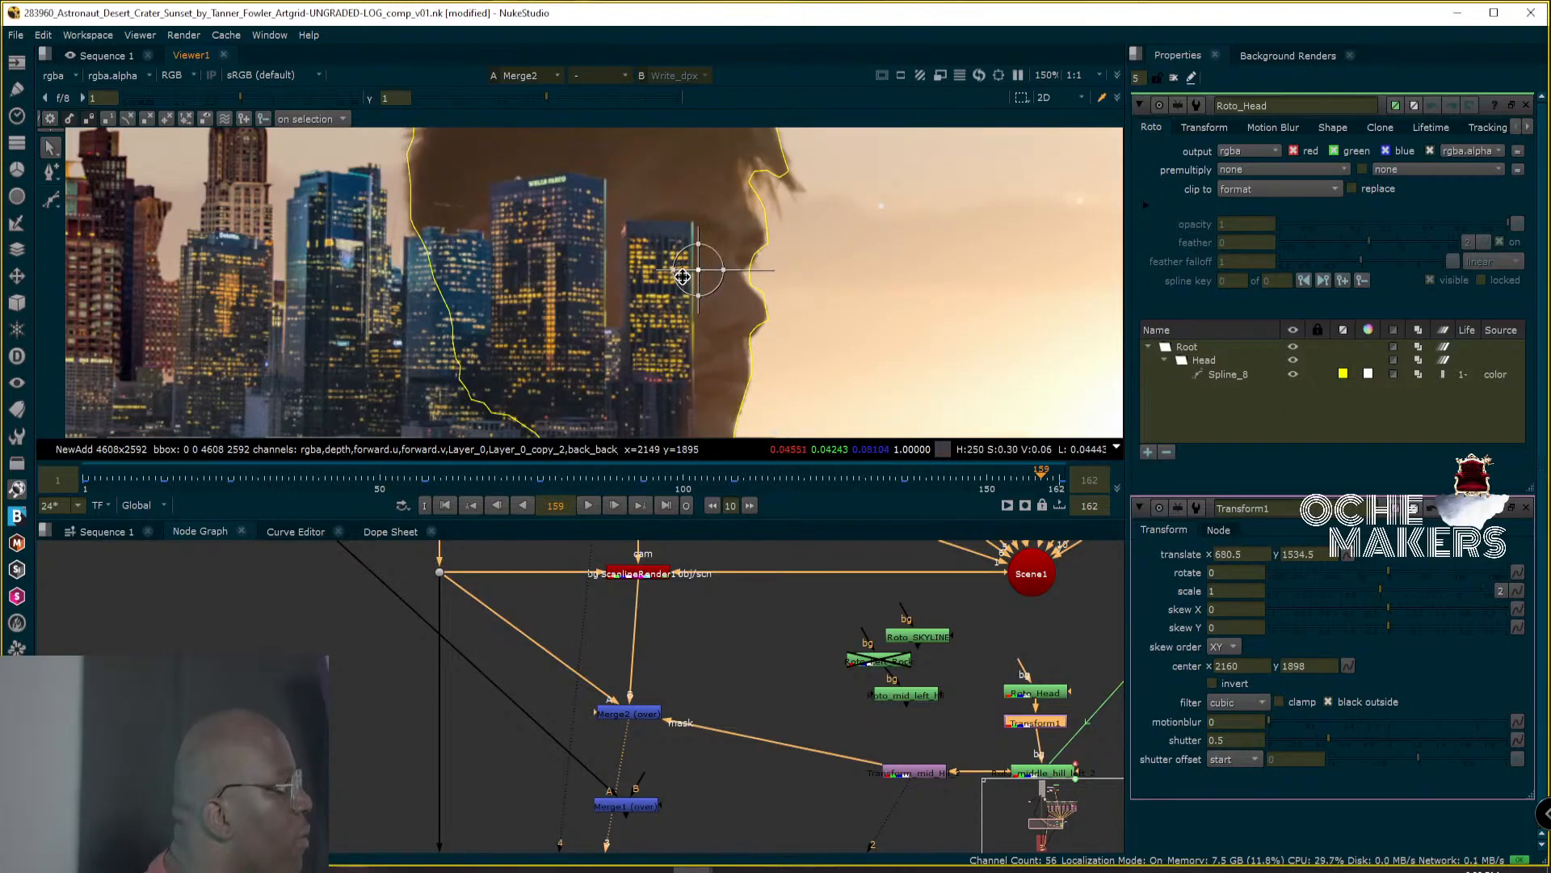
drag(699, 273, 706, 282)
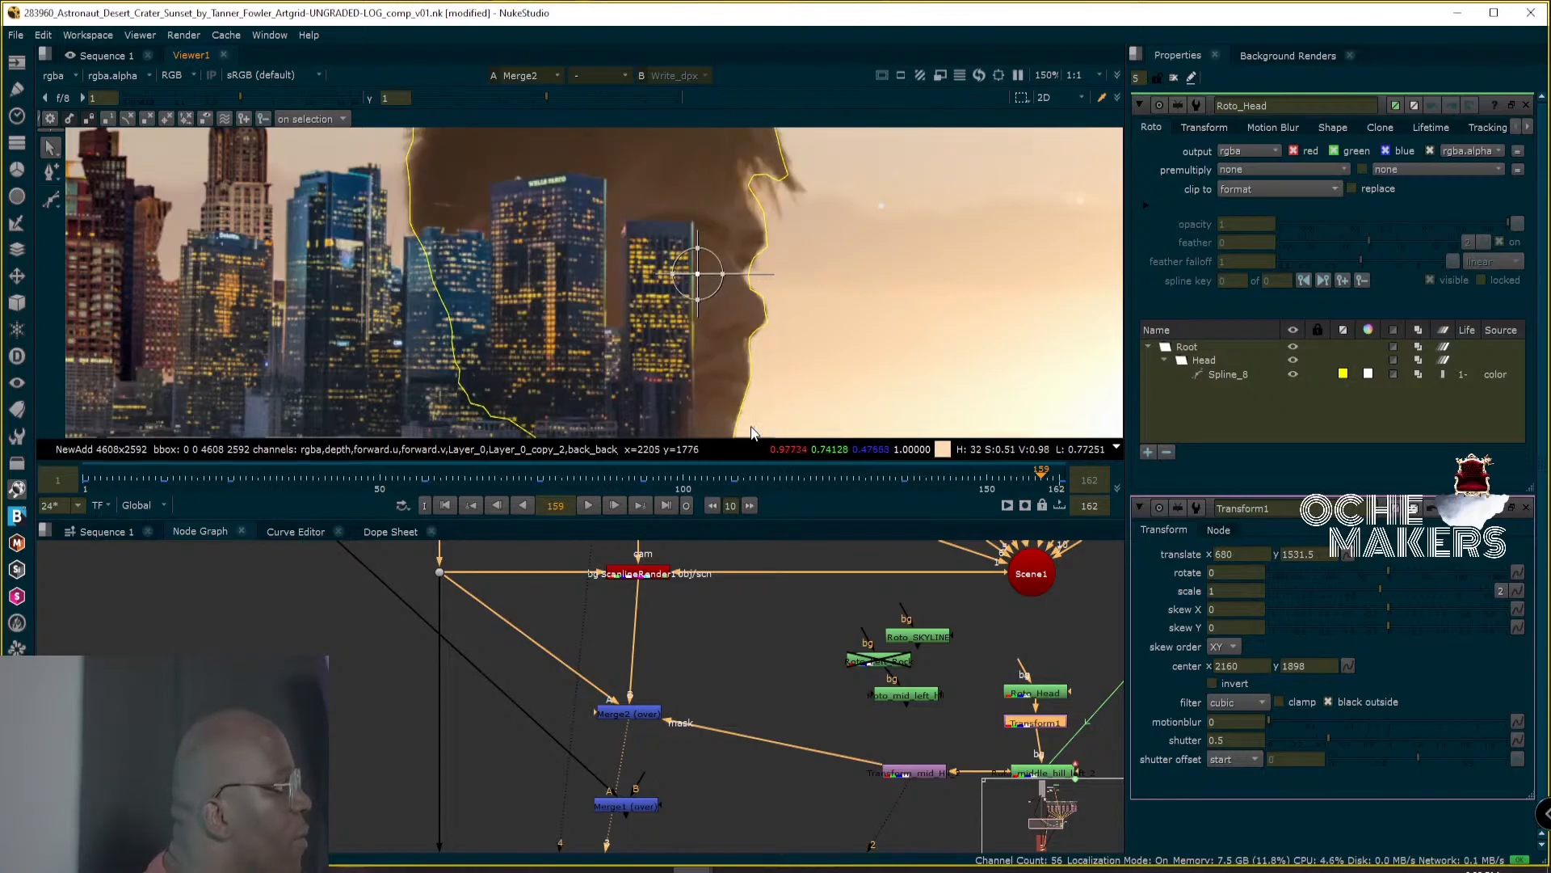
Go to frame 92 and disable ScanlineRender1 to hide the buildings and expose the head beneath the roto outline.
click(735, 473)
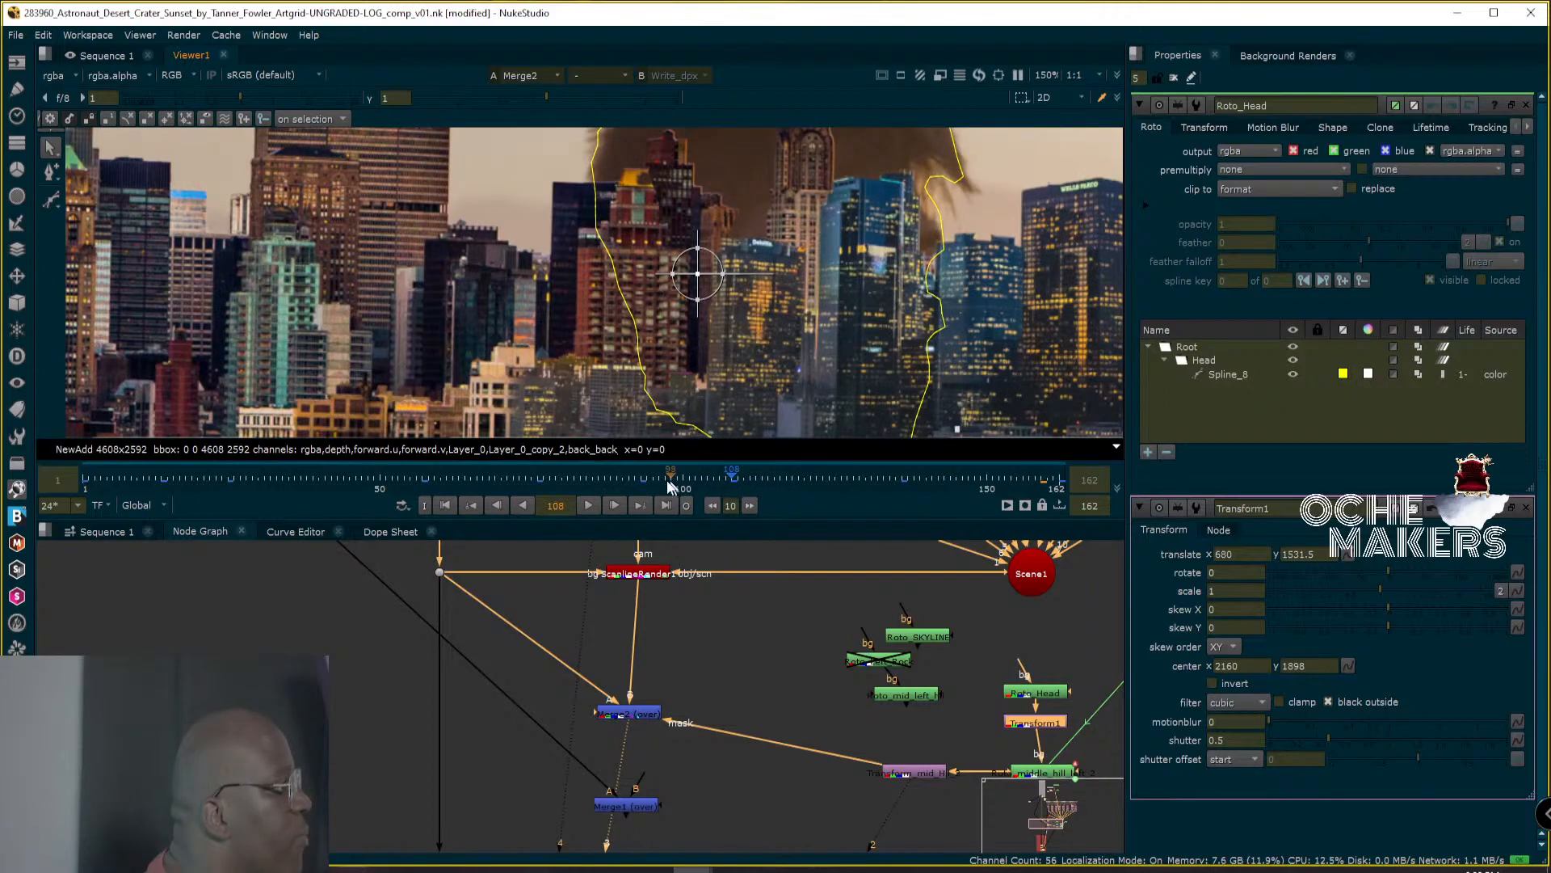
click(635, 479)
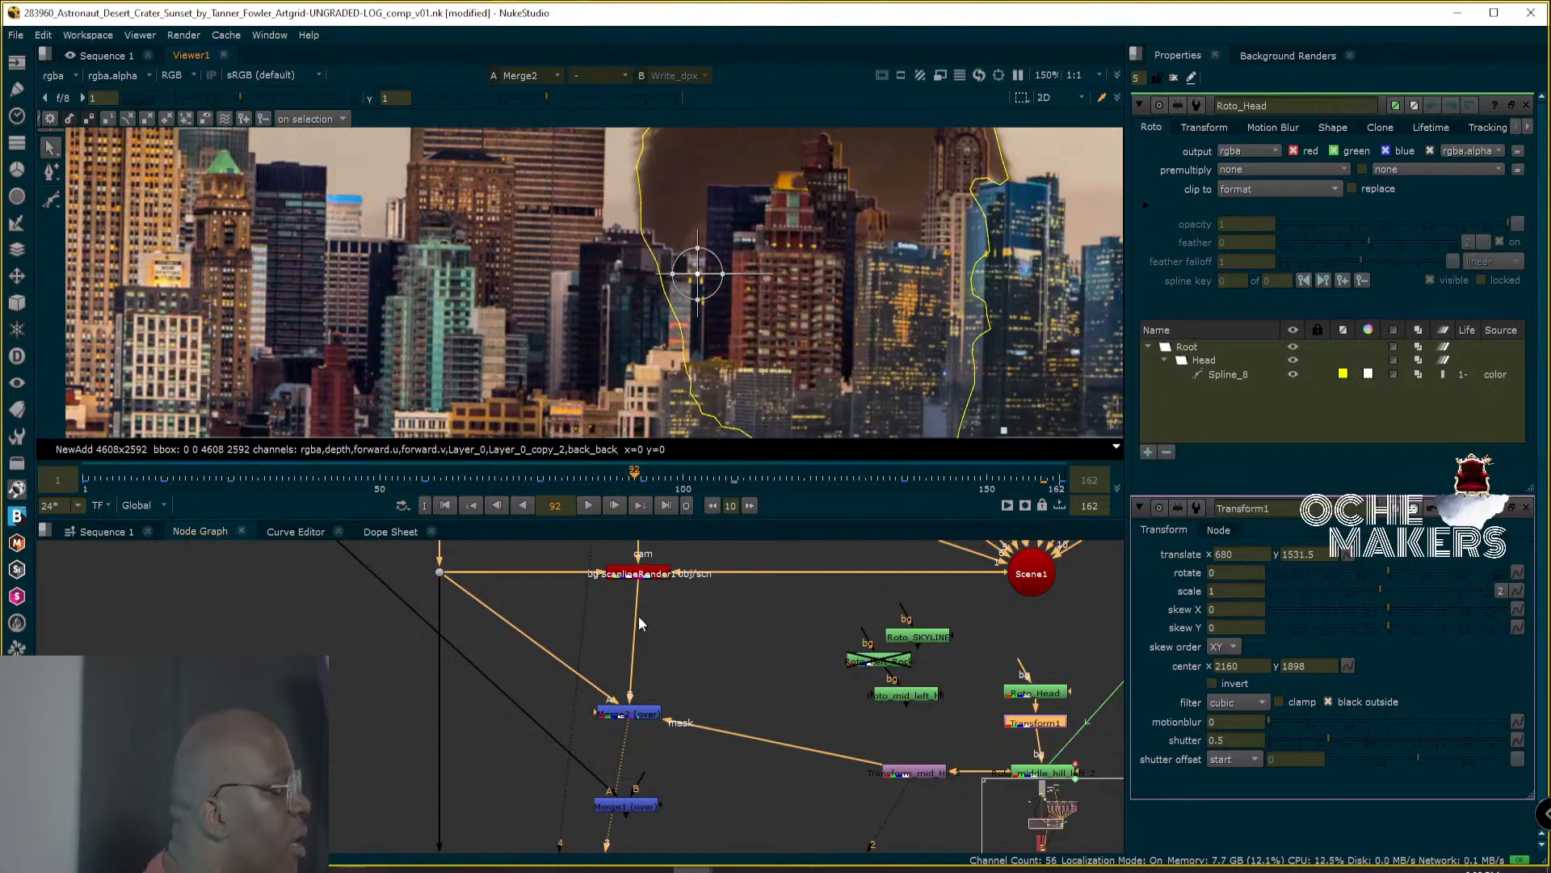
click(641, 568)
click(646, 574)
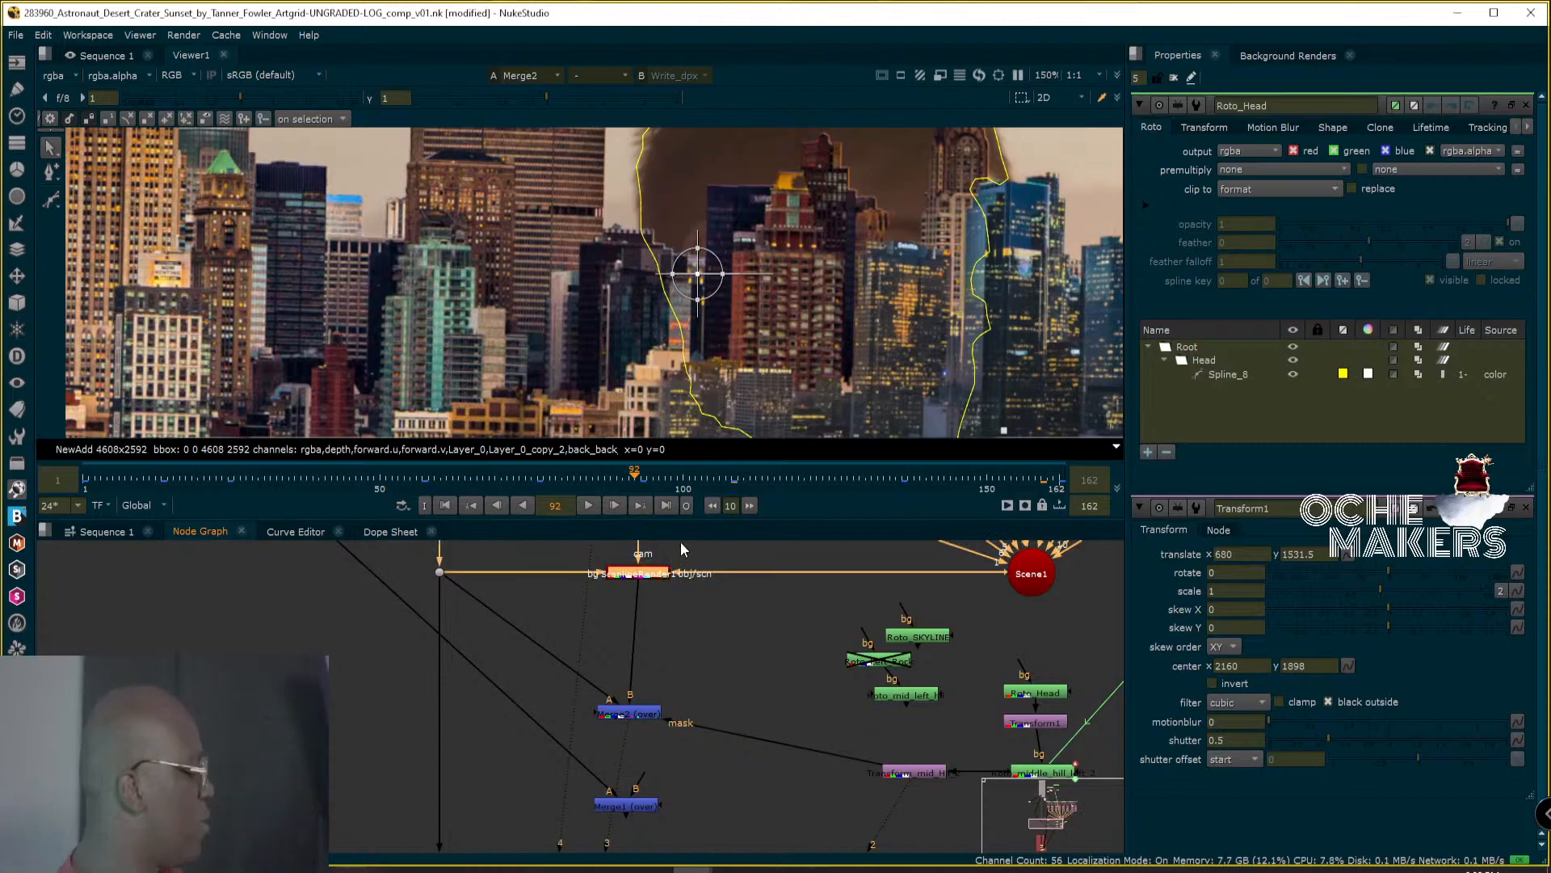
key(d)
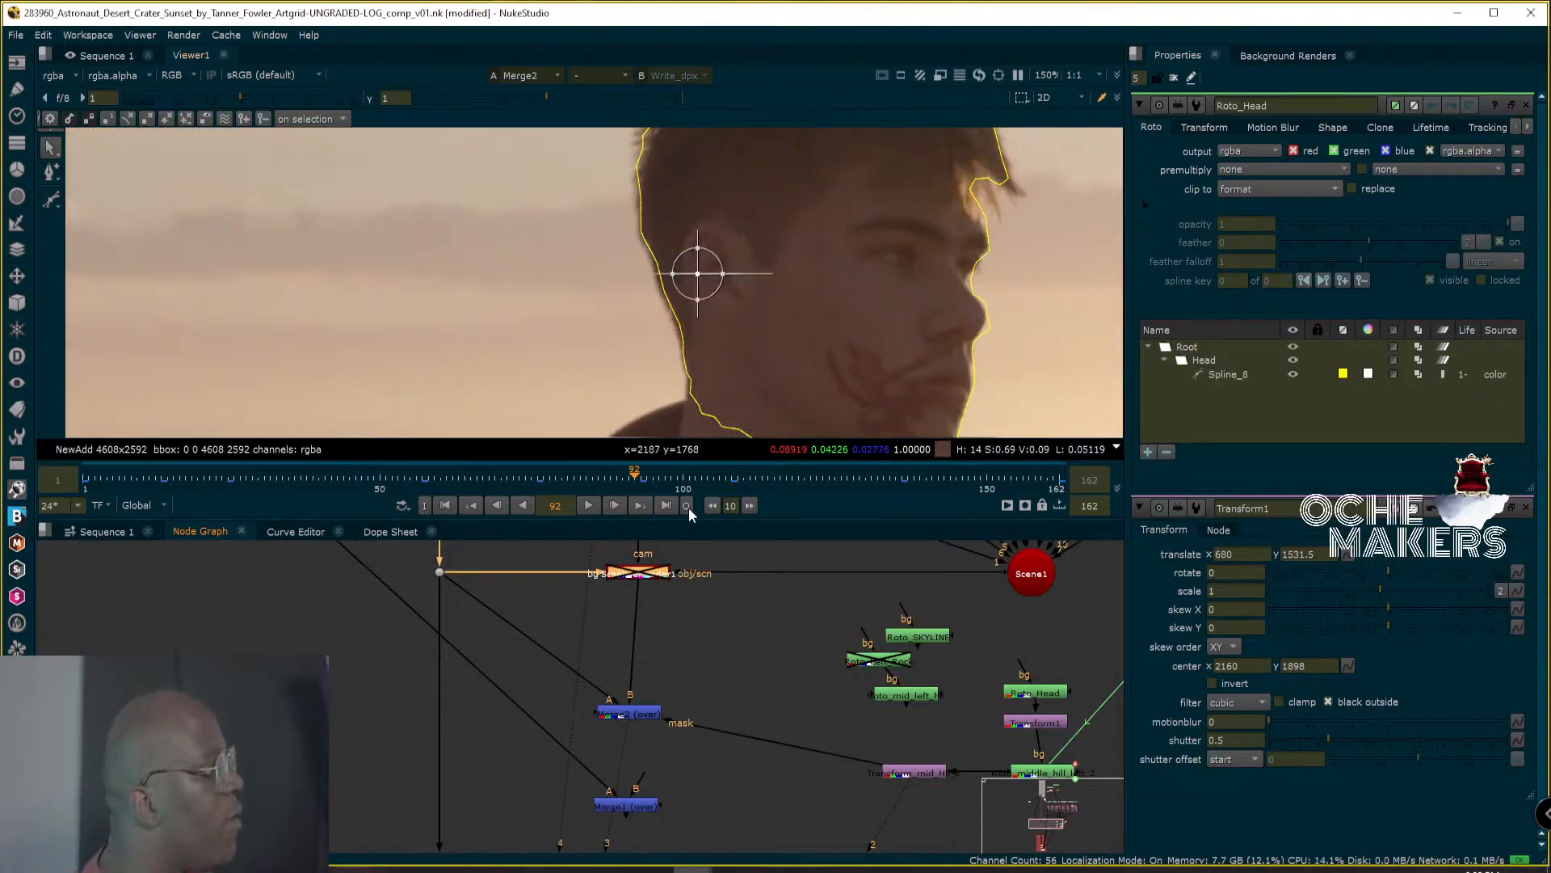
At frame 57, use ripple edit on all keys to fit Spline_8's points to the brow edge, and turn ripple edit off.
click(540, 477)
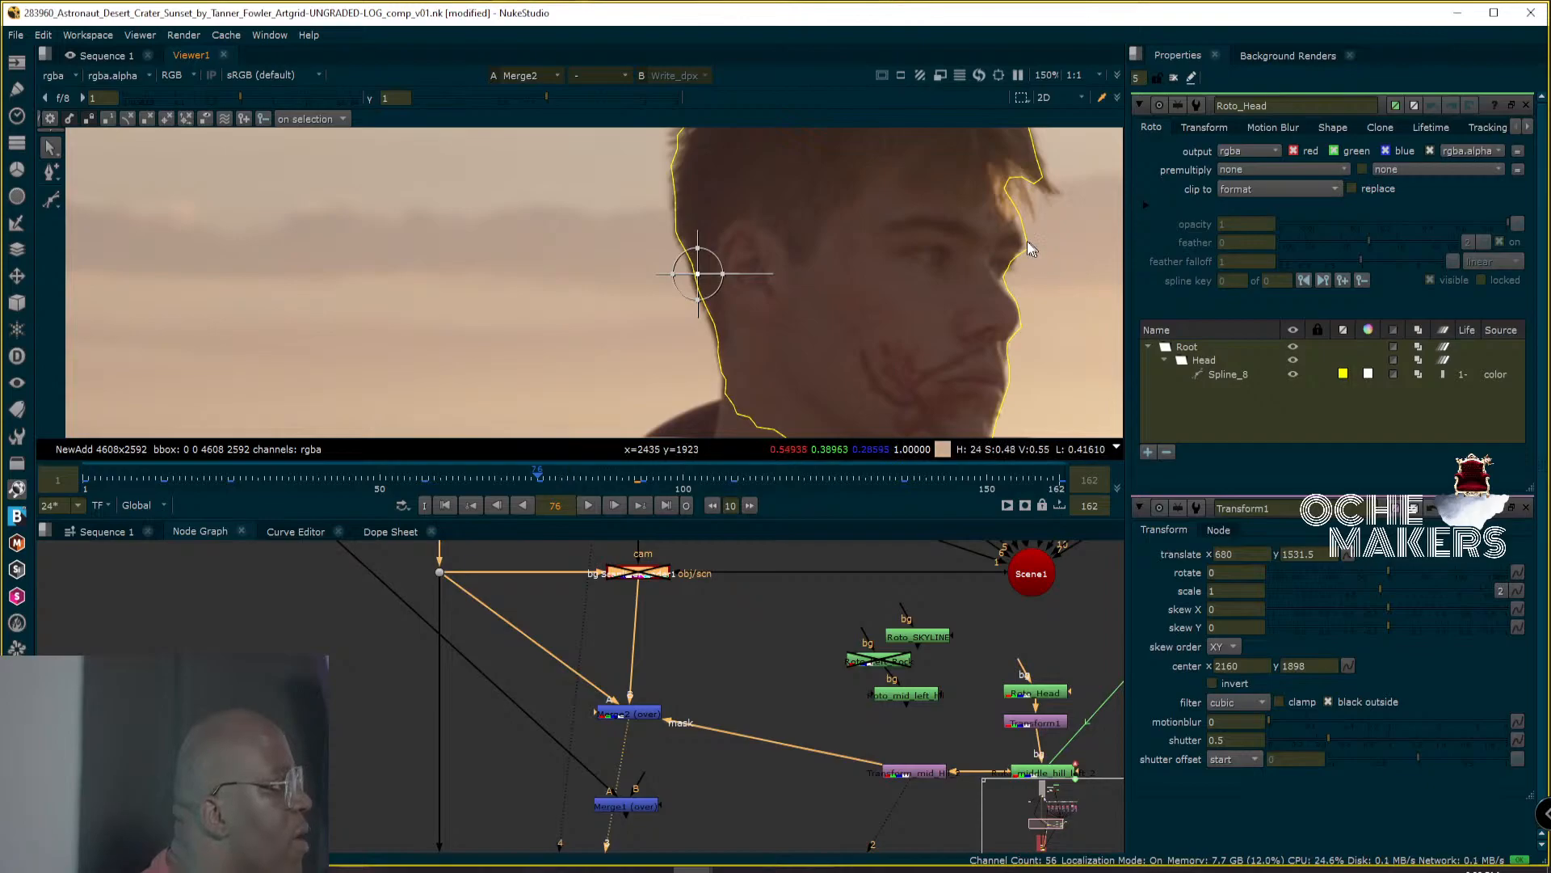
click(422, 478)
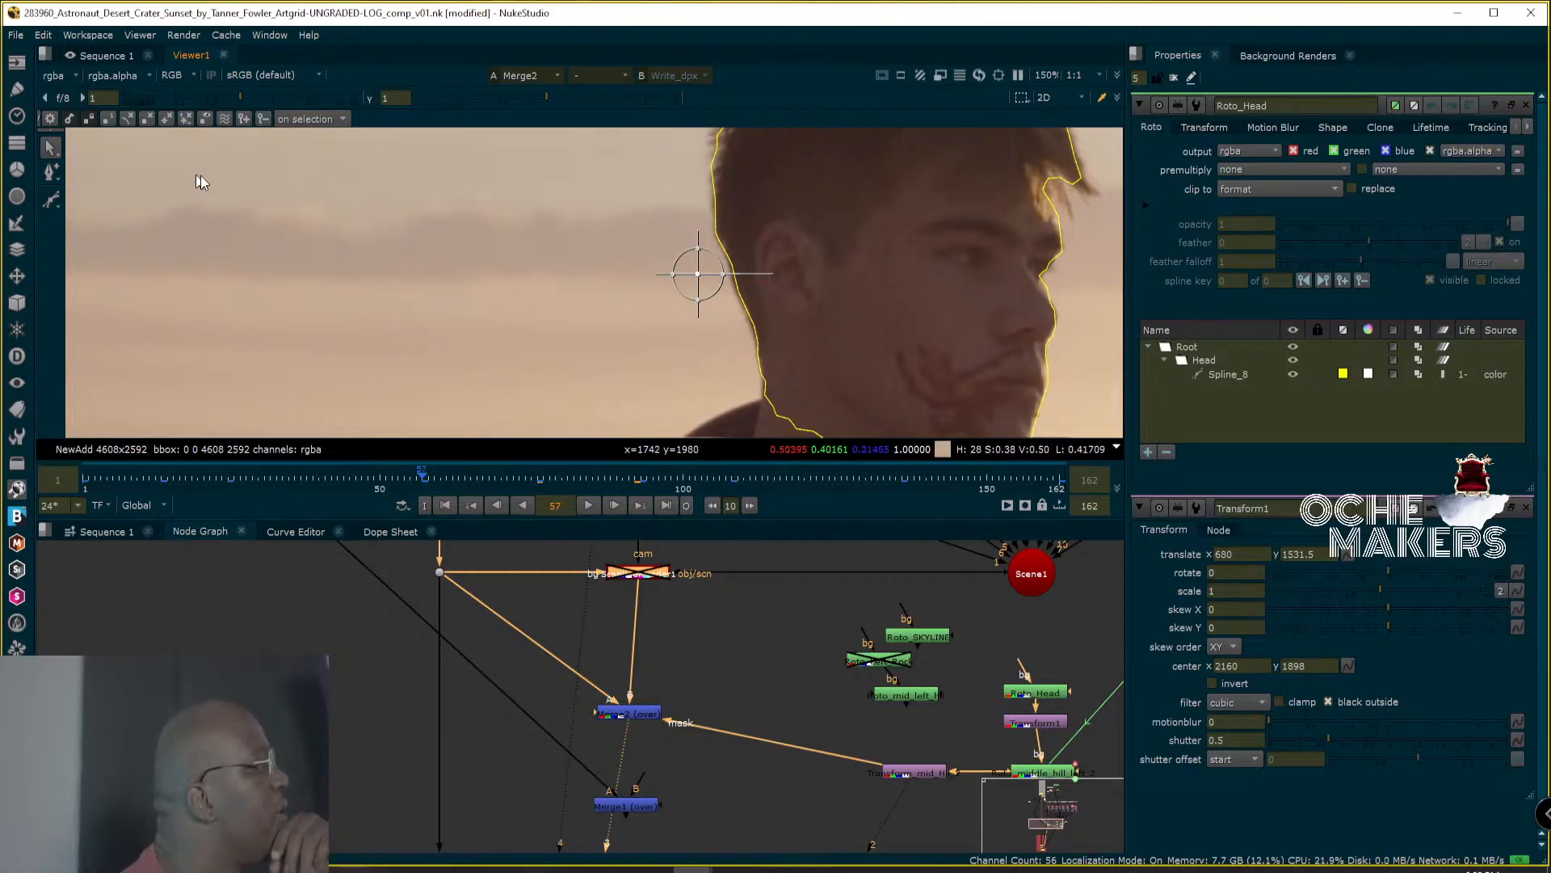
click(225, 120)
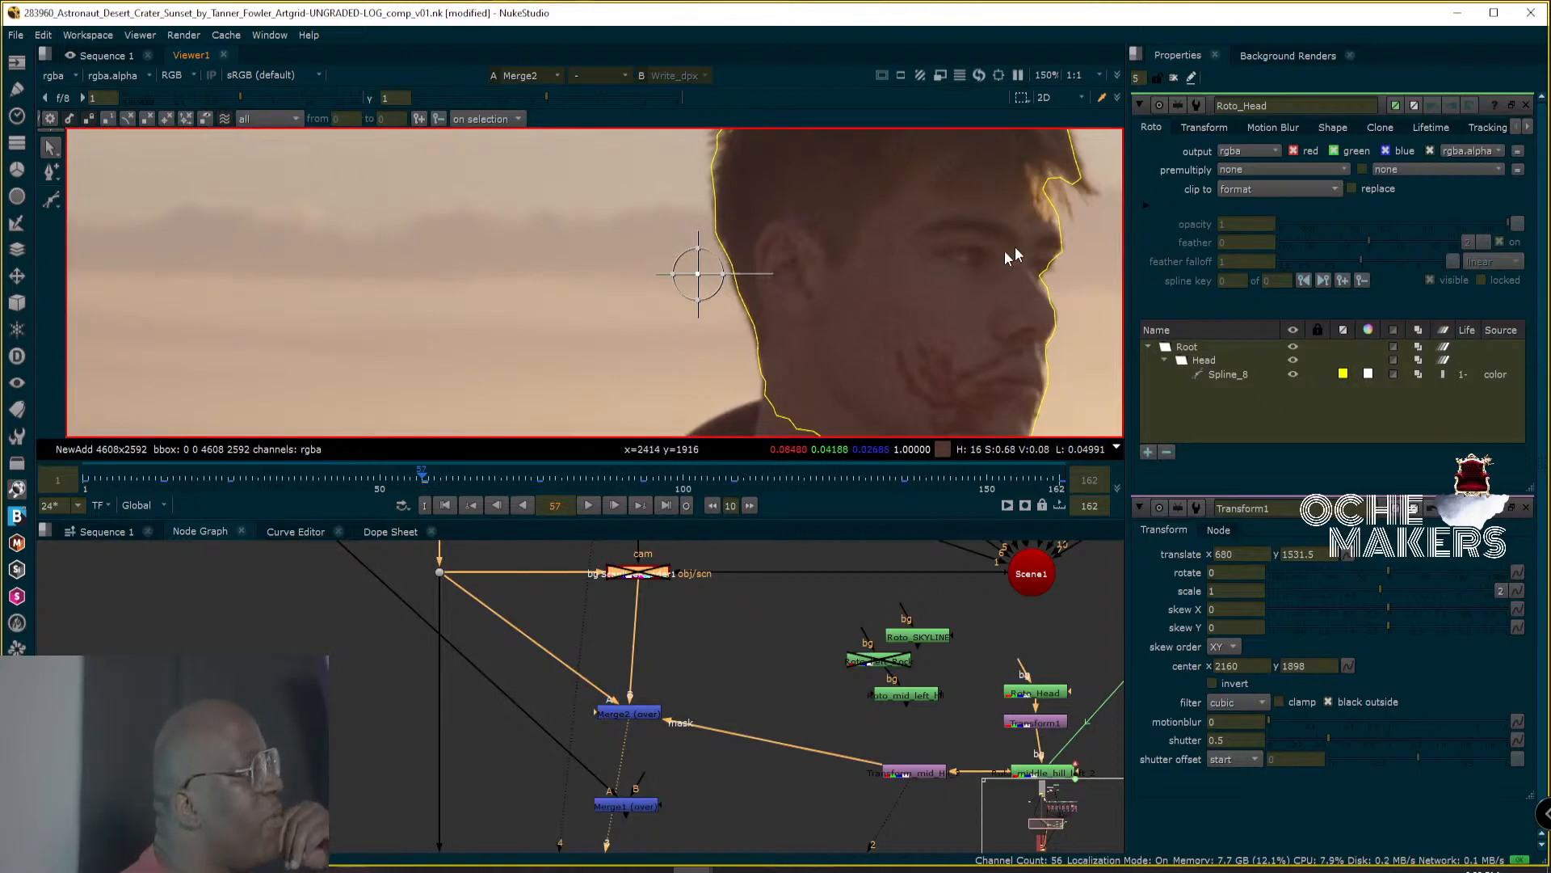
click(1062, 244)
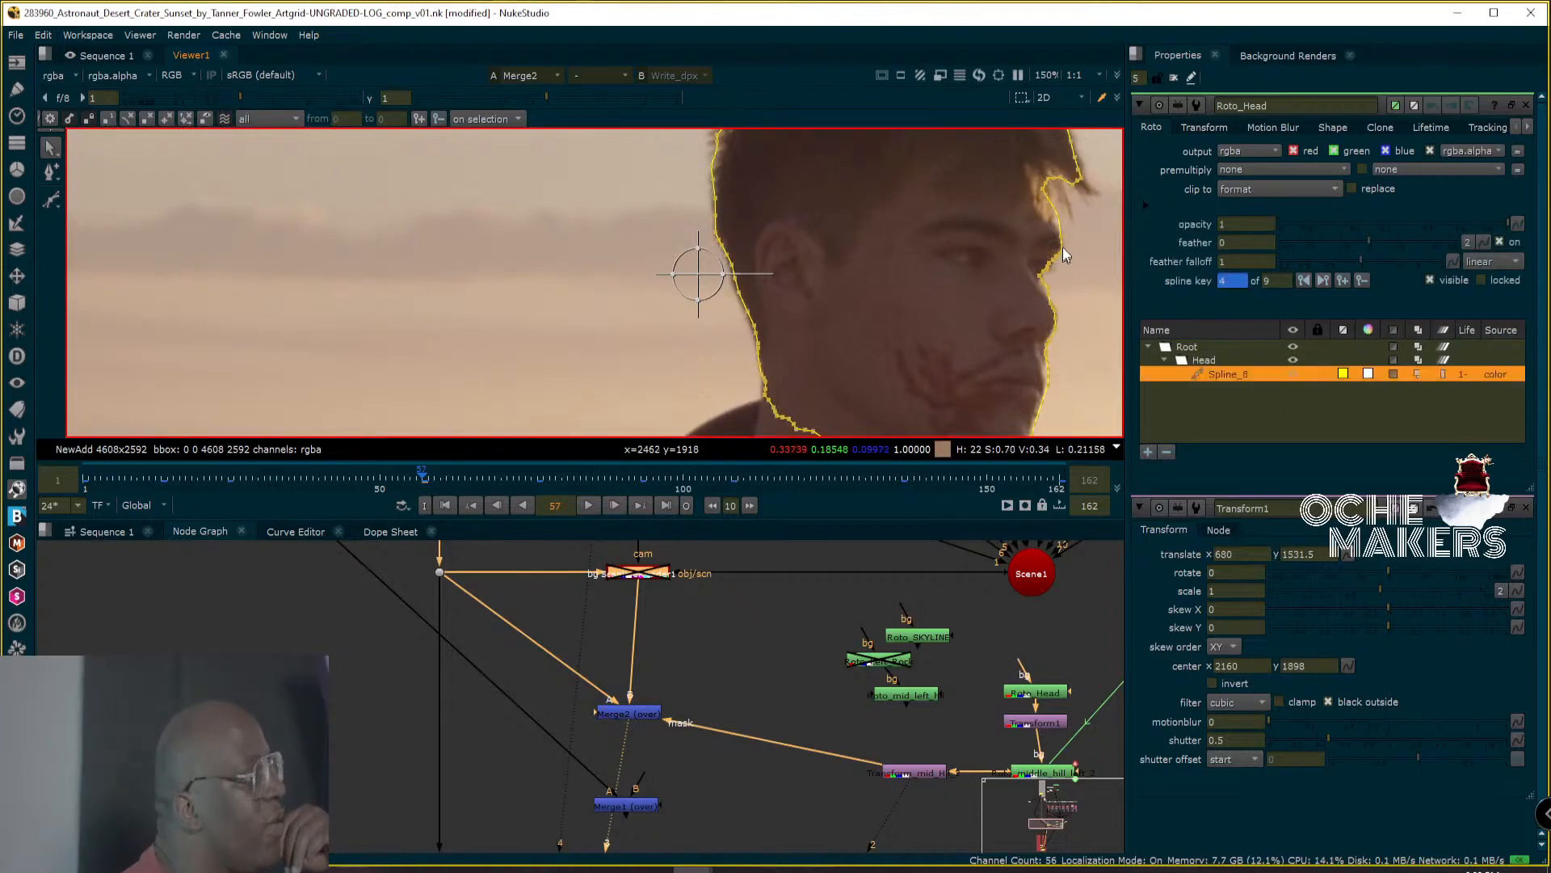
middle_drag(959, 288, 786, 346)
middle_drag(823, 293, 1002, 283)
click(1050, 277)
drag(1050, 278, 1048, 270)
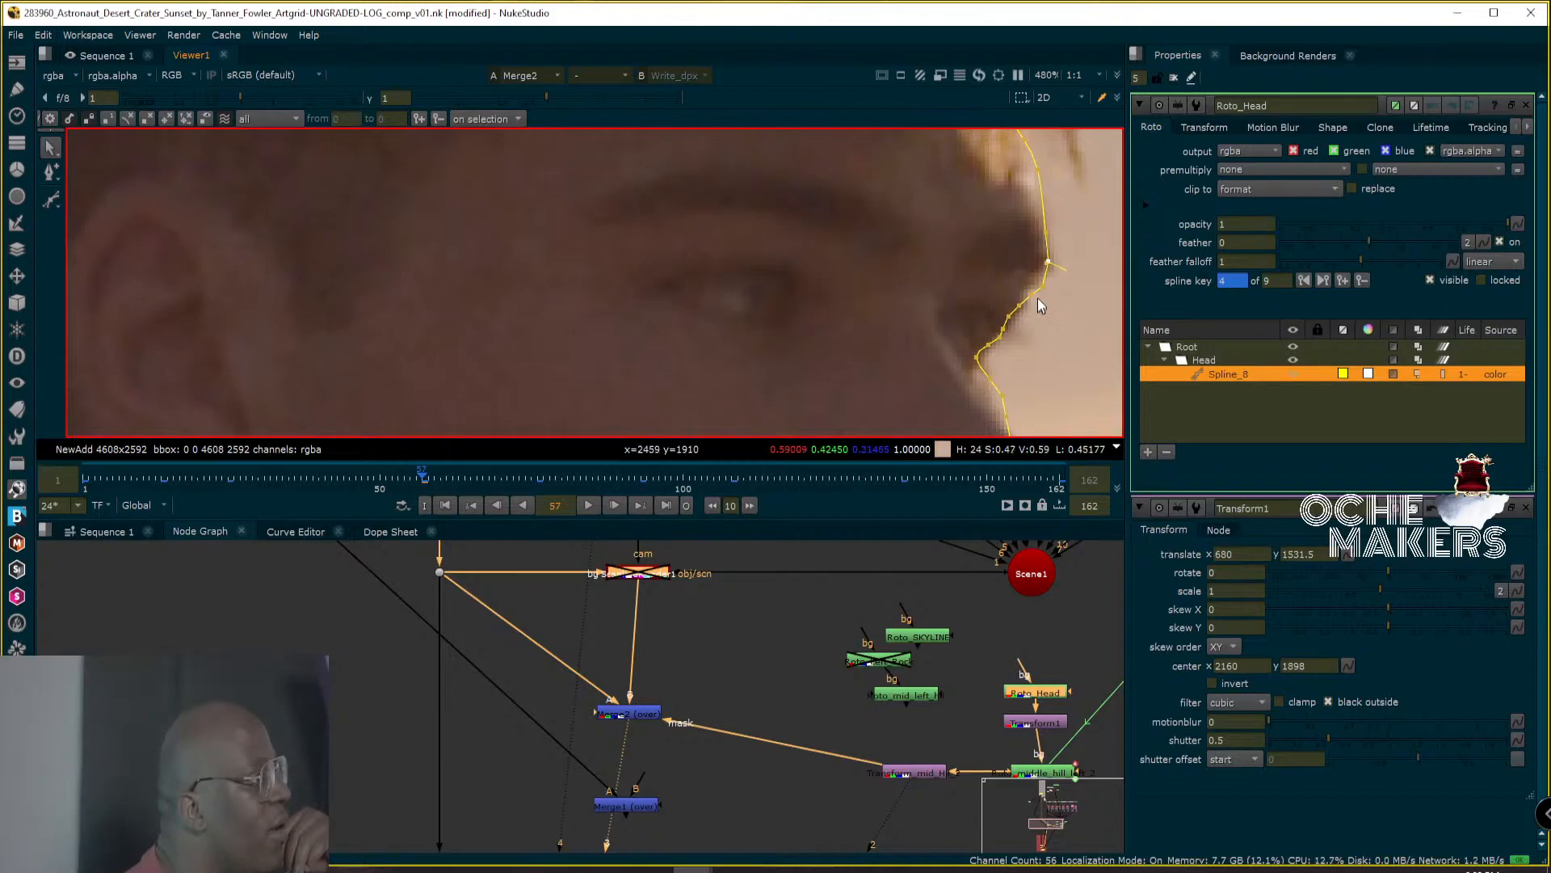
click(1038, 279)
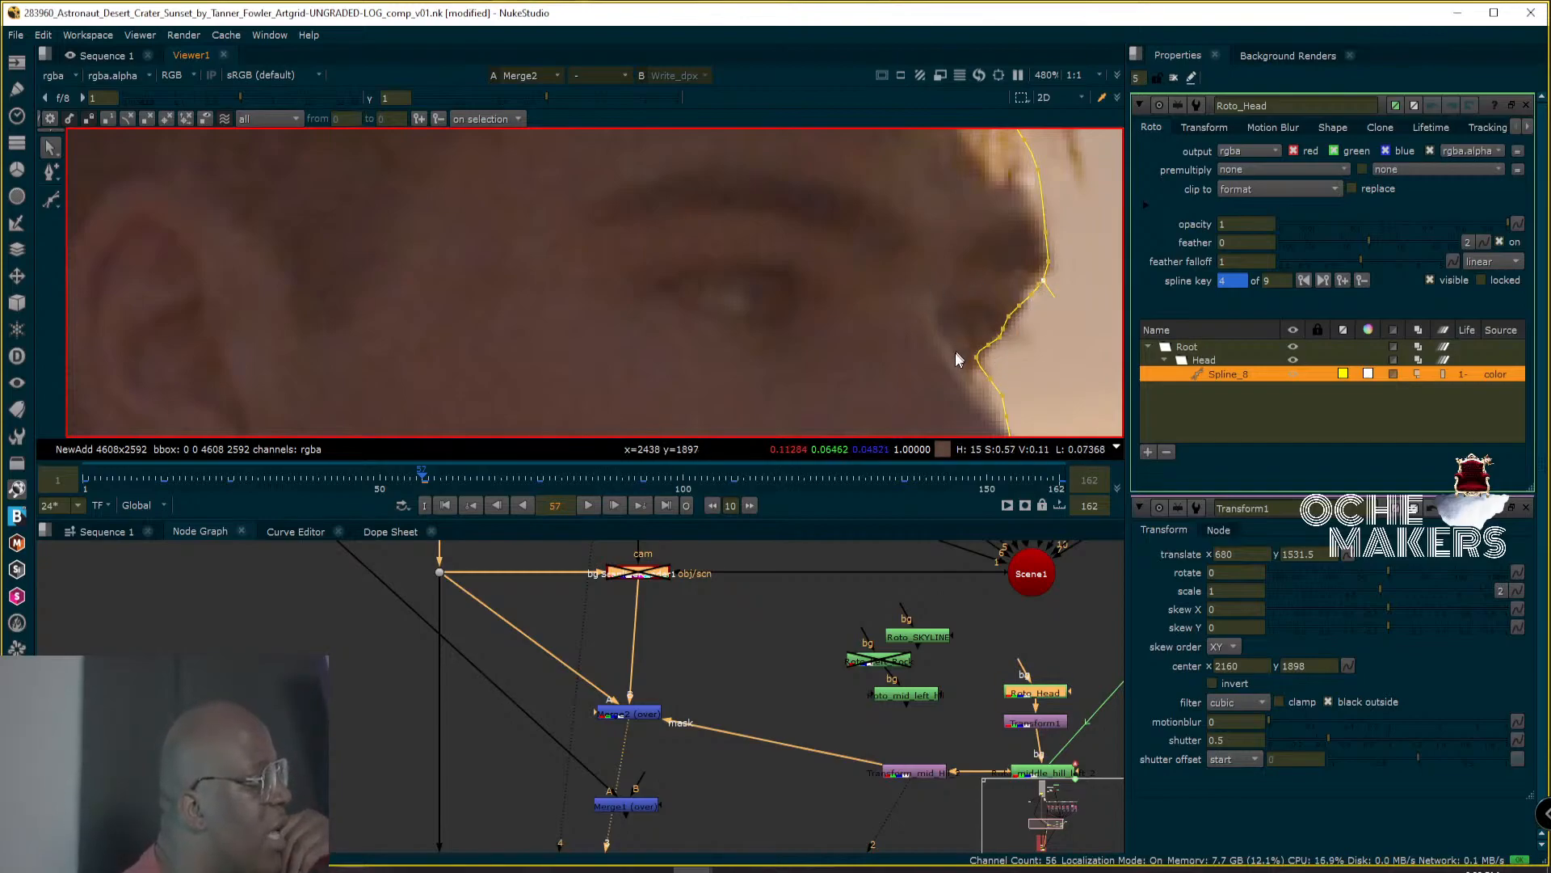
alt+middle_drag(961, 291, 849, 297)
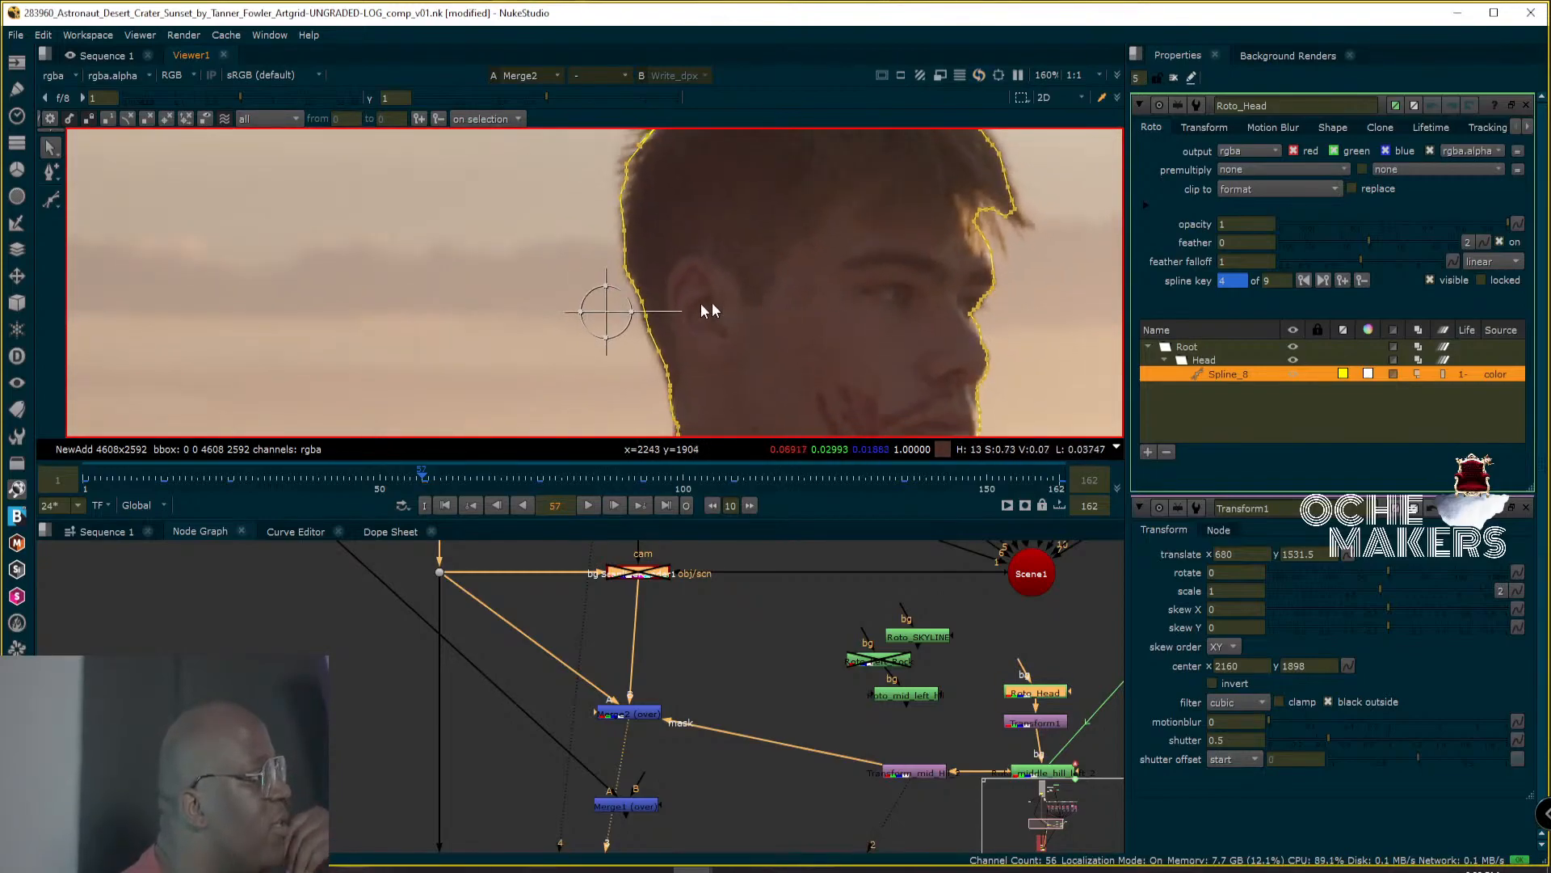
click(224, 120)
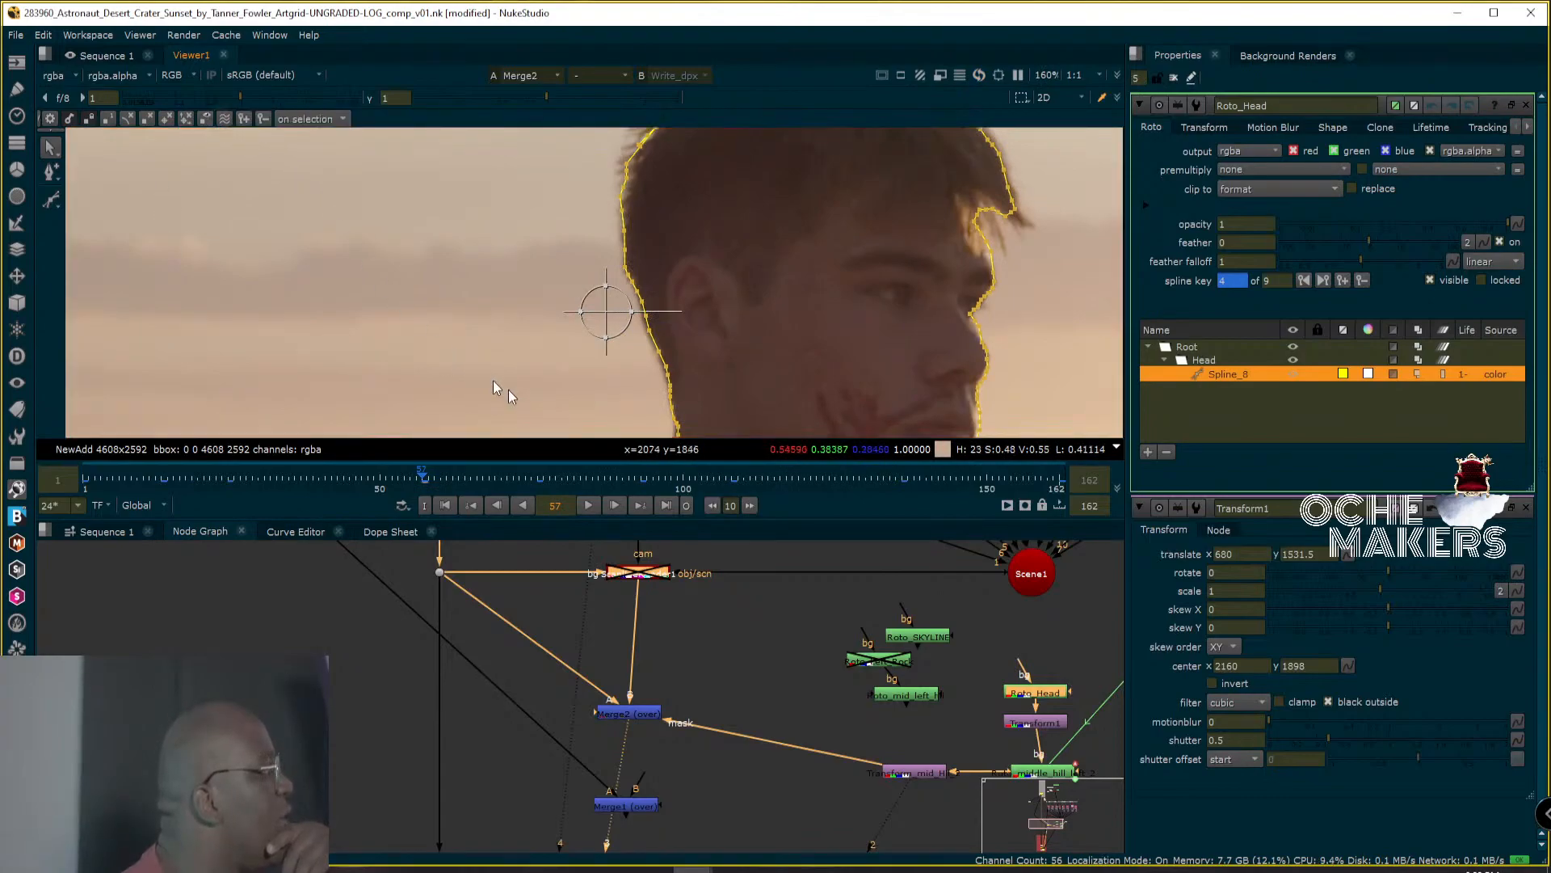
Check the head roto's fit against the face at frames 93 and 108, and deselect the nodes.
click(642, 478)
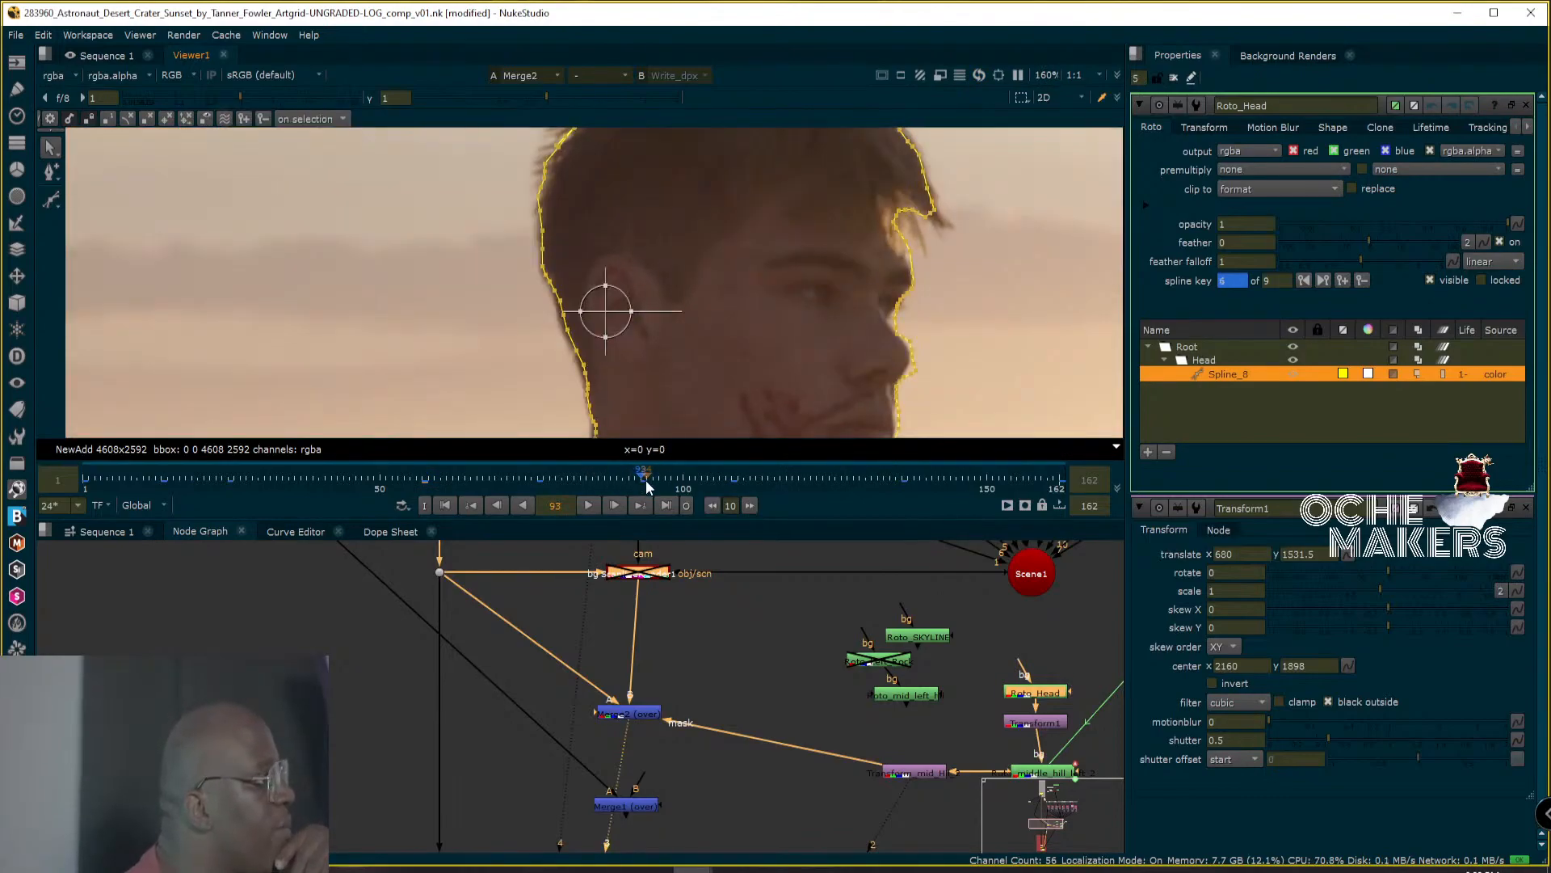
click(732, 476)
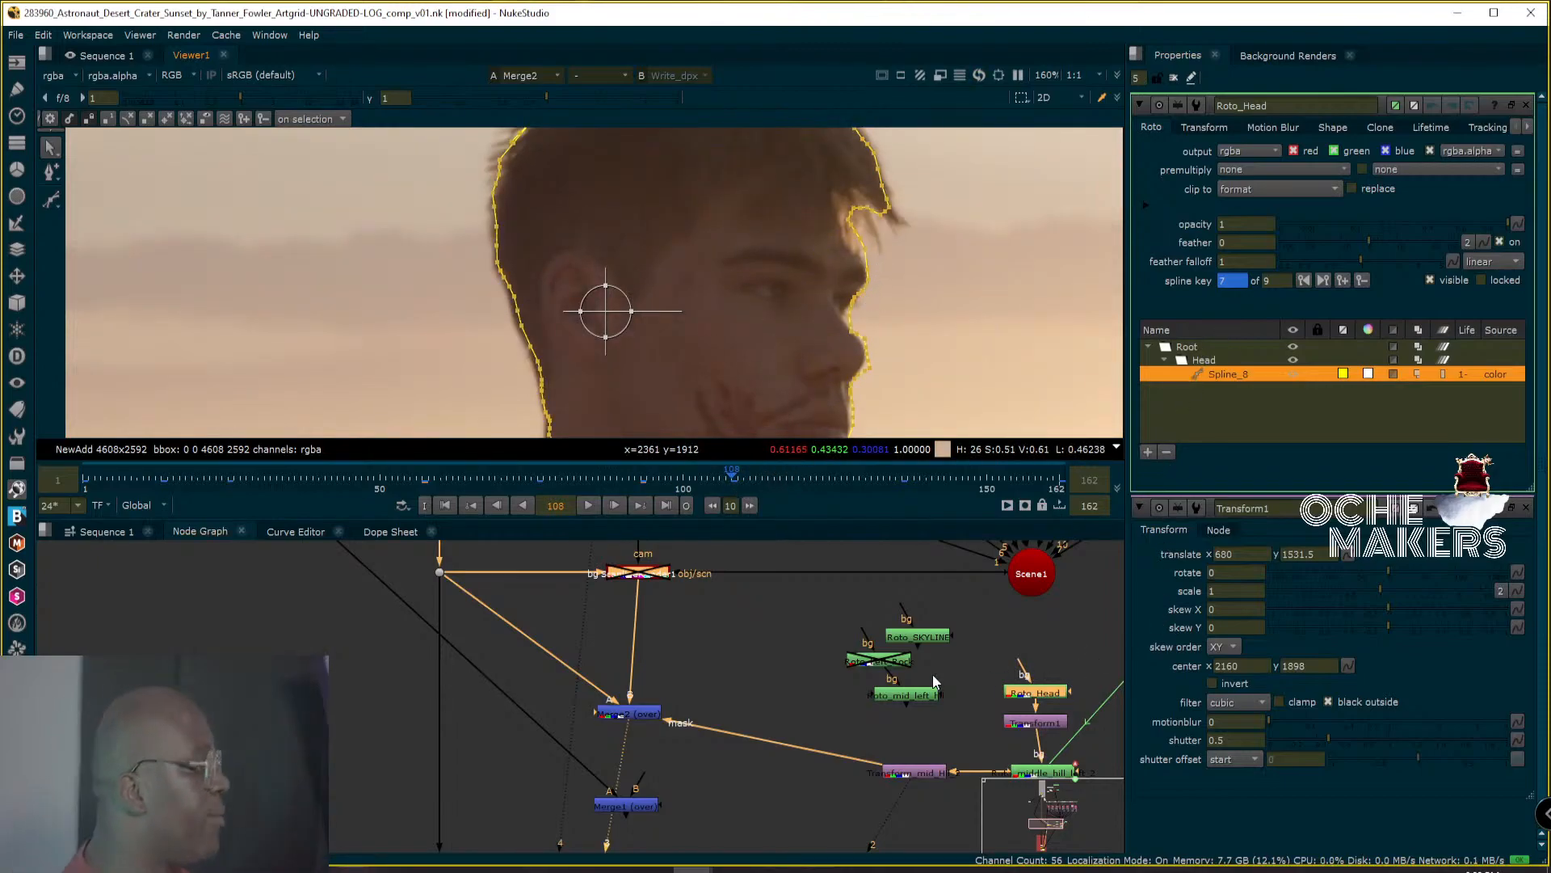
click(800, 641)
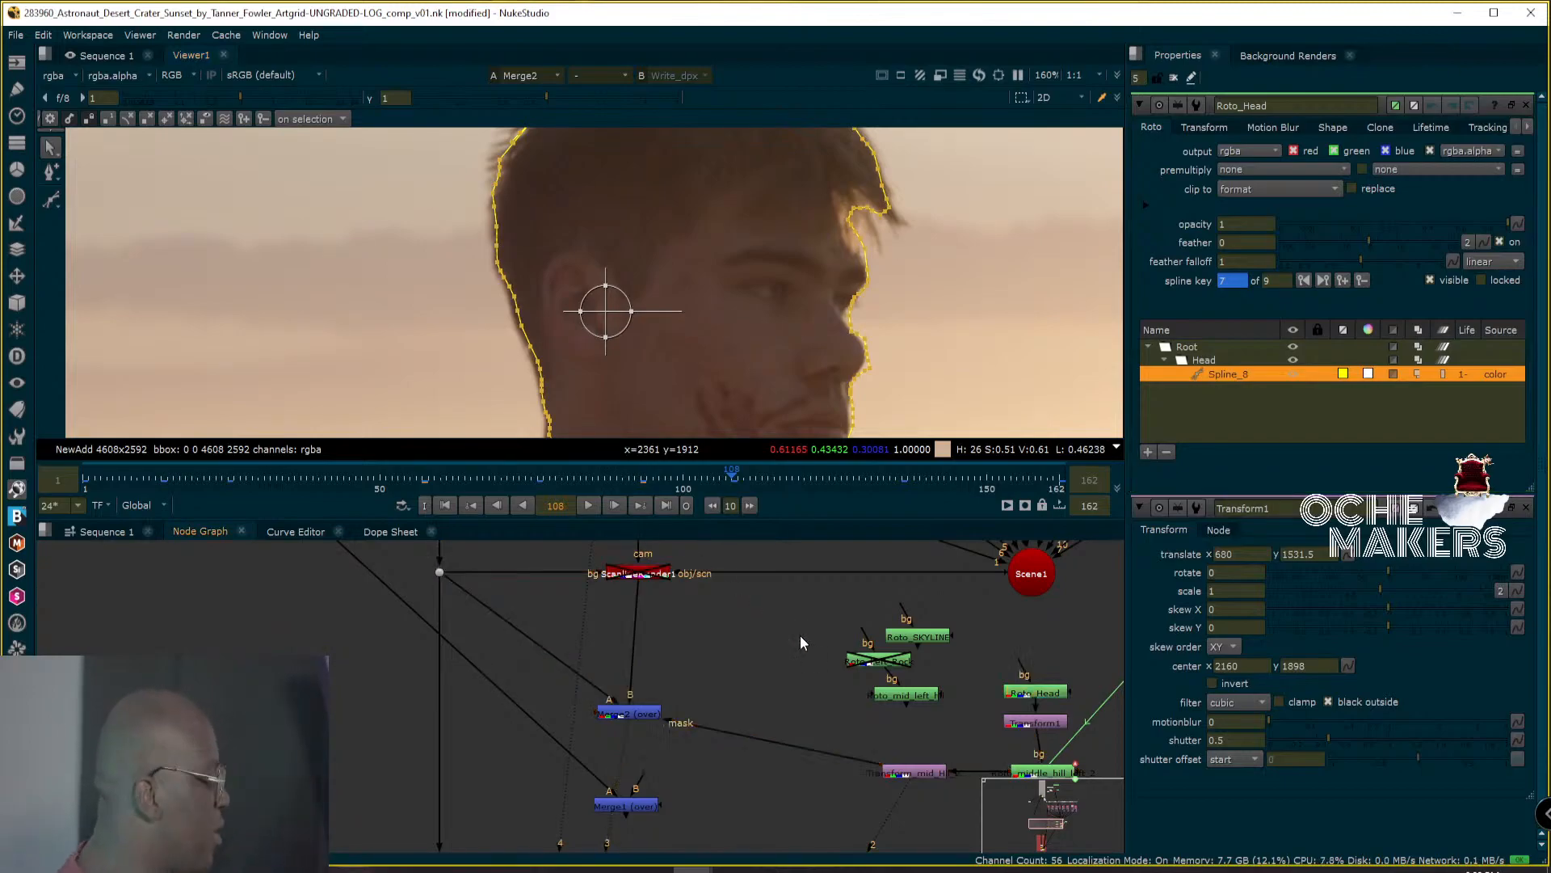